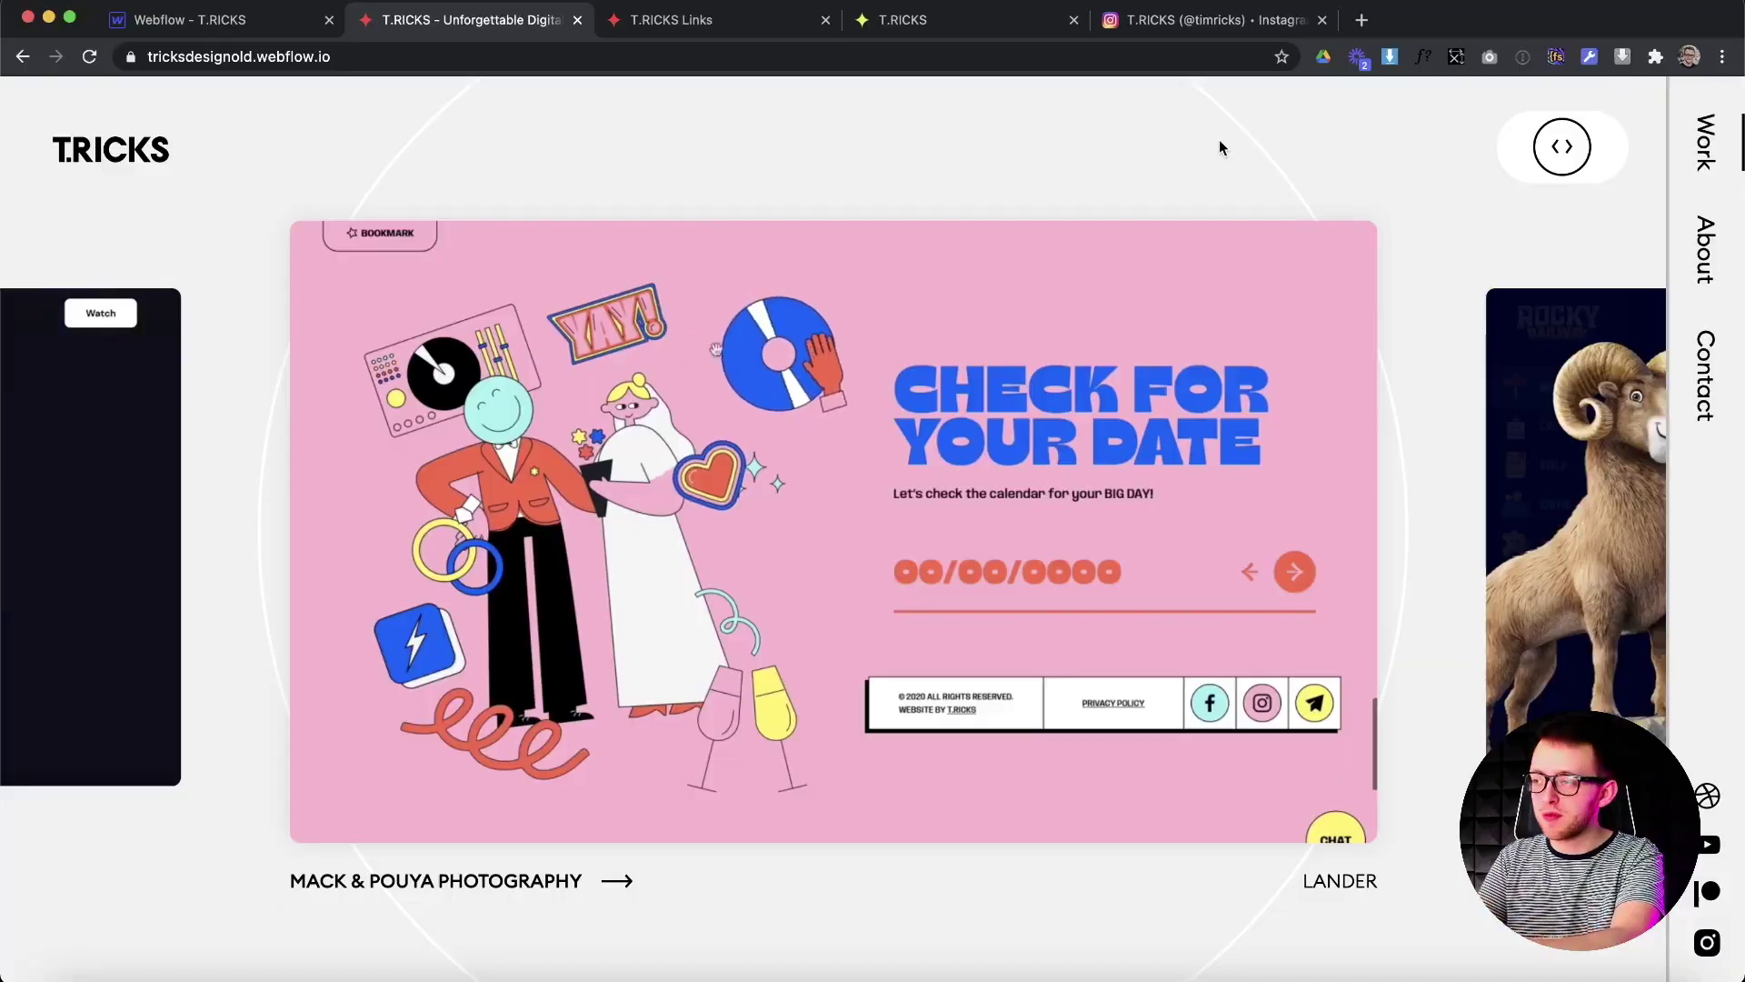
# Scroll the T.RICKS project carousel to Crush Editorial, then go to the T.RICKS Links page.
pyautogui.hscroll(10, 442, 607)
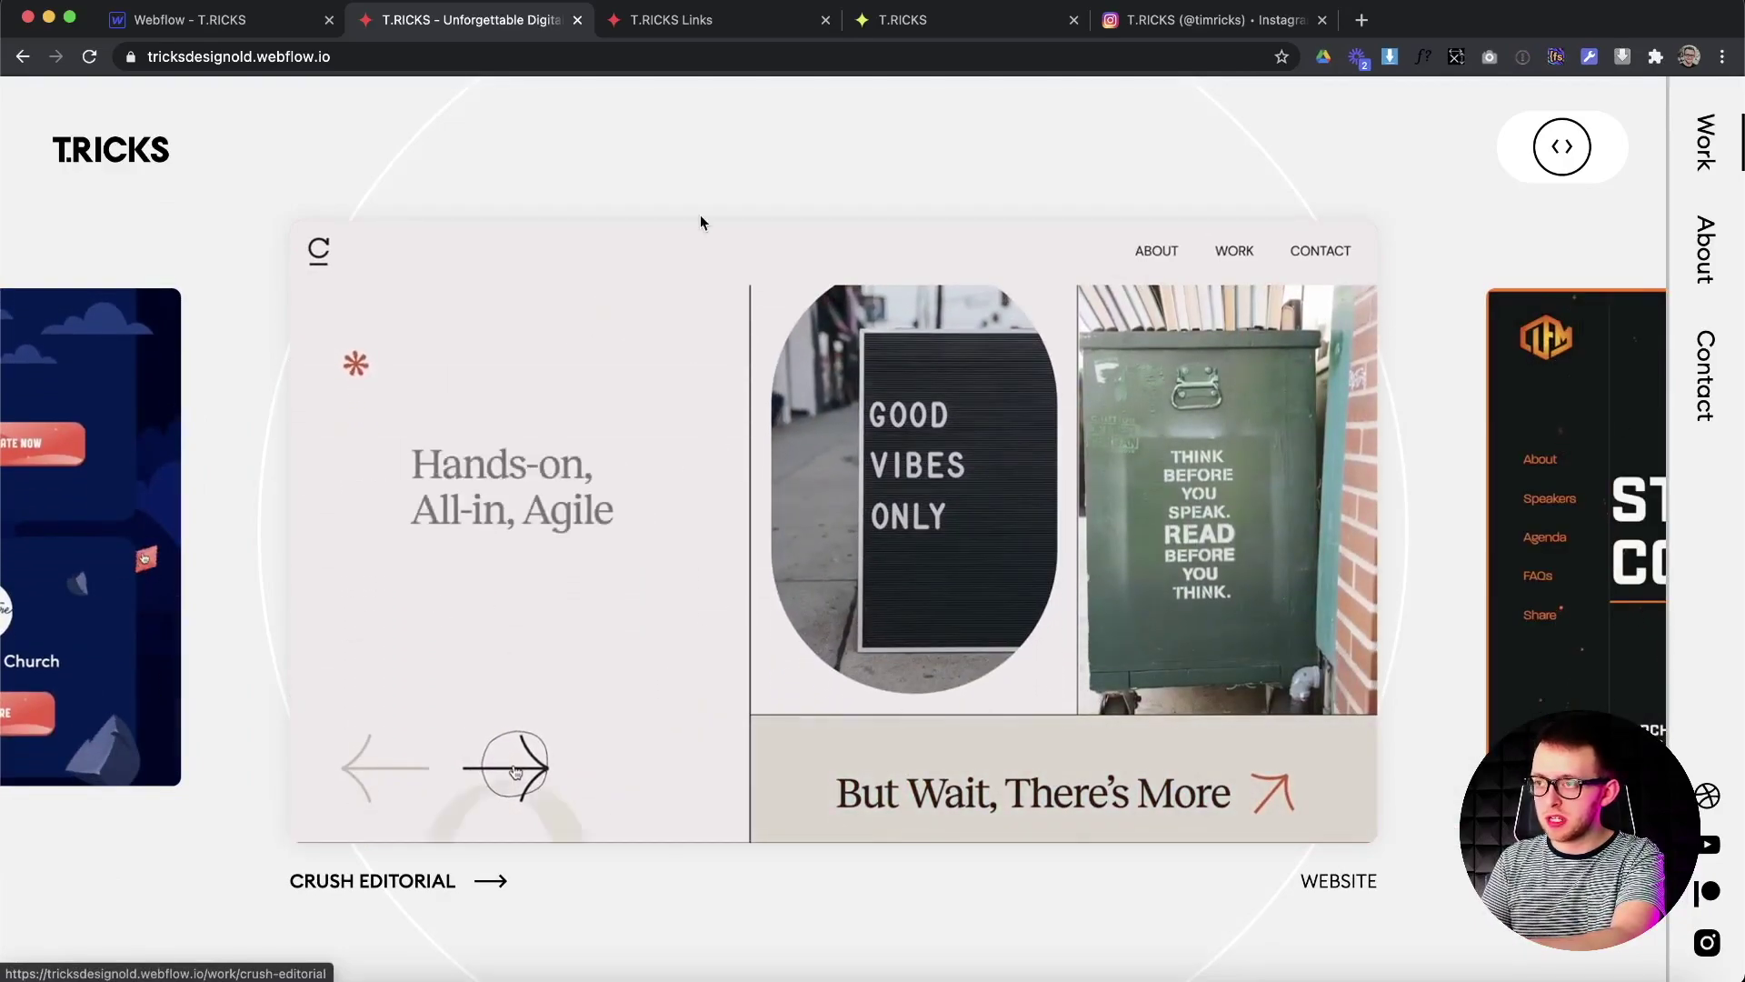
pyautogui.click(663, 28)
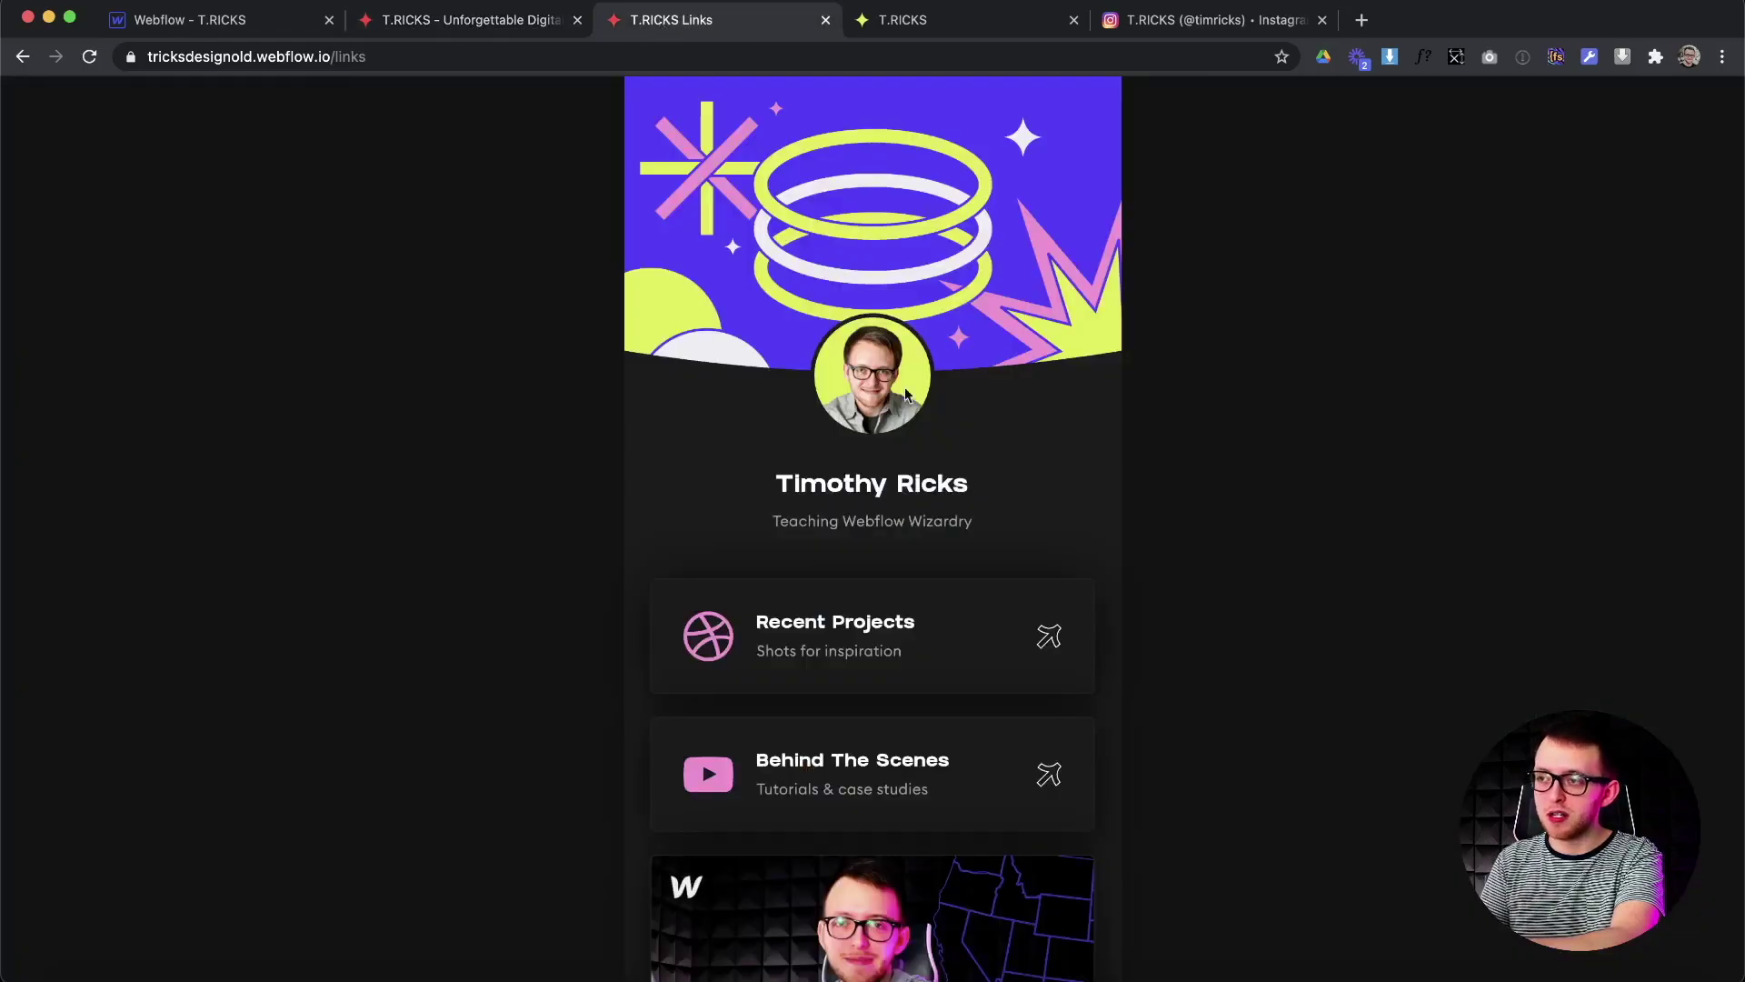
# Scroll through the T.RICKS Links cards, then switch to the Instagram post on 2021 website trends.
pyautogui.scroll(-10, 1070, 457)
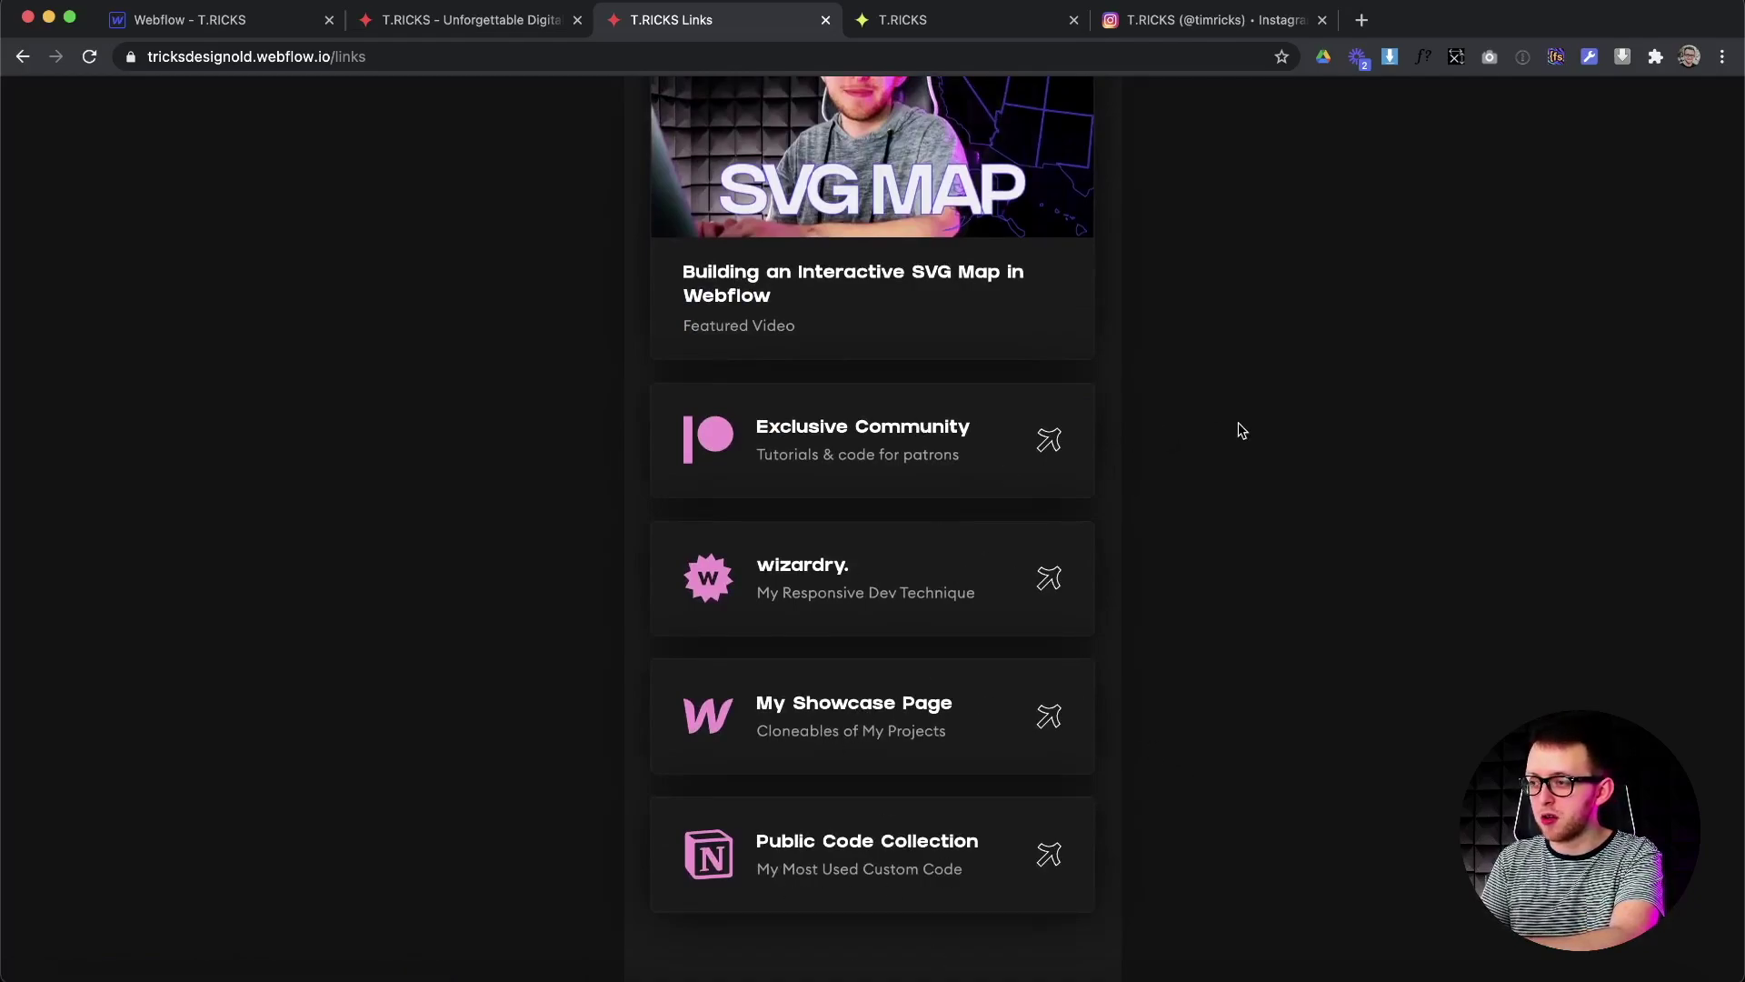
pyautogui.scroll(10, 1242, 430)
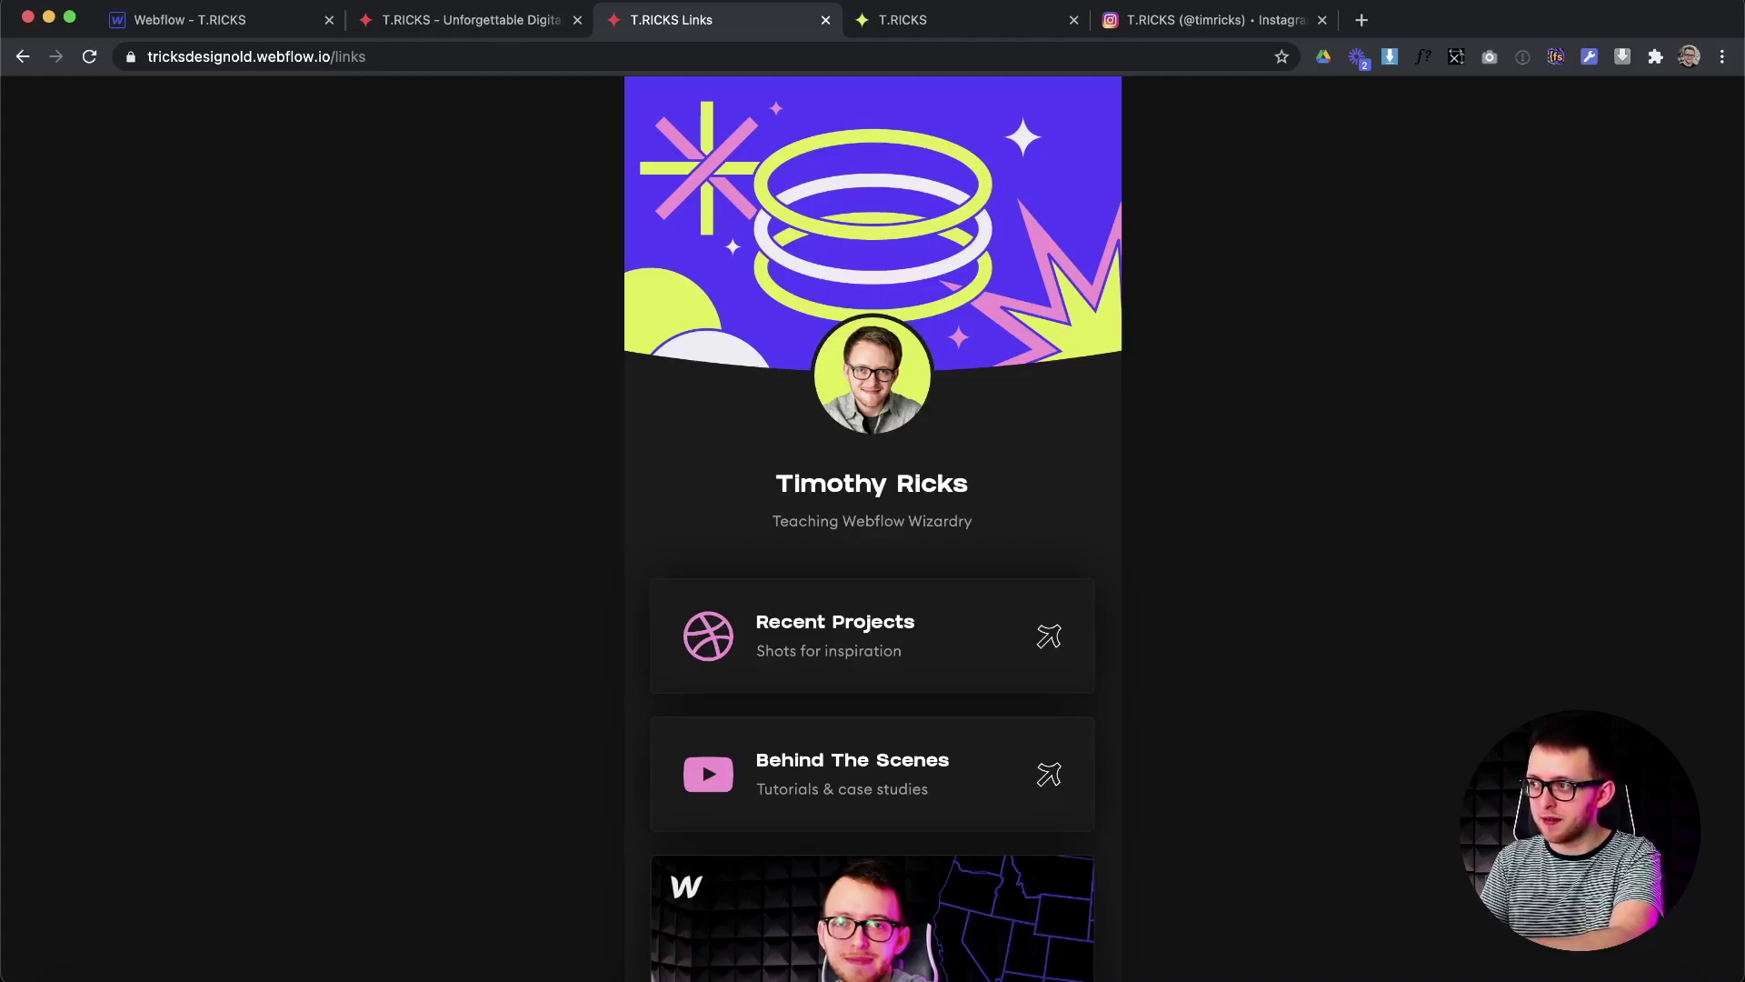
pyautogui.click(1150, 26)
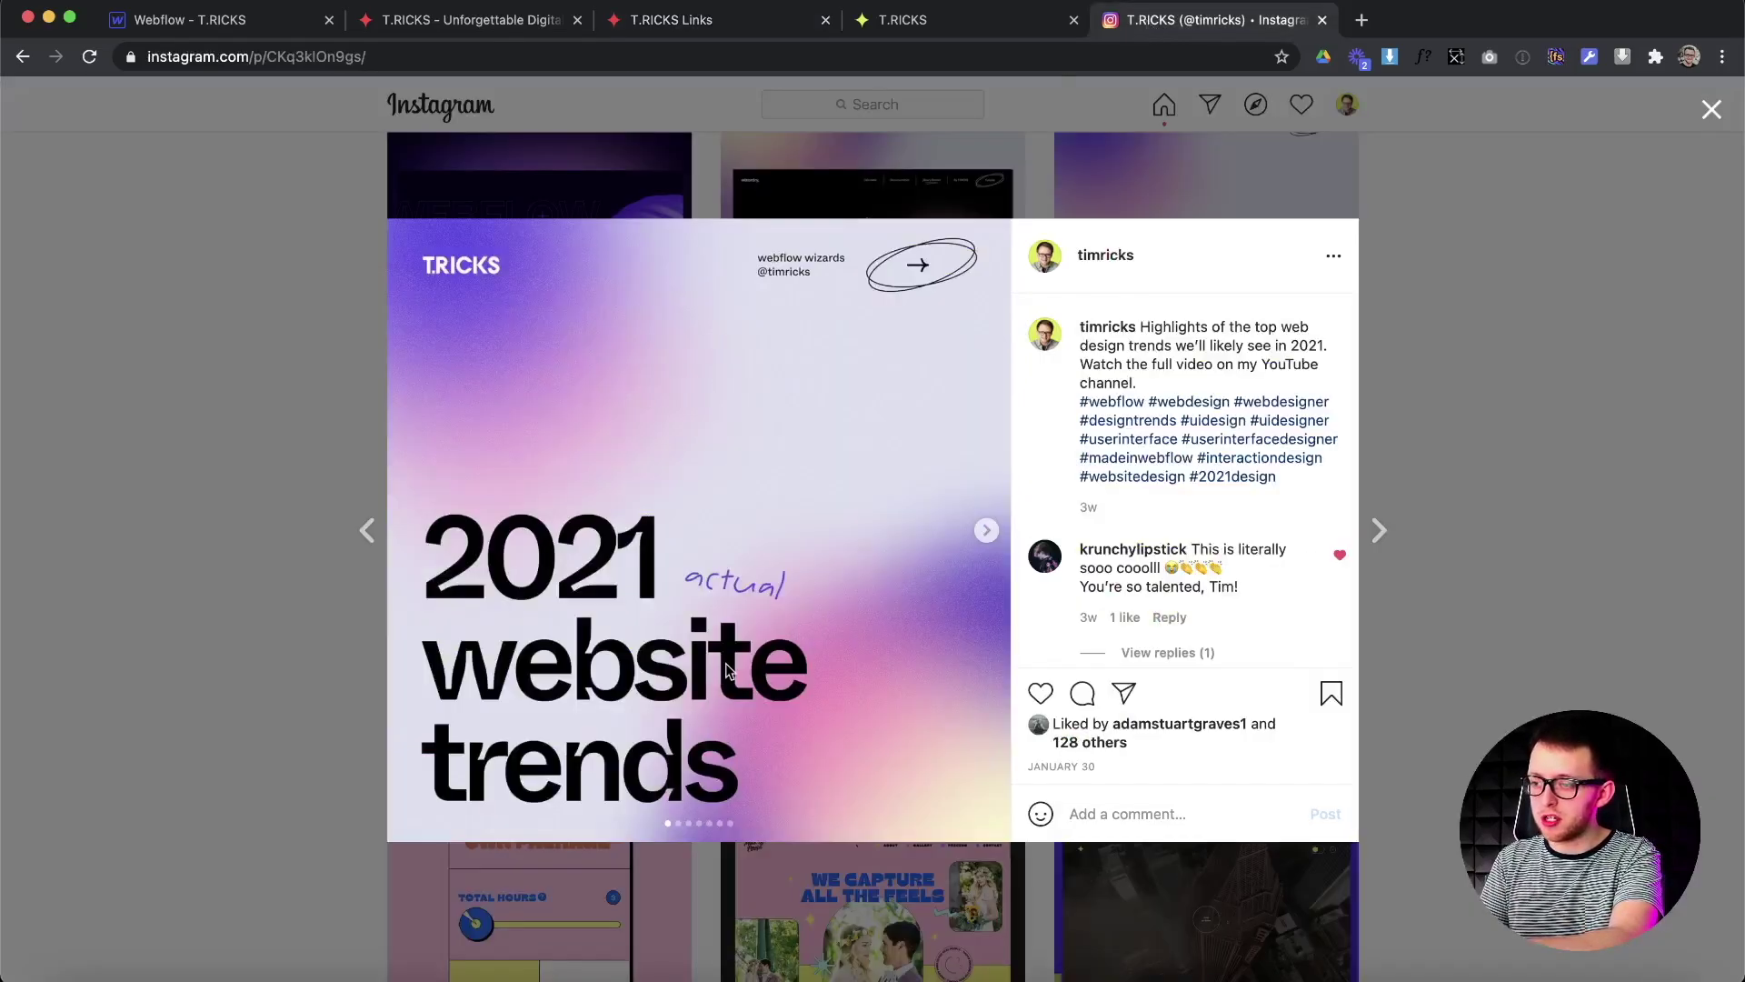
# Advance the post past Sound Design, Gamified UX and Character in Type to slide 05, Gradients Blend.
pyautogui.click(988, 531)
pyautogui.click(987, 531)
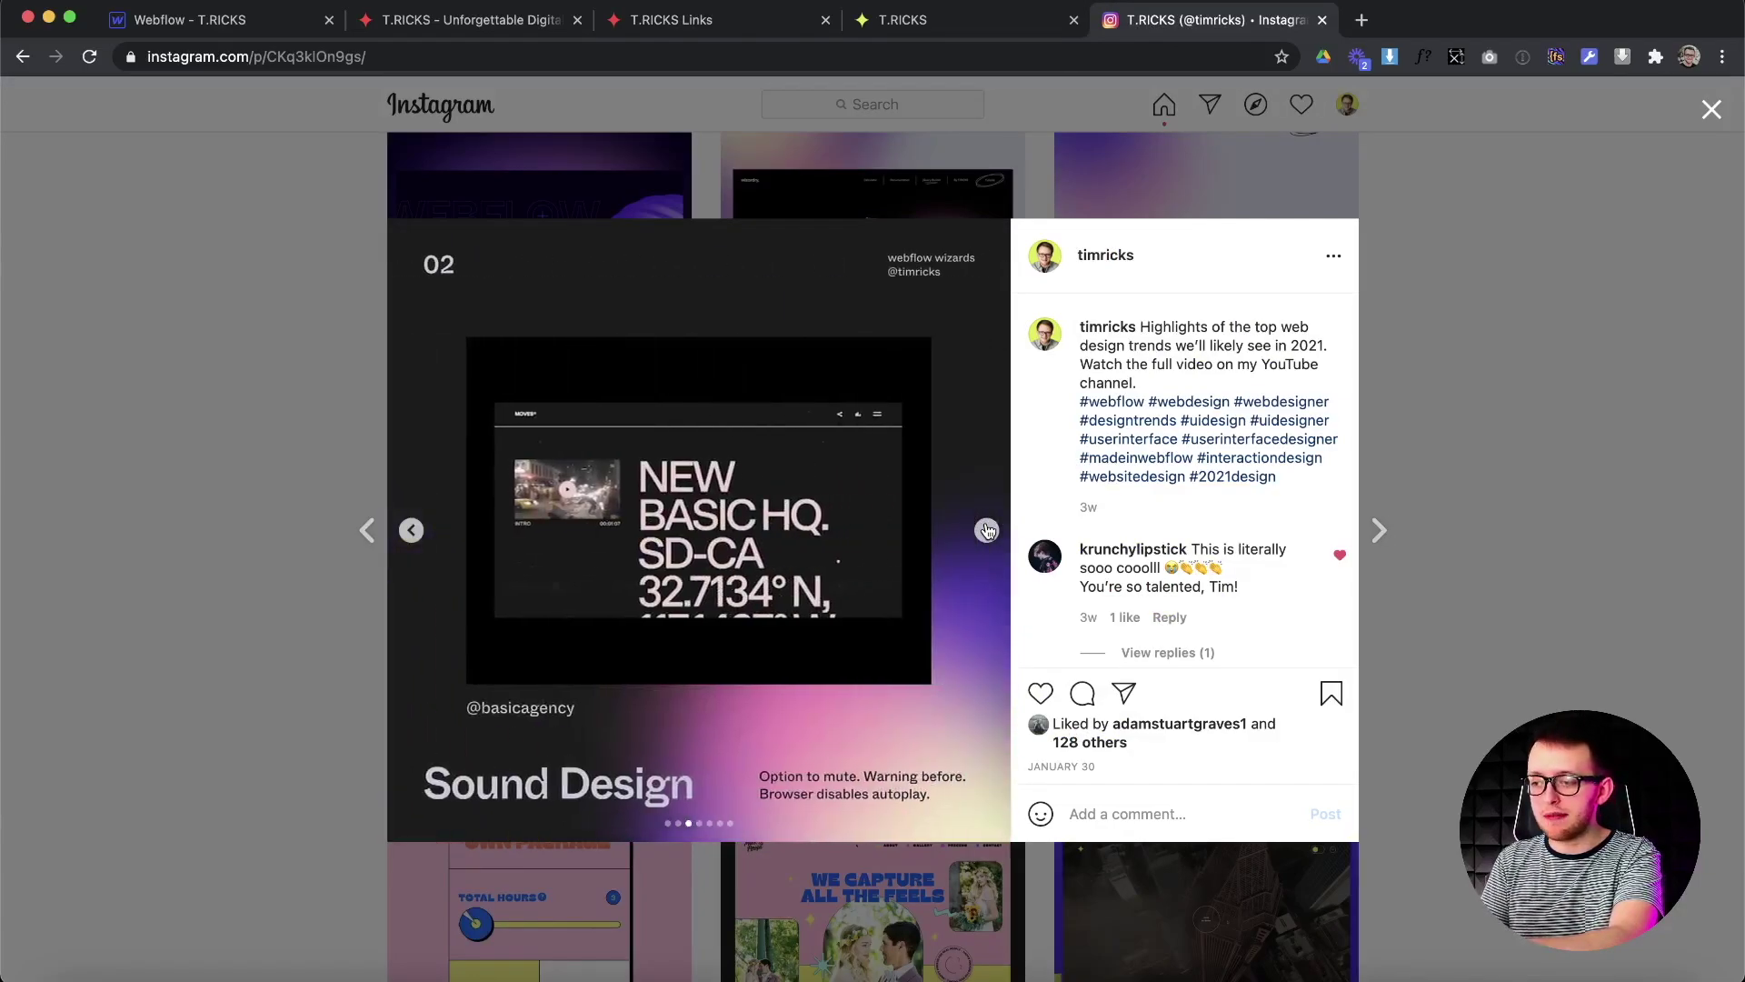
pyautogui.click(987, 531)
pyautogui.click(987, 531)
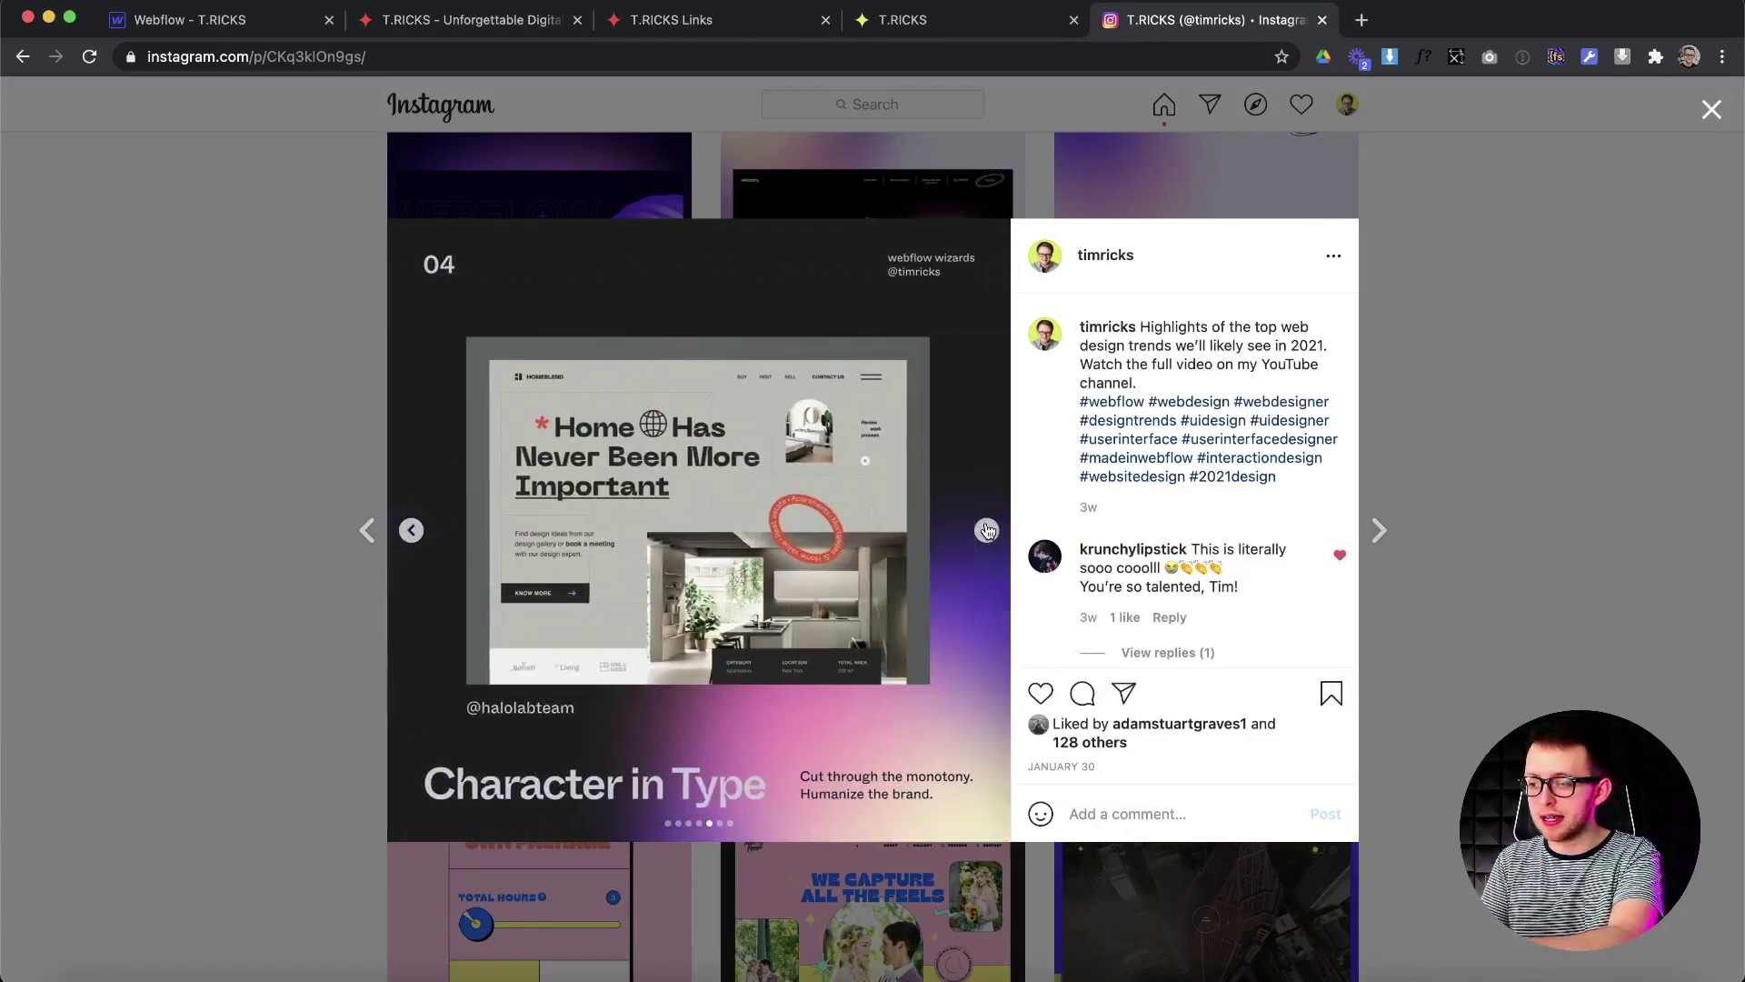
pyautogui.click(987, 530)
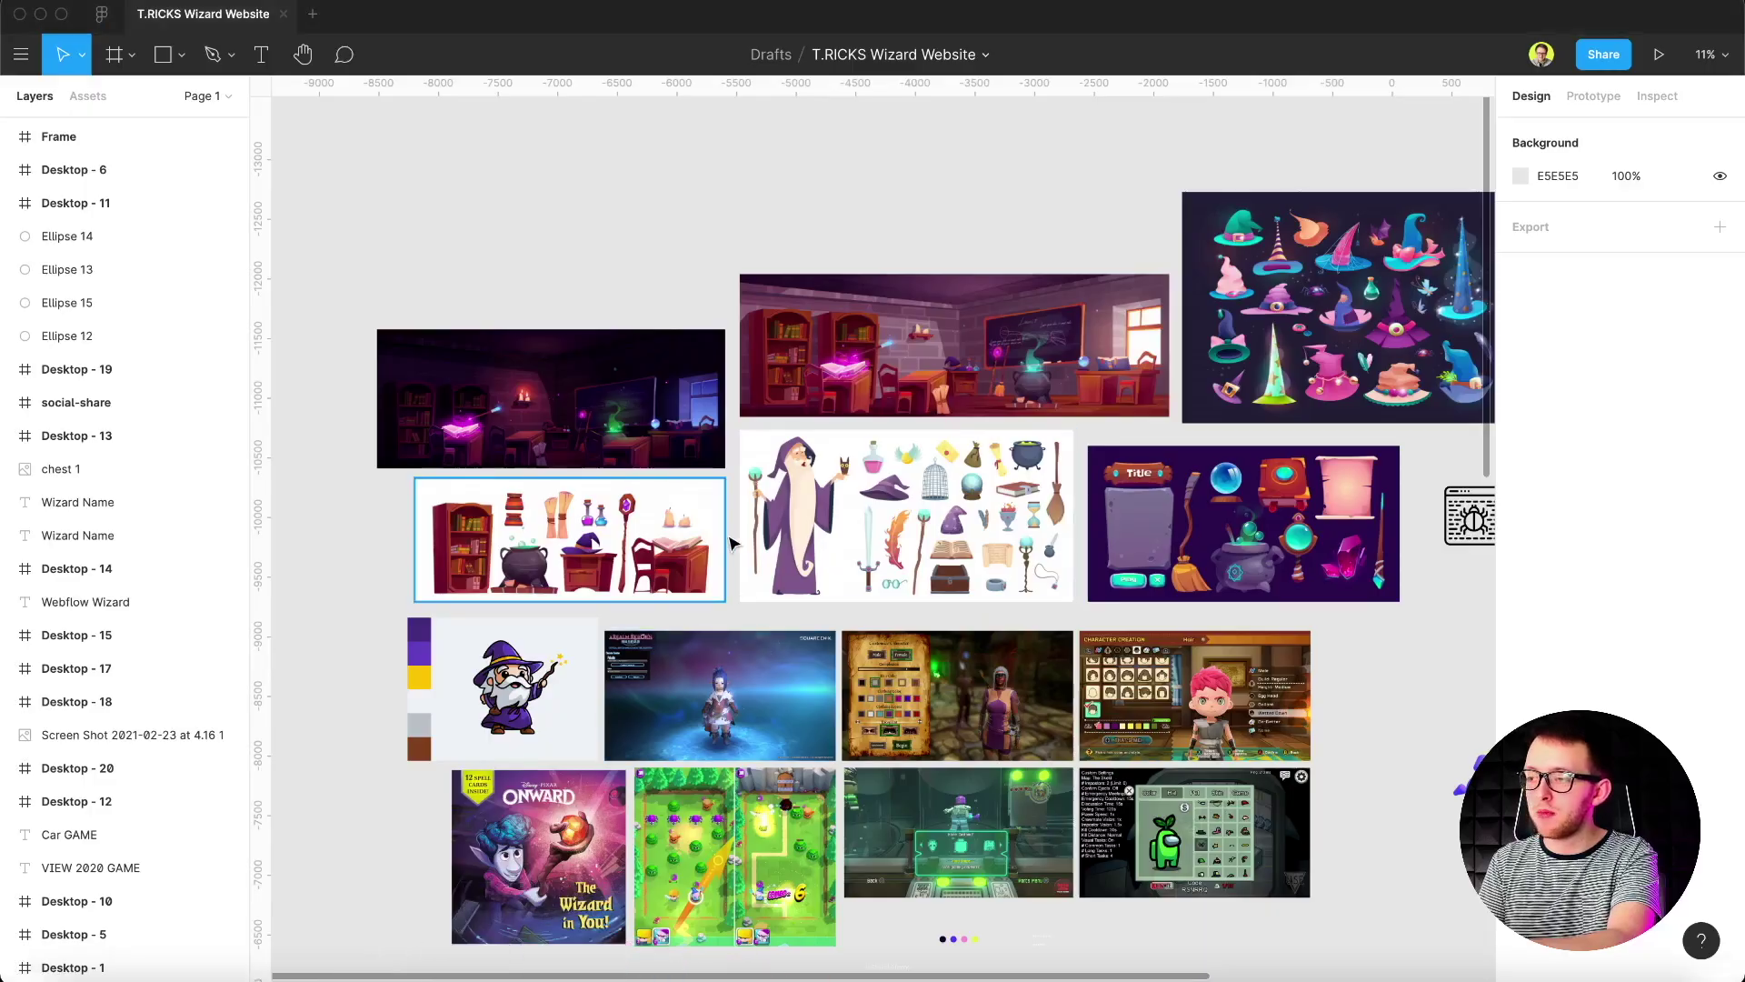
pyautogui.hscroll(4, 730, 544)
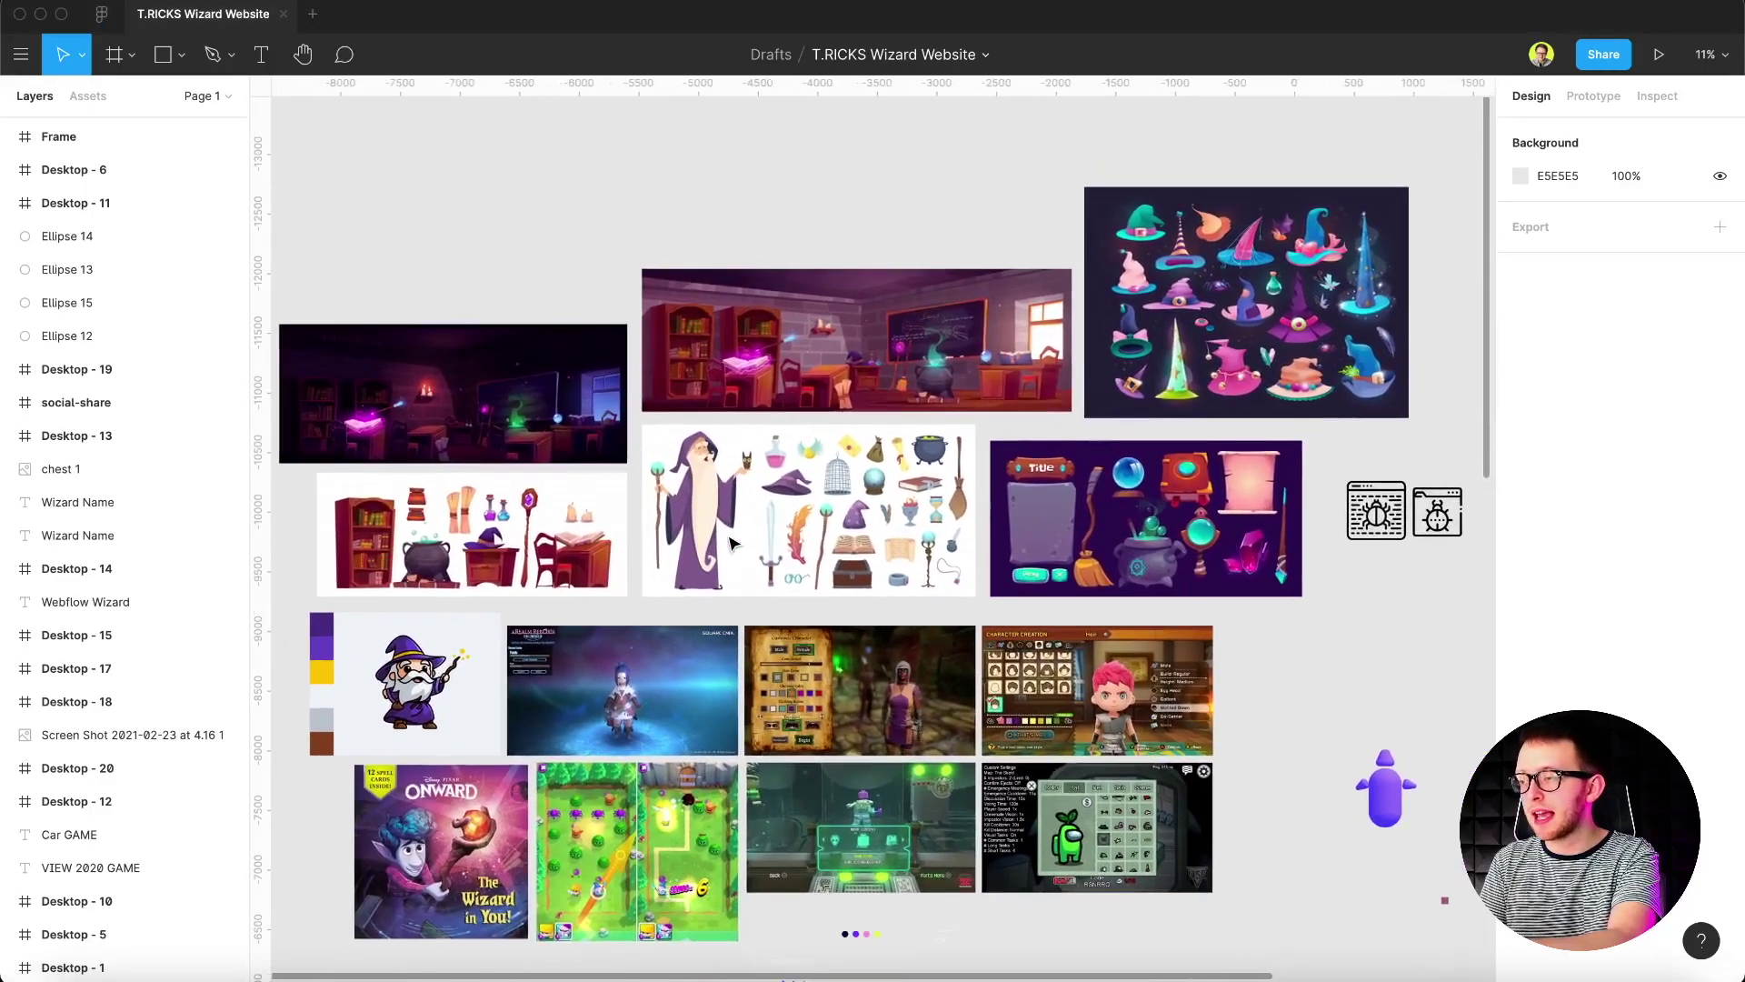
pyautogui.scroll(5, 1254, 327)
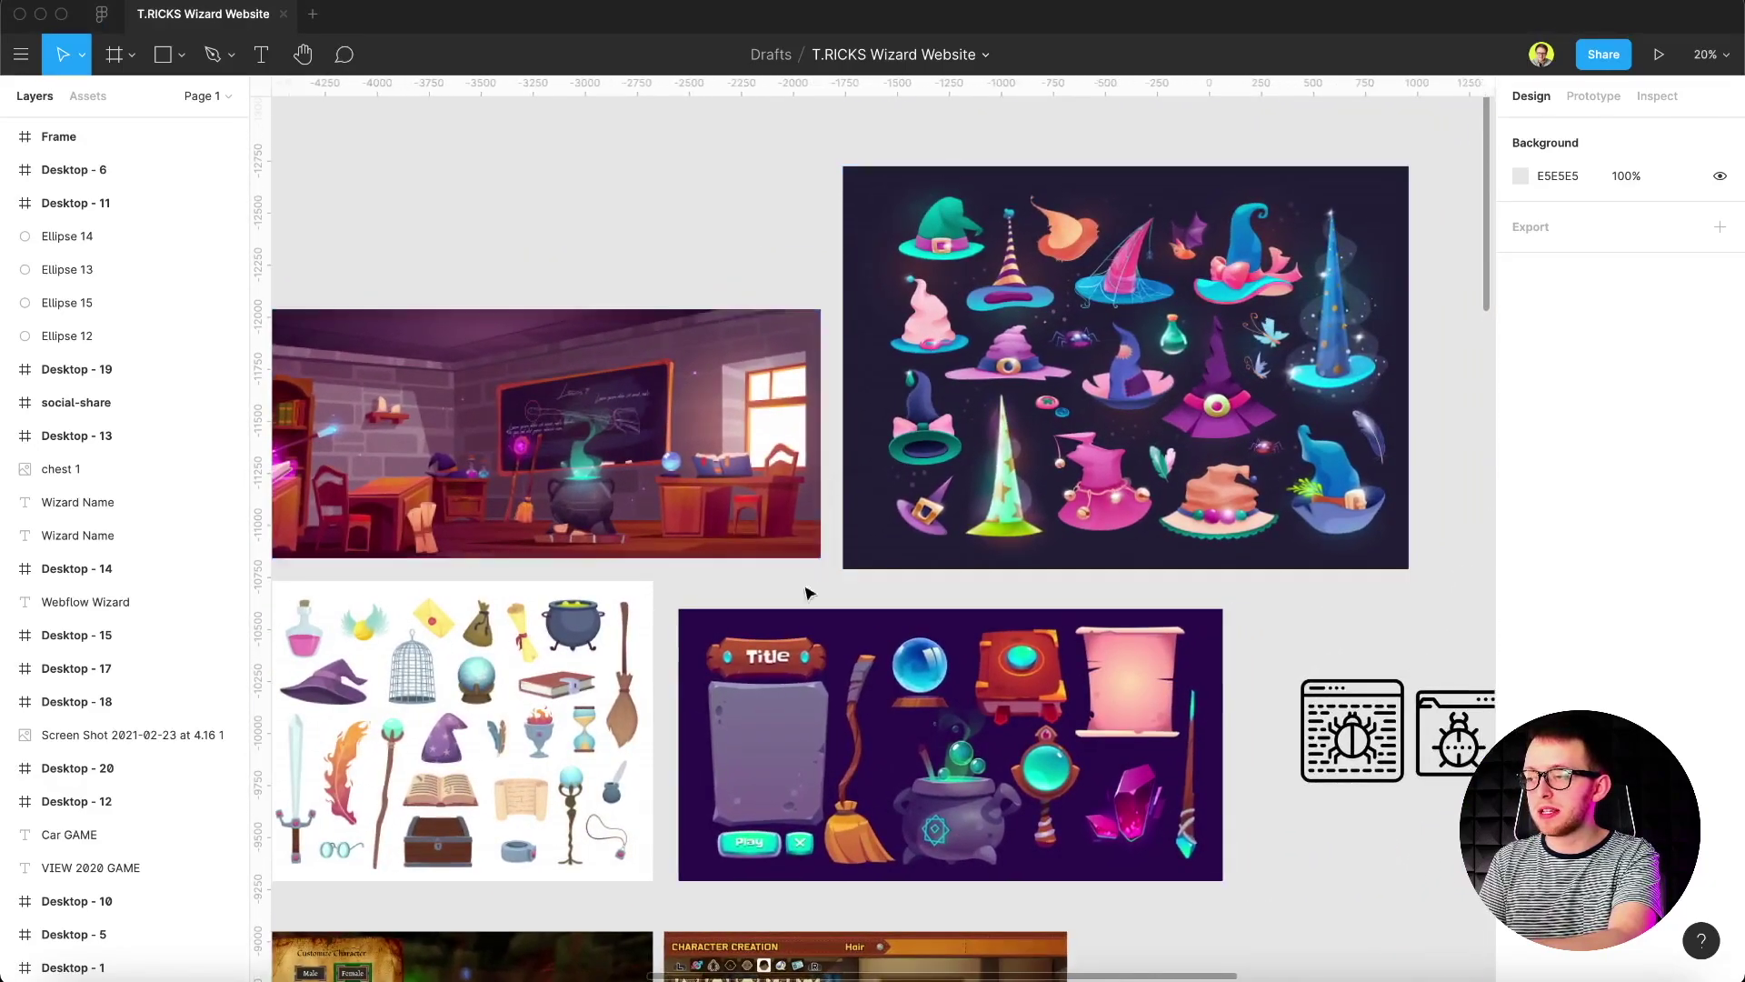
pyautogui.hscroll(-2, 791, 486)
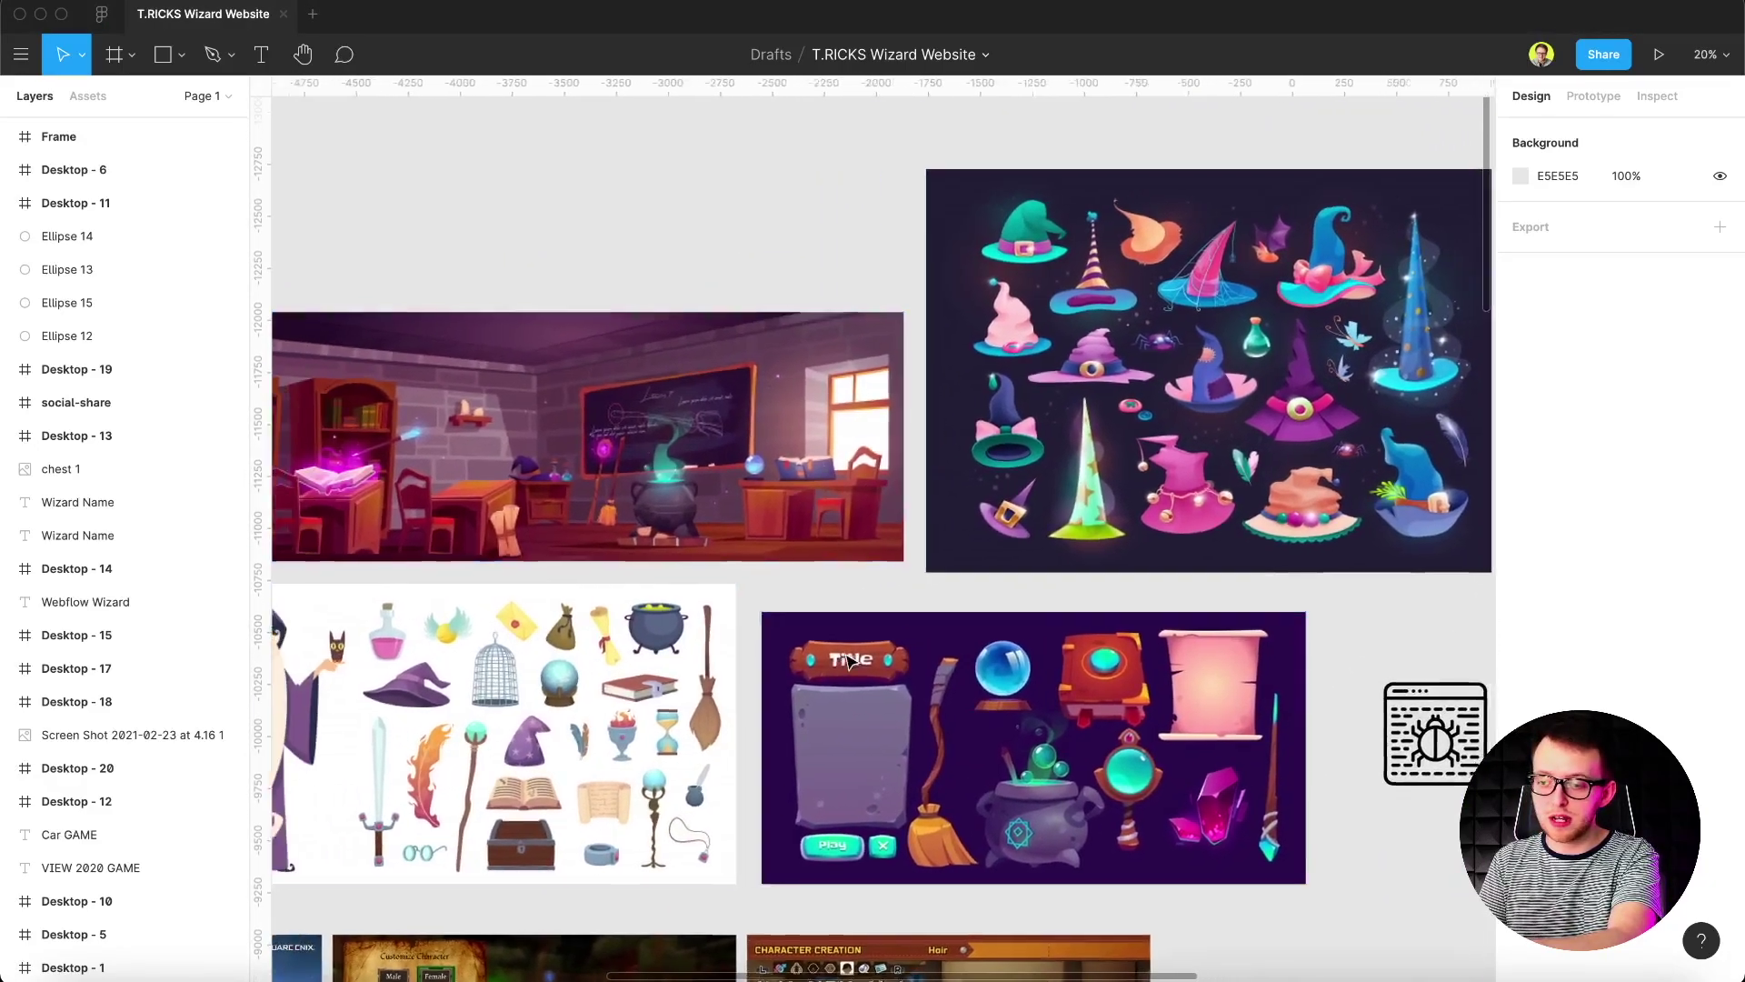
pyautogui.hscroll(4, 1254, 404)
pyautogui.scroll(-2, 1153, 468)
pyautogui.hscroll(-1, 1153, 467)
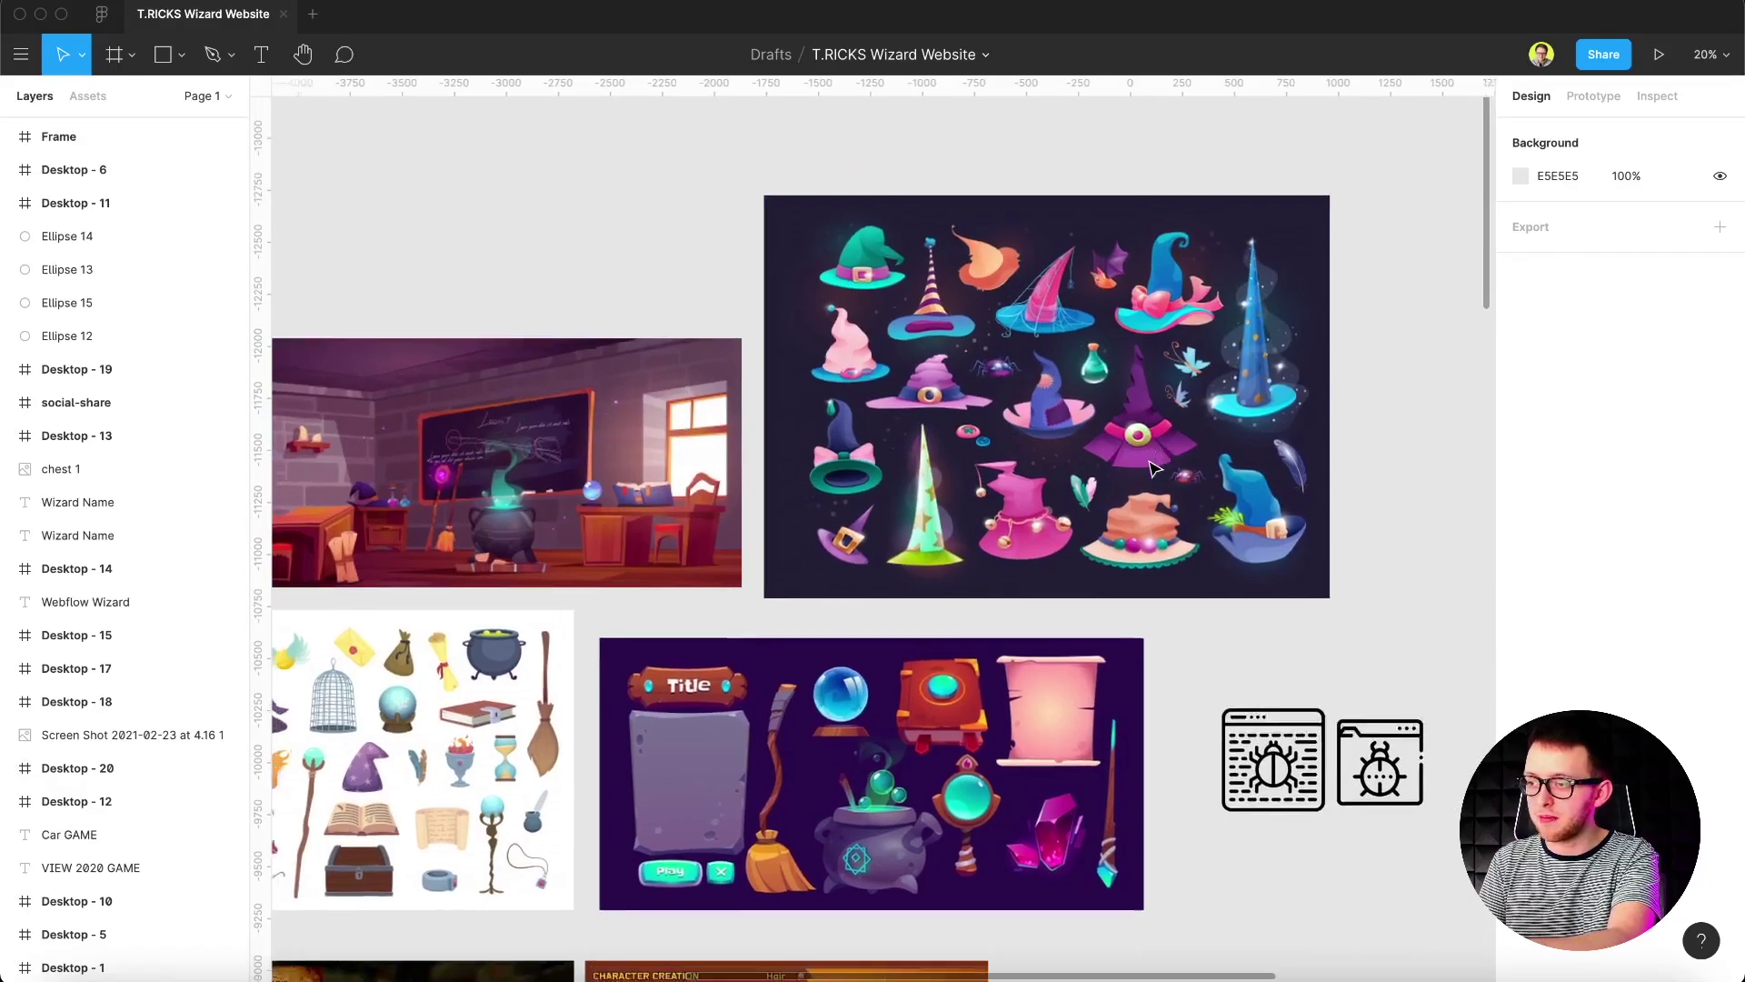
pyautogui.hscroll(-10, 1088, 467)
pyautogui.scroll(-5, 1088, 466)
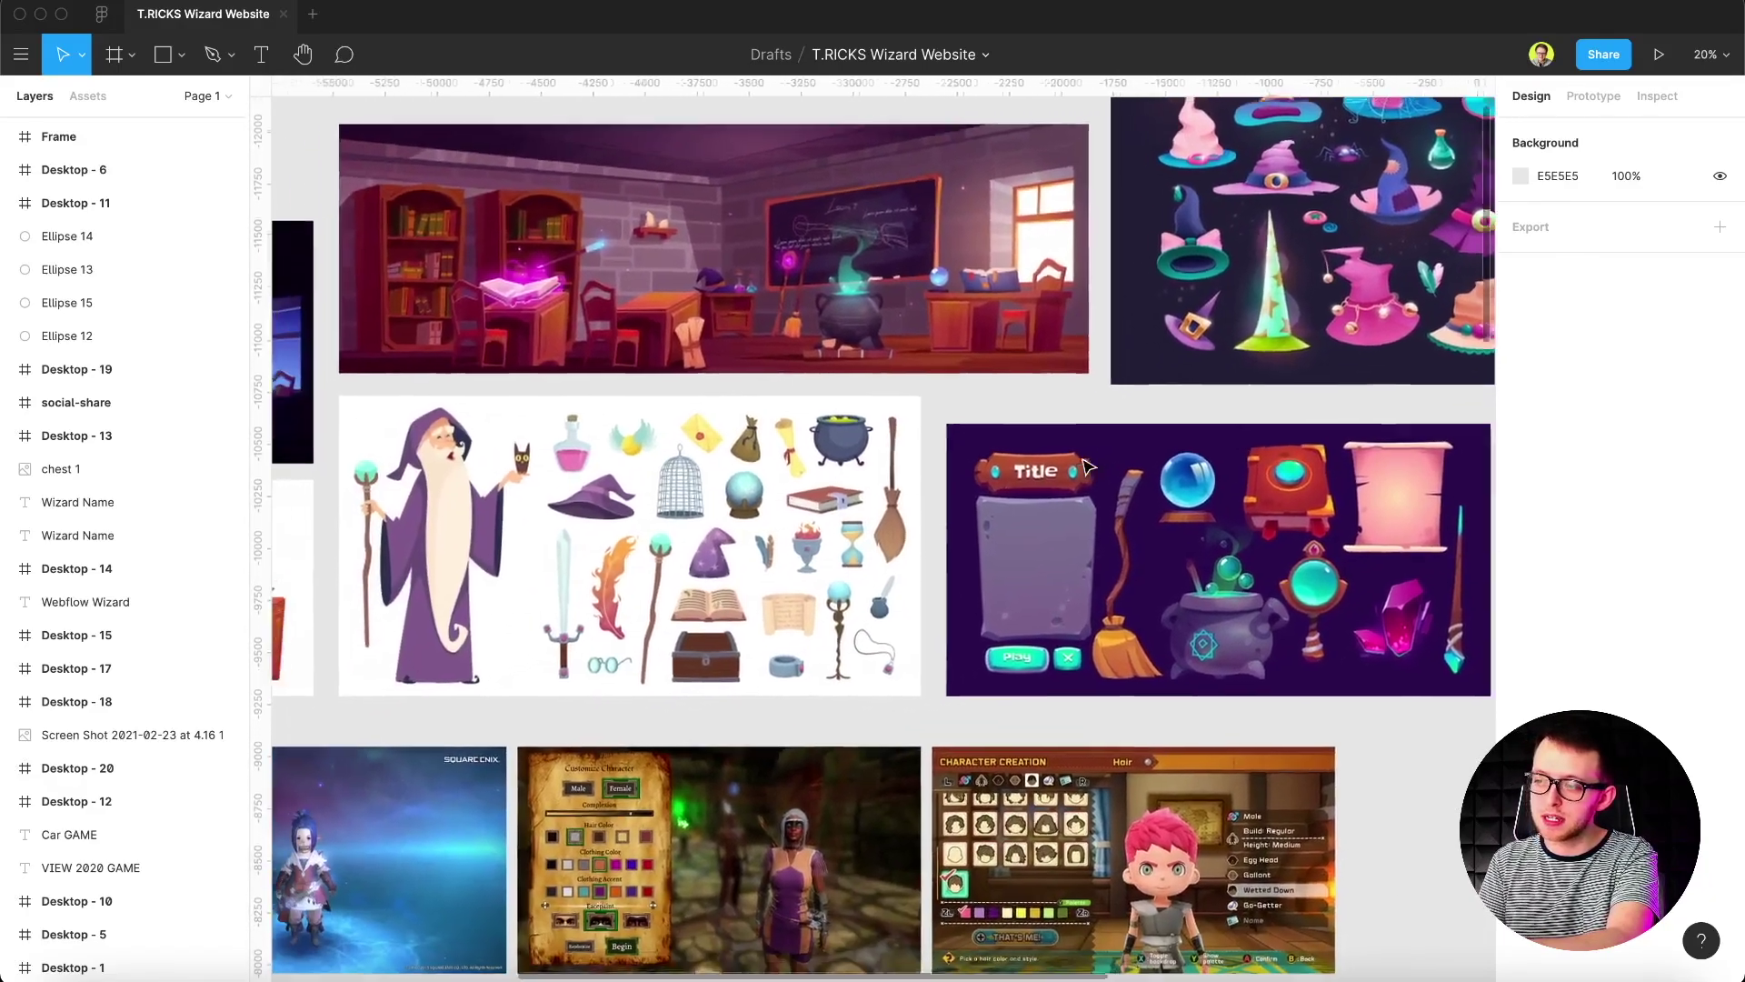
pyautogui.hscroll(-6, 1085, 466)
pyautogui.scroll(-4, 1085, 467)
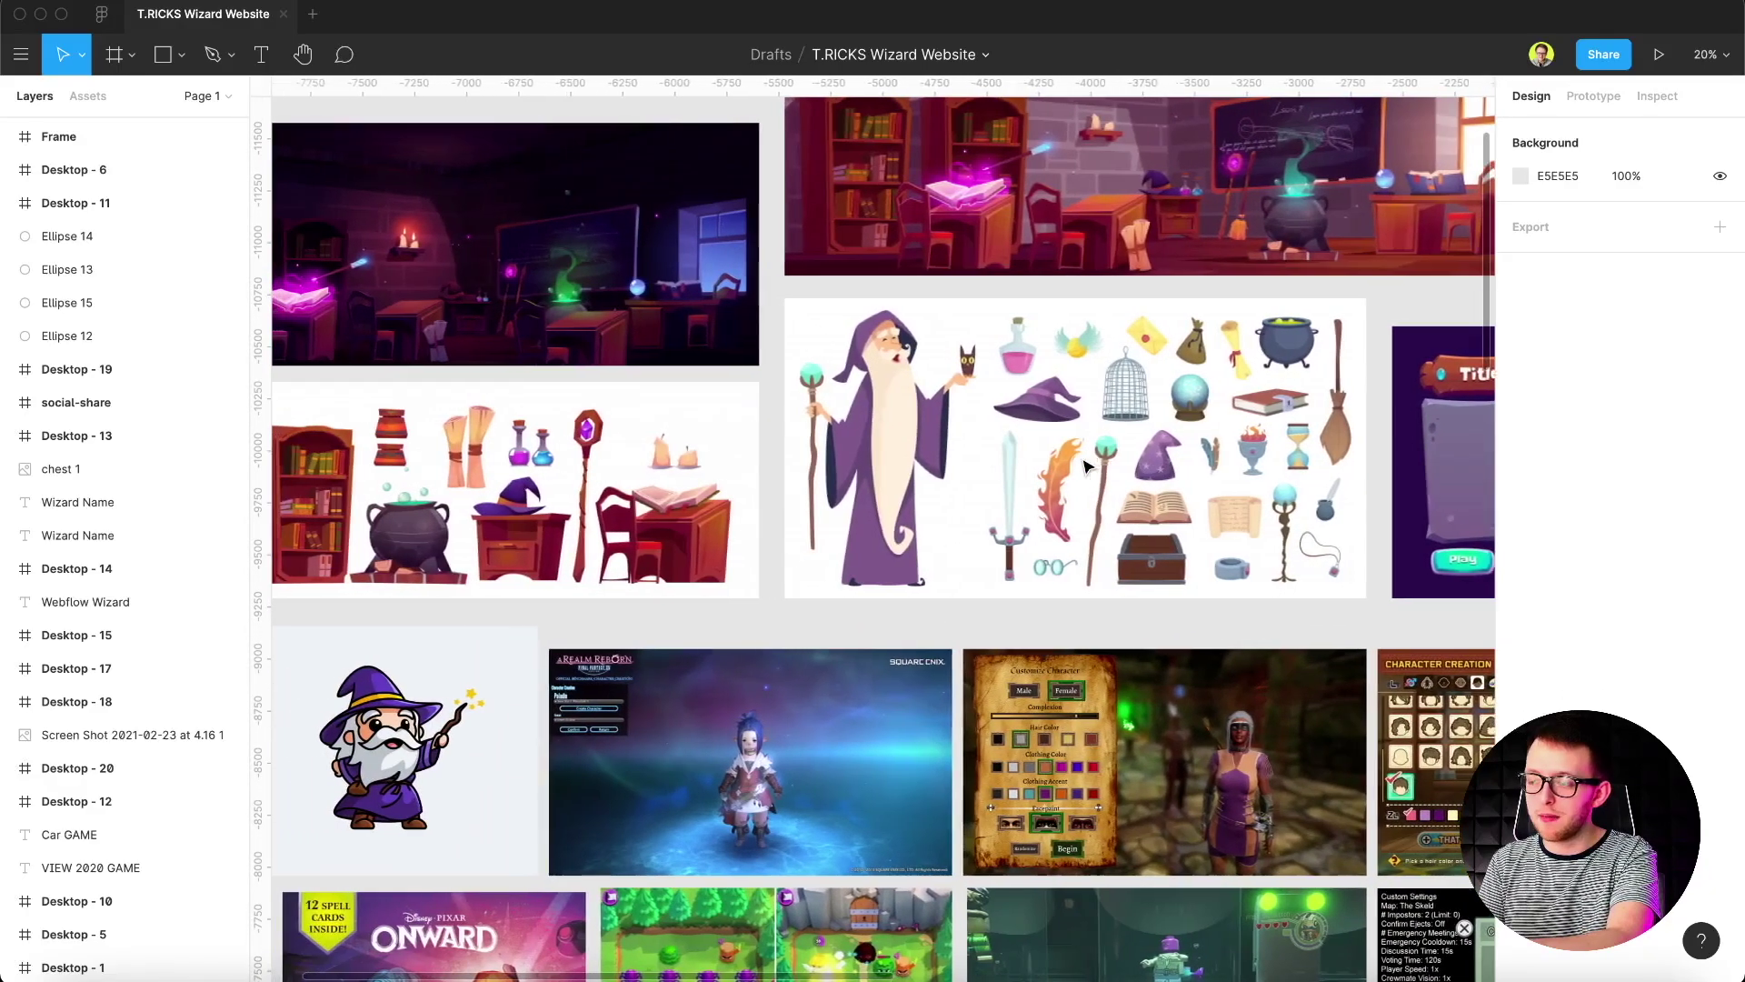
pyautogui.scroll(-3, 1086, 466)
pyautogui.hscroll(1, 1087, 466)
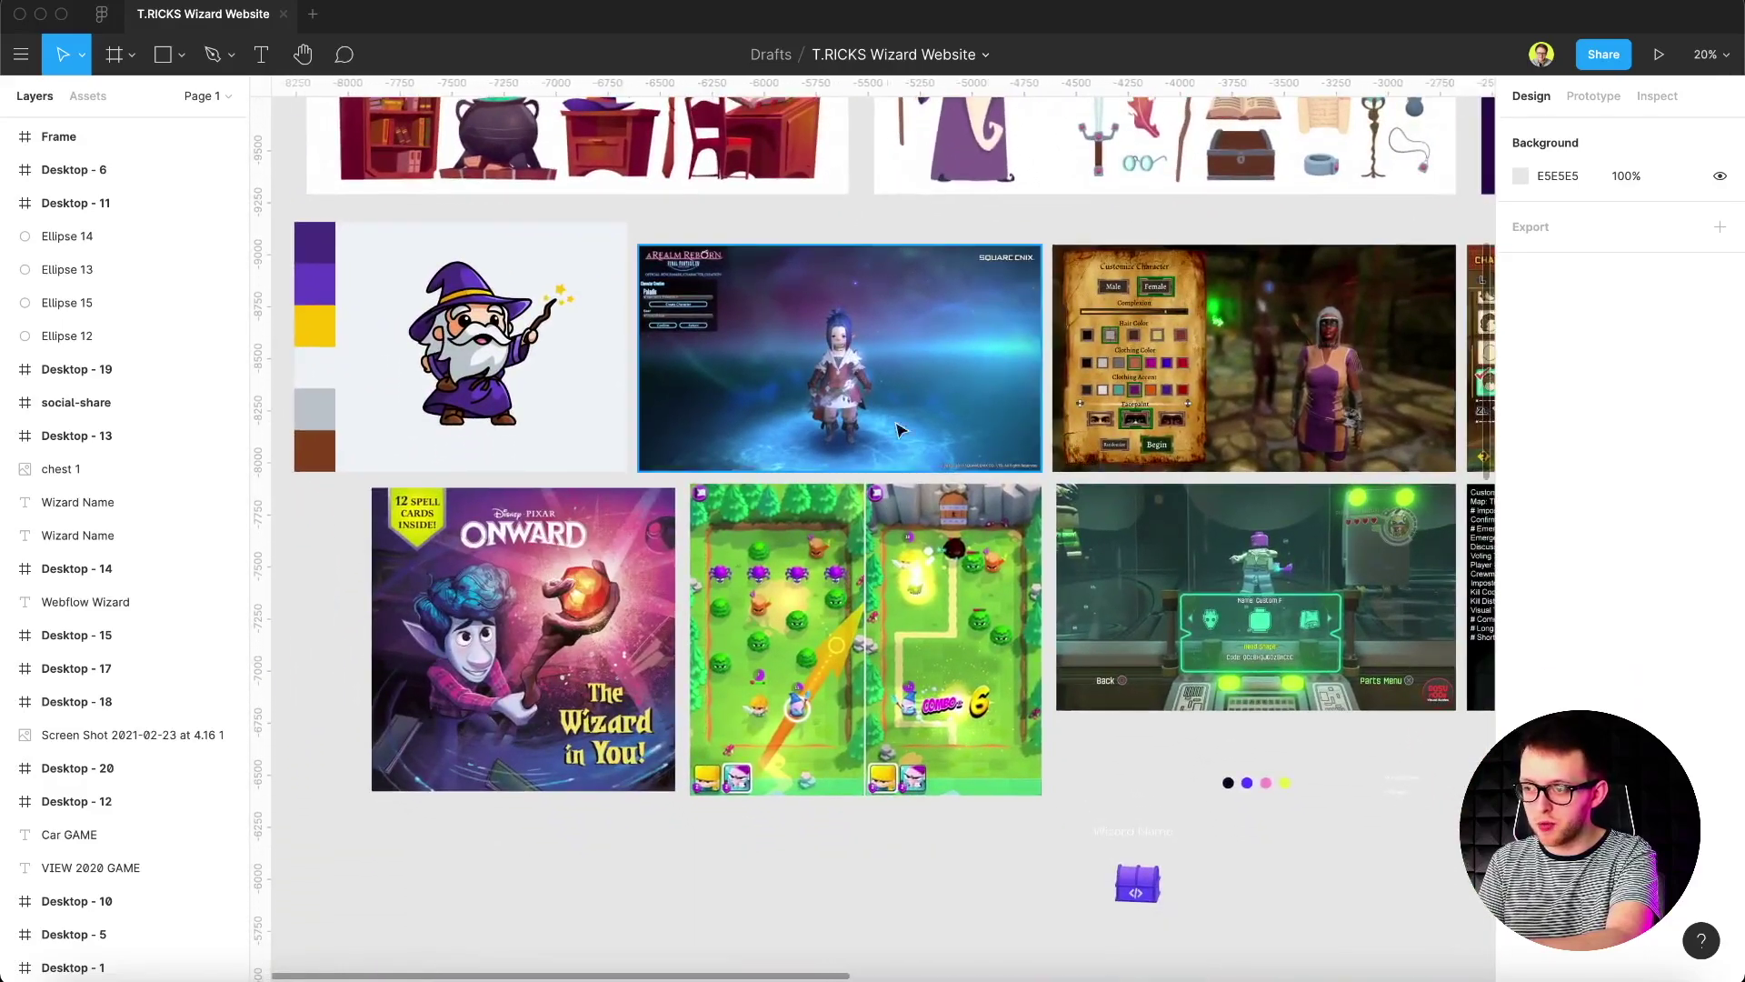
pyautogui.hscroll(3, 1032, 621)
pyautogui.scroll(1, 1031, 621)
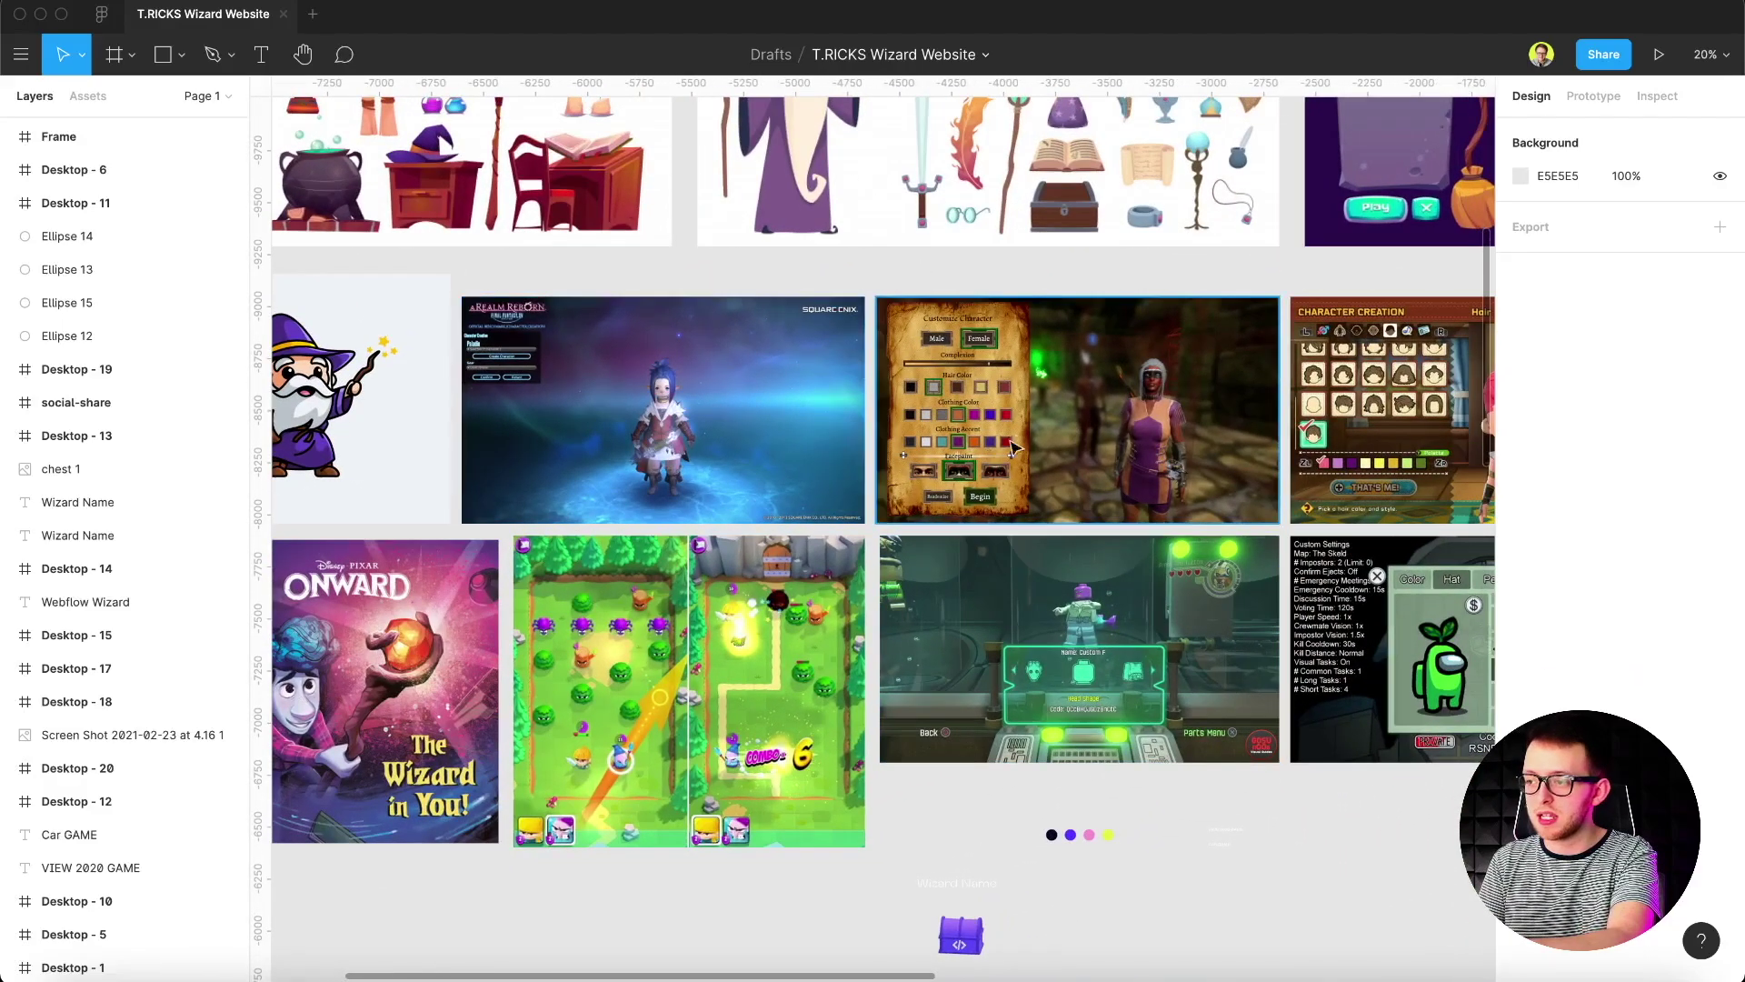
pyautogui.hscroll(6, 1016, 445)
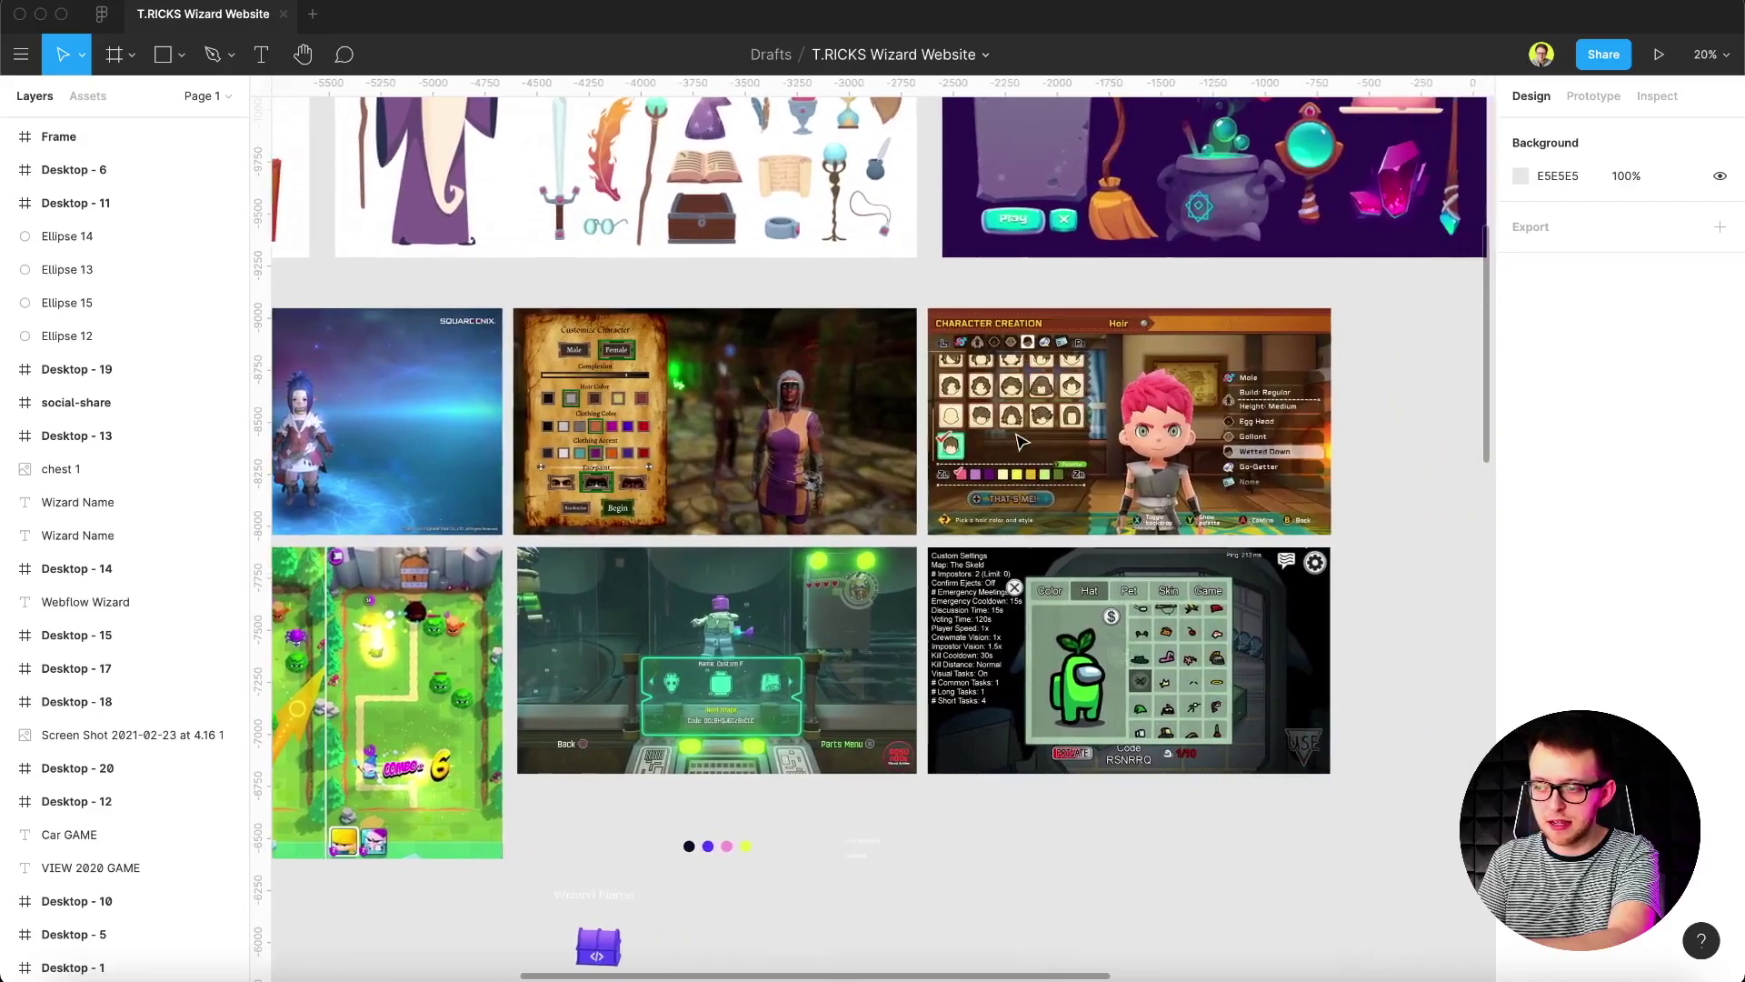
pyautogui.scroll(-1, 1152, 709)
pyautogui.hscroll(1, 1152, 709)
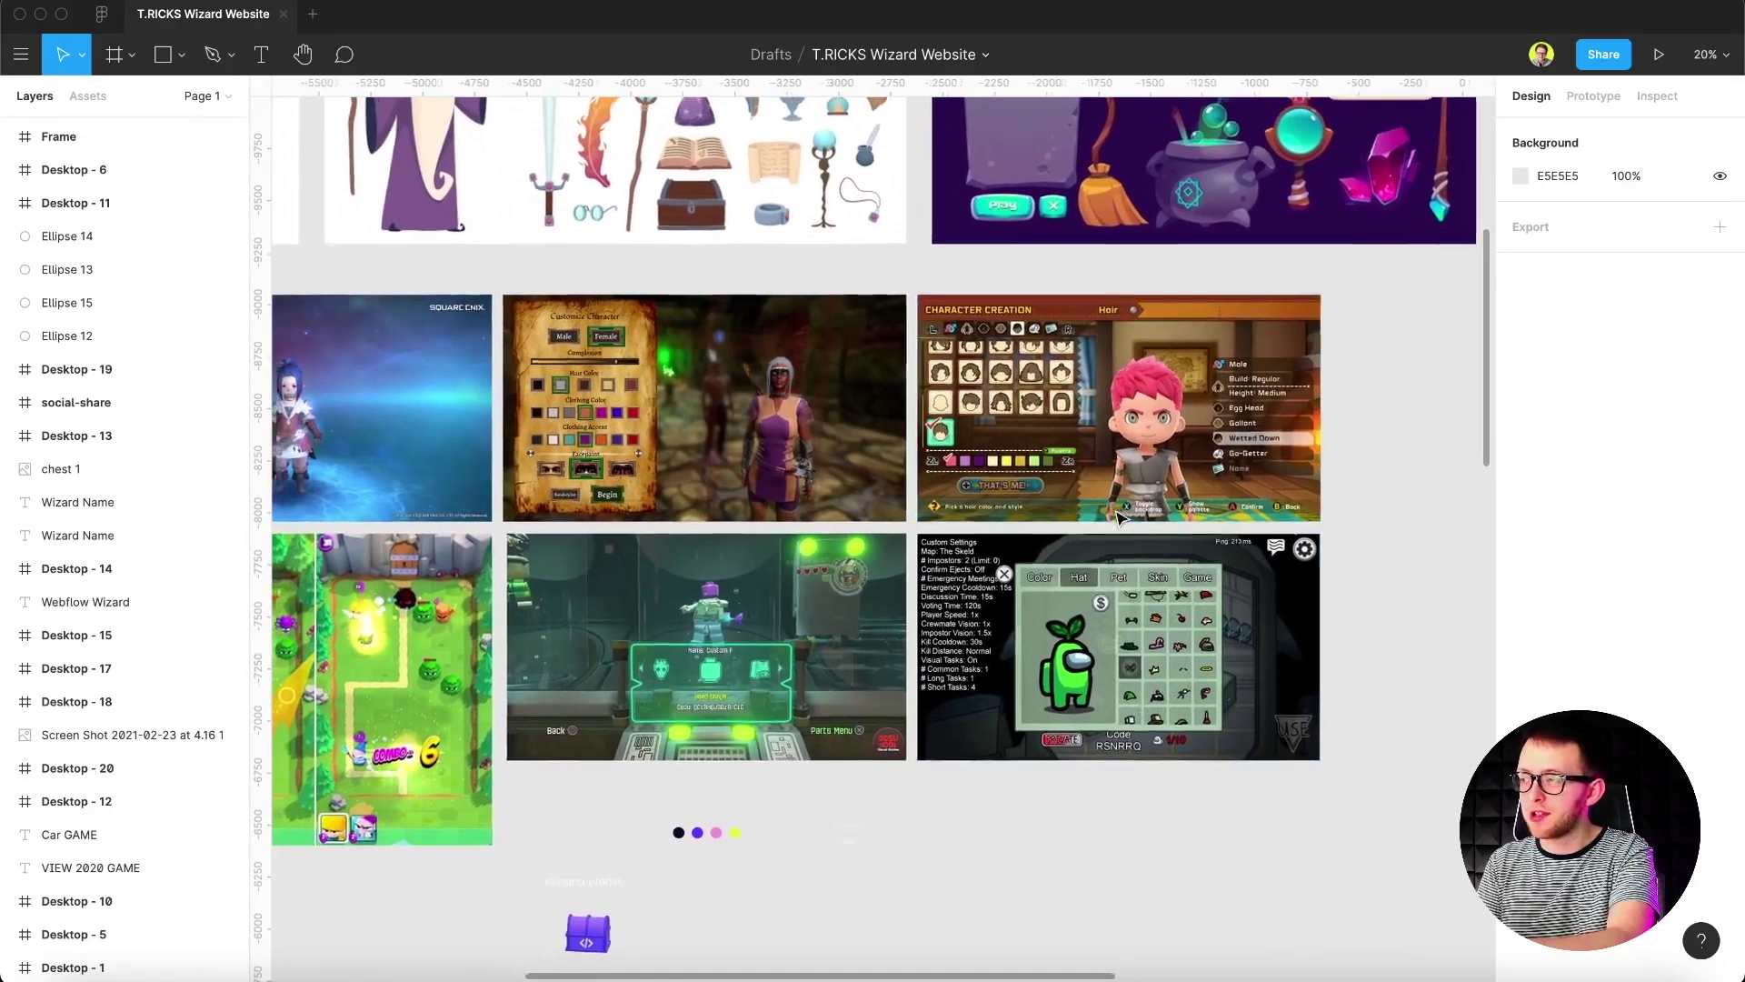
pyautogui.scroll(-5, 772, 788)
pyautogui.scroll(-2, 1073, 618)
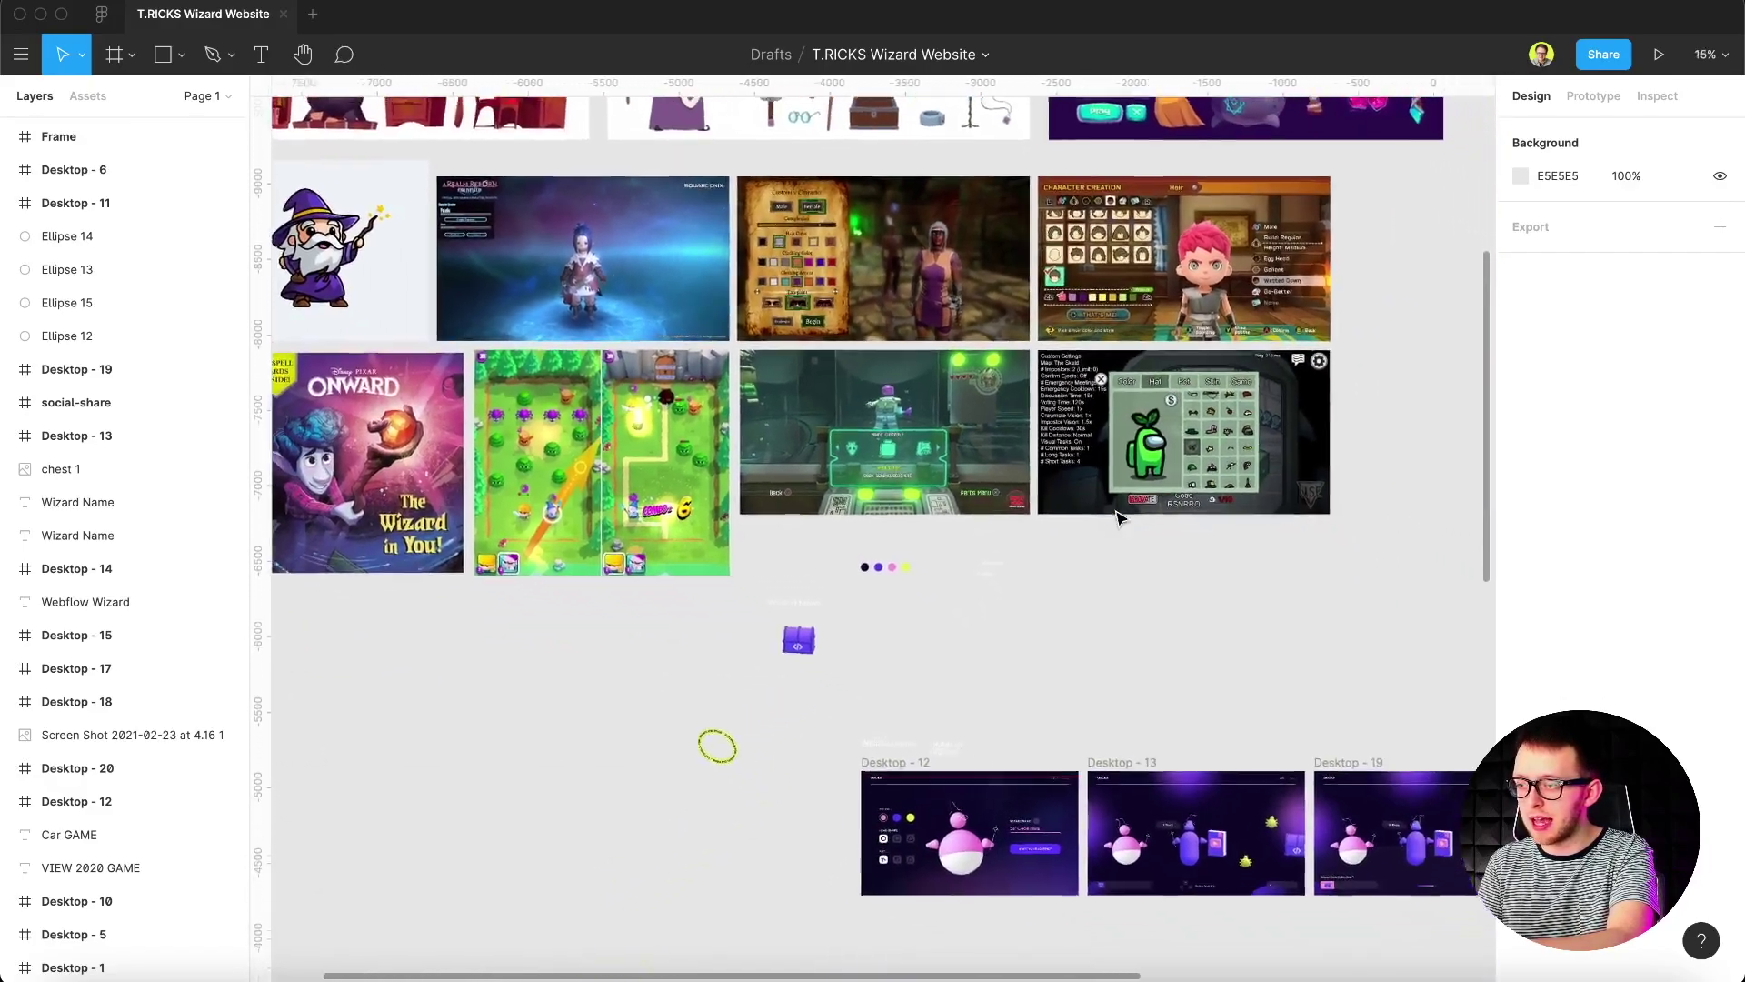
pyautogui.scroll(3, 1021, 725)
pyautogui.scroll(5, 1021, 724)
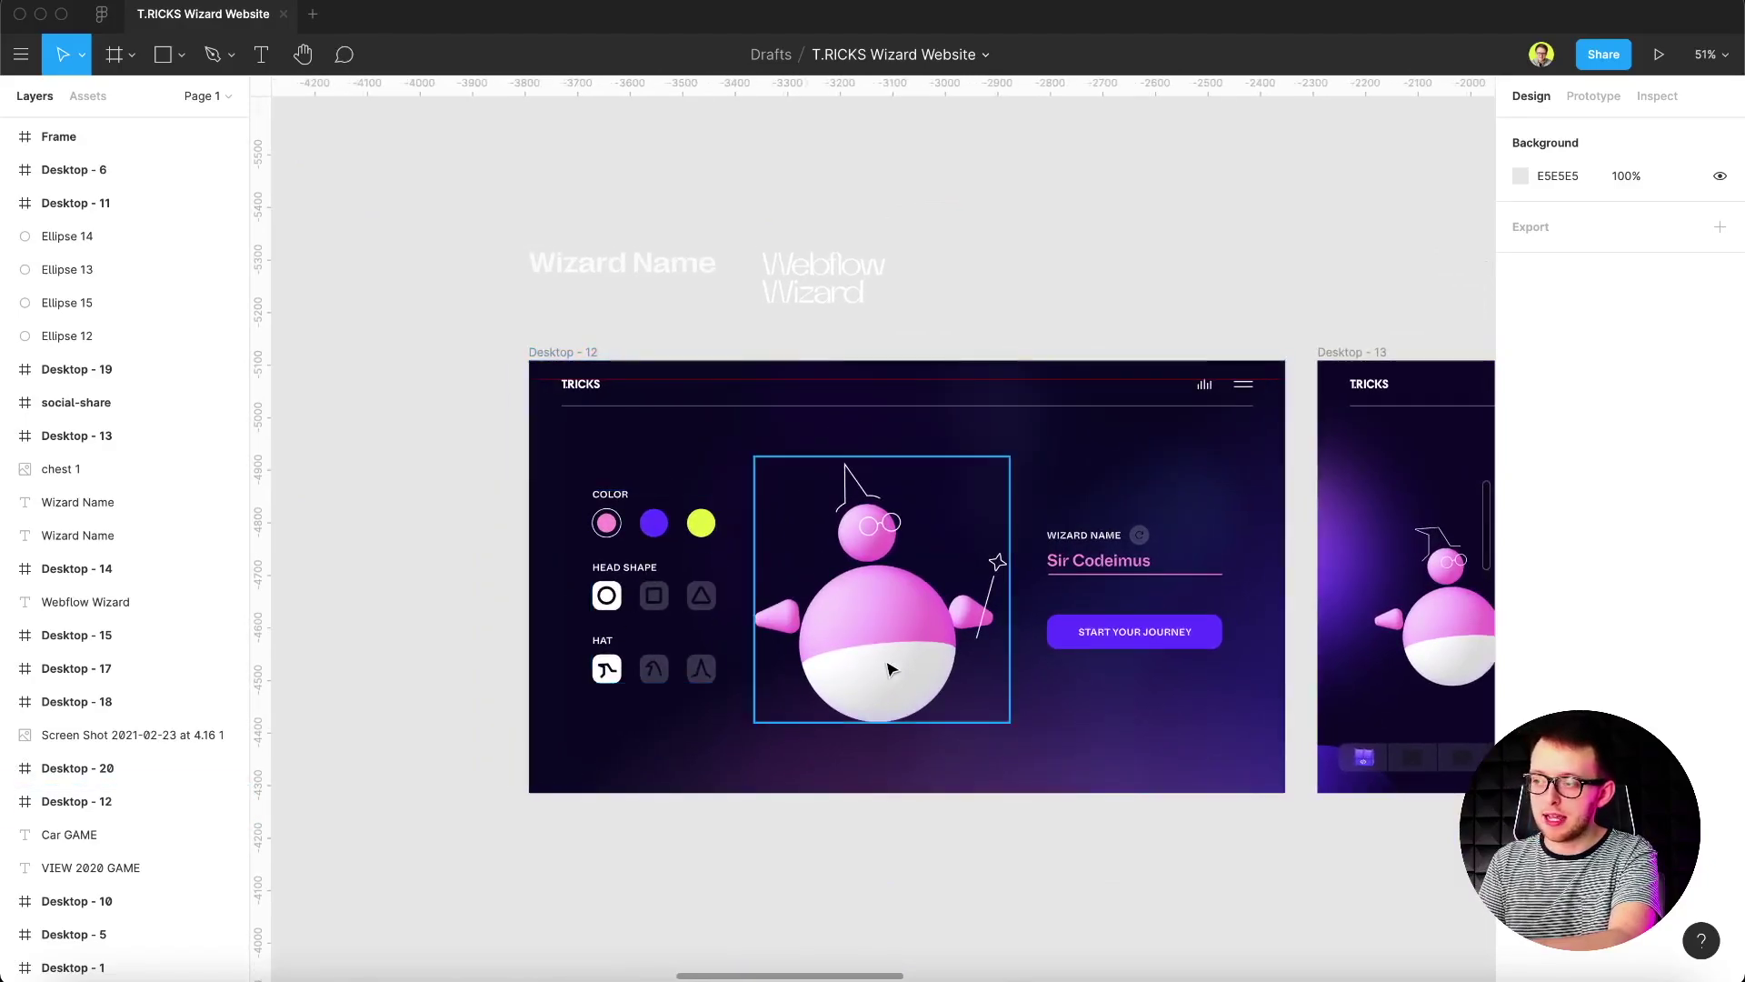
pyautogui.hscroll(10, 890, 670)
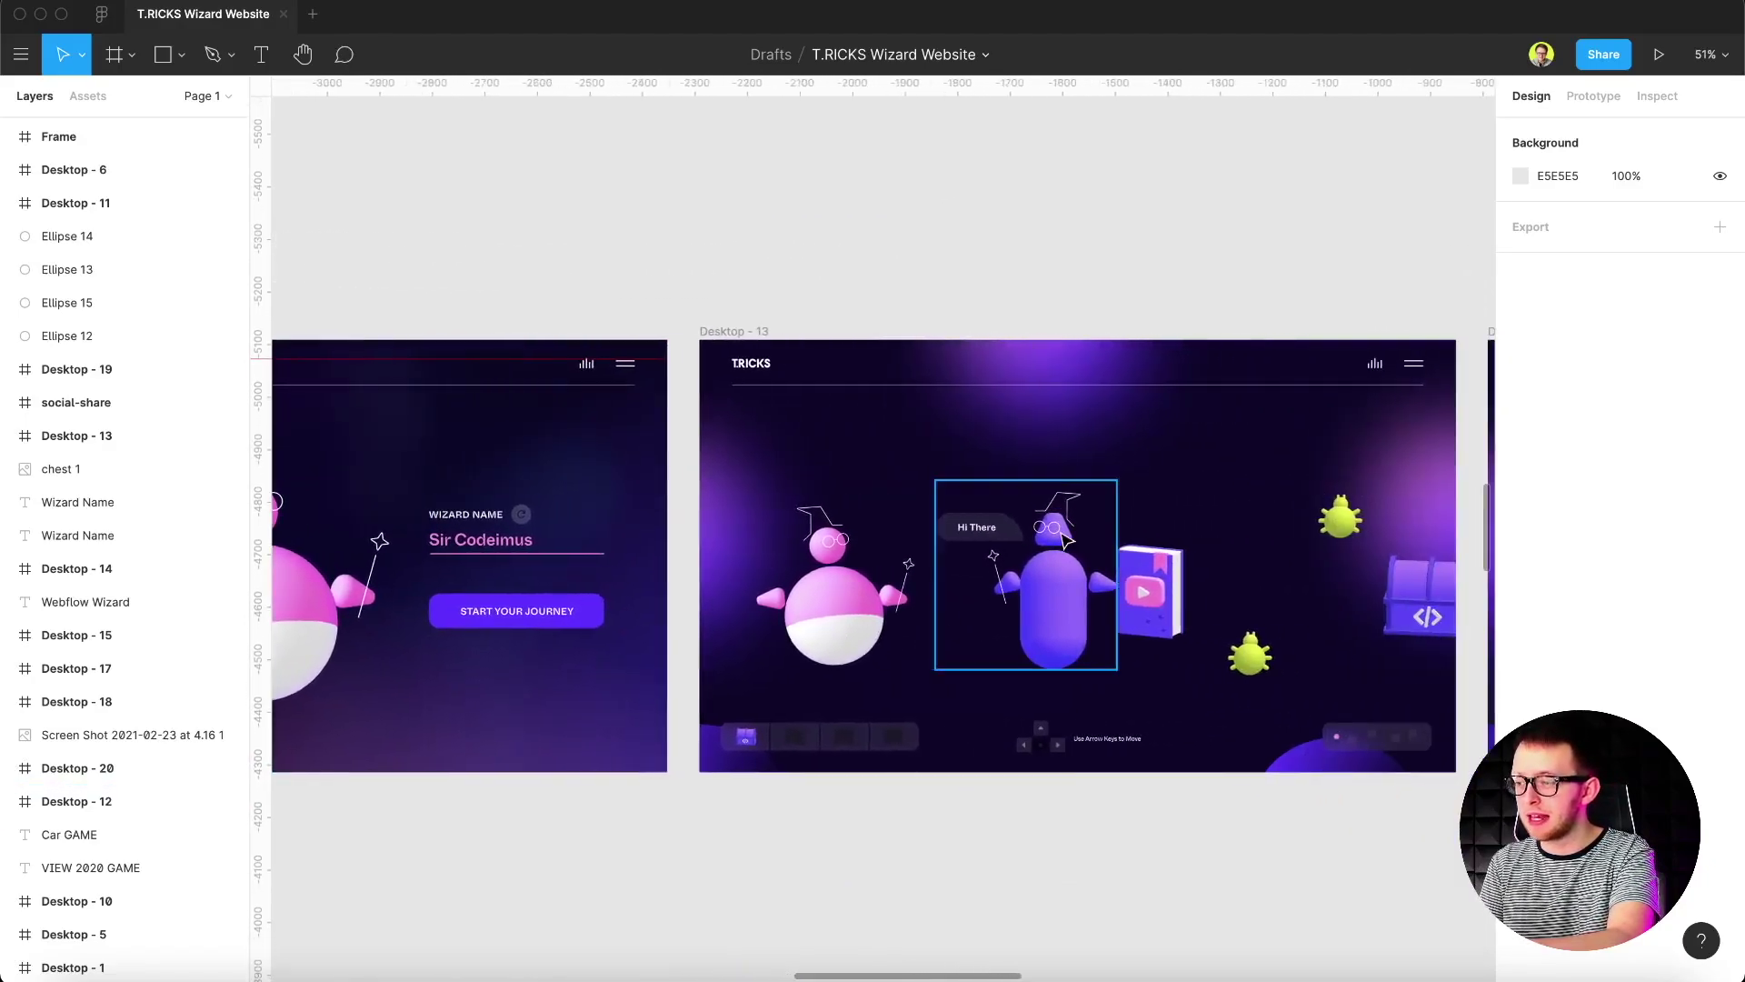
pyautogui.scroll(5, 1065, 539)
pyautogui.scroll(5, 1055, 545)
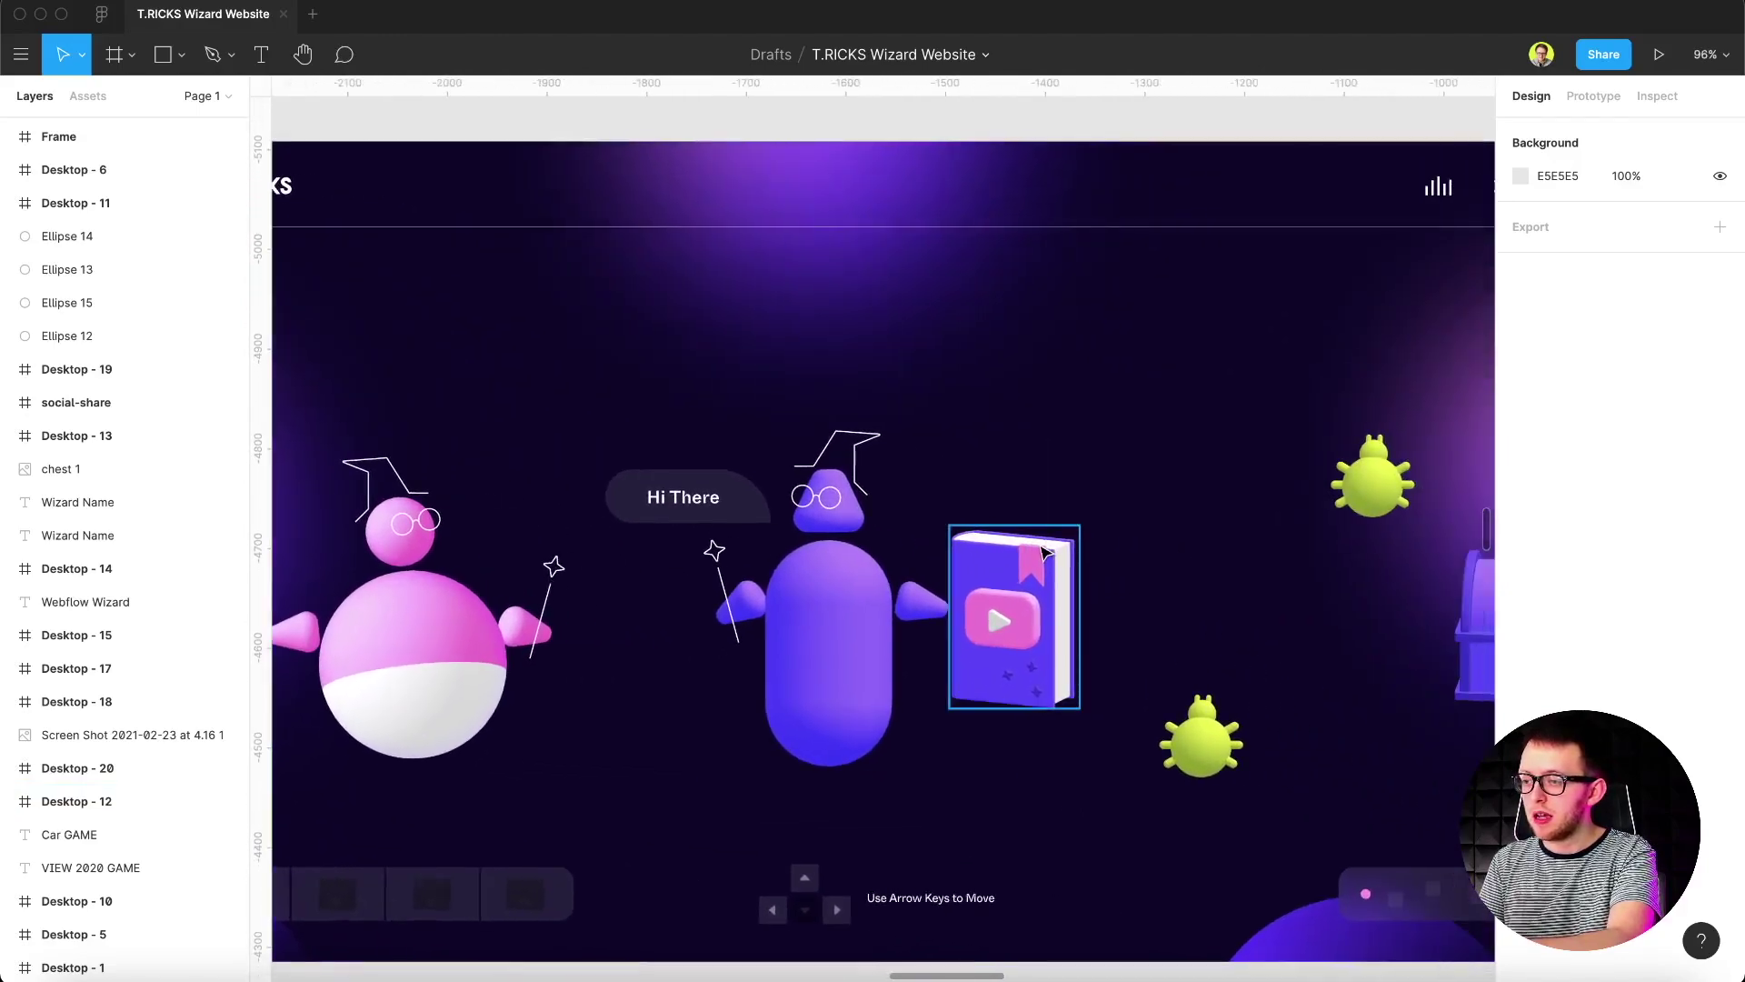
pyautogui.scroll(-5, 1044, 551)
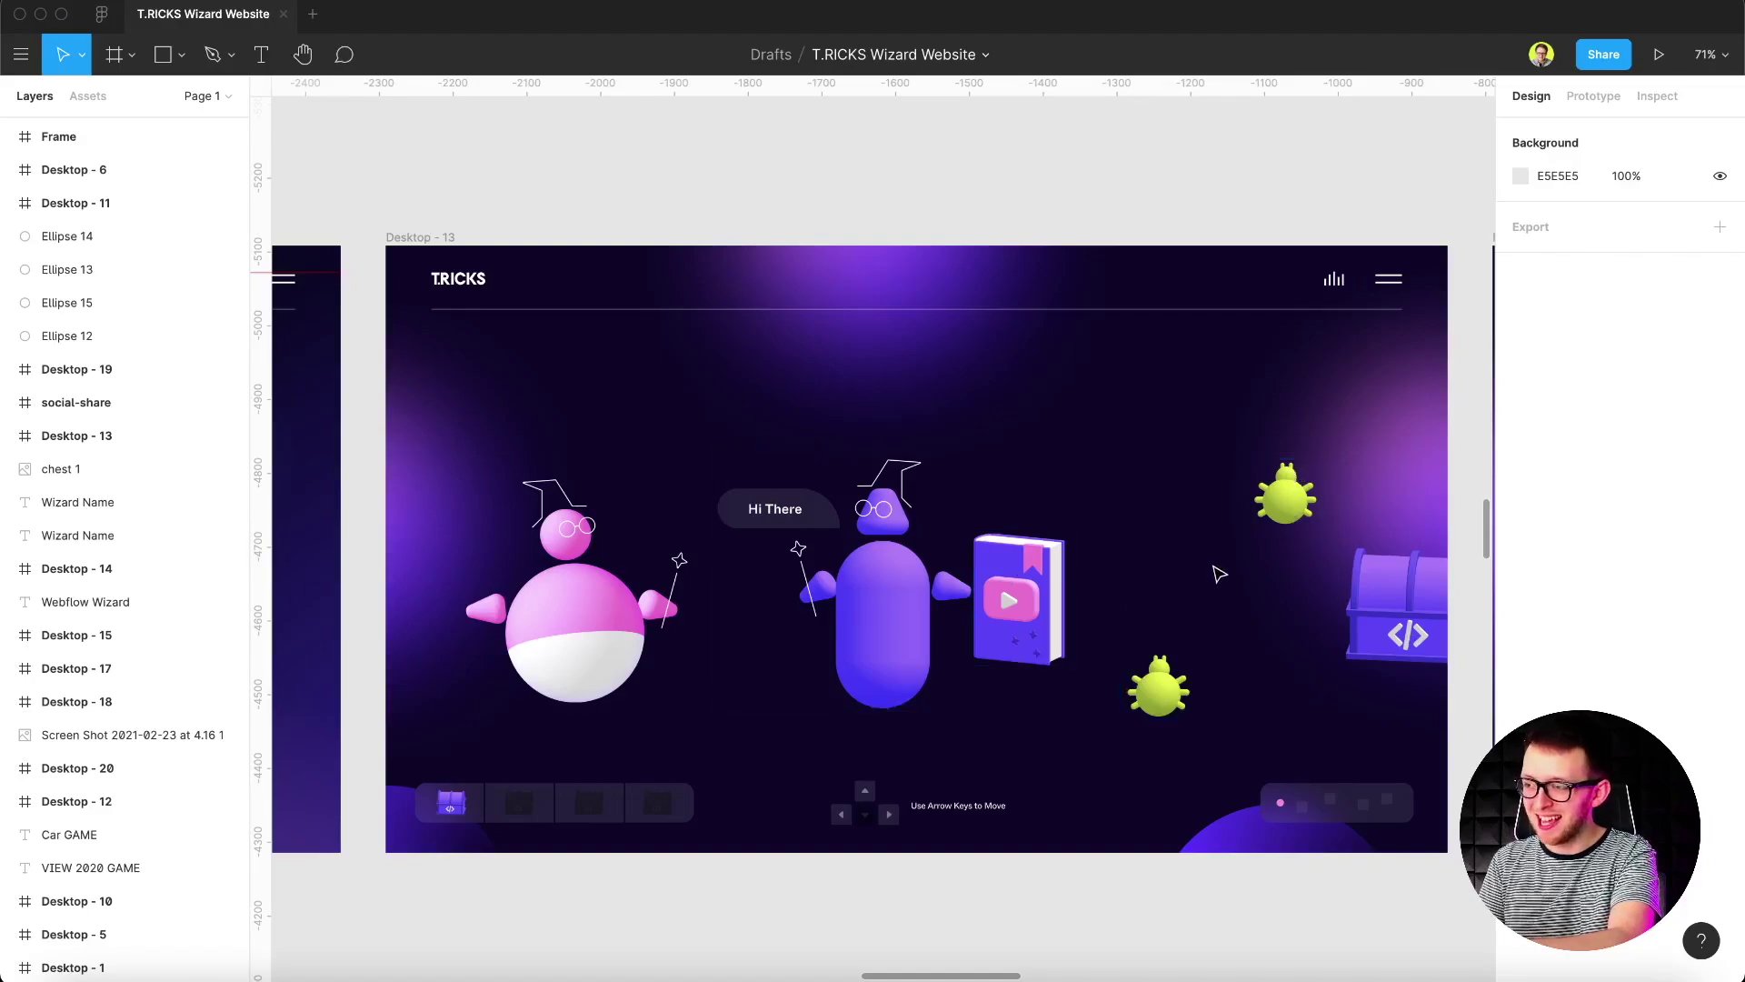
pyautogui.hscroll(3, 1218, 573)
pyautogui.hscroll(5, 1218, 572)
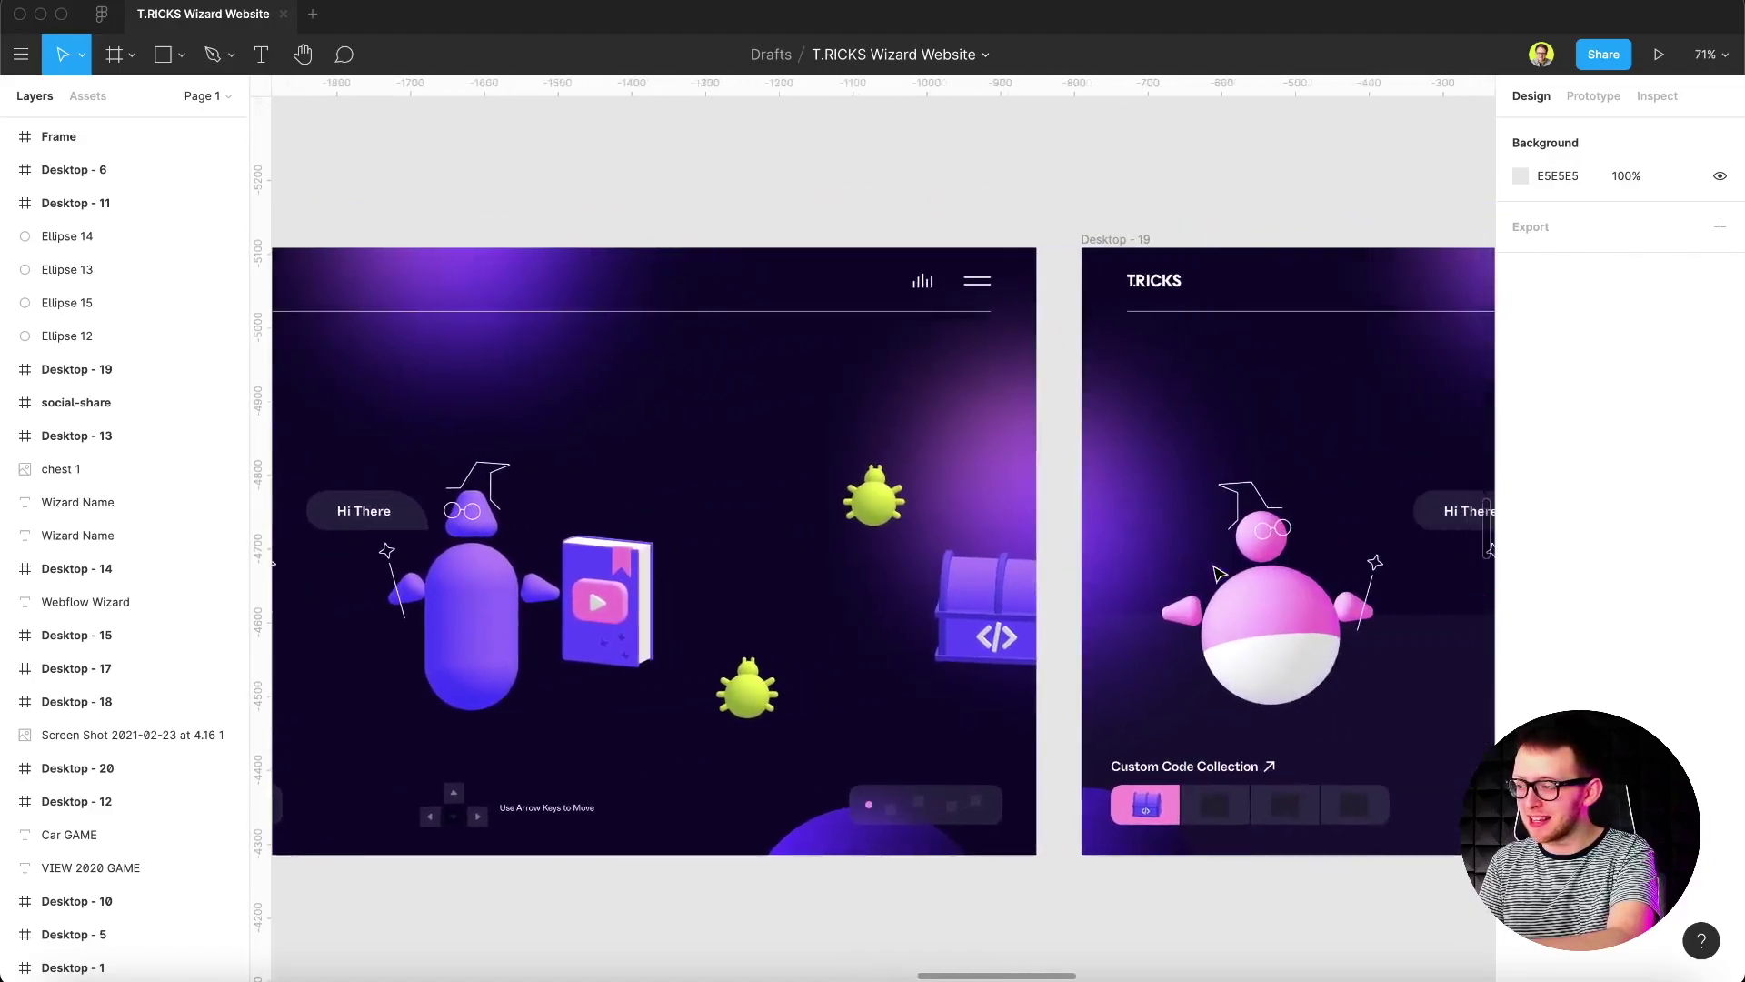
pyautogui.scroll(-2, 1091, 636)
pyautogui.hscroll(5, 1000, 709)
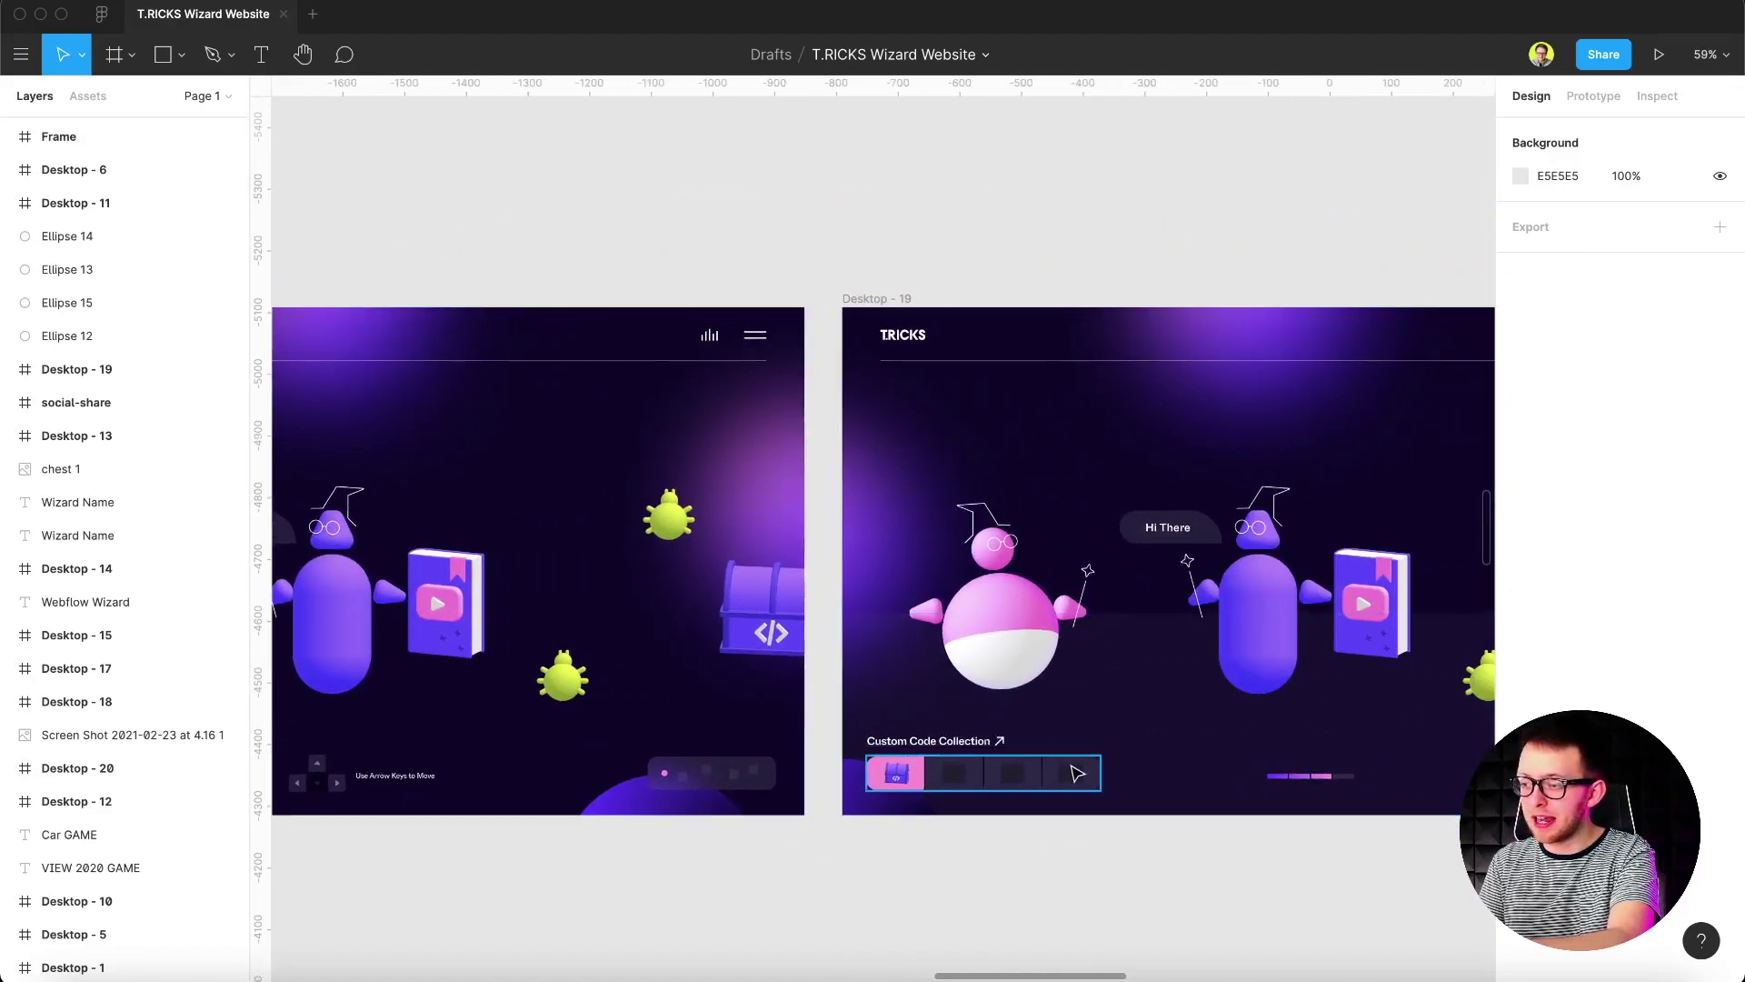
pyautogui.hscroll(3, 1077, 774)
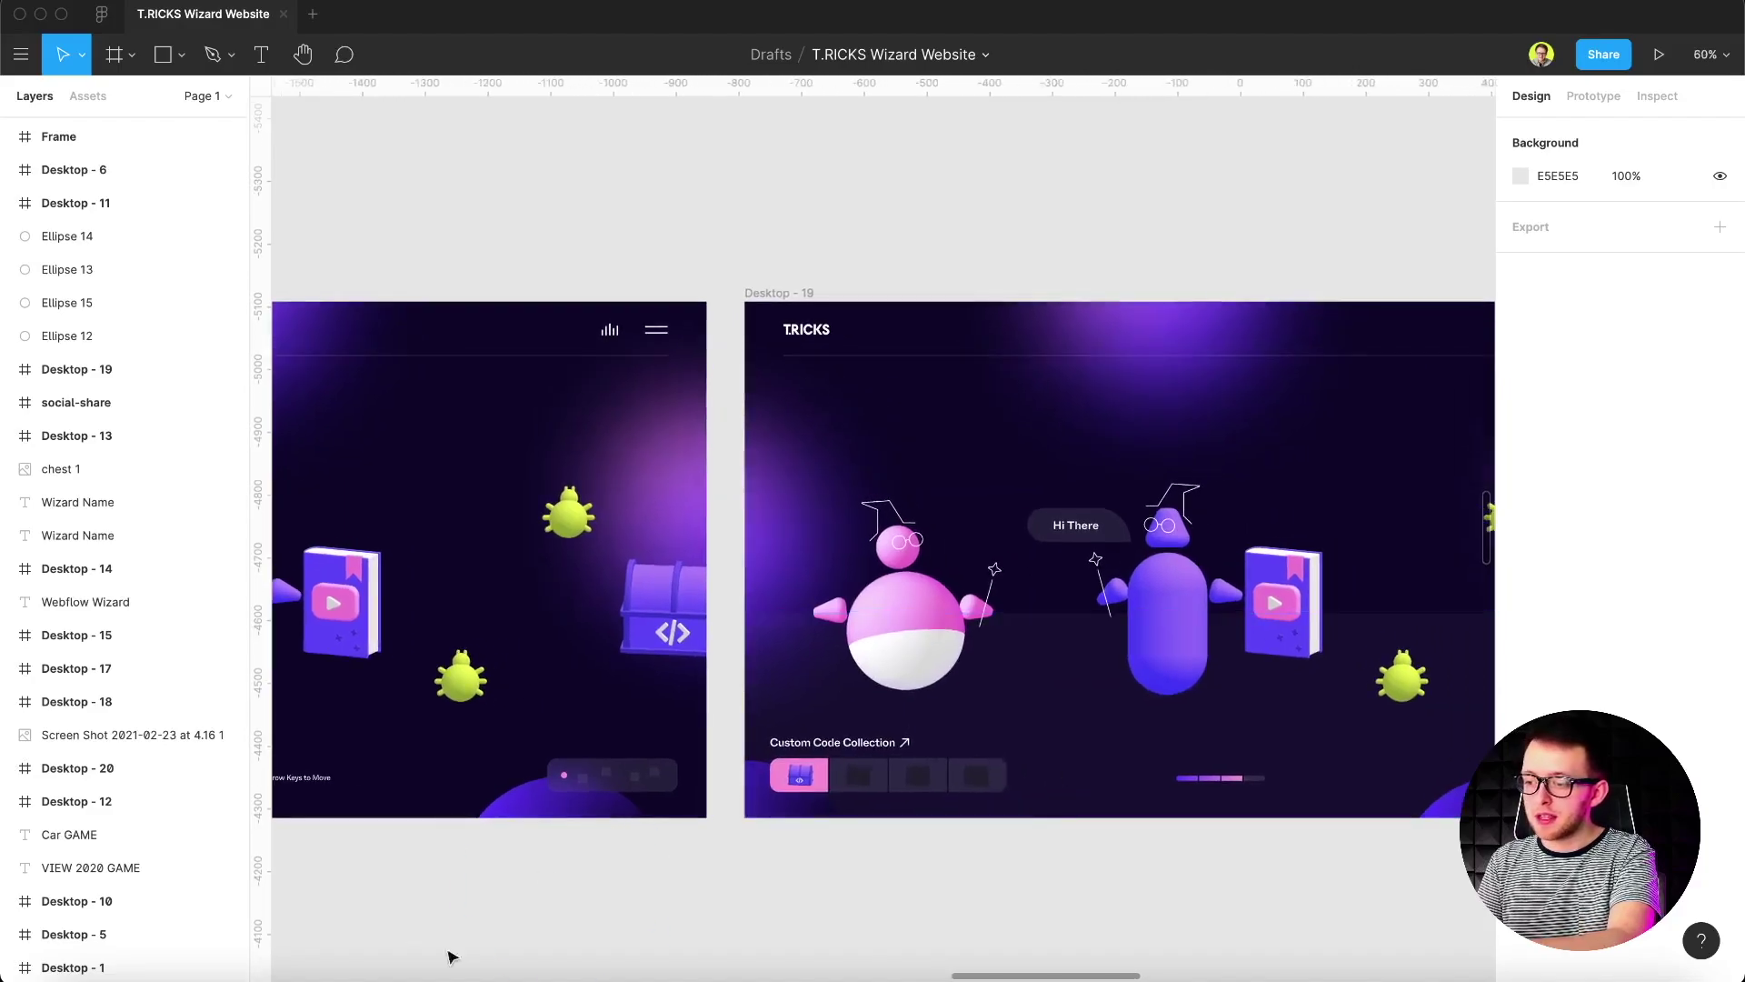
# Return to Chrome, open the T.RICKS site home page and begin the wizard journey.
pyautogui.click(339, 965)
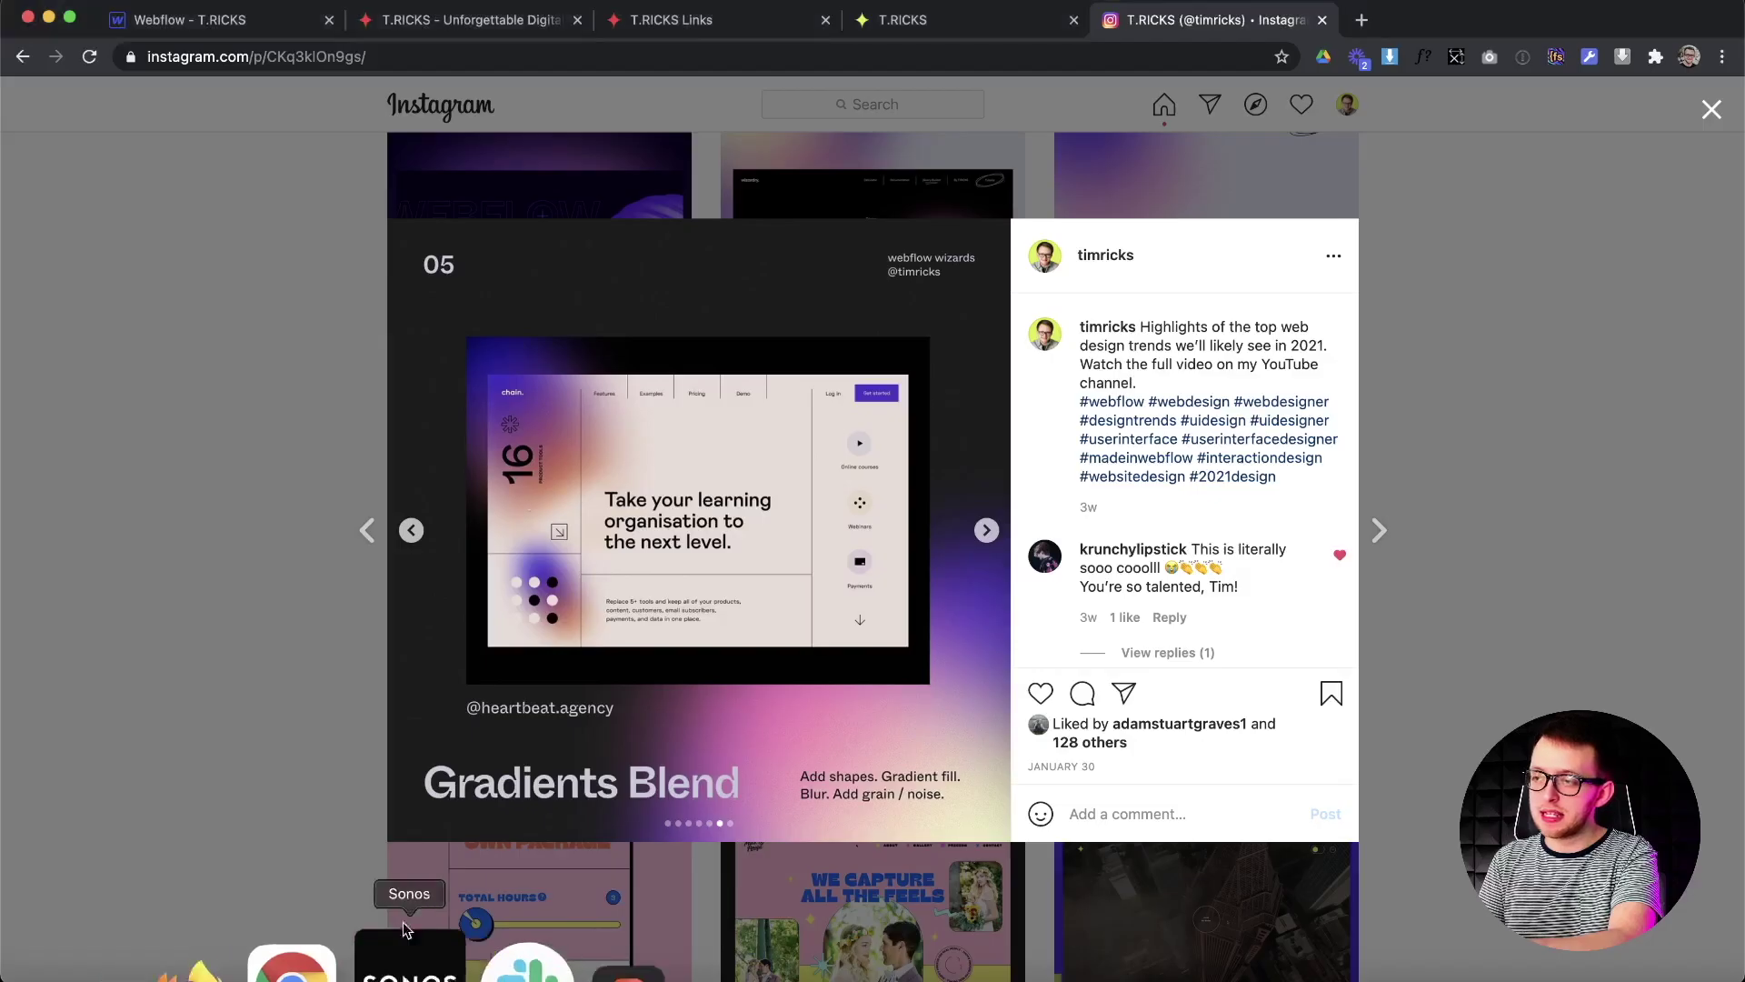
pyautogui.click(927, 28)
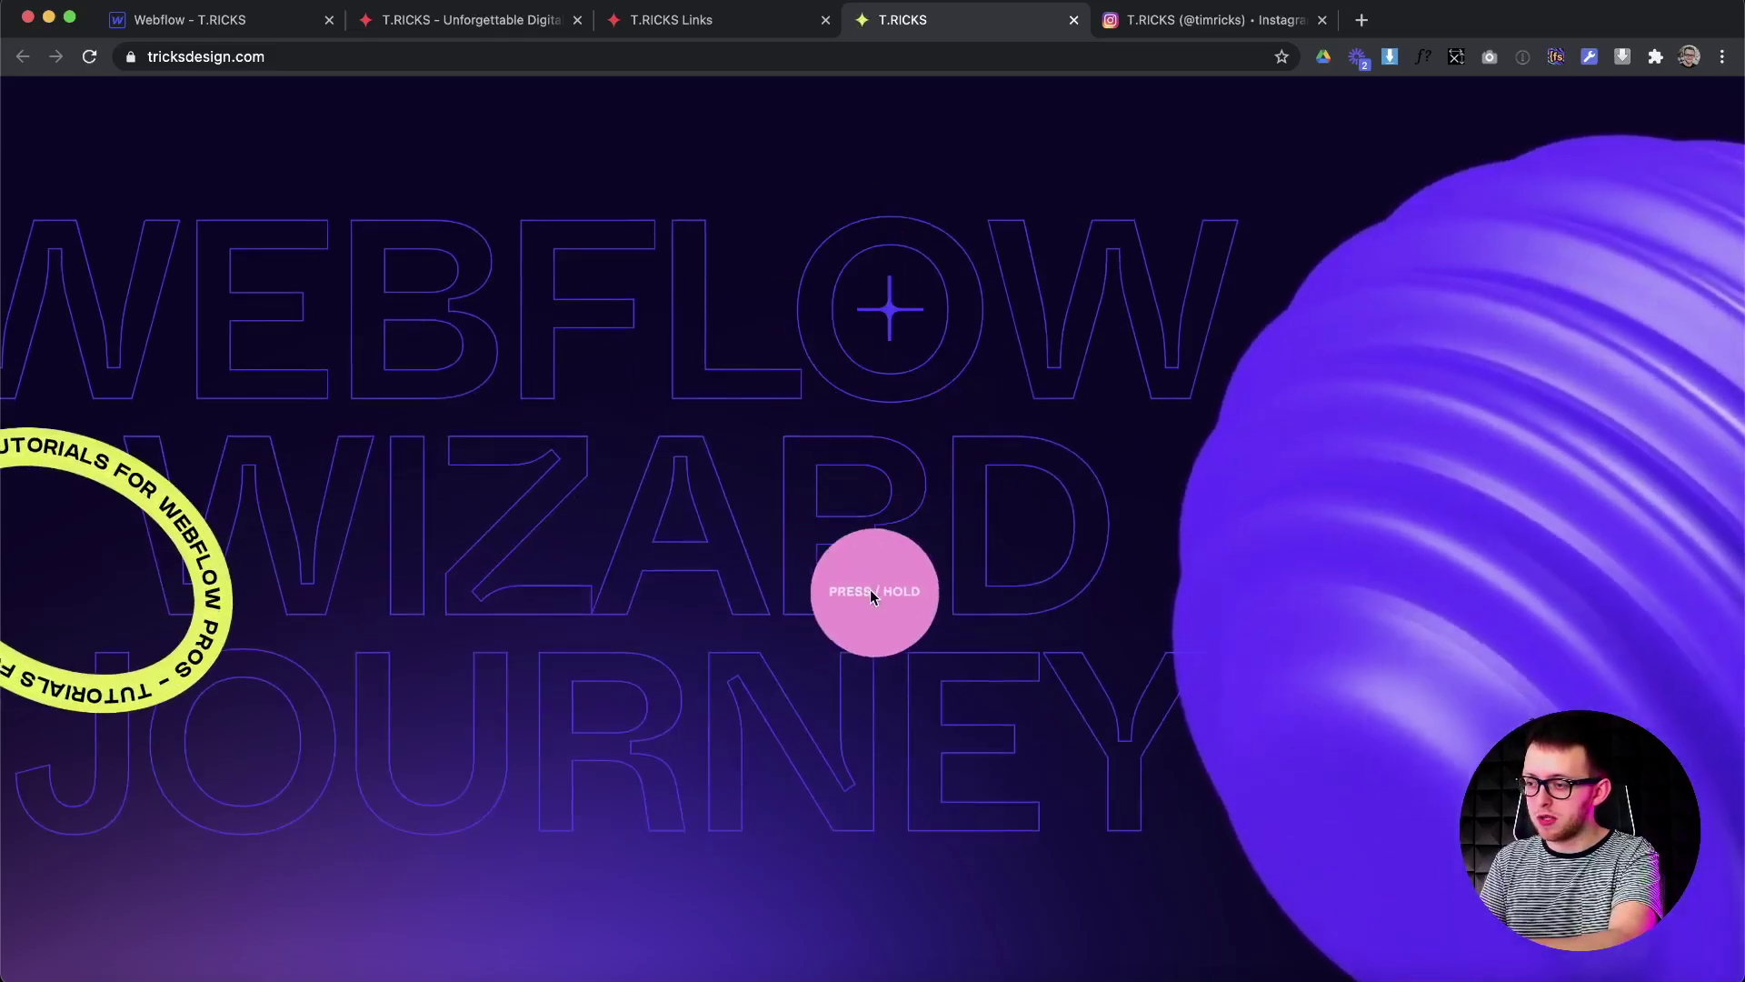
pyautogui.click(870, 589)
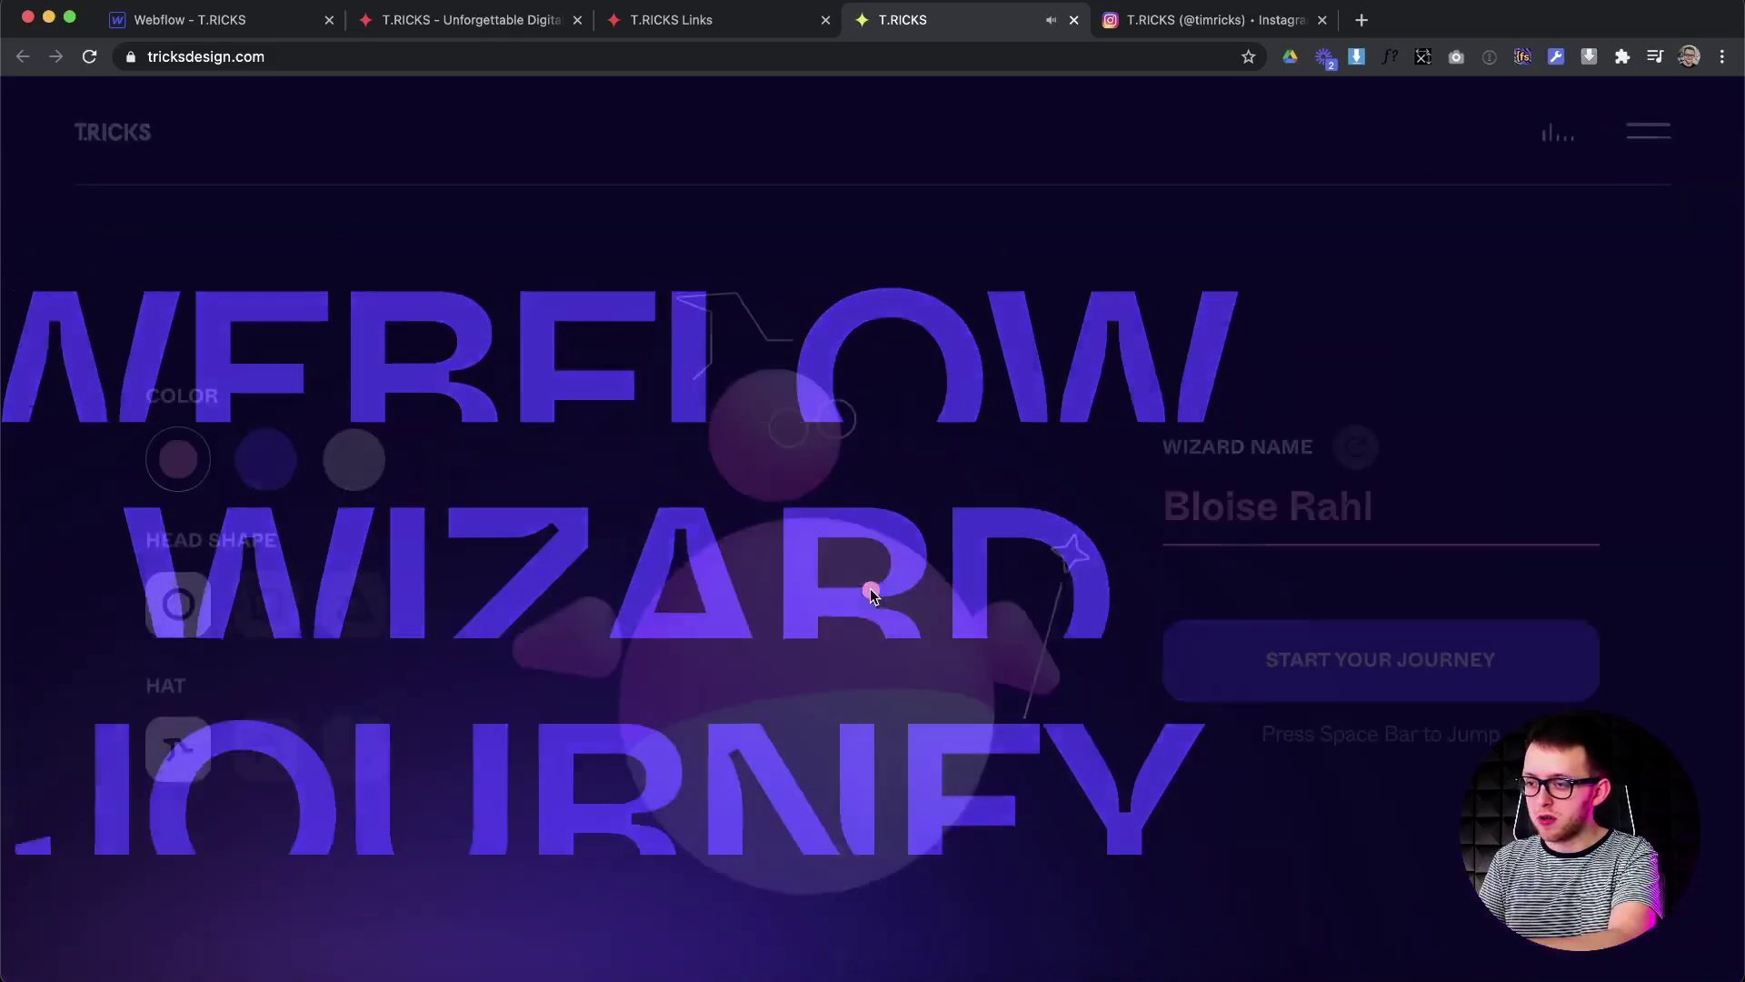
# Give the wizard a purple body, a triangular head and the second hat.
pyautogui.click(265, 459)
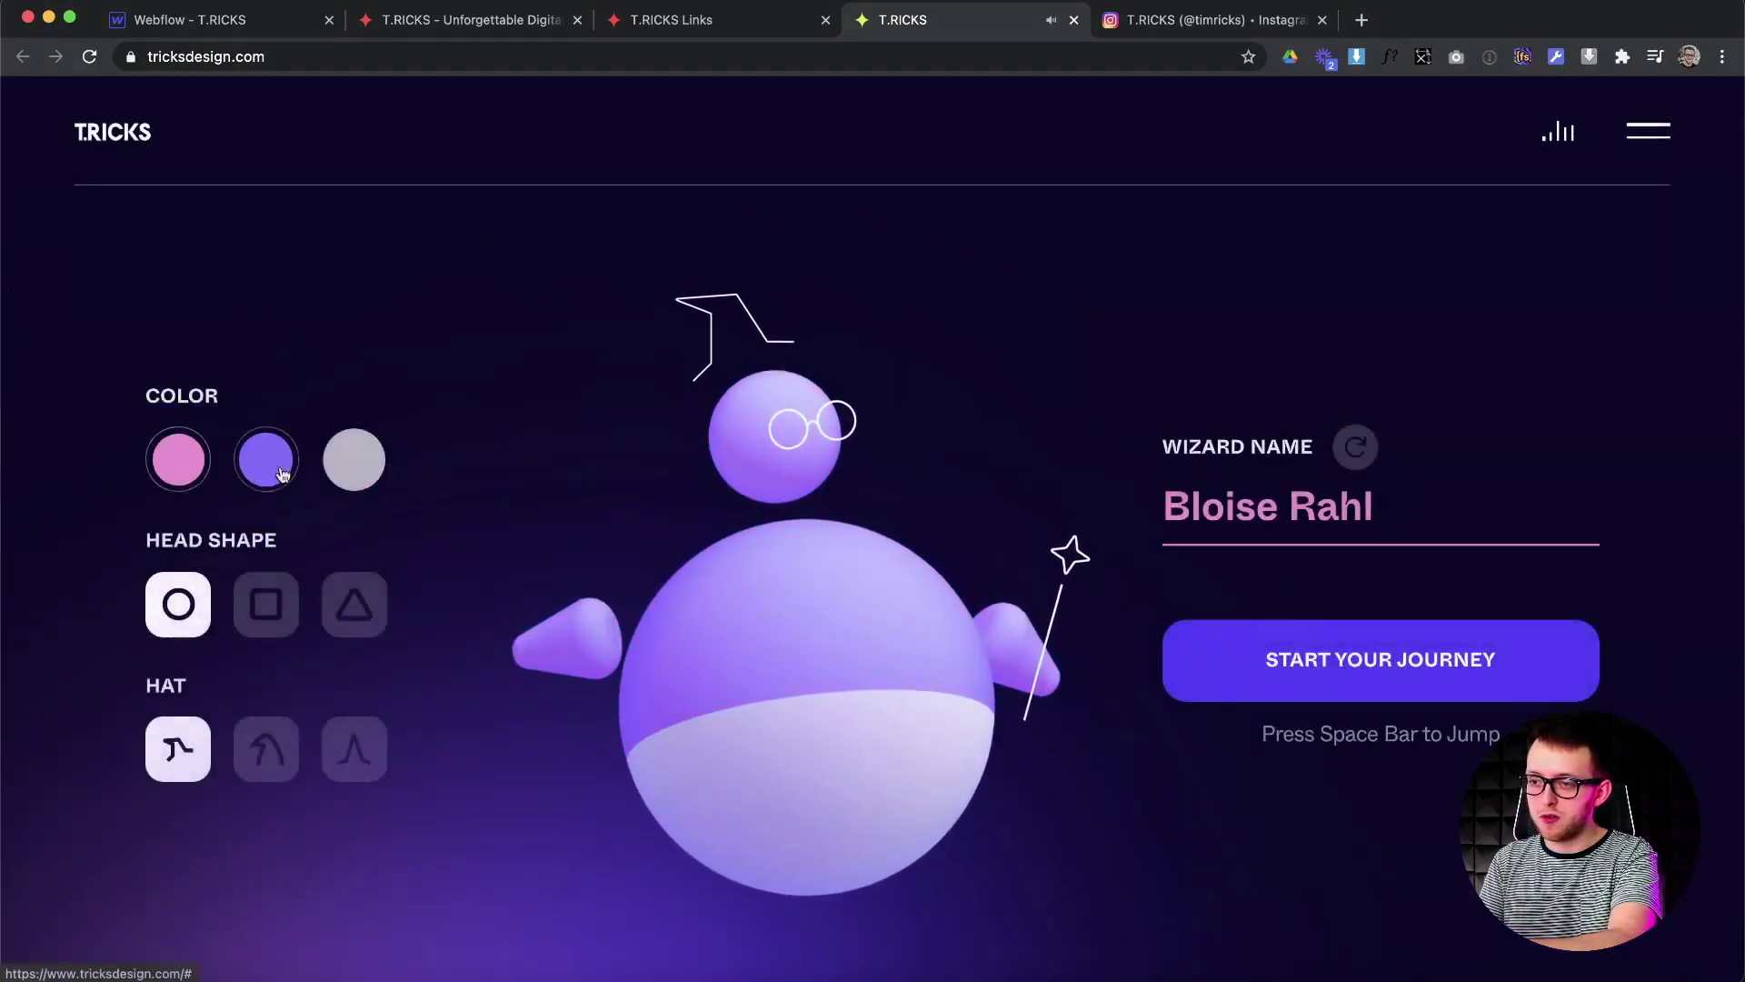
pyautogui.click(259, 606)
pyautogui.click(354, 605)
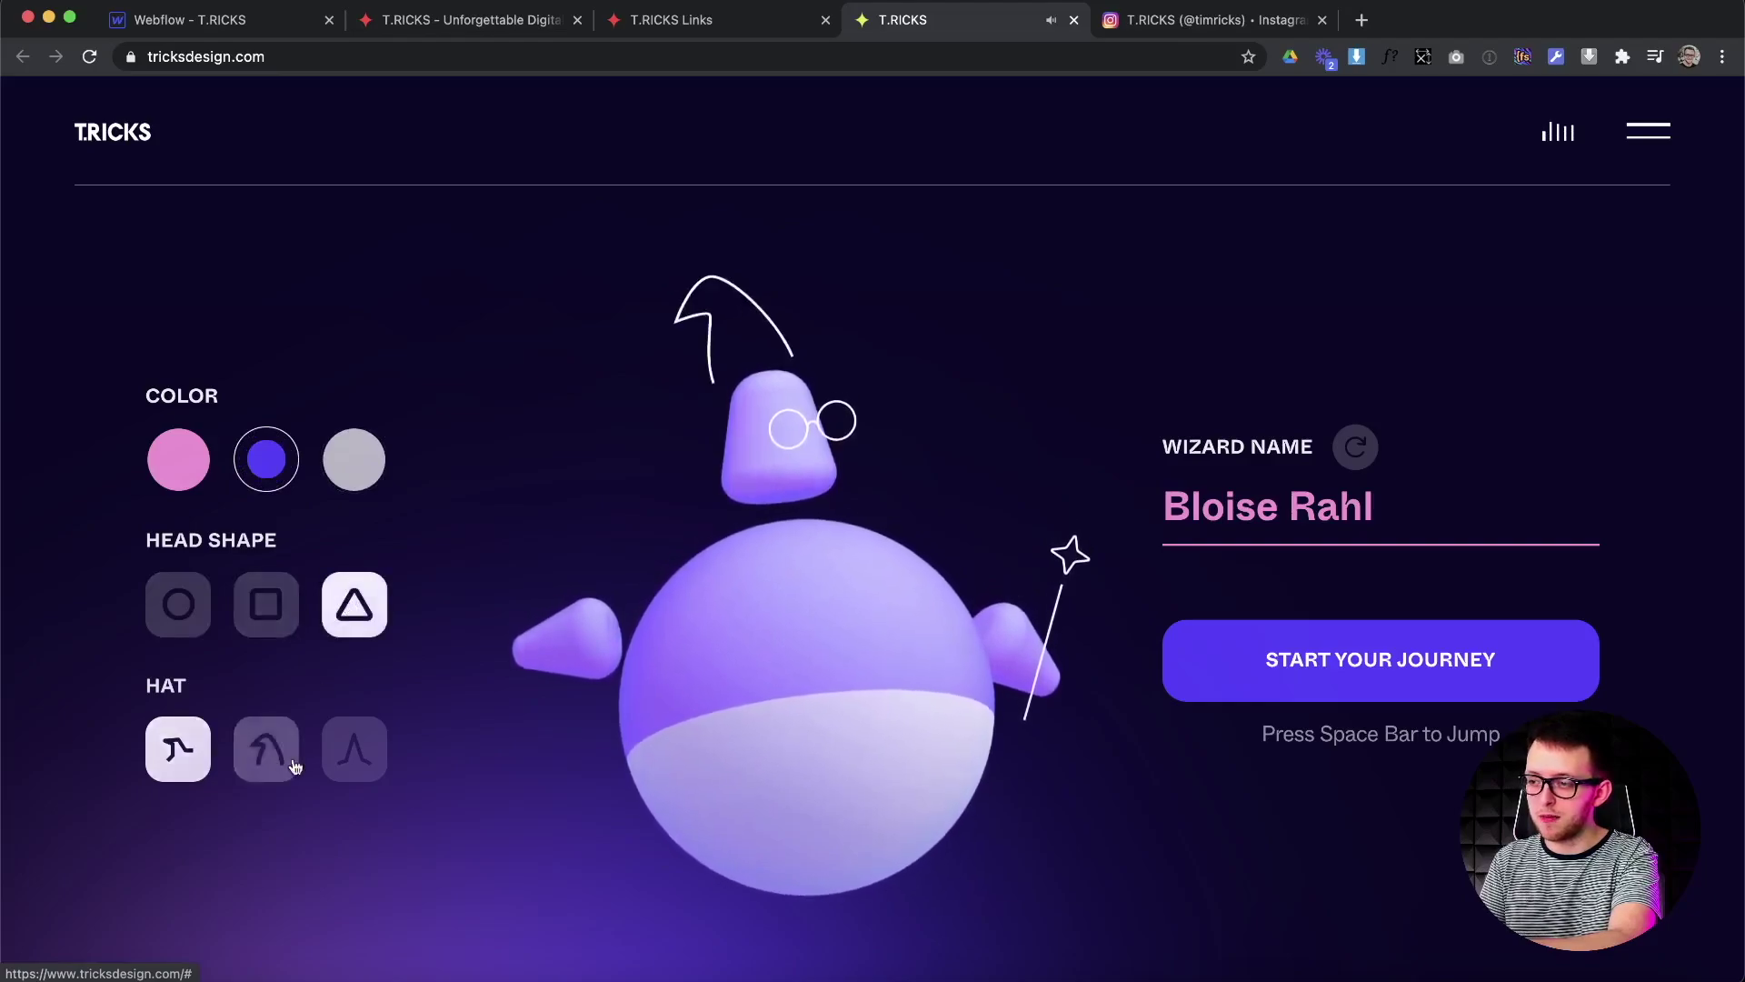
pyautogui.click(266, 748)
pyautogui.click(354, 748)
pyautogui.click(267, 748)
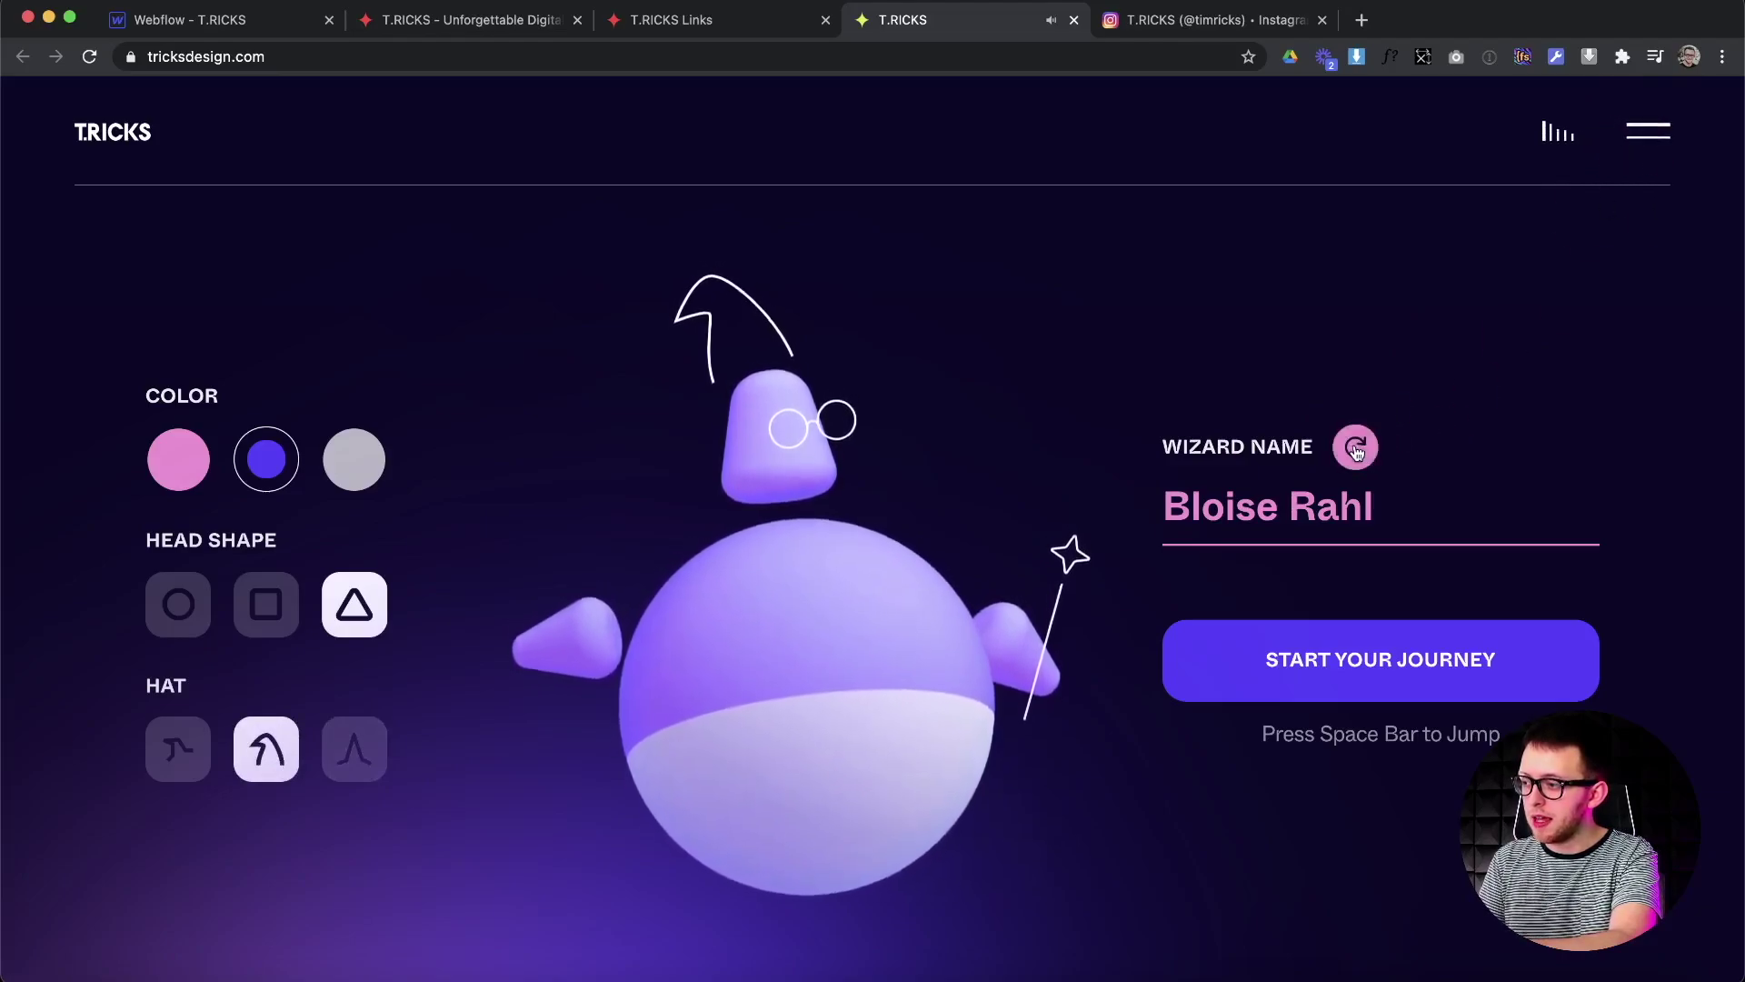
# Regenerate the wizard's name to Otto Flow and start the journey.
pyautogui.click(1354, 447)
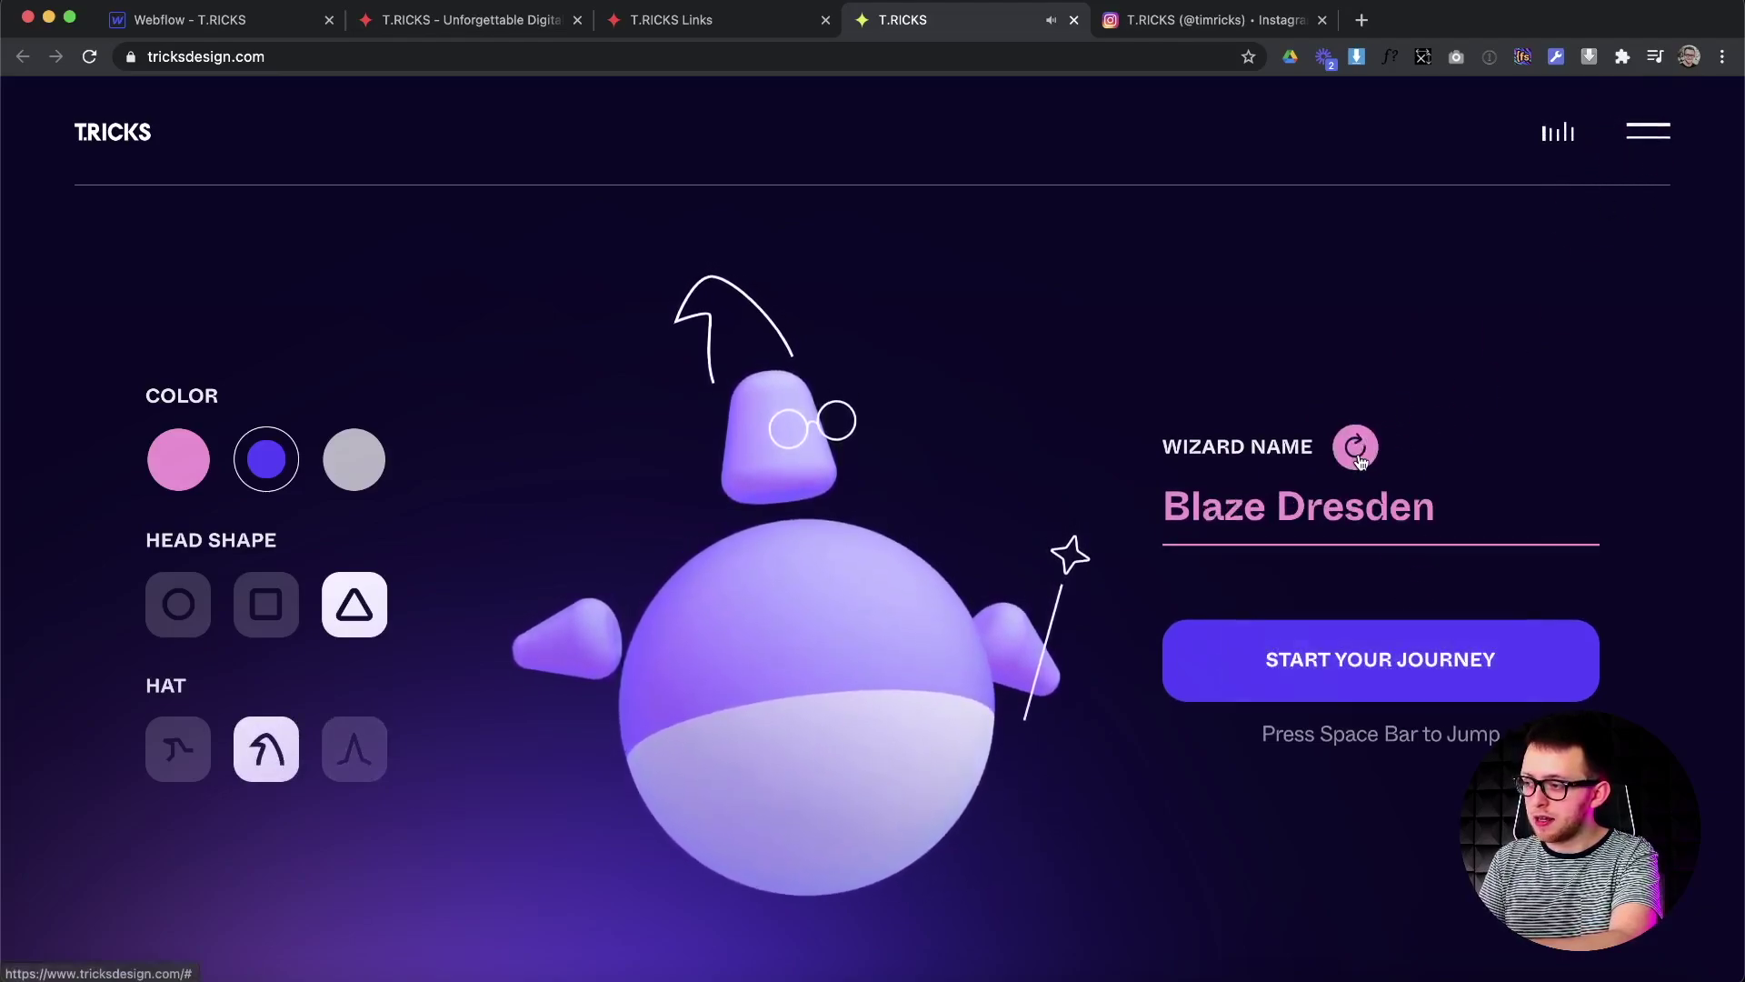
pyautogui.click(1357, 455)
pyautogui.click(1459, 521)
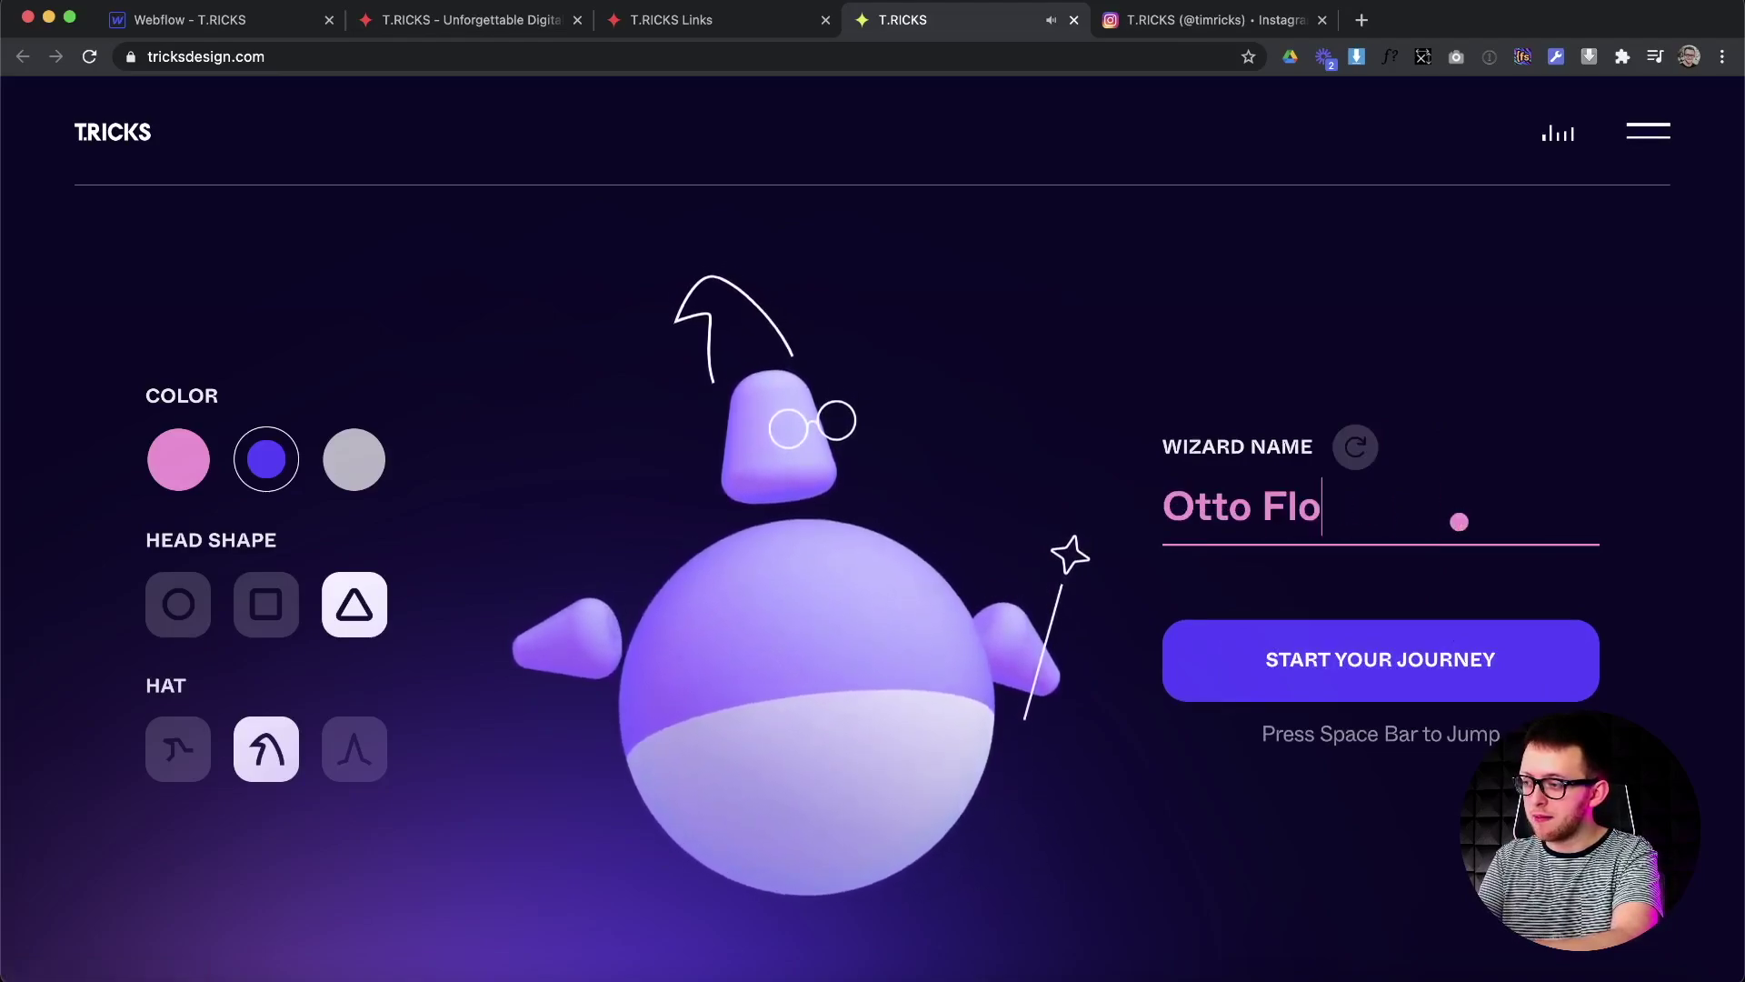
pyautogui.click(1376, 684)
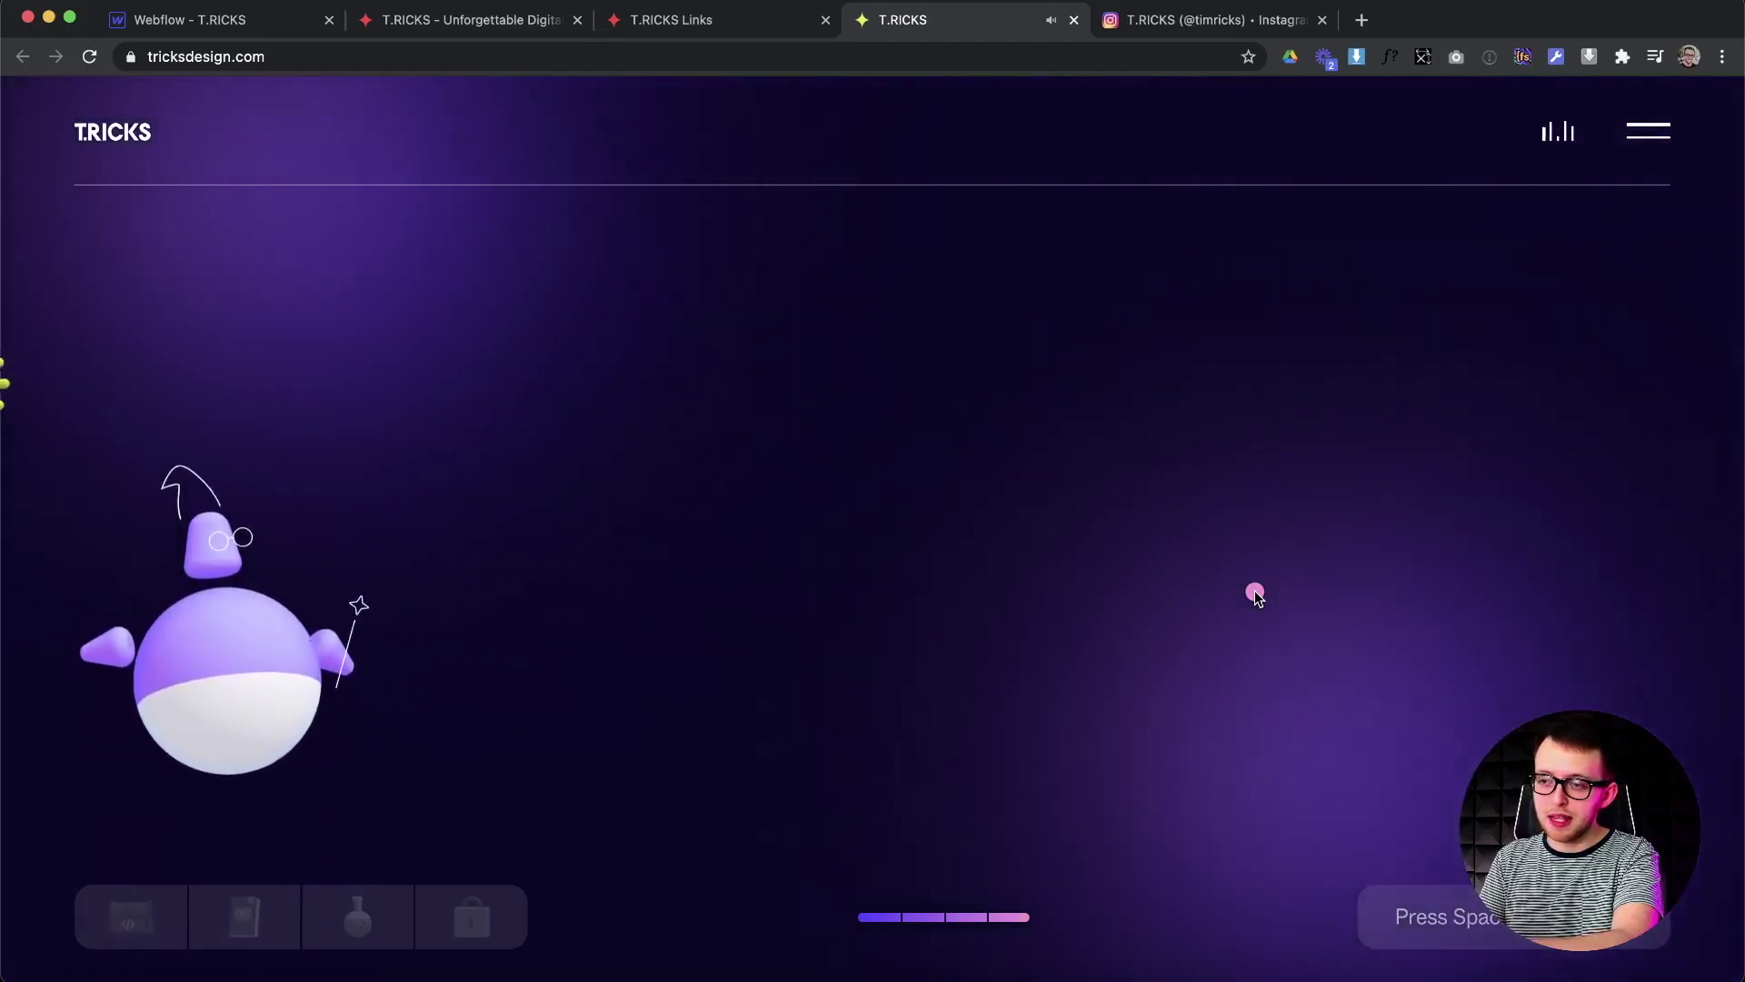
# Jump the wizard past the bugs with Space and collect the code chest into the inventory.
pyautogui.press('space')
pyautogui.press('space')
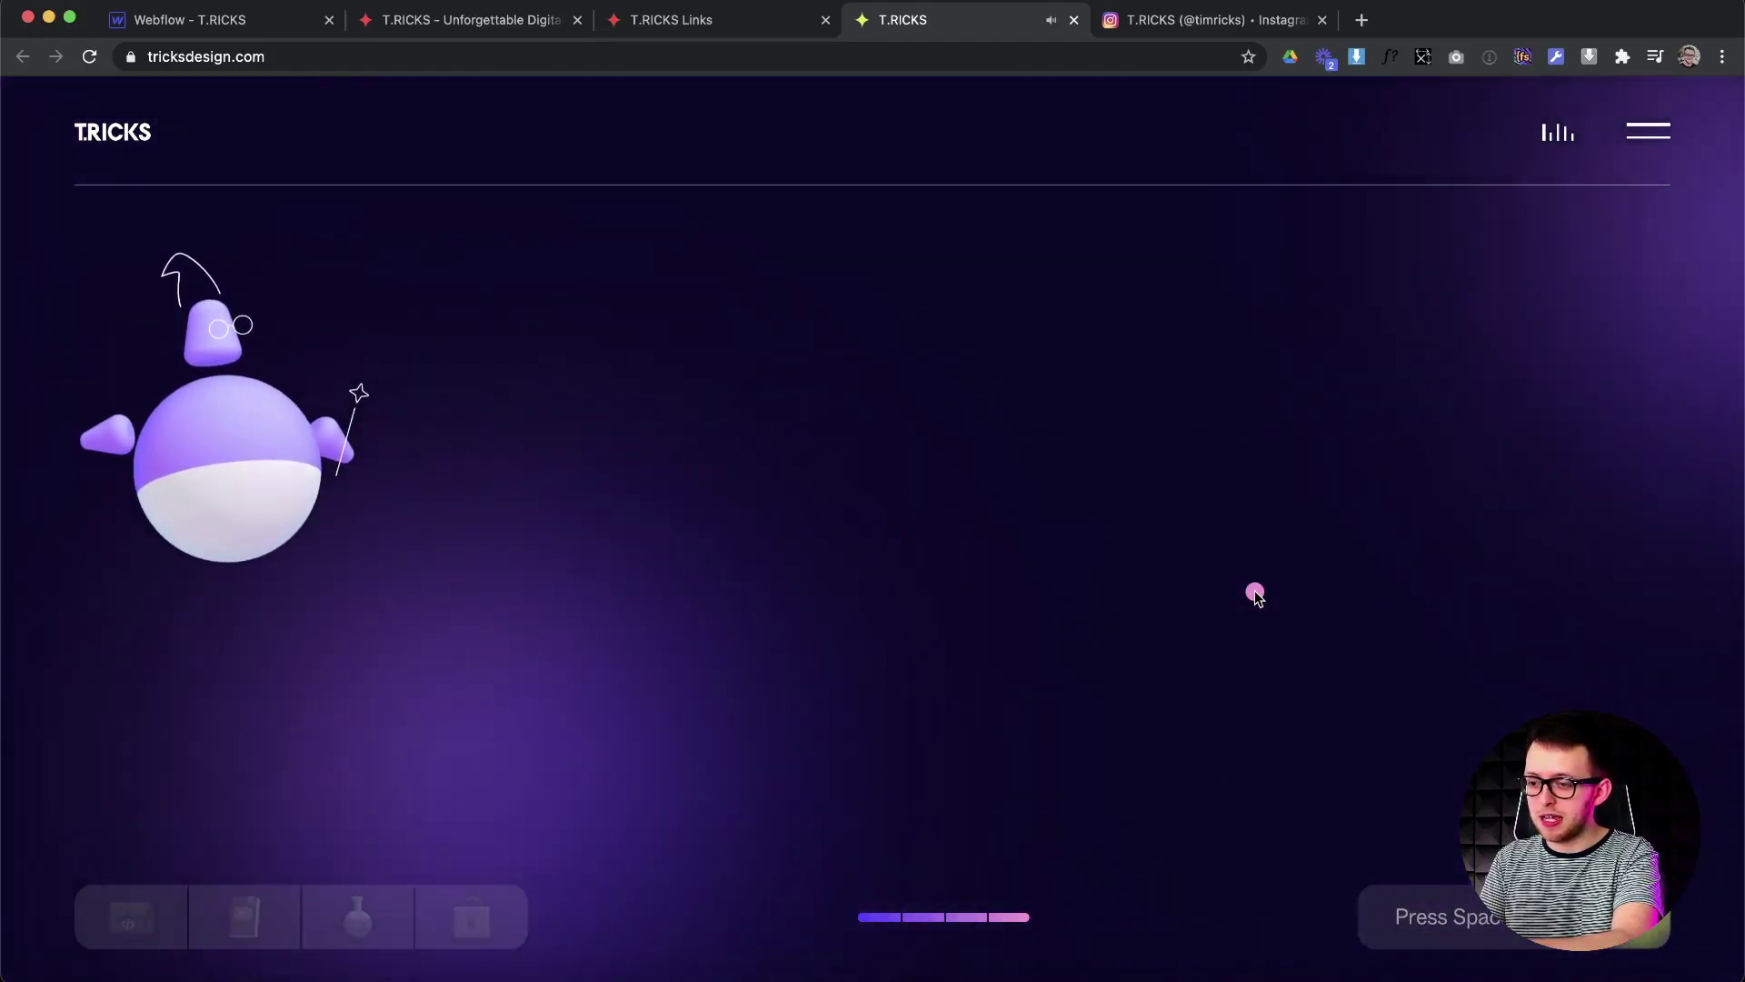
pyautogui.press('space')
pyautogui.press('space')
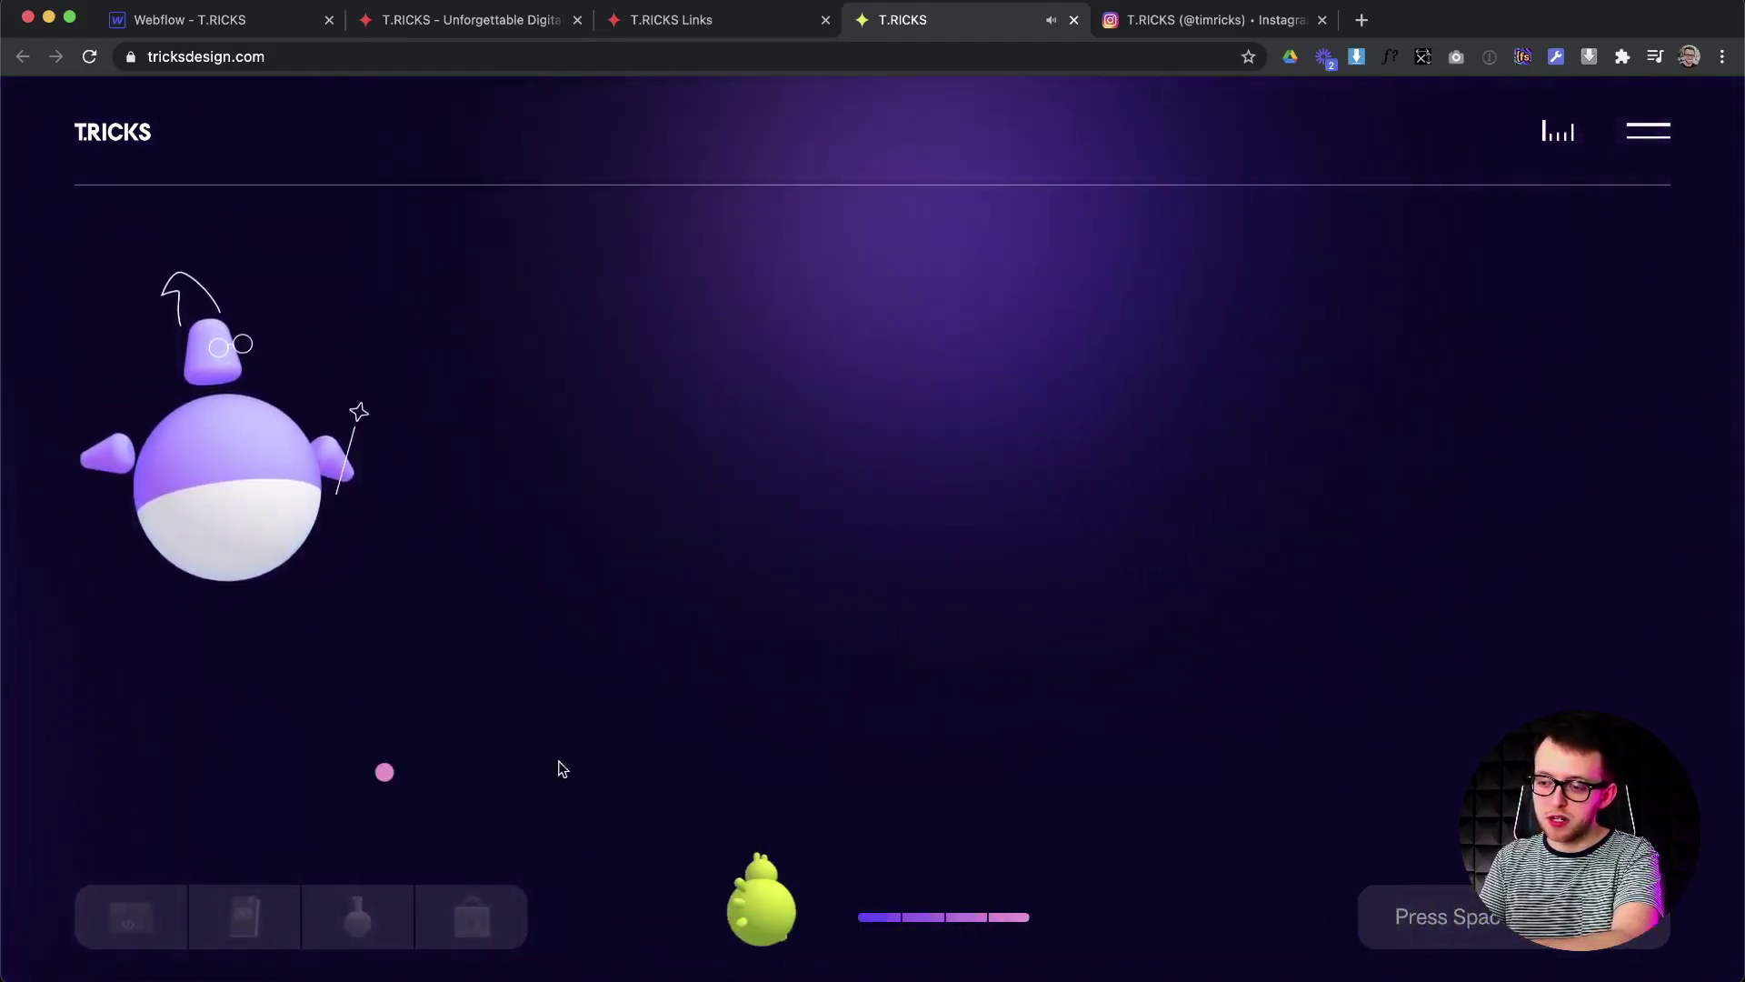
pyautogui.press('space')
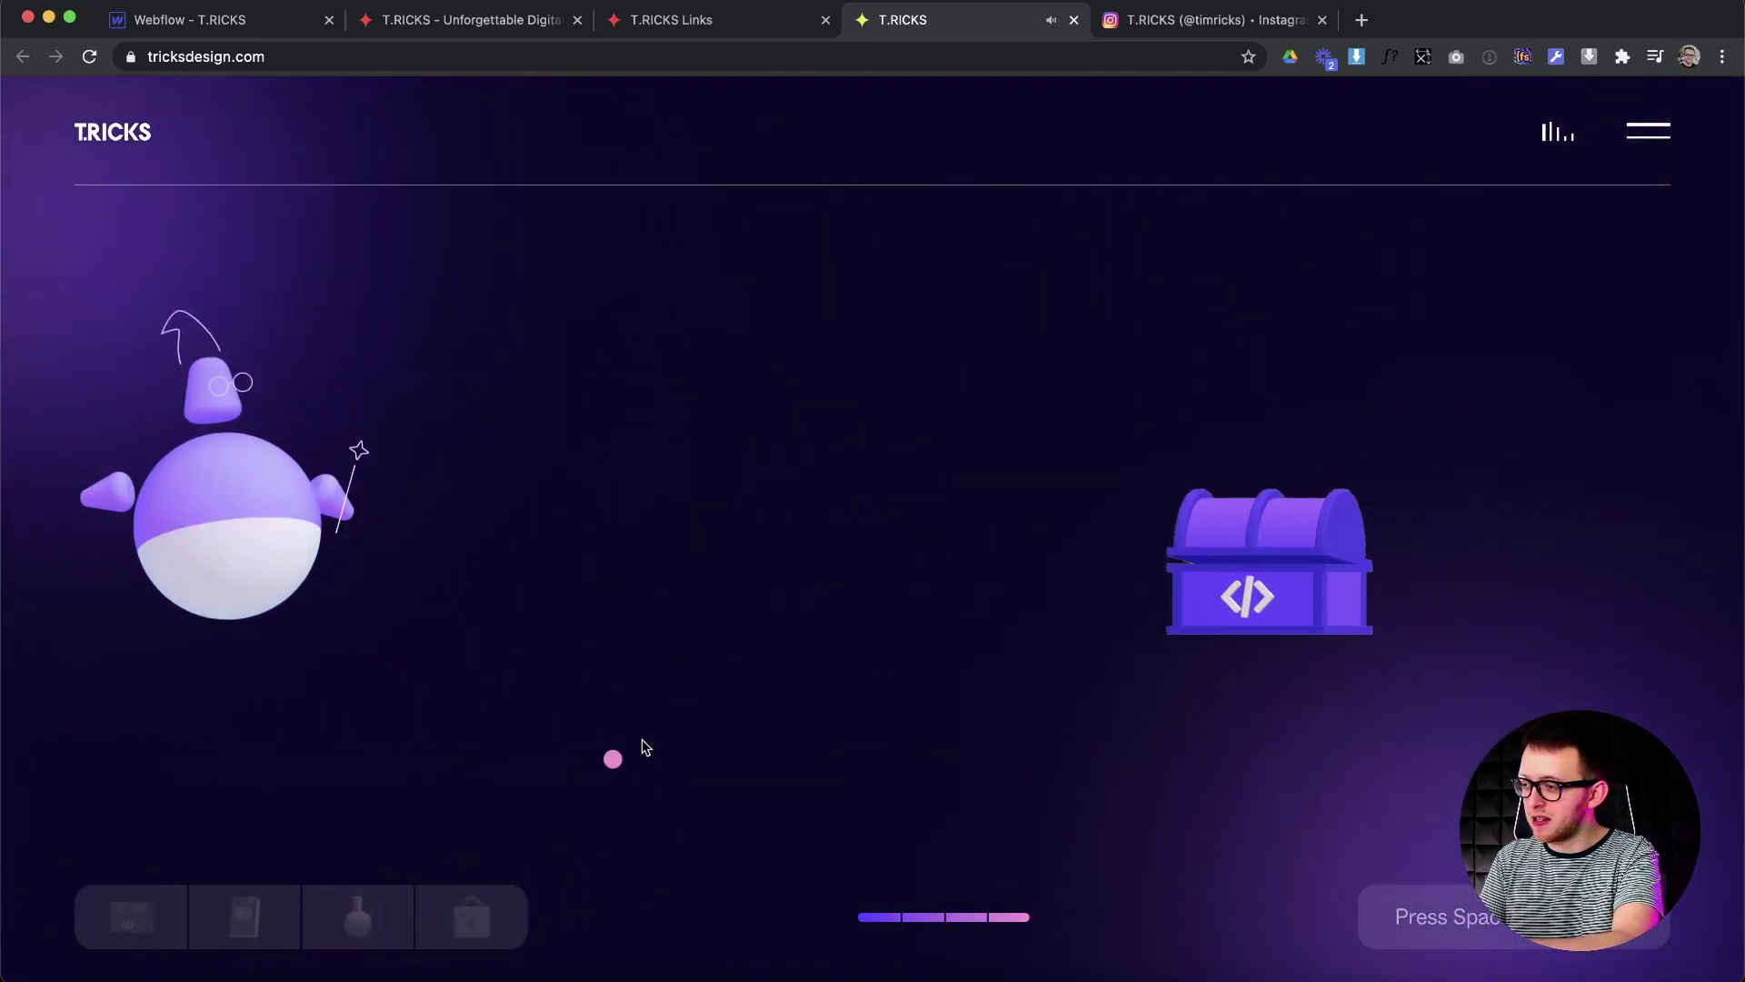
pyautogui.press('space')
pyautogui.click(582, 625)
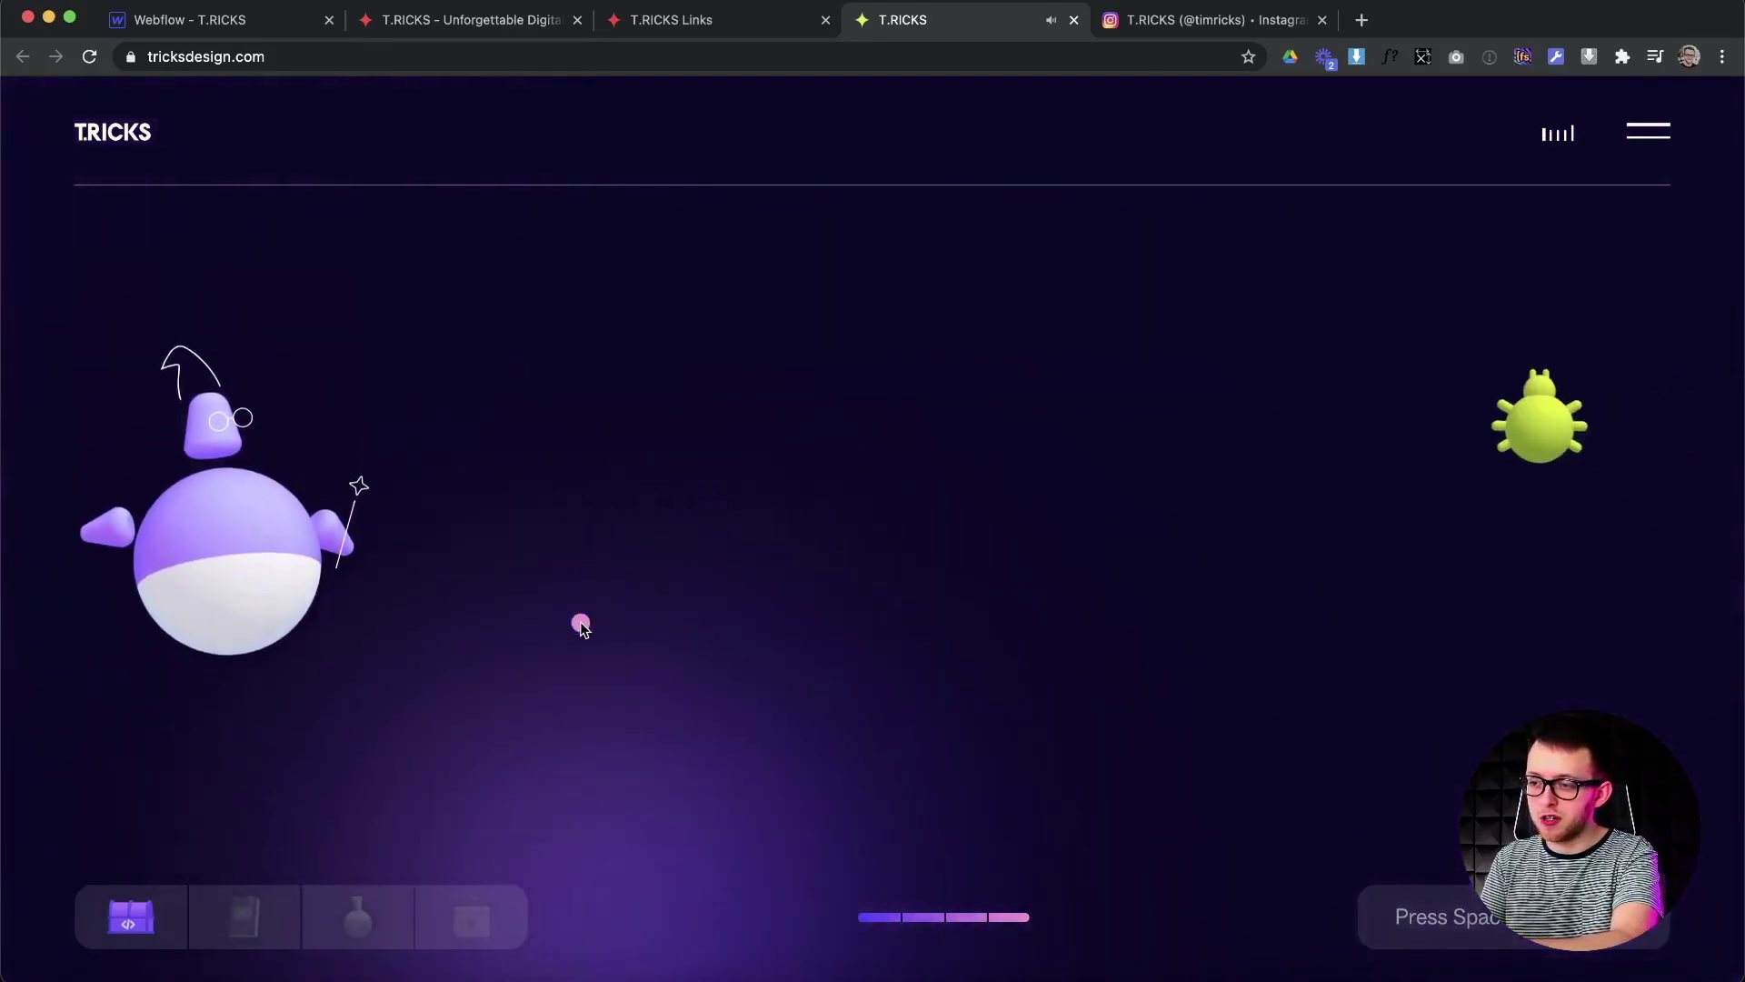
pyautogui.press('space')
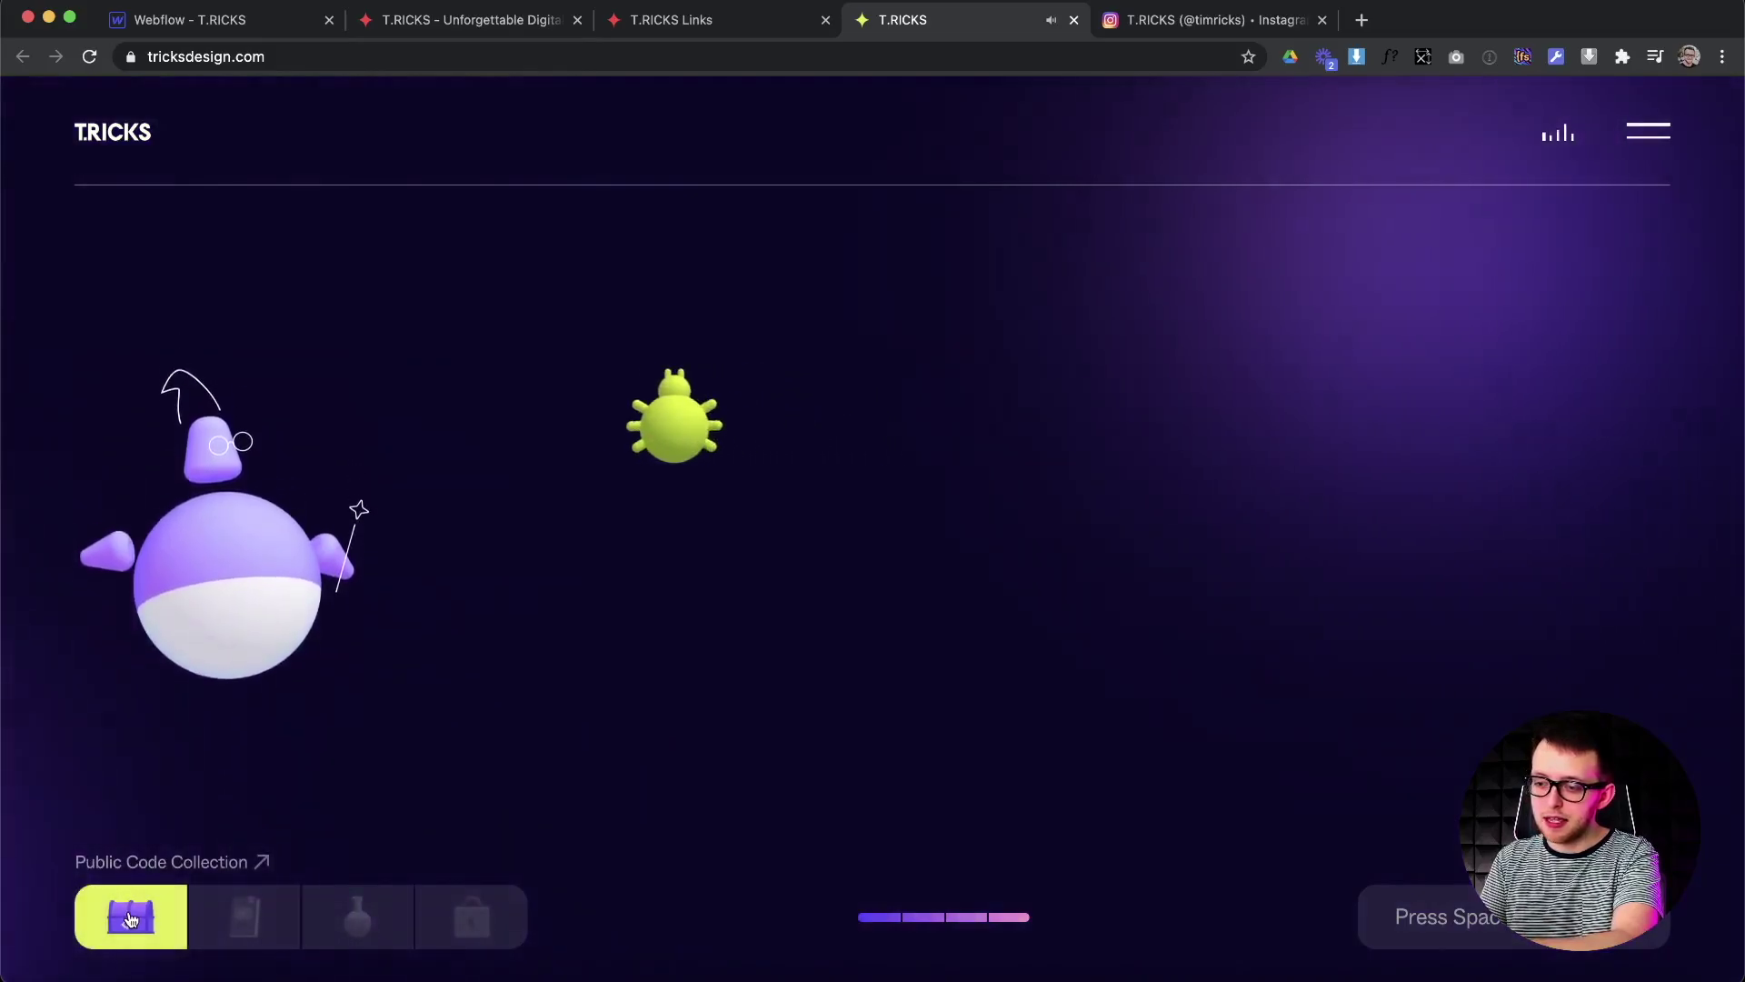
pyautogui.press('space')
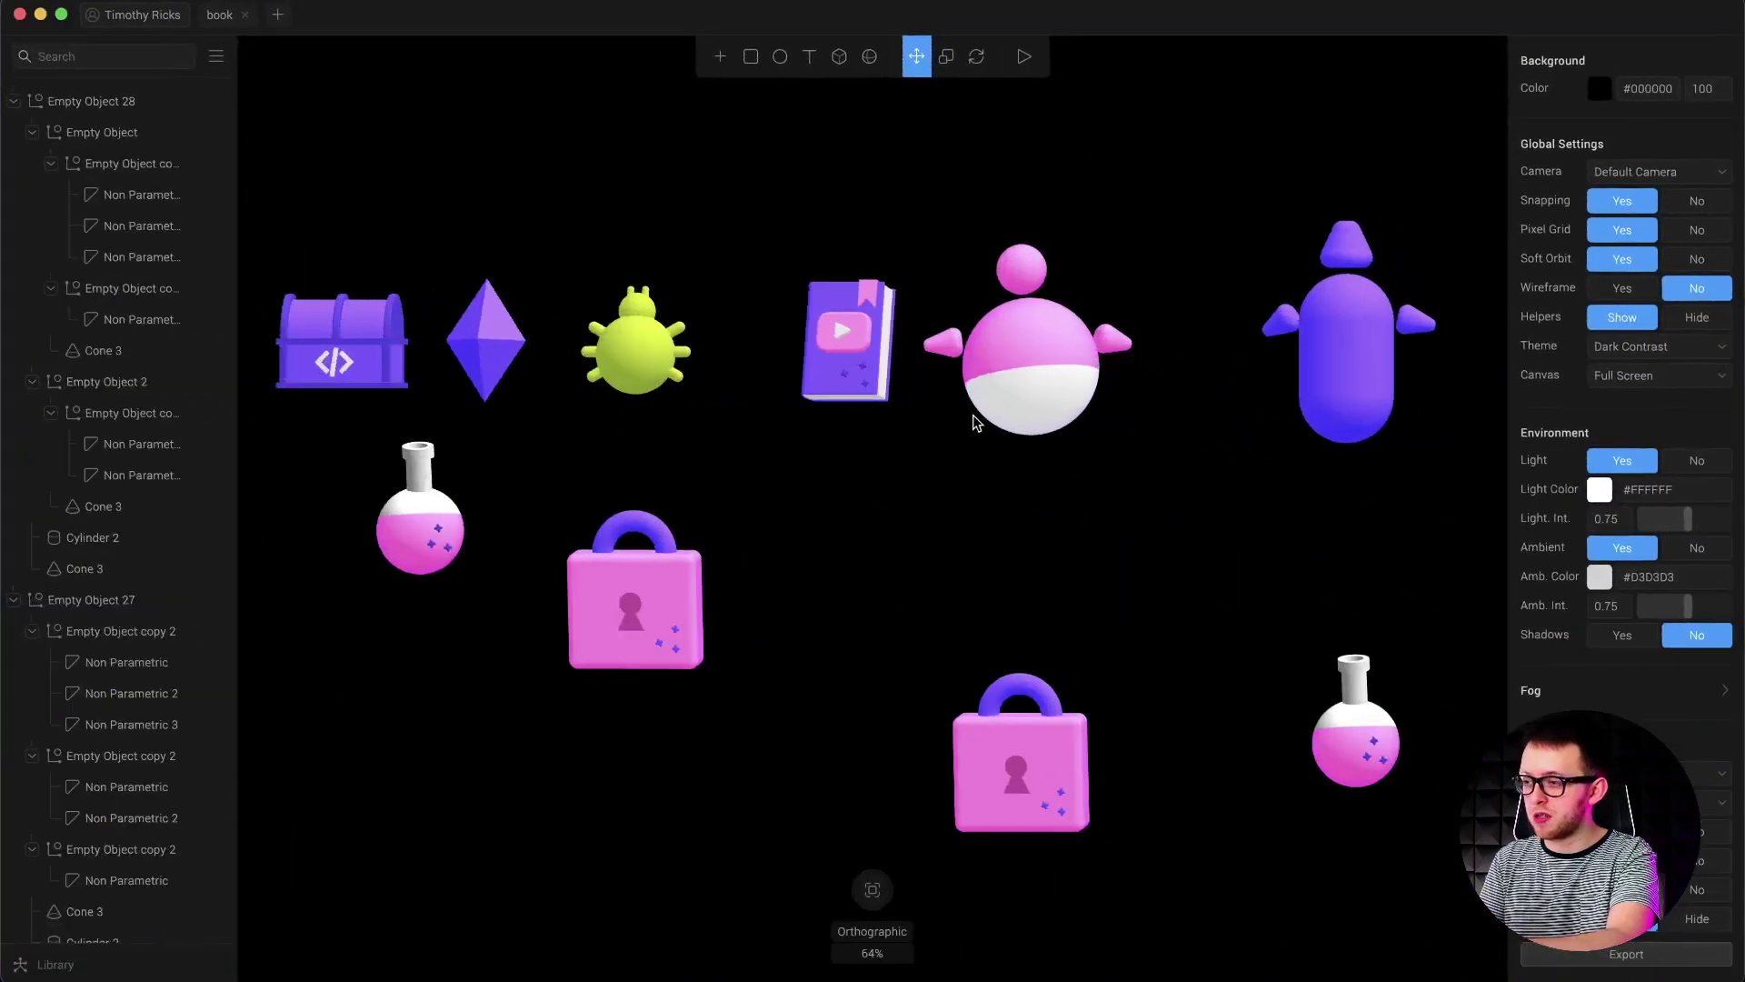
# Pan around the Spline book file to show the chest, gem, bug, book, wizard, potions and padlocks.
pyautogui.scroll(-3, 964, 451)
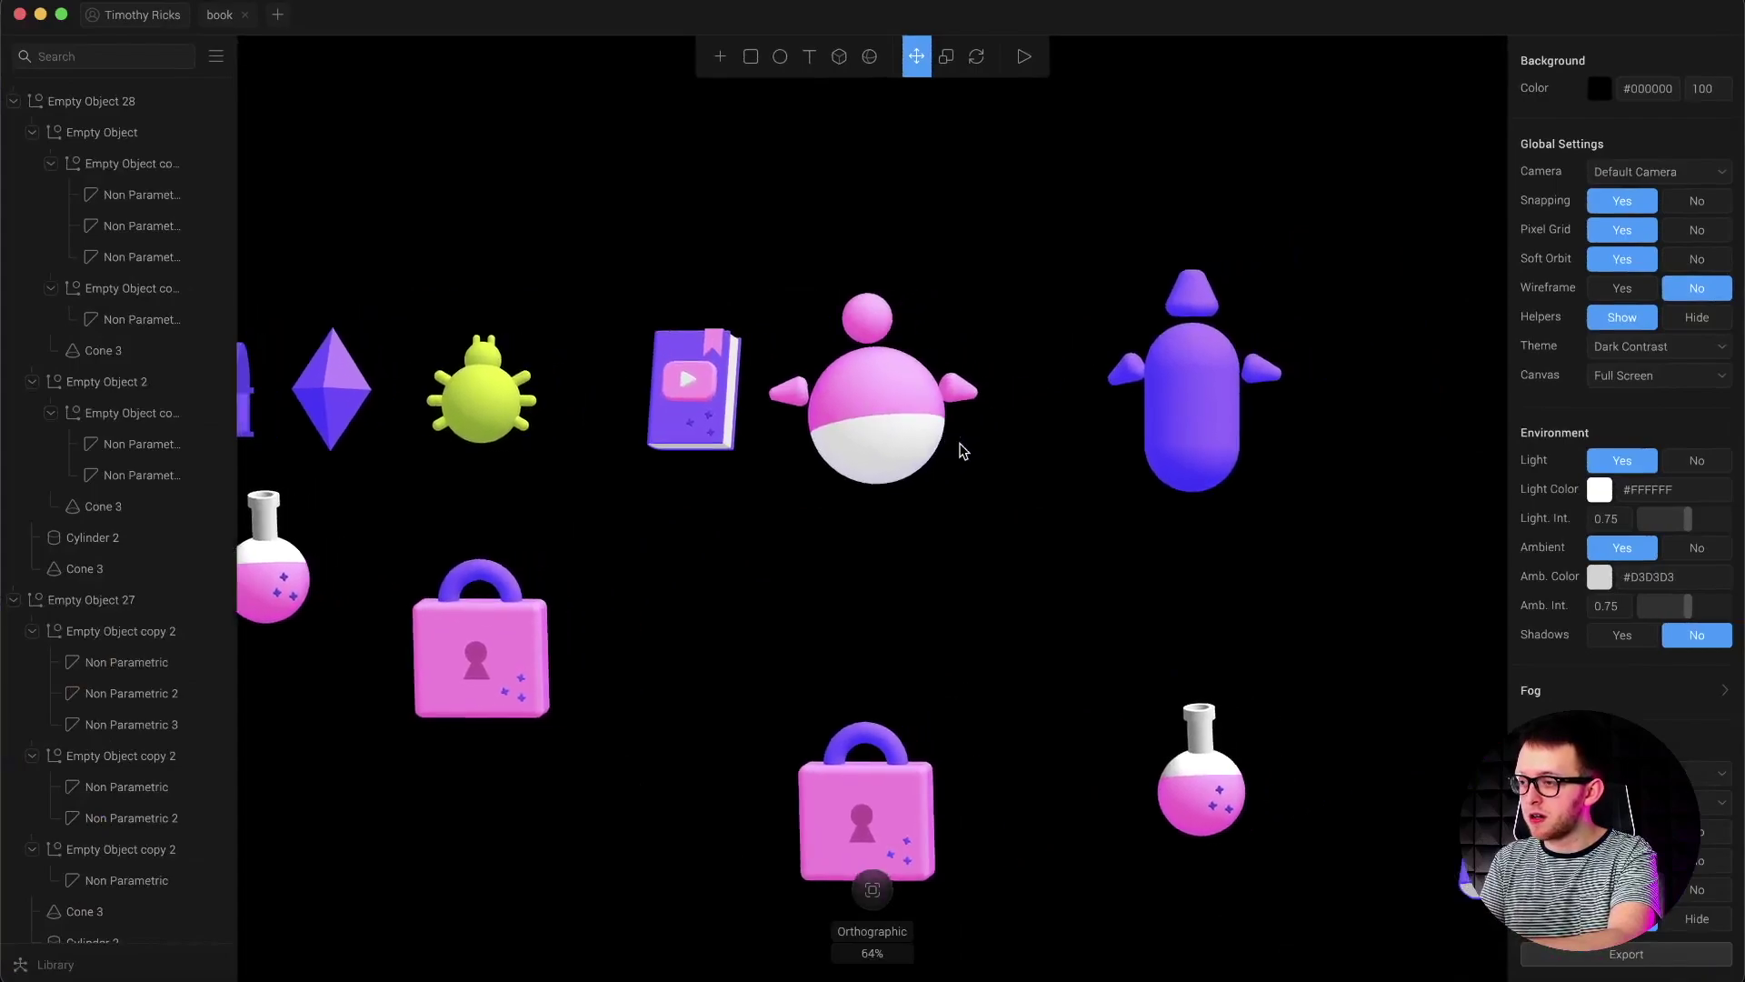
pyautogui.scroll(3, 964, 451)
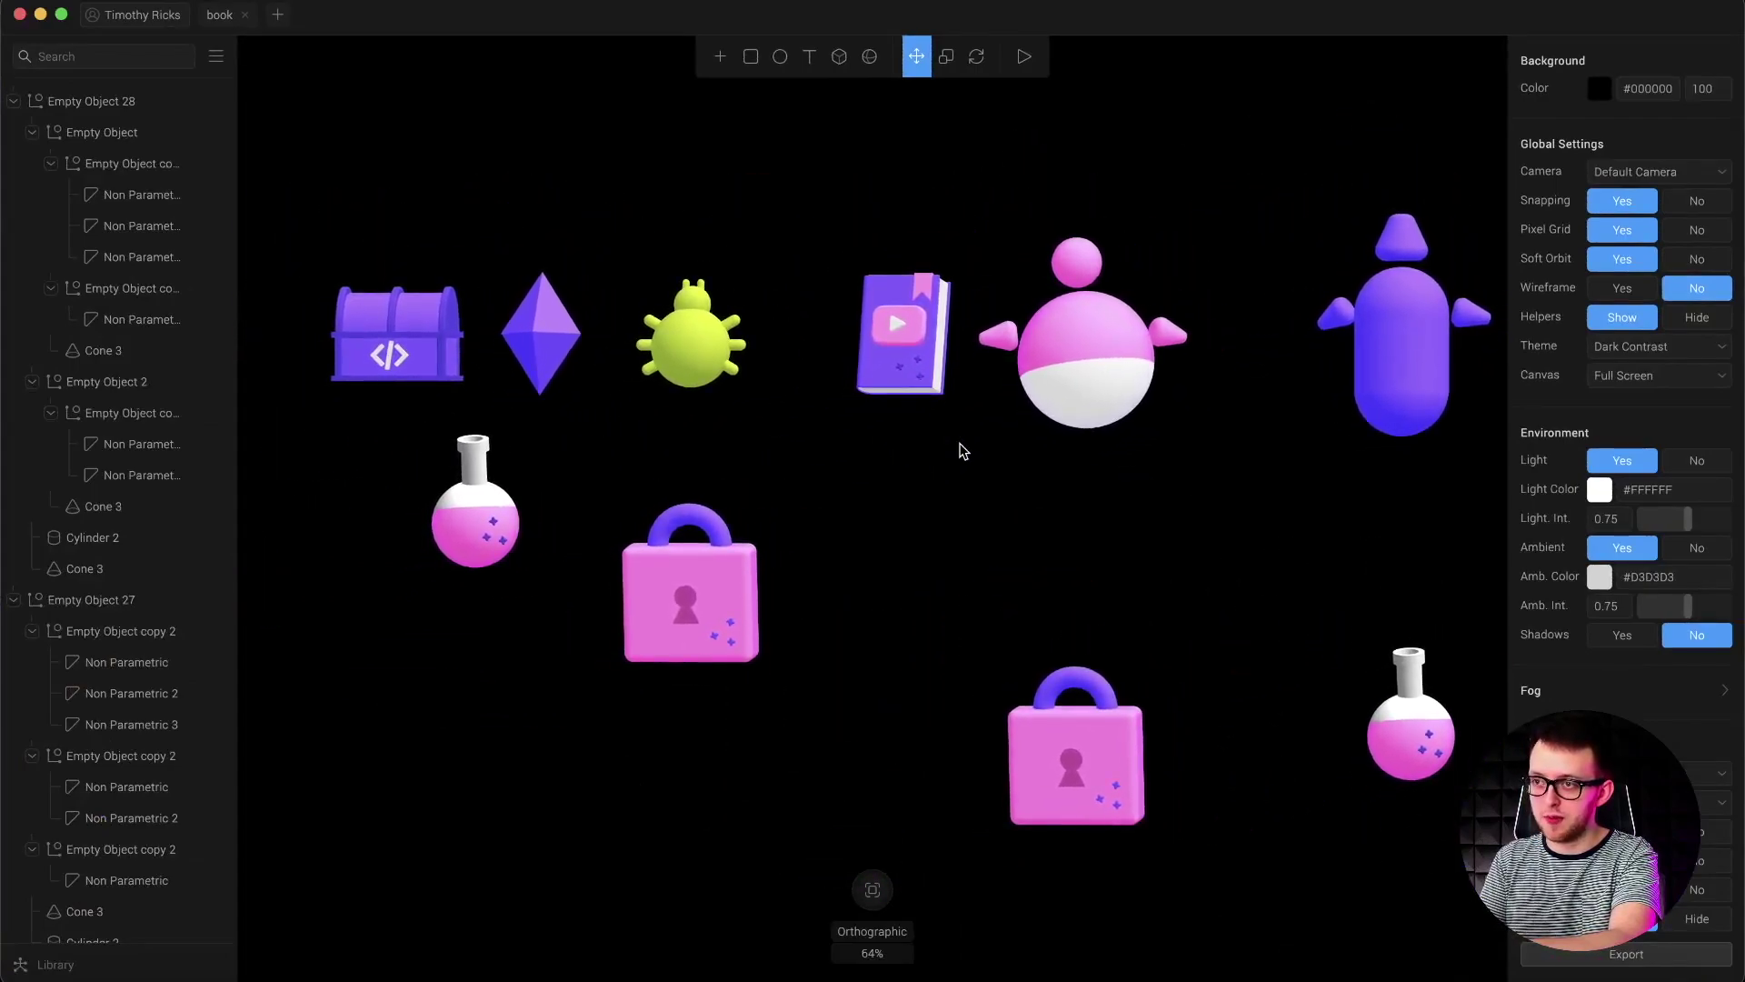
pyautogui.hscroll(5, 962, 450)
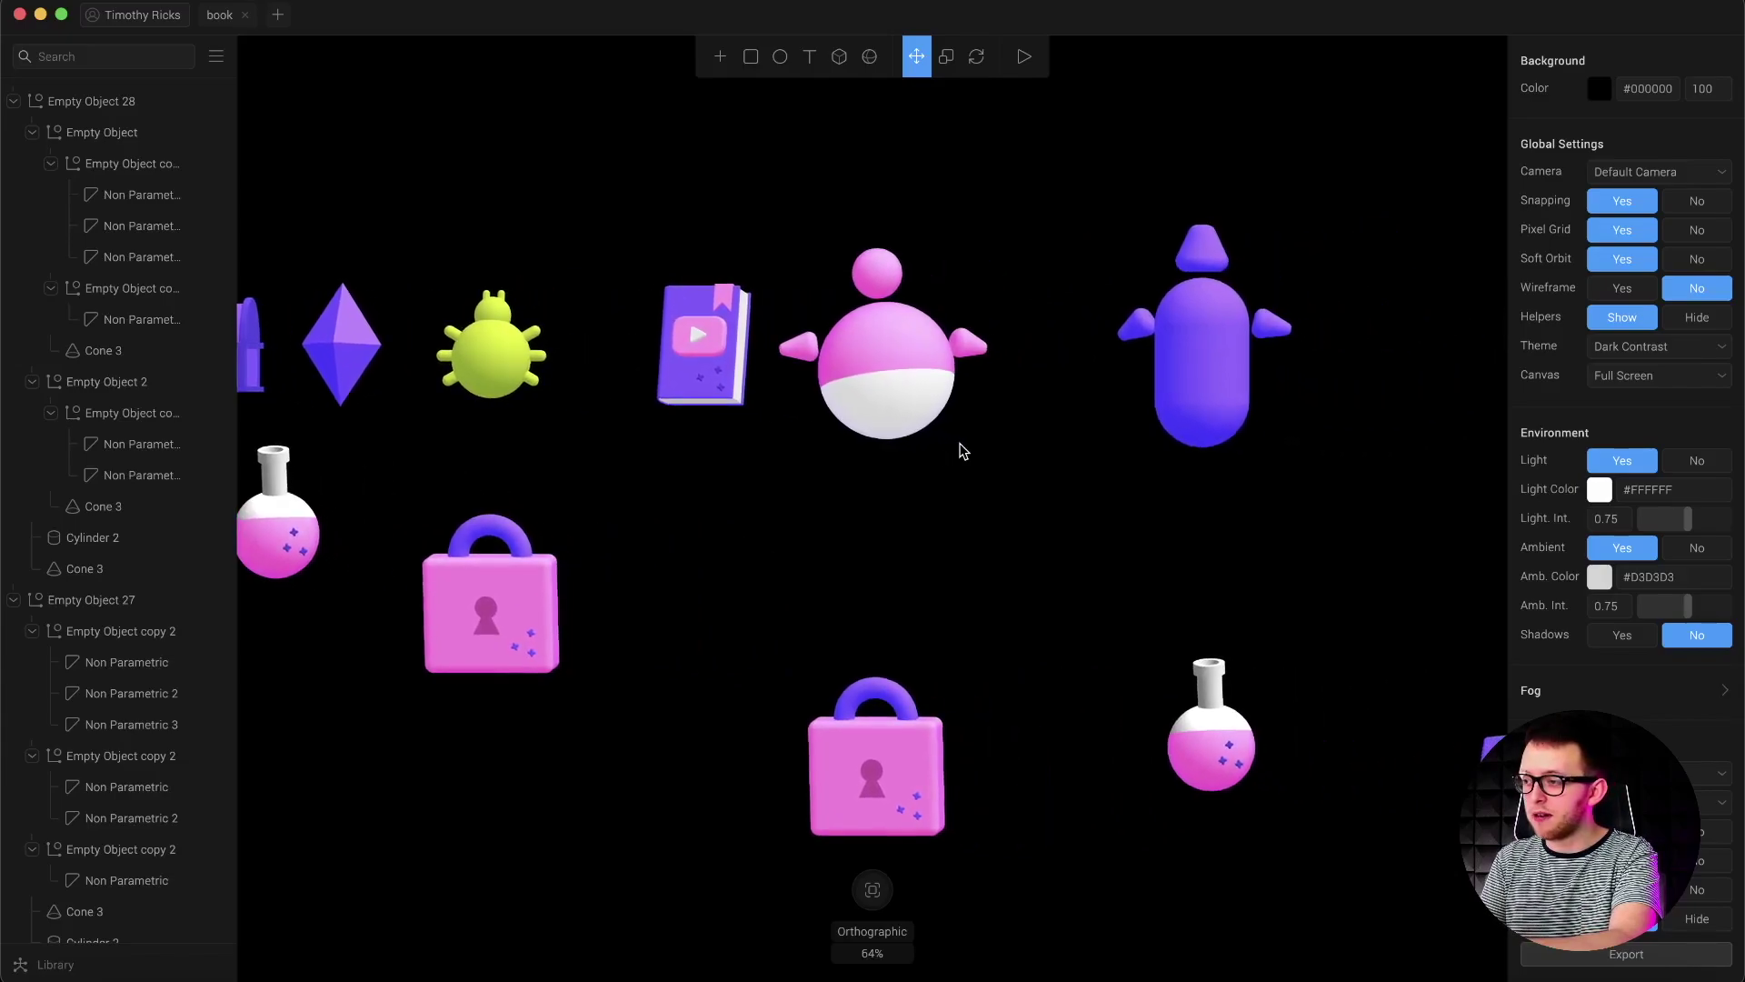
pyautogui.hscroll(4, 963, 451)
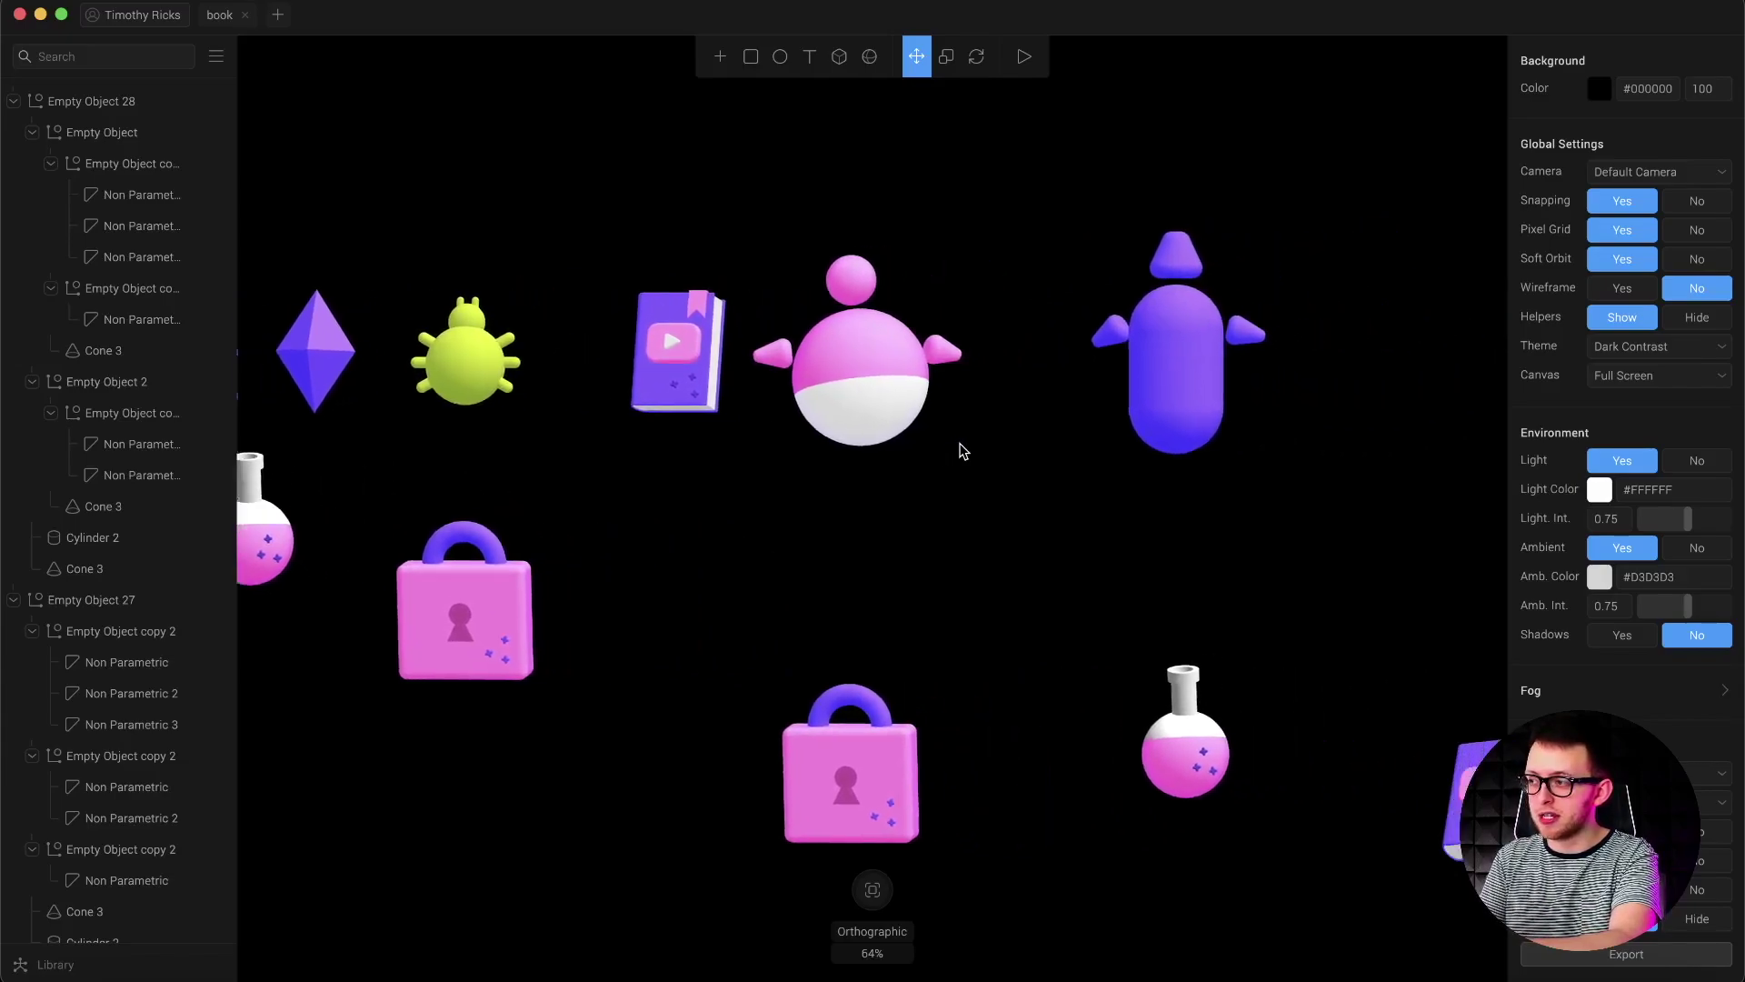
pyautogui.hscroll(-5, 962, 451)
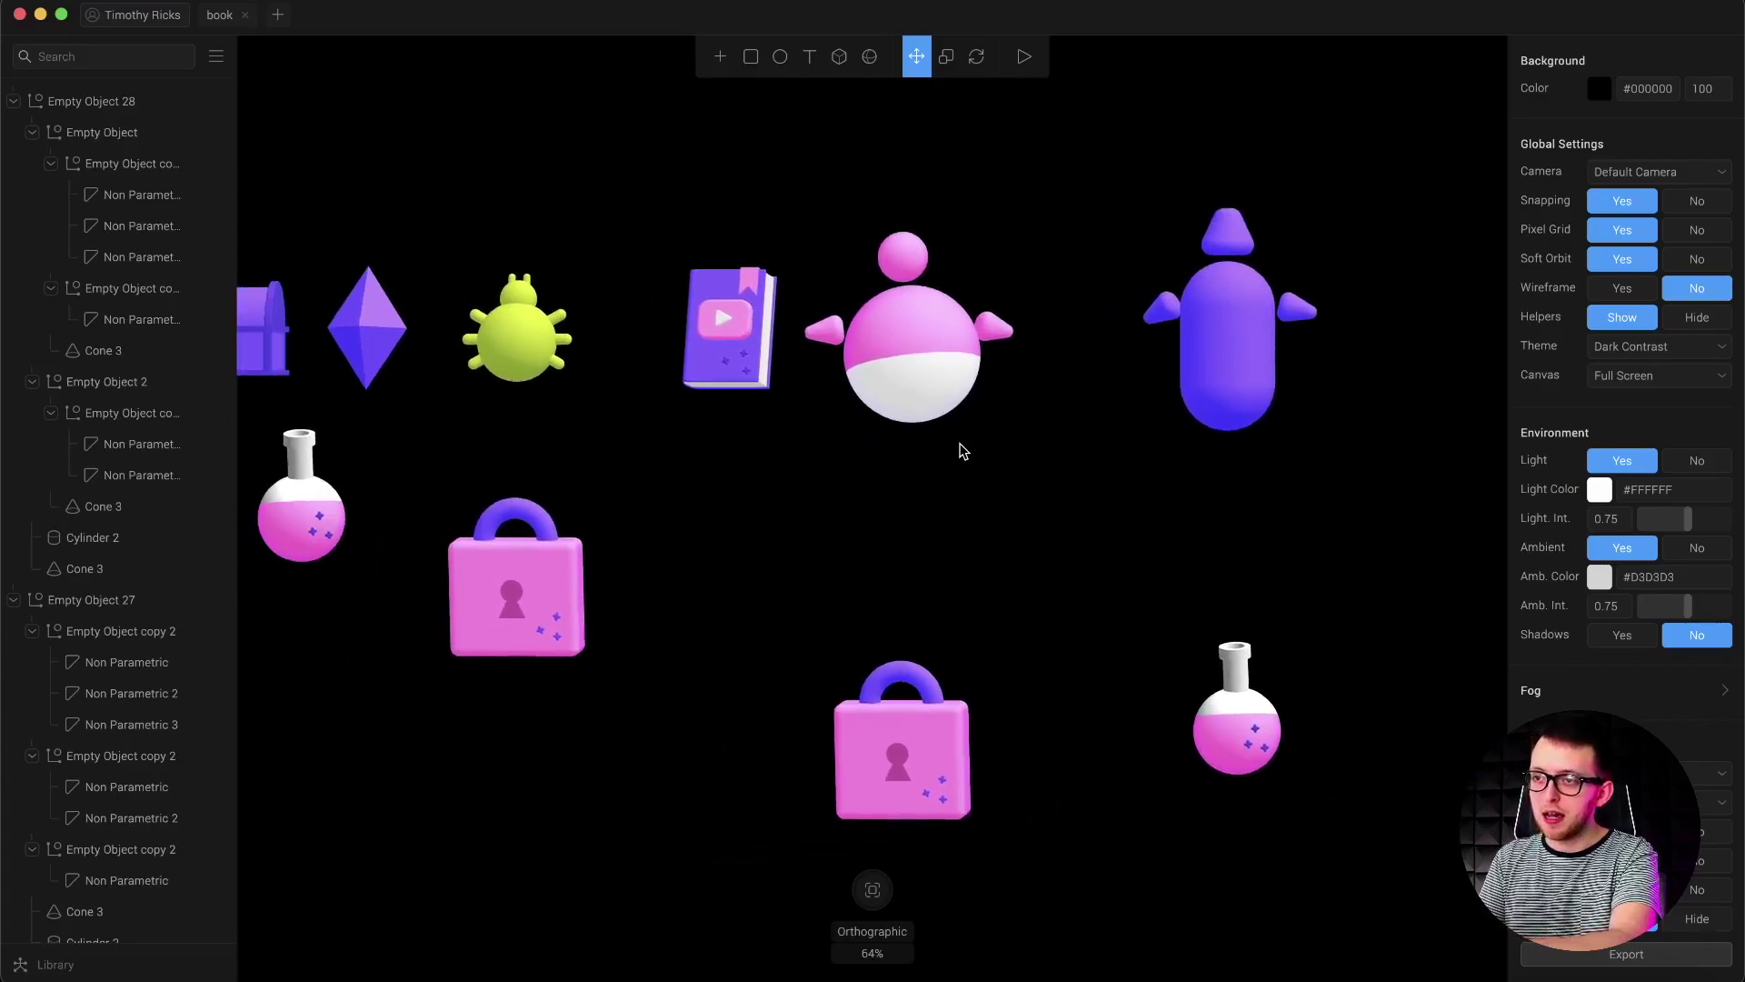
# In a new scene, replace the white rectangle with a Sphere of size 232.
pyautogui.click(278, 18)
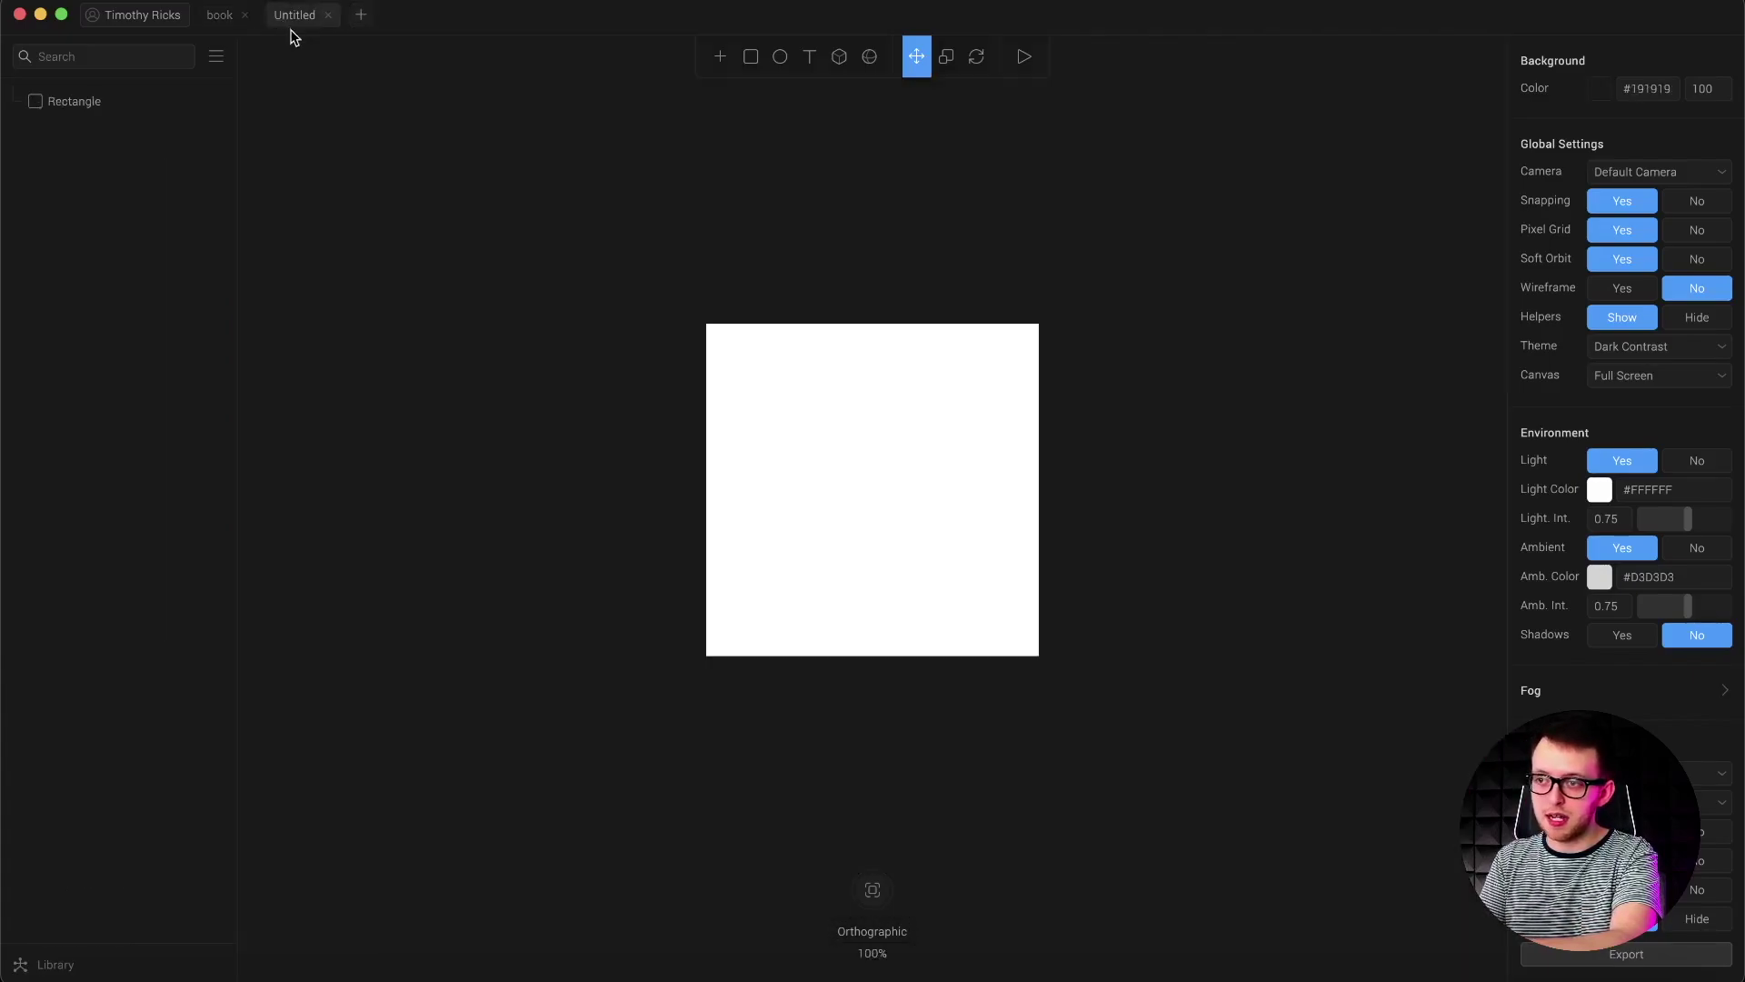
pyautogui.click(772, 403)
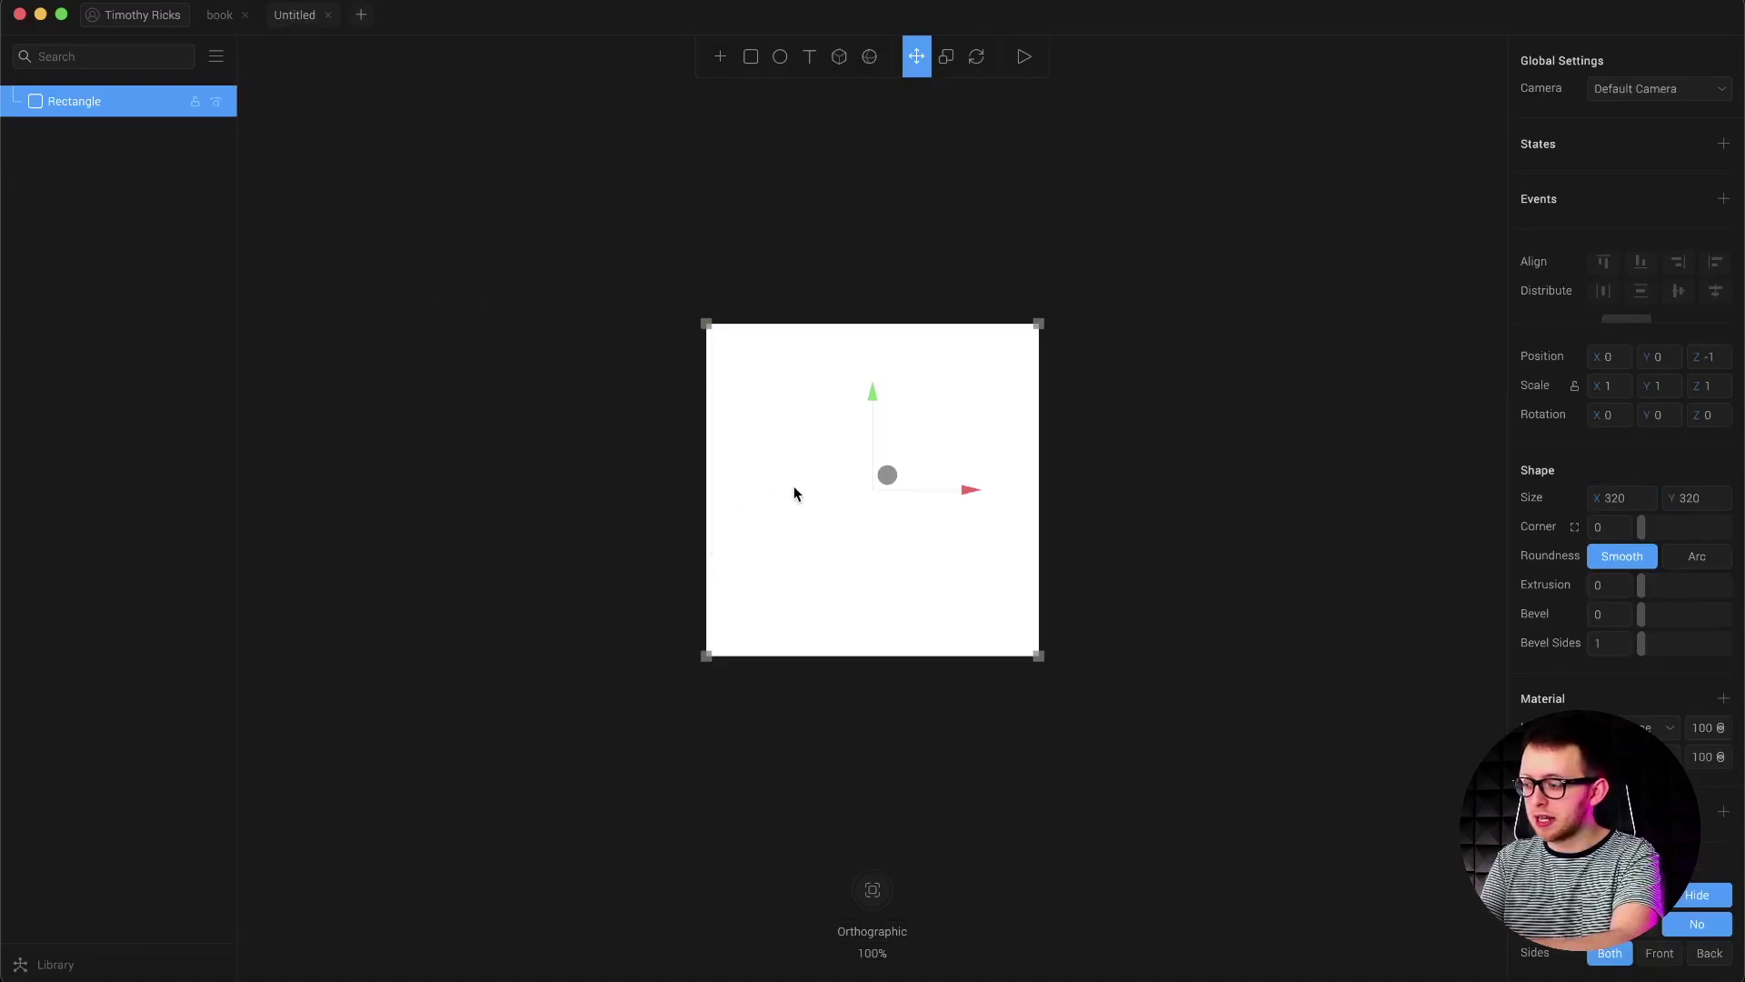
pyautogui.press('Delete')
pyautogui.click(723, 58)
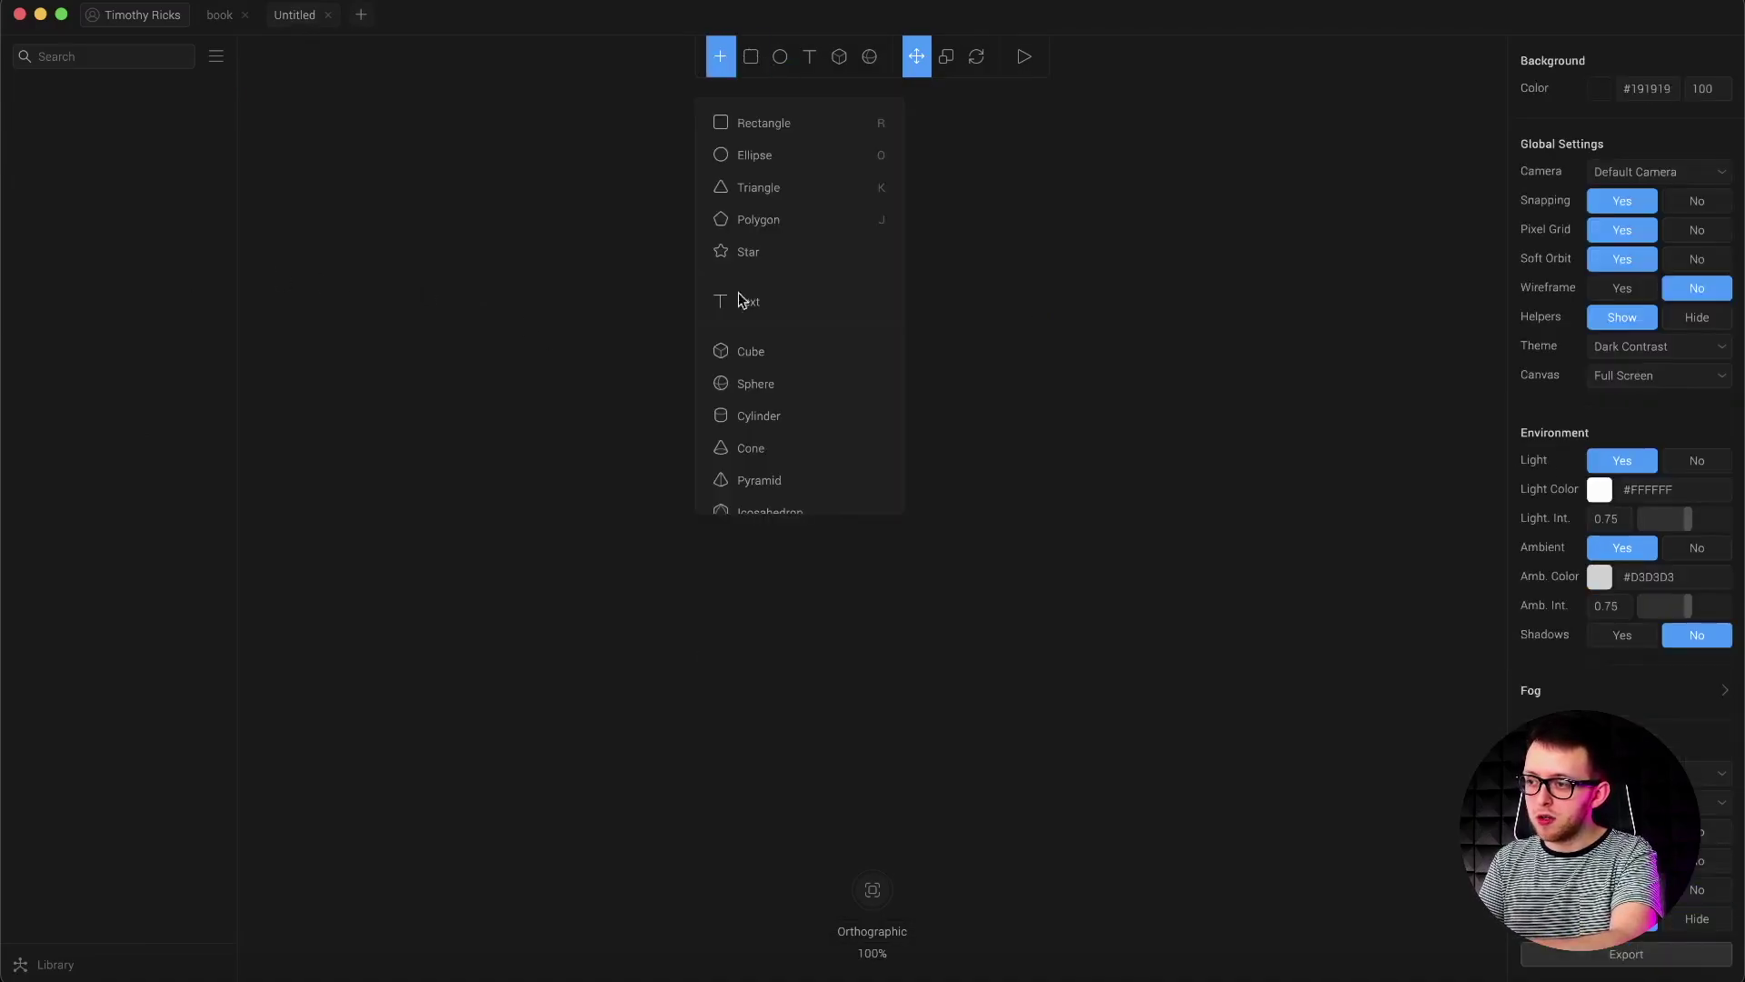
pyautogui.click(766, 388)
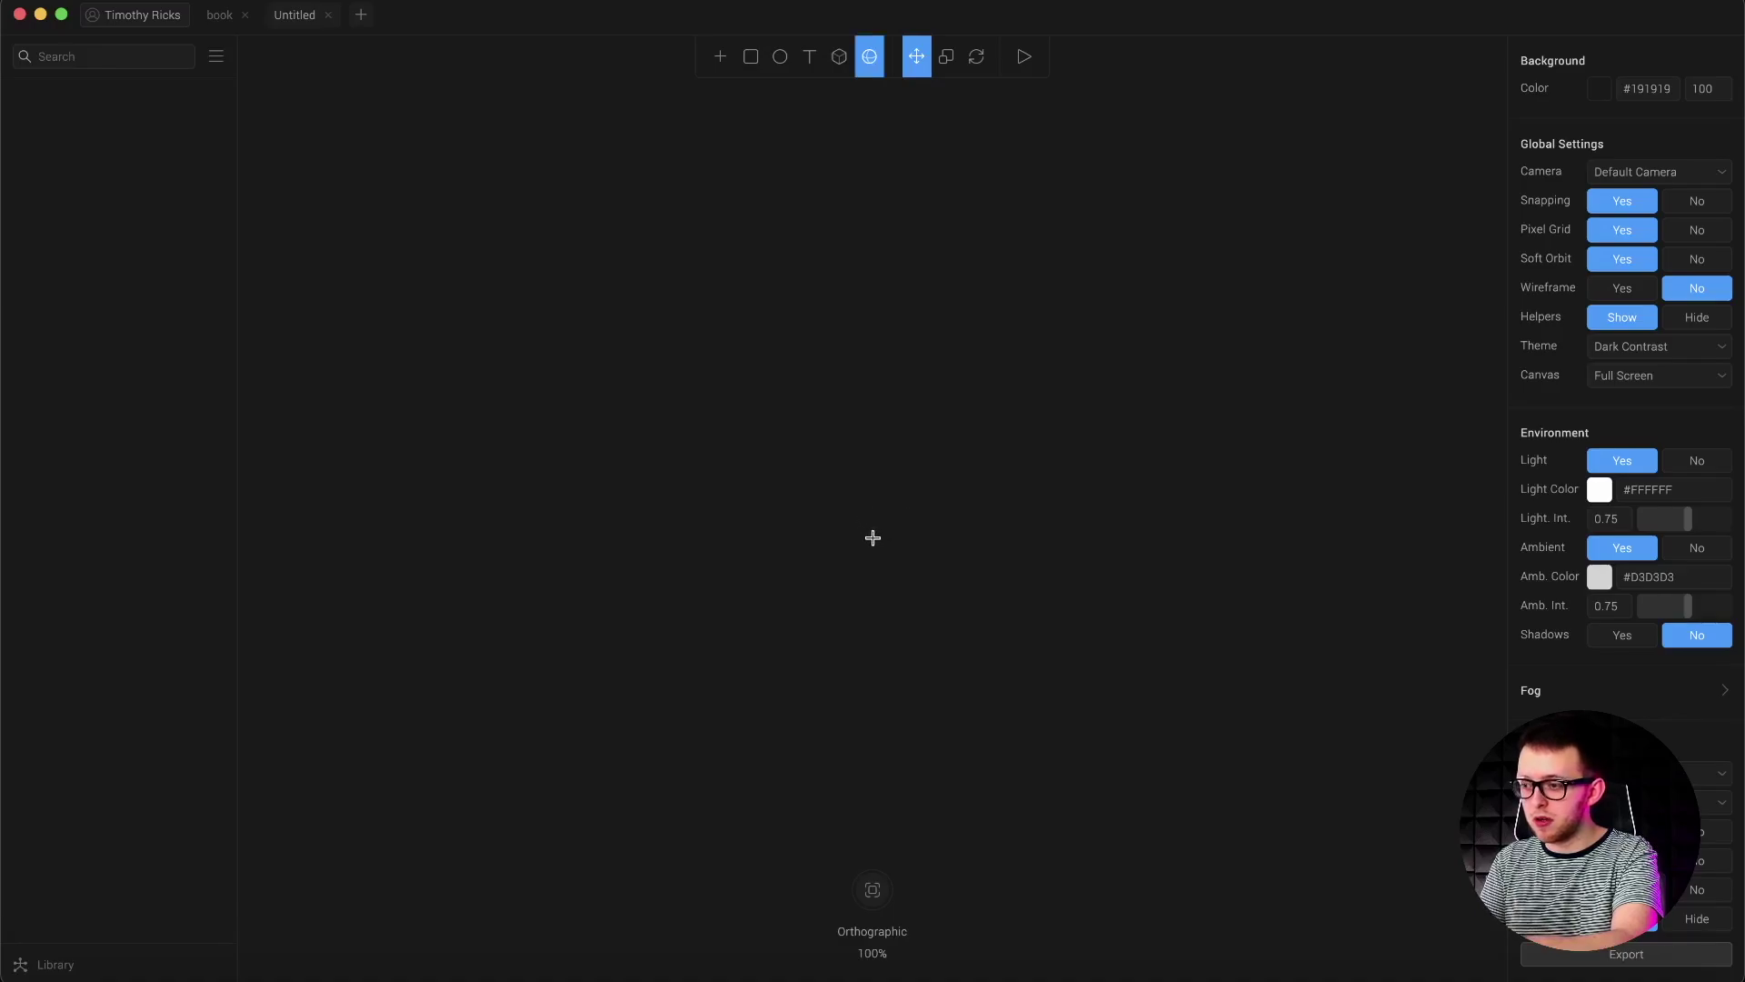
pyautogui.moveTo(931, 581)
pyautogui.mouseDown()
pyautogui.moveTo(1009, 627)
pyautogui.moveTo(917, 600)
pyautogui.moveTo(1012, 651)
pyautogui.moveTo(928, 600)
pyautogui.mouseUp()
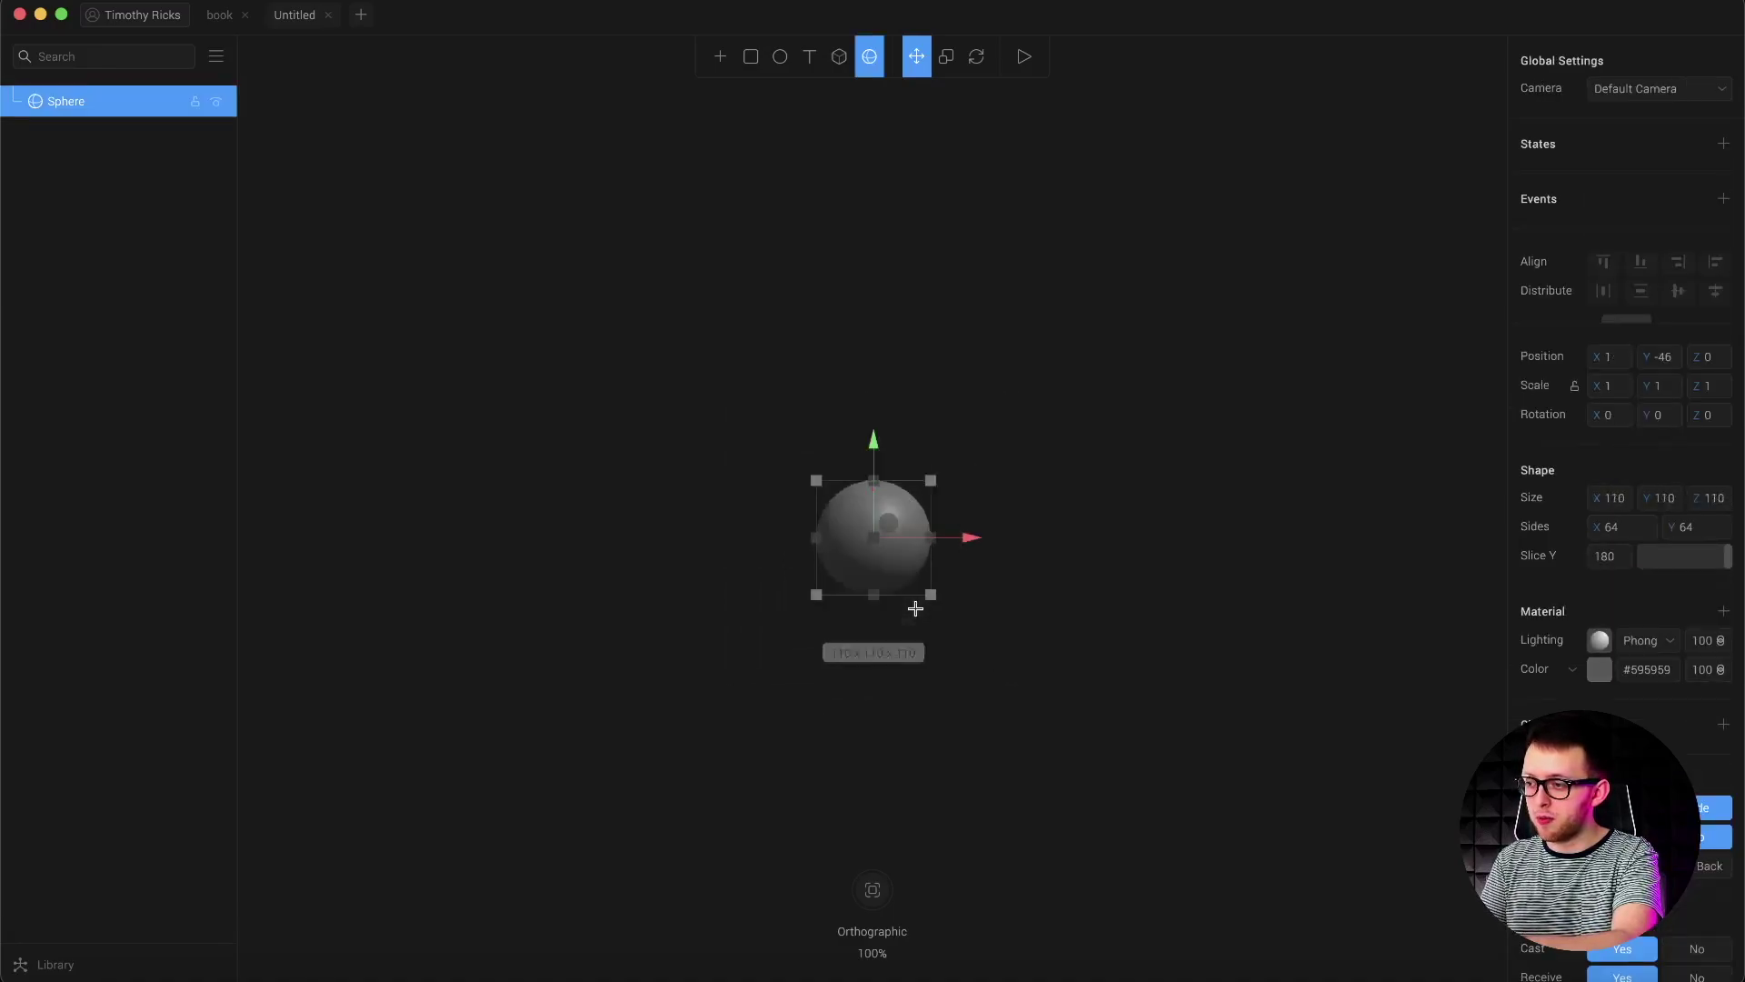
pyautogui.moveTo(1014, 654)
pyautogui.mouseDown()
pyautogui.moveTo(974, 636)
pyautogui.moveTo(996, 657)
pyautogui.mouseUp()
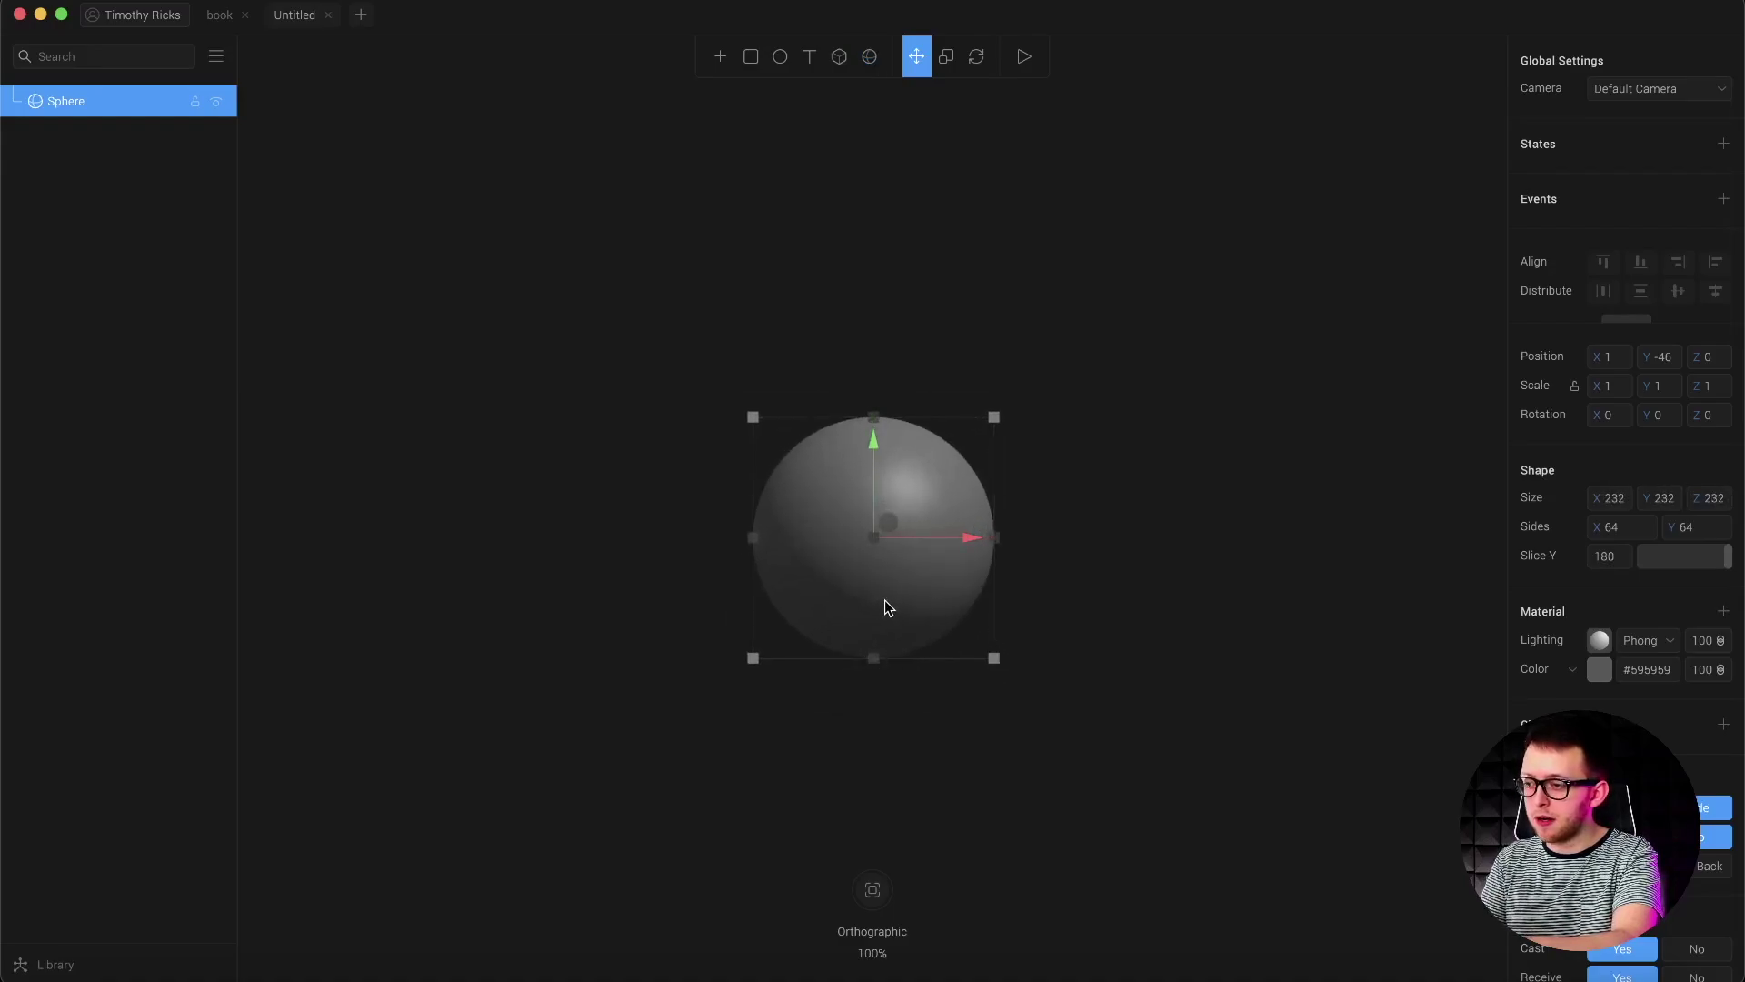
# Colour the sphere pink #FF5DAA and switch its lighting from Phong to Lambert.
pyautogui.click(1597, 672)
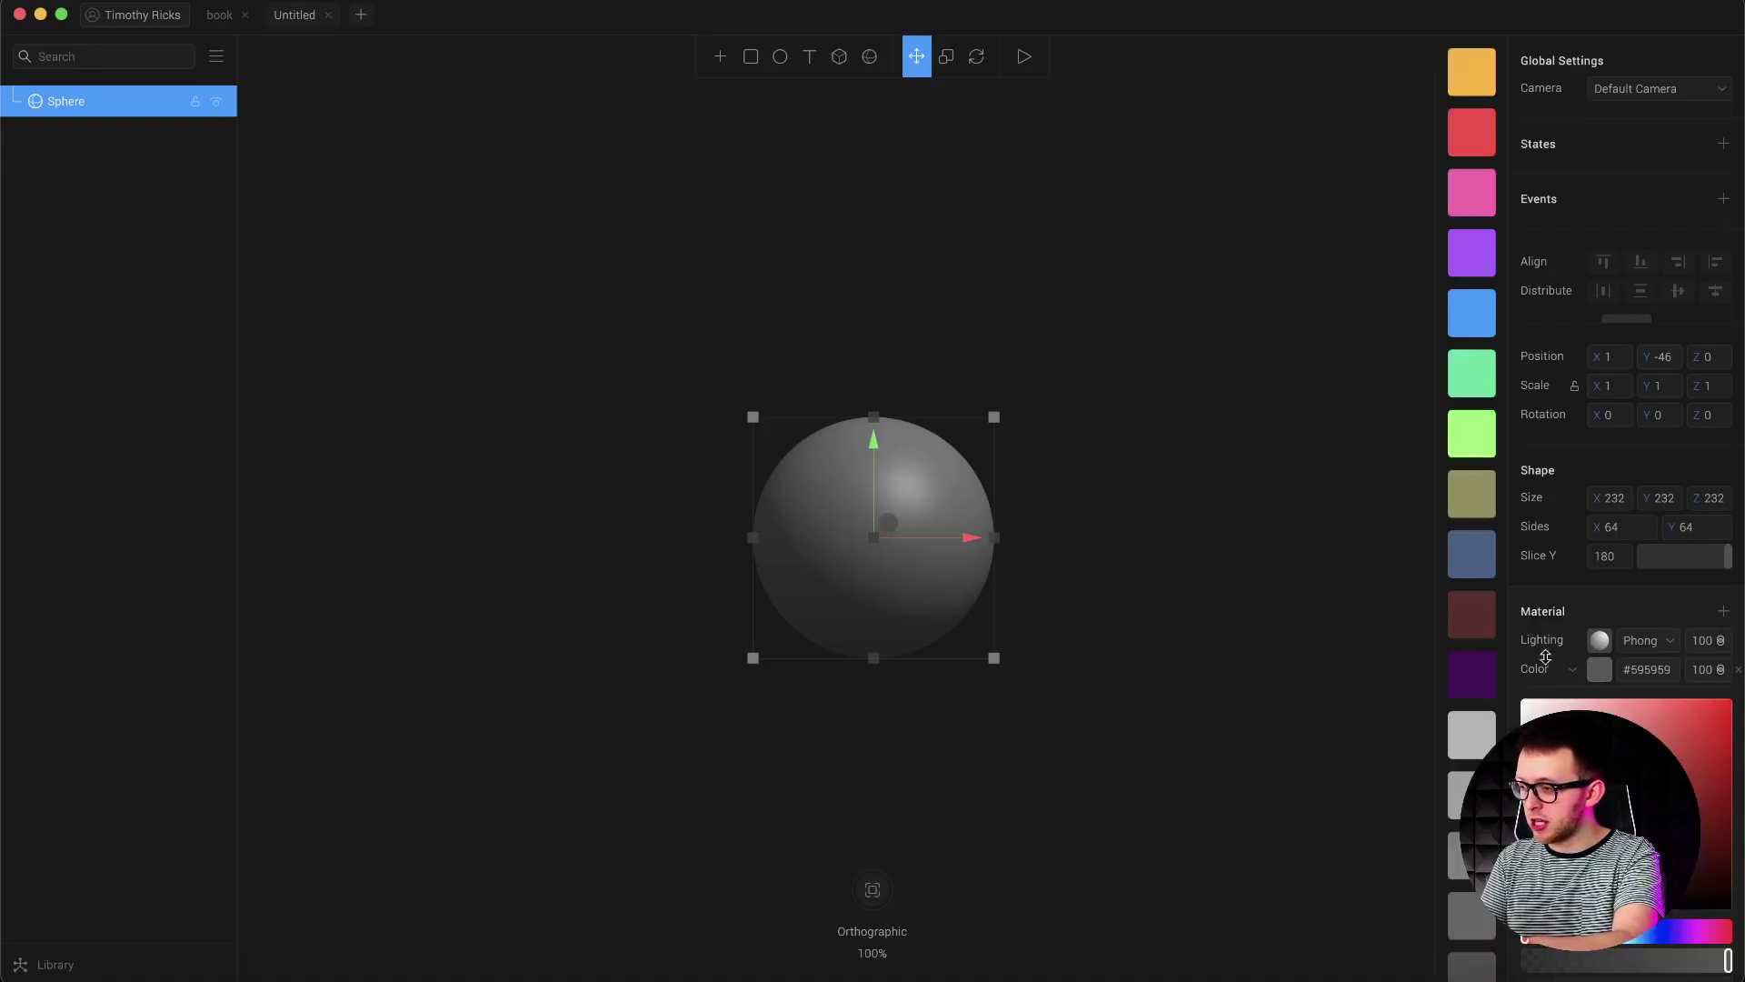
pyautogui.click(1464, 189)
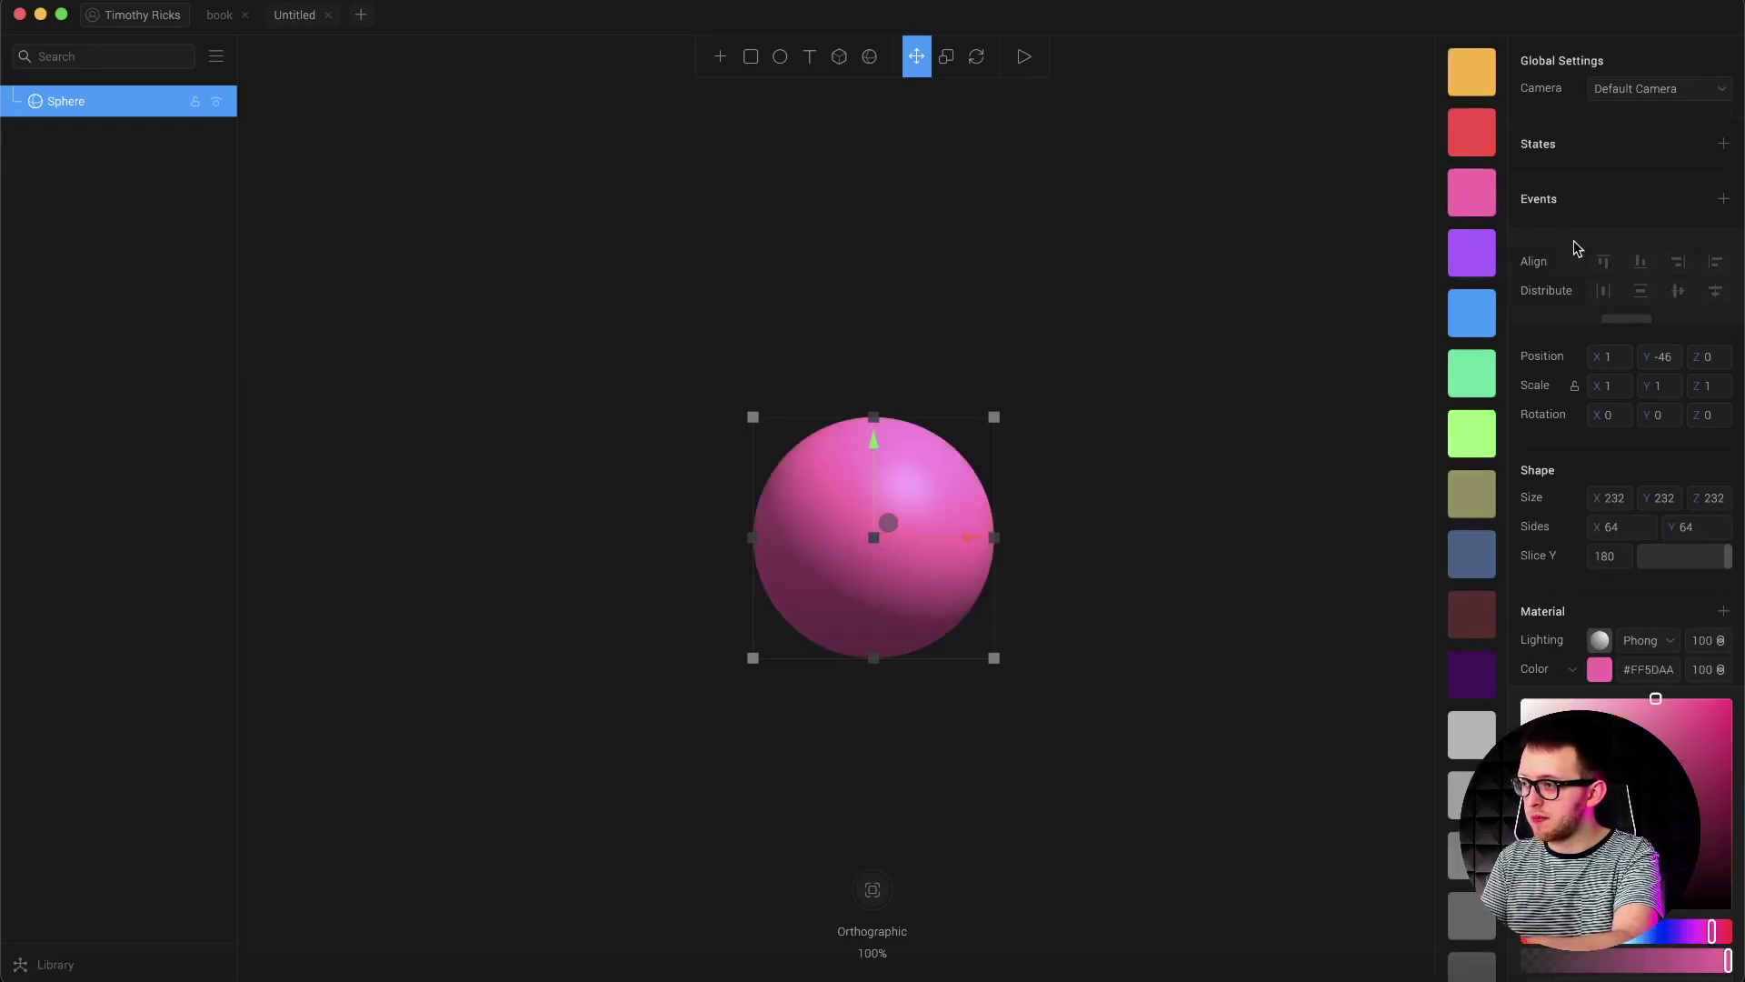
pyautogui.click(1623, 592)
pyautogui.click(1650, 641)
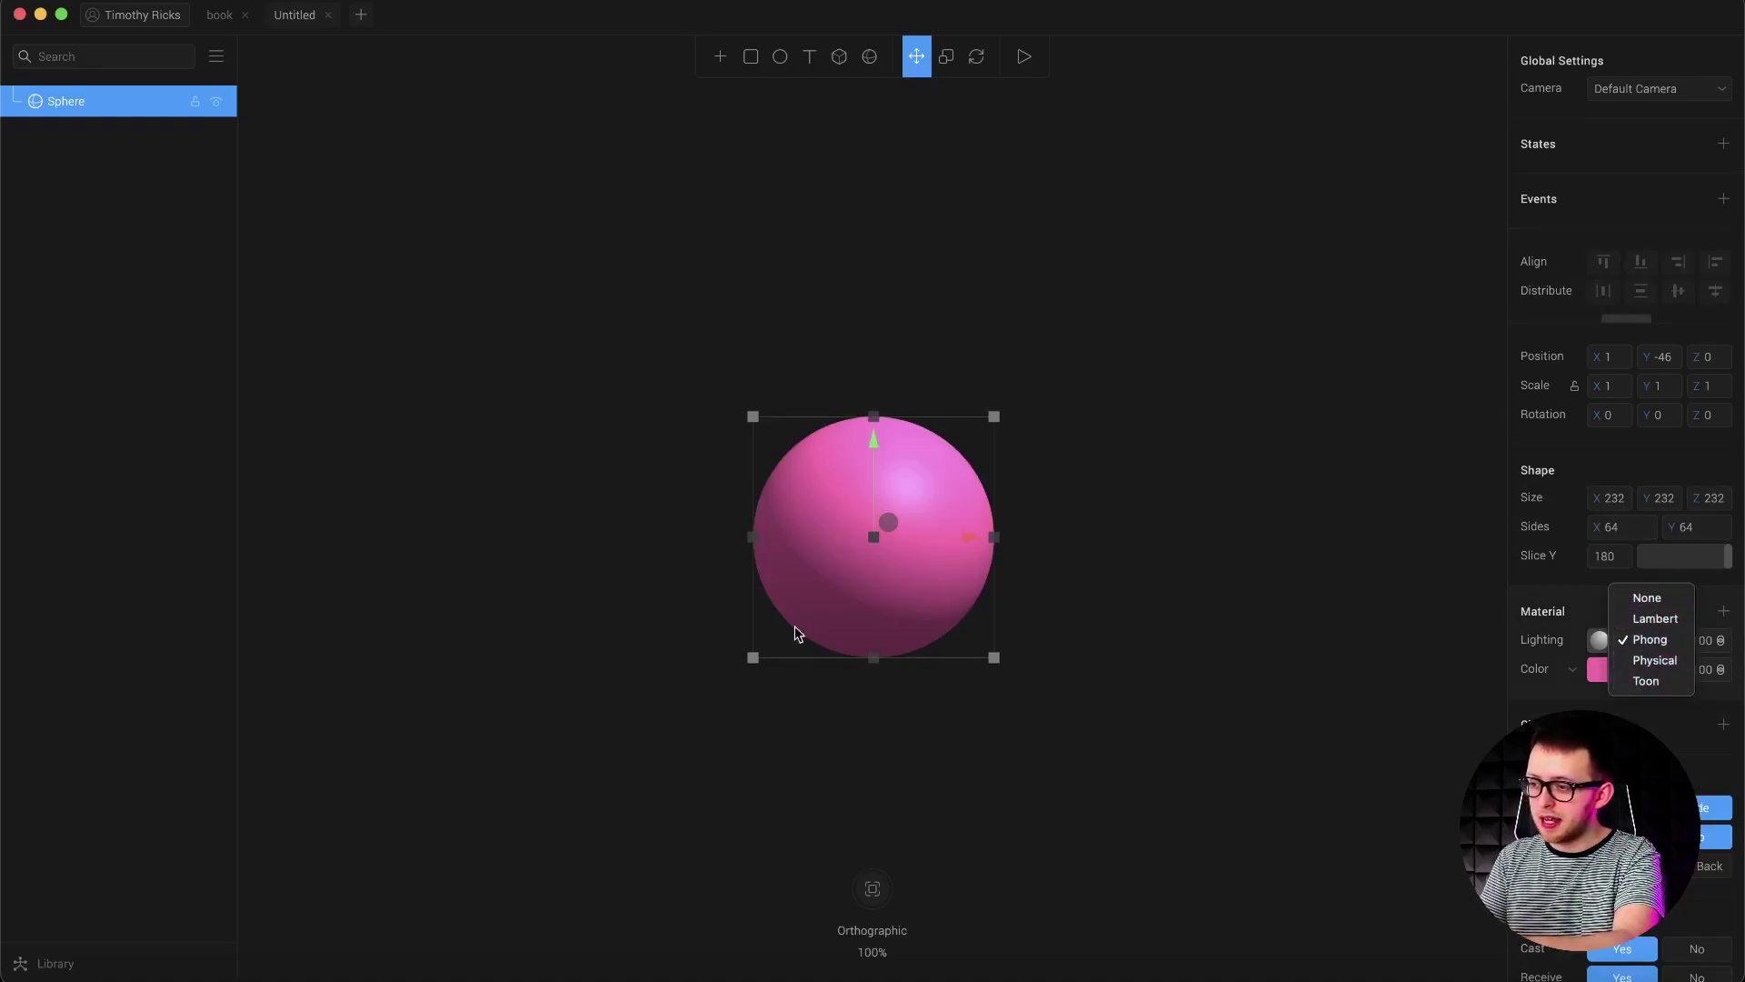
pyautogui.click(1655, 619)
pyautogui.click(1653, 642)
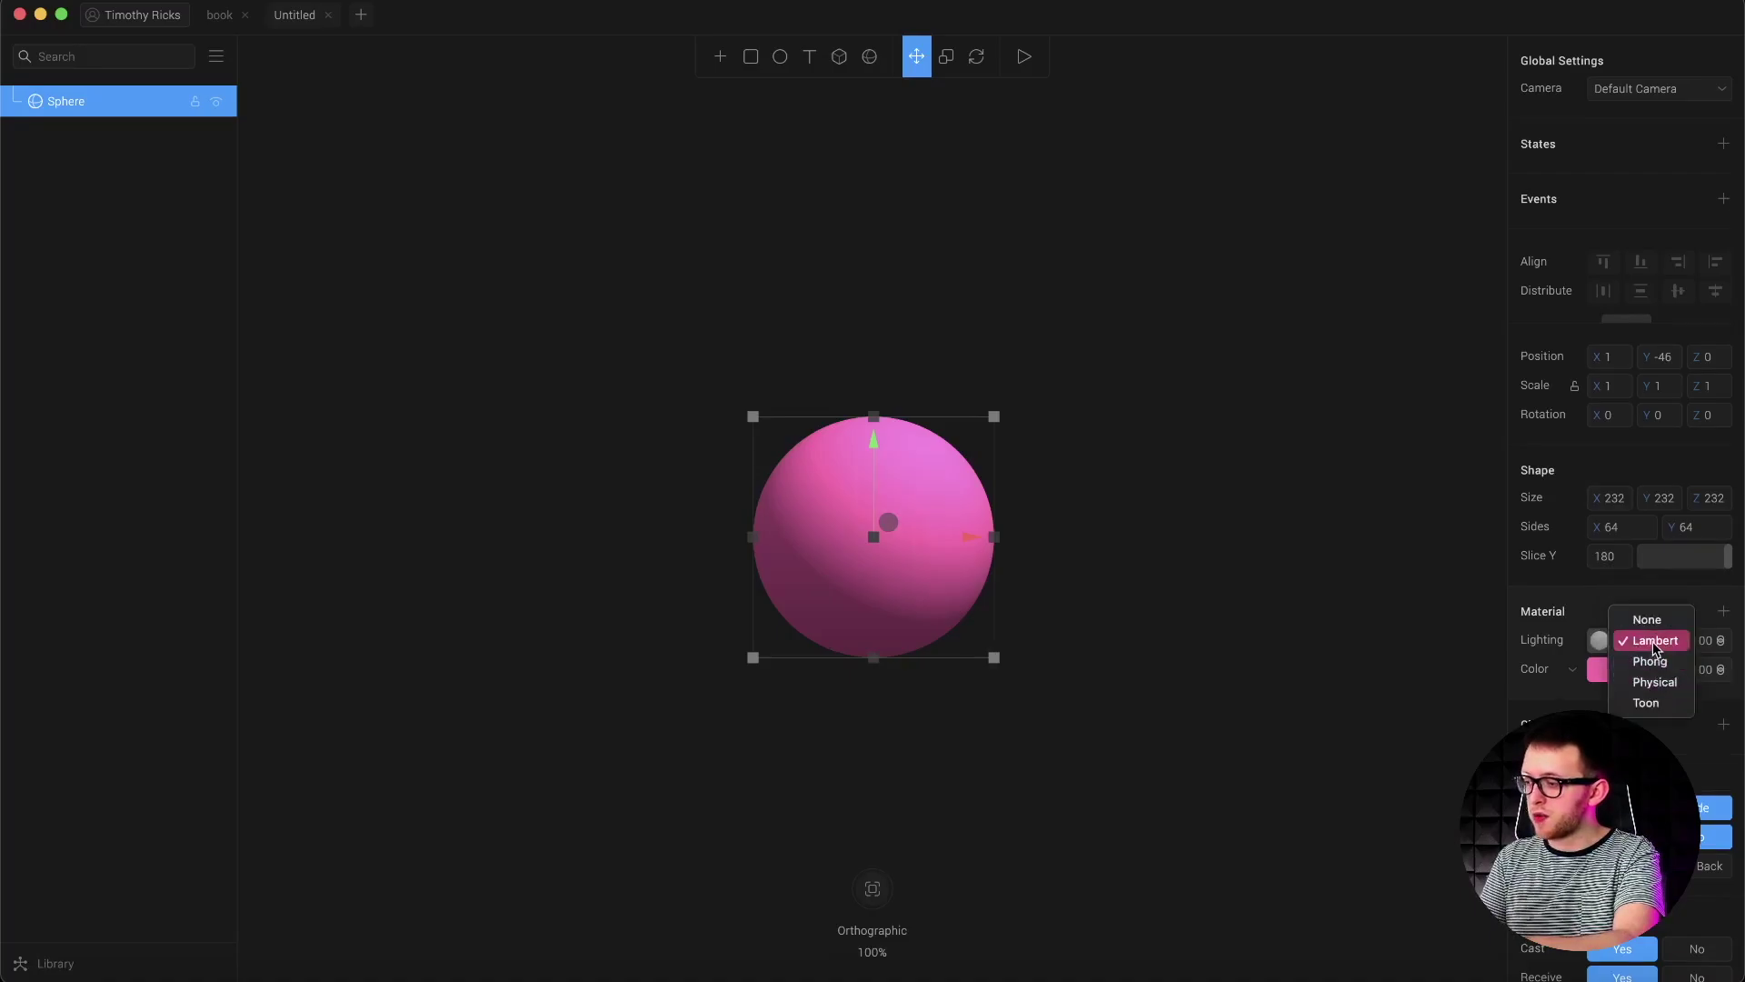
pyautogui.click(1653, 644)
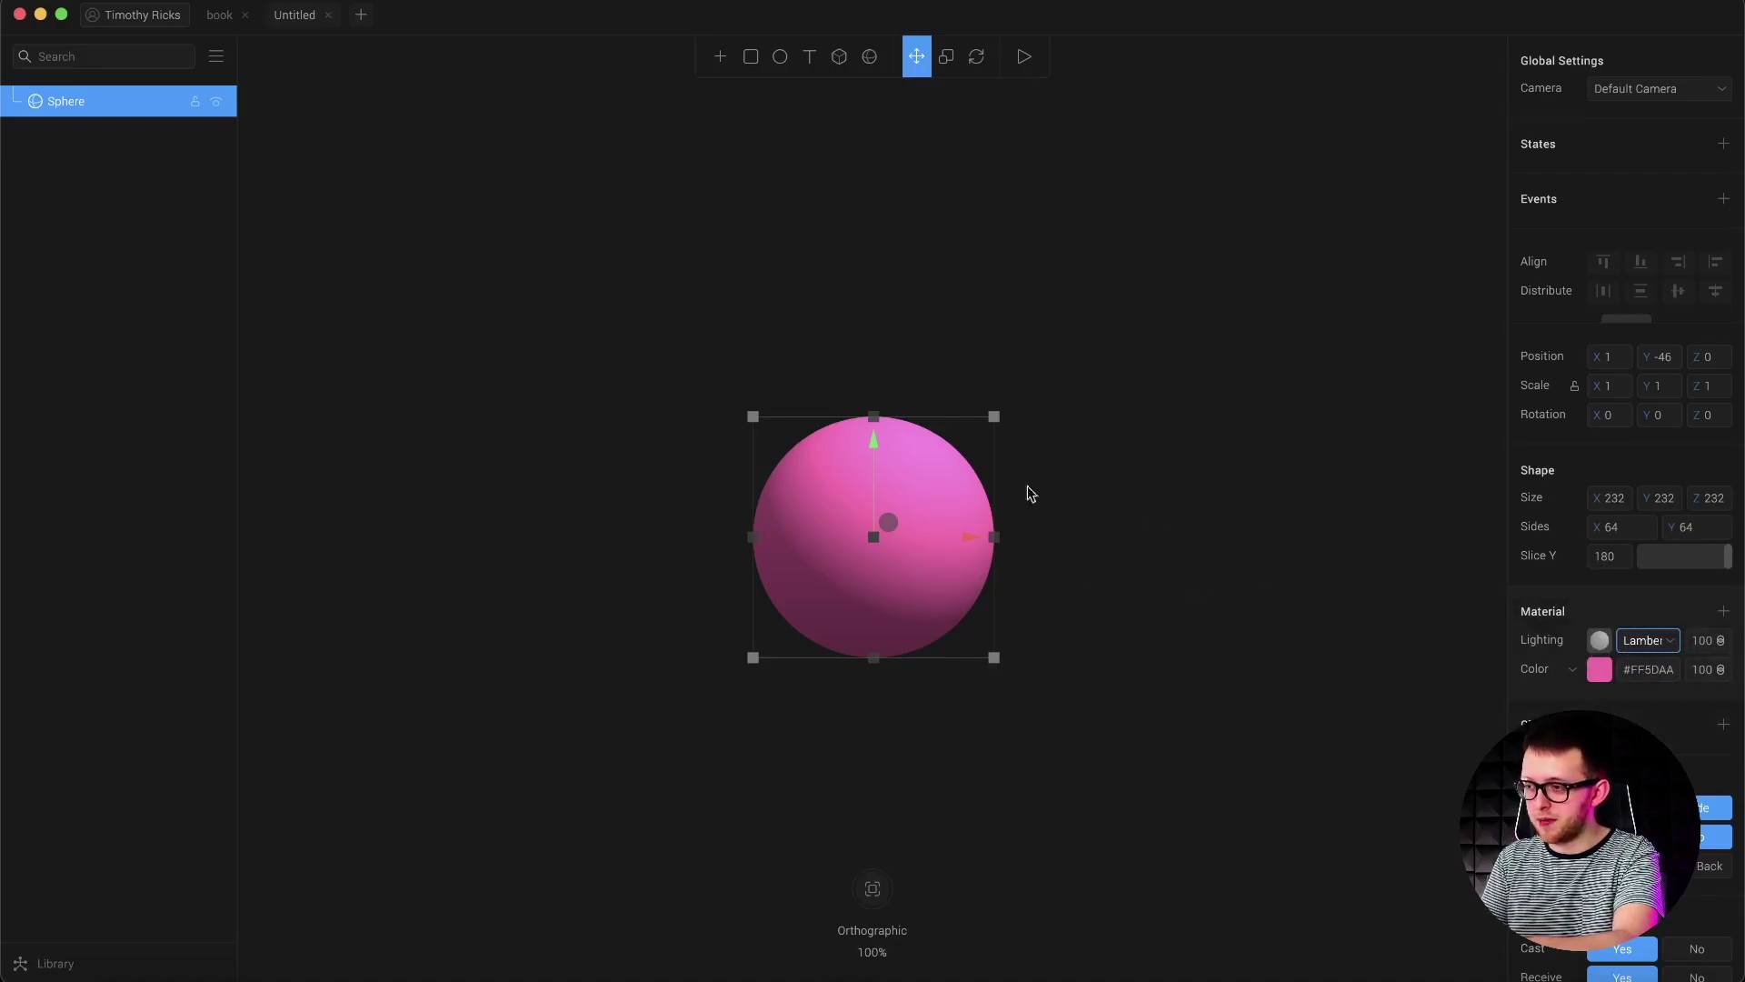
pyautogui.rightClick(903, 500)
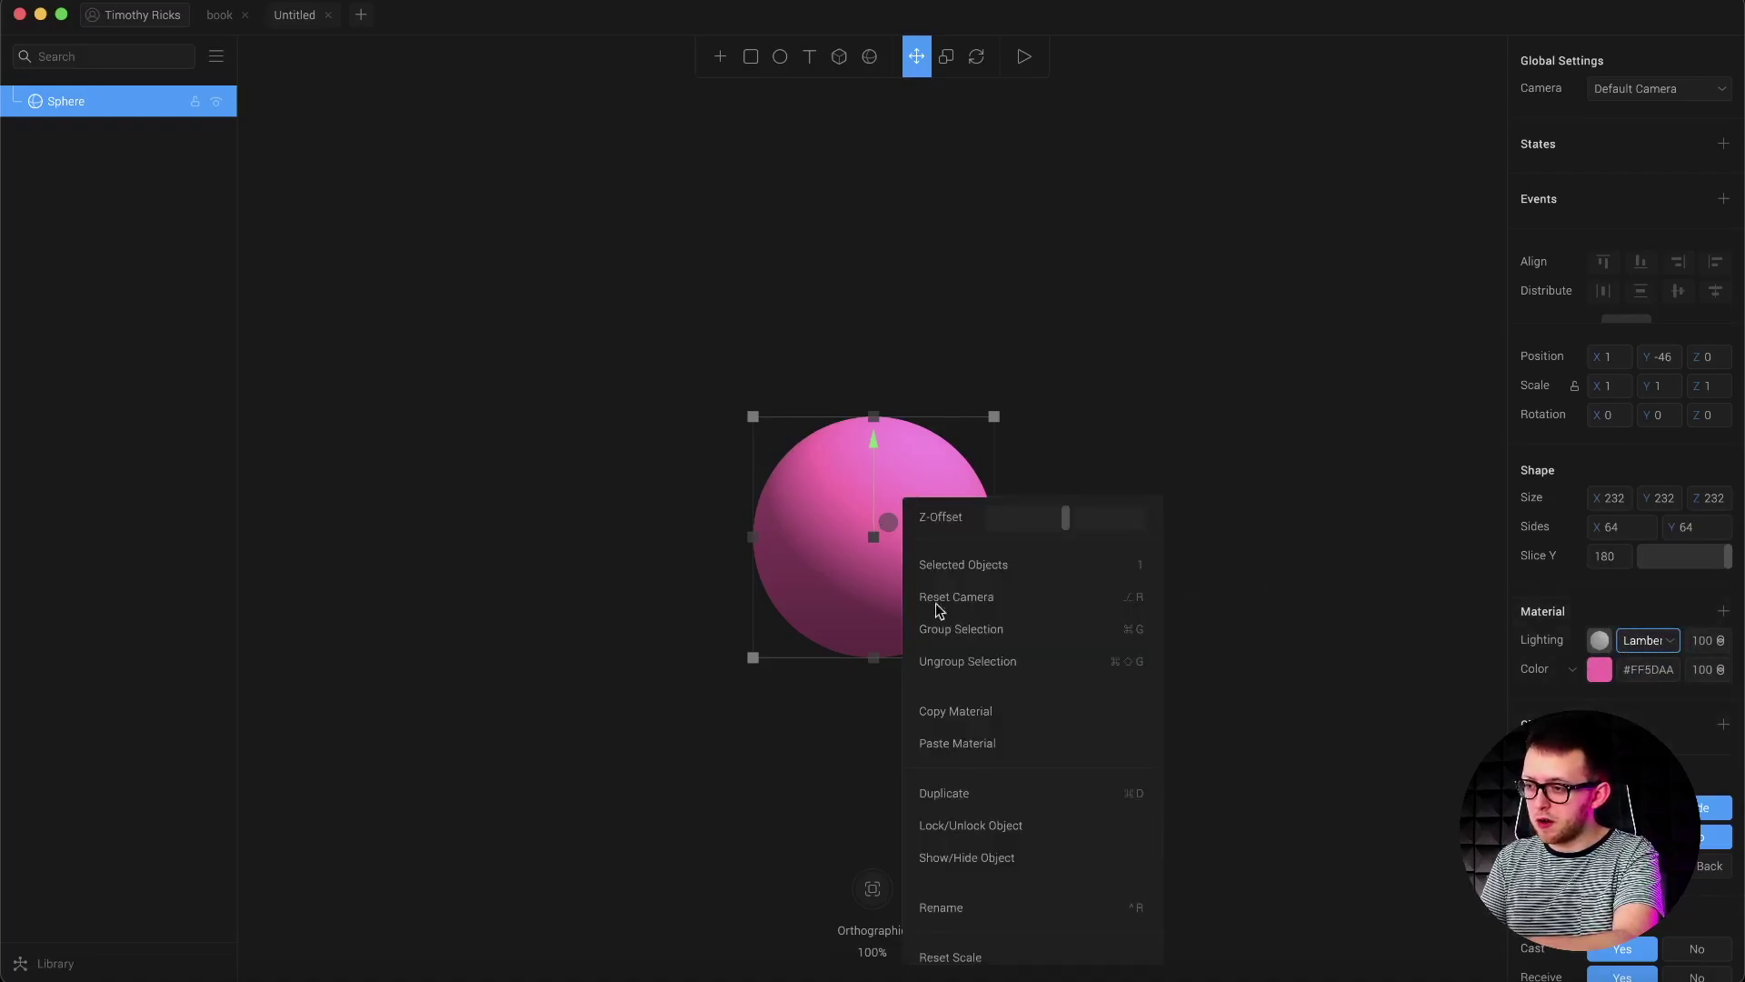
# Duplicate the pink sphere into a size-100 copy placed above the original.
pyautogui.click(962, 796)
pyautogui.moveTo(869, 438); pyautogui.dragTo(860, 181)
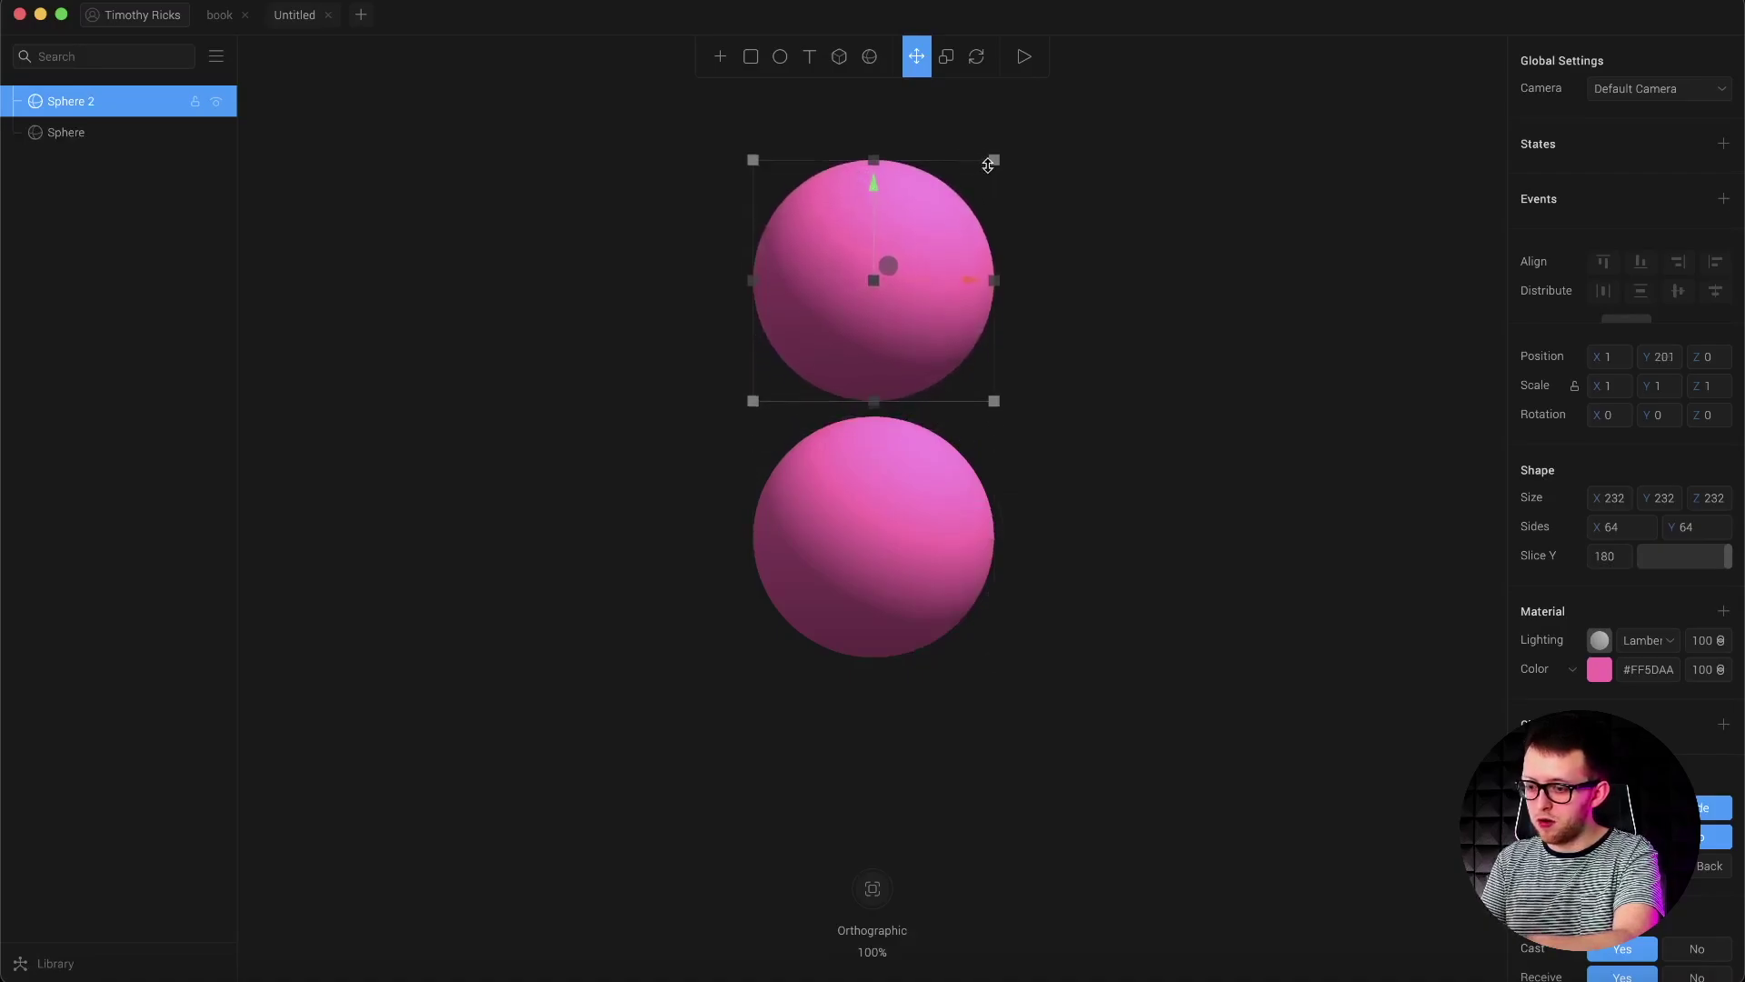
pyautogui.moveTo(990, 163); pyautogui.dragTo(875, 302)
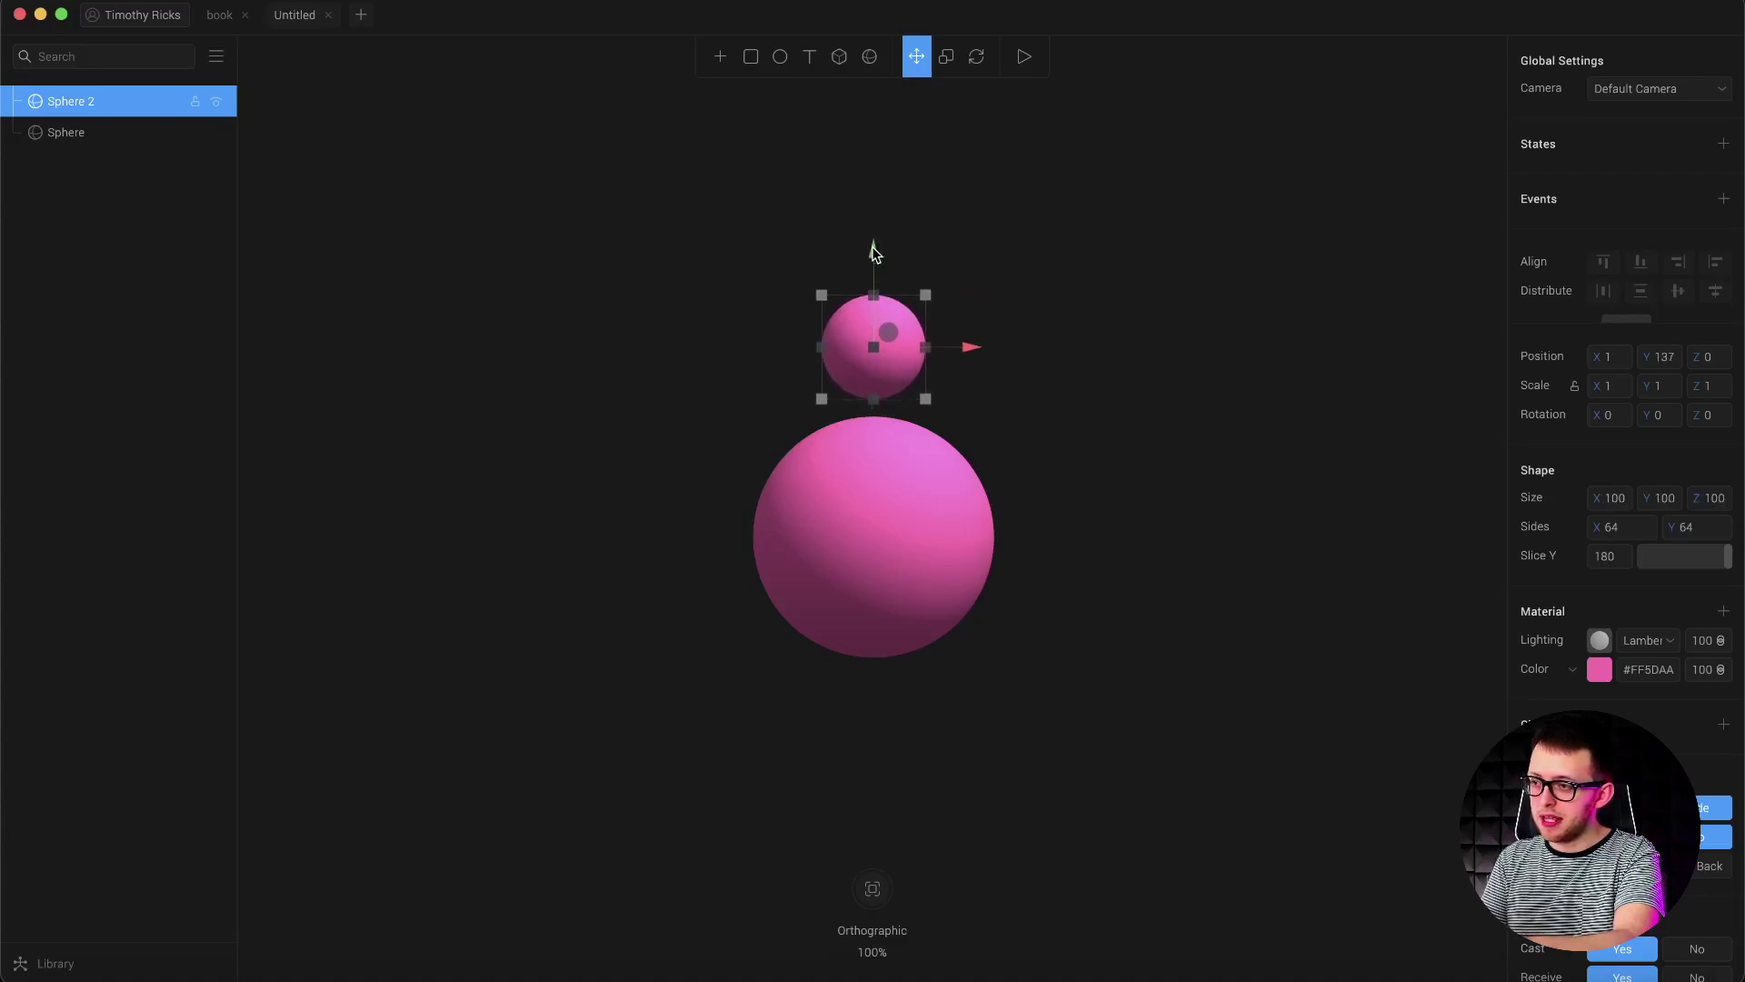
# Slice the big sphere into a half-dome with Slice Y 90 and duplicate it below.
pyautogui.click(870, 516)
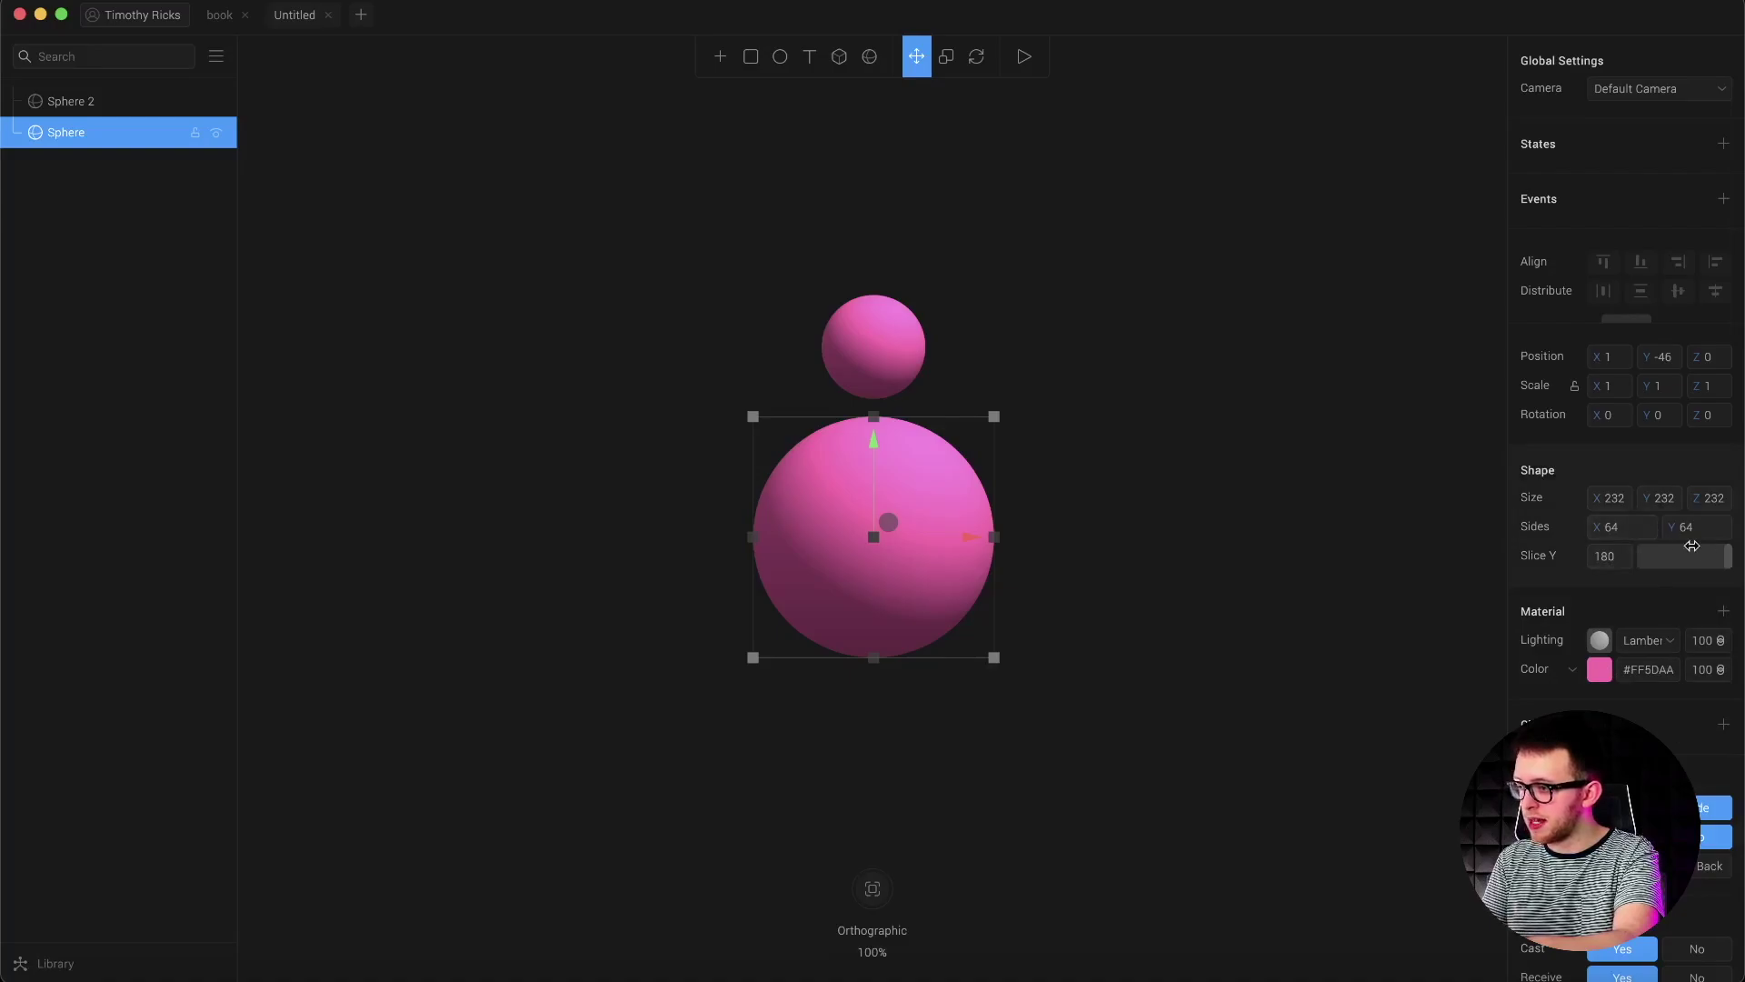
pyautogui.moveTo(1721, 555); pyautogui.dragTo(1685, 555)
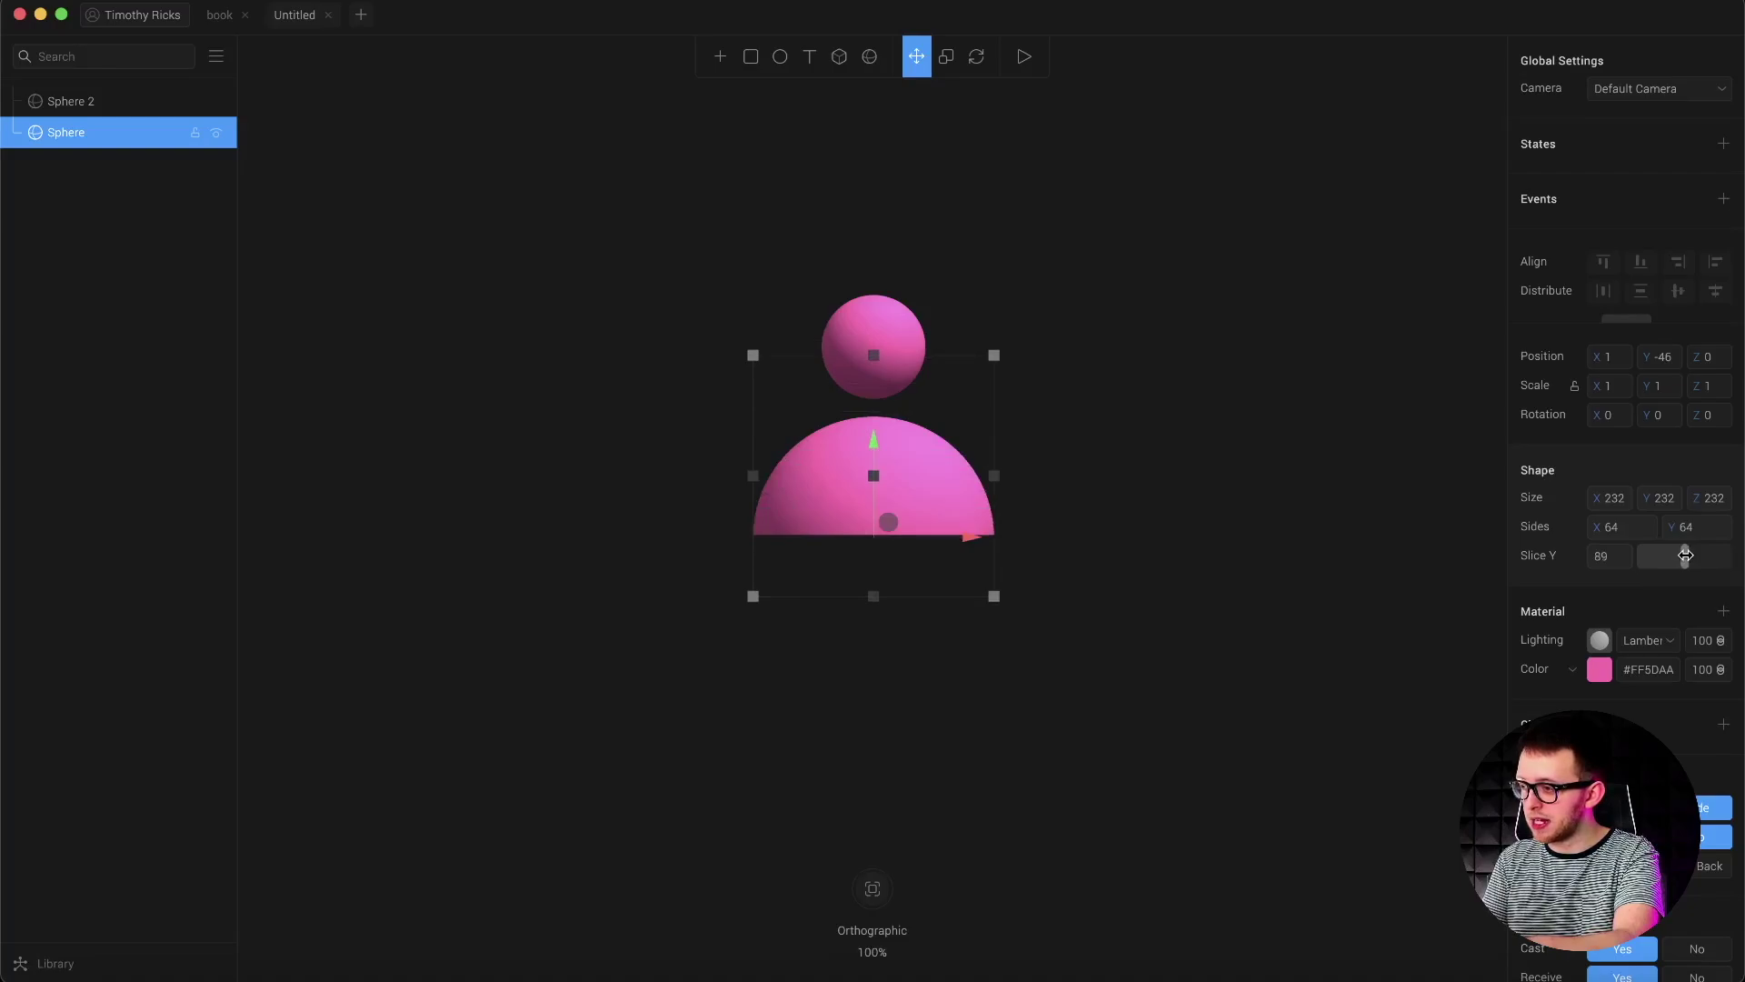
pyautogui.moveTo(1685, 554); pyautogui.dragTo(1686, 554)
pyautogui.rightClick(891, 463)
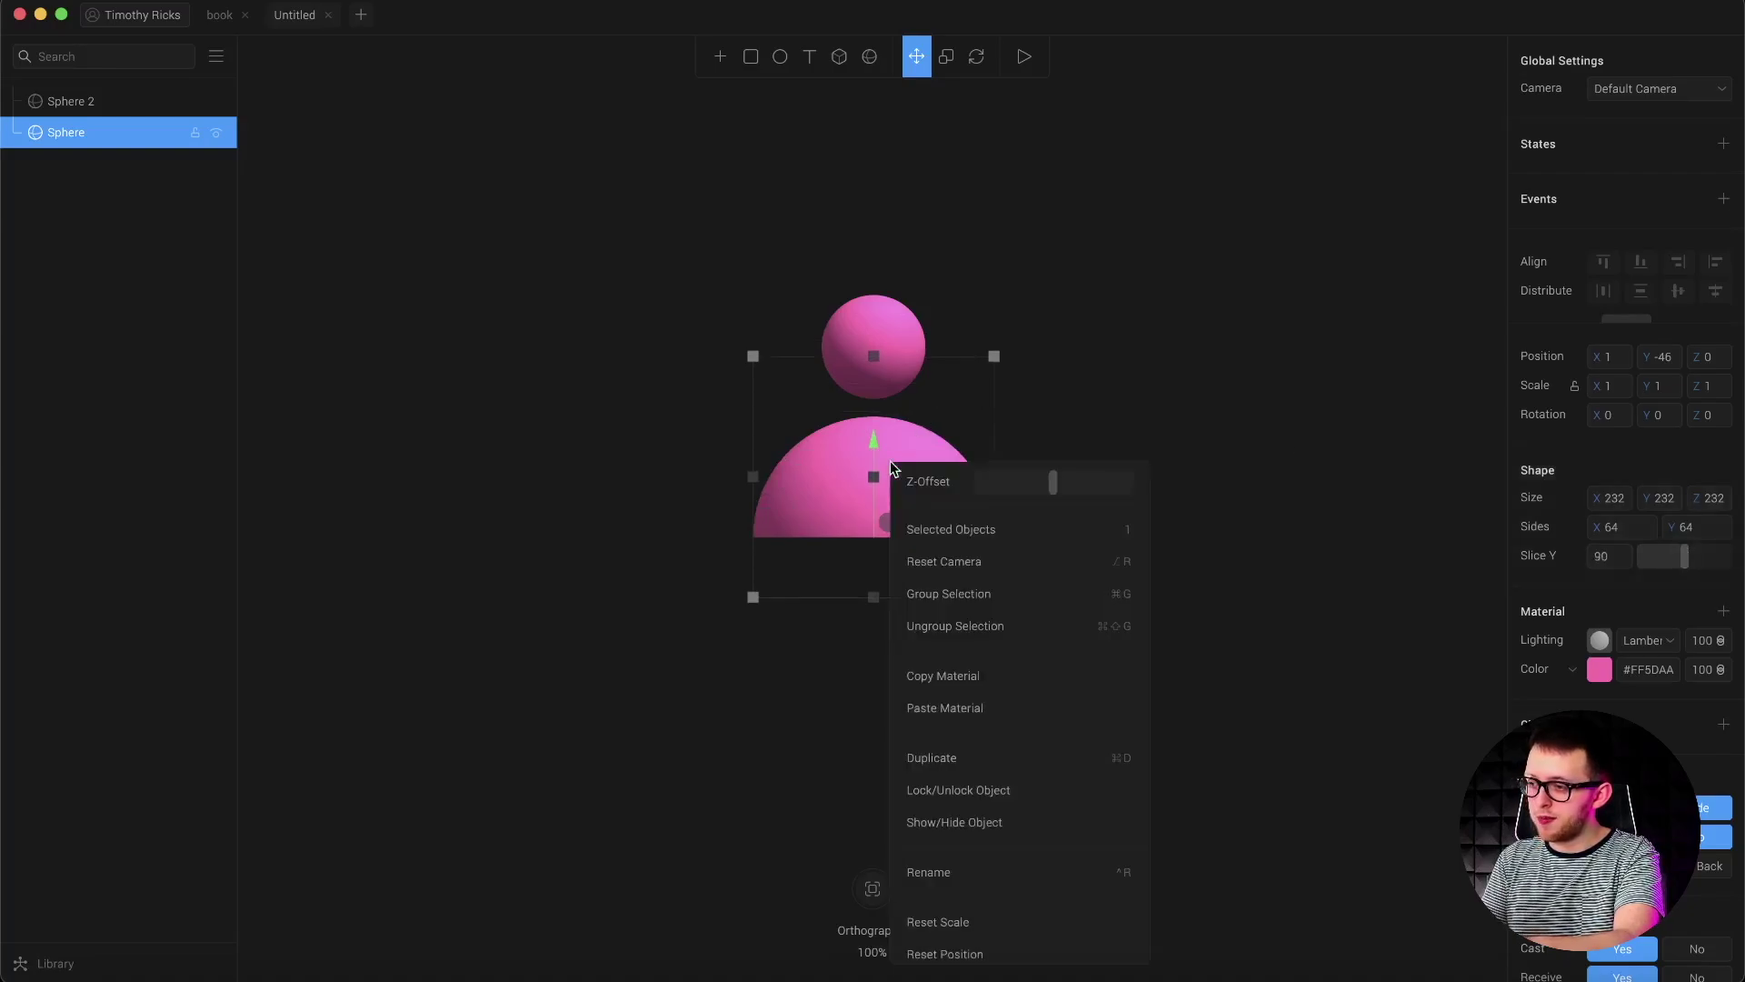
pyautogui.click(950, 755)
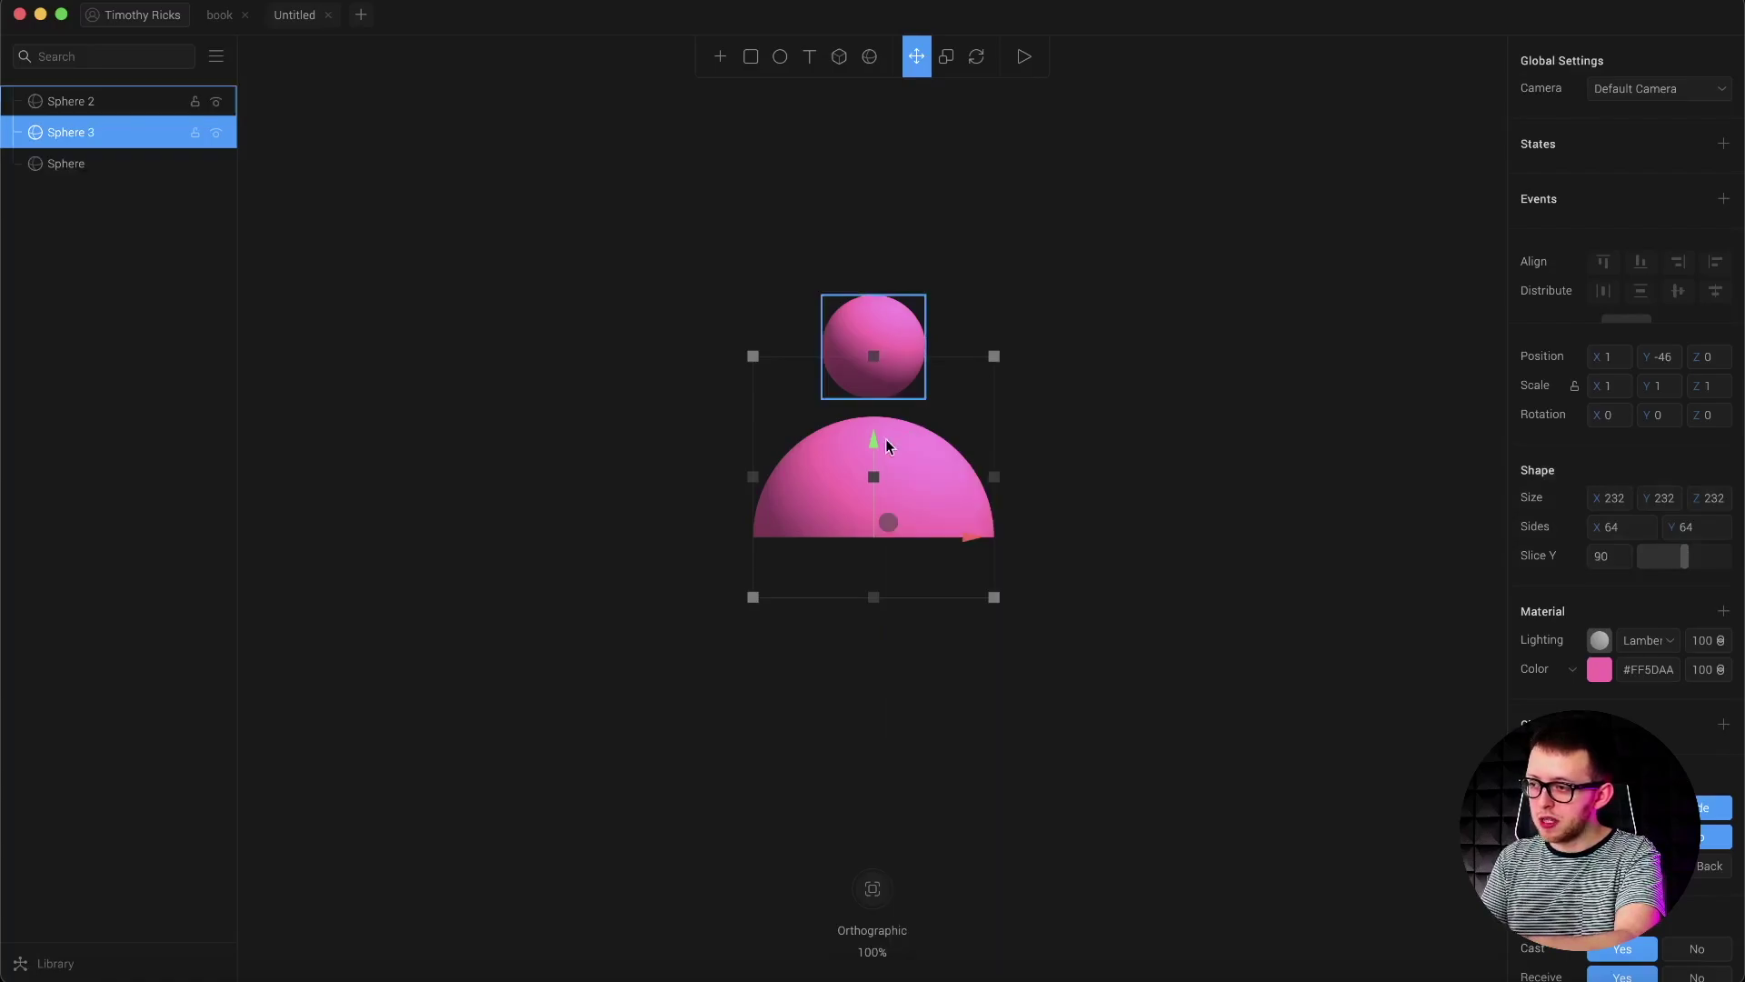
pyautogui.moveTo(864, 642); pyautogui.dragTo(864, 822)
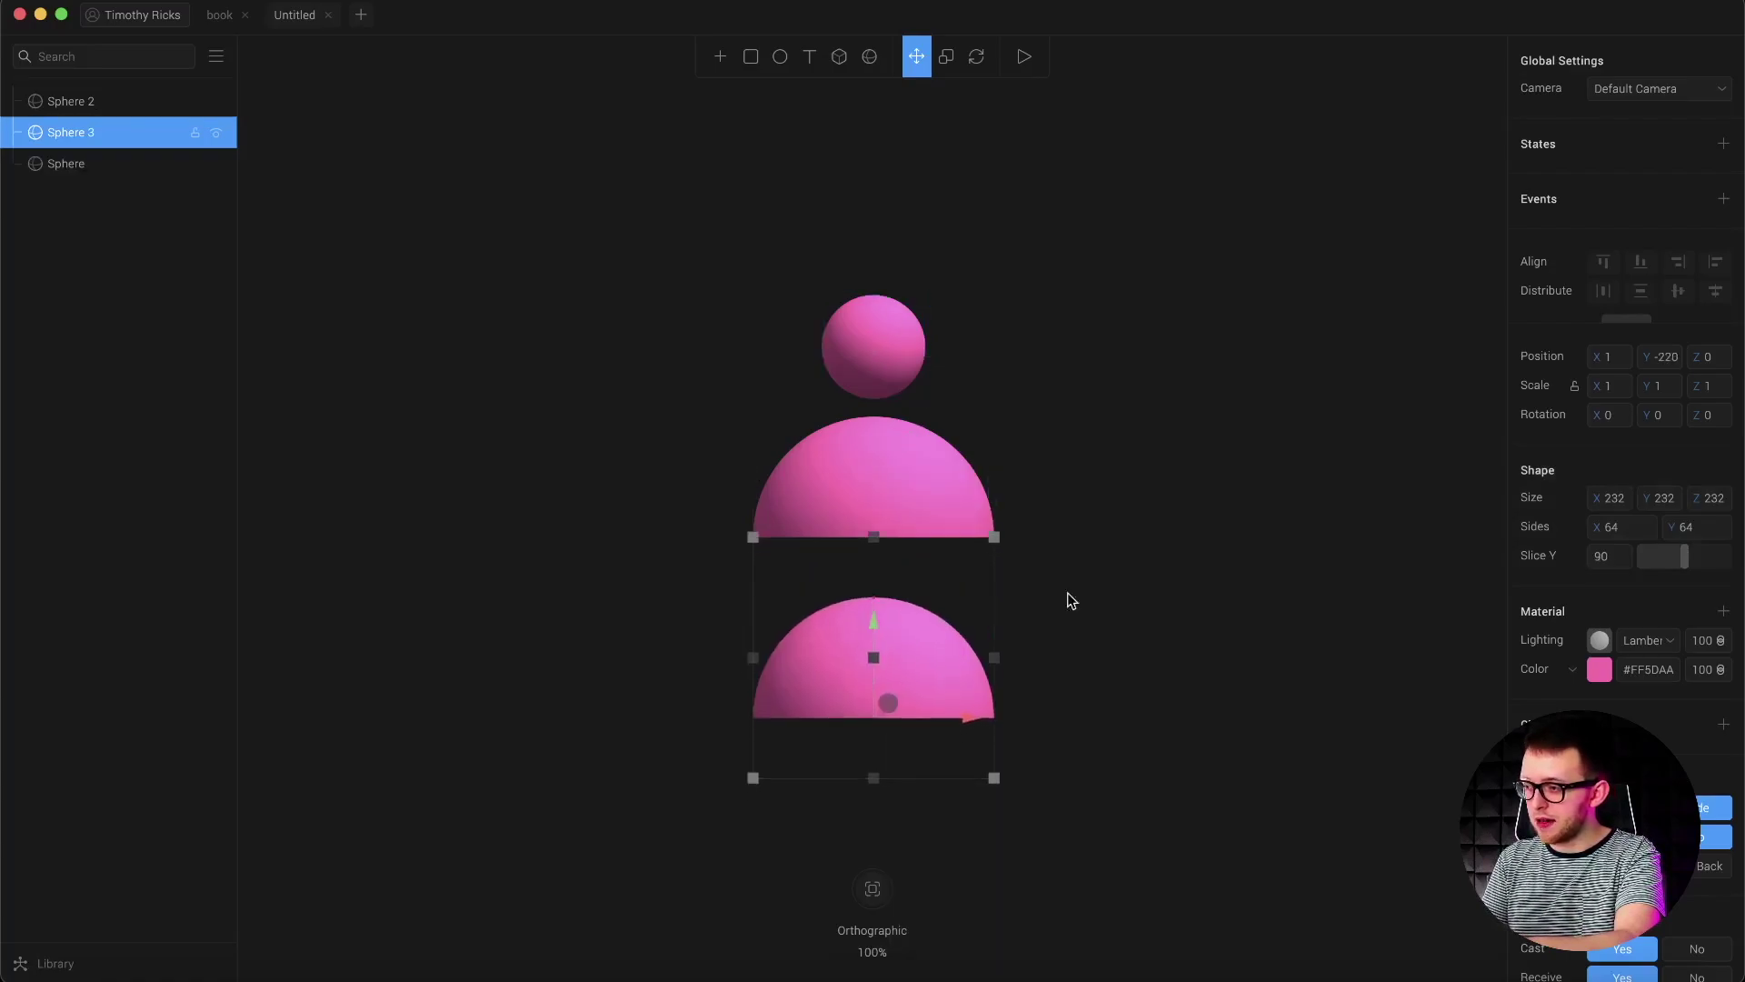
# Colour the lower dome #D8D8D8, rotate it 180° on Z and join it under the pink dome.
pyautogui.click(1600, 669)
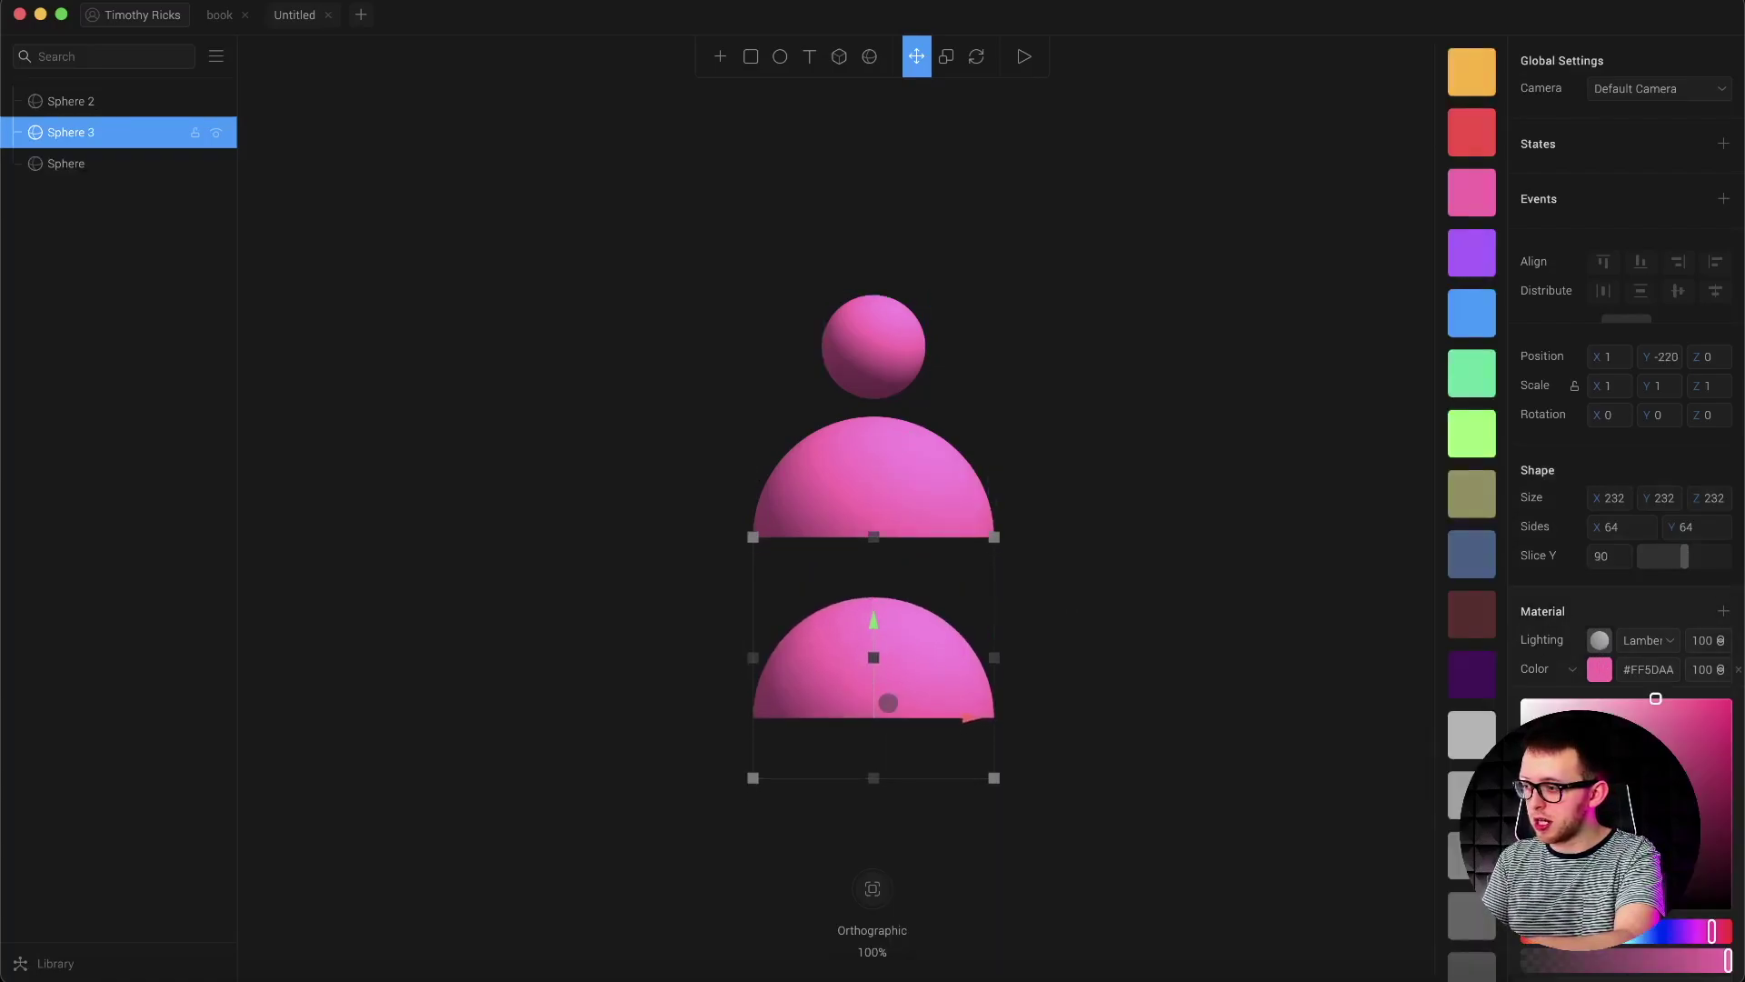
pyautogui.click(1471, 734)
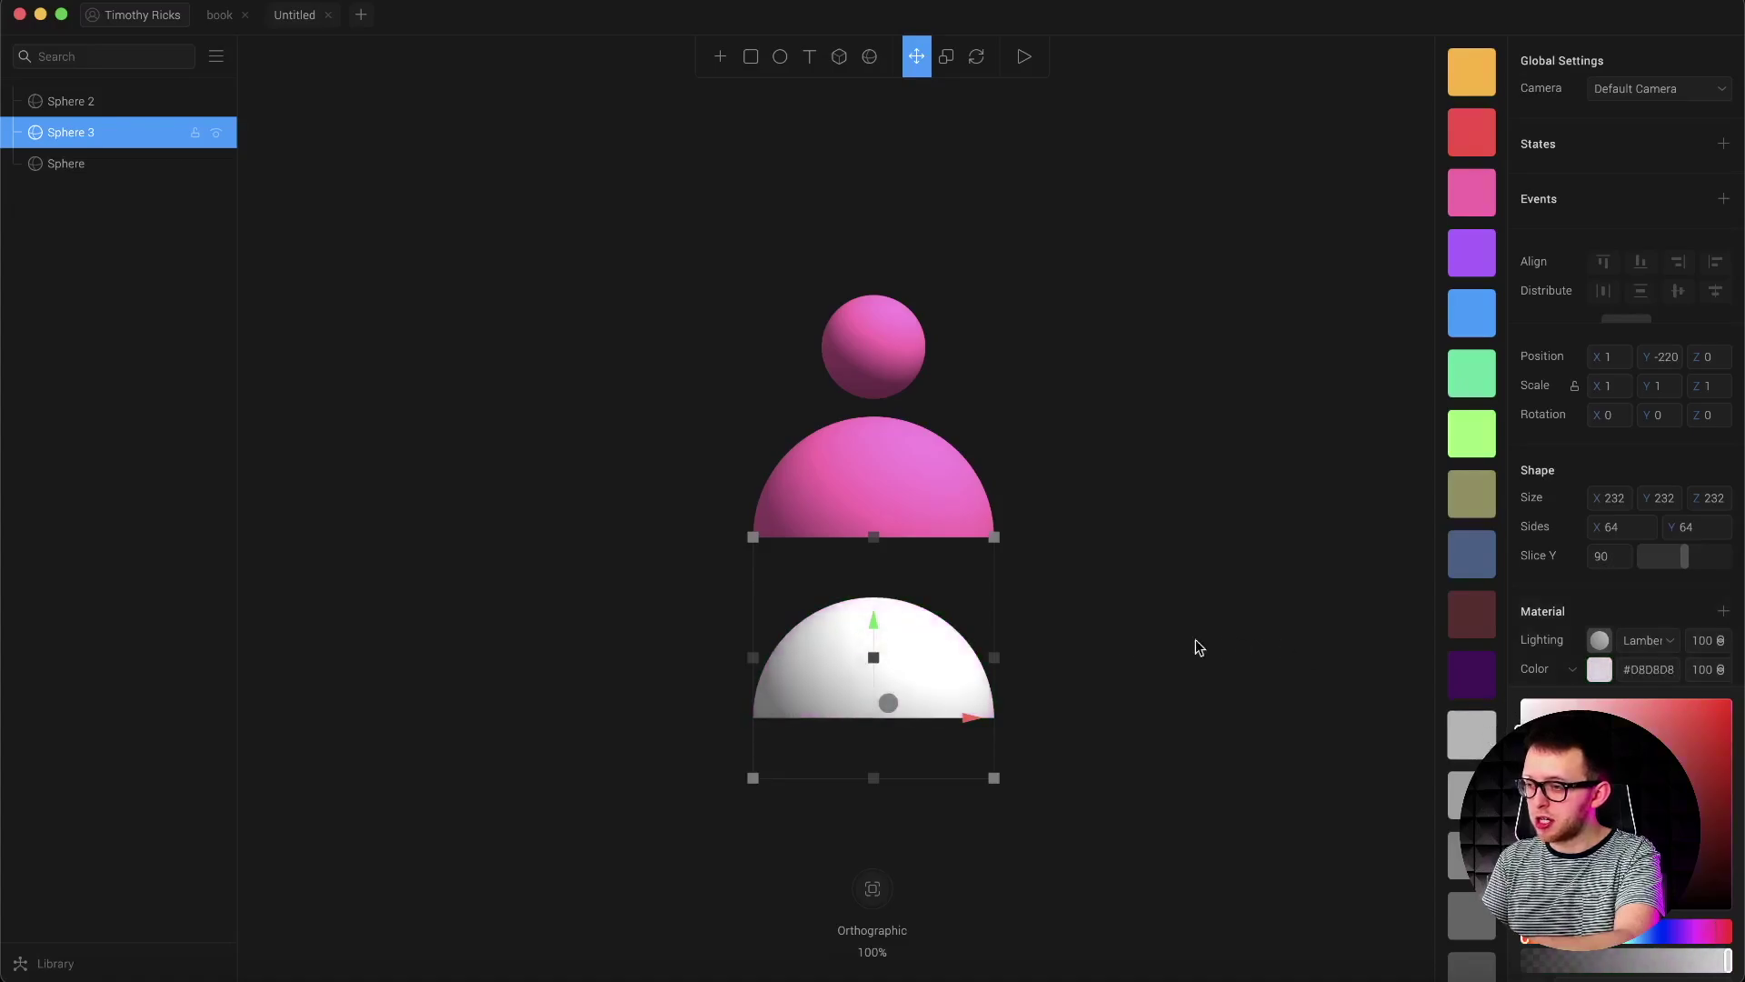
pyautogui.click(1199, 647)
pyautogui.click(929, 655)
pyautogui.click(976, 57)
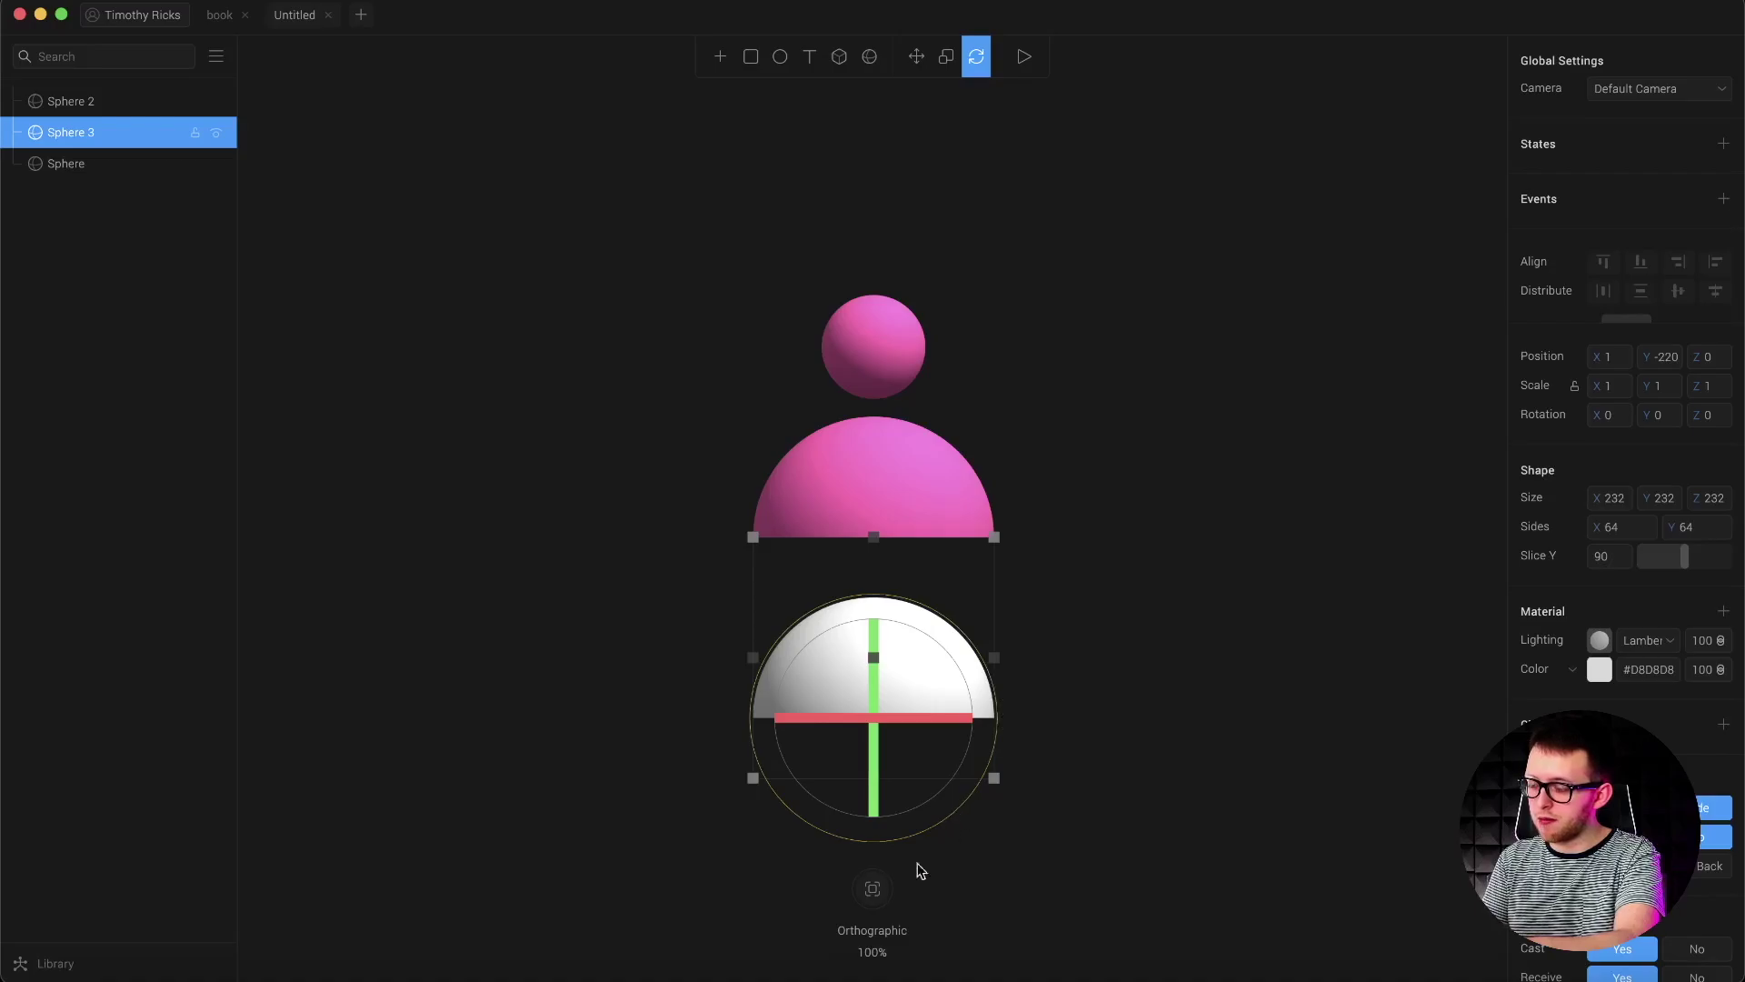
pyautogui.moveTo(919, 869); pyautogui.dragTo(788, 632)
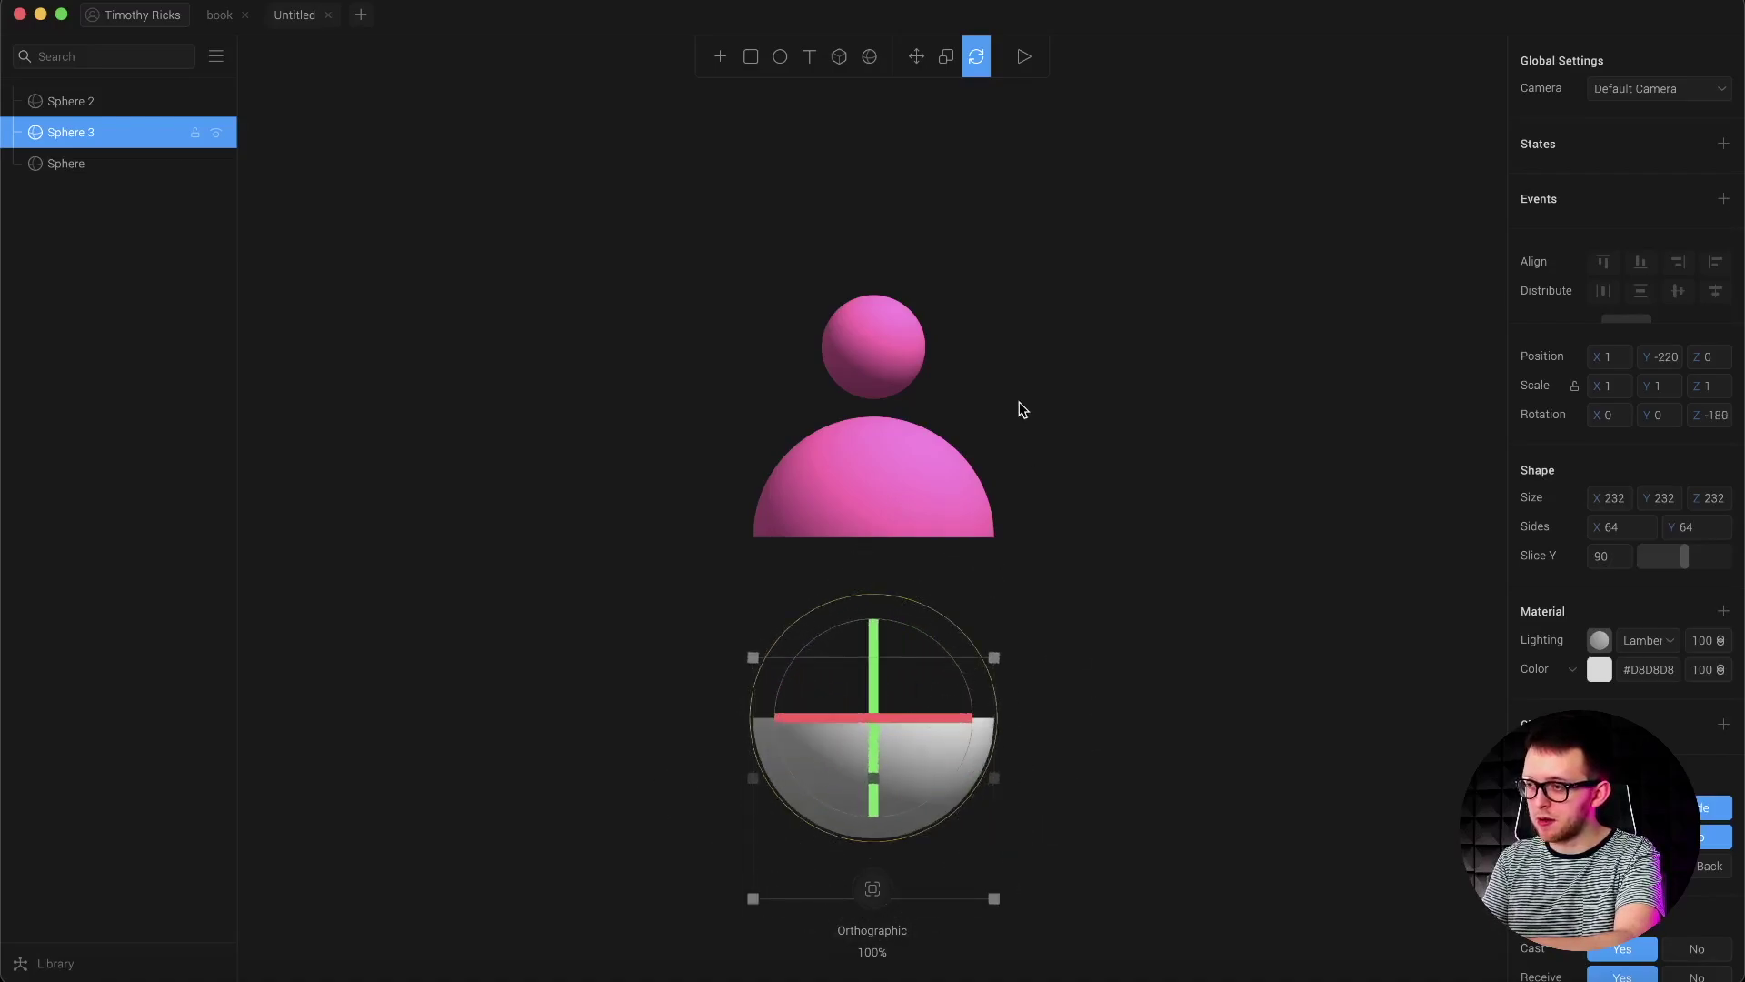
pyautogui.click(917, 60)
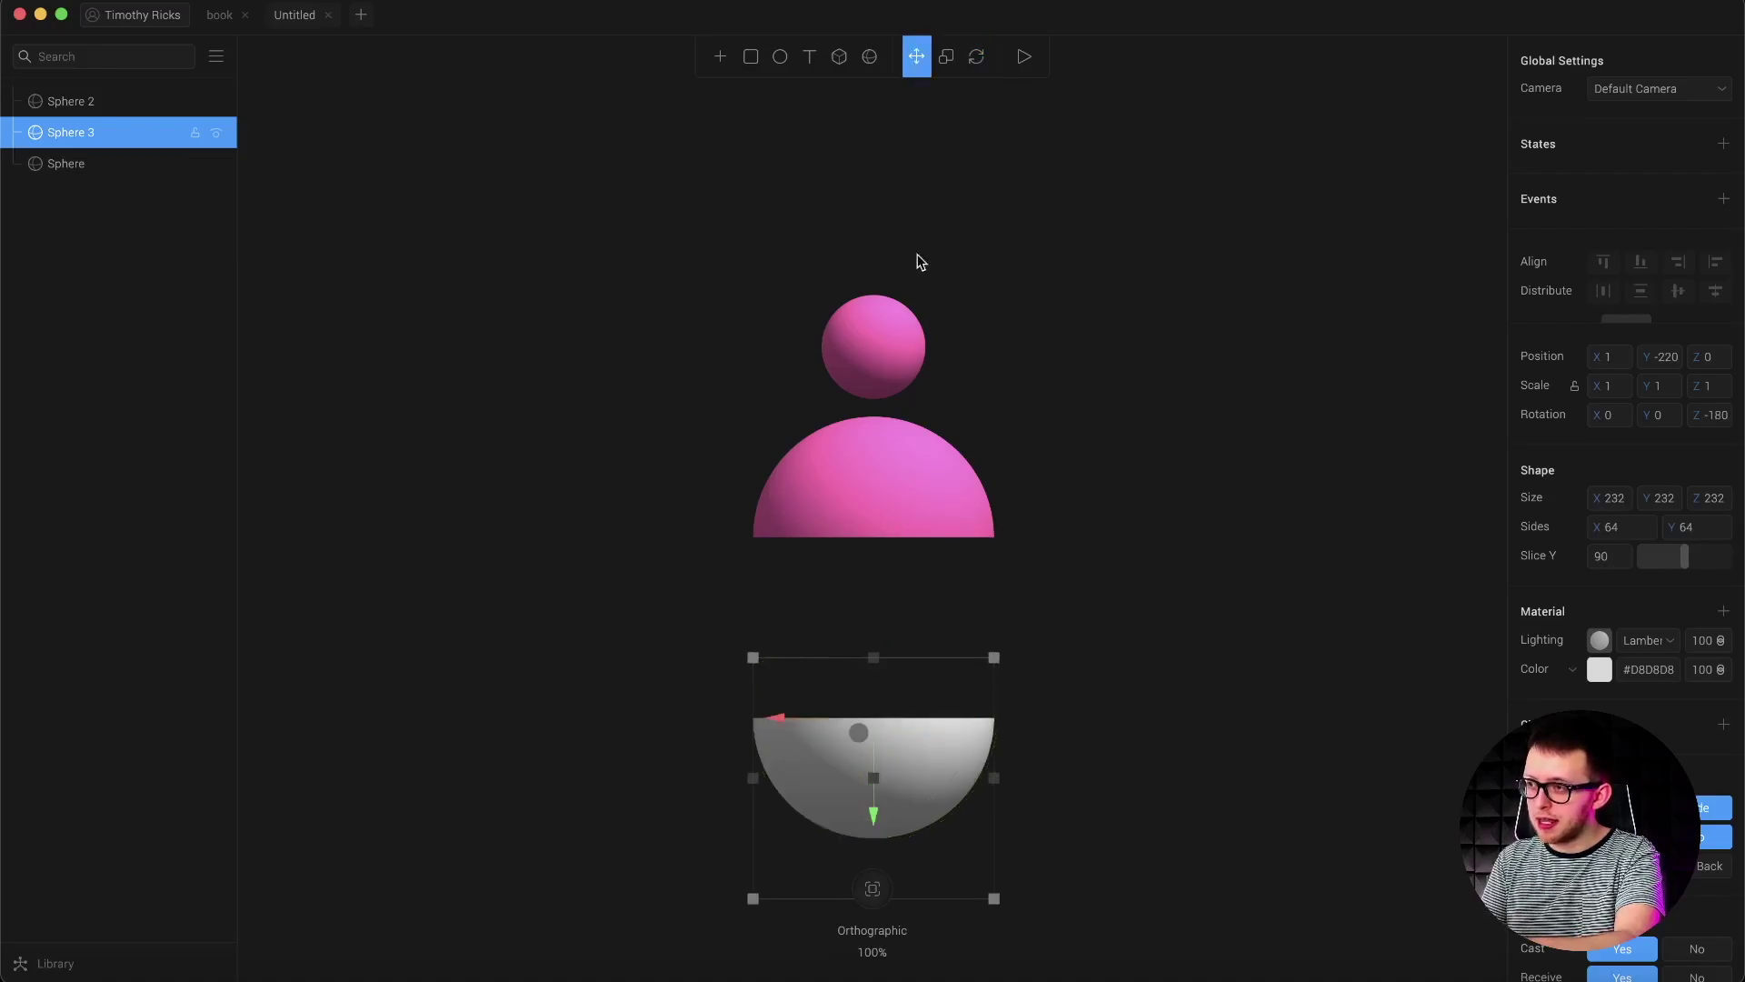
pyautogui.moveTo(878, 721); pyautogui.dragTo(884, 633)
# Group the ball's two halves with Cmd+G and tilt the group −15° on X.
pyautogui.click(1213, 459)
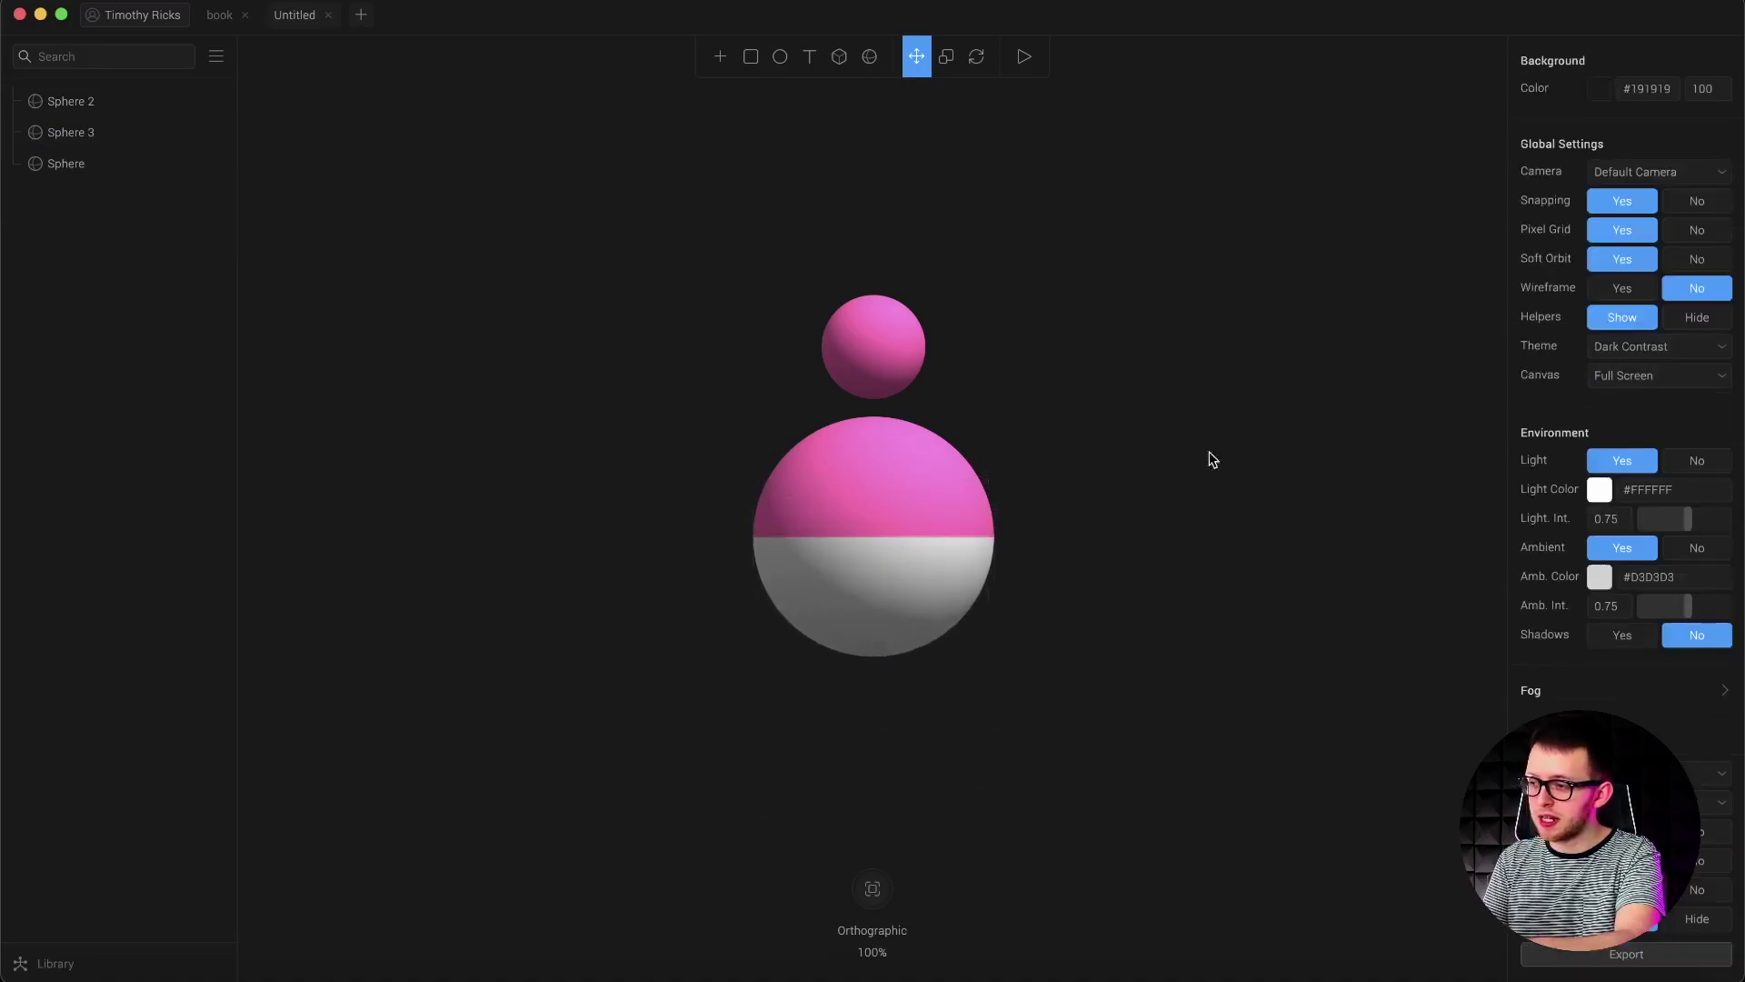
pyautogui.moveTo(1190, 427); pyautogui.dragTo(830, 654)
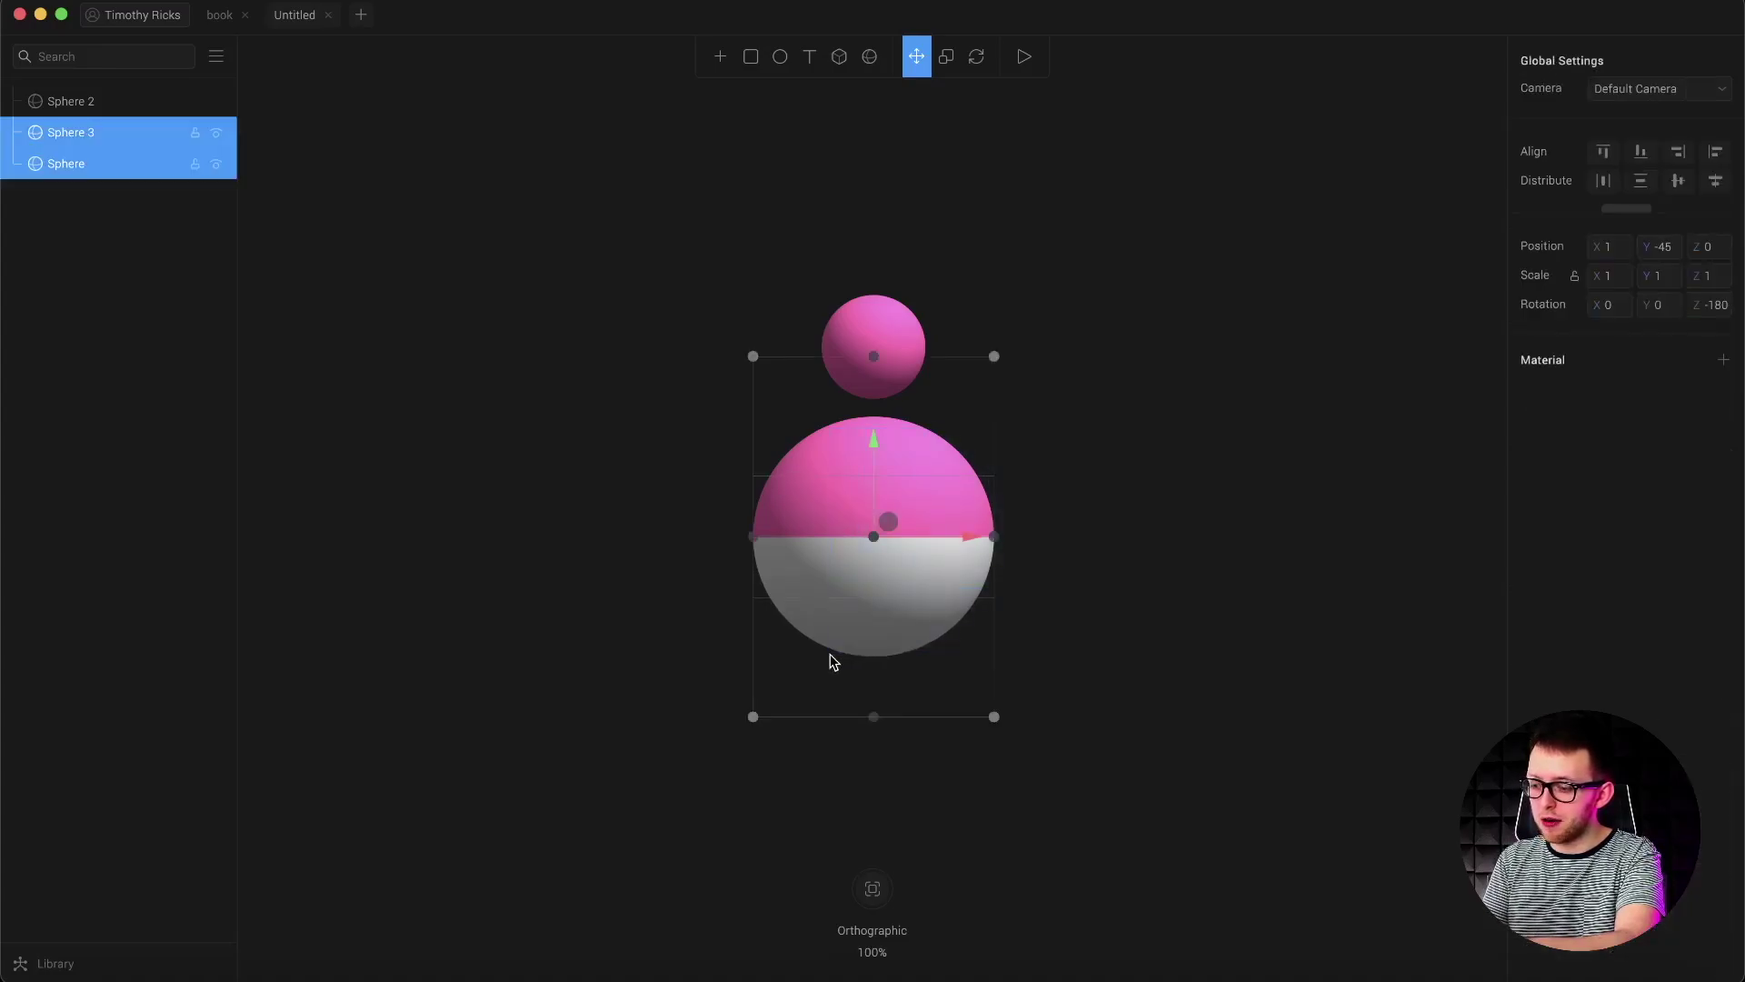
pyautogui.press('super+g')
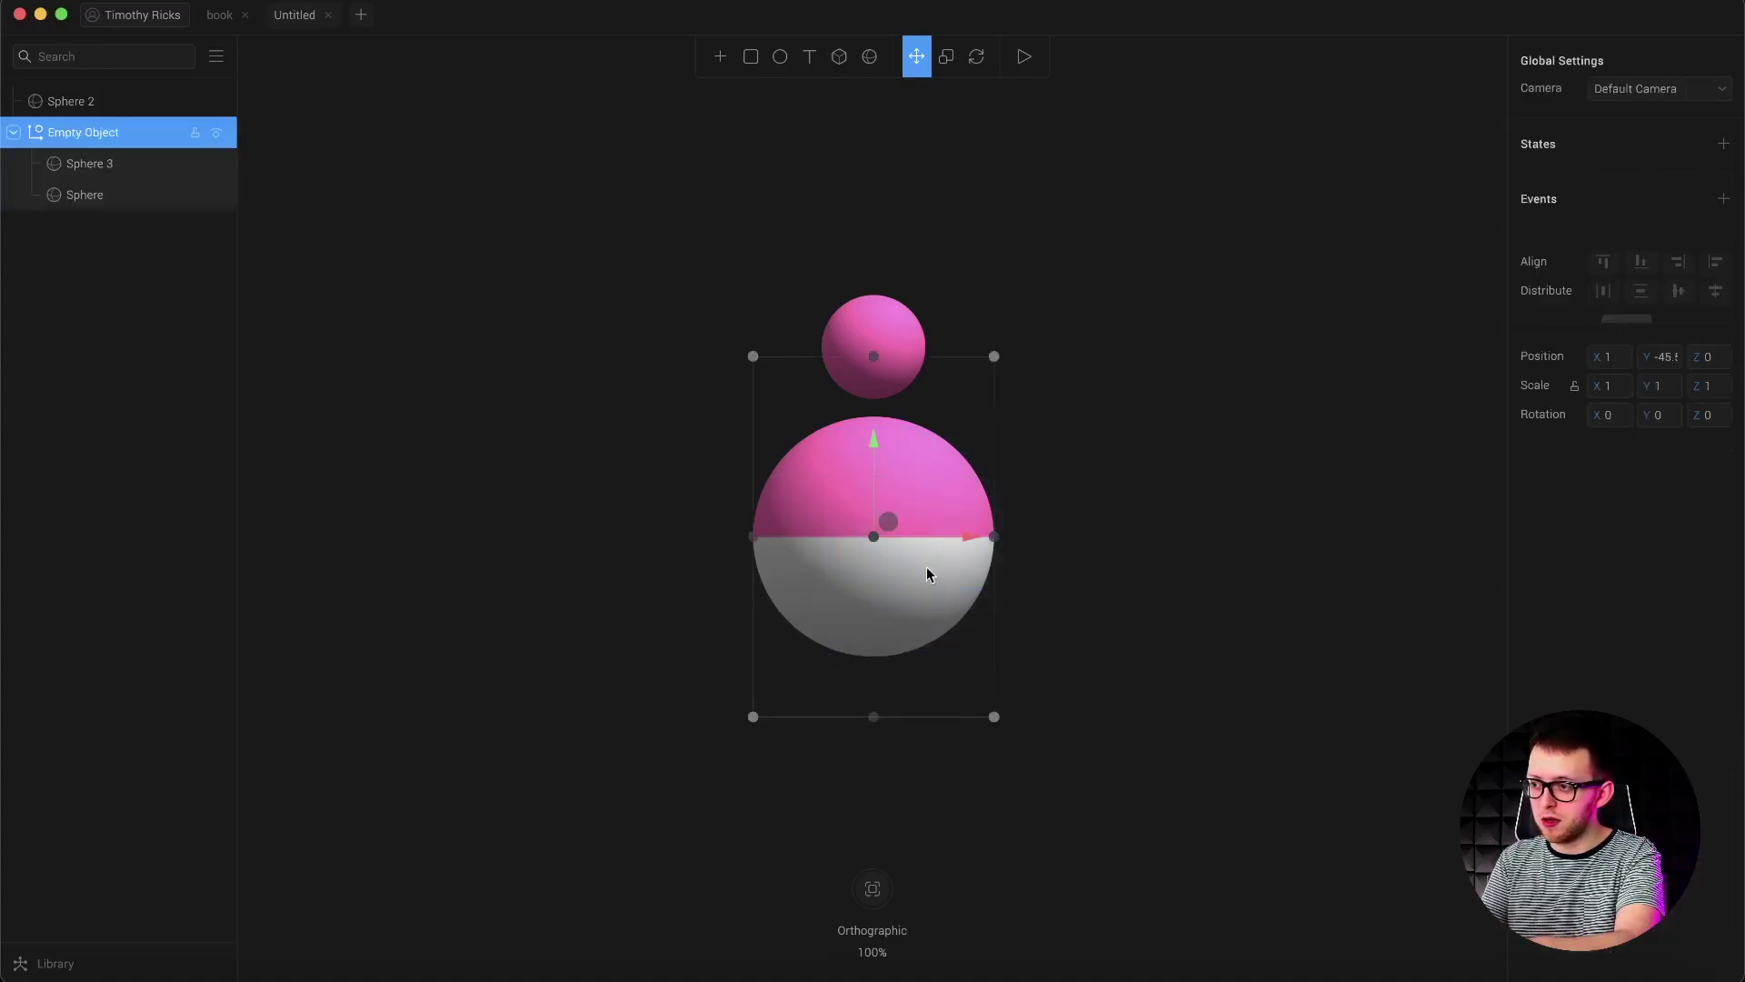
pyautogui.click(975, 58)
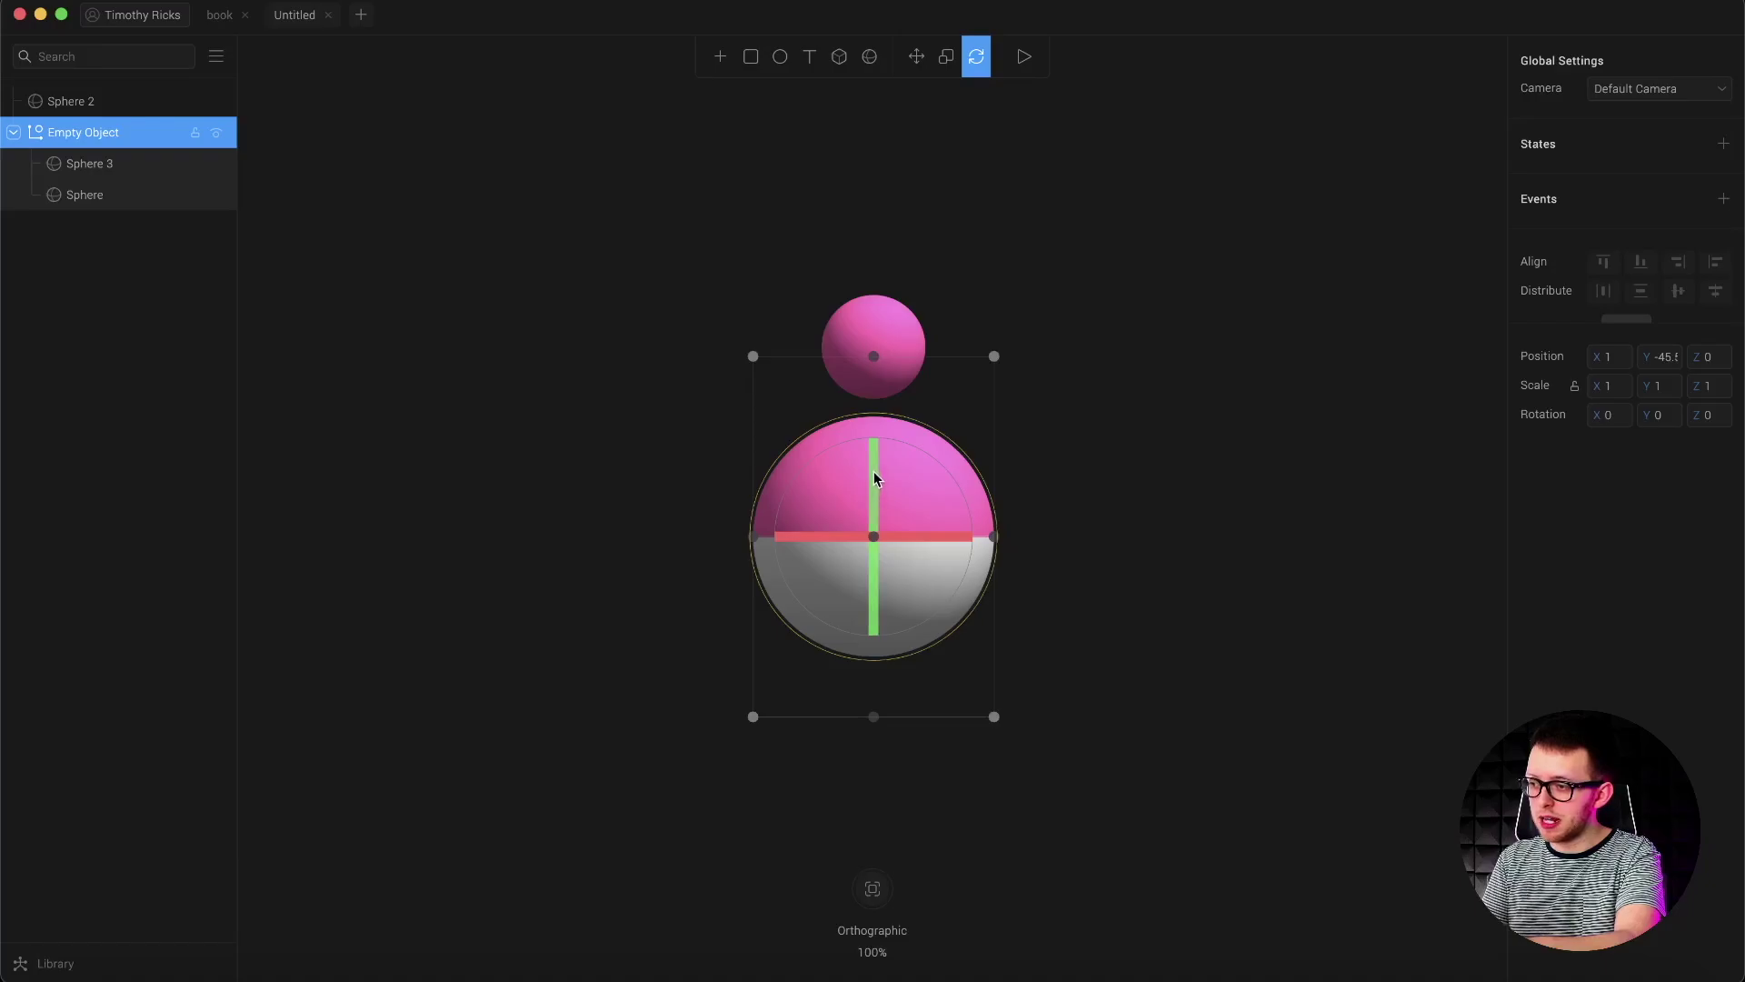
pyautogui.moveTo(874, 491); pyautogui.dragTo(874, 482)
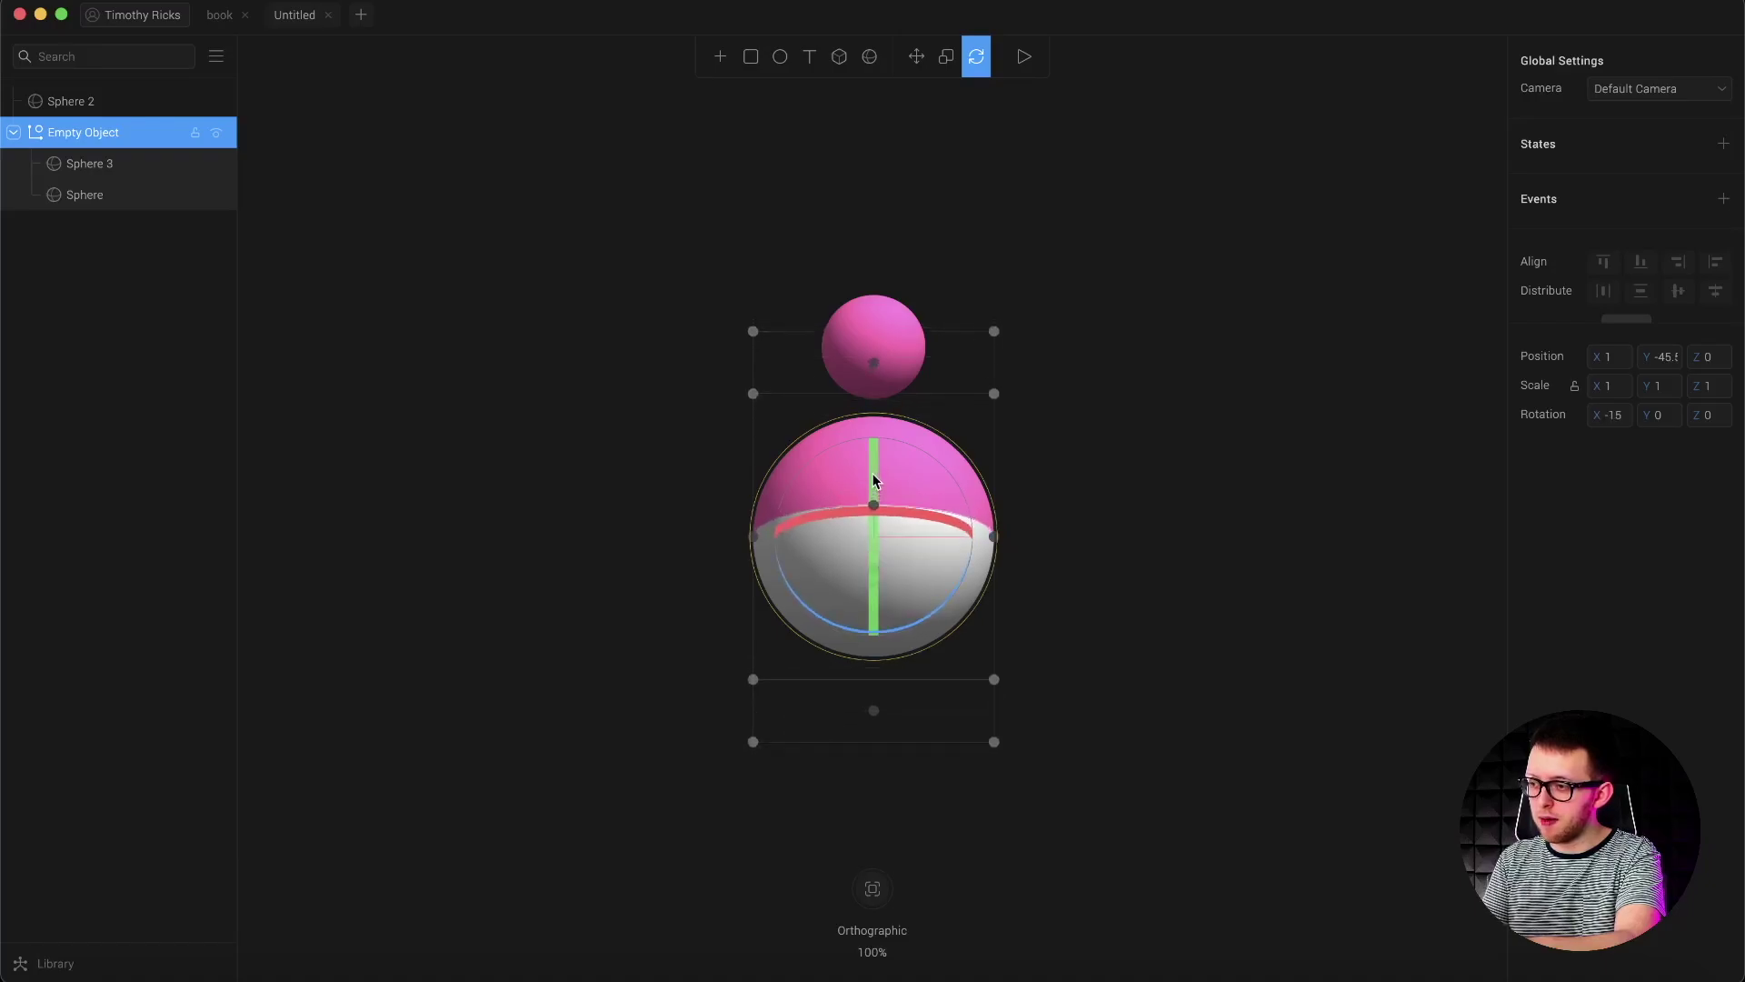
pyautogui.click(1153, 538)
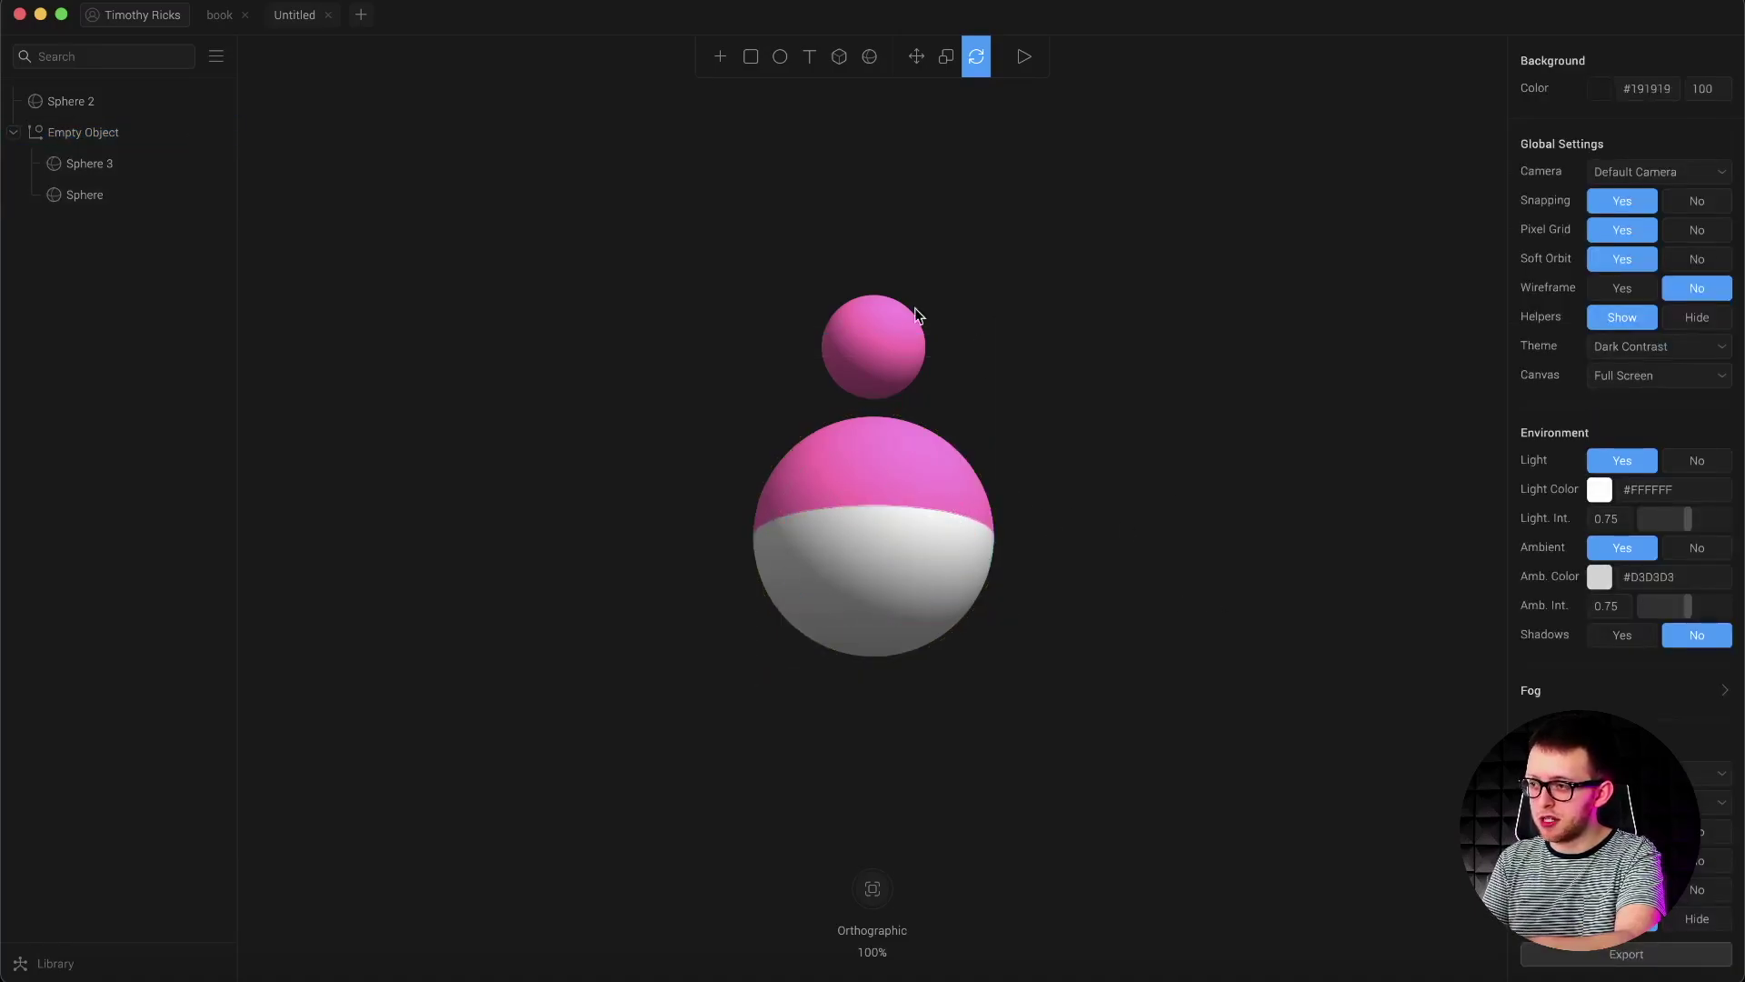
# Shrink the small pink sphere to size 76 and lower it toward the ball.
pyautogui.click(866, 340)
pyautogui.click(917, 58)
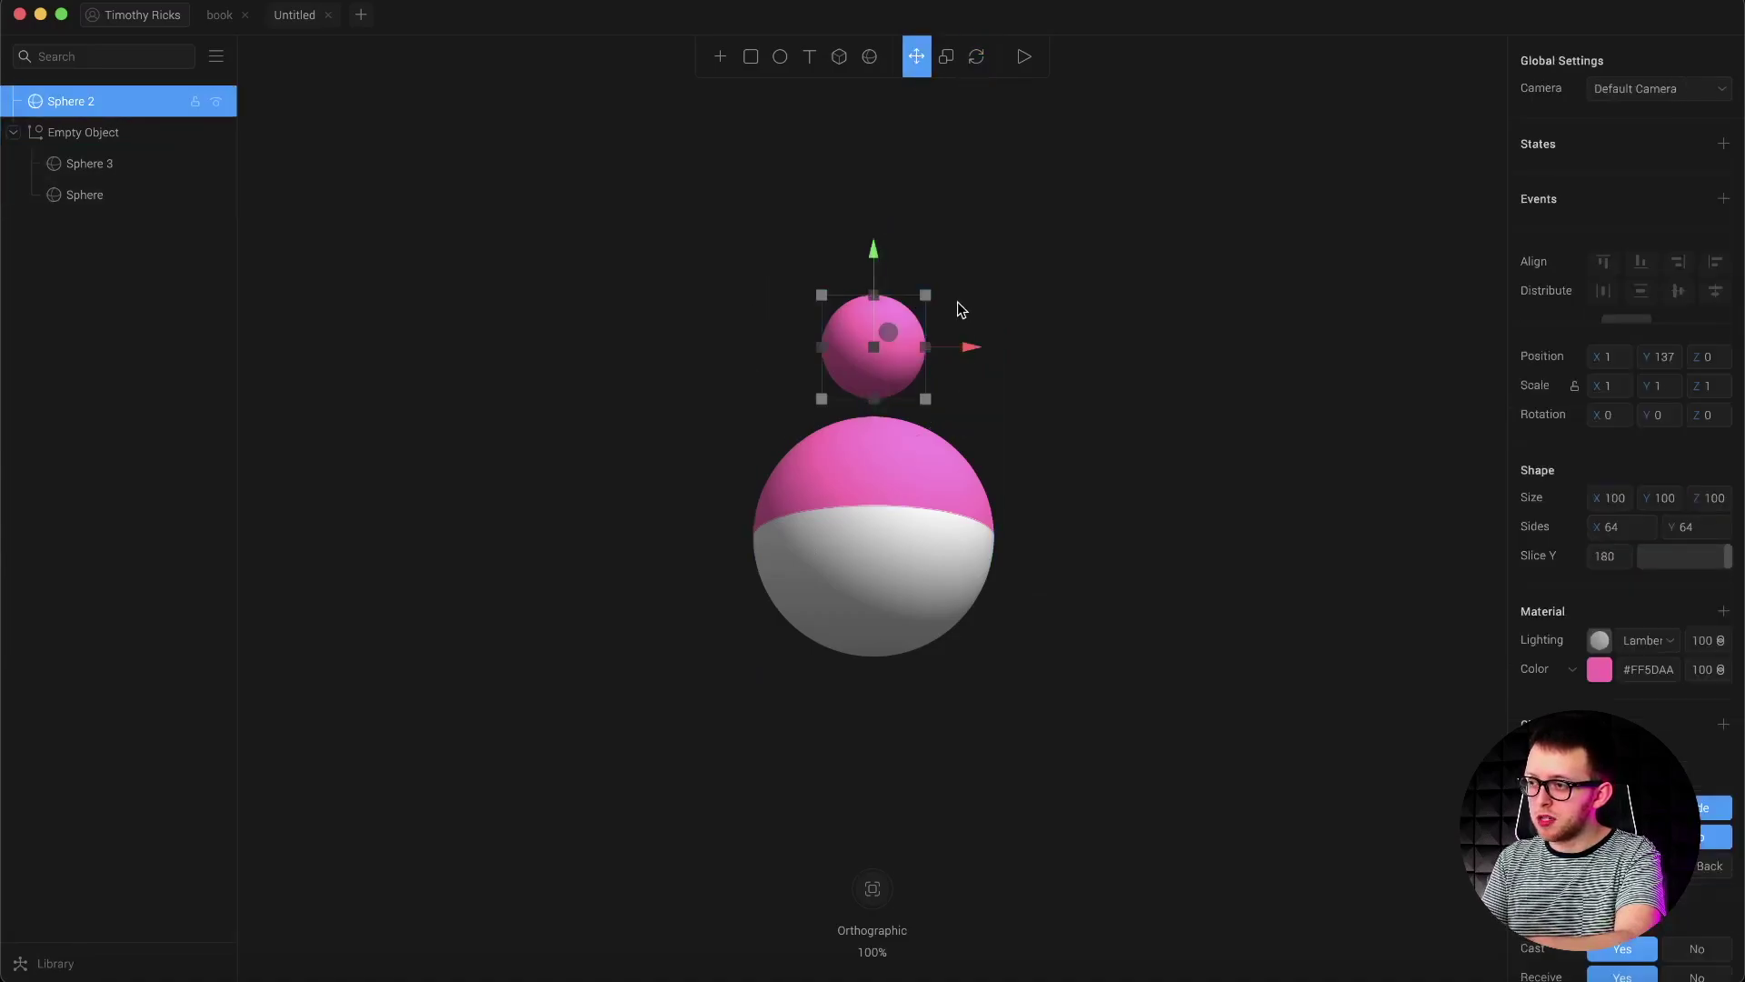
pyautogui.moveTo(926, 296); pyautogui.dragTo(913, 304)
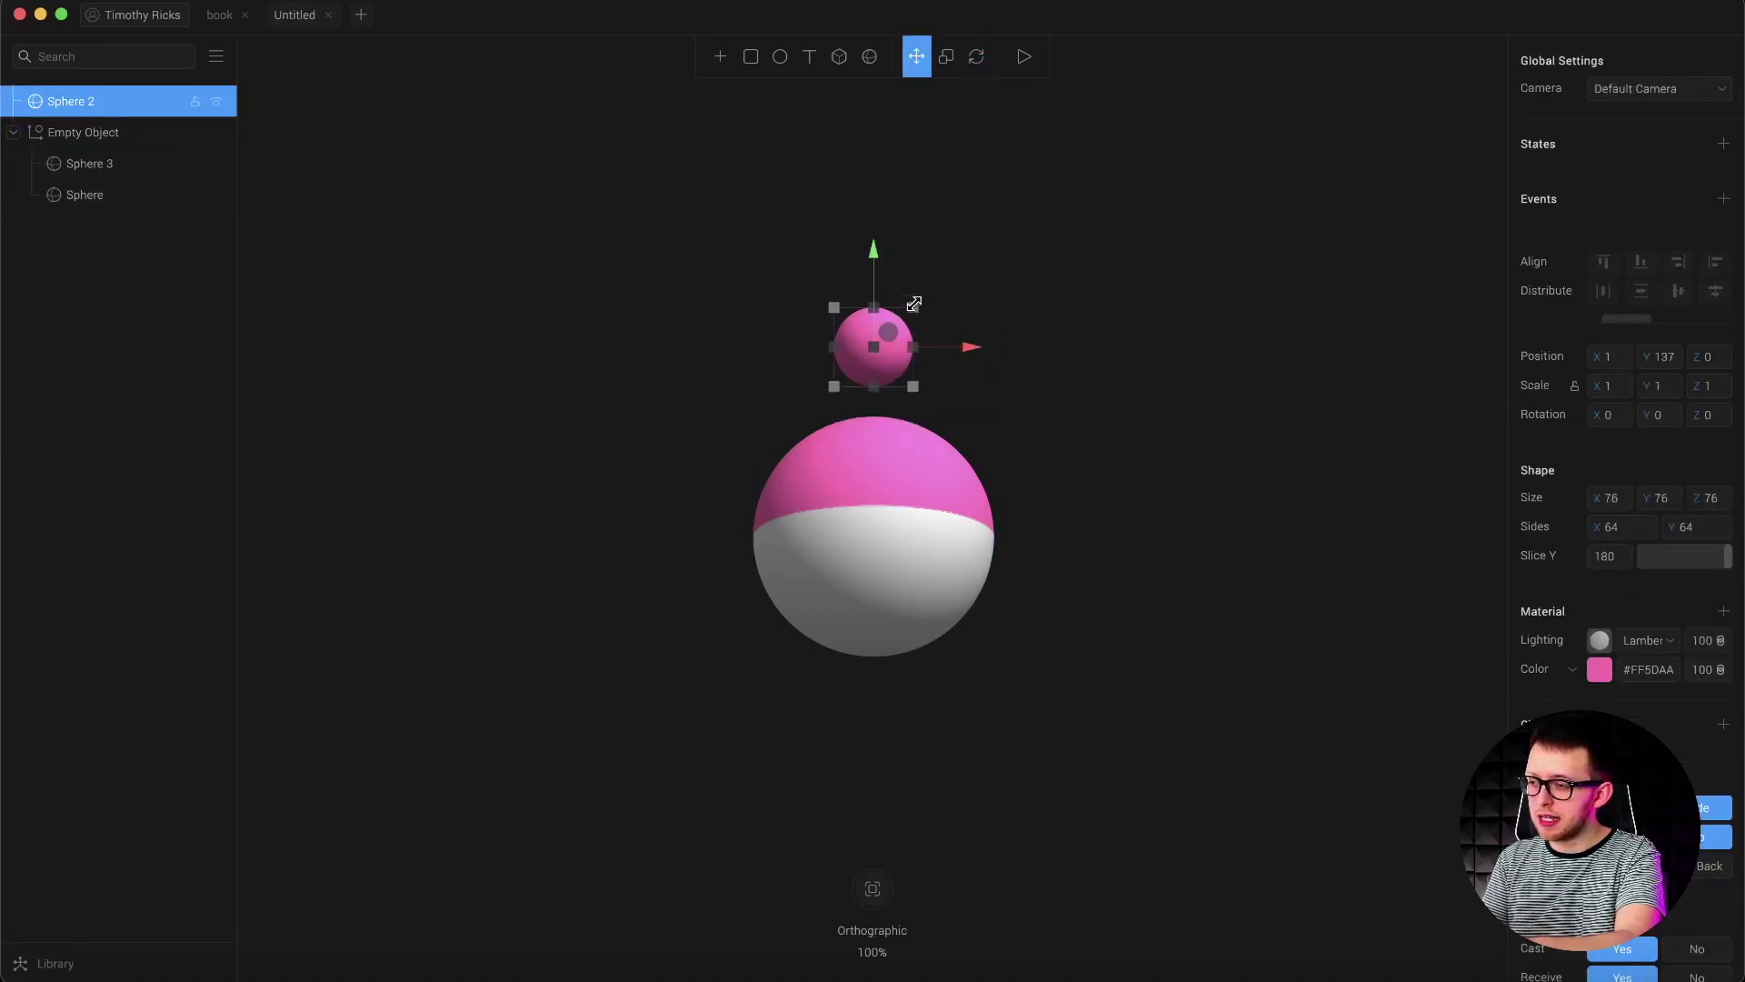
pyautogui.moveTo(876, 247); pyautogui.dragTo(874, 262)
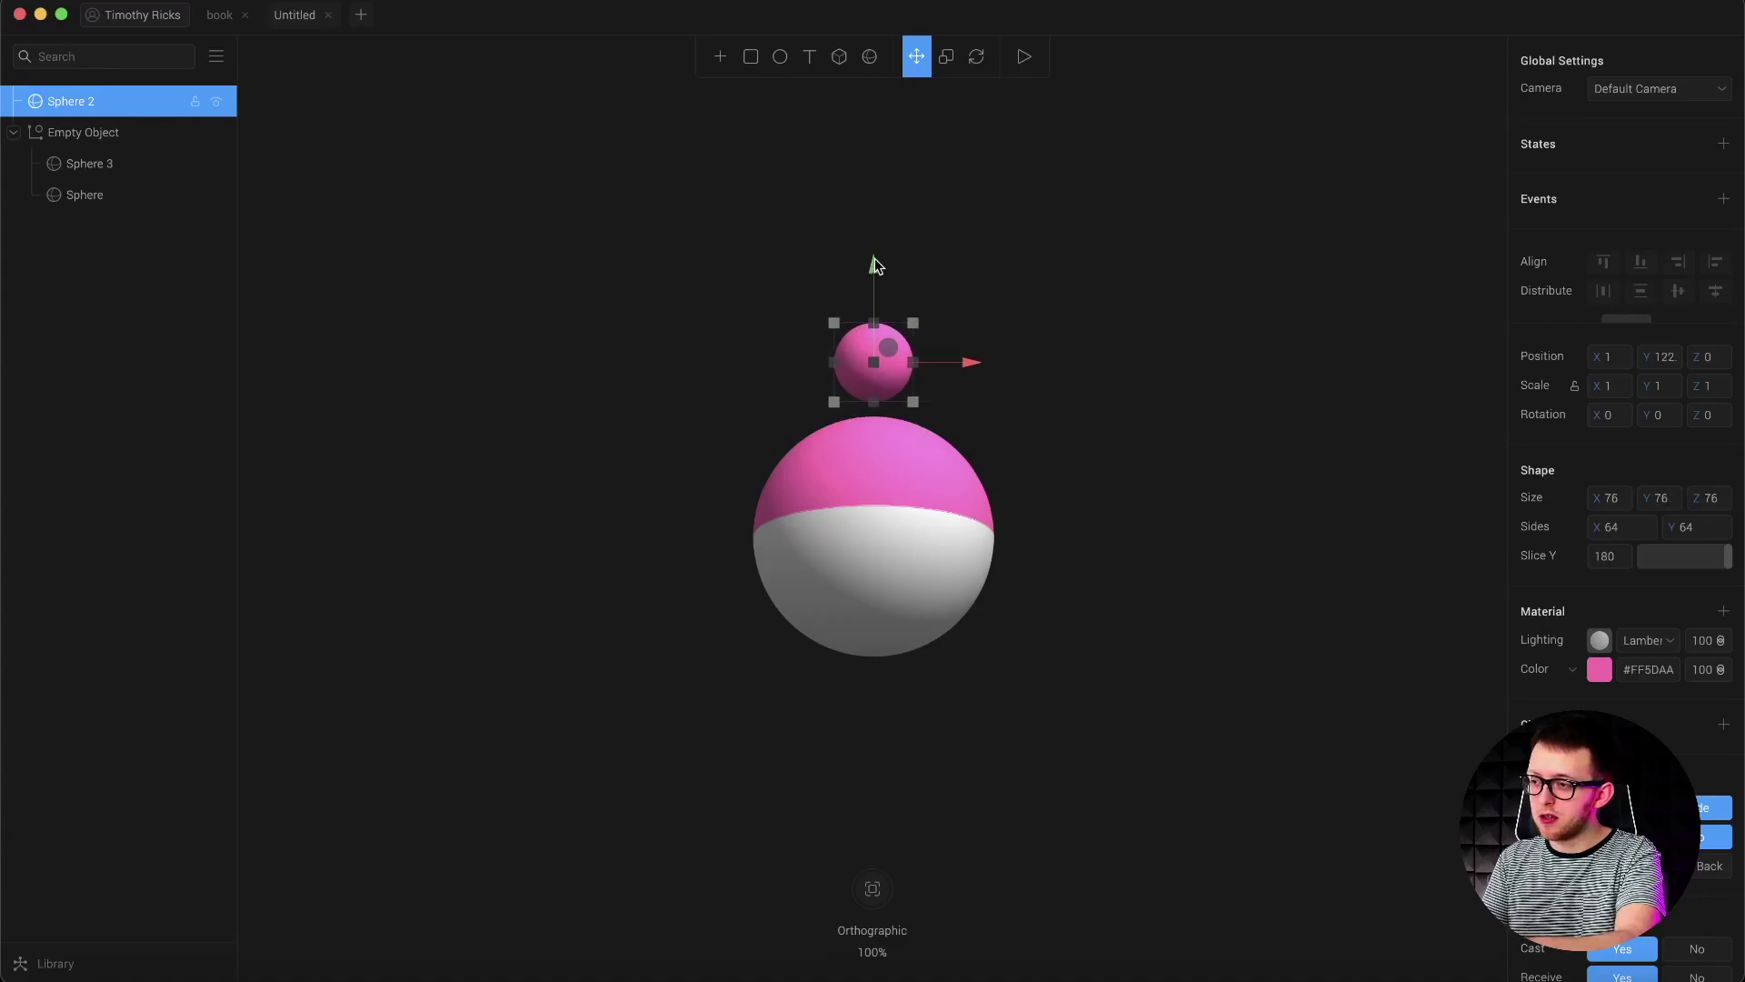
pyautogui.click(748, 252)
pyautogui.click(720, 56)
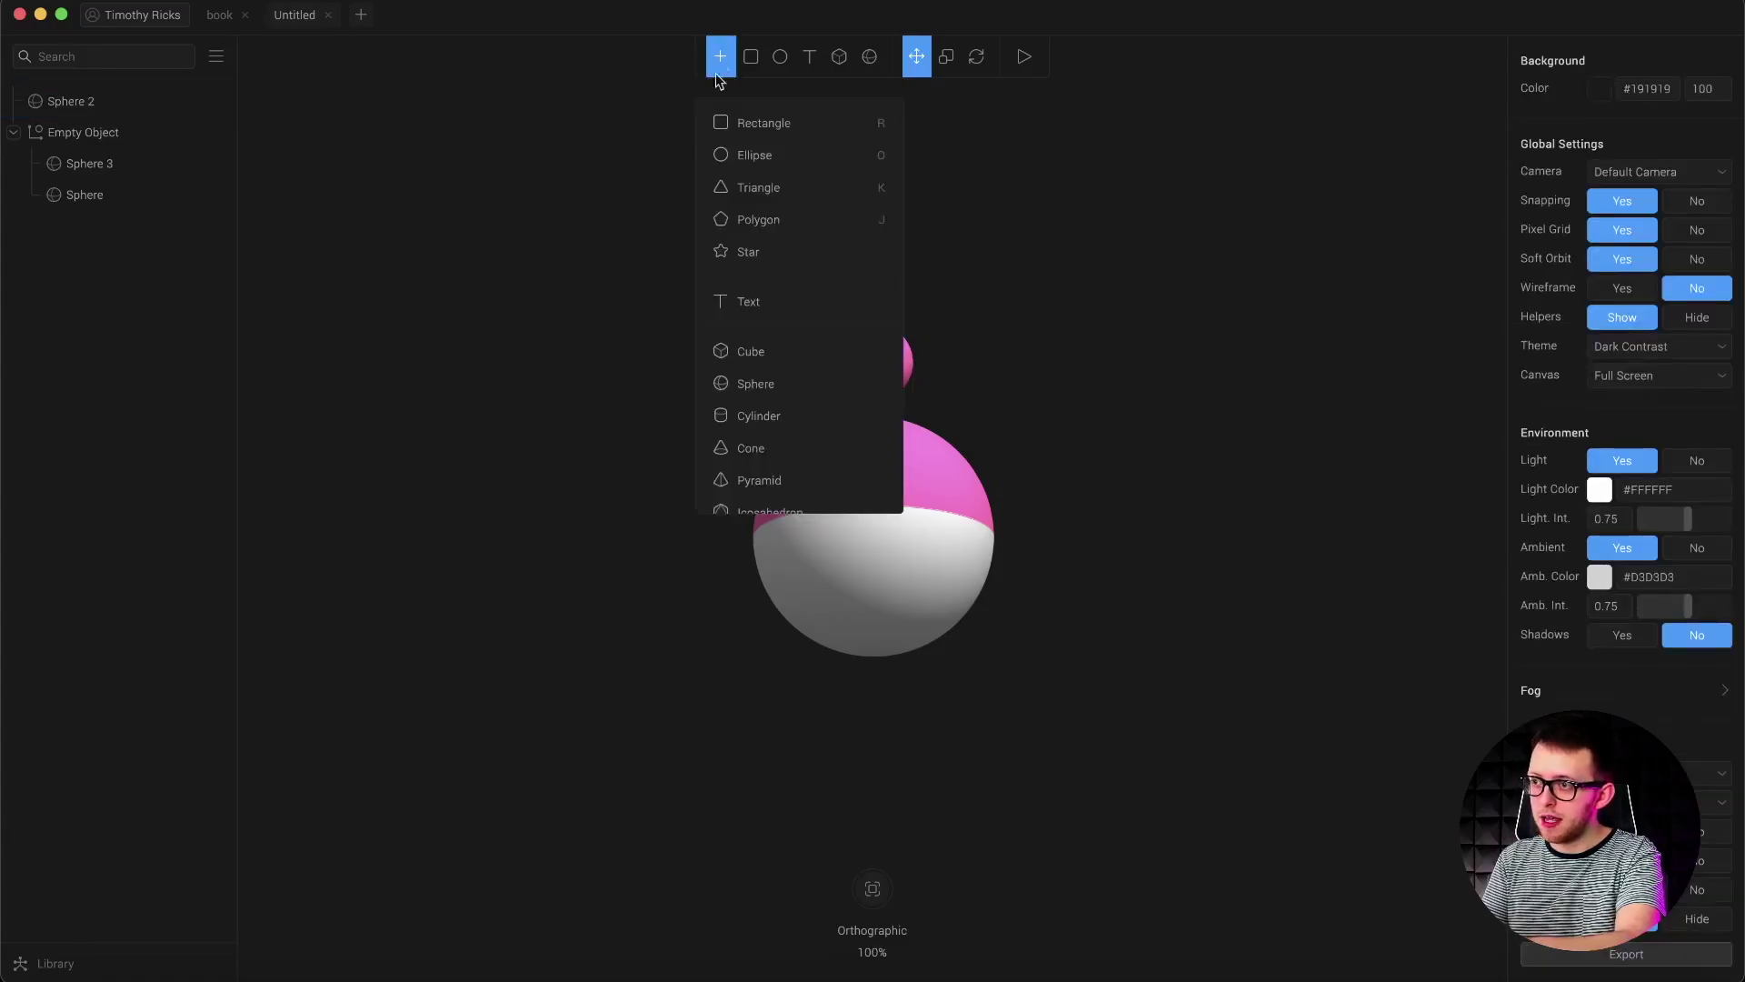
# Place a Cone beside the ball, discarding a Triangle added by mistake.
pyautogui.click(763, 188)
pyautogui.click(1135, 572)
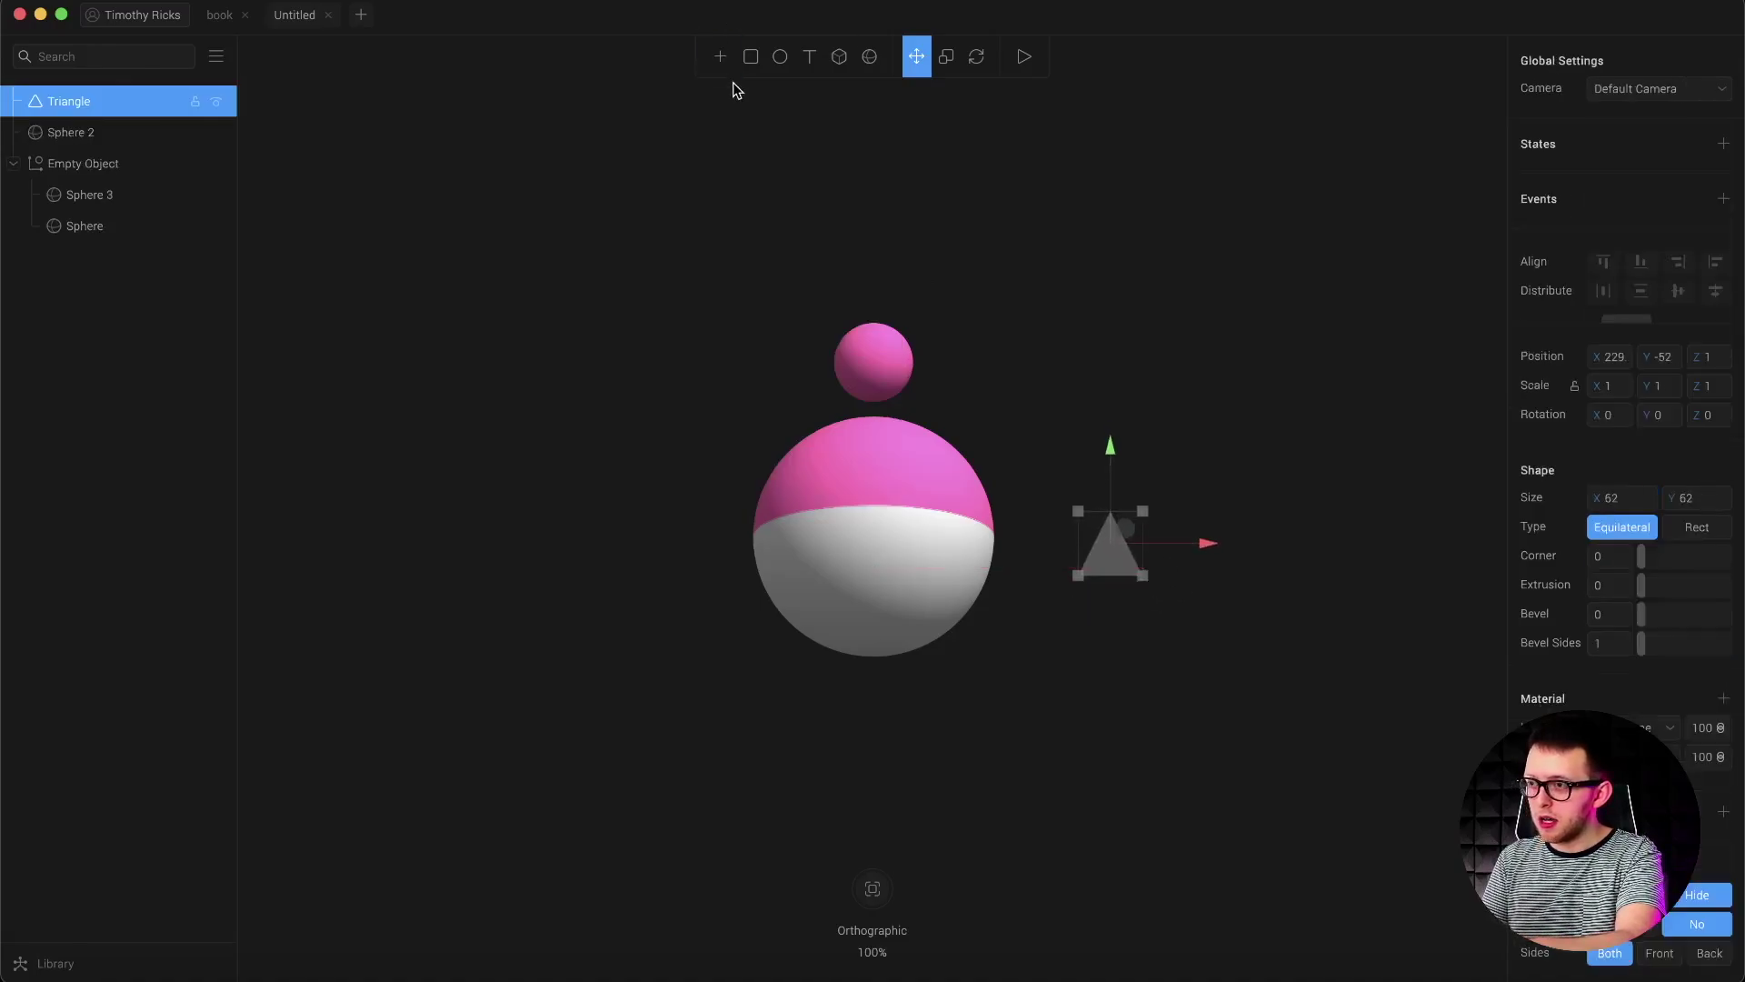
pyautogui.click(720, 58)
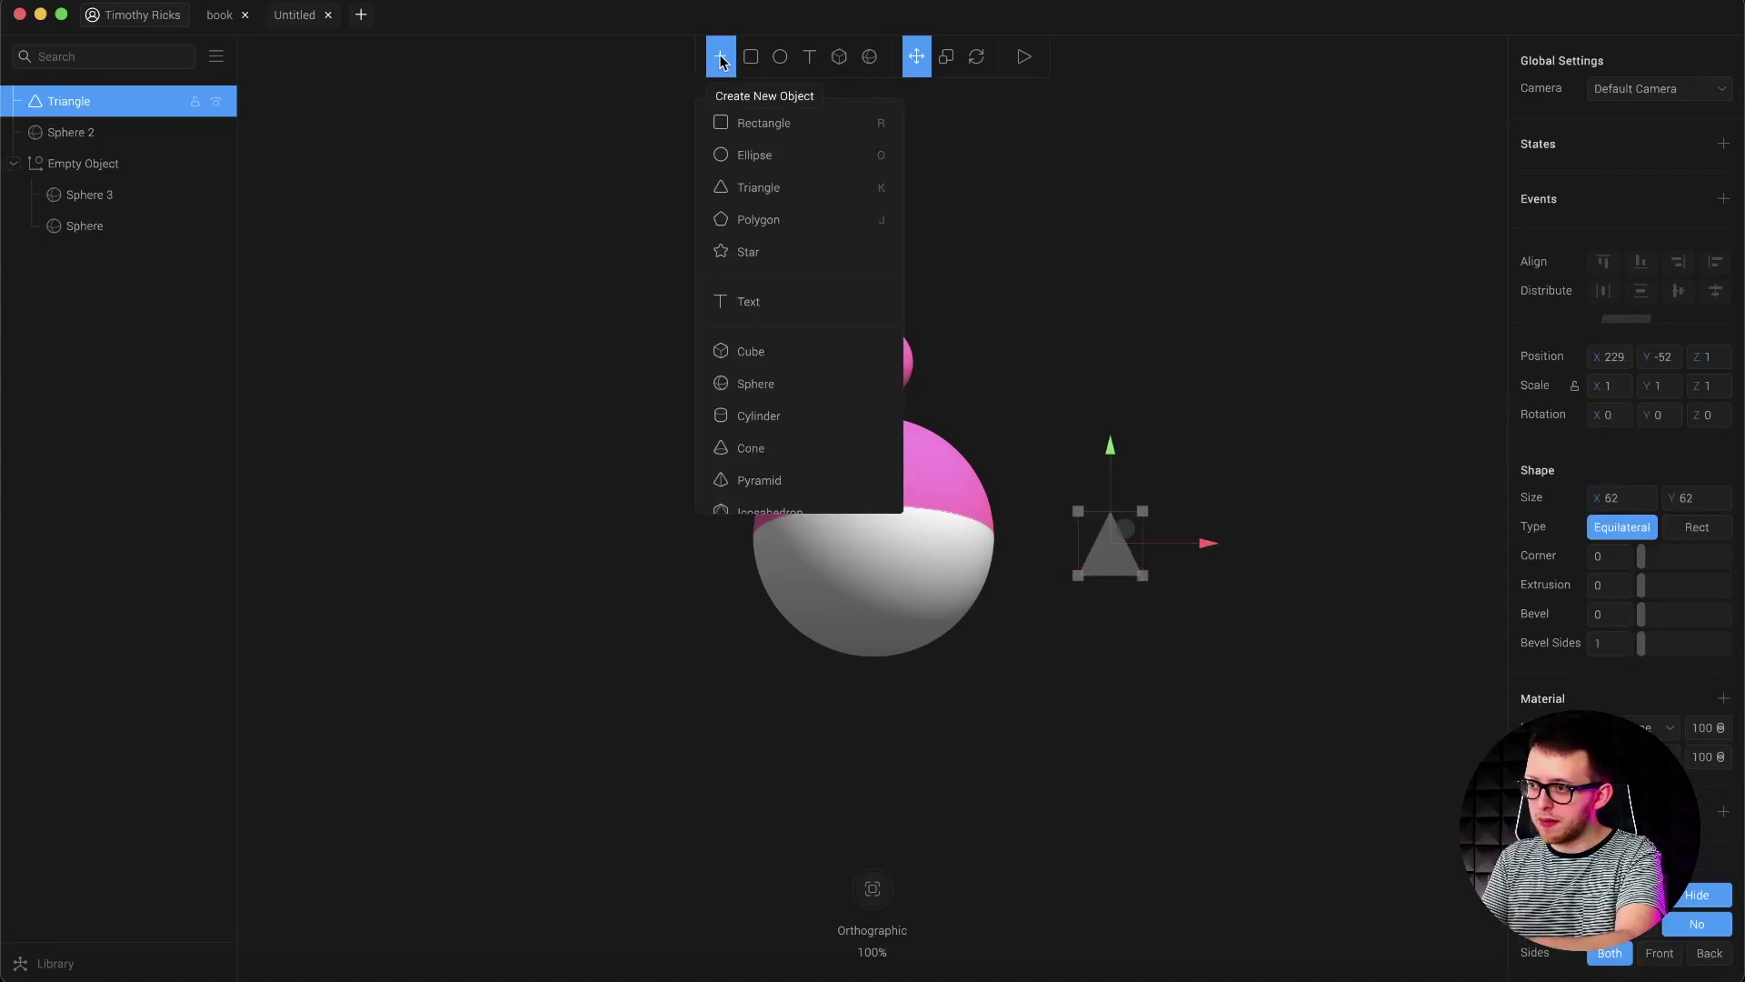
pyautogui.click(721, 60)
pyautogui.press('Delete')
pyautogui.click(720, 60)
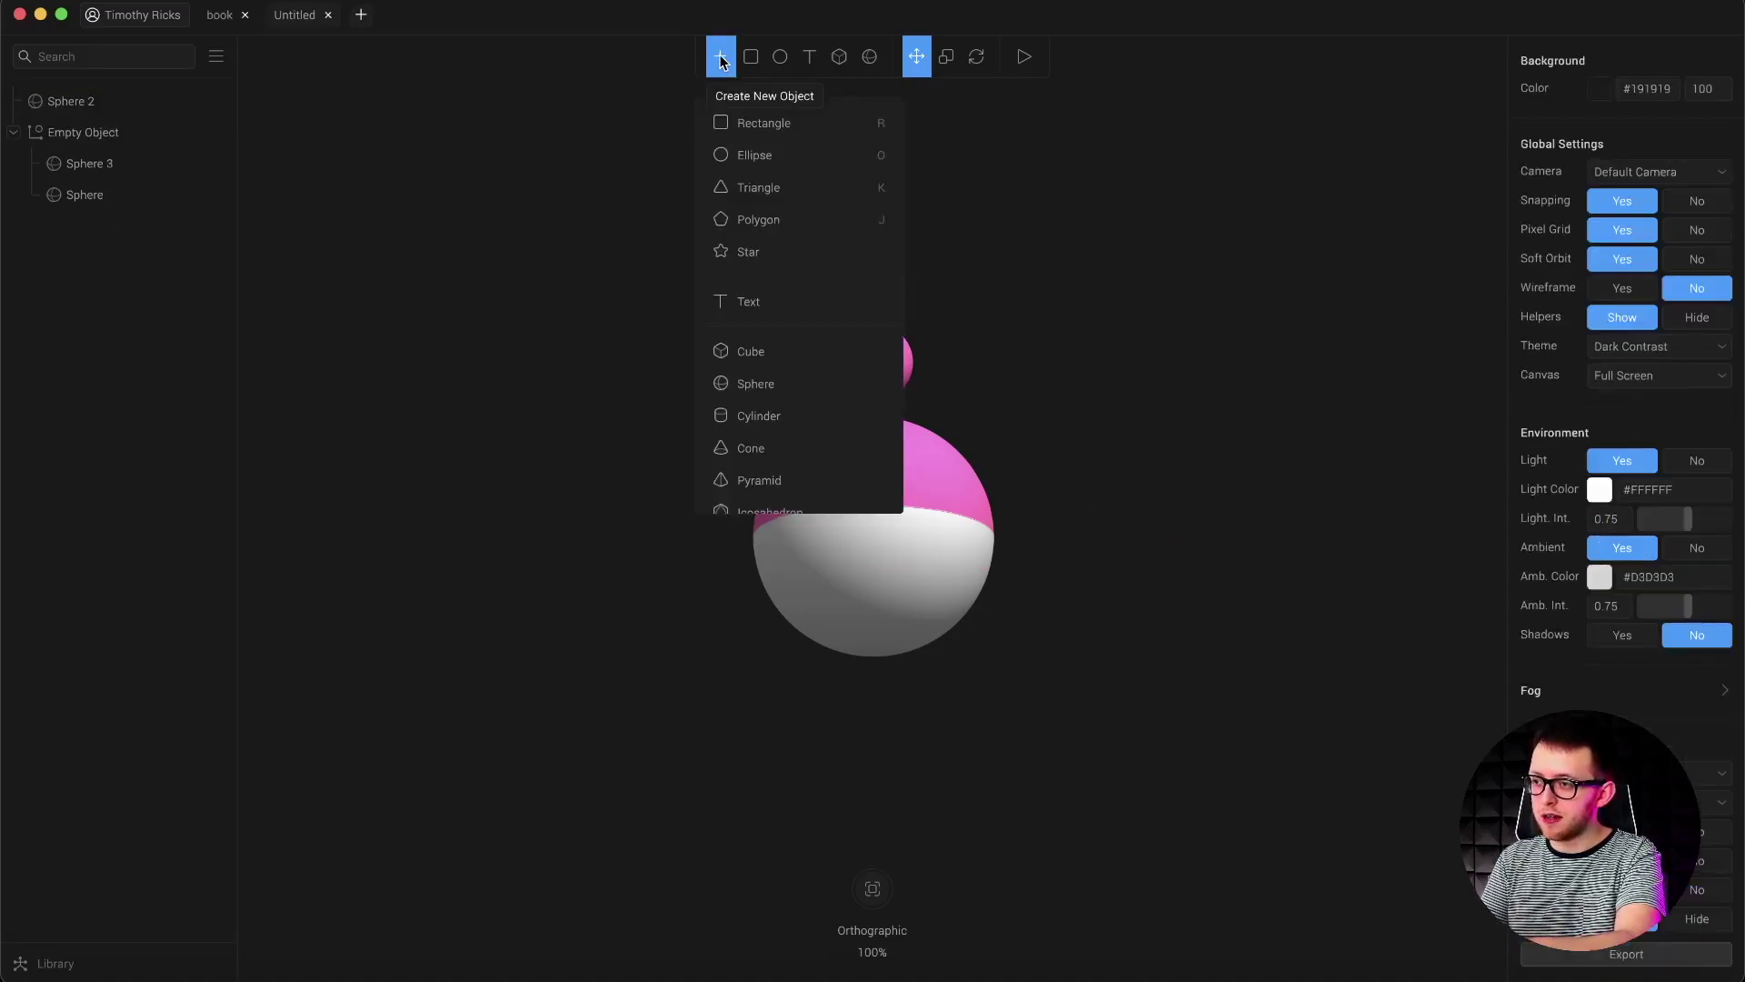
pyautogui.click(1185, 500)
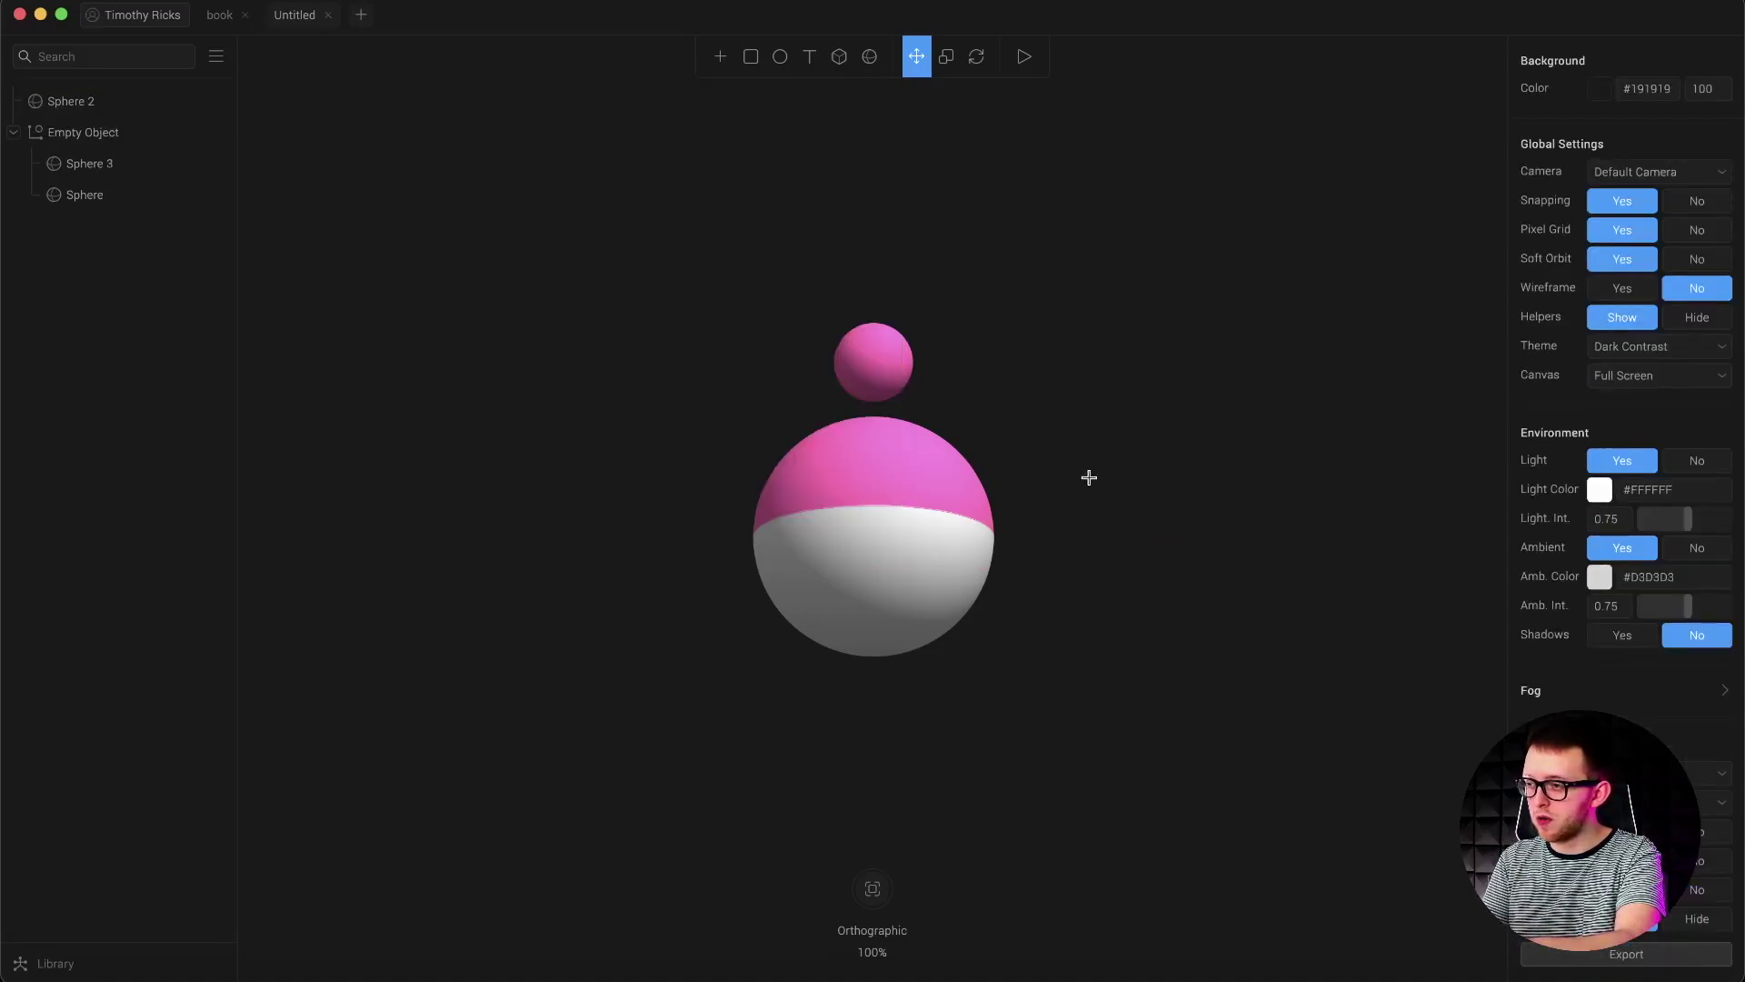
pyautogui.click(1129, 535)
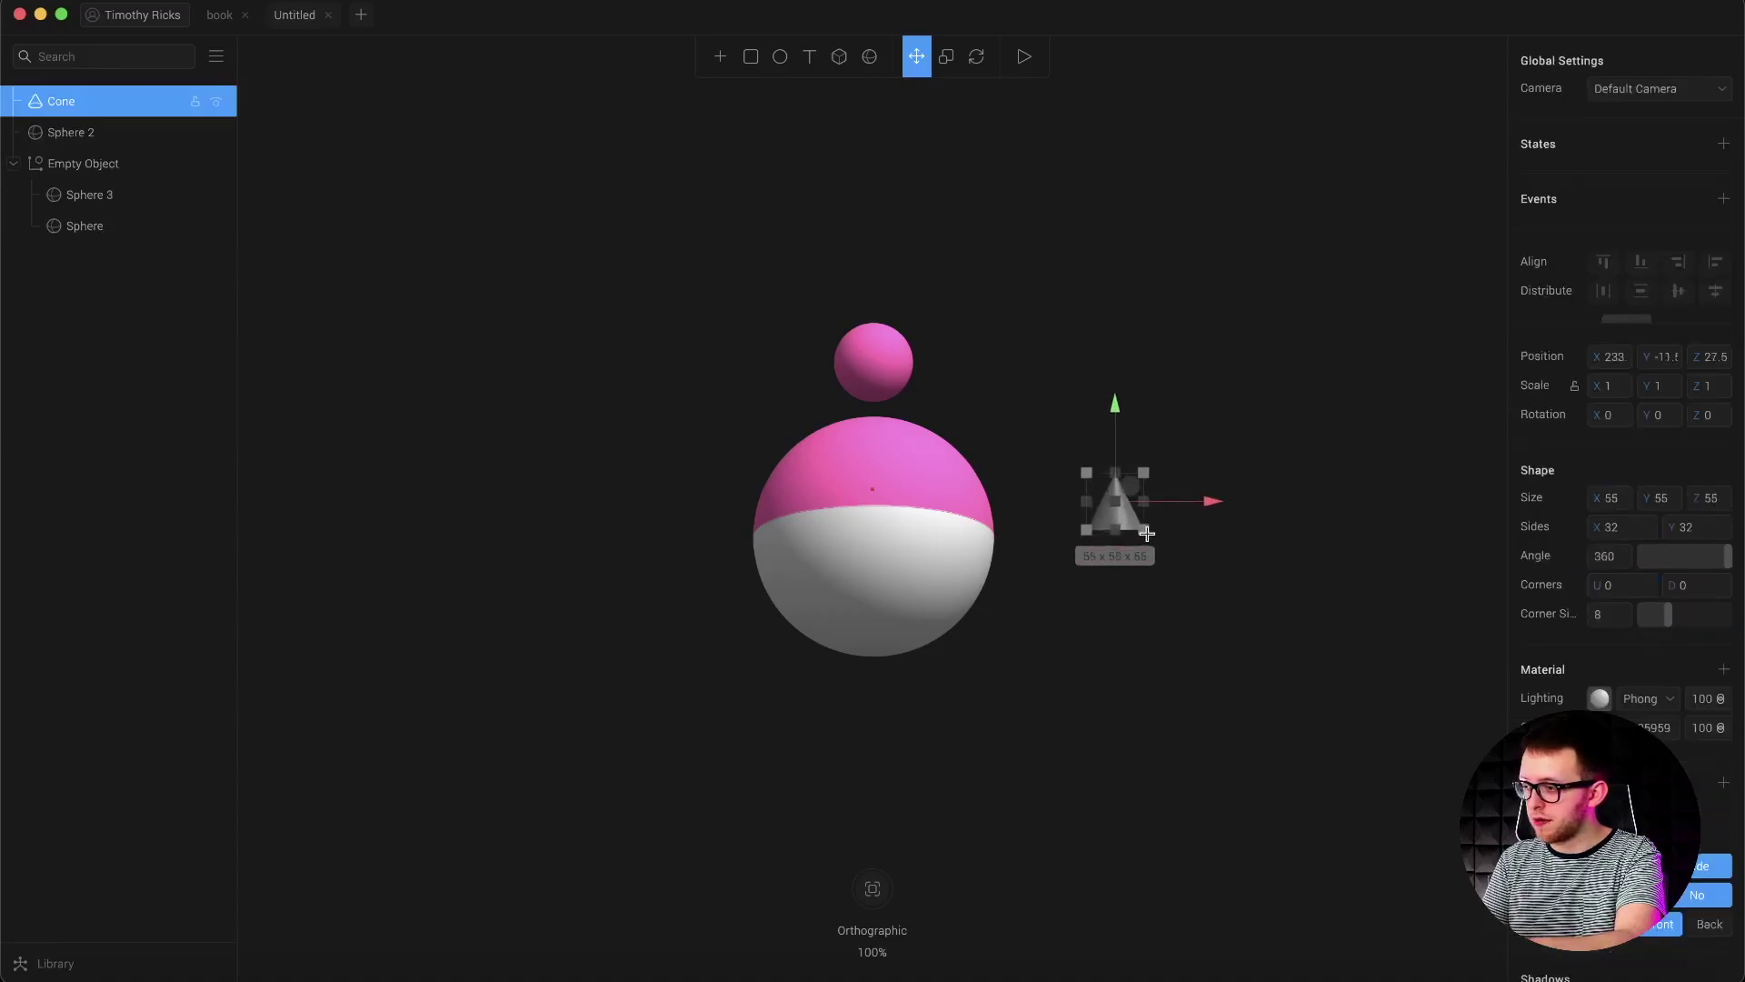
# Round the cone's top and bottom corners (Corners U and D) to 11.
pyautogui.click(1609, 585)
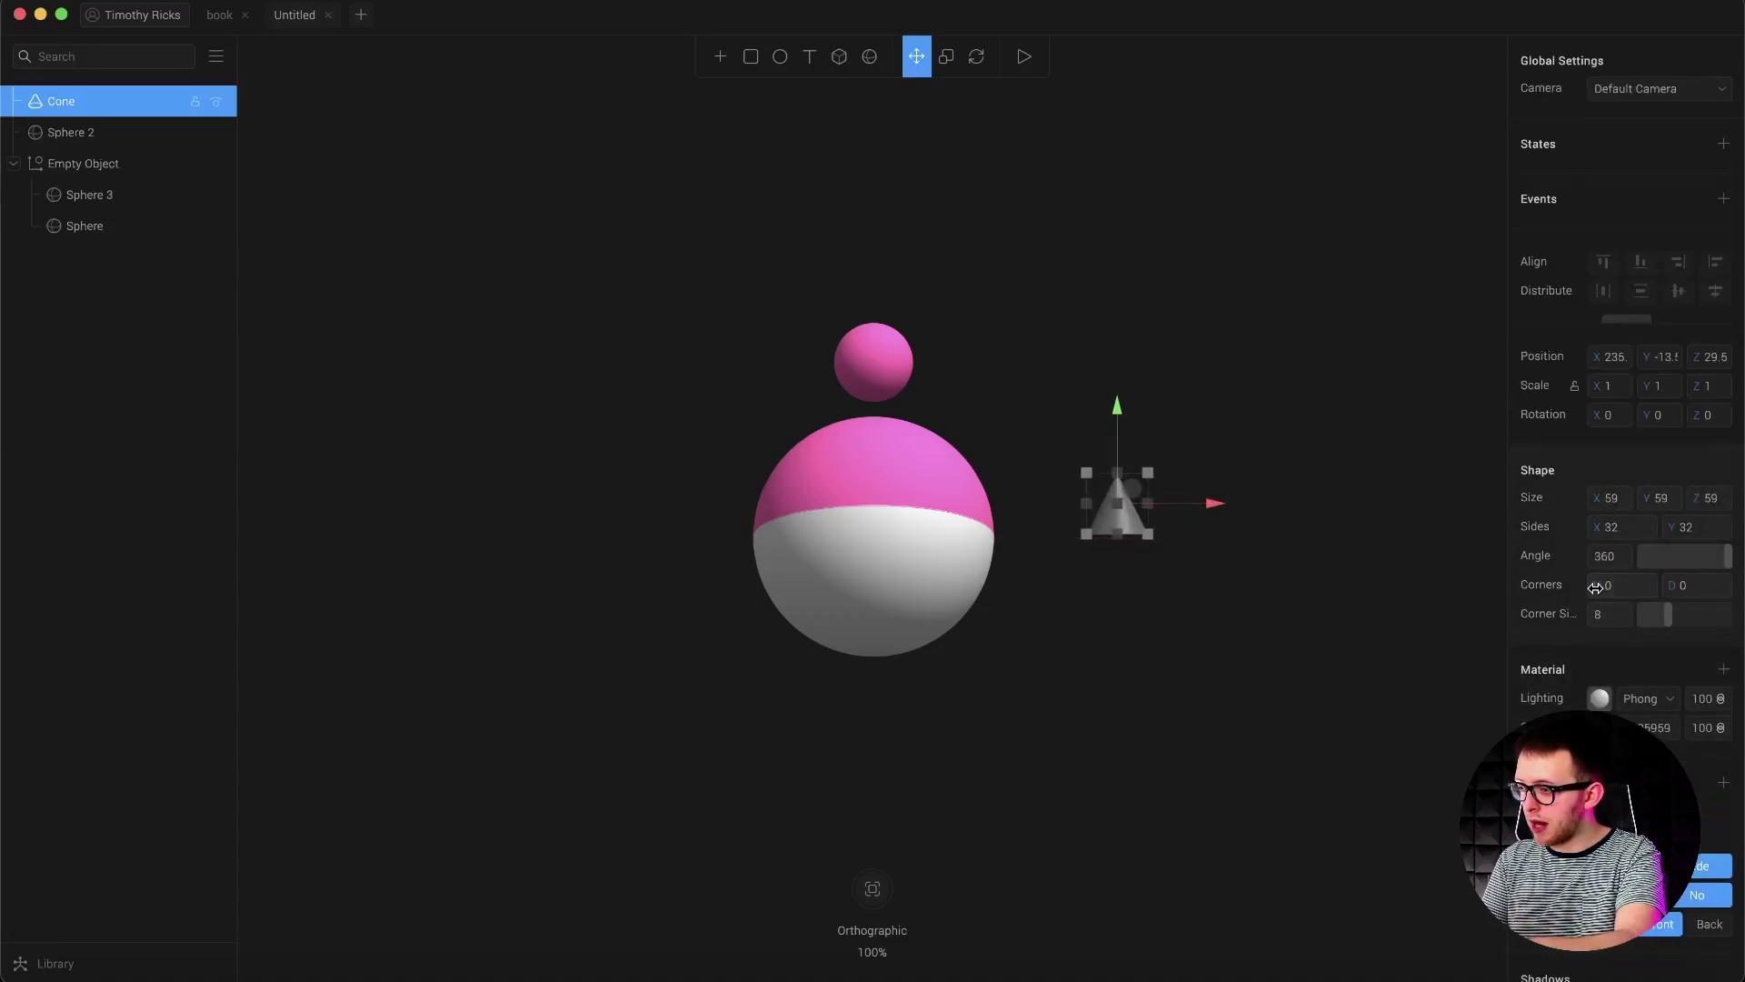
pyautogui.write('26')
pyautogui.press('BackSpace')
pyautogui.press('BackSpace')
pyautogui.write('7')
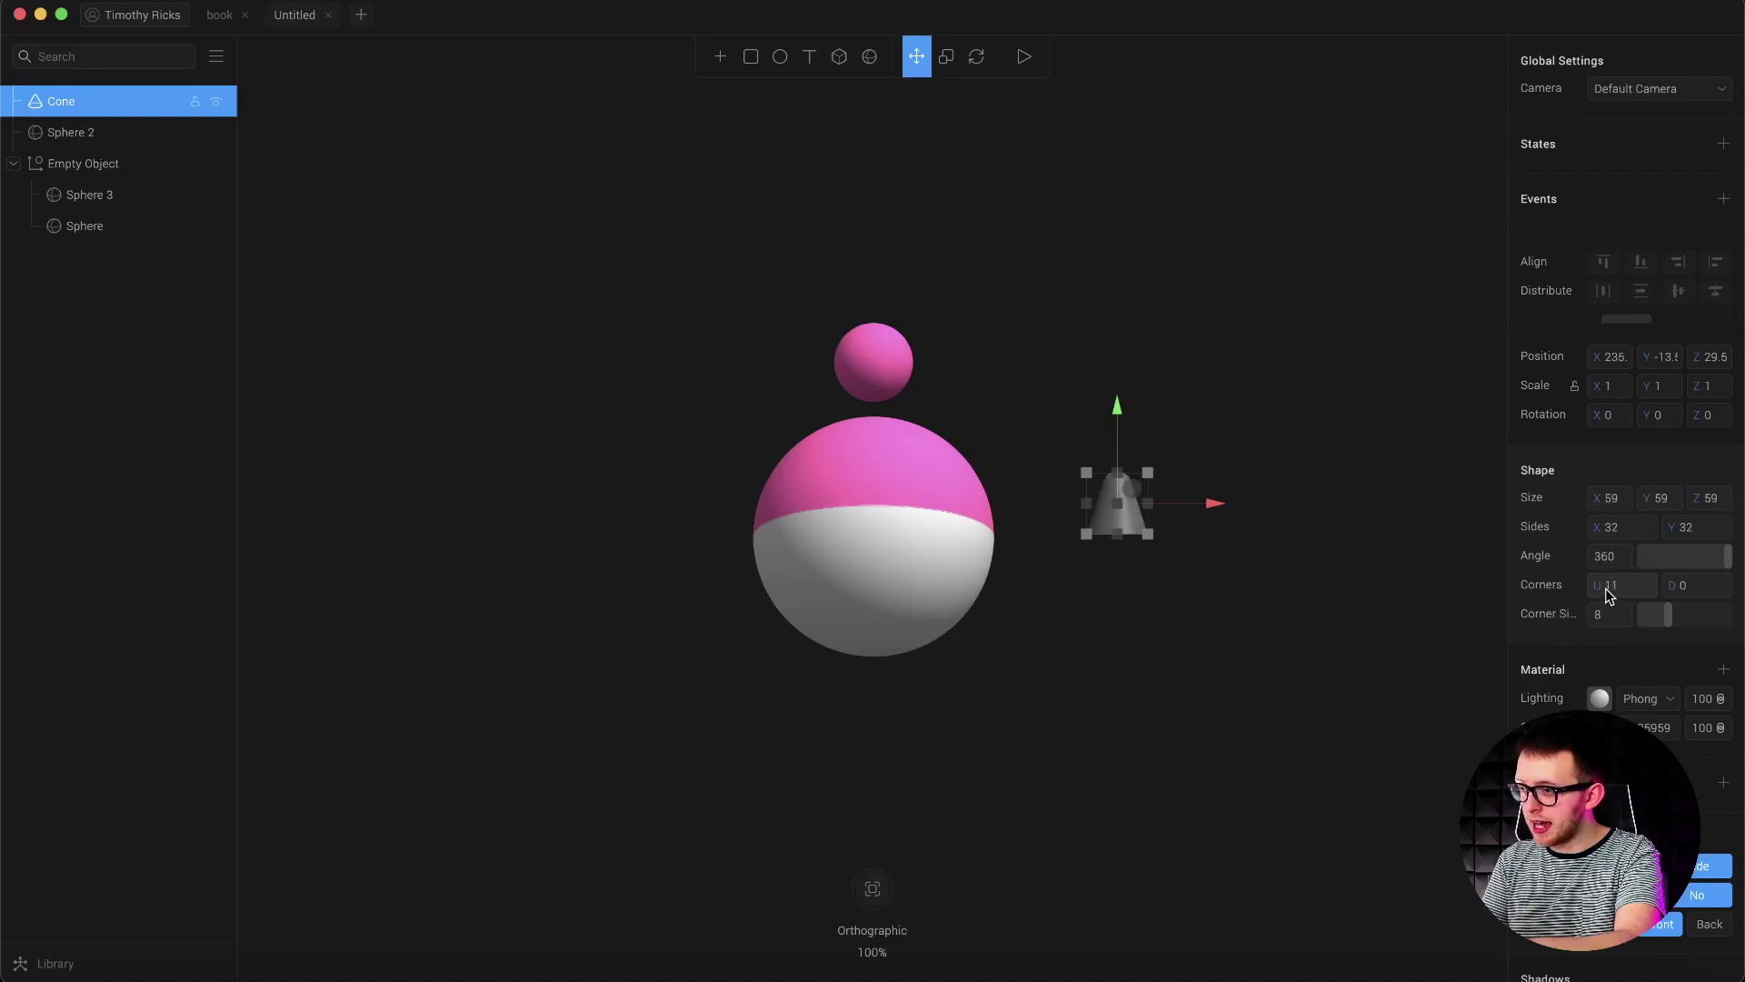
pyautogui.moveTo(1669, 588); pyautogui.dragTo(1683, 596)
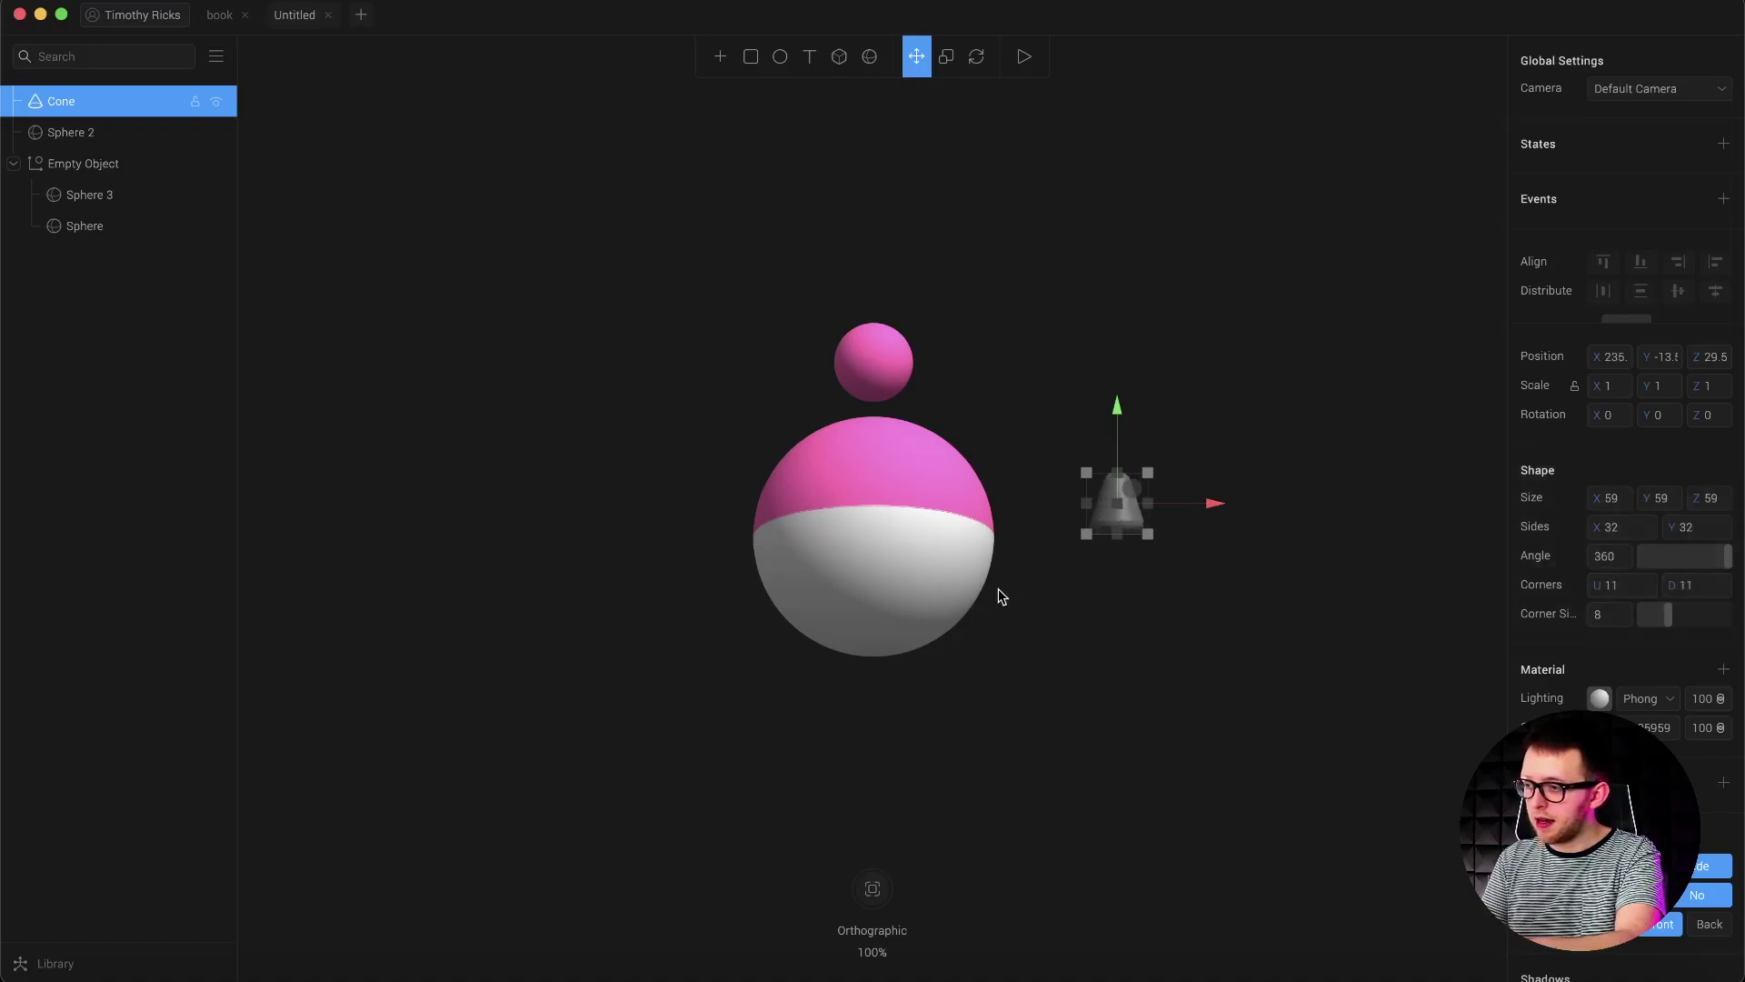
pyautogui.click(869, 344)
pyautogui.rightClick(869, 346)
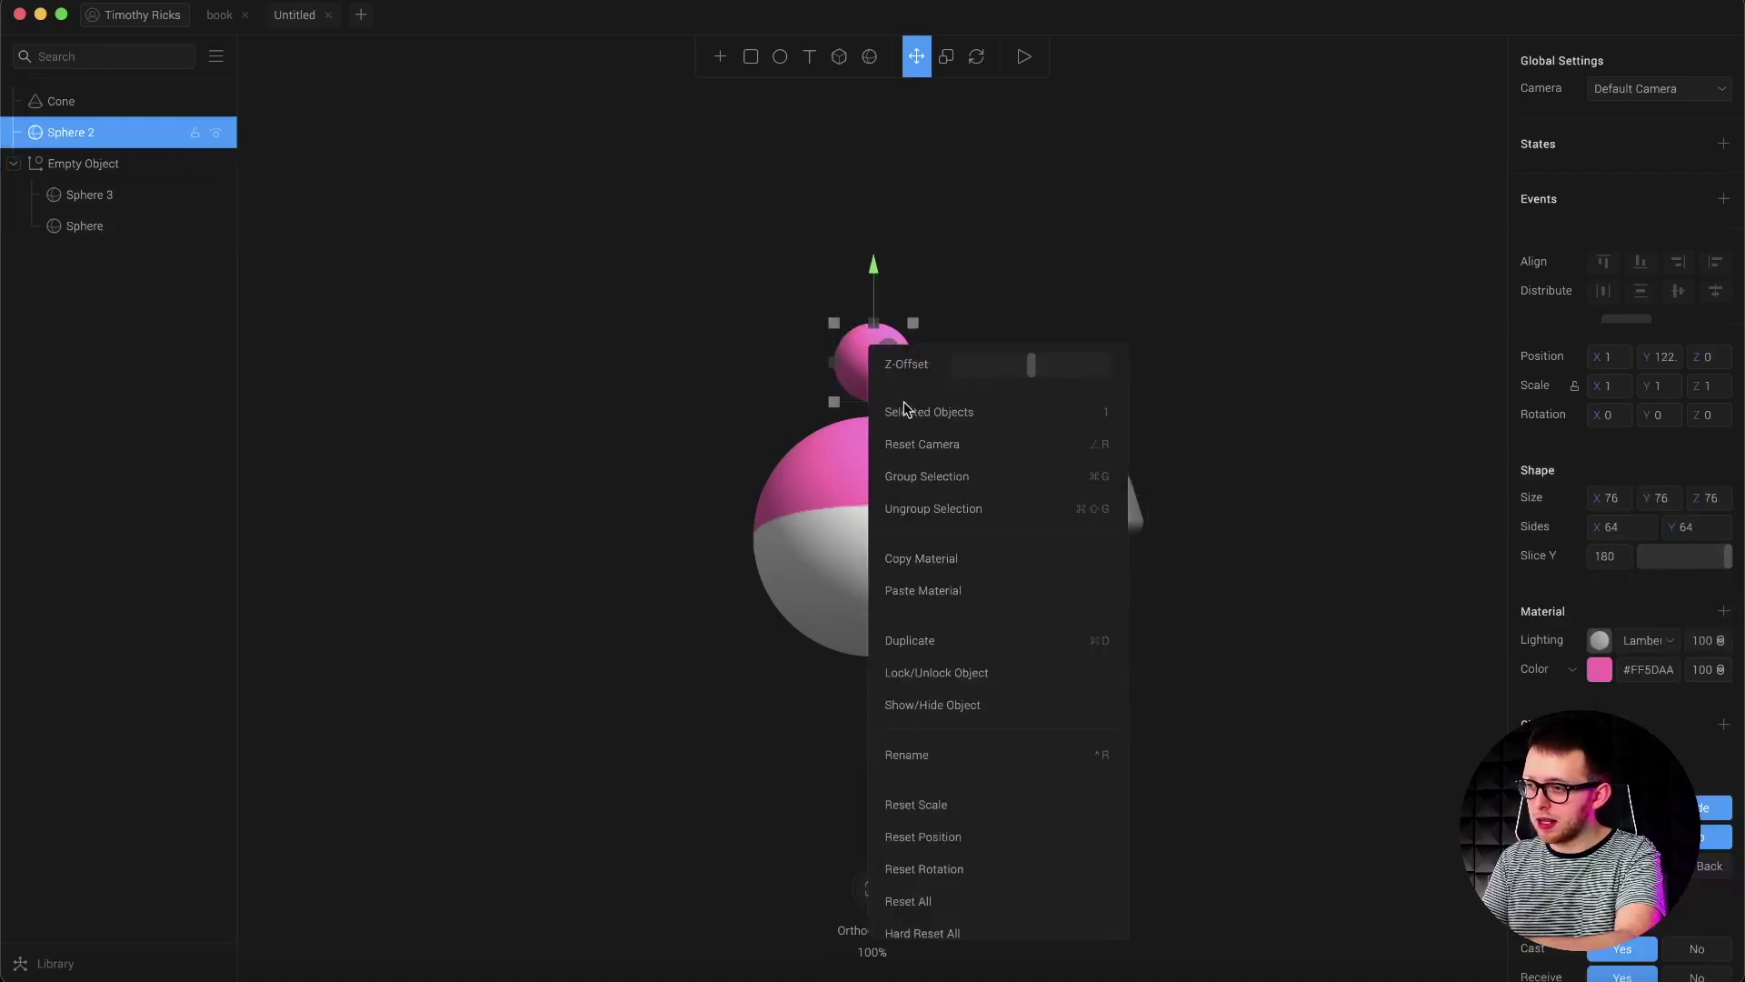
# Copy Sphere 2's pink material and paste it onto the cone.
pyautogui.click(946, 558)
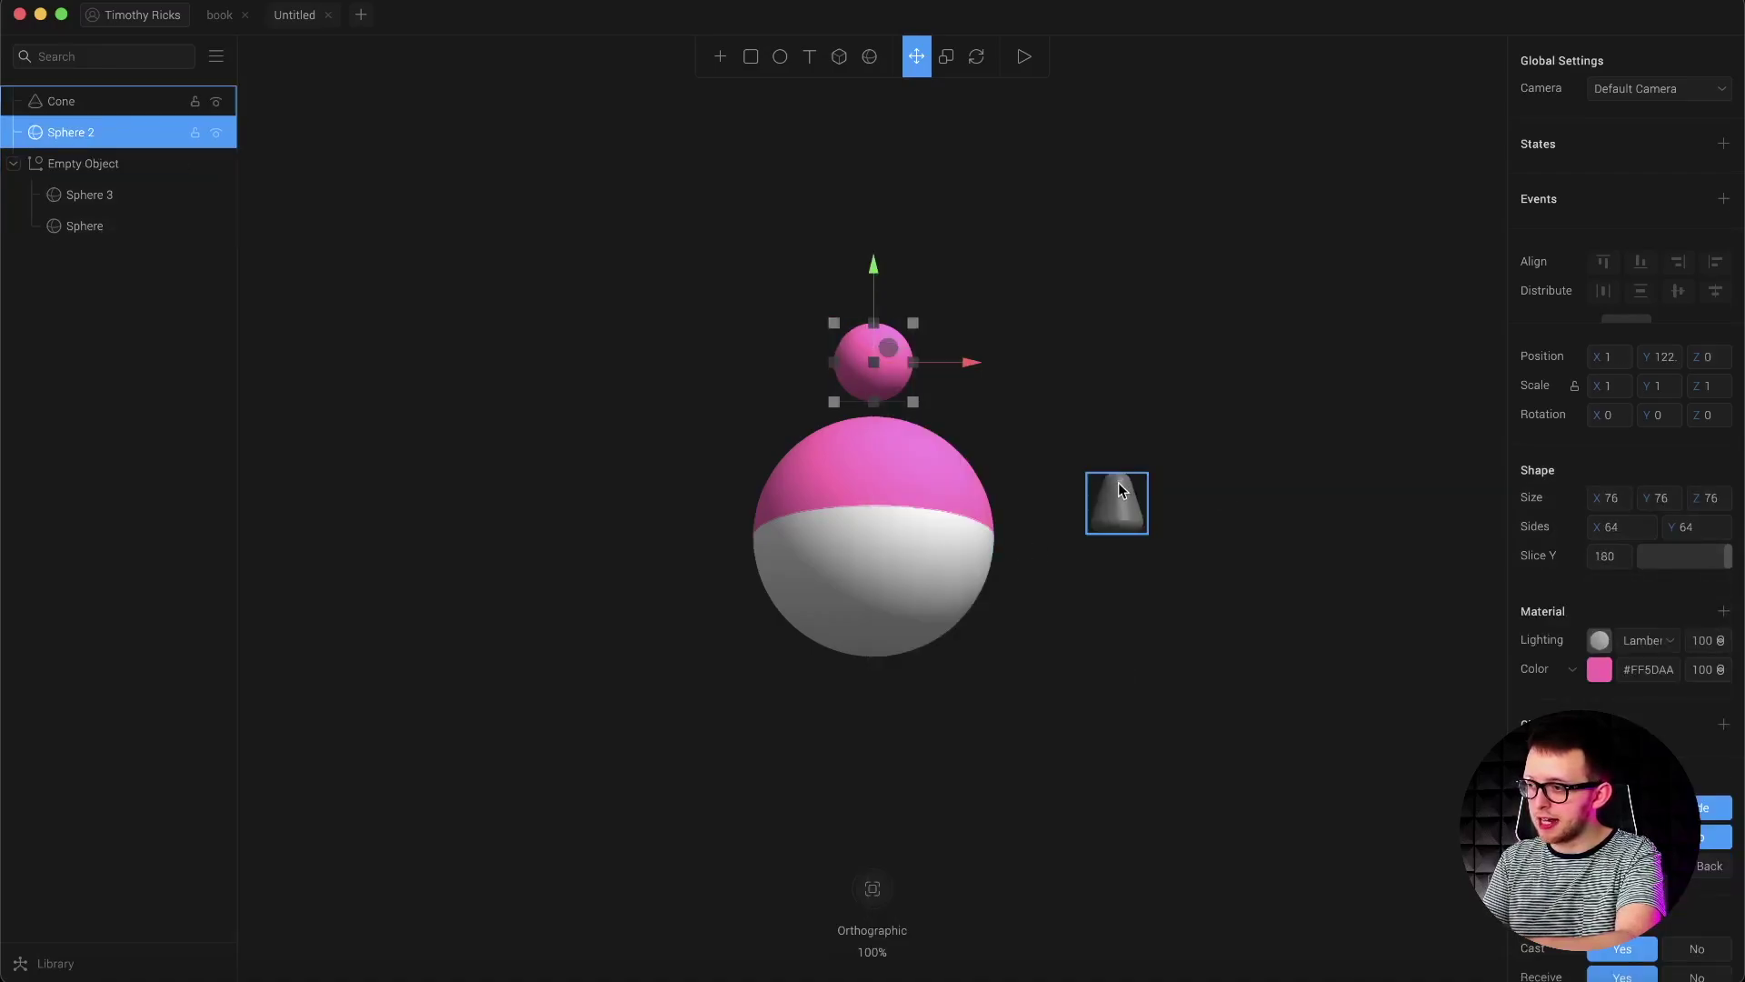
pyautogui.click(1118, 482)
pyautogui.rightClick(1116, 491)
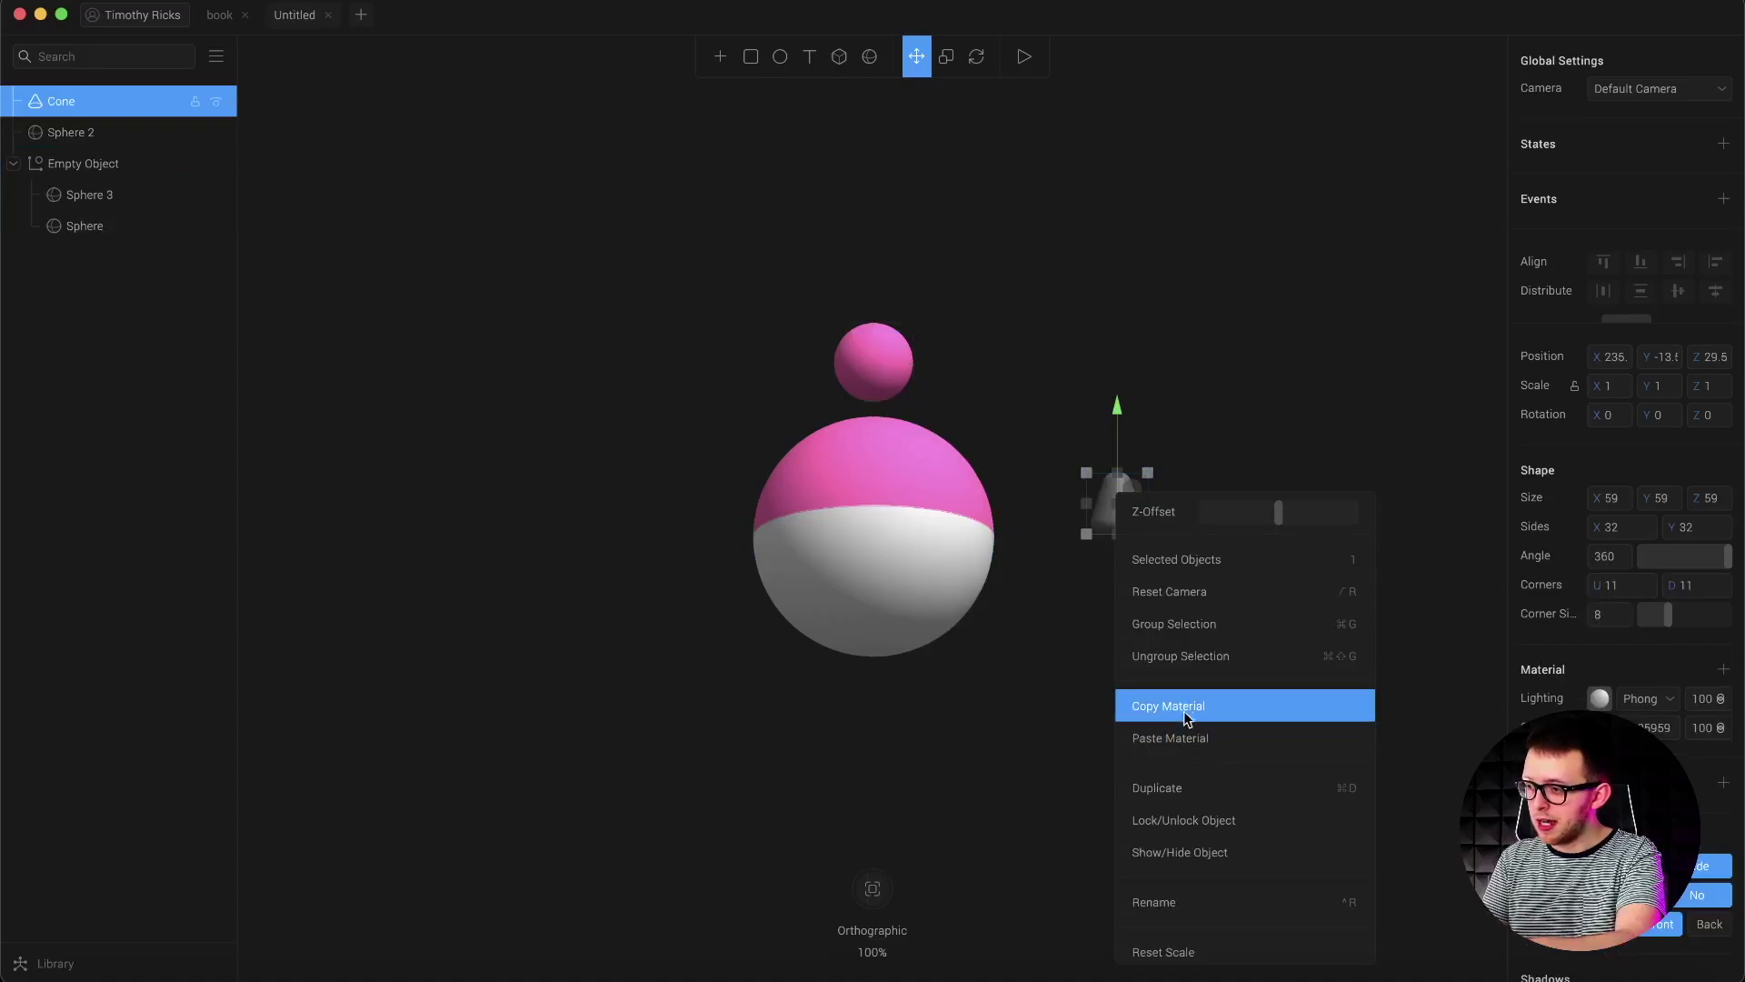
pyautogui.click(1173, 736)
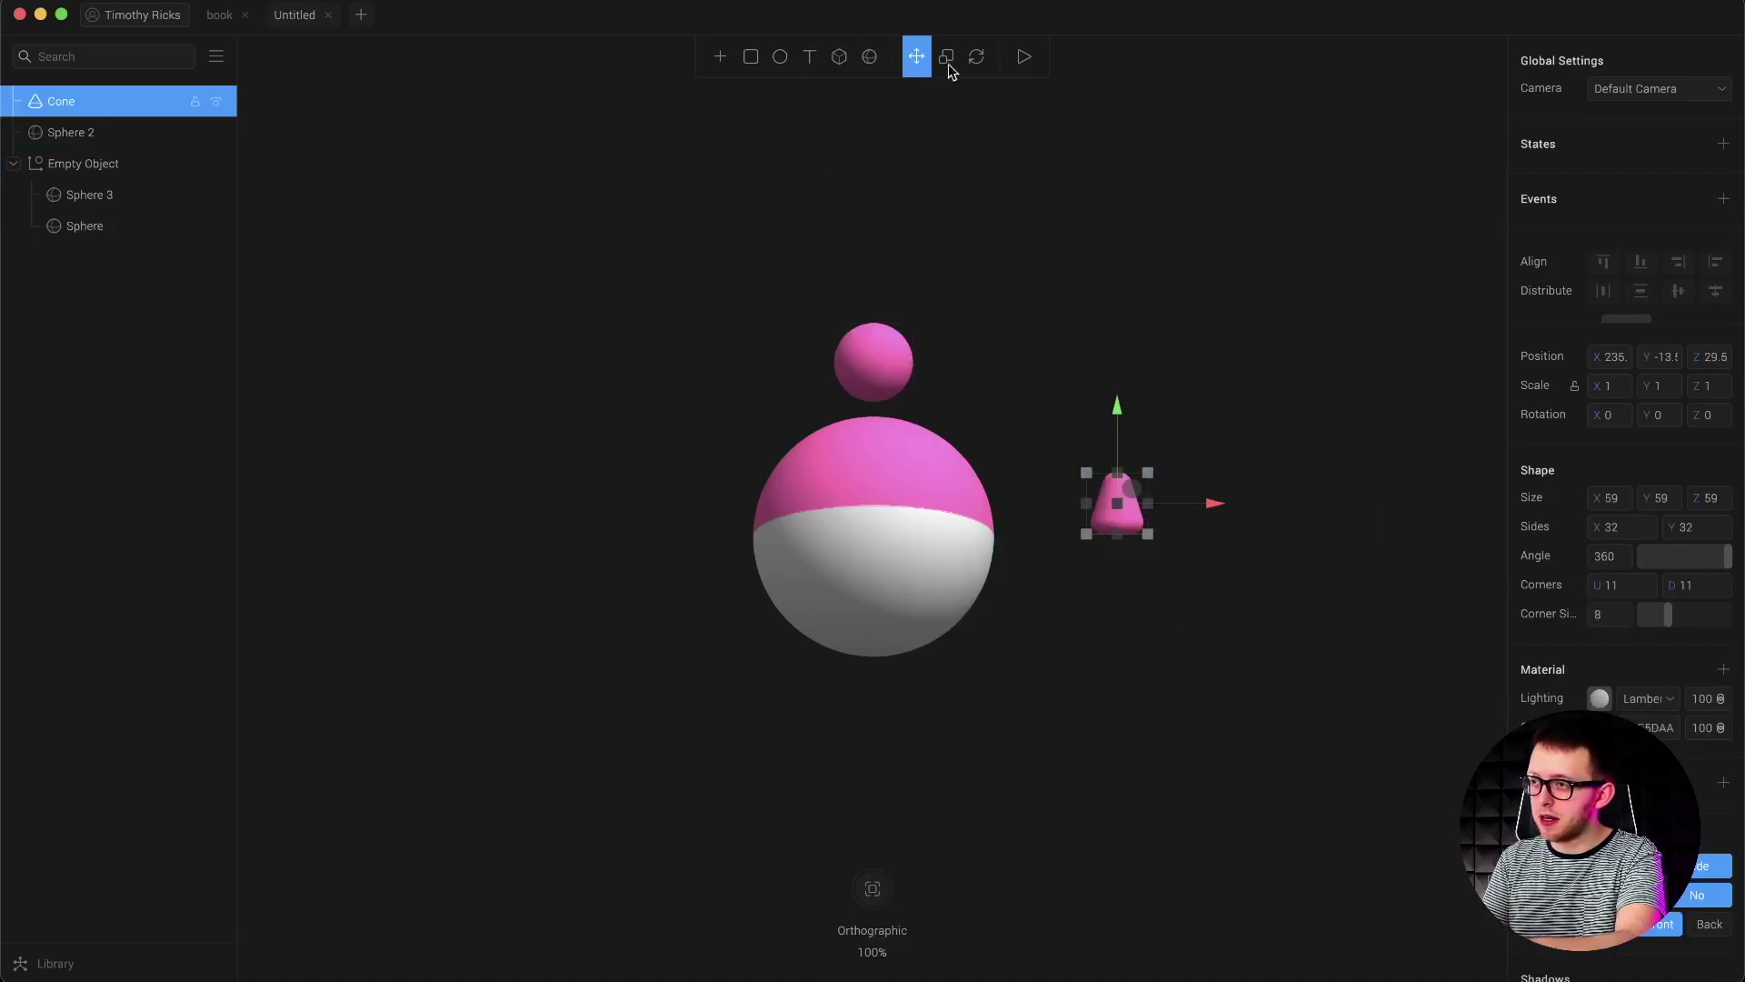
# Tilt the cone with the Rotate tool to about 18°, 27°, -126°.
pyautogui.click(976, 57)
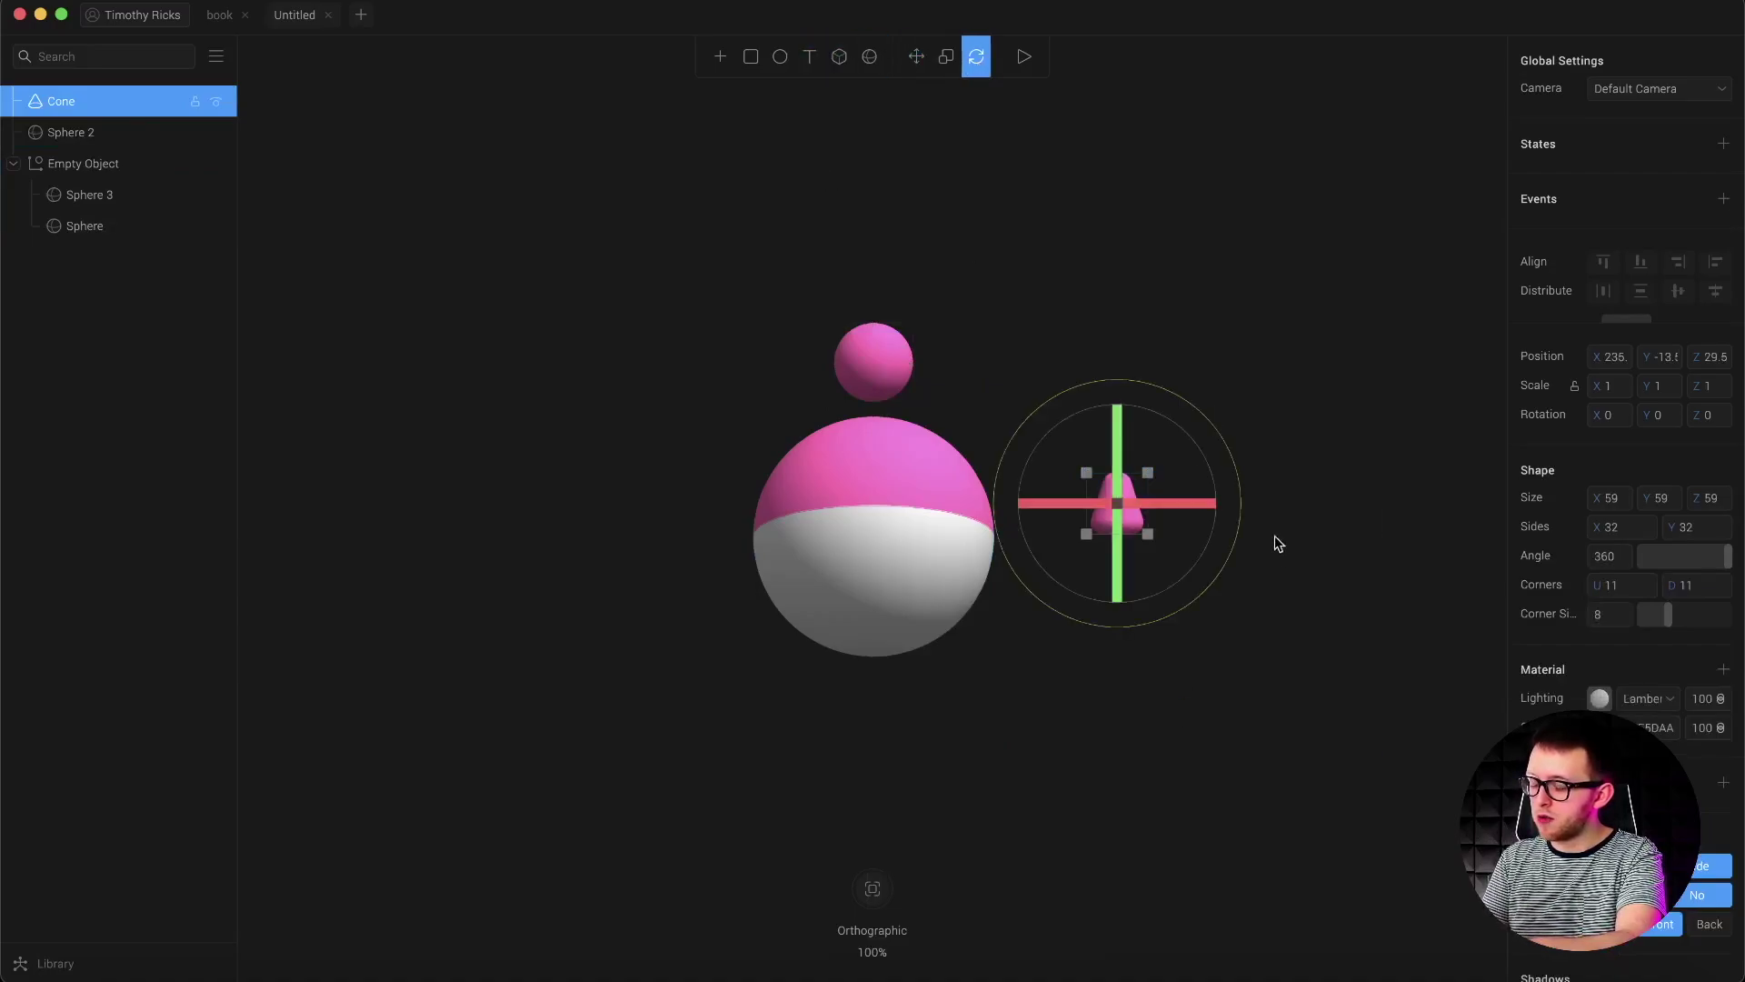
pyautogui.moveTo(1278, 544); pyautogui.dragTo(1241, 522)
pyautogui.moveTo(1171, 620); pyautogui.dragTo(1144, 627)
pyautogui.moveTo(1156, 541); pyautogui.dragTo(1197, 546)
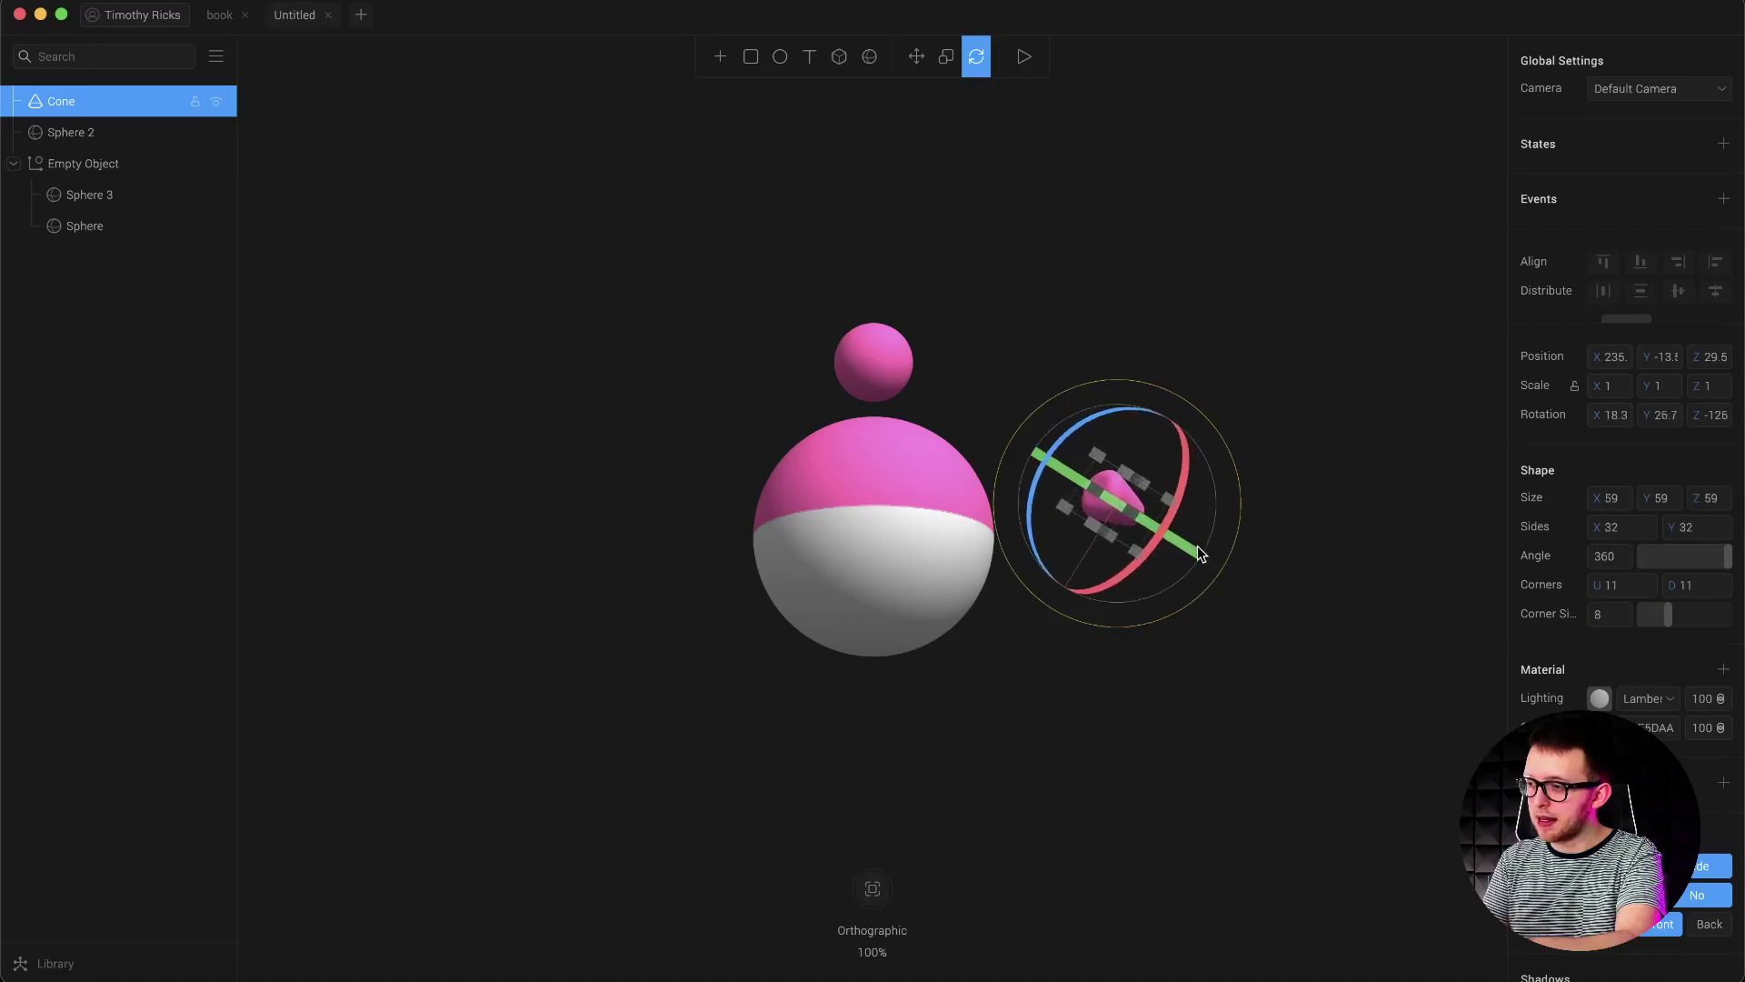
# Move the tilted cone up against the large sphere's right side.
pyautogui.click(917, 58)
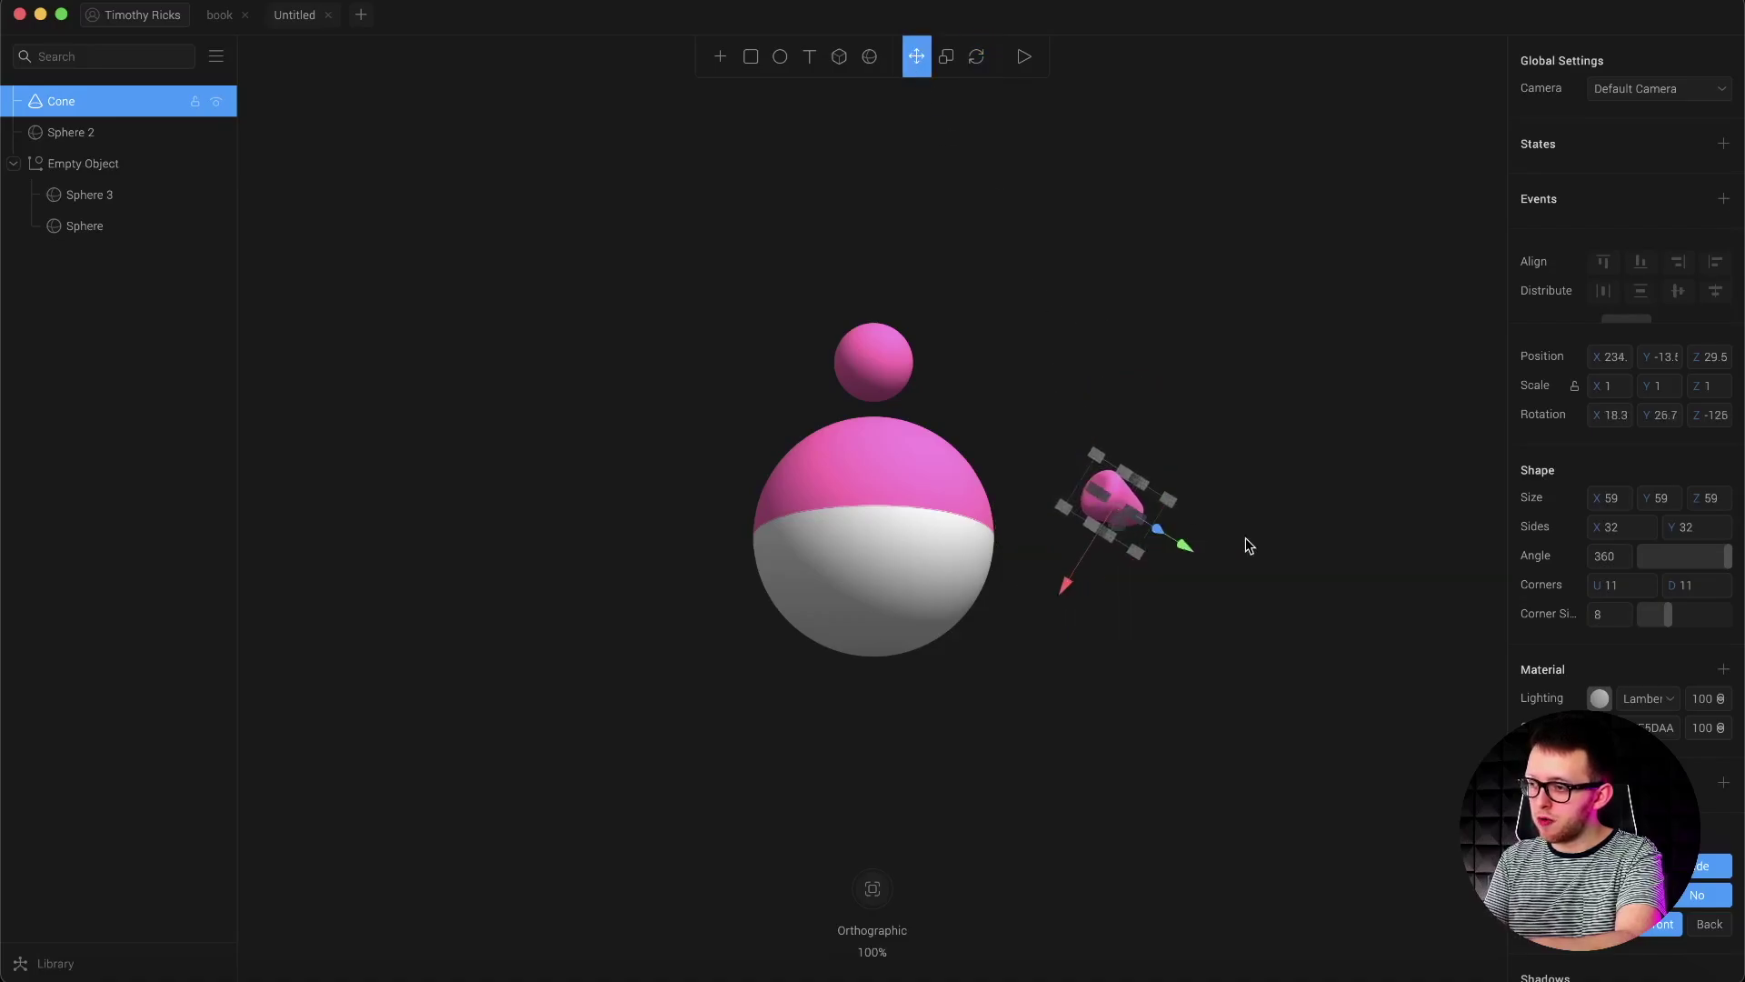
pyautogui.press('Left')
pyautogui.press('Left')
pyautogui.press('Left')
pyautogui.press('Left')
pyautogui.press('Left')
pyautogui.press('Left')
pyautogui.press('Left')
pyautogui.press('Left')
pyautogui.press('Left')
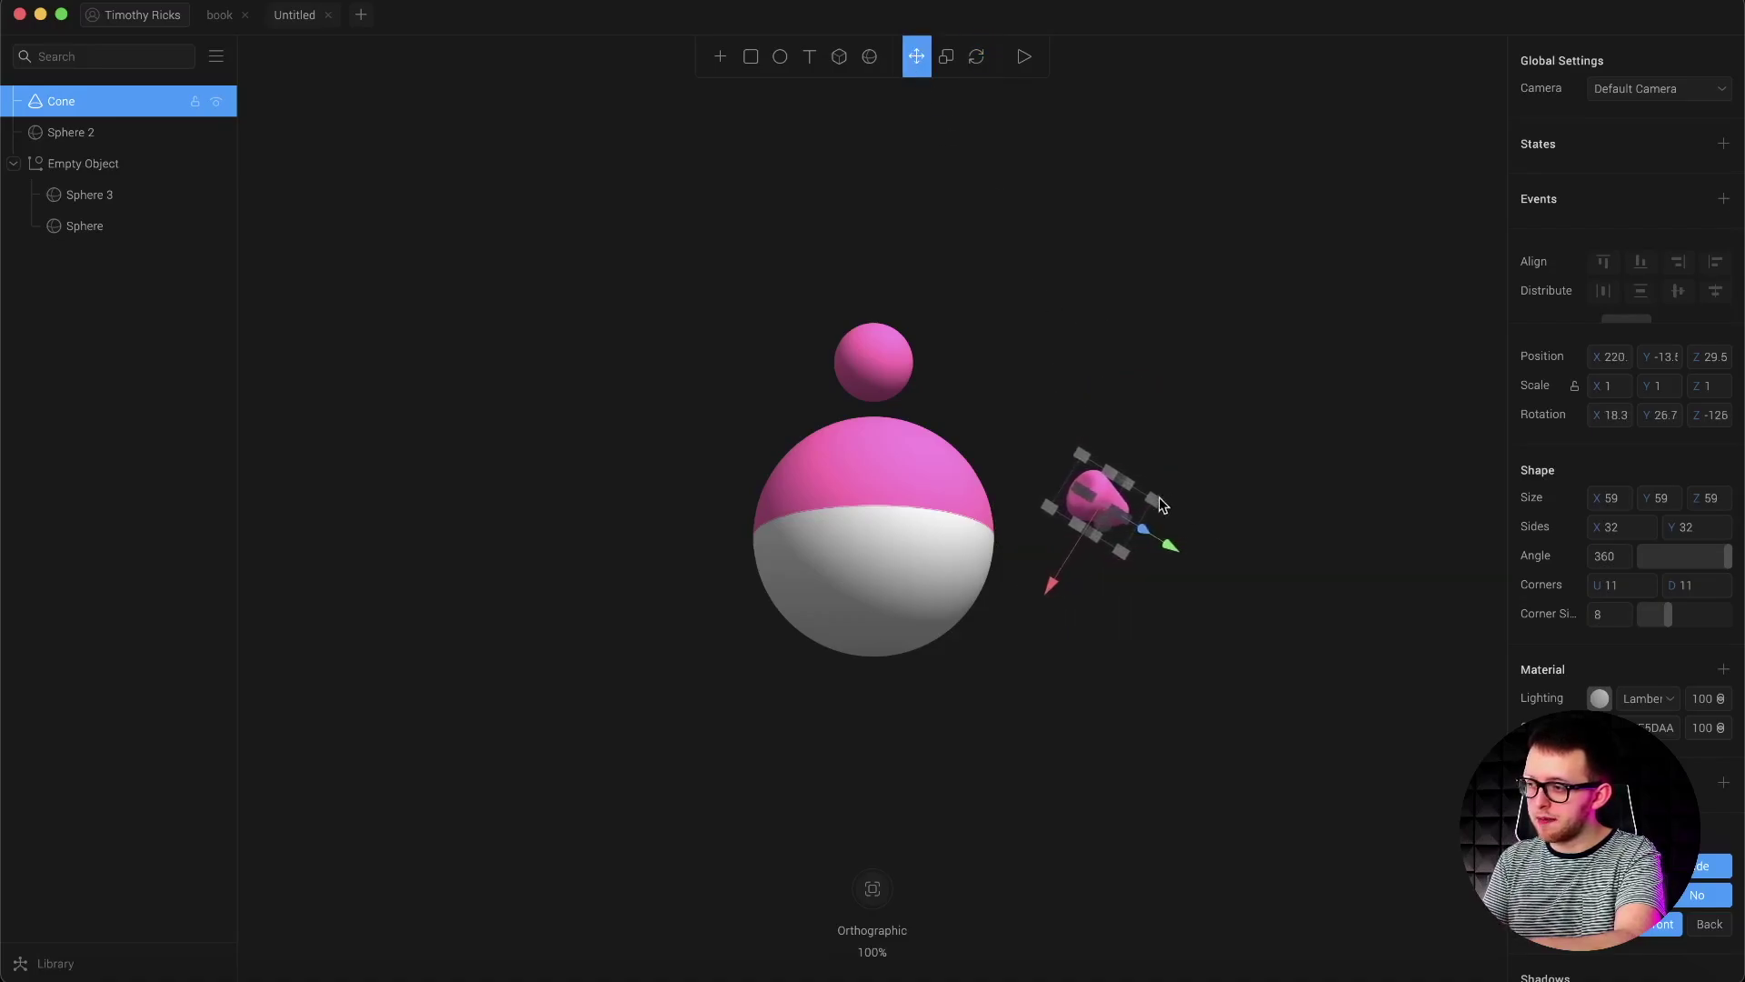
pyautogui.moveTo(1095, 494); pyautogui.dragTo(1033, 487)
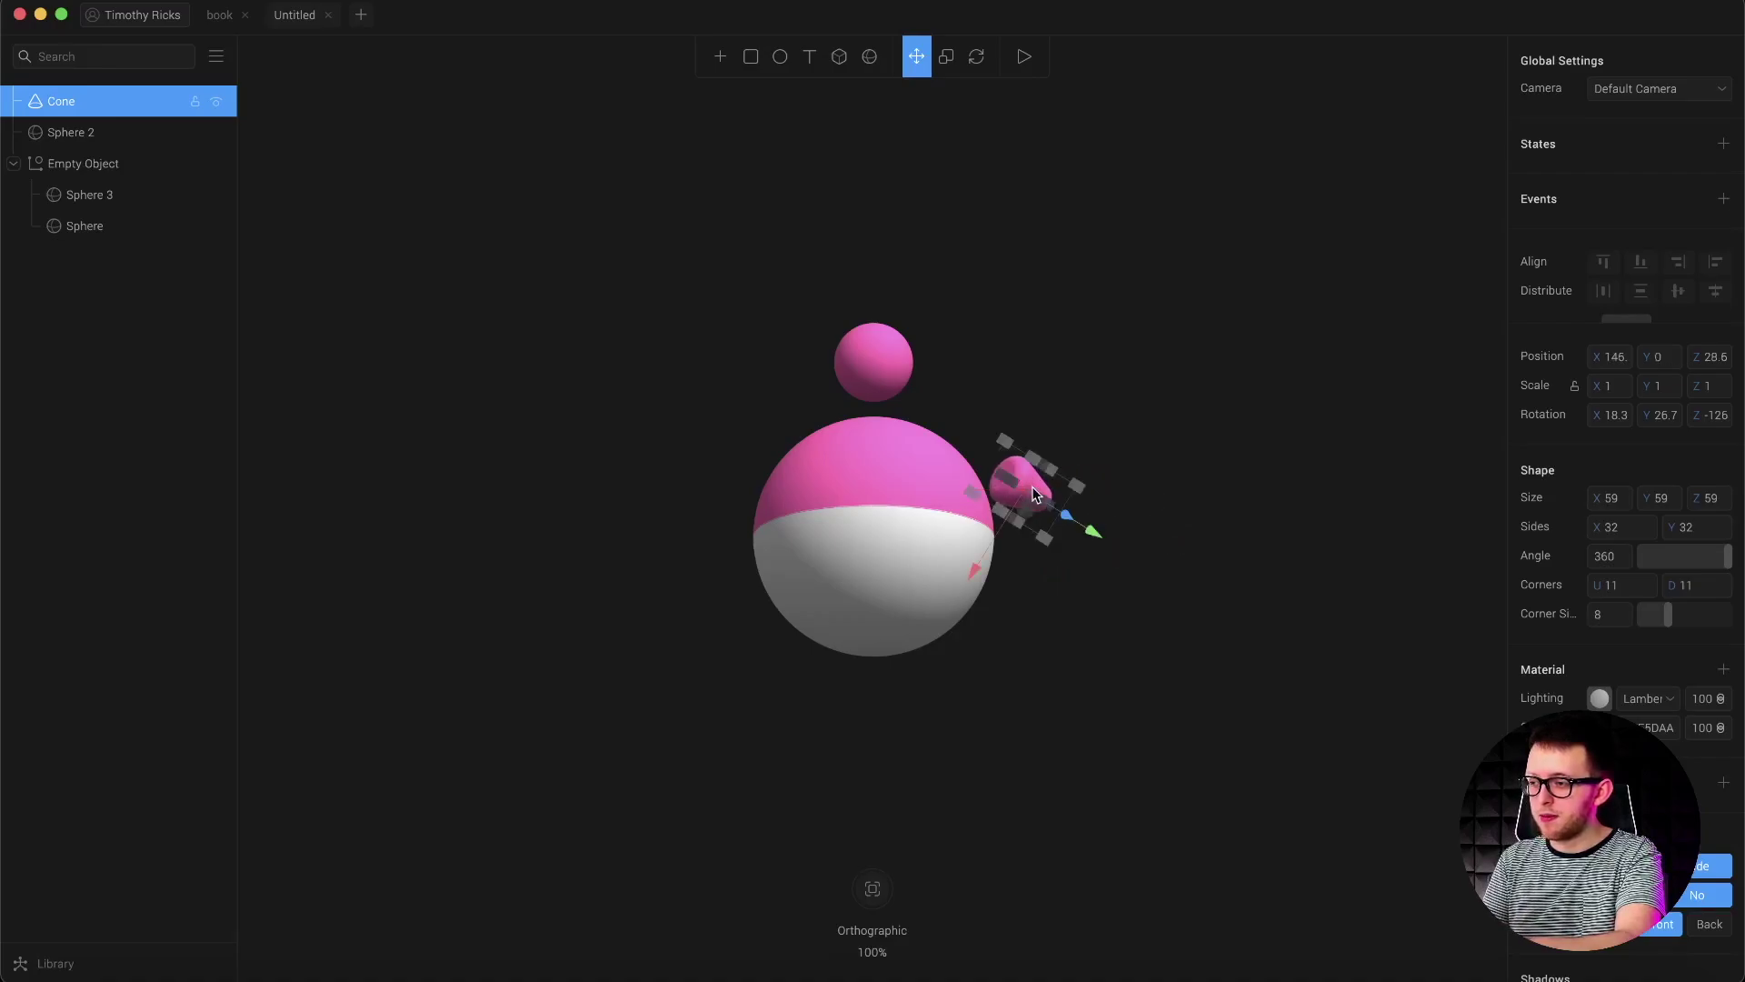
pyautogui.rightClick(1032, 489)
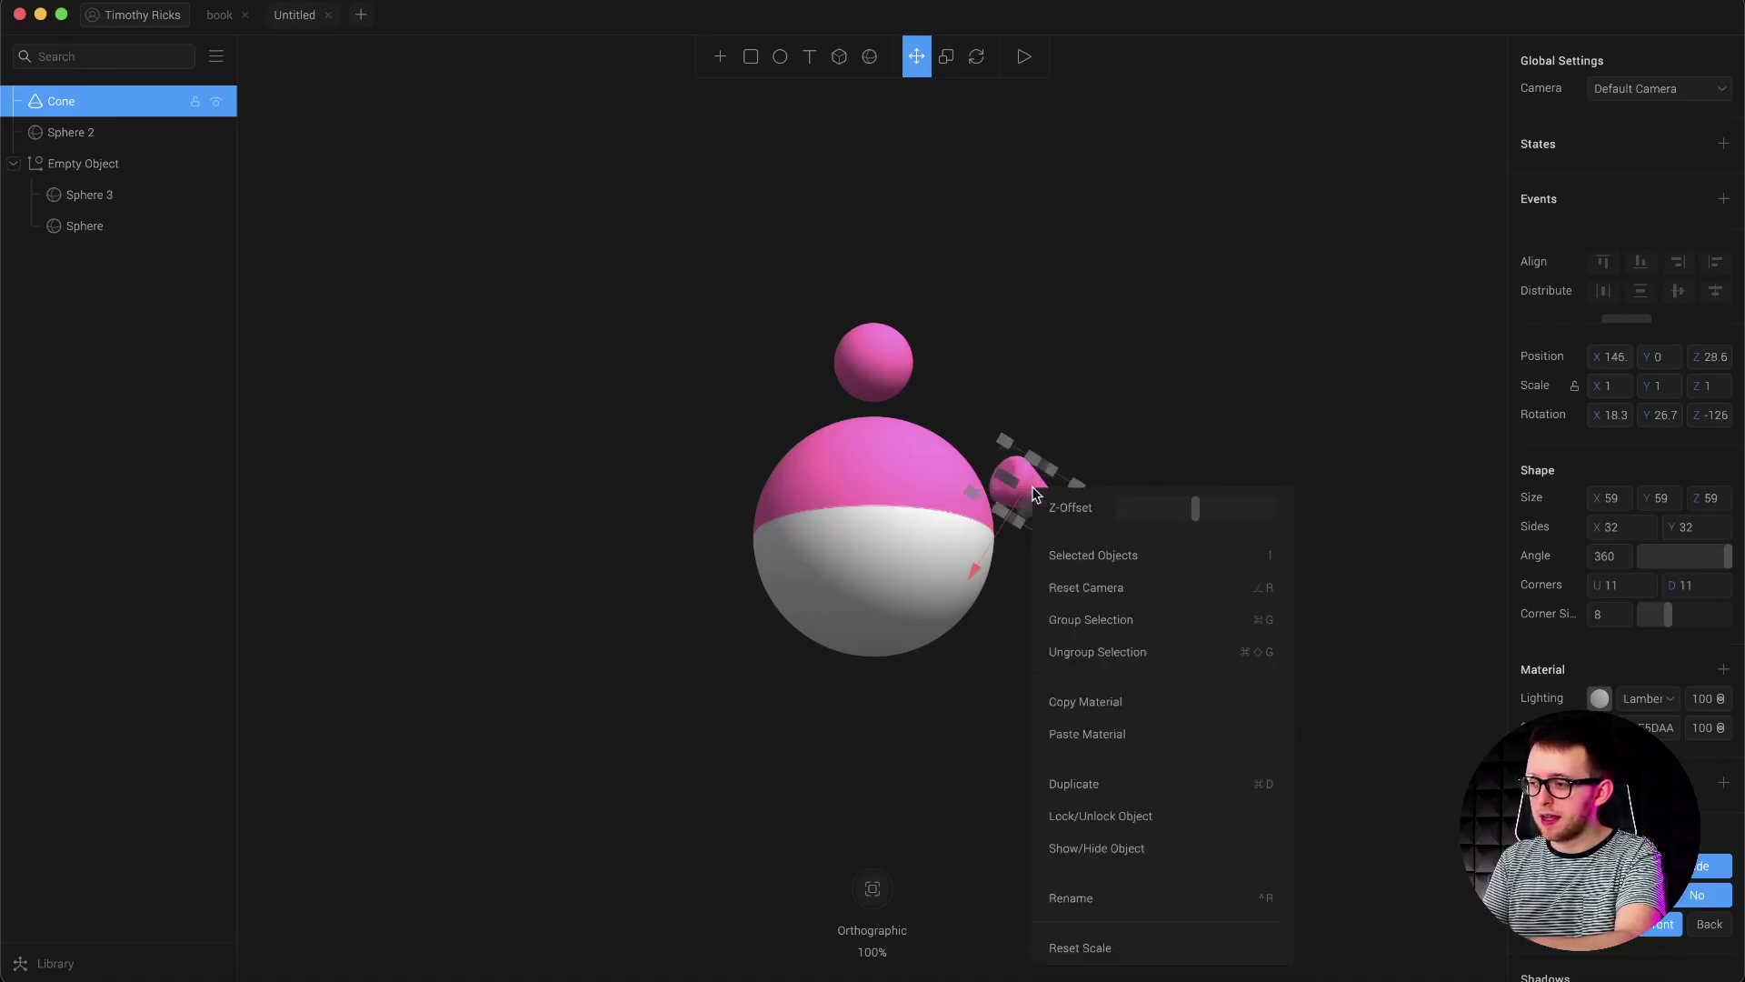
# Duplicate the cone, move Cone 2 to the sphere's left side, and flip it on X and Y.
pyautogui.click(1077, 784)
pyautogui.moveTo(1035, 478); pyautogui.dragTo(704, 497)
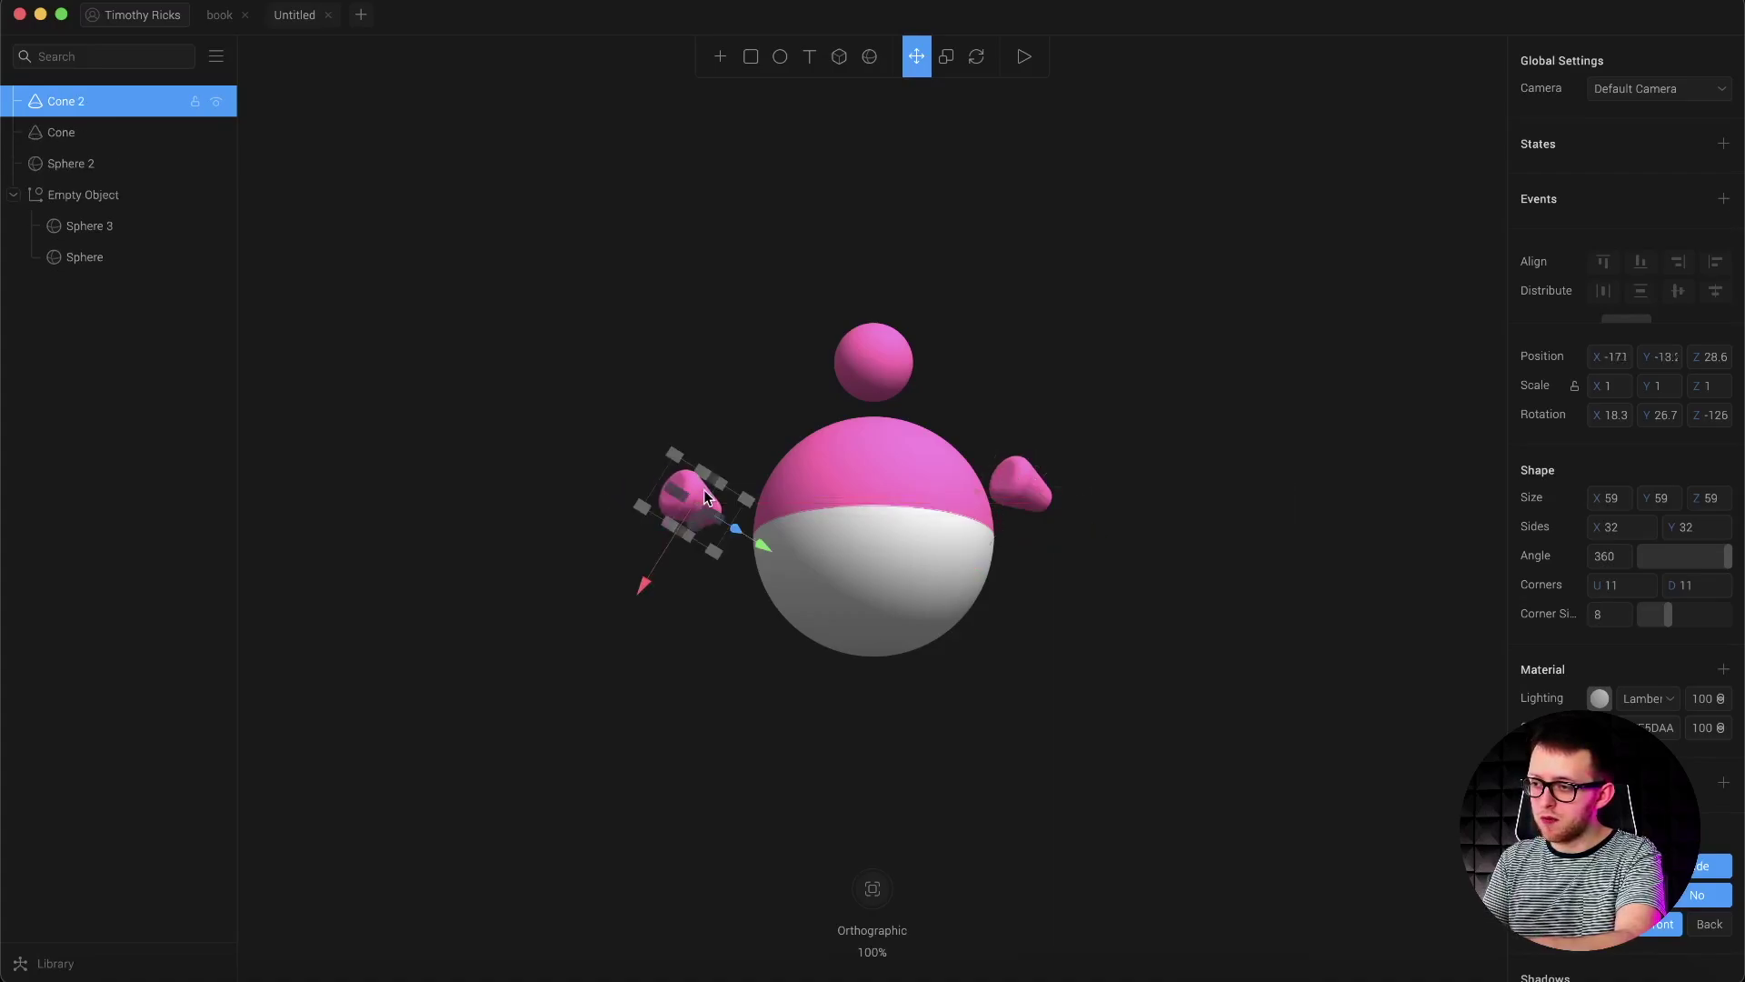
pyautogui.rightClick(704, 498)
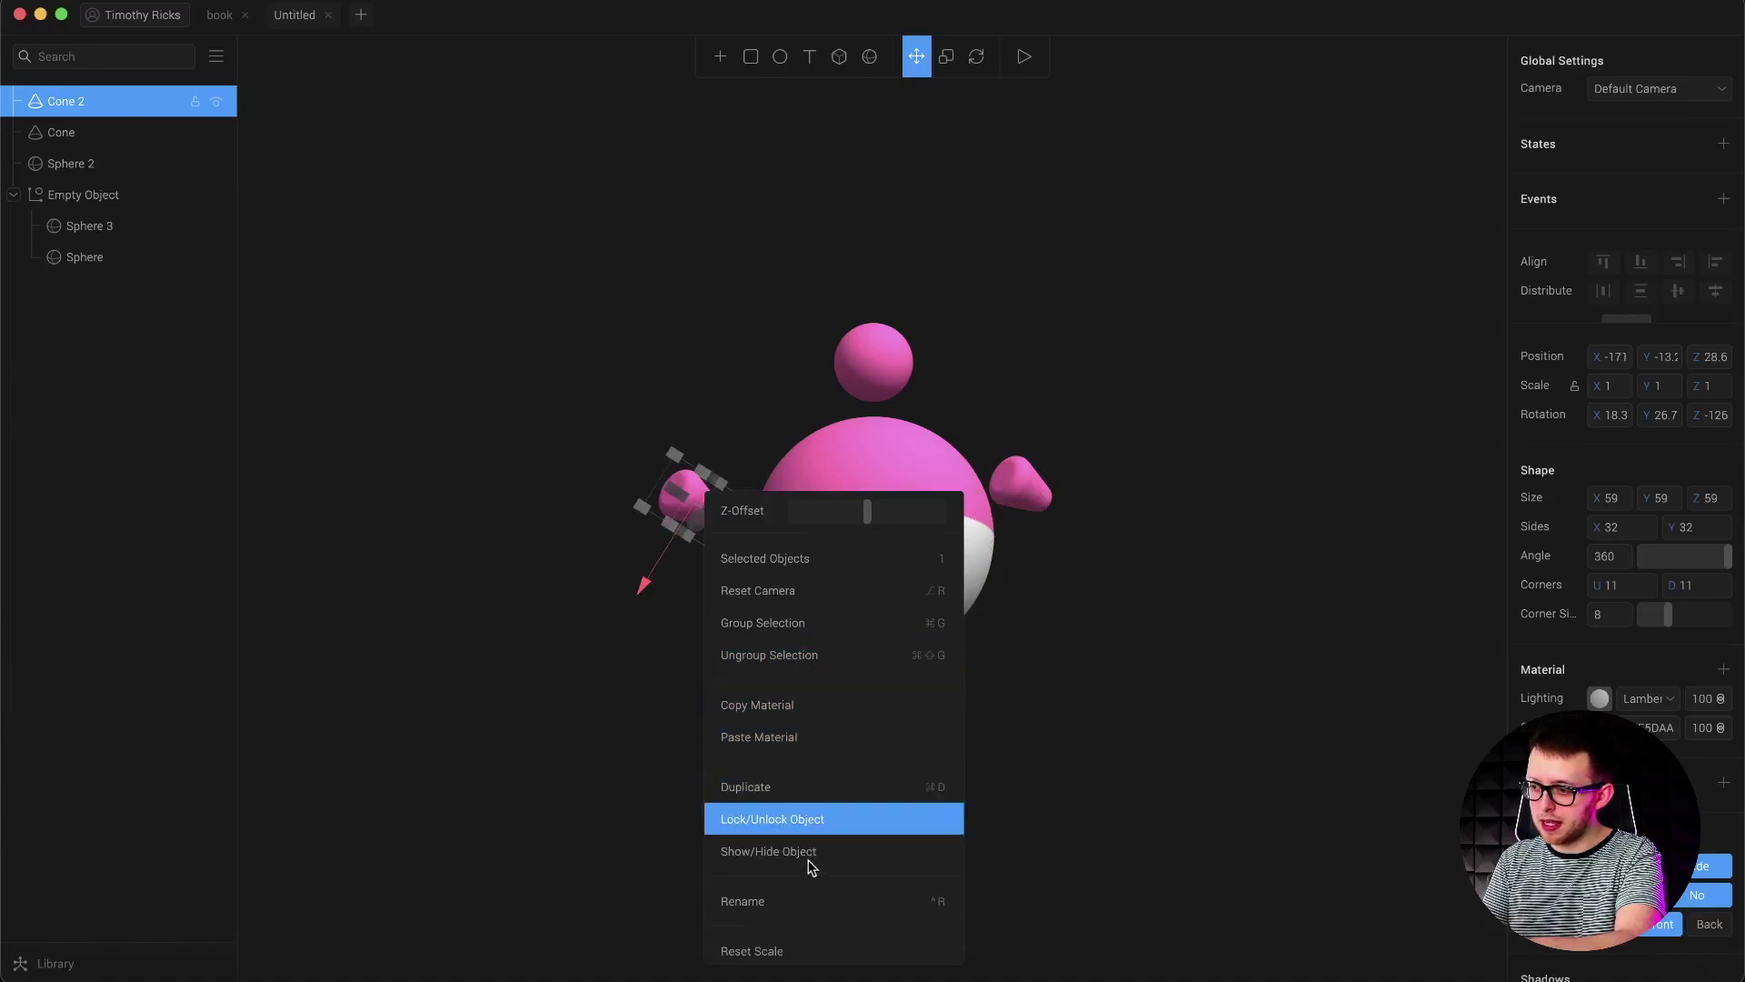
pyautogui.scroll(-3, 810, 818)
pyautogui.click(759, 793)
pyautogui.click(781, 827)
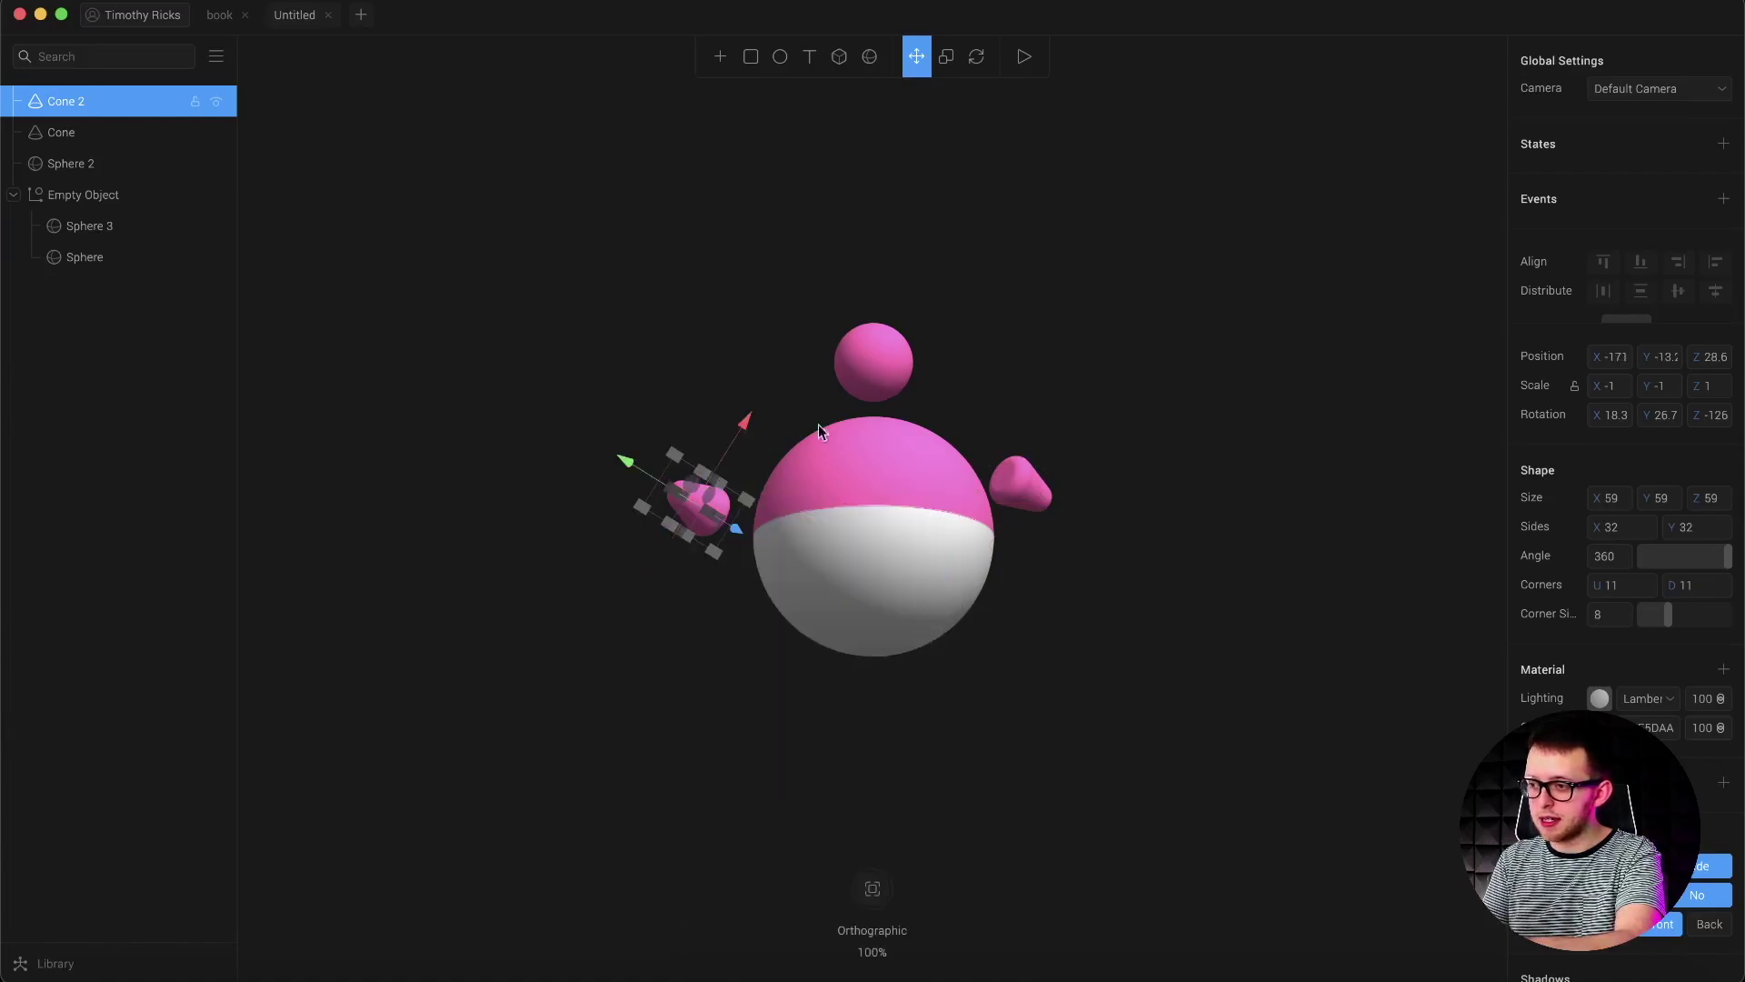
# Rotate Cone 2 to mirror the right cone and seat it against the sphere.
pyautogui.click(977, 59)
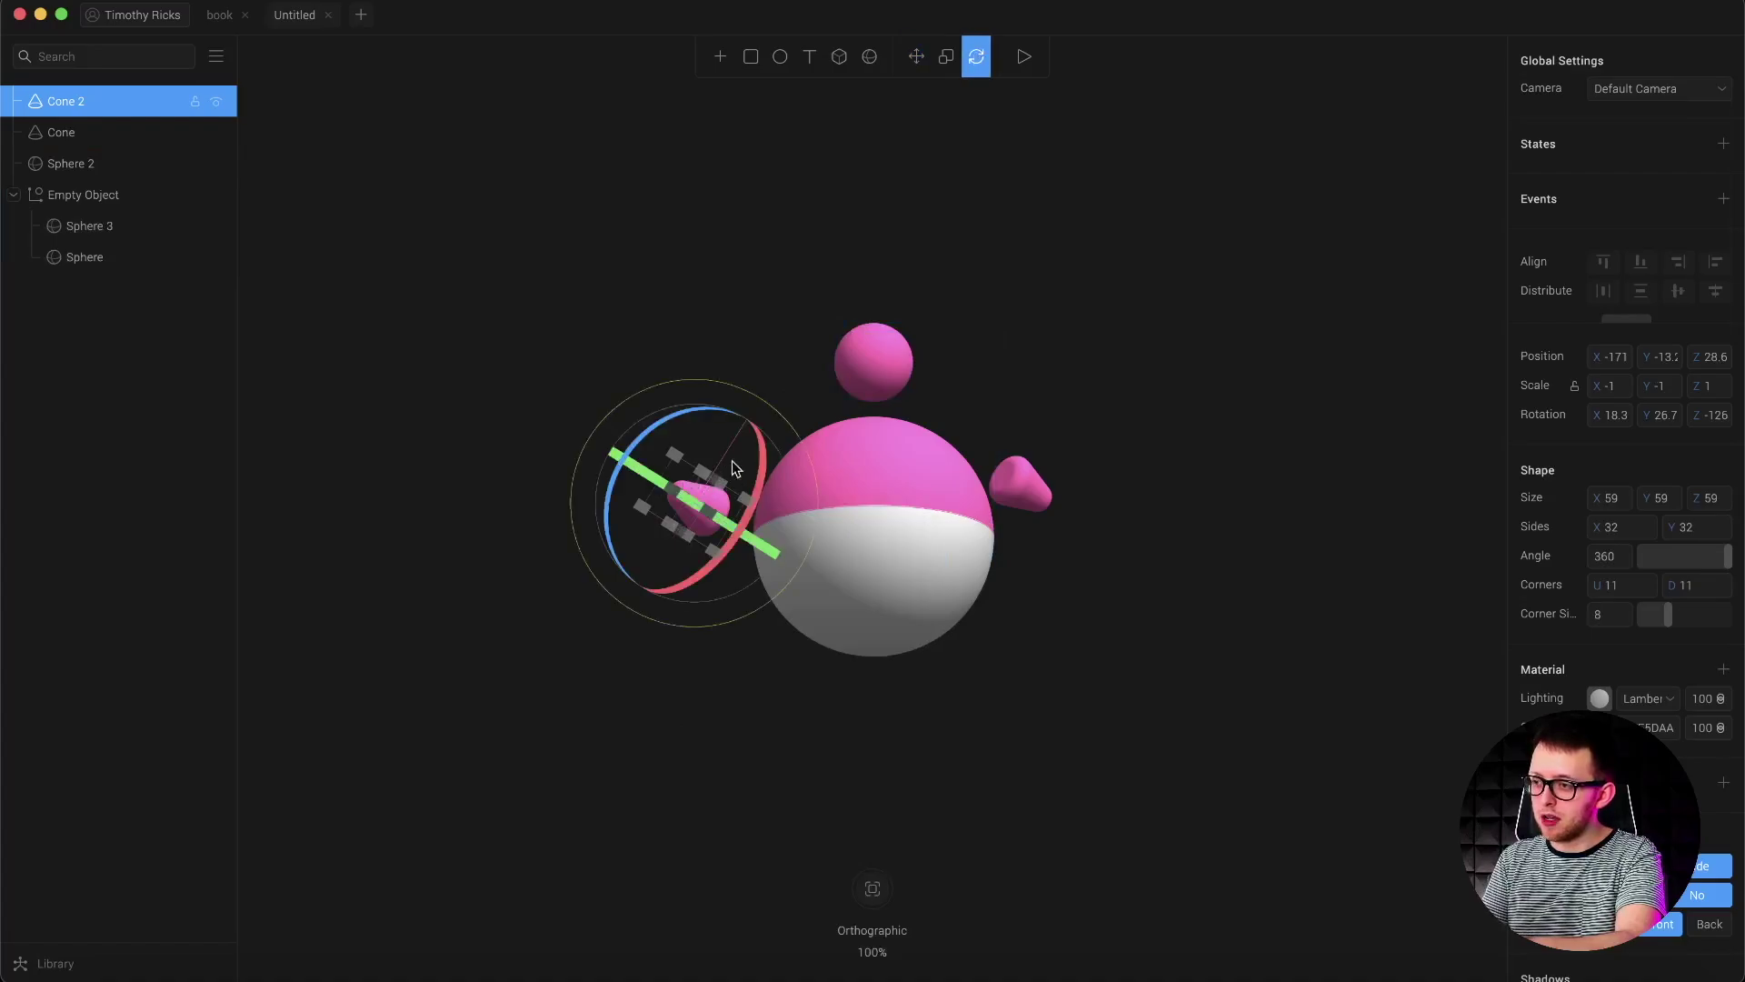
pyautogui.moveTo(745, 382); pyautogui.dragTo(727, 427)
pyautogui.moveTo(722, 501); pyautogui.dragTo(789, 482)
pyautogui.click(906, 65)
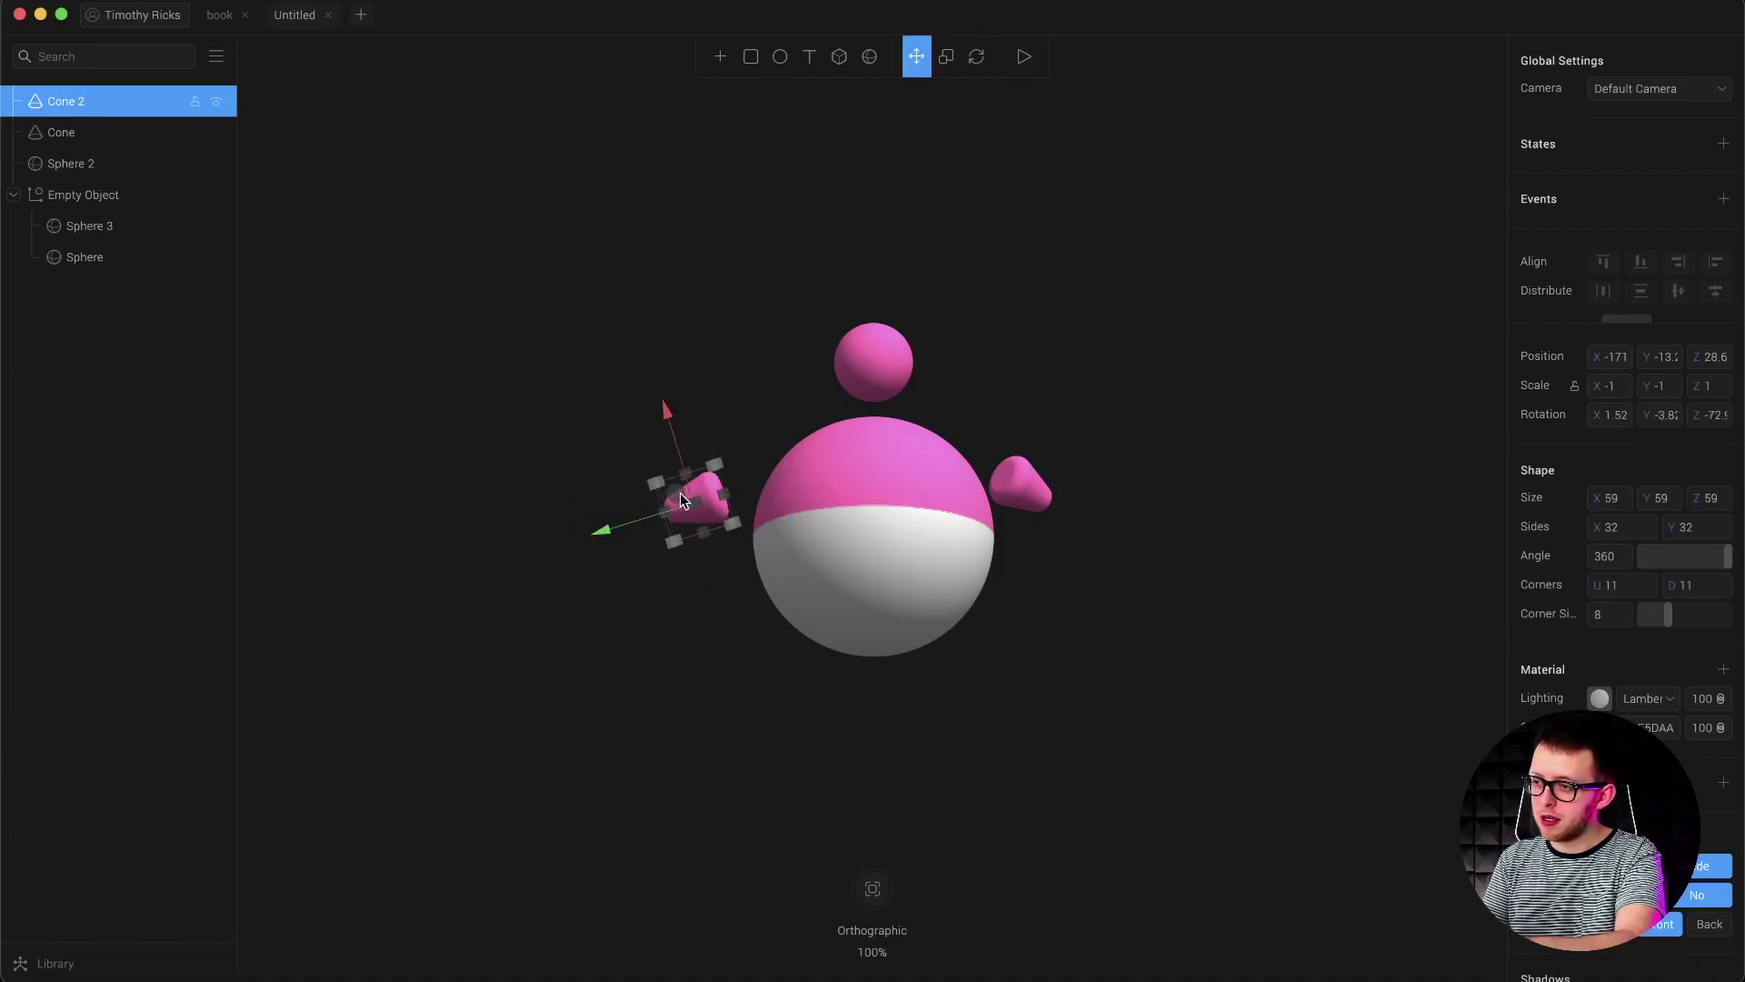
pyautogui.moveTo(684, 531); pyautogui.dragTo(710, 500)
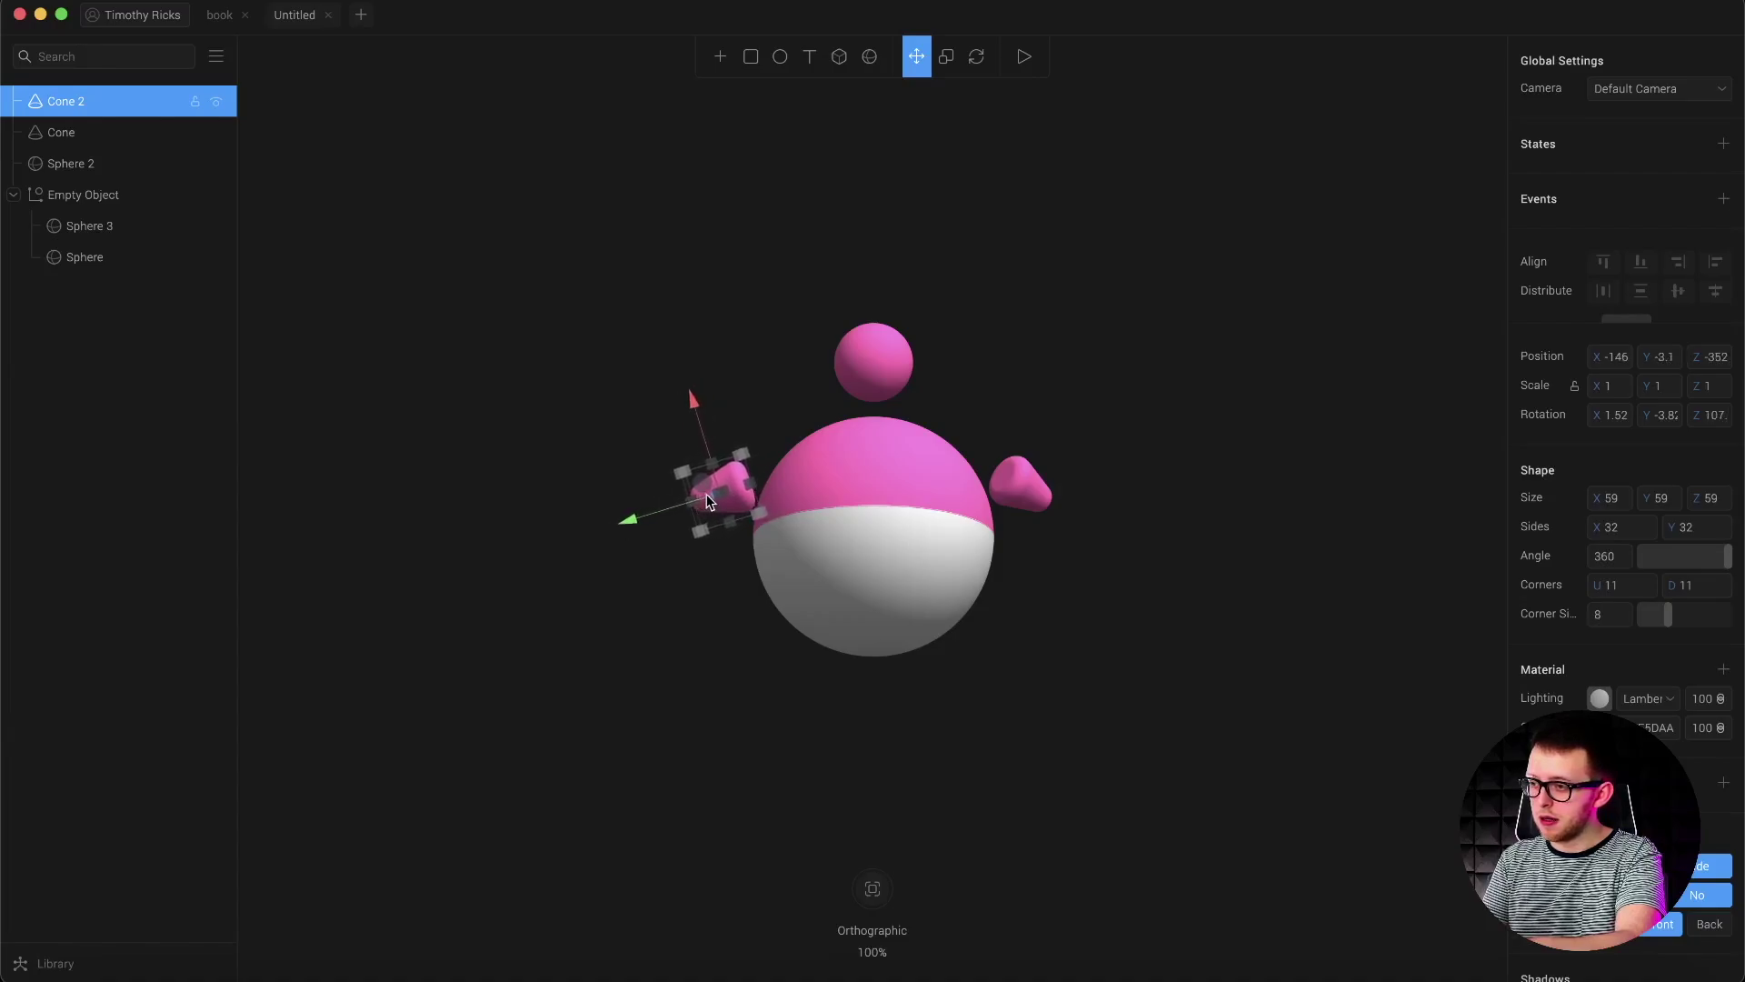
pyautogui.click(1164, 507)
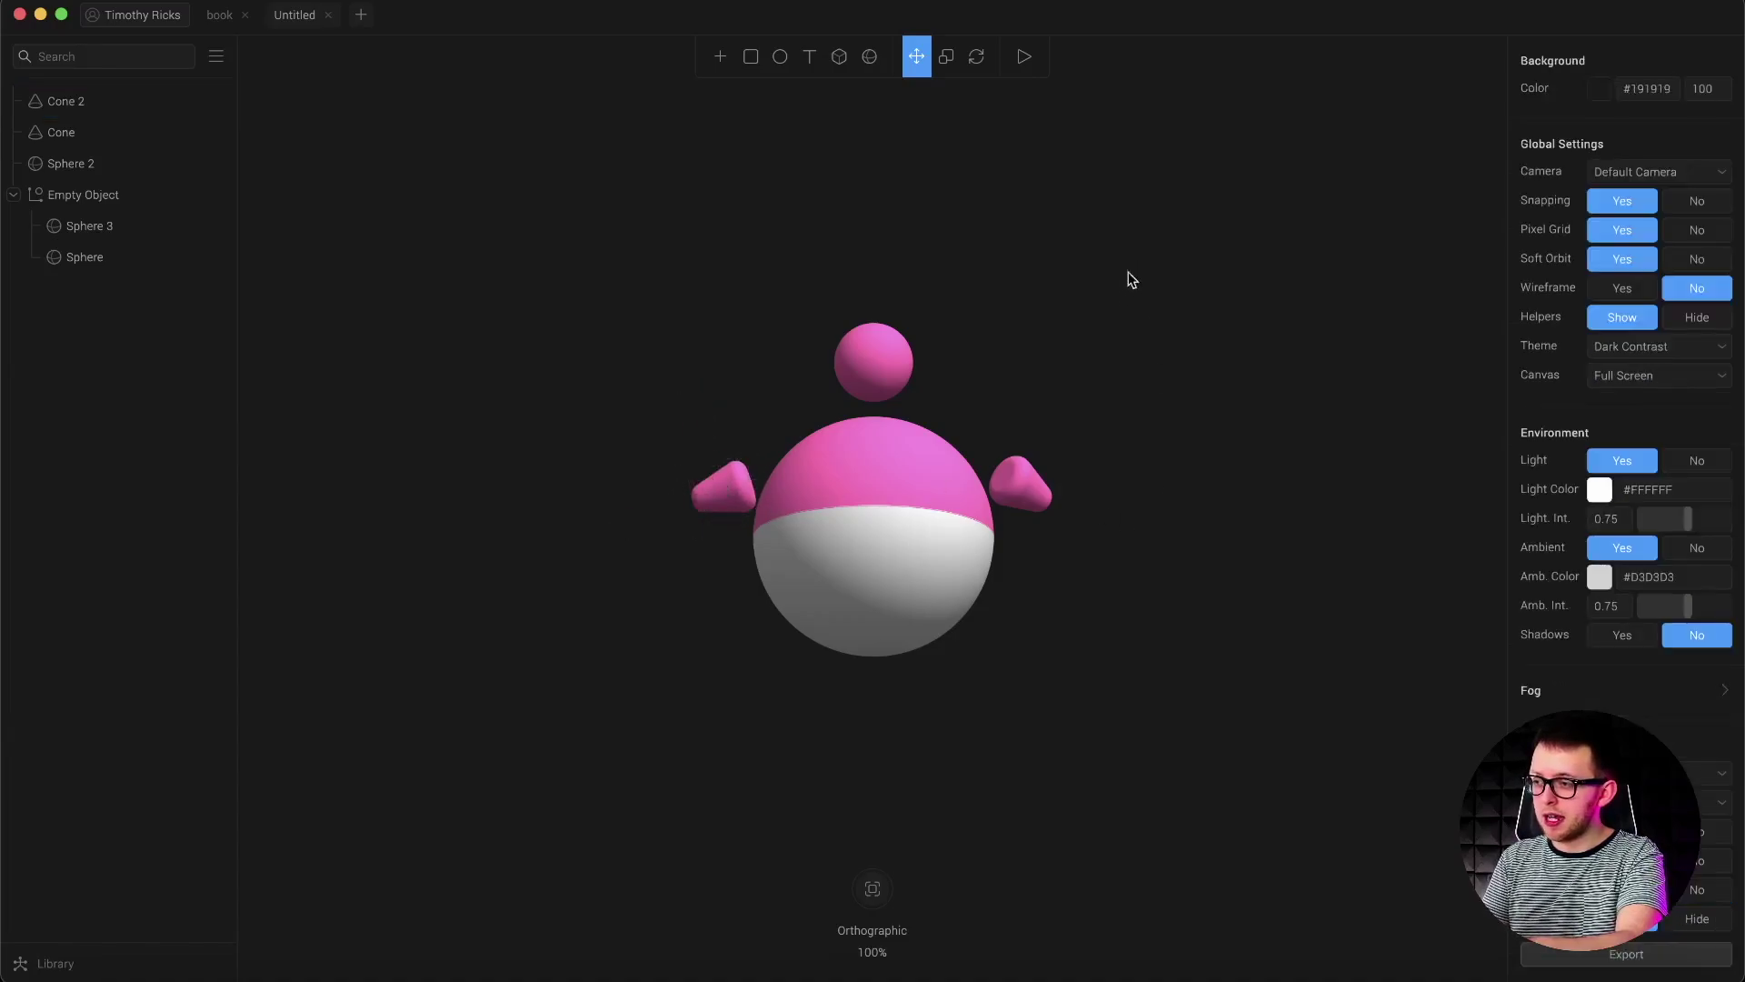
# Group all figure parts with Cmd+G, add State 1, and raise the group in it.
pyautogui.moveTo(1130, 268); pyautogui.dragTo(626, 710)
pyautogui.press('super+g')
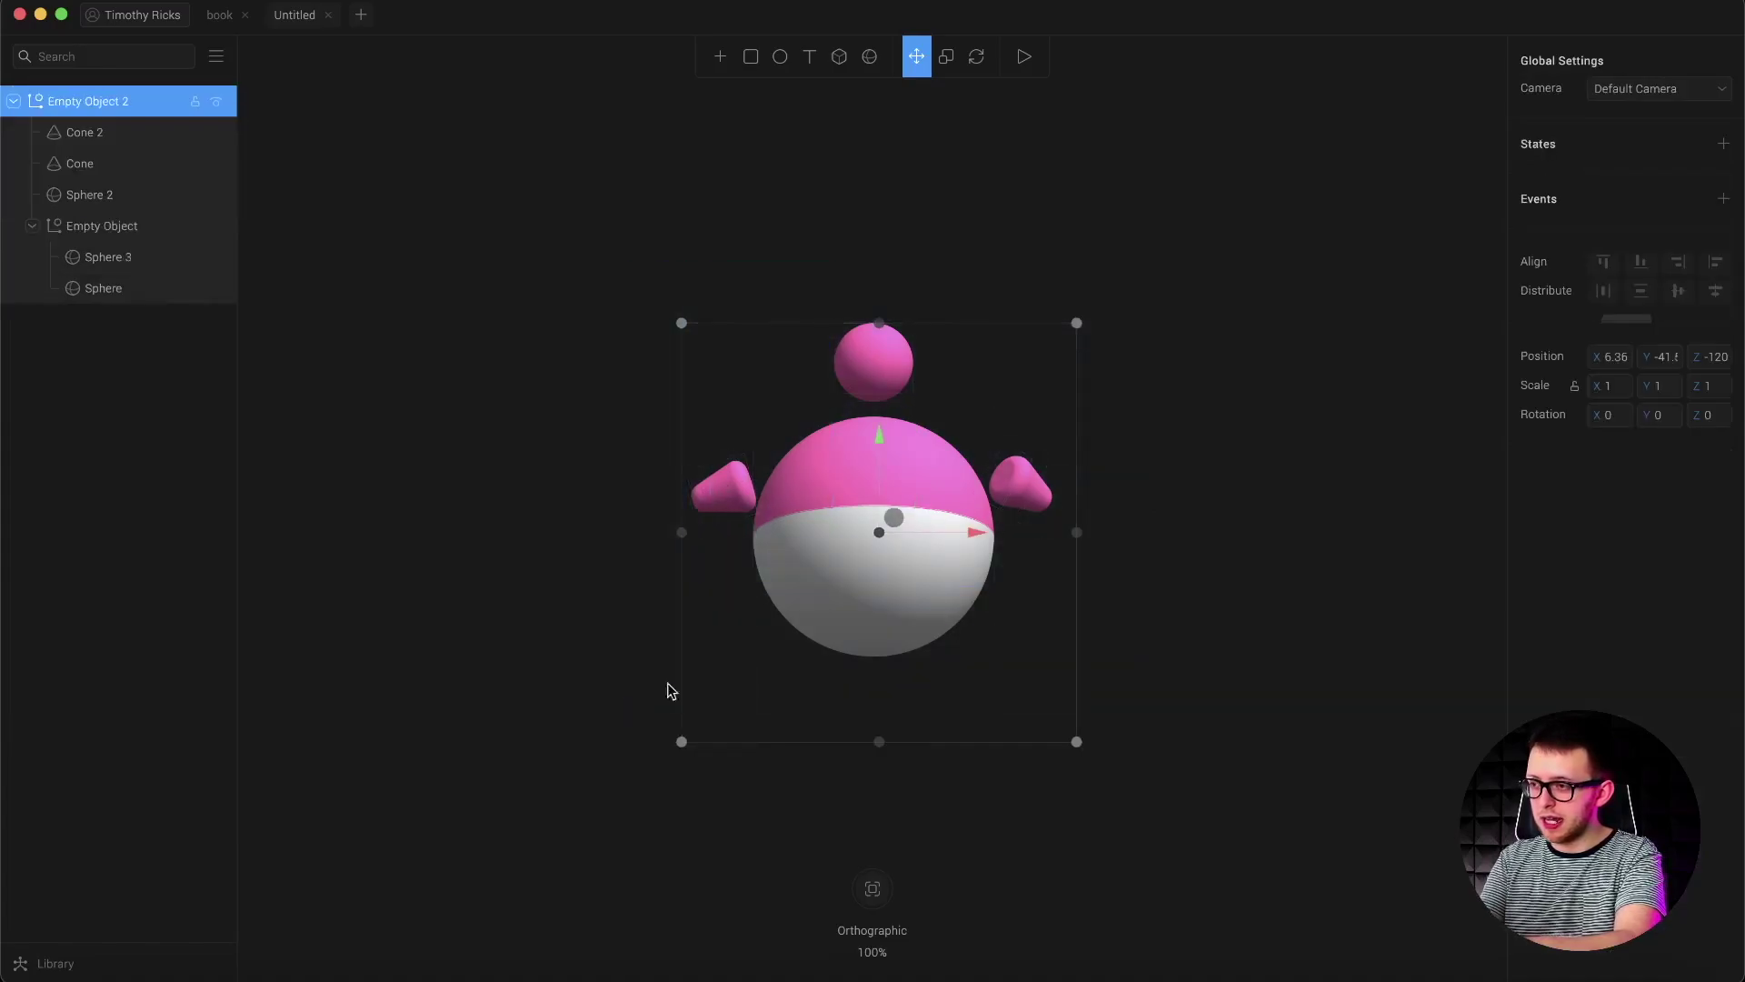
pyautogui.click(1724, 144)
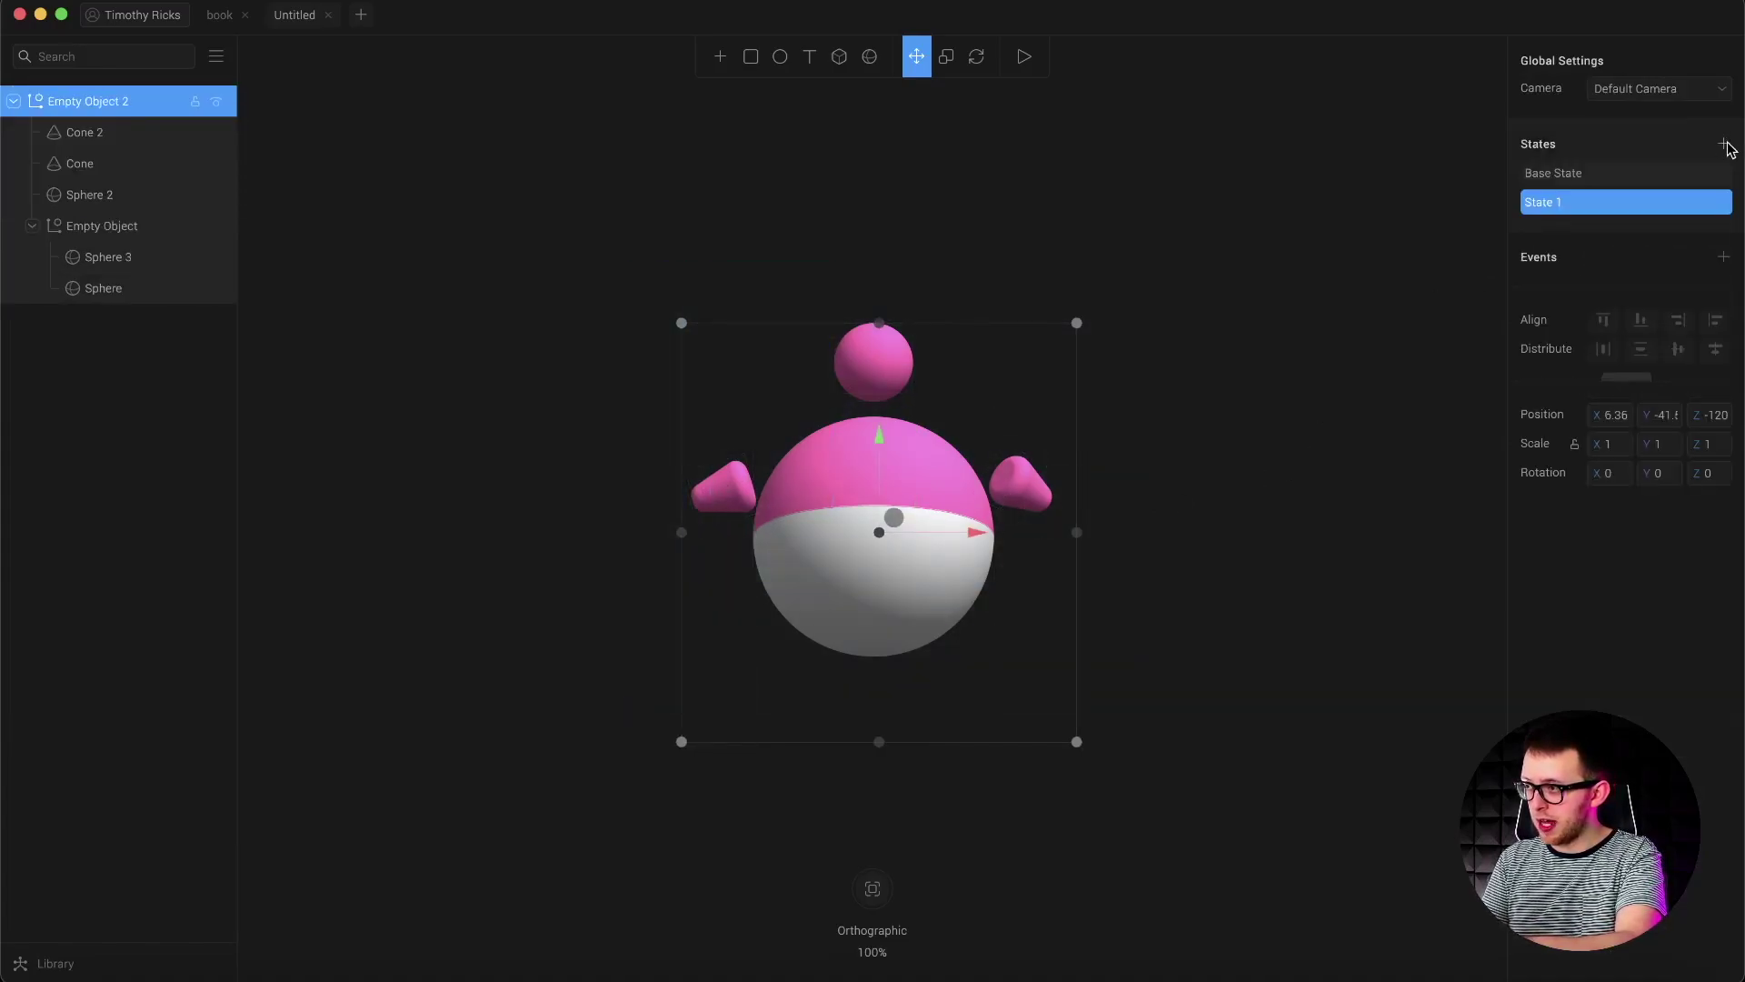
pyautogui.click(1588, 173)
pyautogui.click(1582, 204)
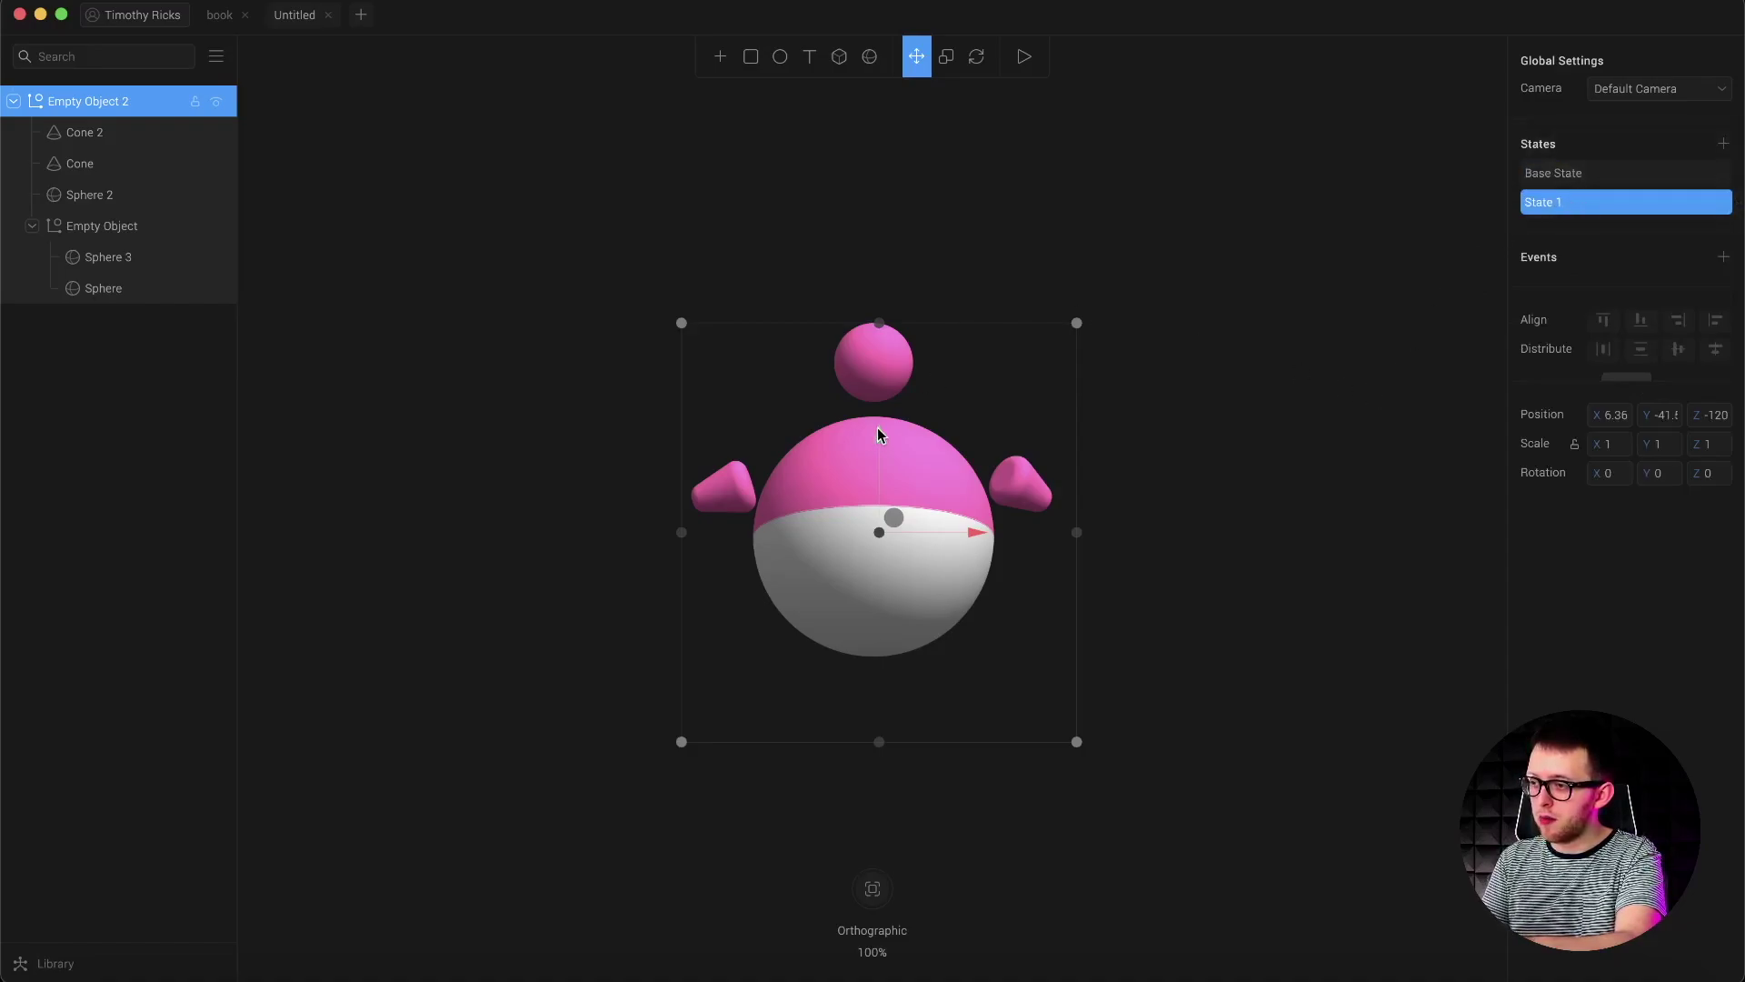
pyautogui.moveTo(878, 434); pyautogui.dragTo(876, 404)
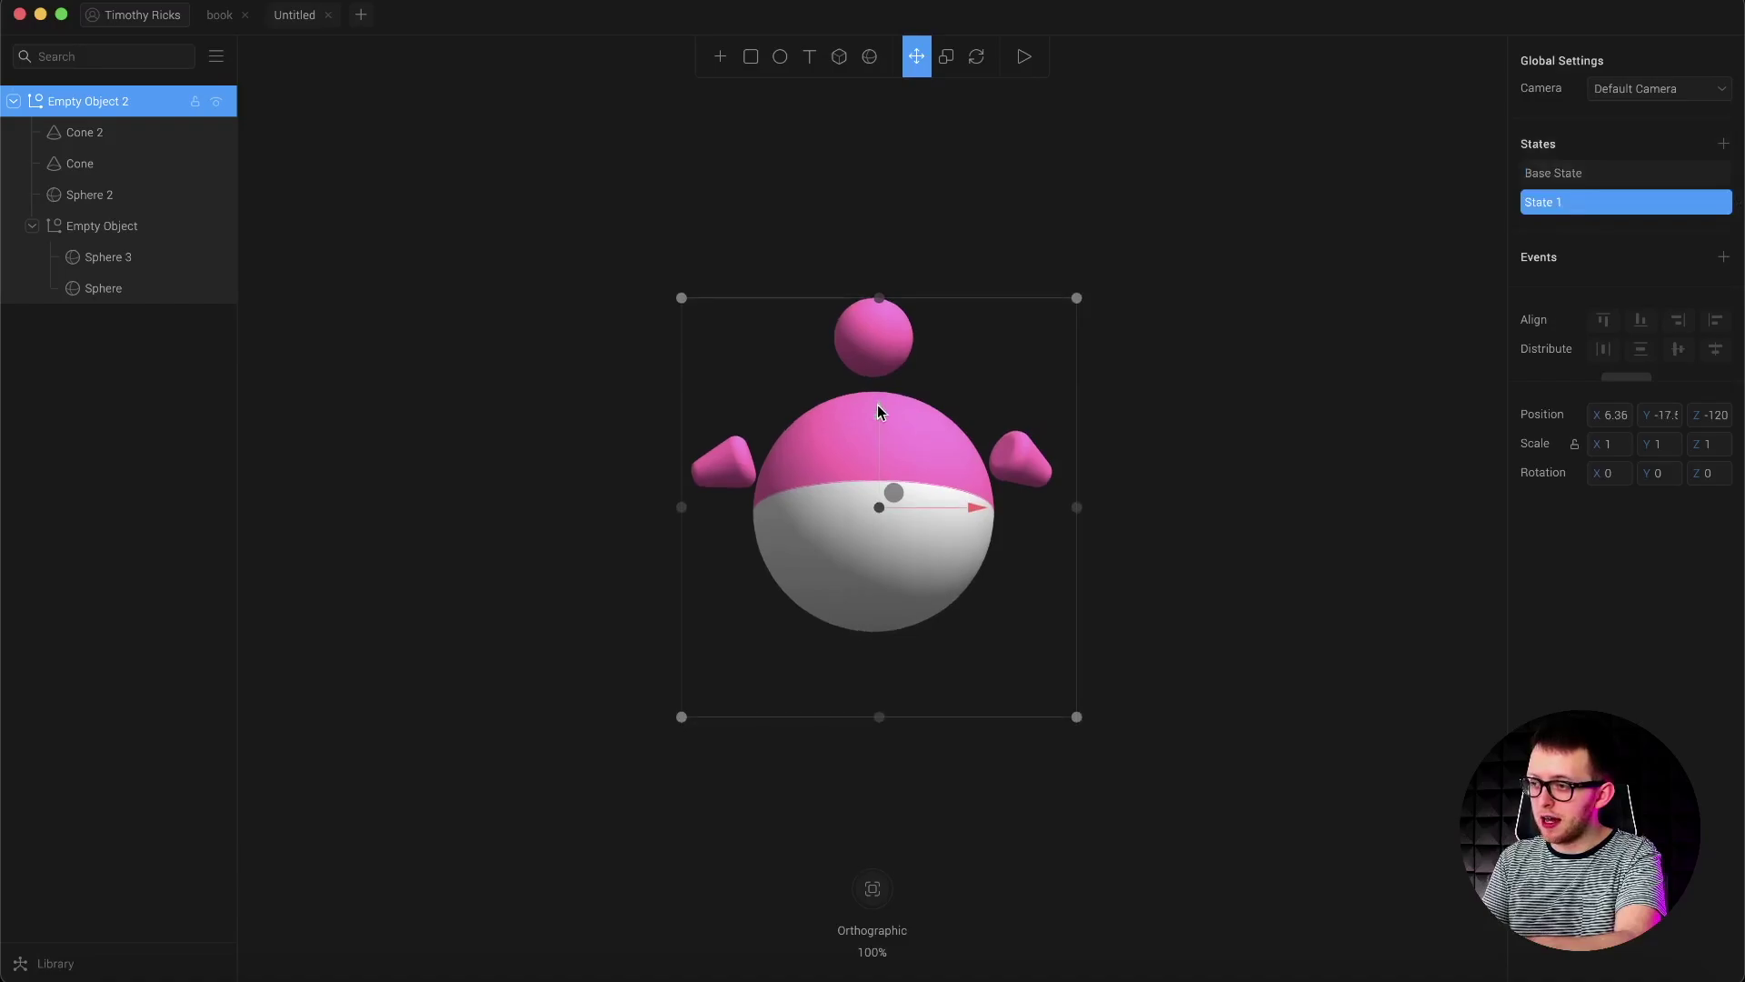
# Compare the base pose with State 1, add a Start event, and play the preview.
pyautogui.click(1597, 178)
pyautogui.click(1597, 203)
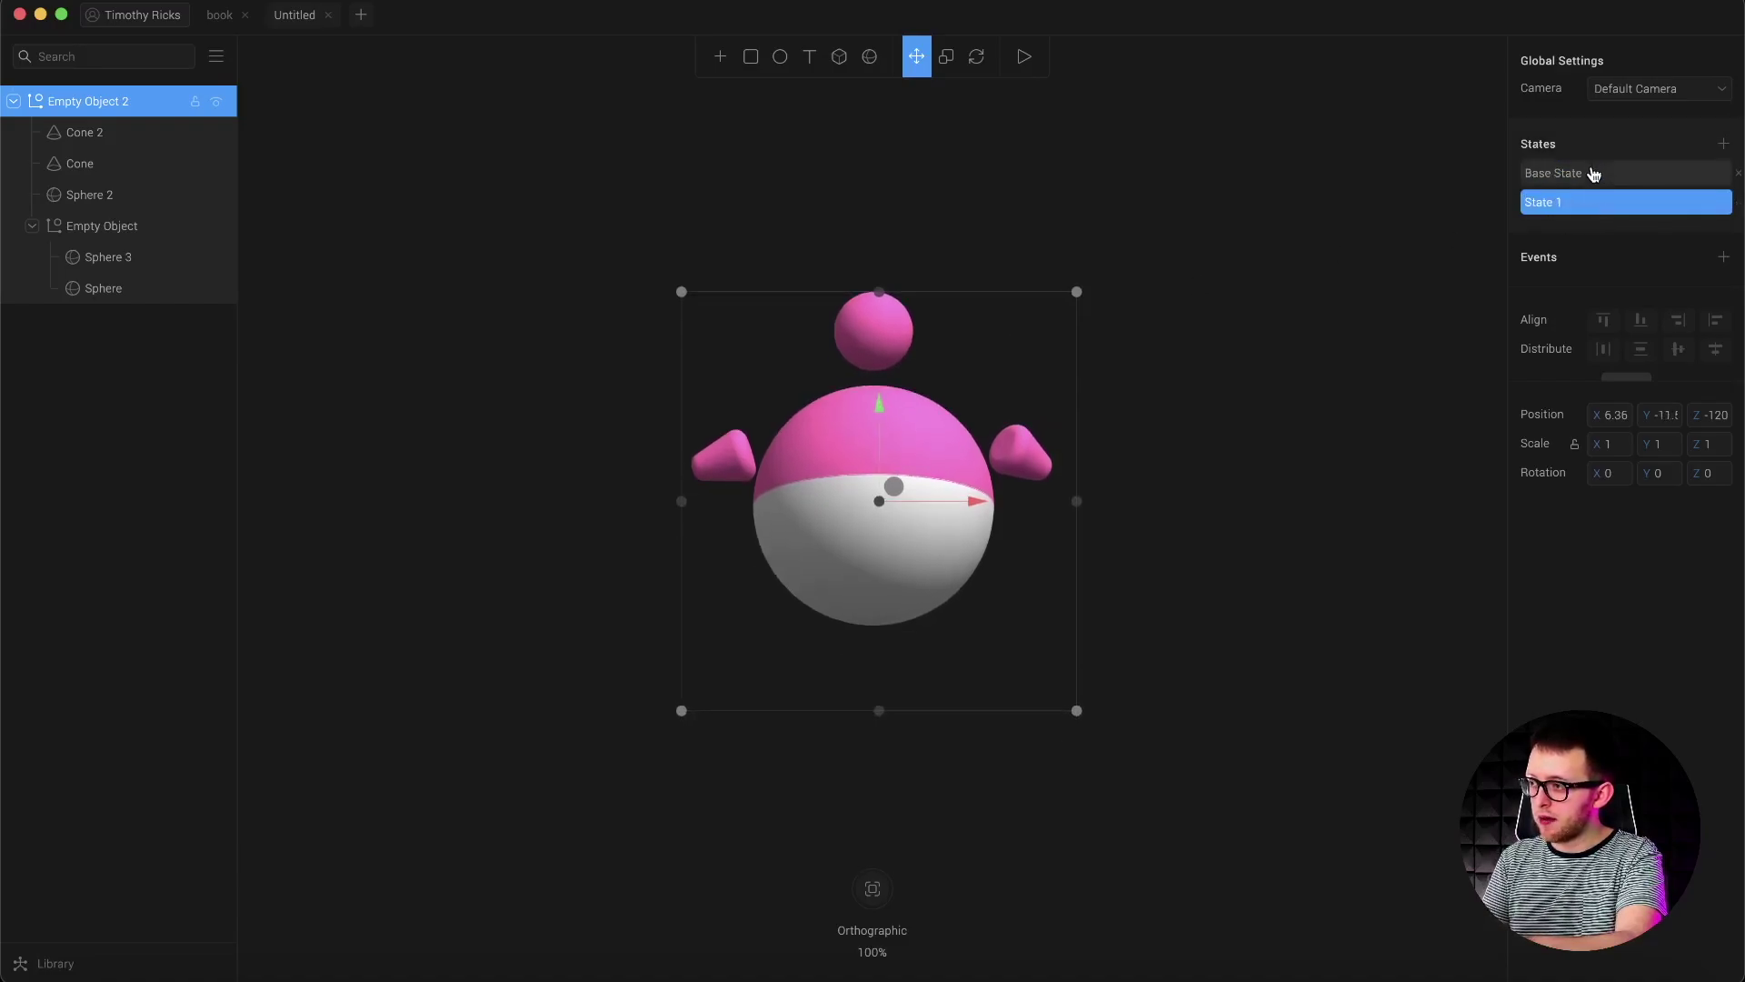
pyautogui.click(1594, 174)
pyautogui.click(1586, 205)
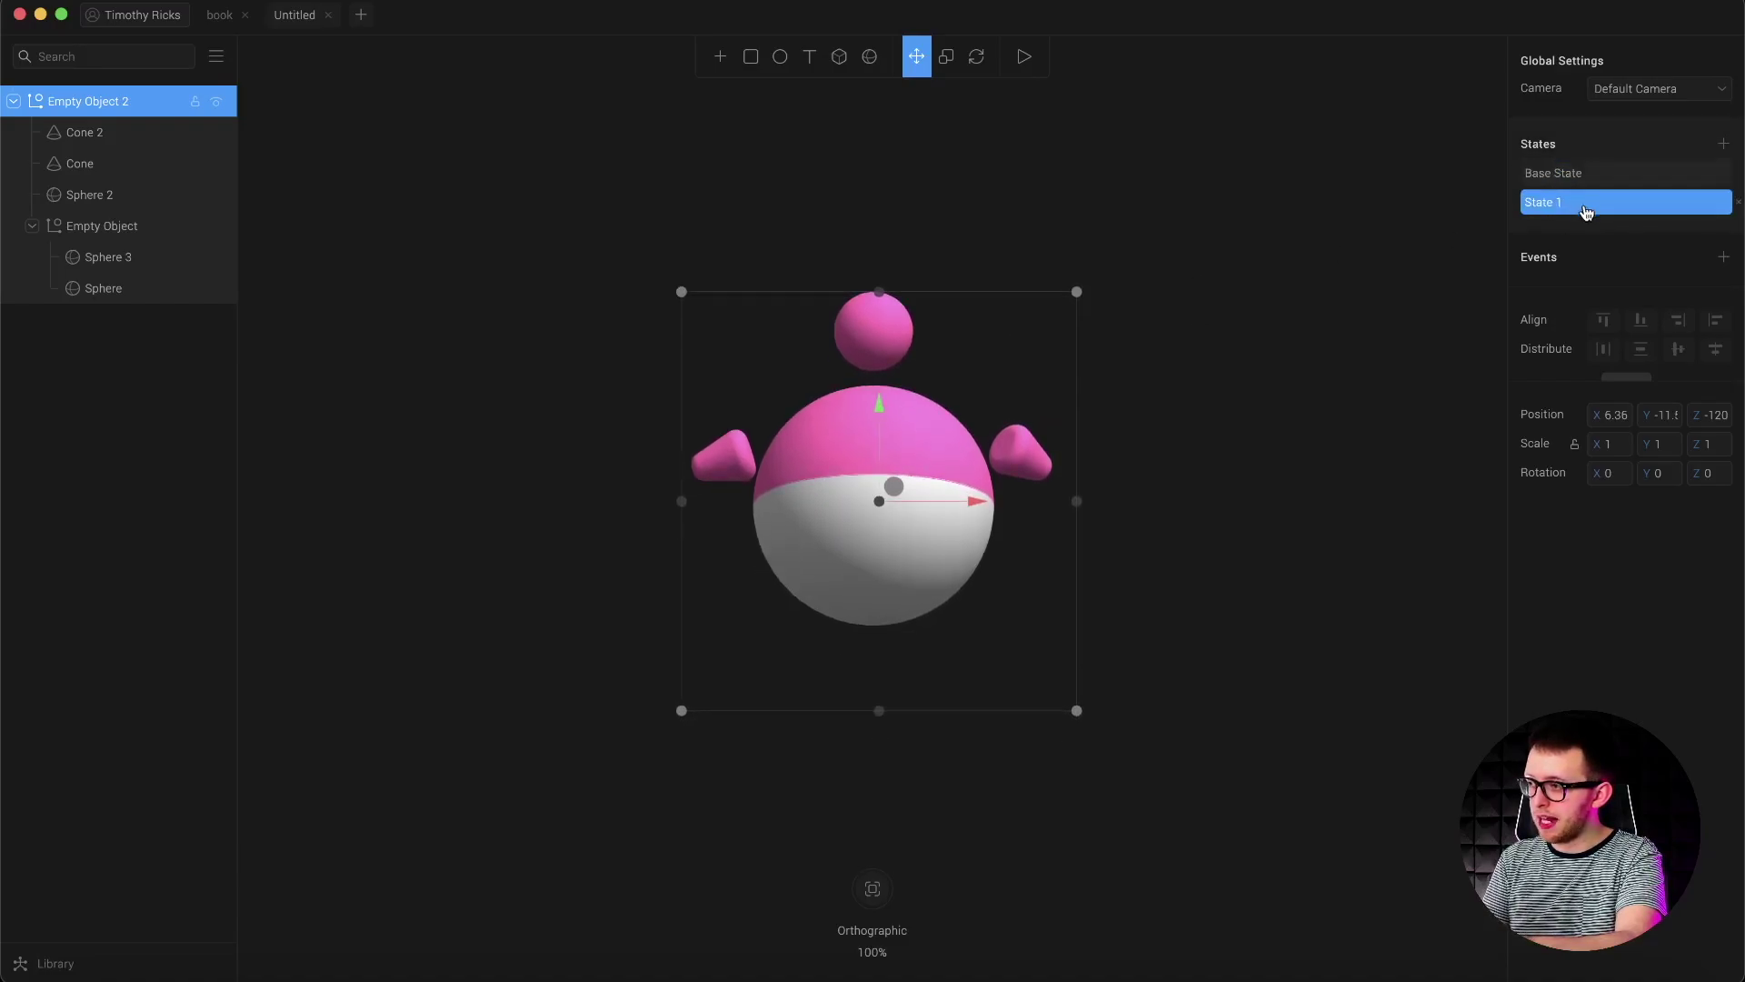
pyautogui.click(1723, 258)
pyautogui.click(1656, 287)
pyautogui.click(1634, 382)
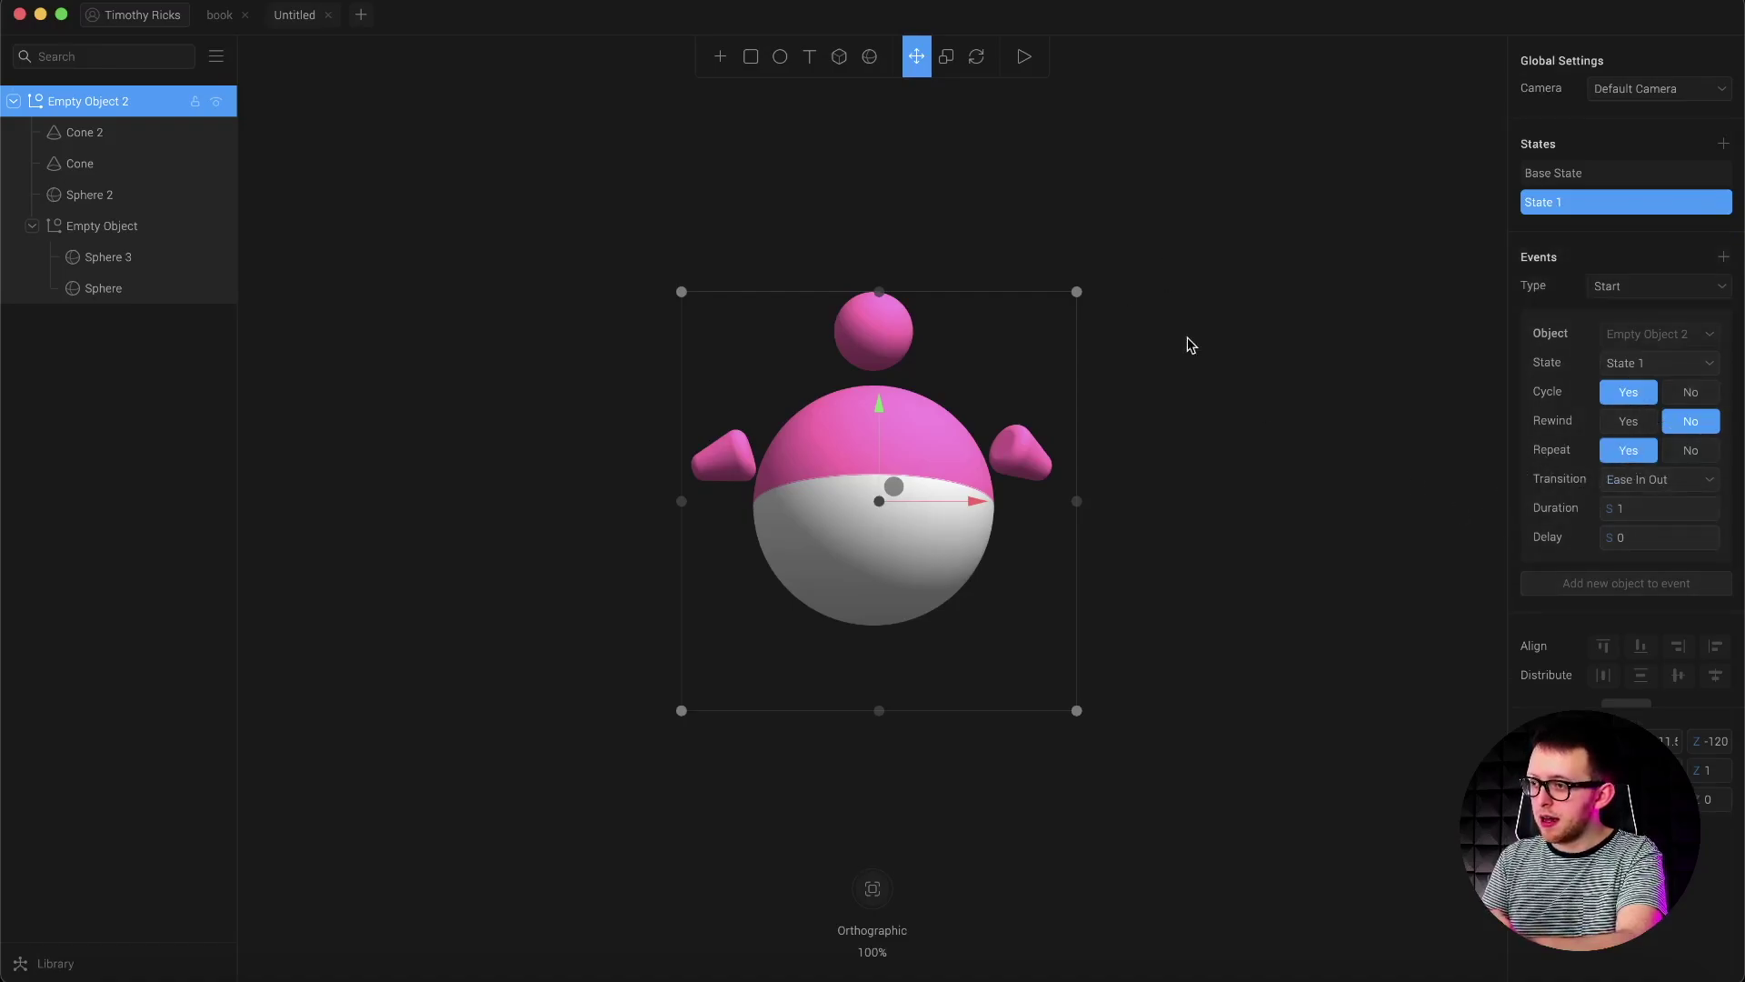
pyautogui.click(1022, 56)
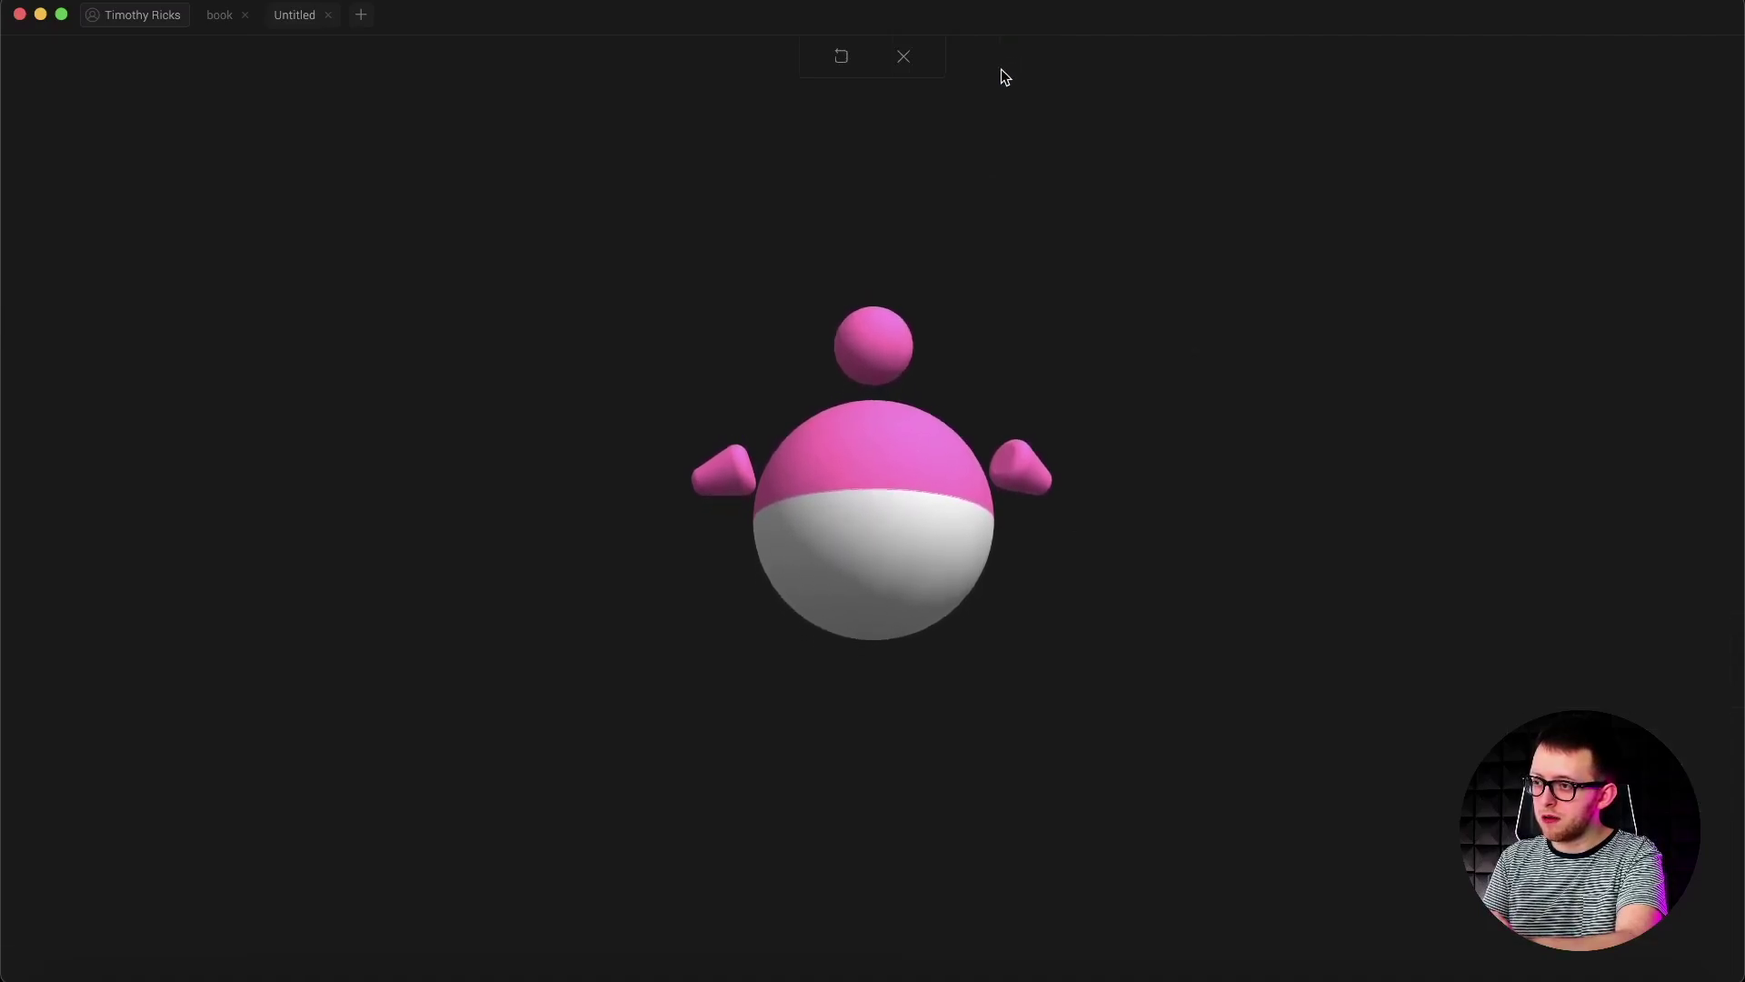
pyautogui.click(903, 56)
# Select the right cone inside the group, add State 1, and rotate the cone for it.
pyautogui.click(1013, 447)
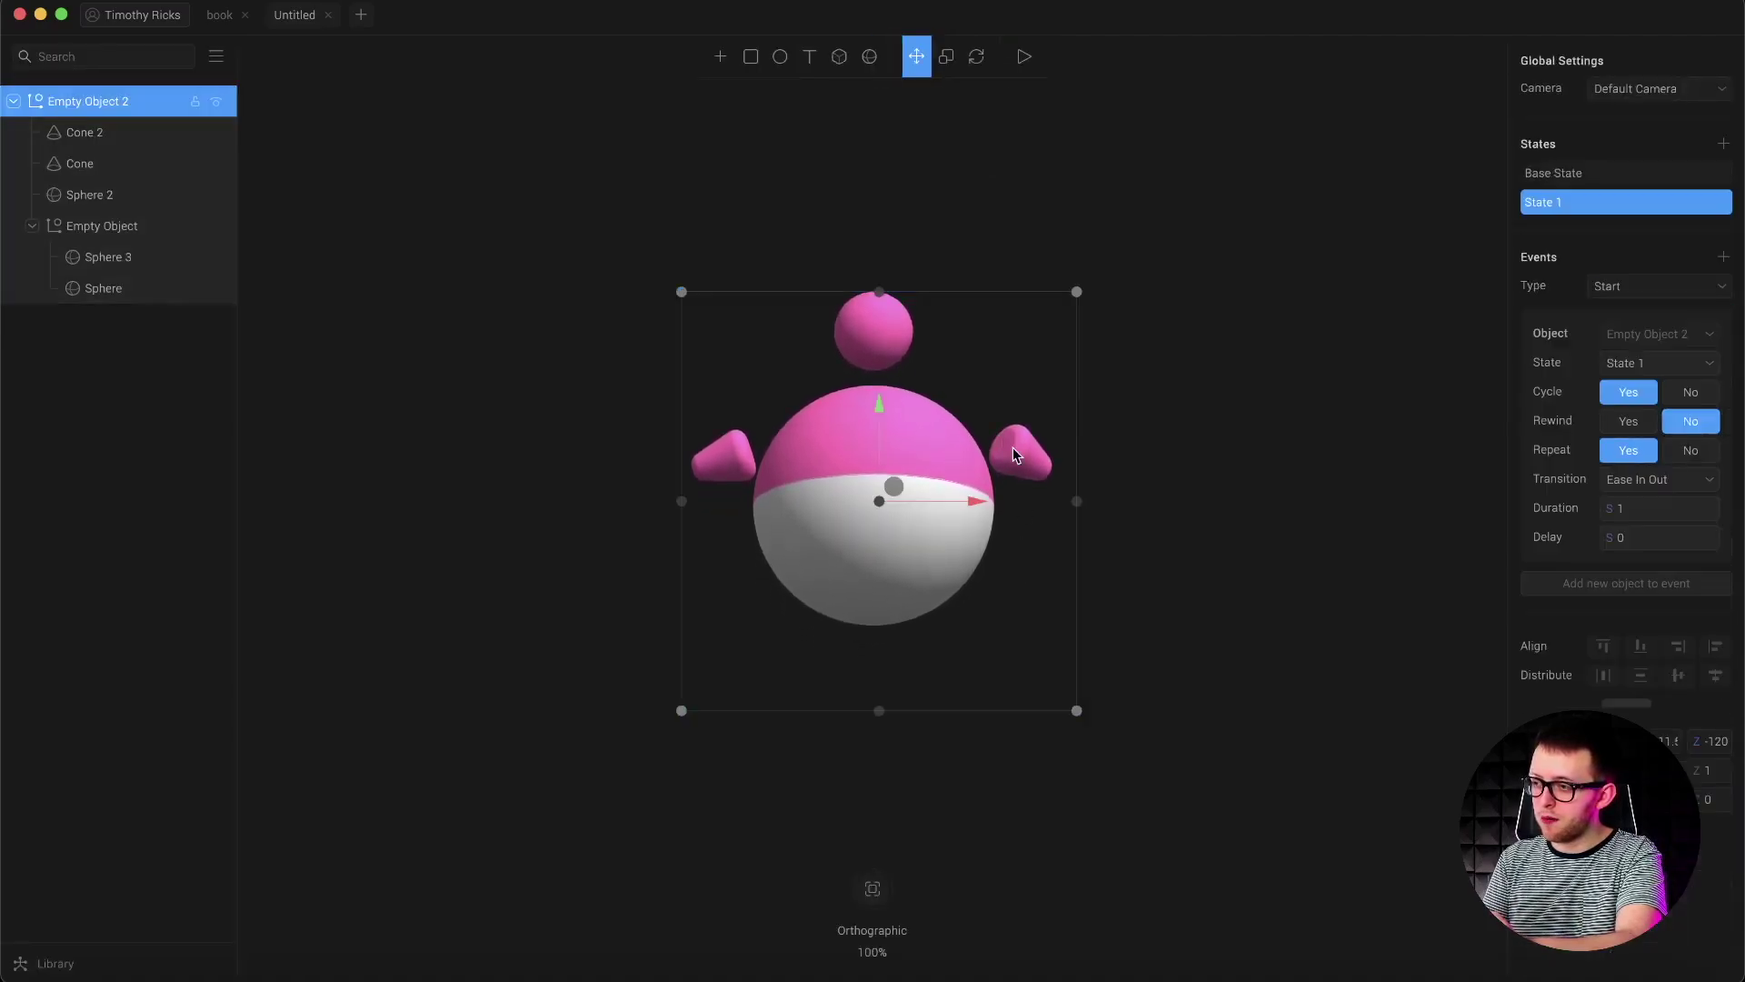
pyautogui.click(1013, 448)
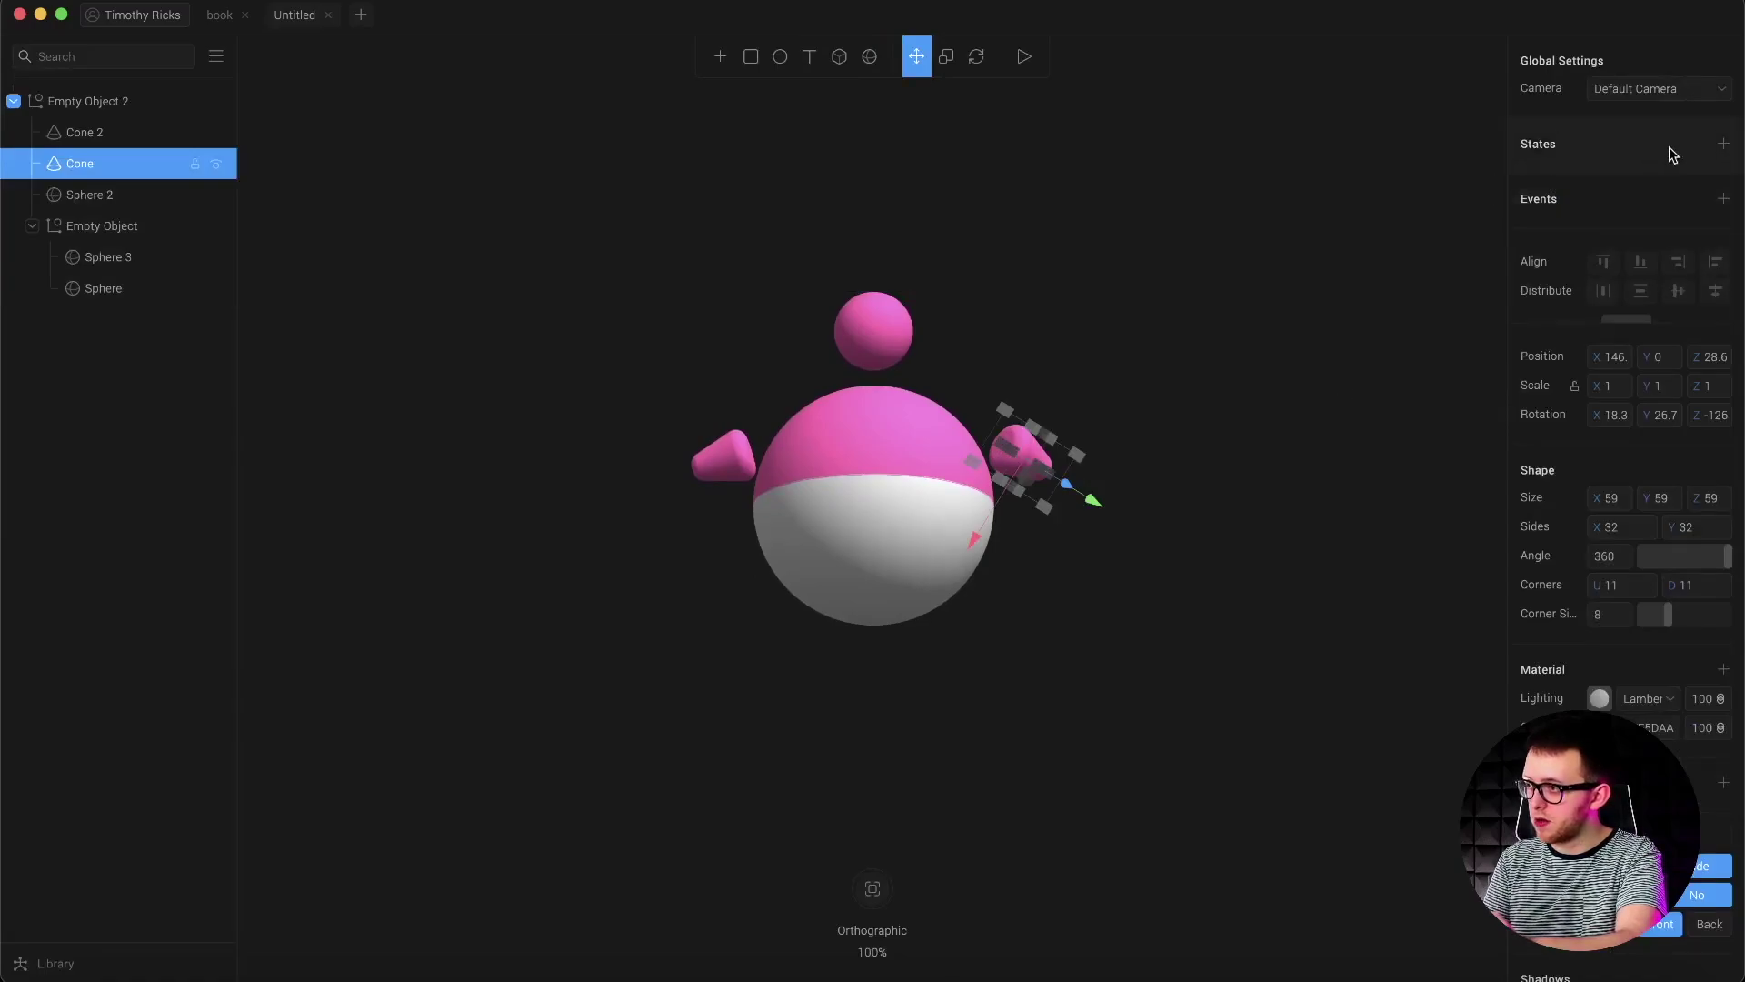
pyautogui.click(1724, 145)
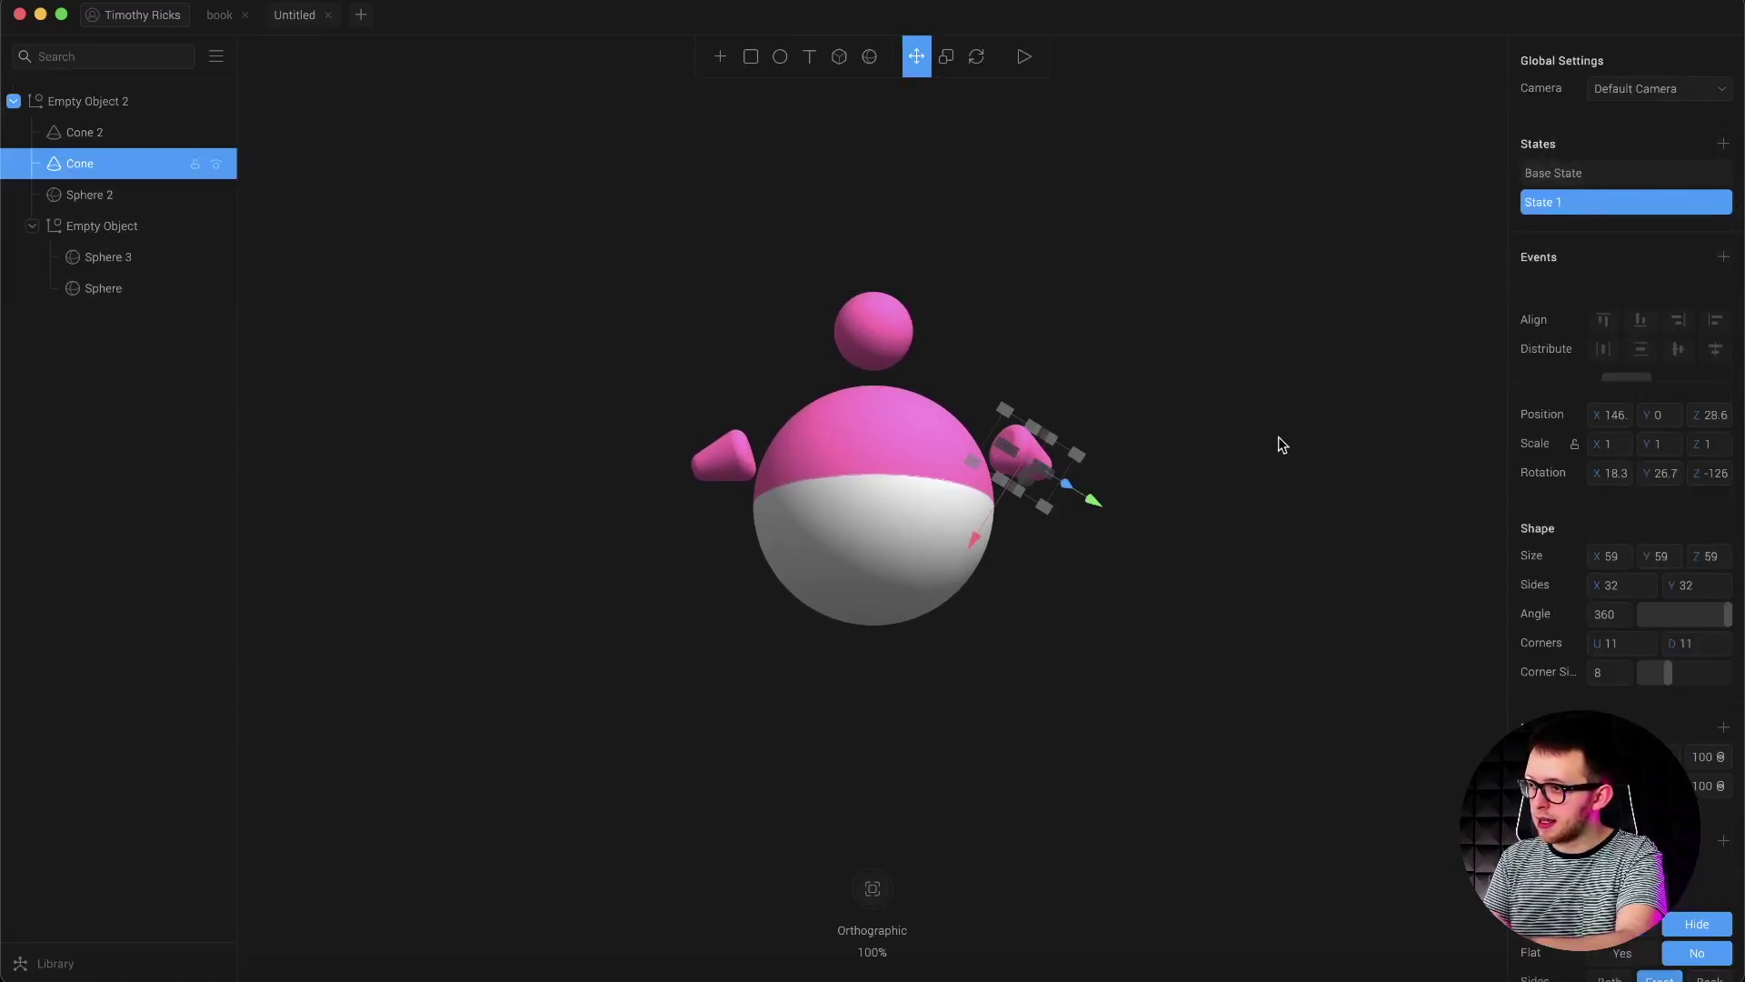
pyautogui.click(978, 56)
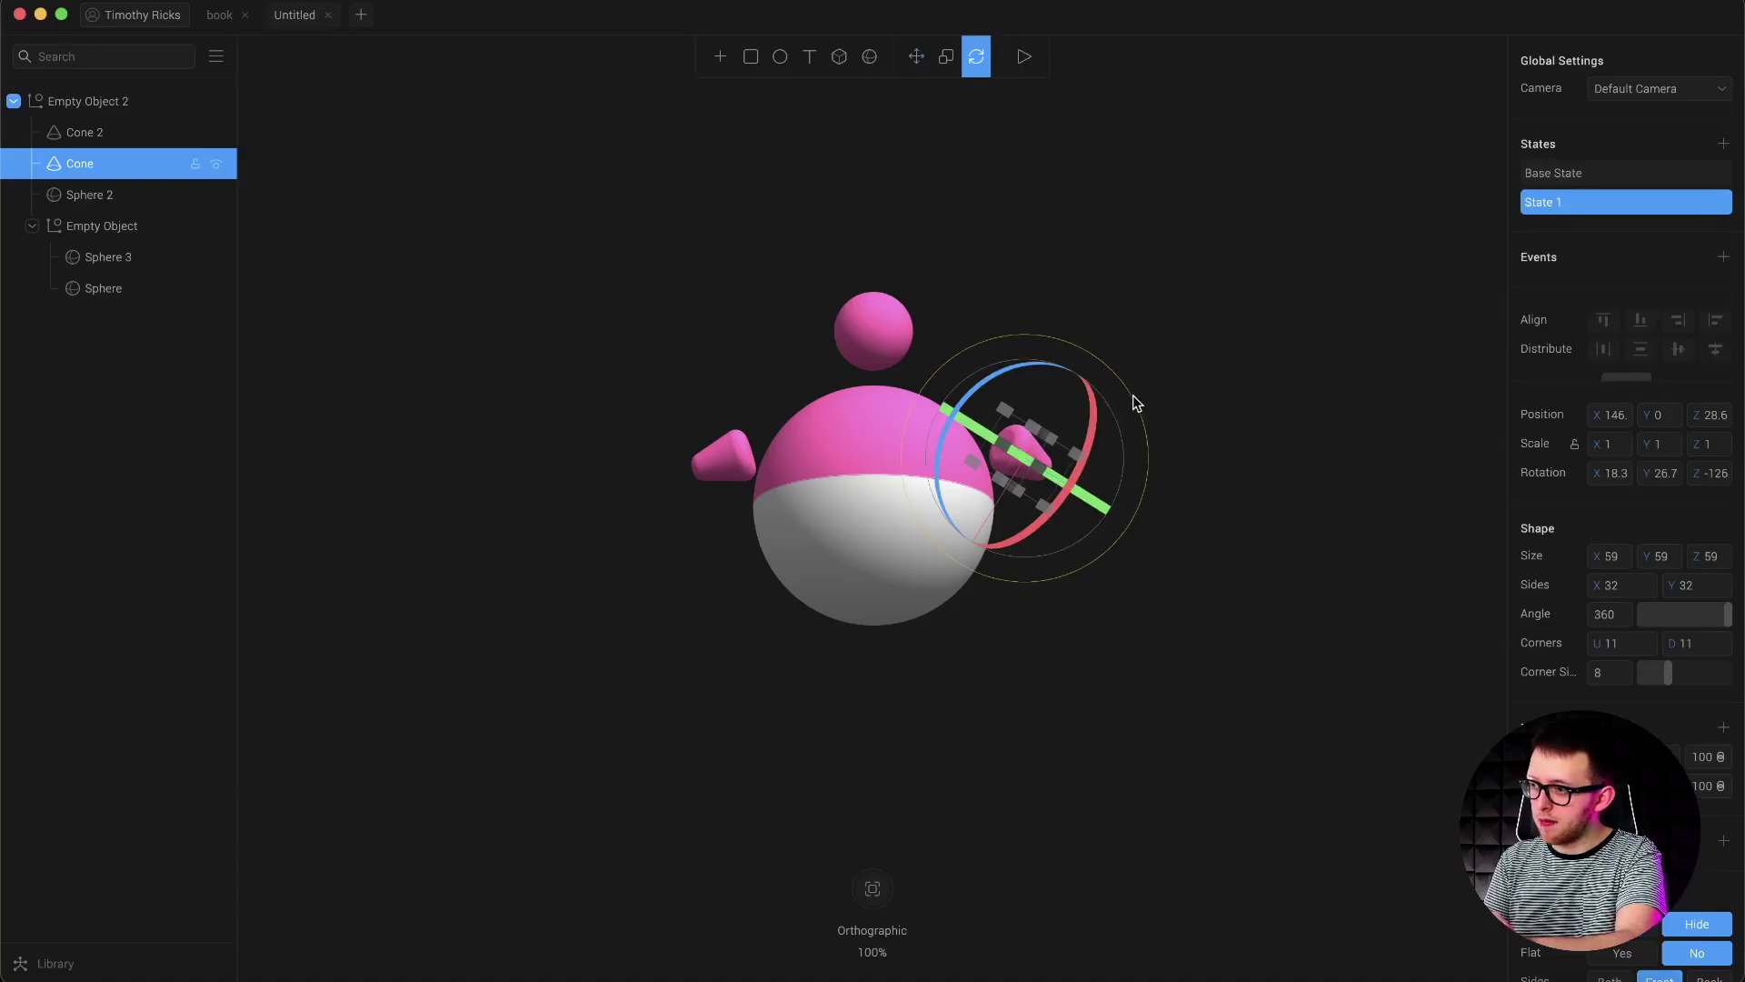
pyautogui.moveTo(1116, 386); pyautogui.dragTo(1111, 380)
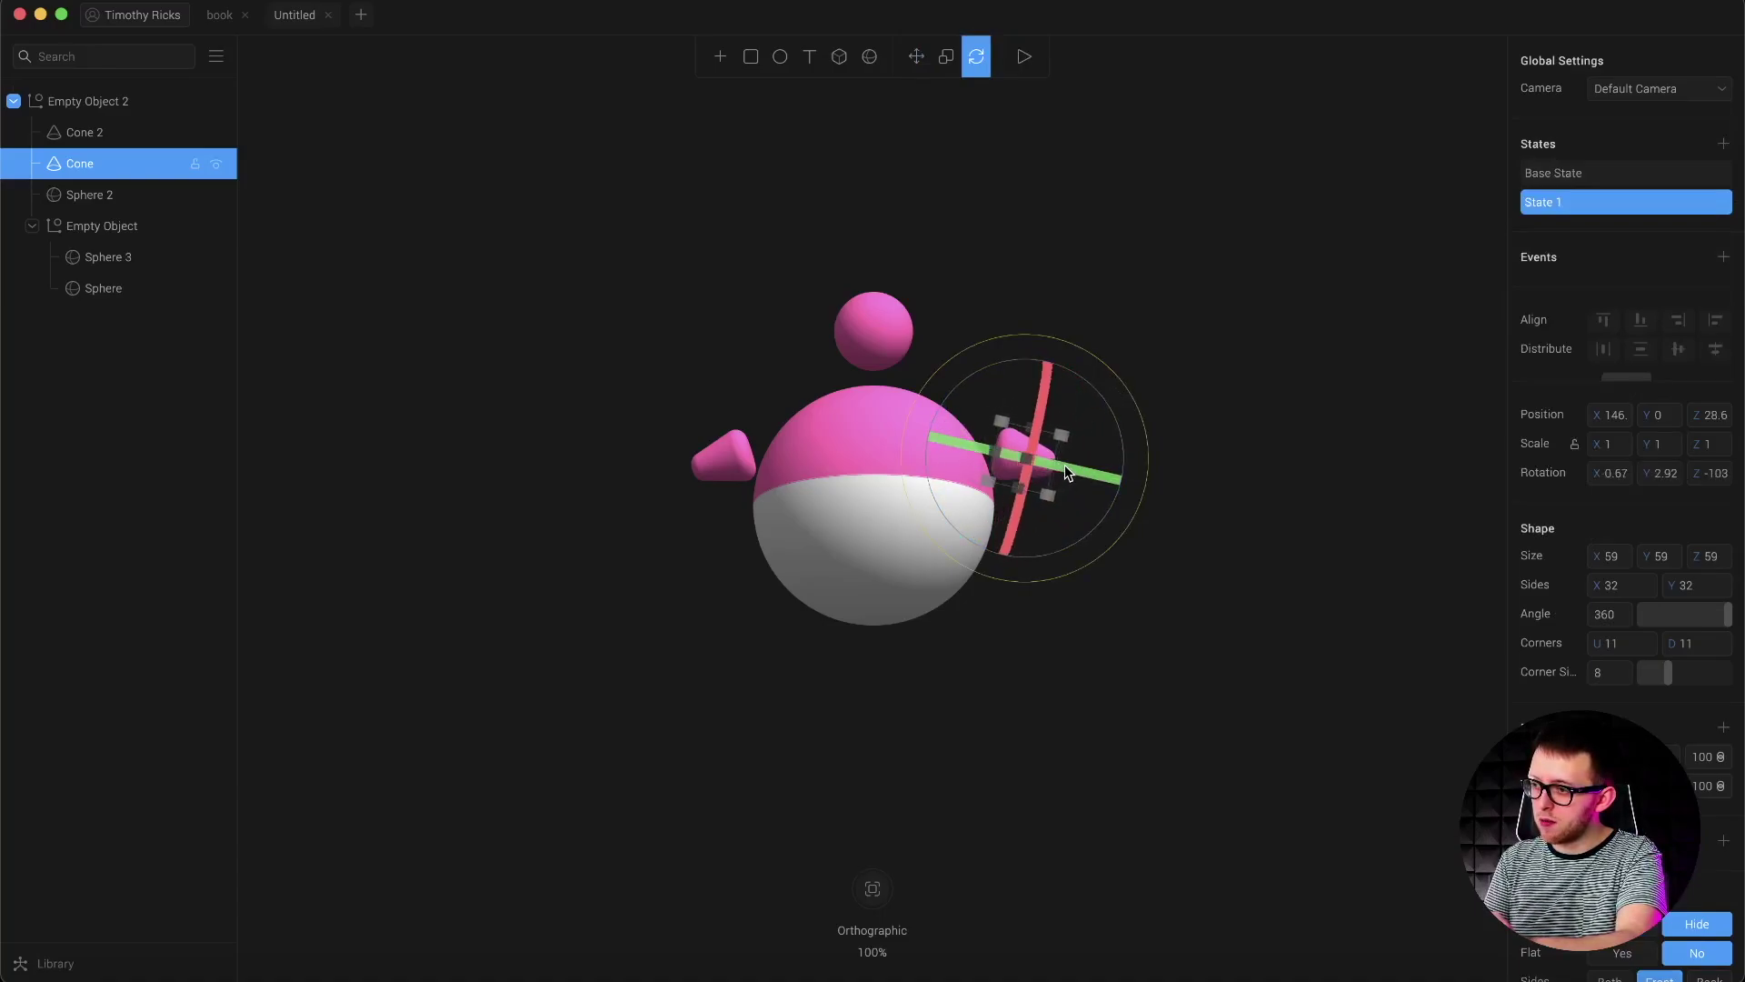
pyautogui.moveTo(1066, 465); pyautogui.dragTo(1085, 462)
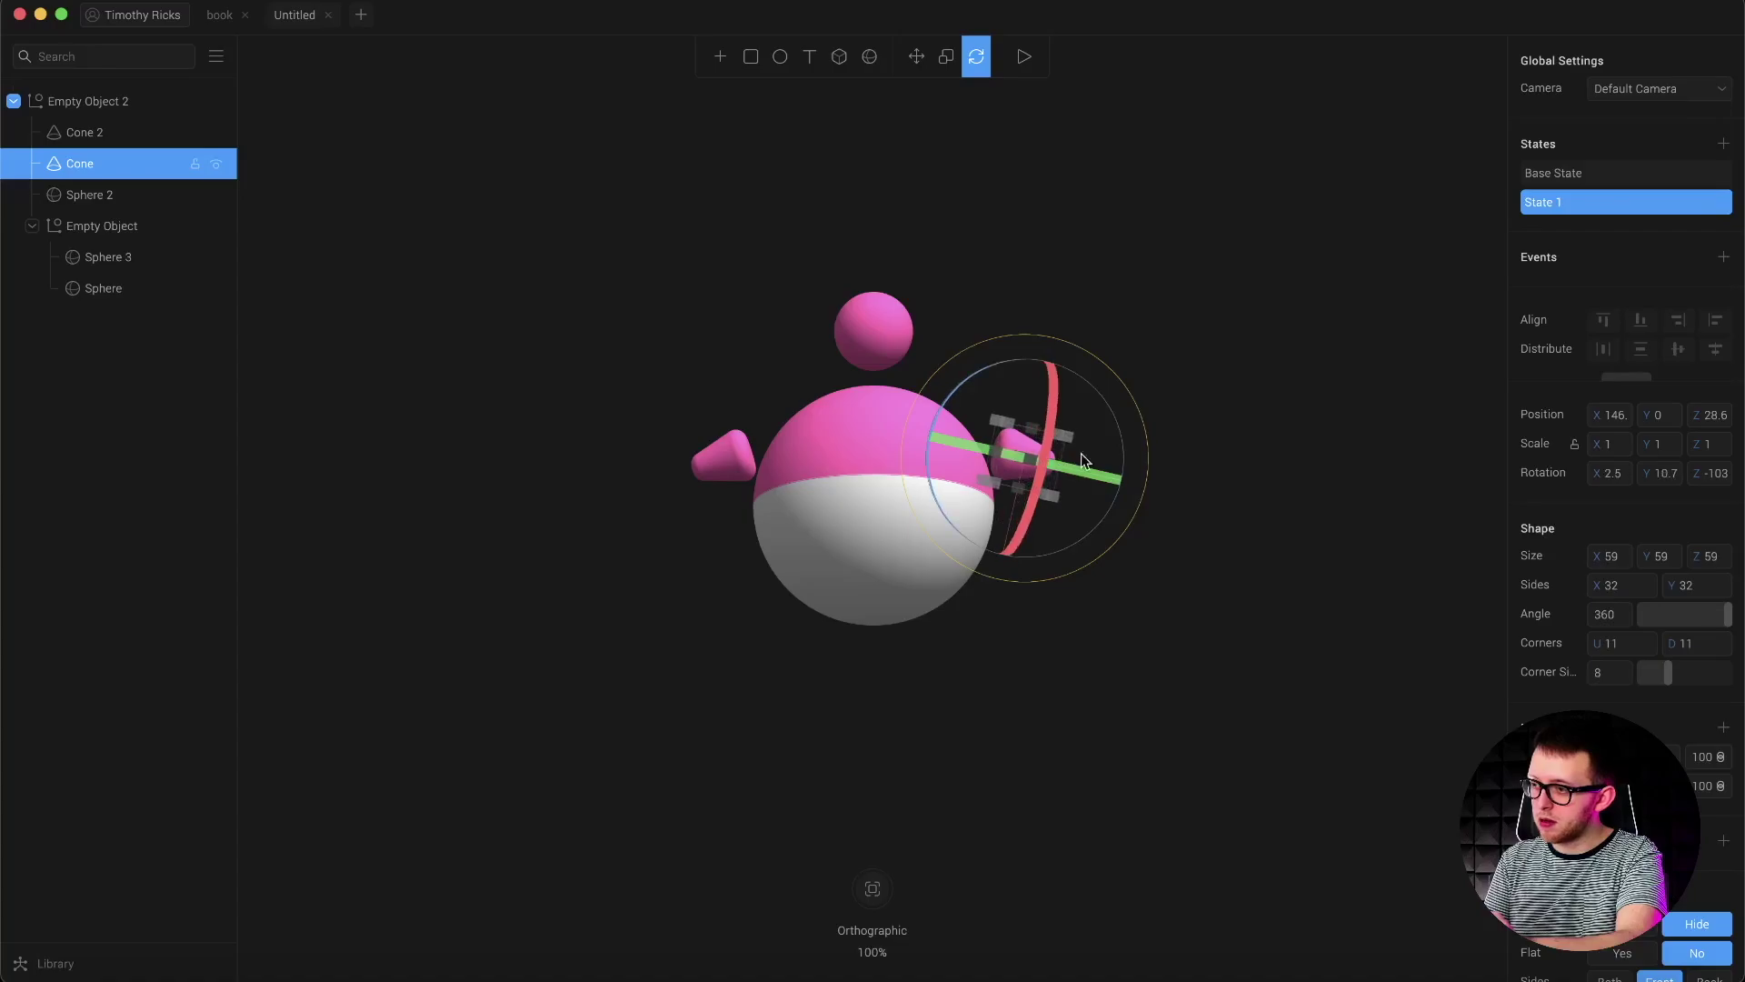
# Add a Start event for the cone set to cycle, deselect, and play the scene.
pyautogui.click(1723, 257)
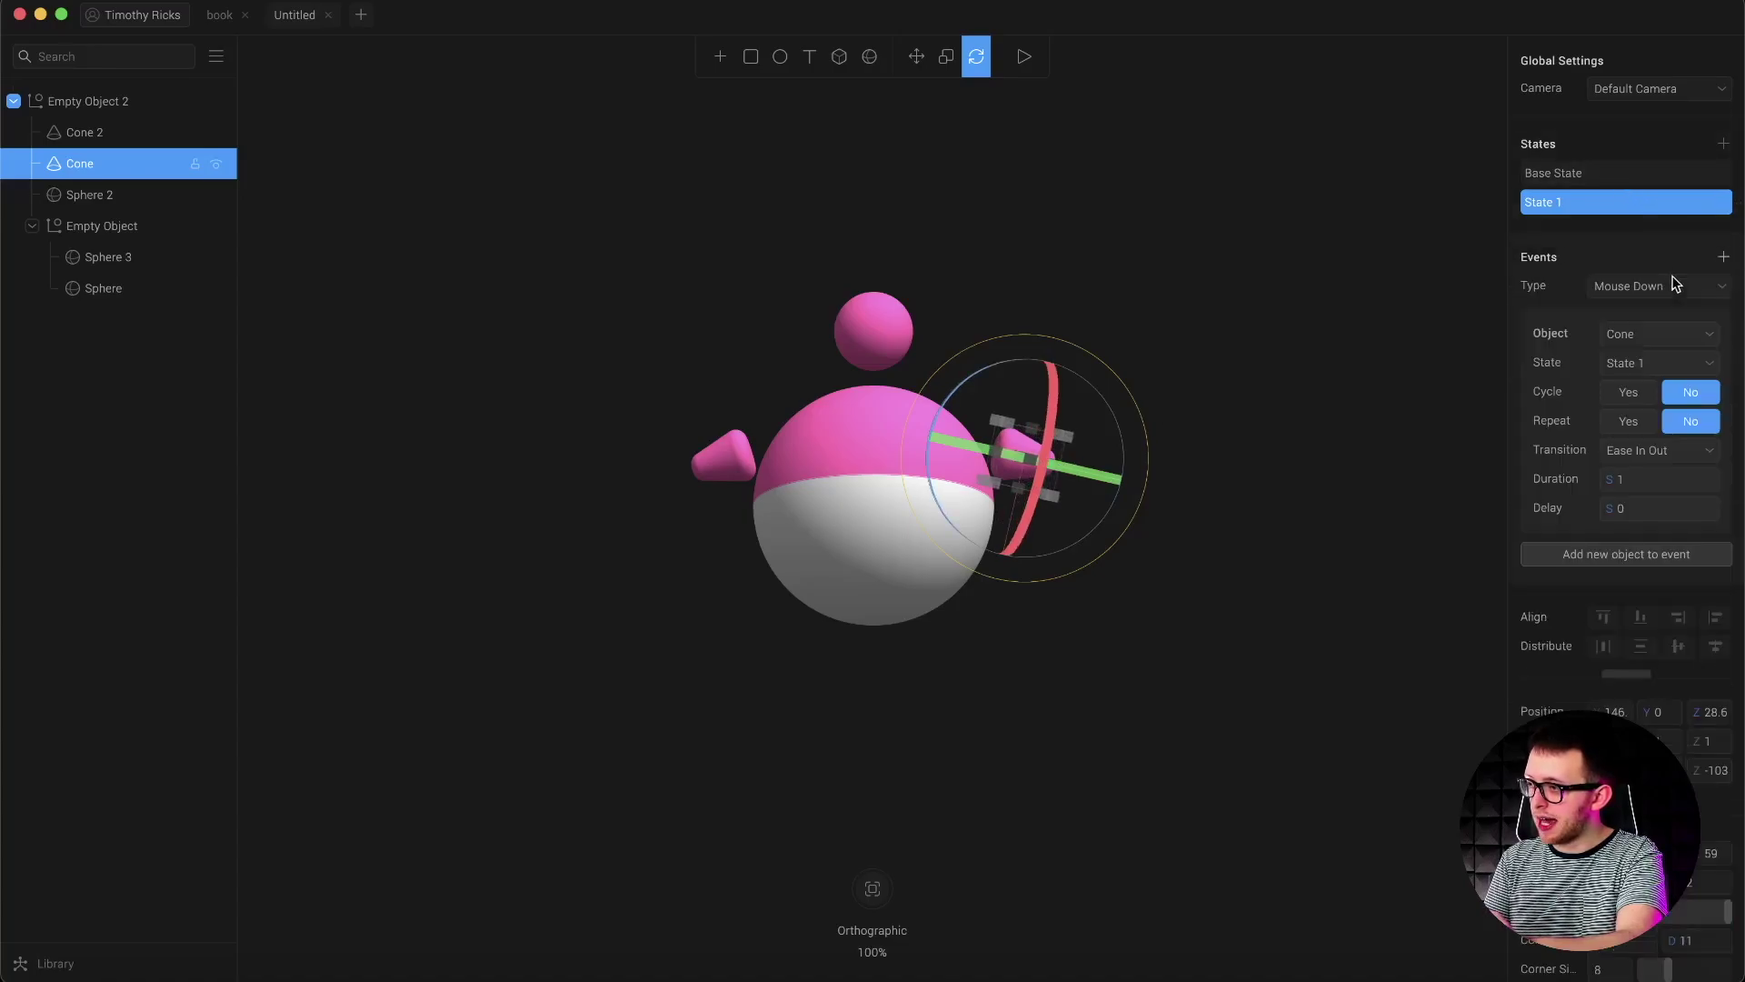
pyautogui.click(1652, 287)
pyautogui.click(1627, 392)
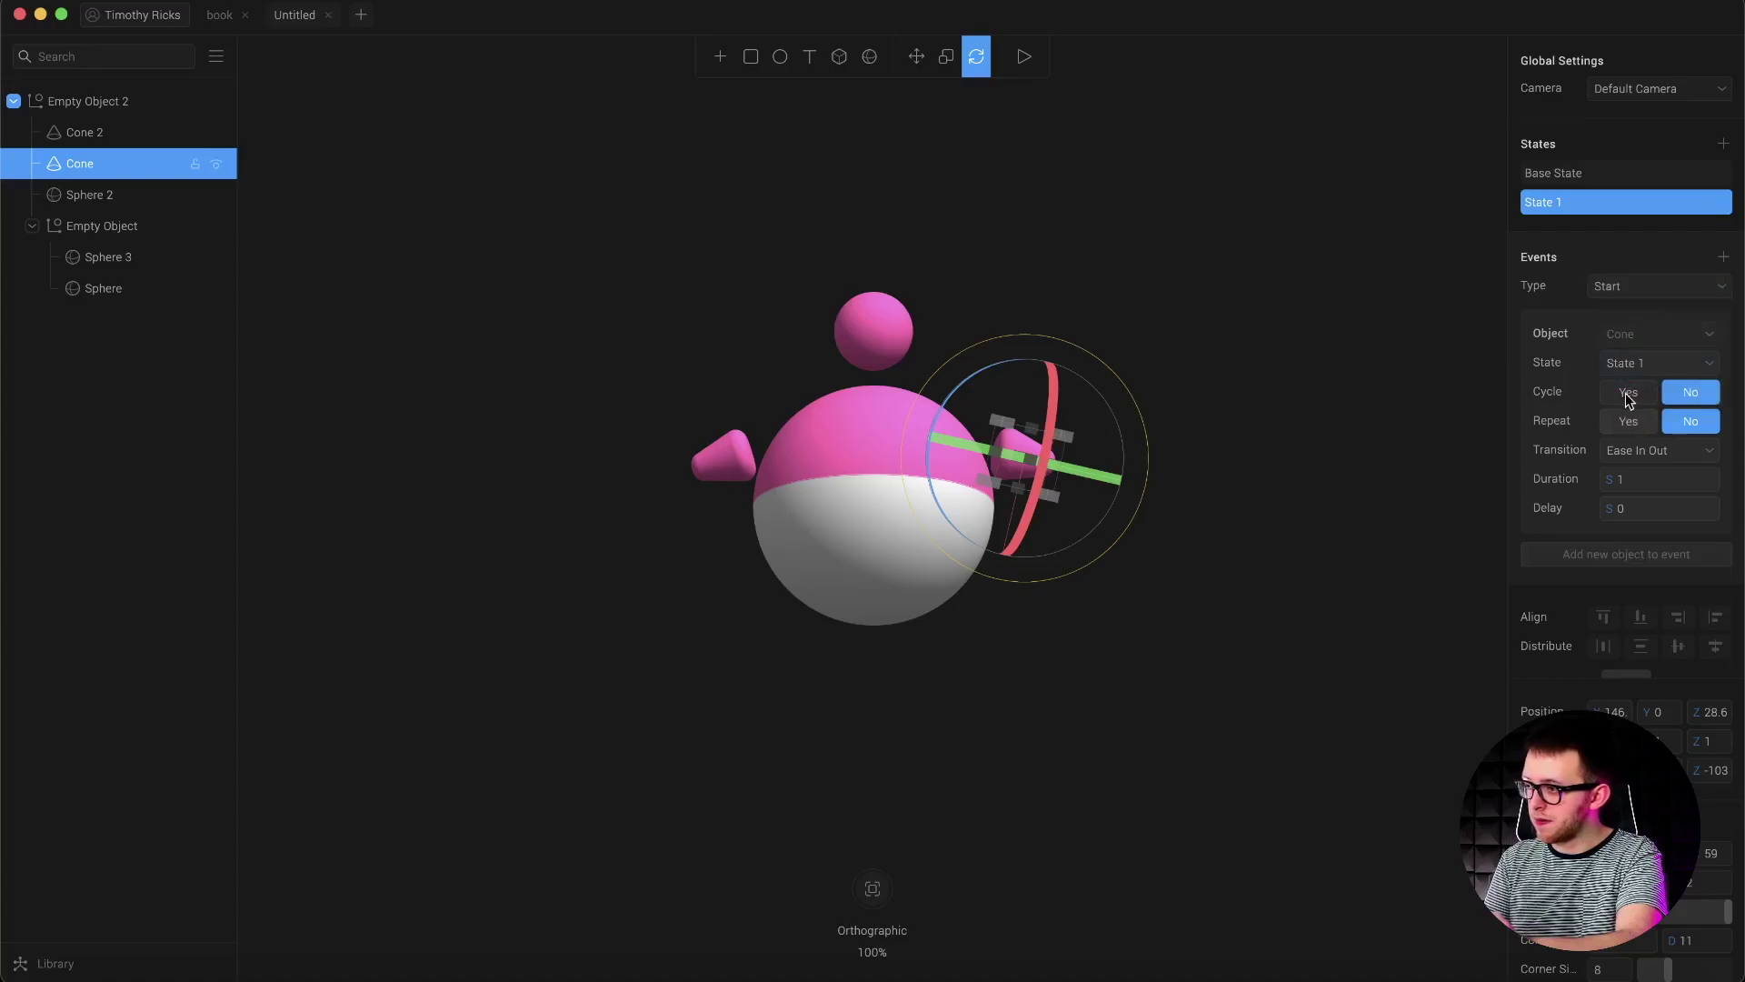
pyautogui.click(1628, 392)
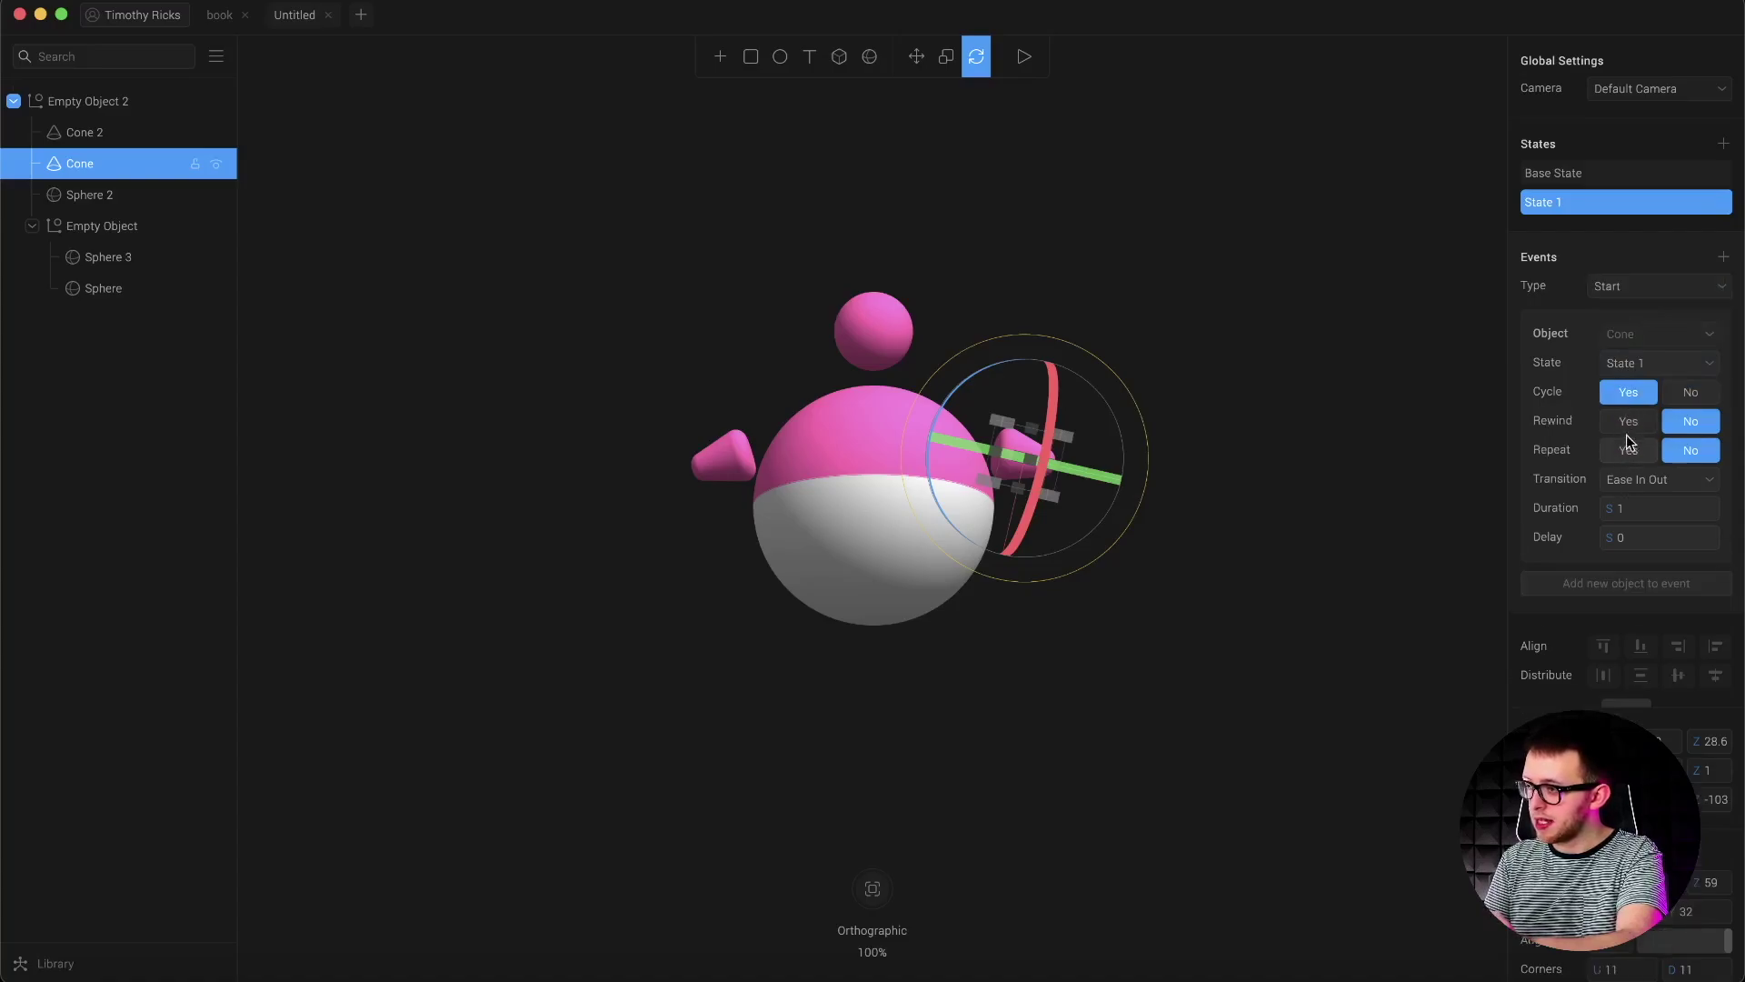
pyautogui.click(1282, 608)
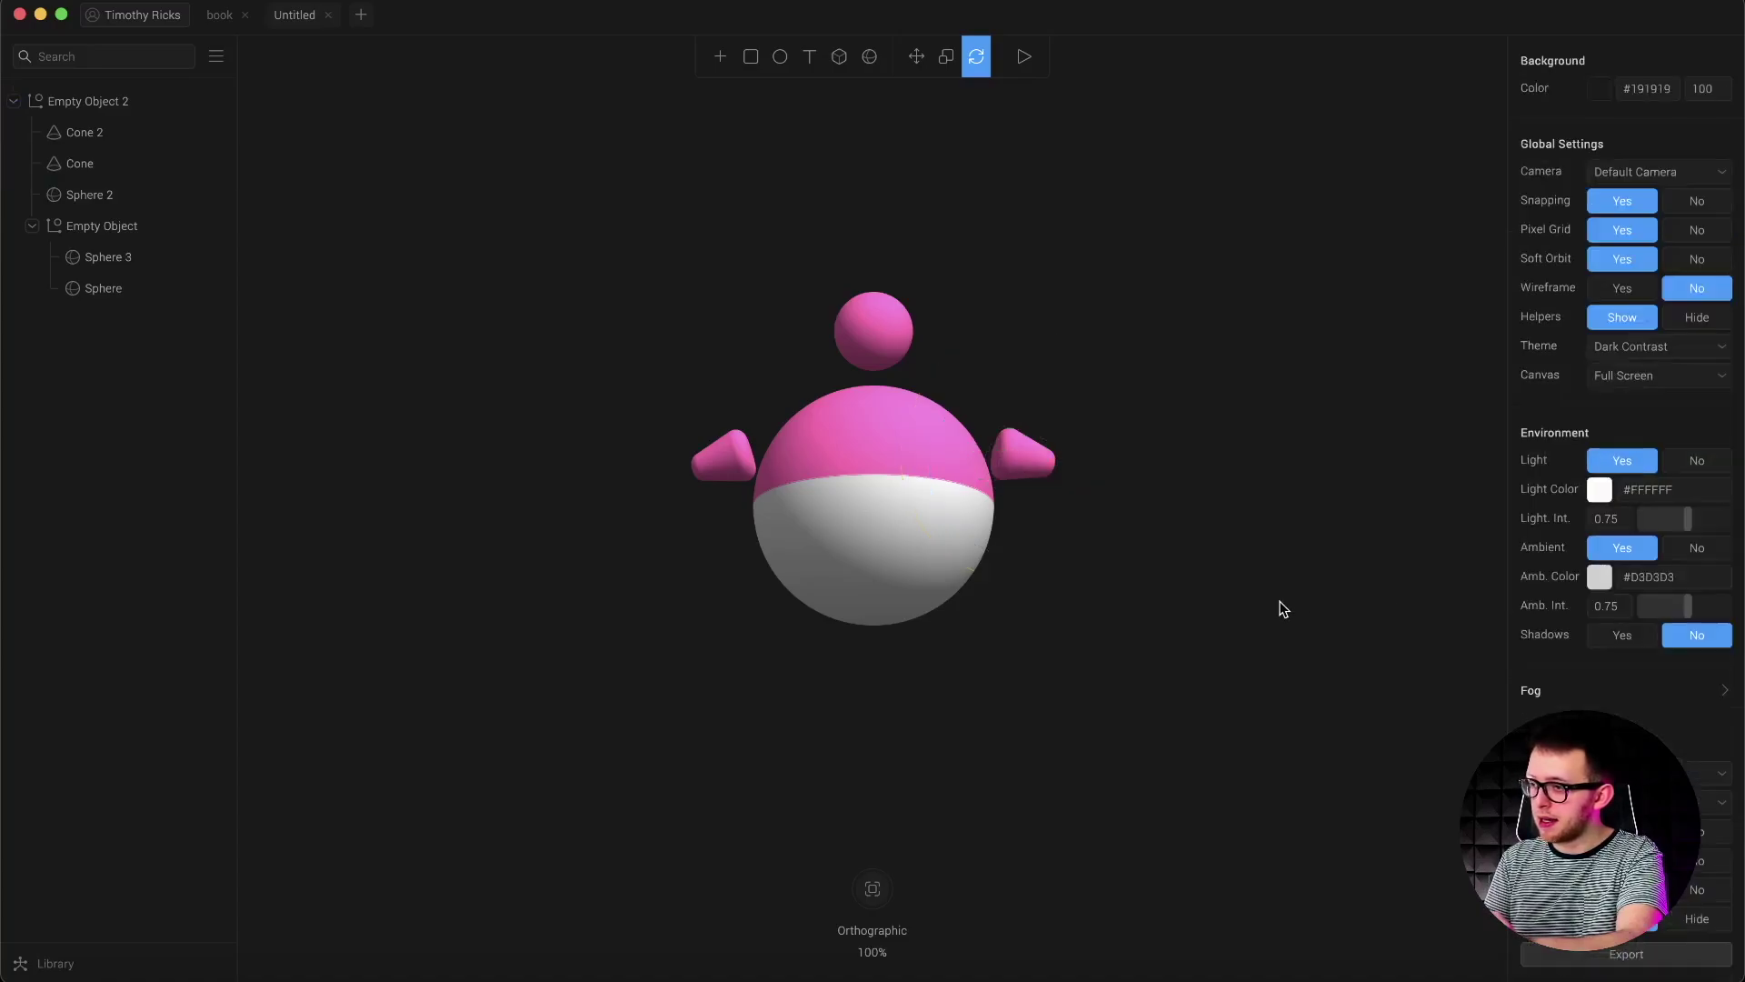
pyautogui.click(1023, 64)
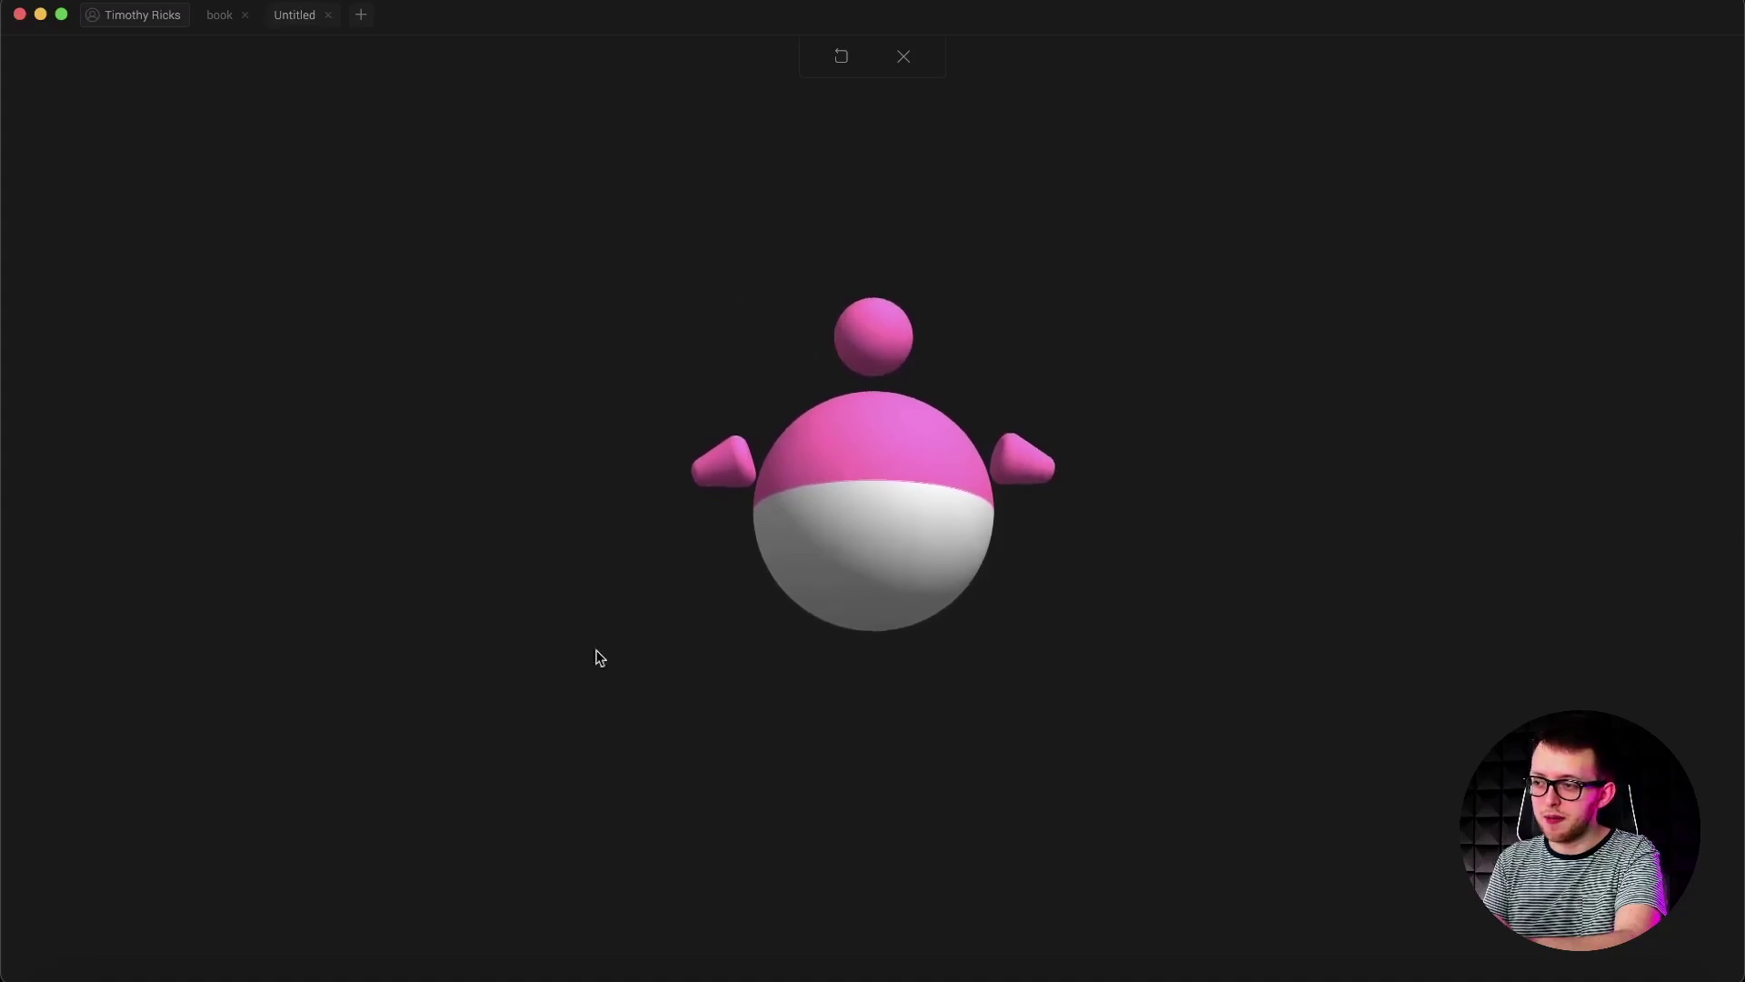
# Leave Spline's play mode and return to the Webflow project tab in Chrome, exiting preview.
pyautogui.click(903, 59)
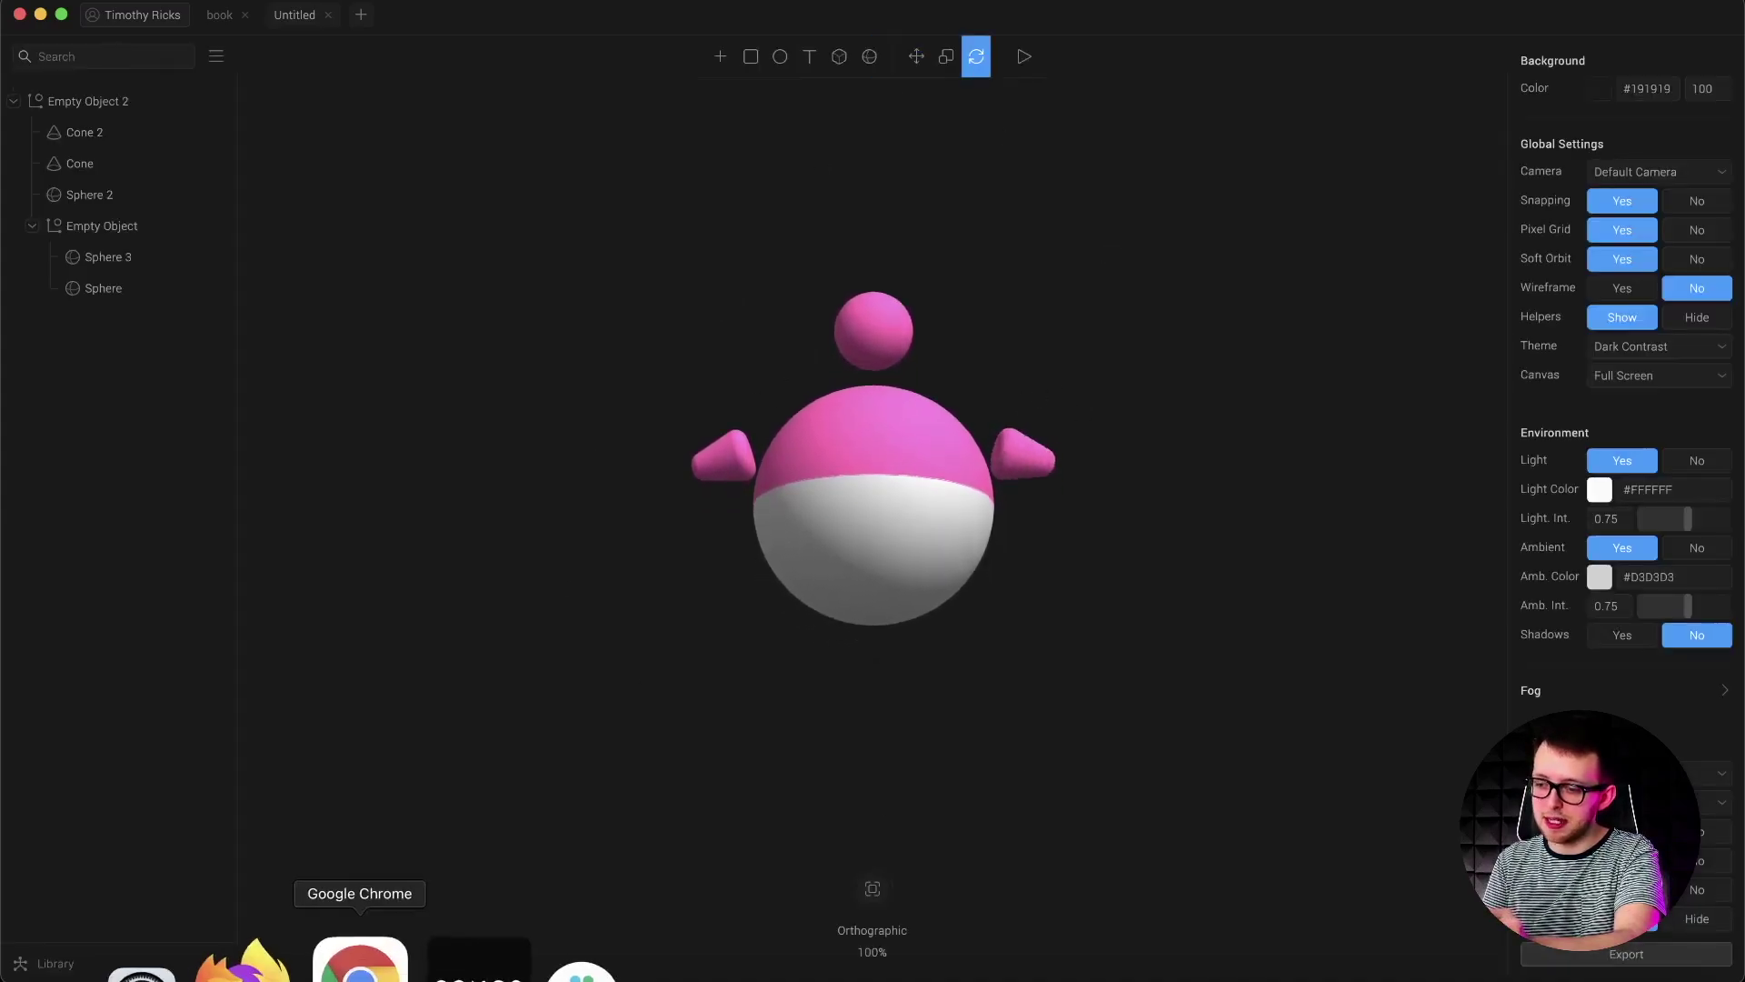
pyautogui.click(360, 959)
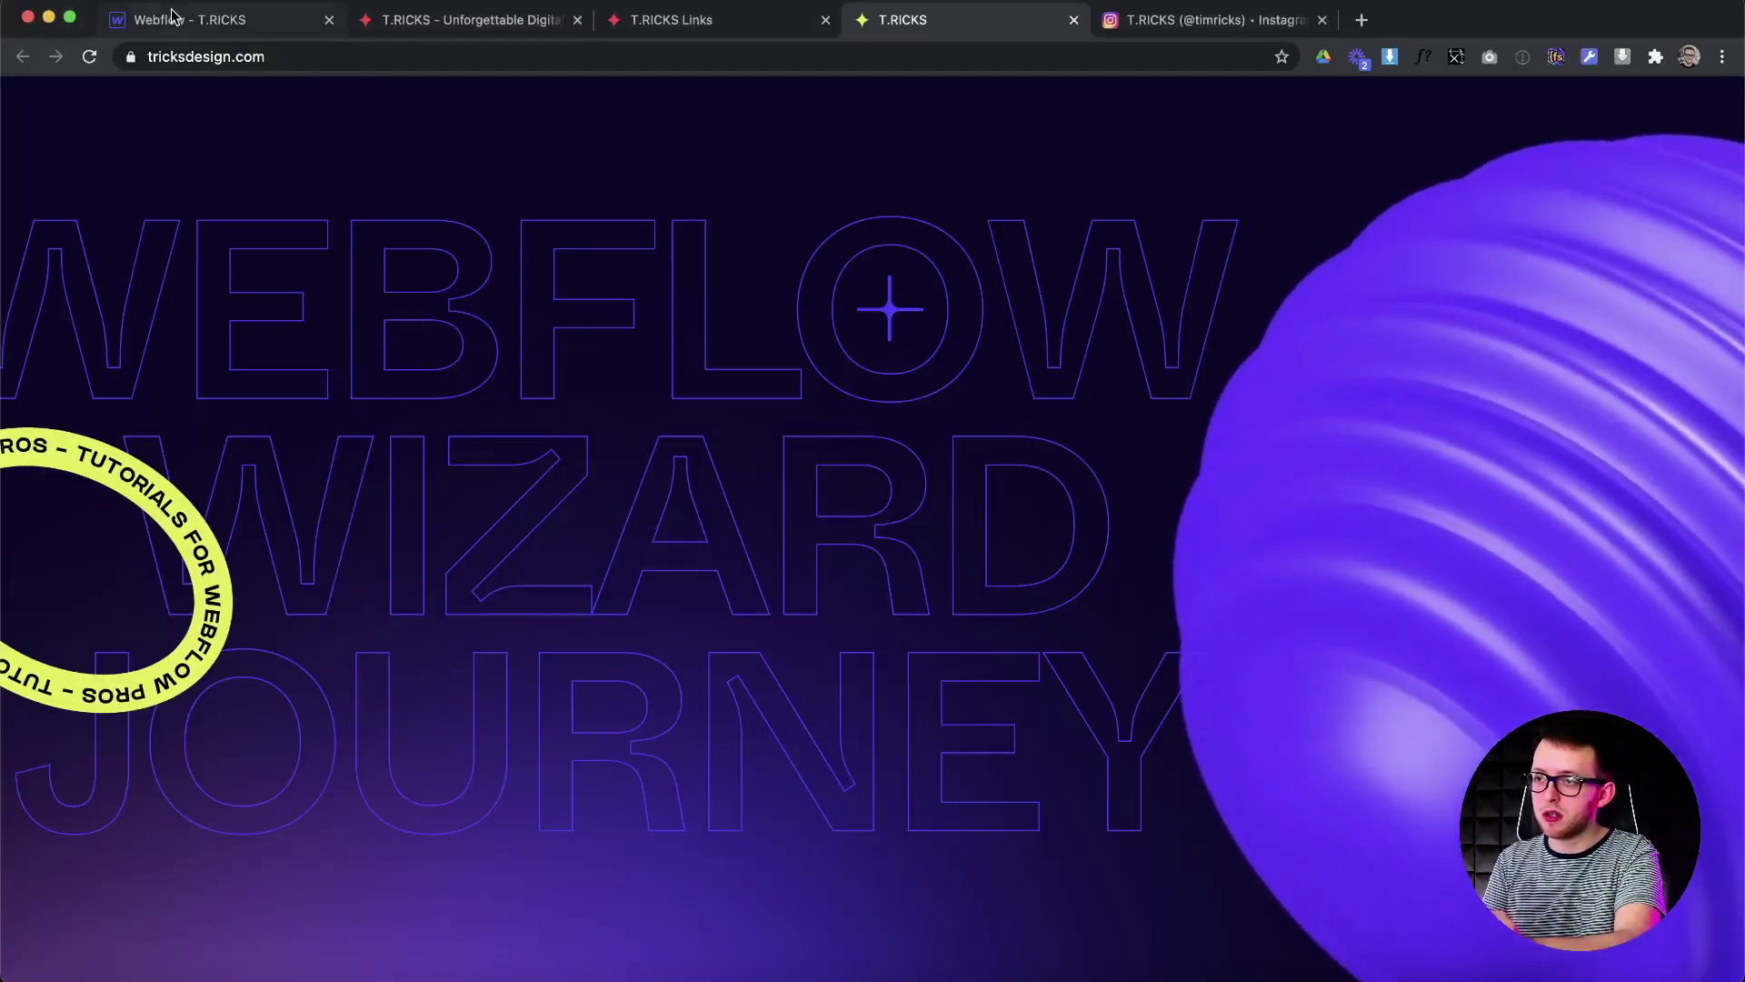
pyautogui.click(177, 19)
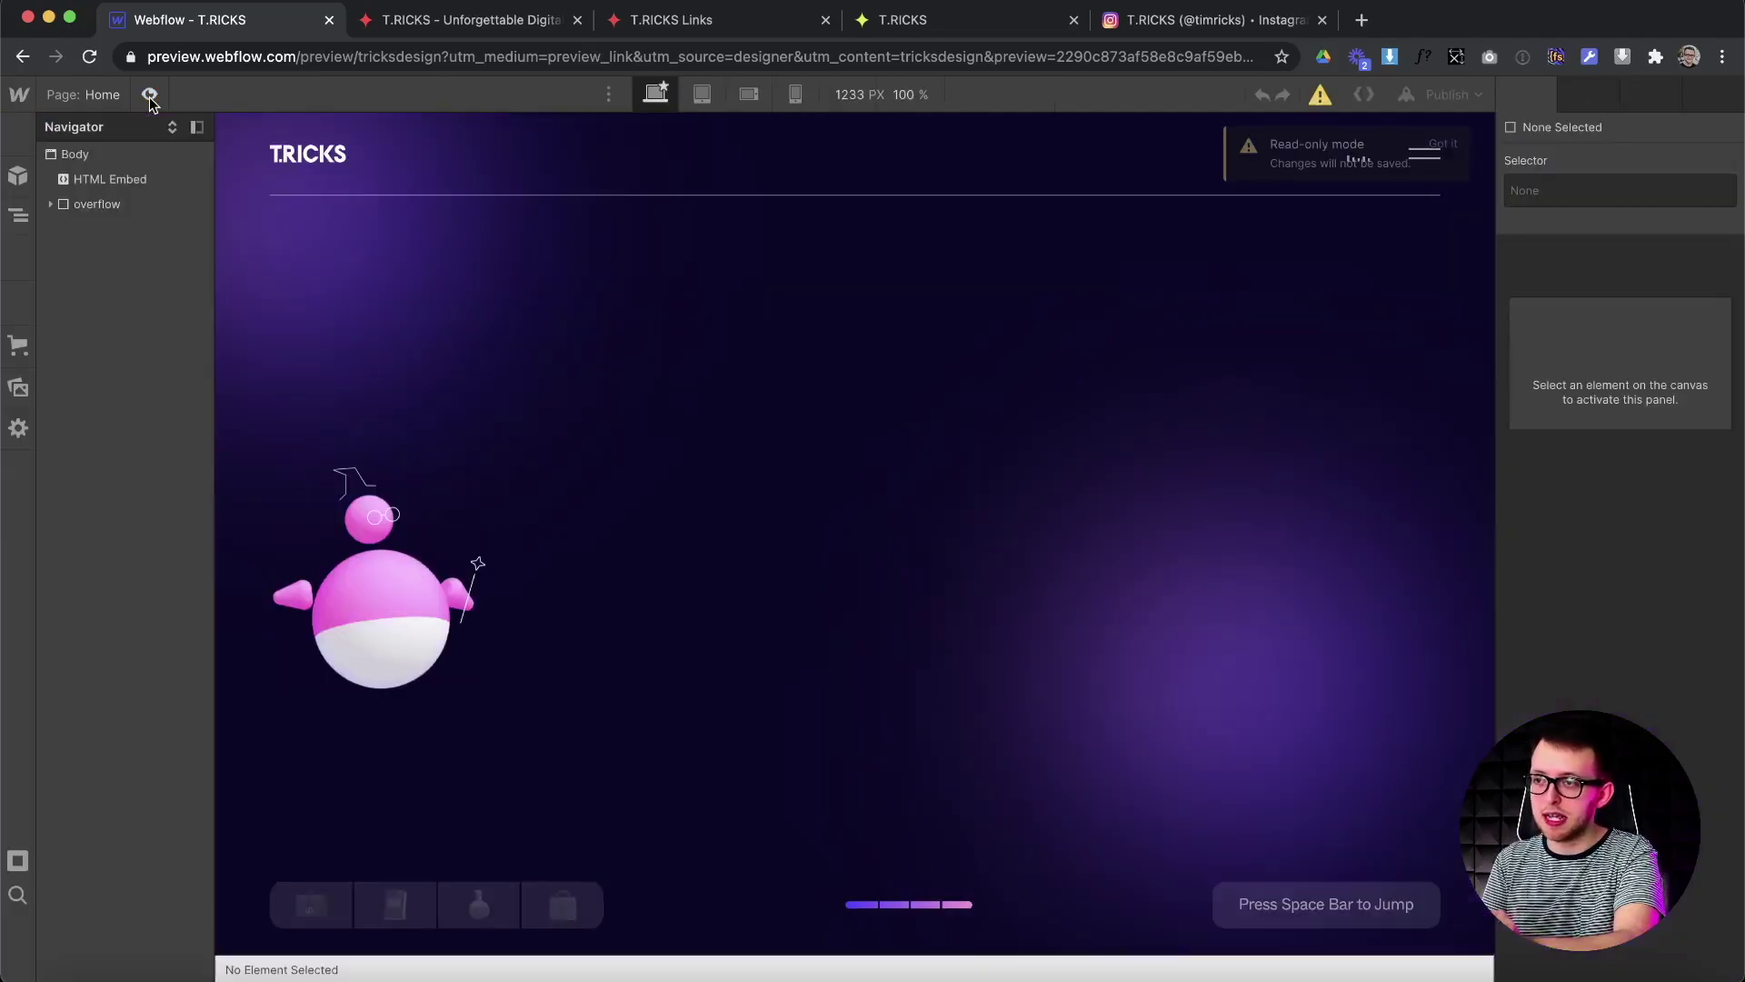
pyautogui.click(149, 94)
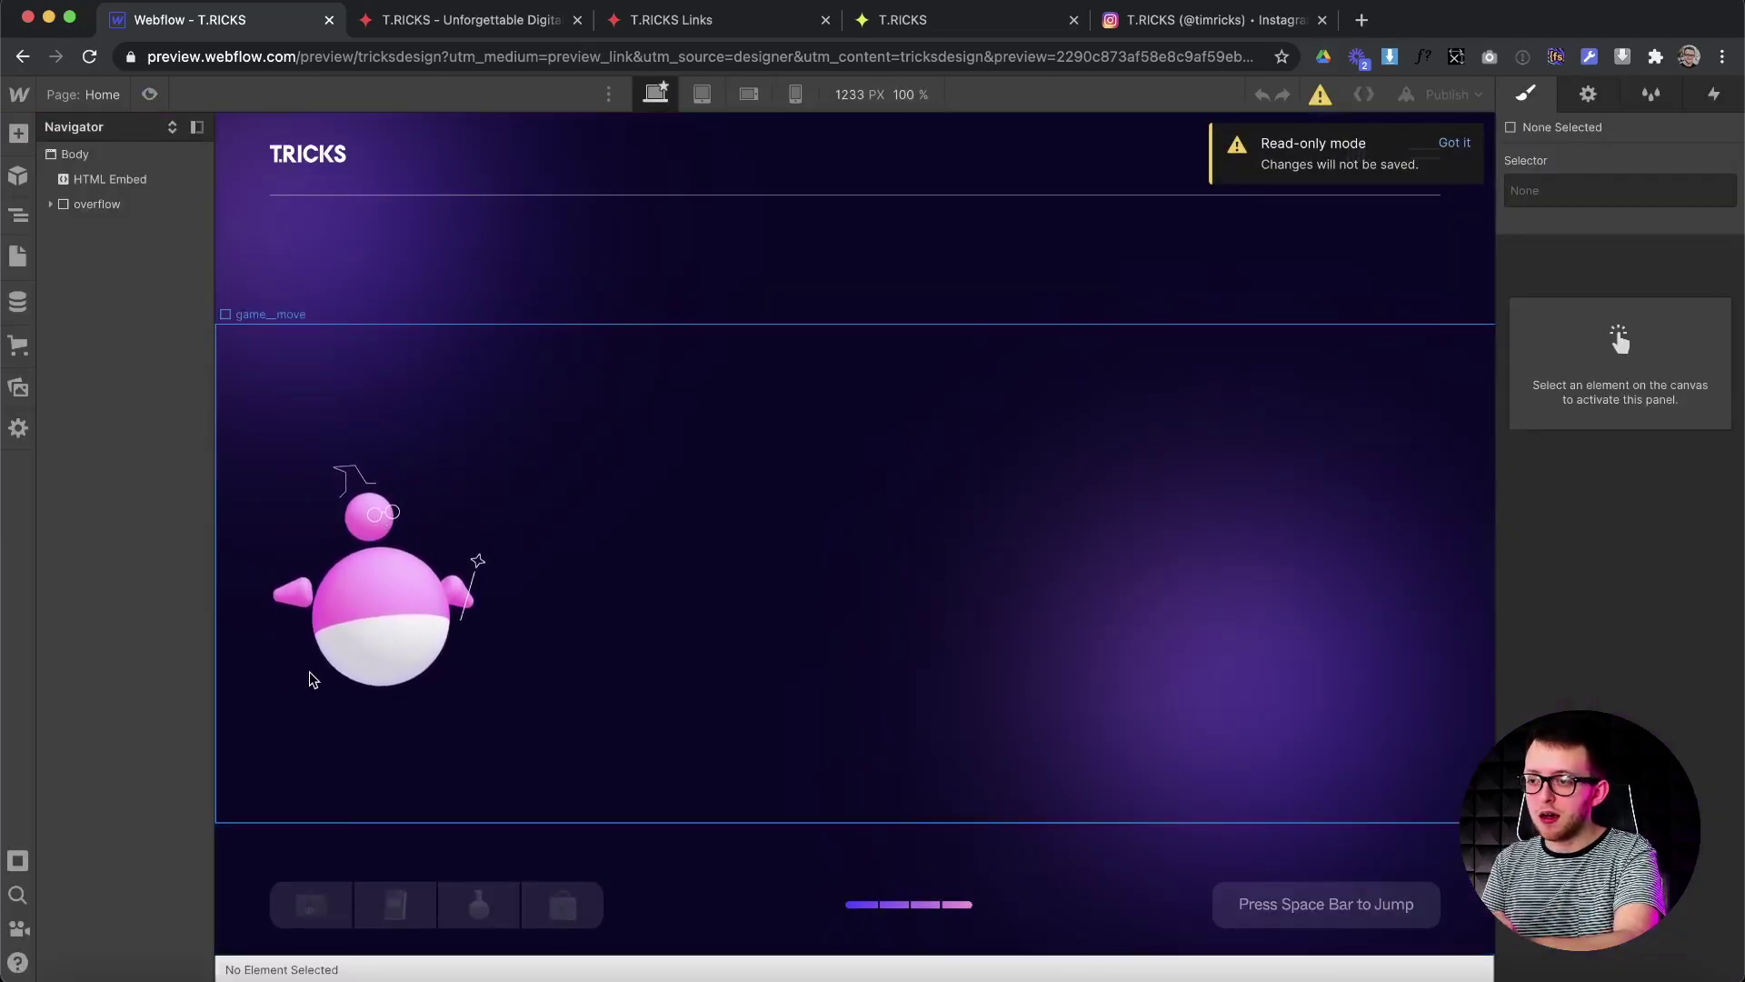
# Set the intro_contain element's Display to Block so the hero shows.
pyautogui.click(348, 646)
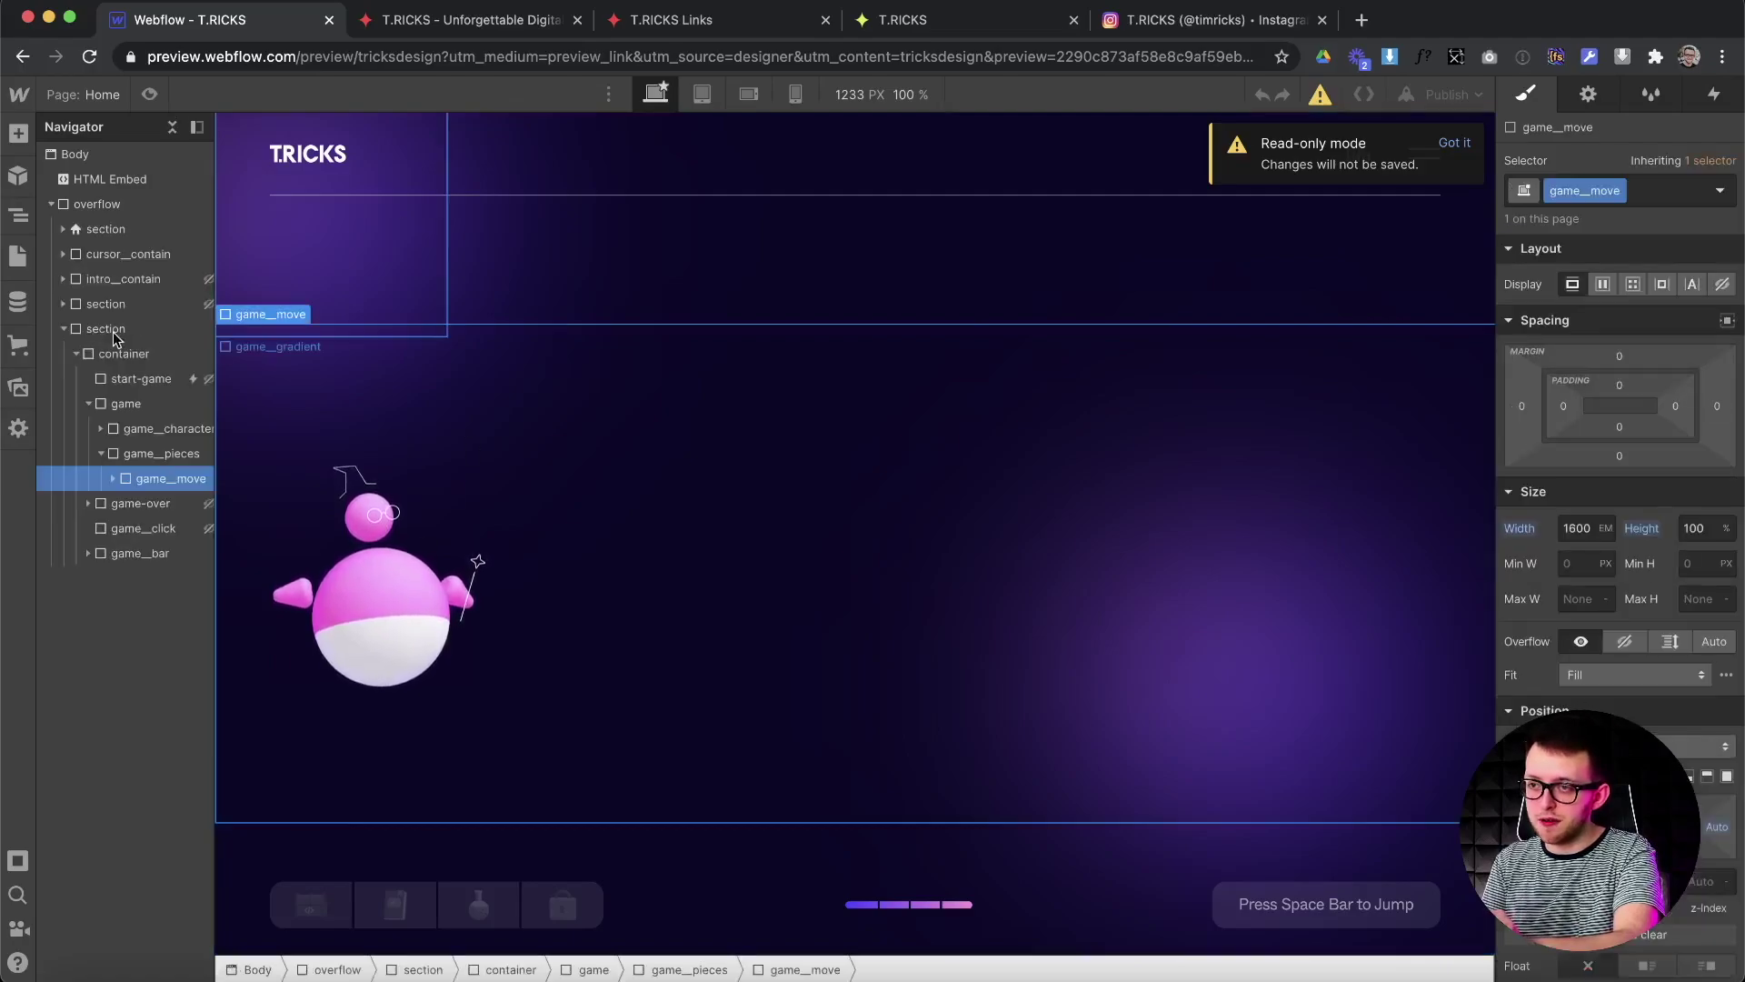
pyautogui.click(119, 279)
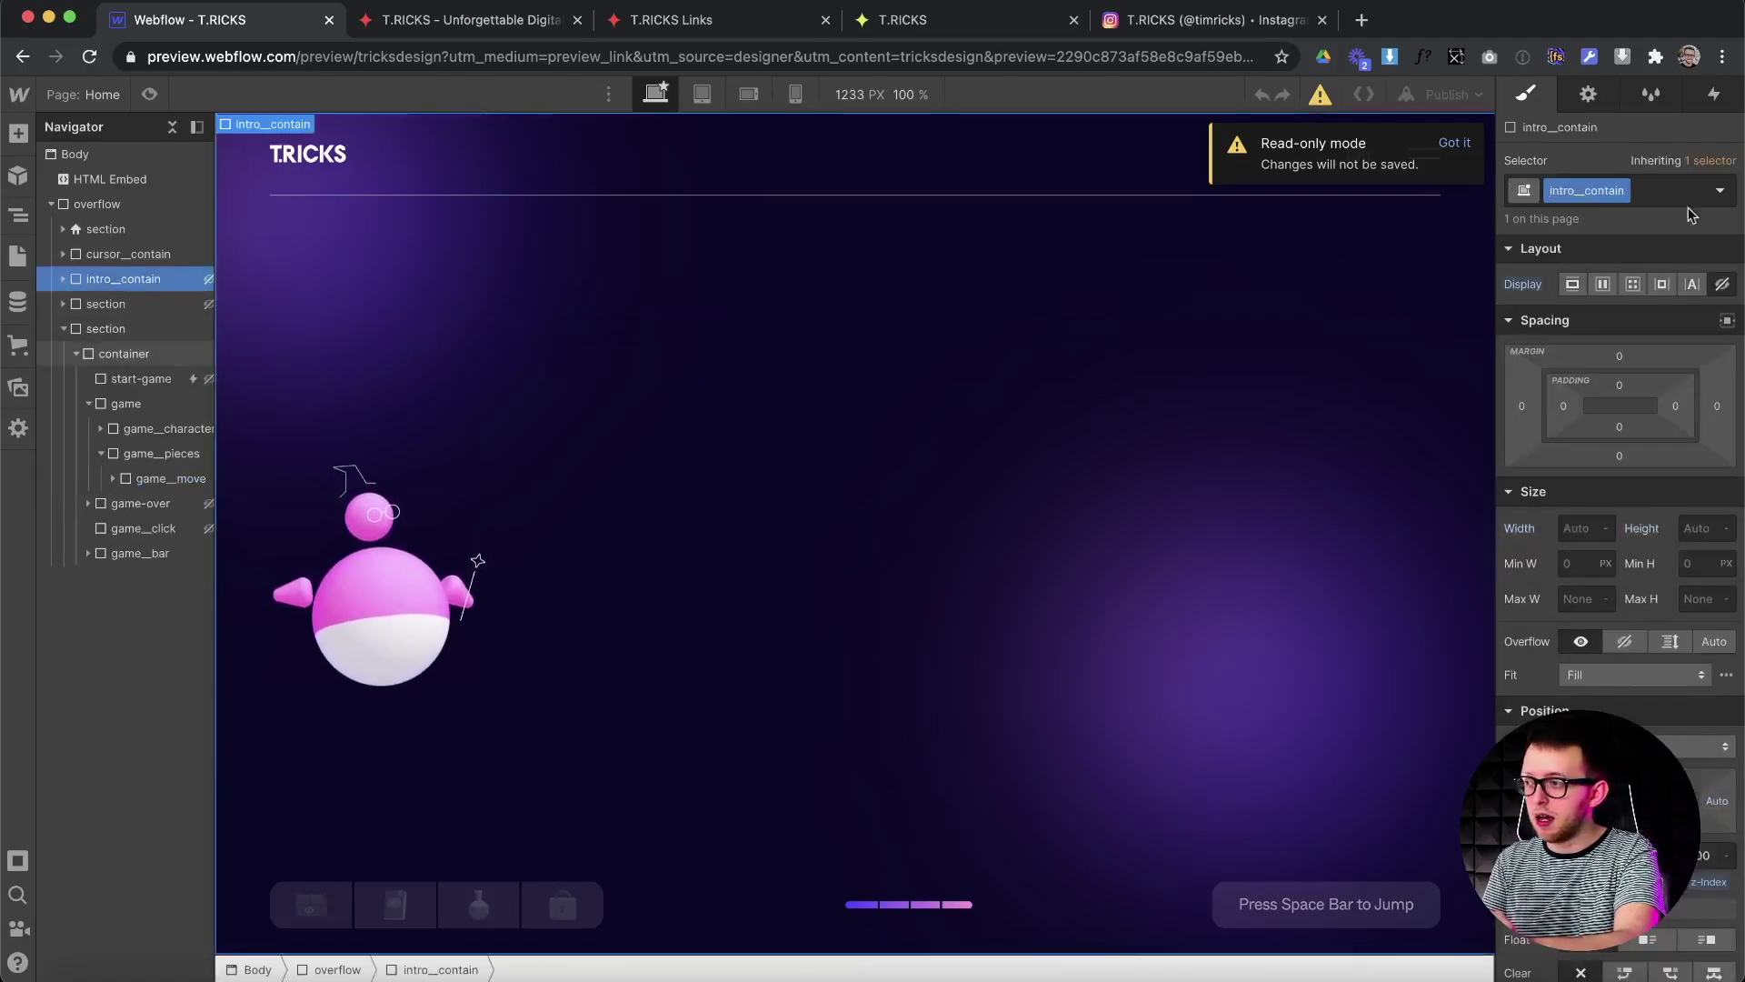
pyautogui.click(1573, 288)
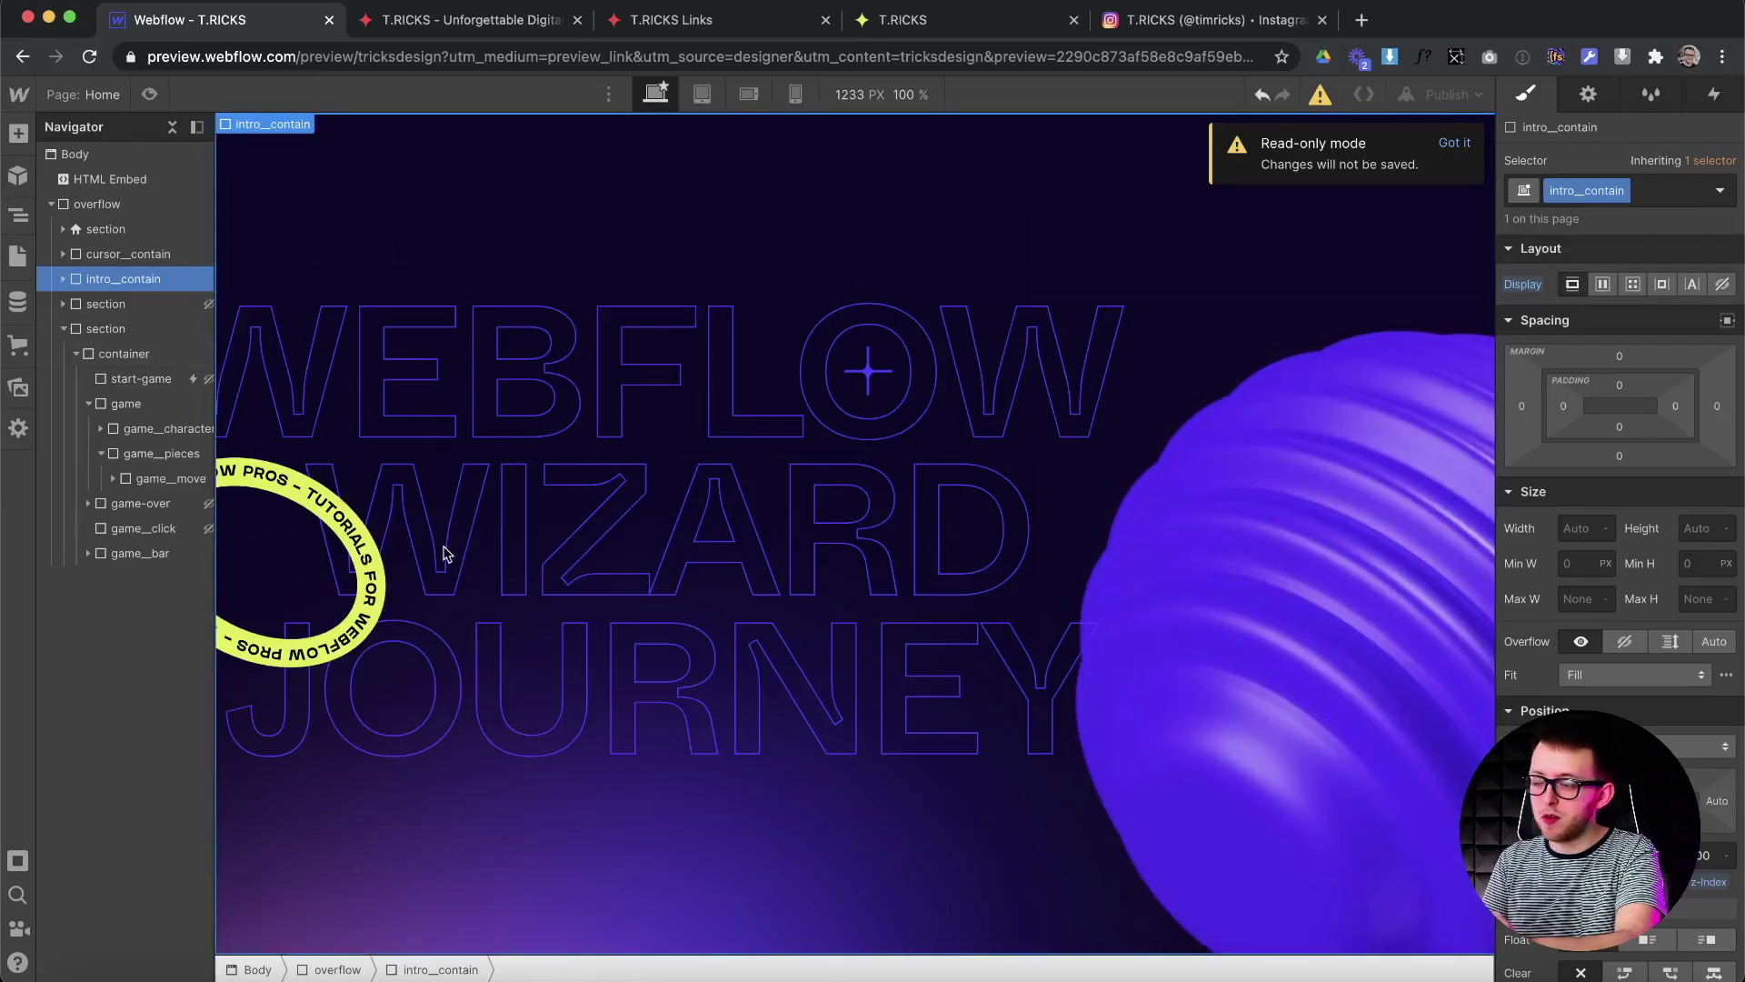
# Expand the intro container in the Navigator and select its hold-trigger child.
pyautogui.click(245, 366)
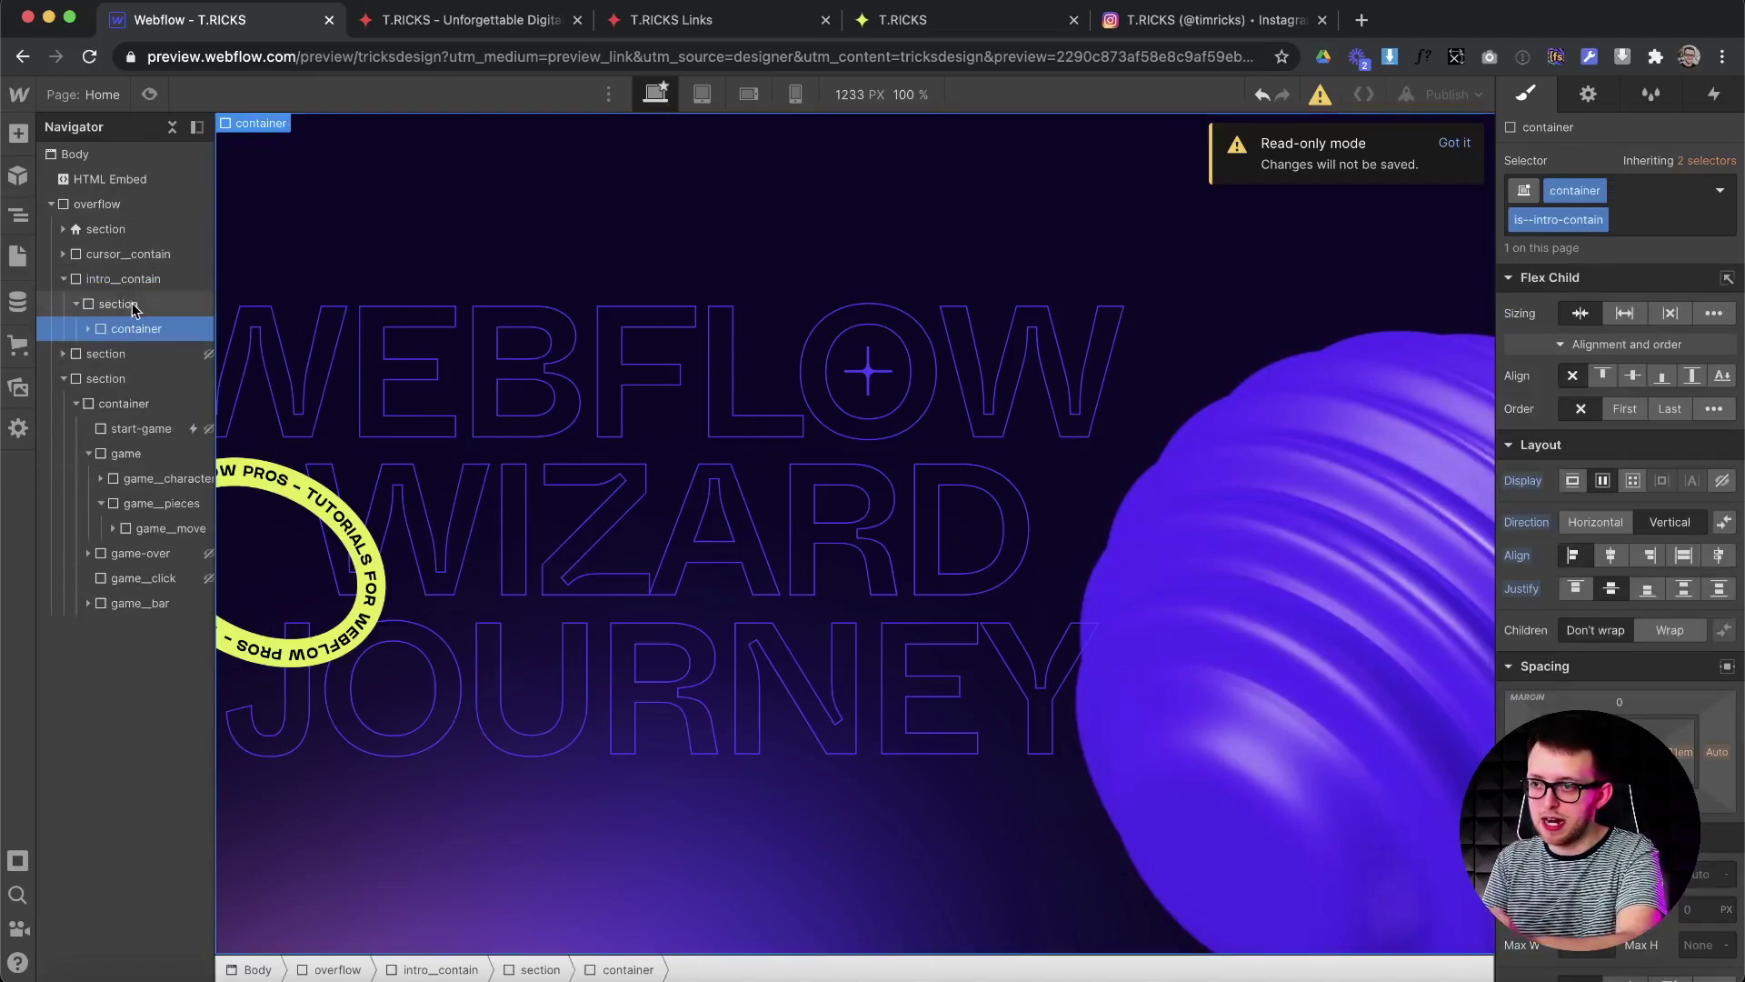
pyautogui.click(90, 329)
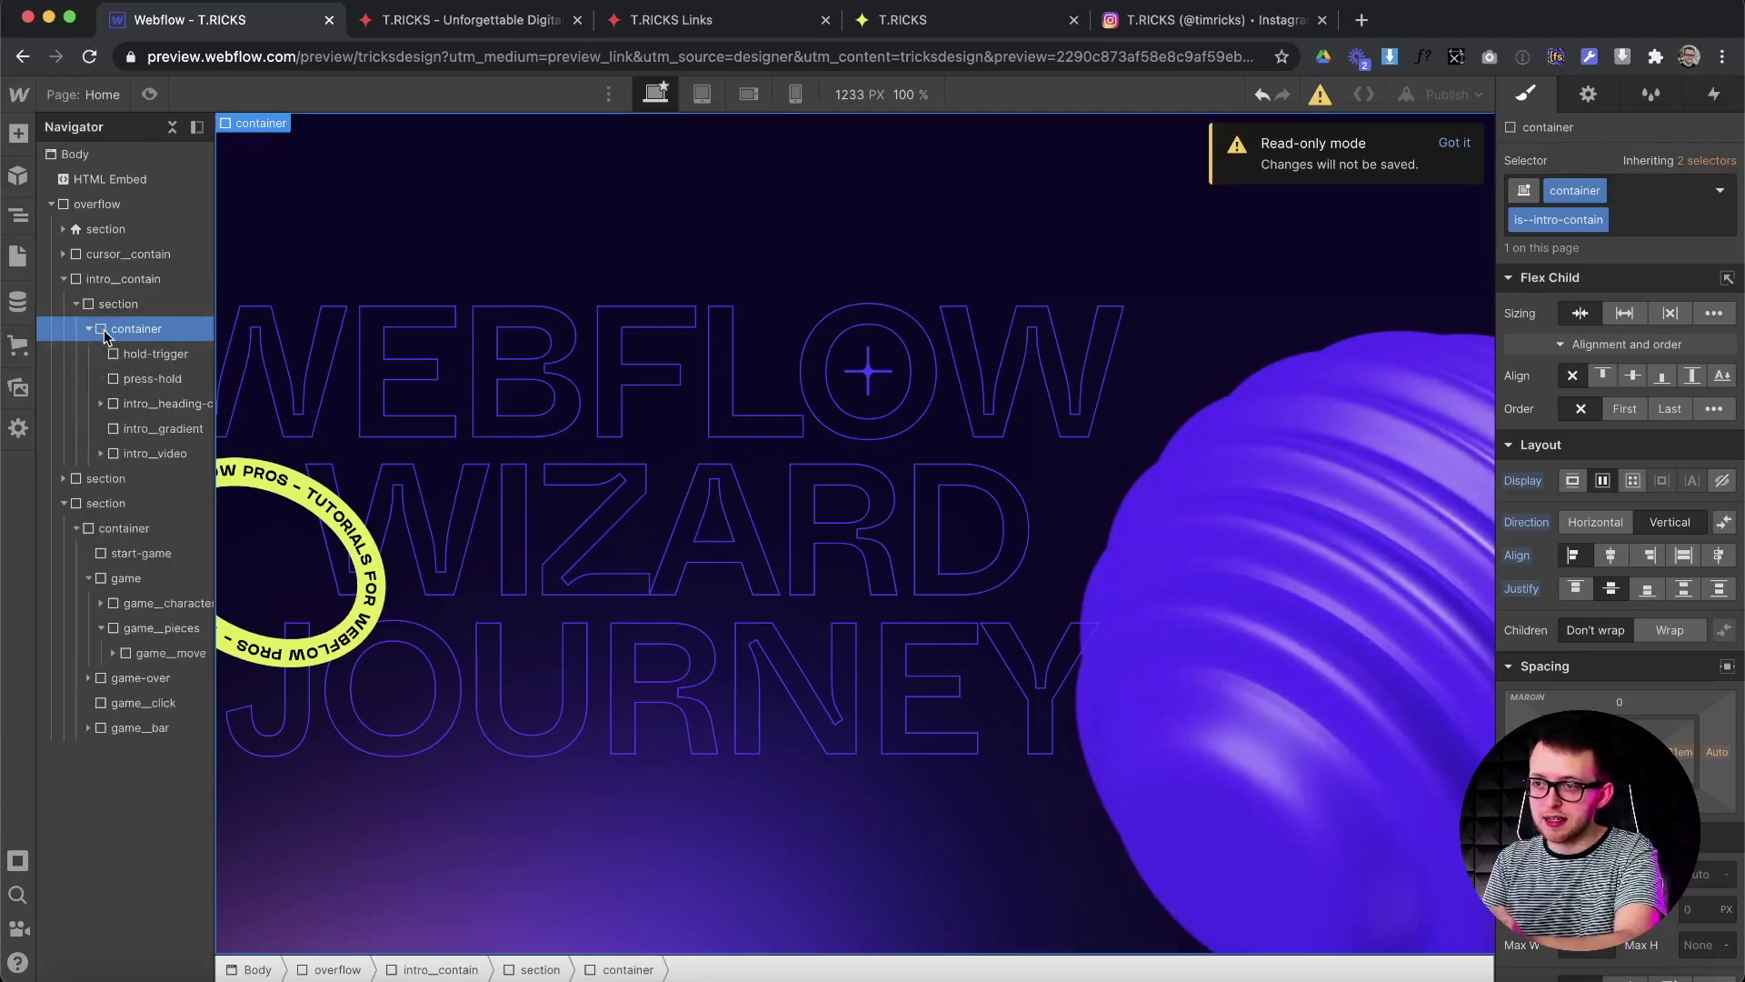
pyautogui.hscroll(3, 141, 363)
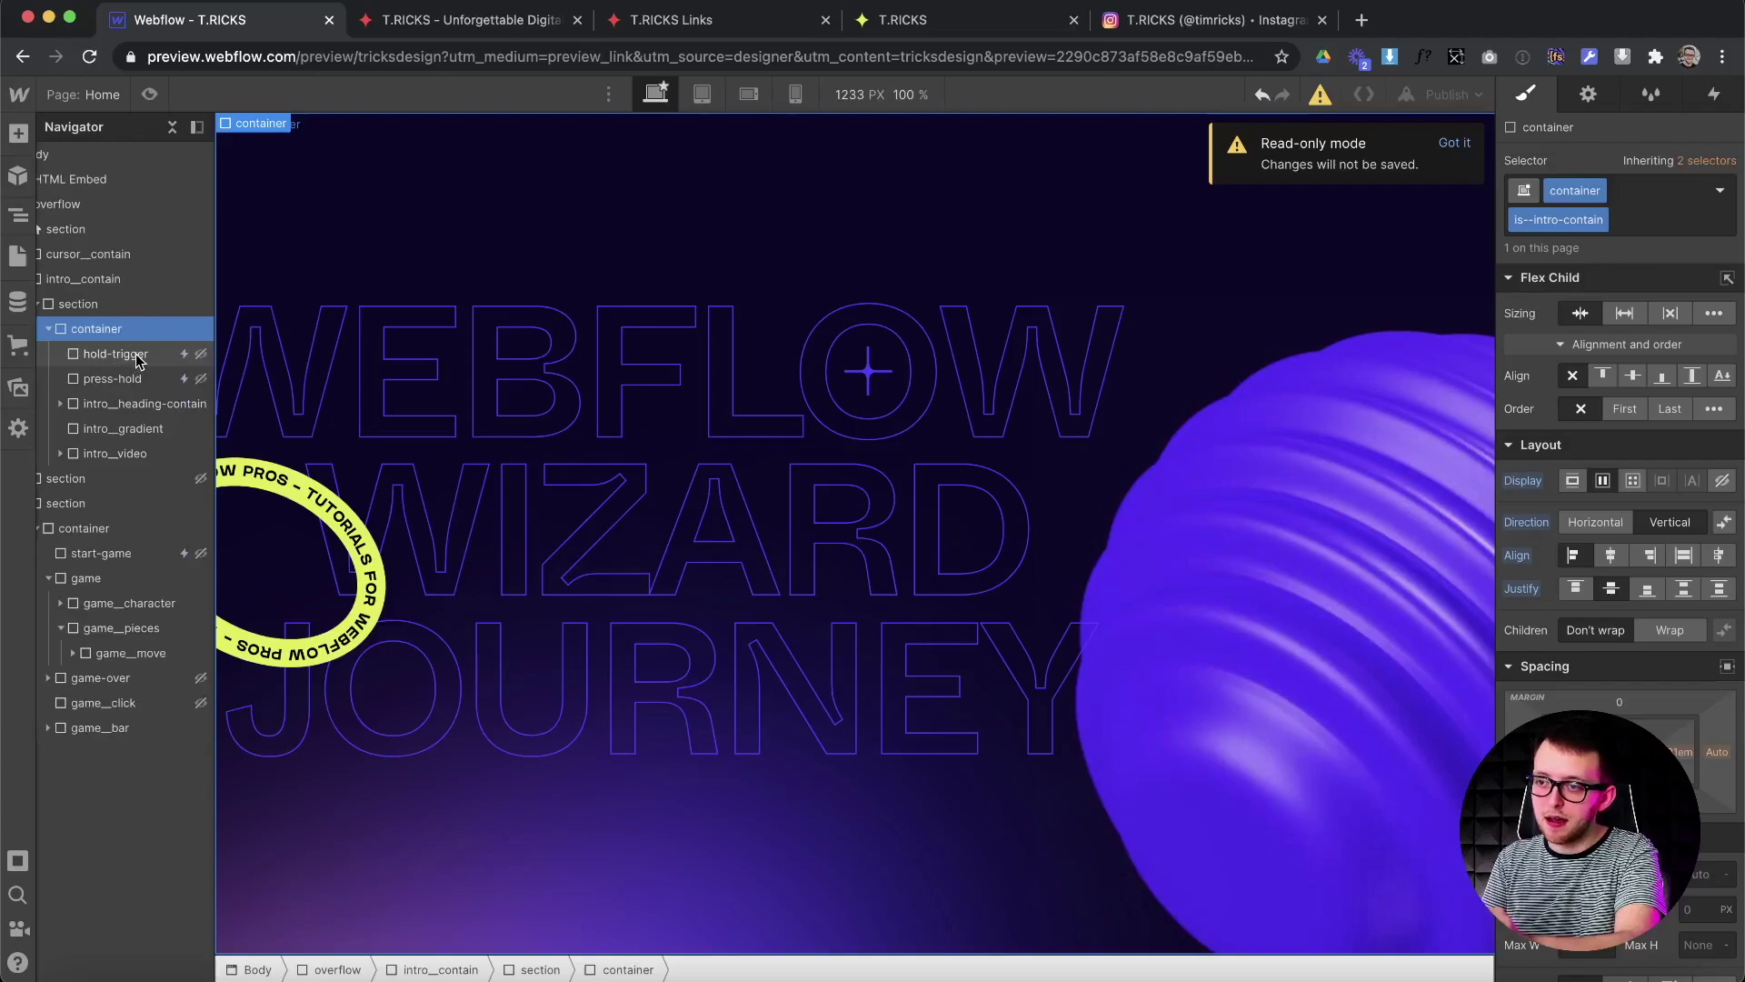
pyautogui.click(136, 356)
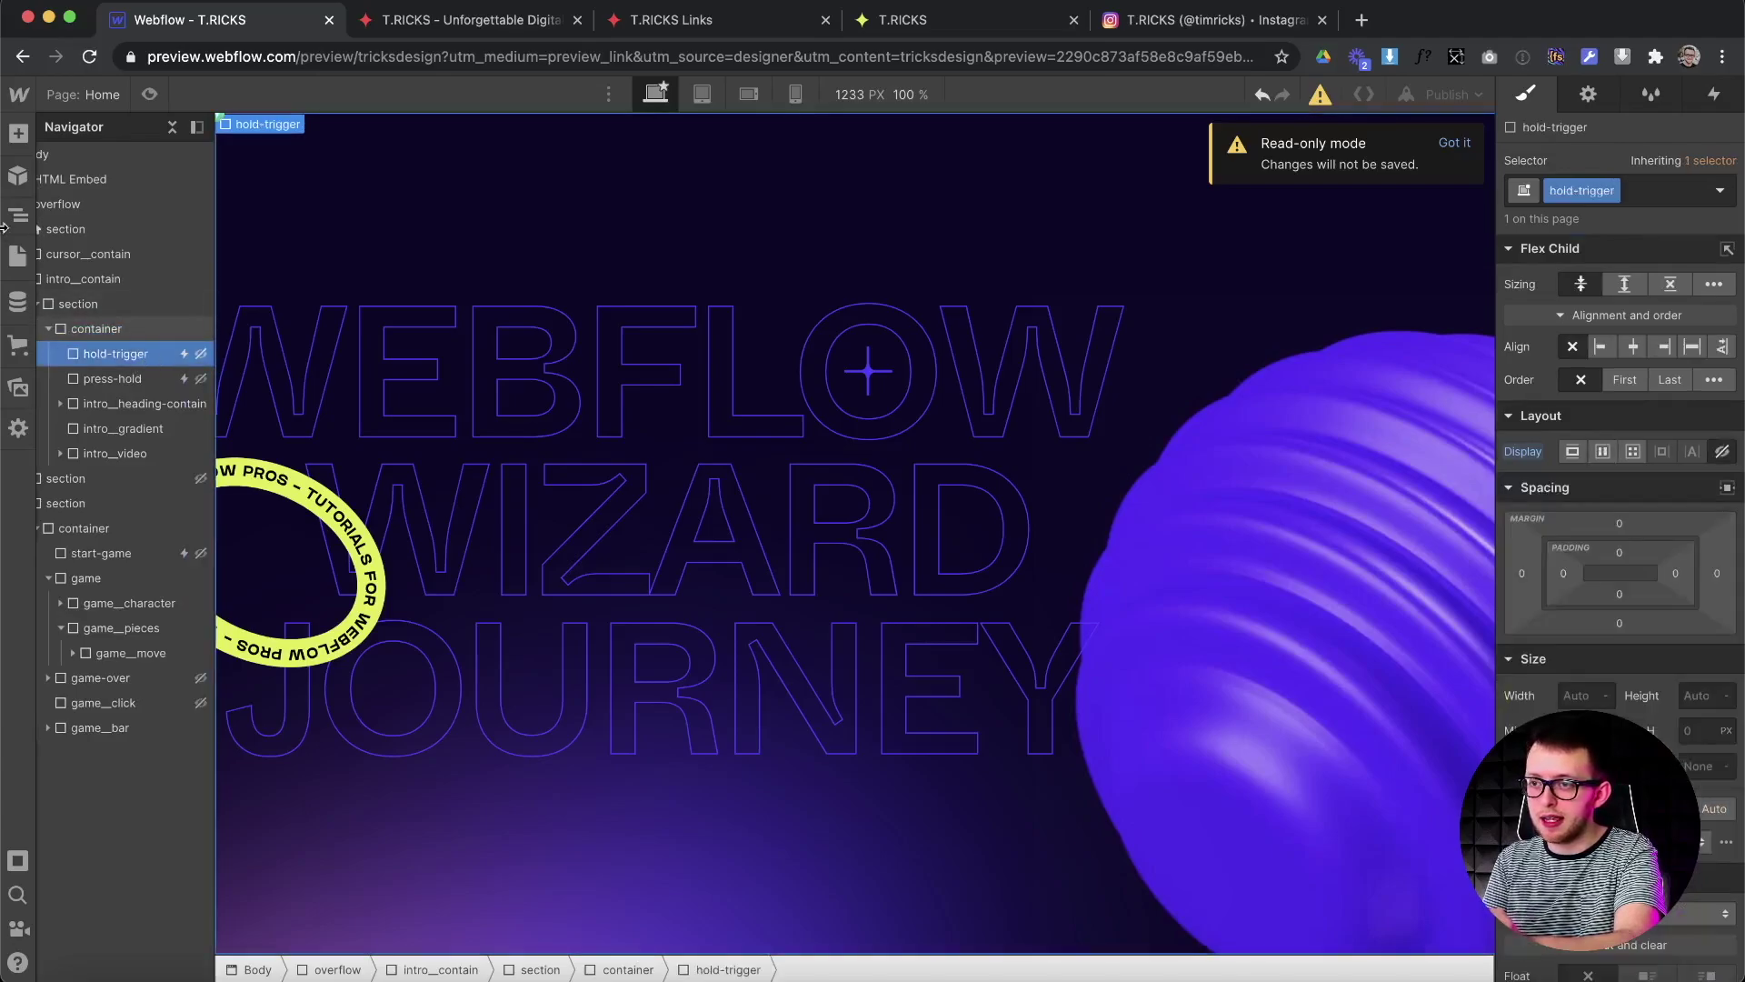
pyautogui.rightClick(16, 223)
pyautogui.click(28, 204)
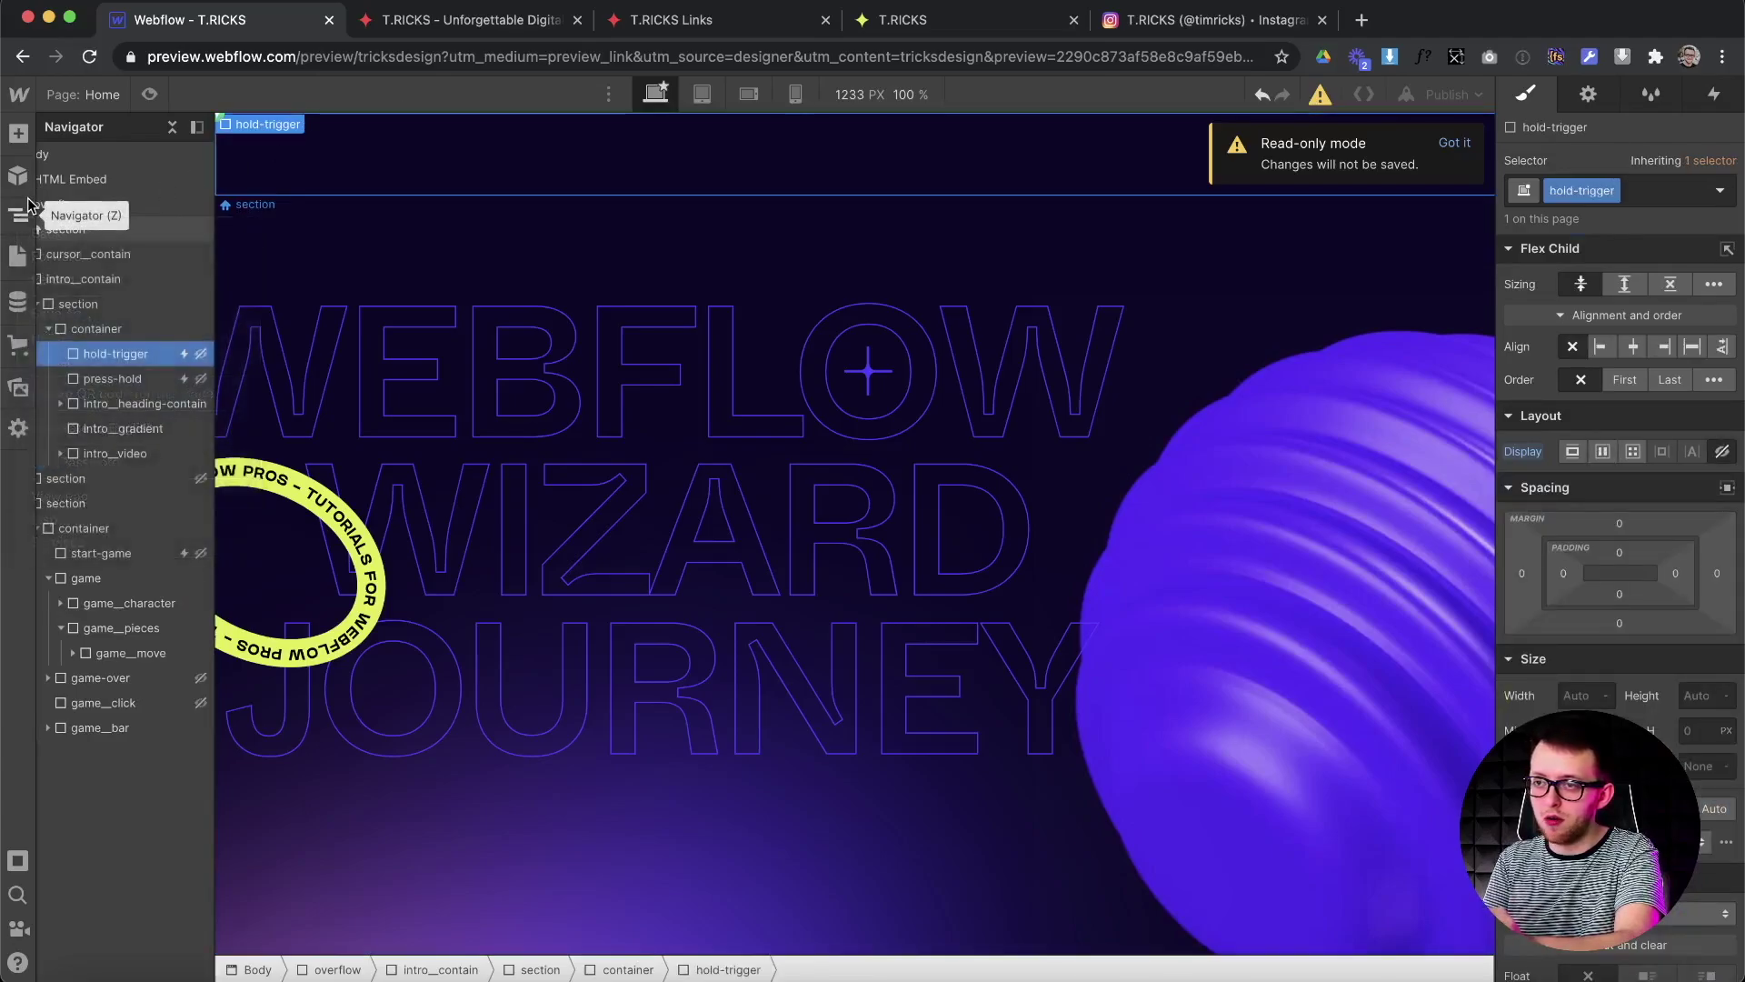
pyautogui.click(22, 215)
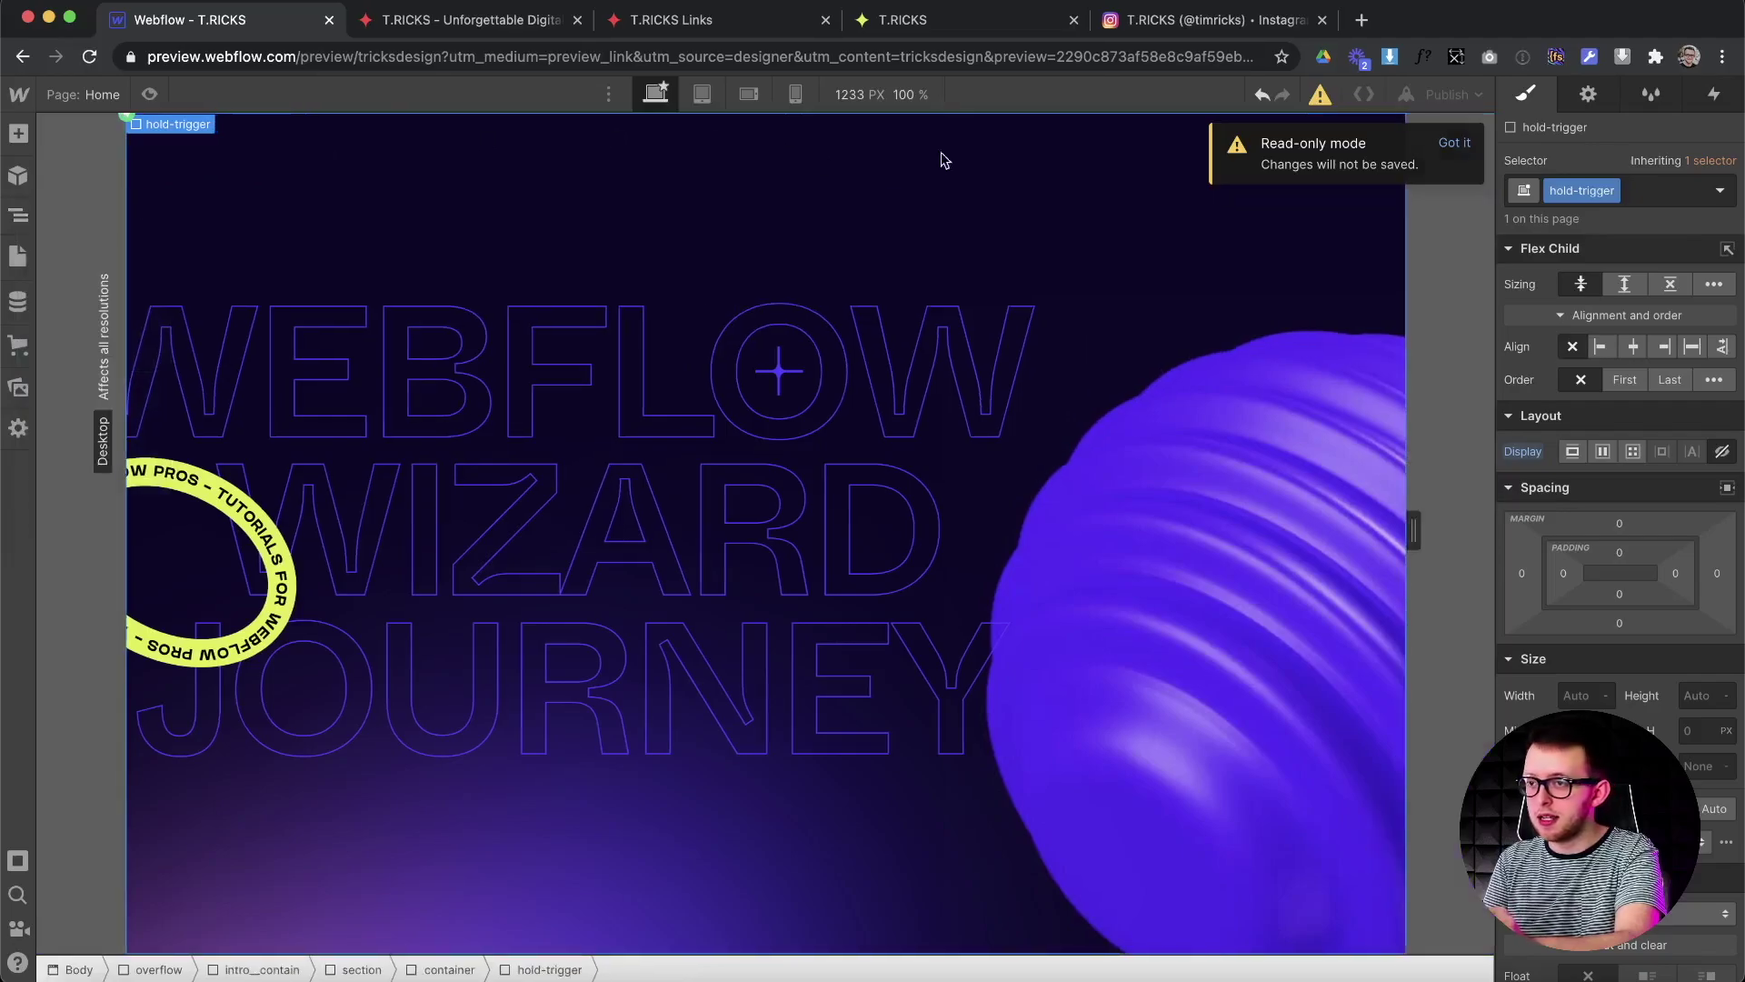
pyautogui.click(1714, 100)
pyautogui.click(1589, 208)
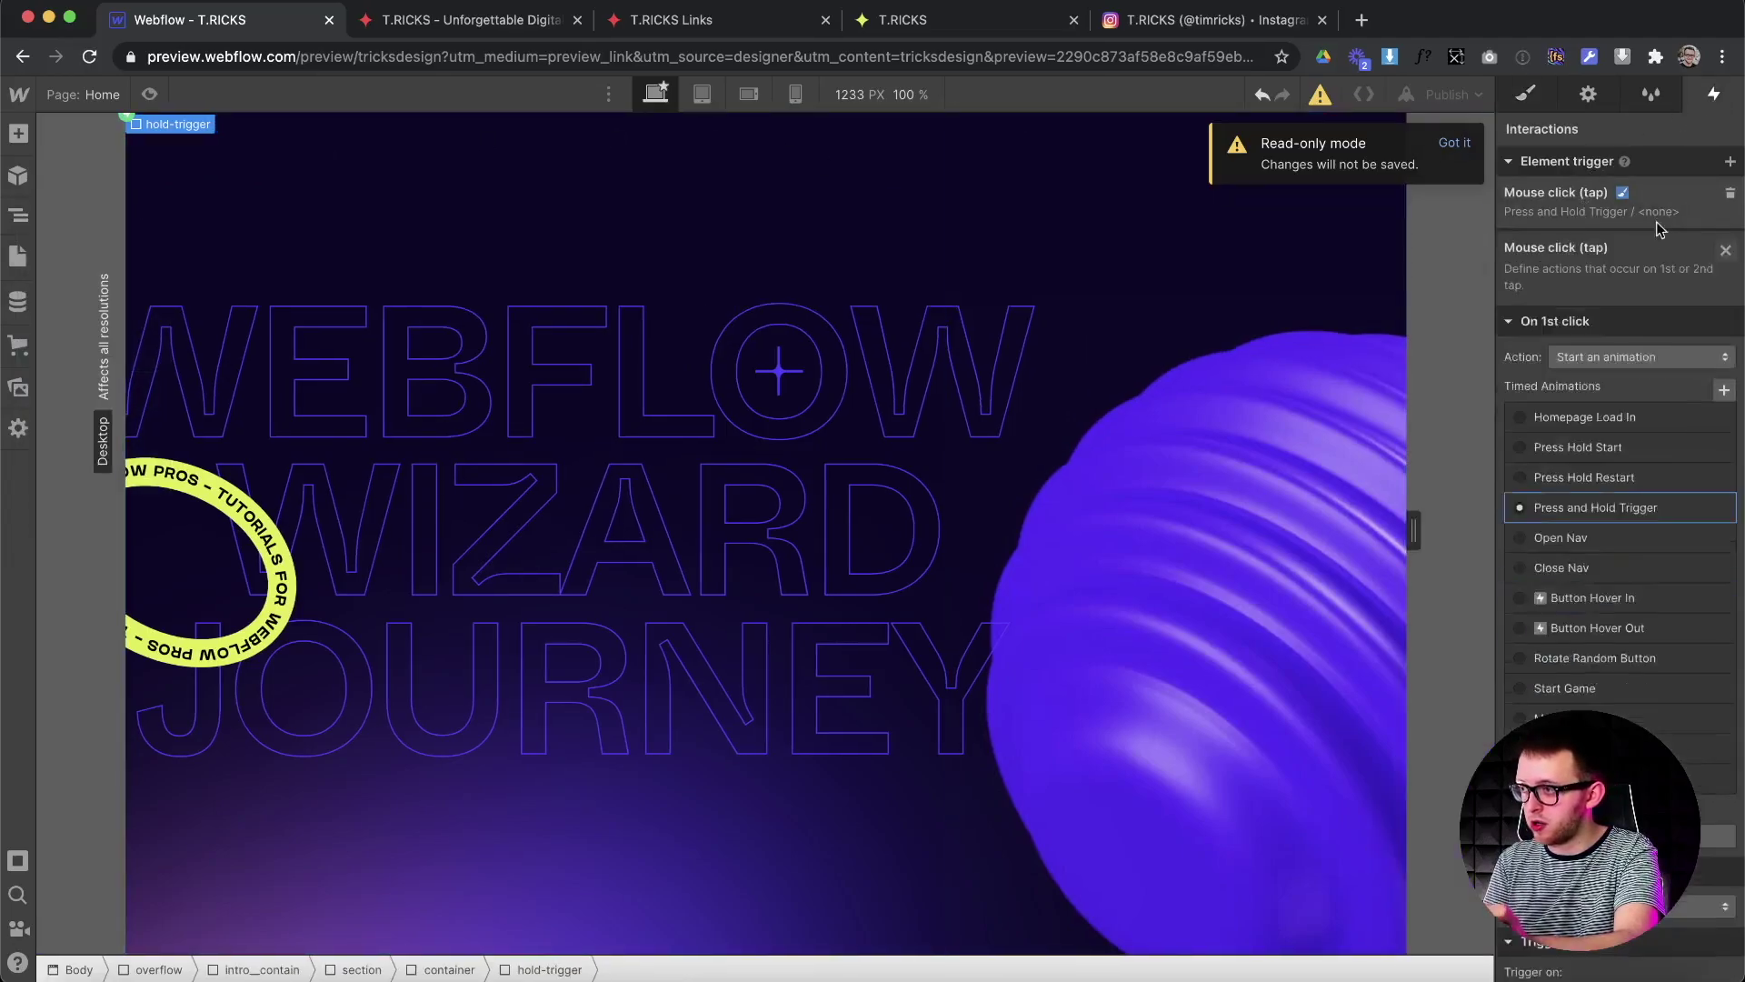
pyautogui.click(1697, 389)
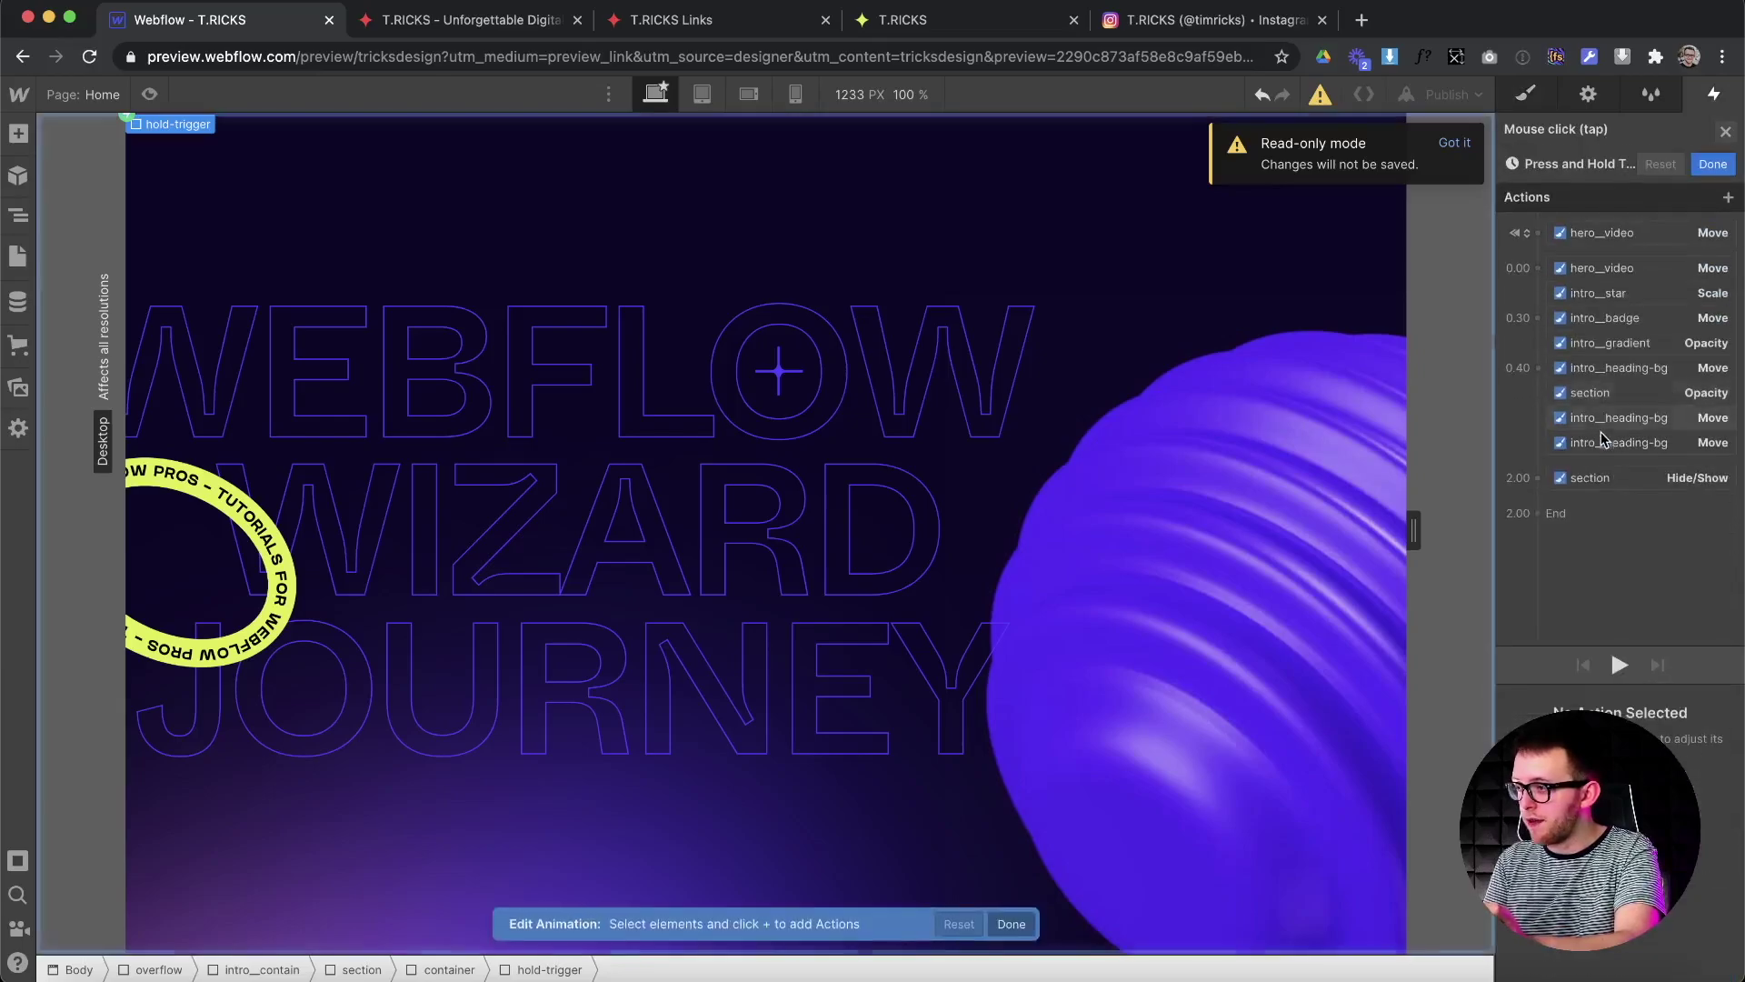
pyautogui.click(1620, 631)
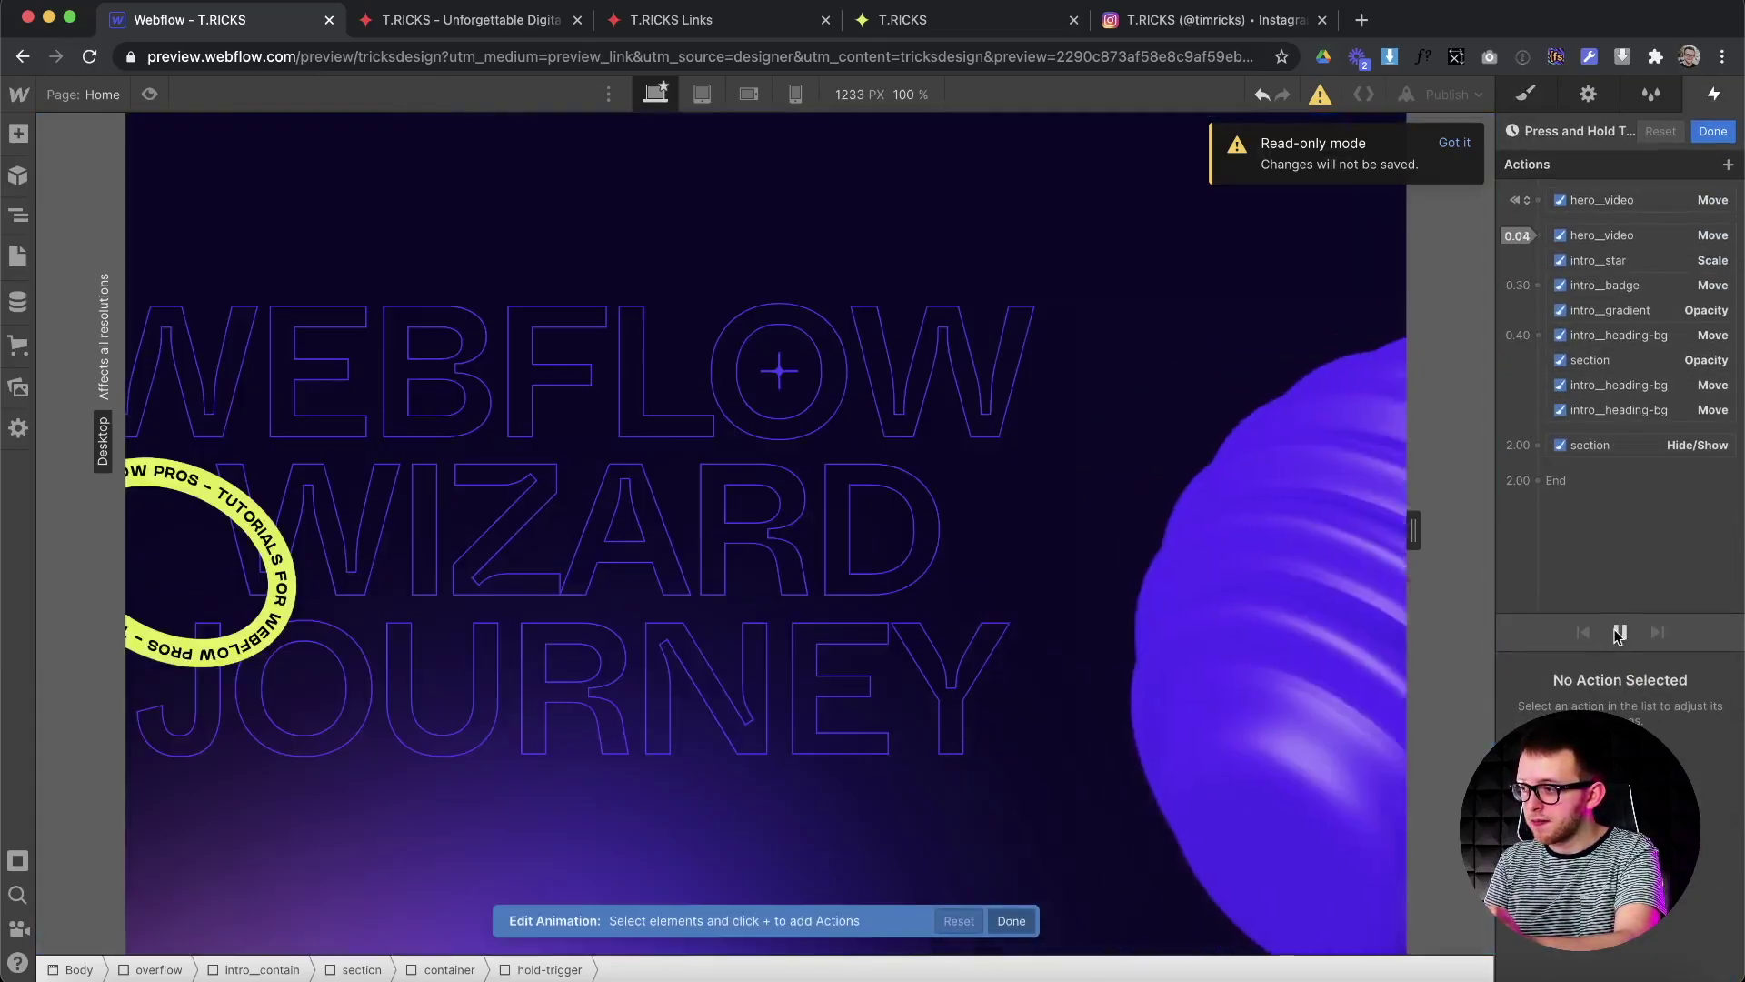
pyautogui.click(1714, 132)
pyautogui.click(1727, 164)
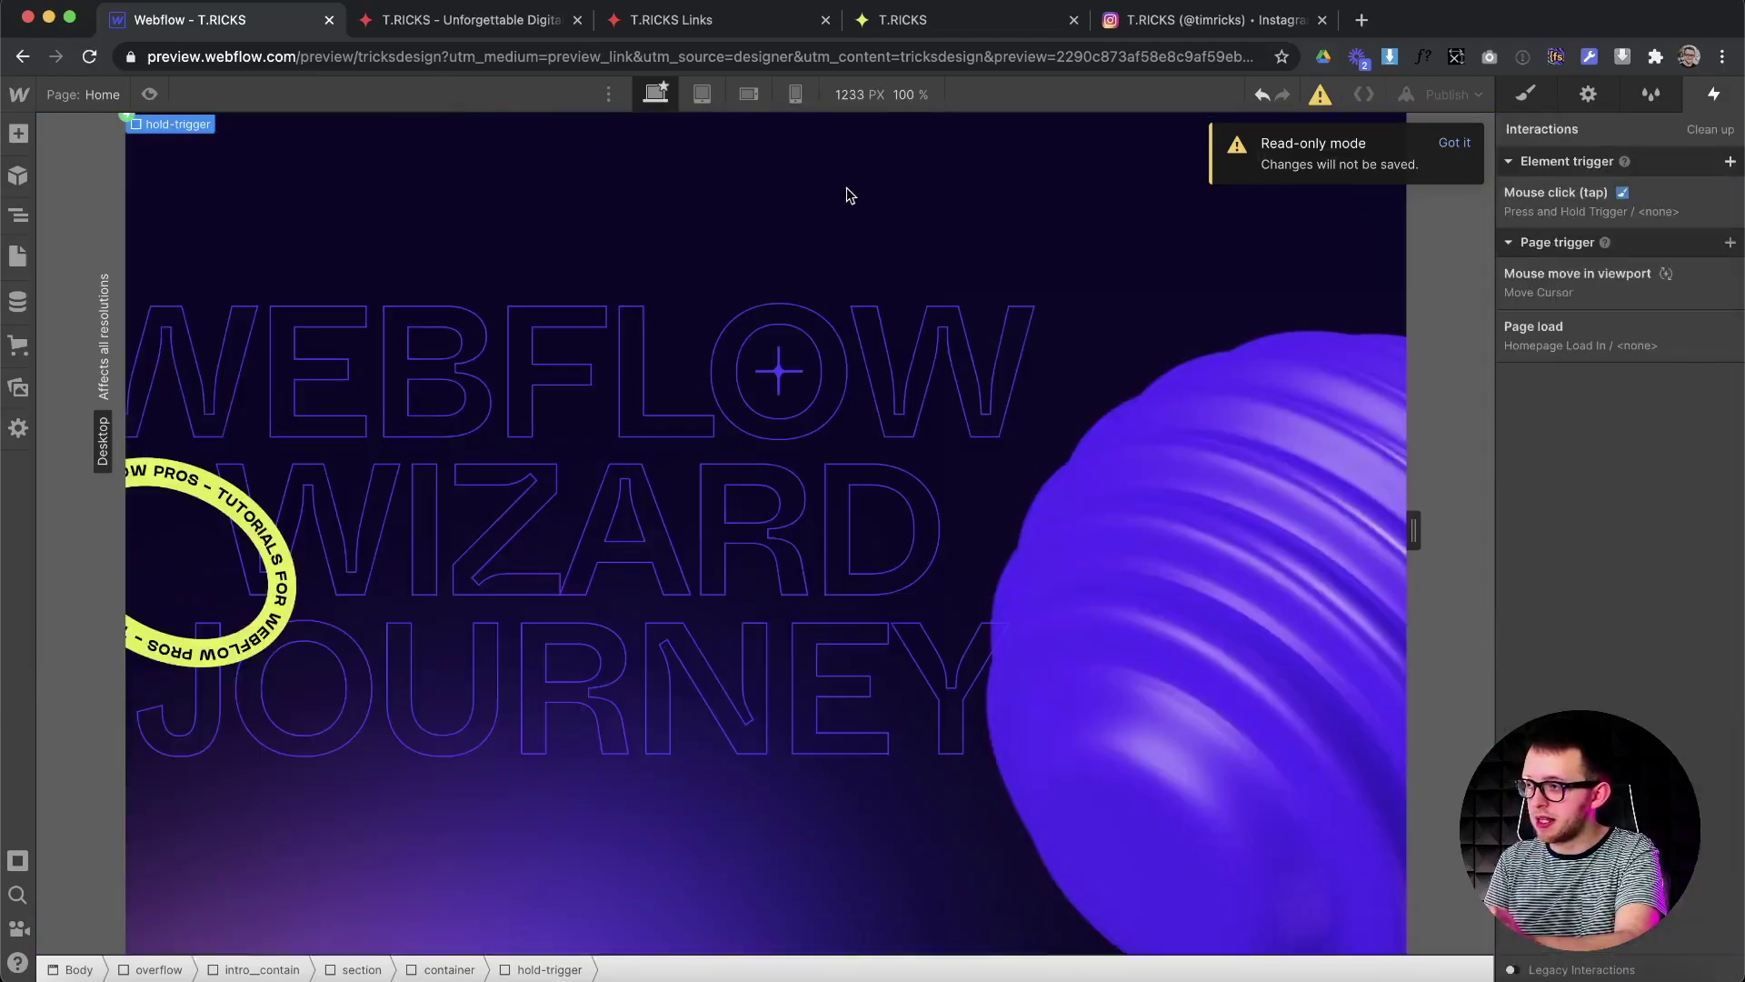
pyautogui.click(20, 218)
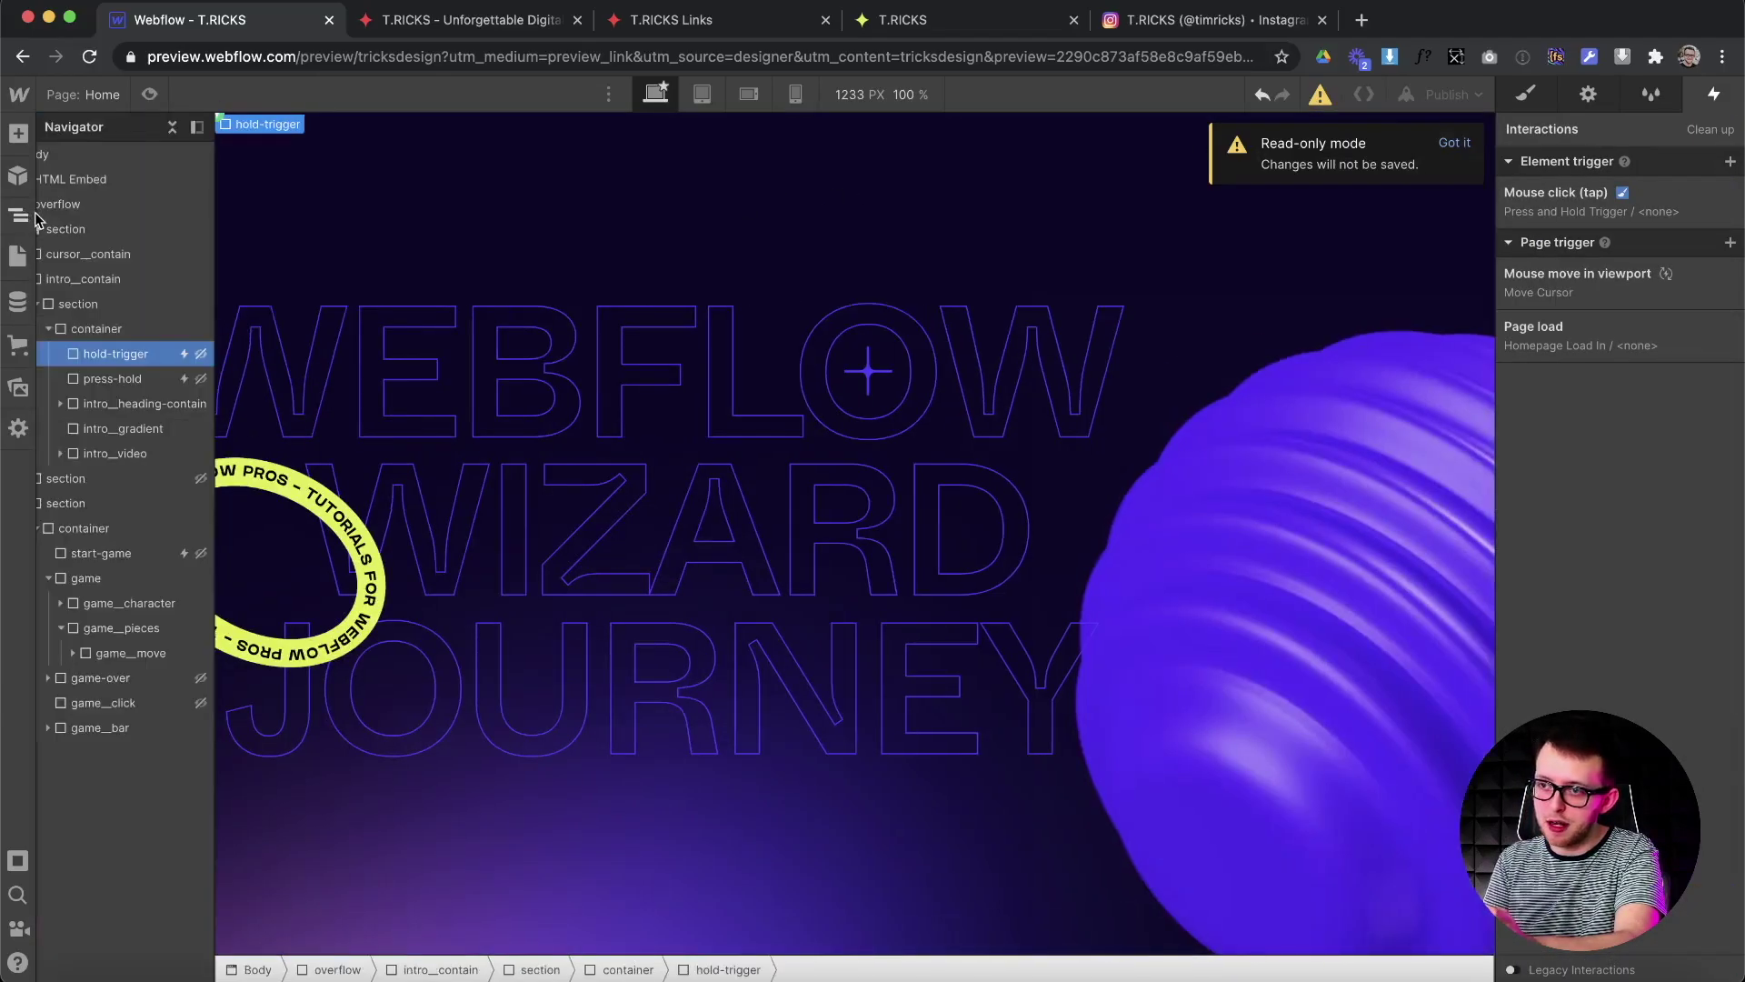
pyautogui.click(128, 380)
pyautogui.click(1556, 192)
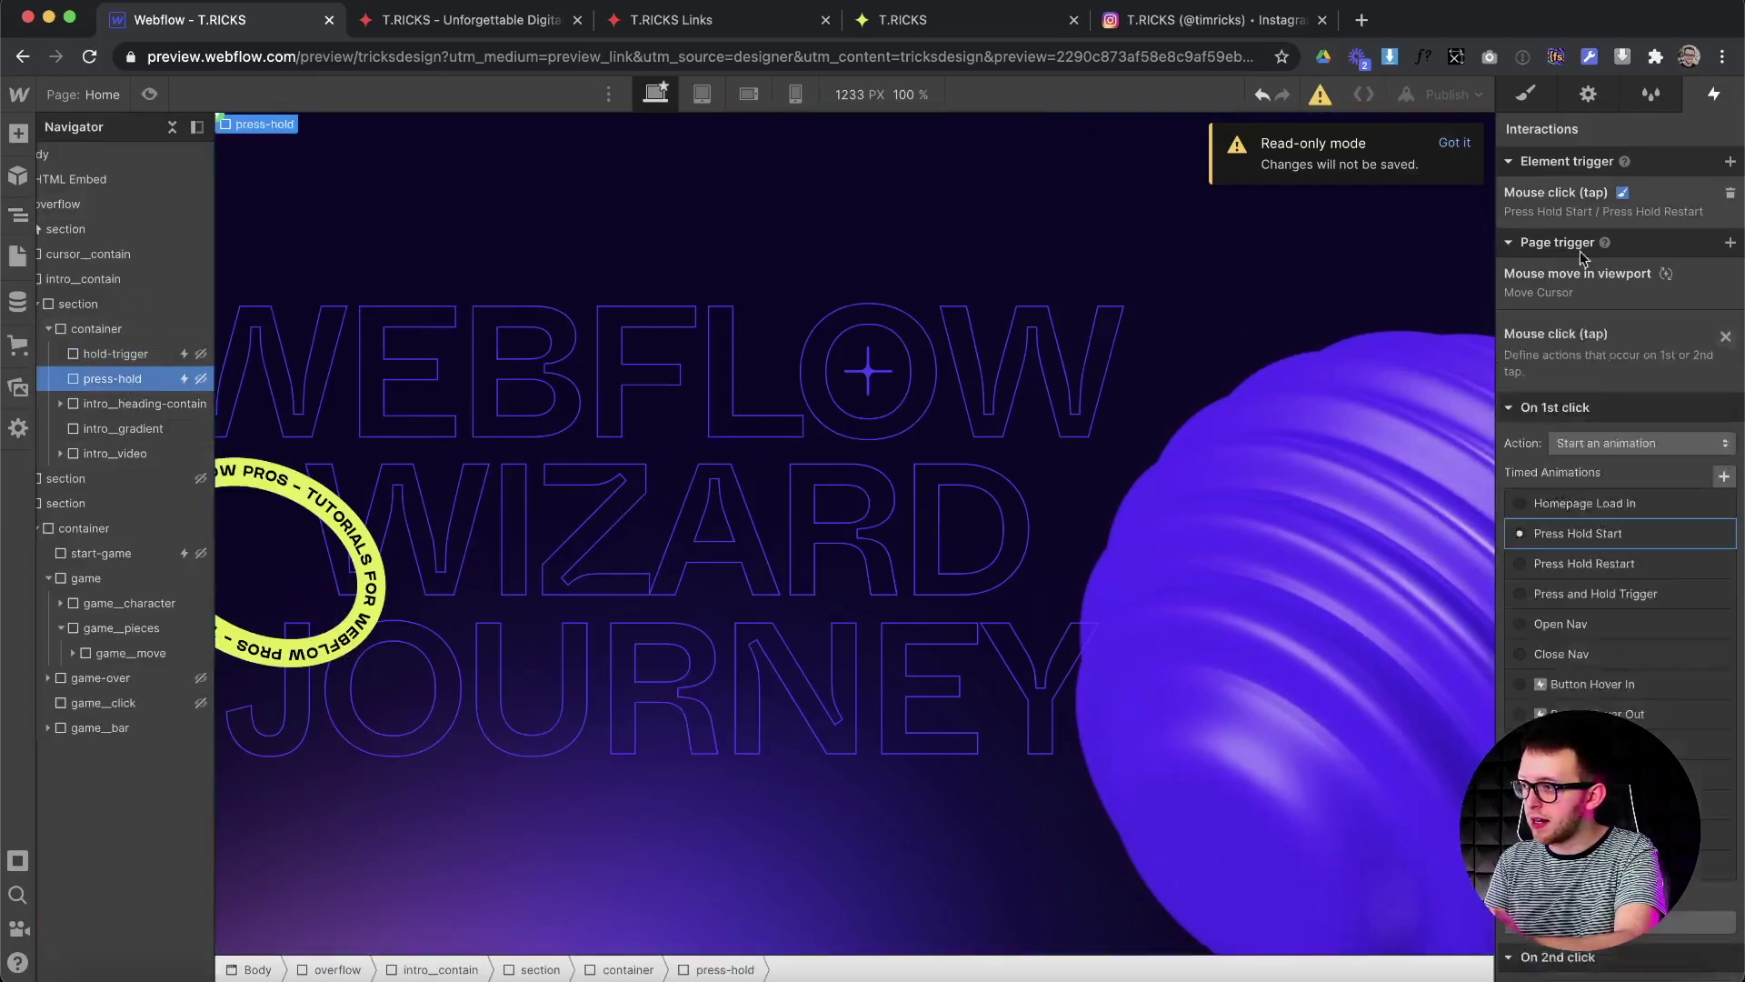
pyautogui.click(1572, 364)
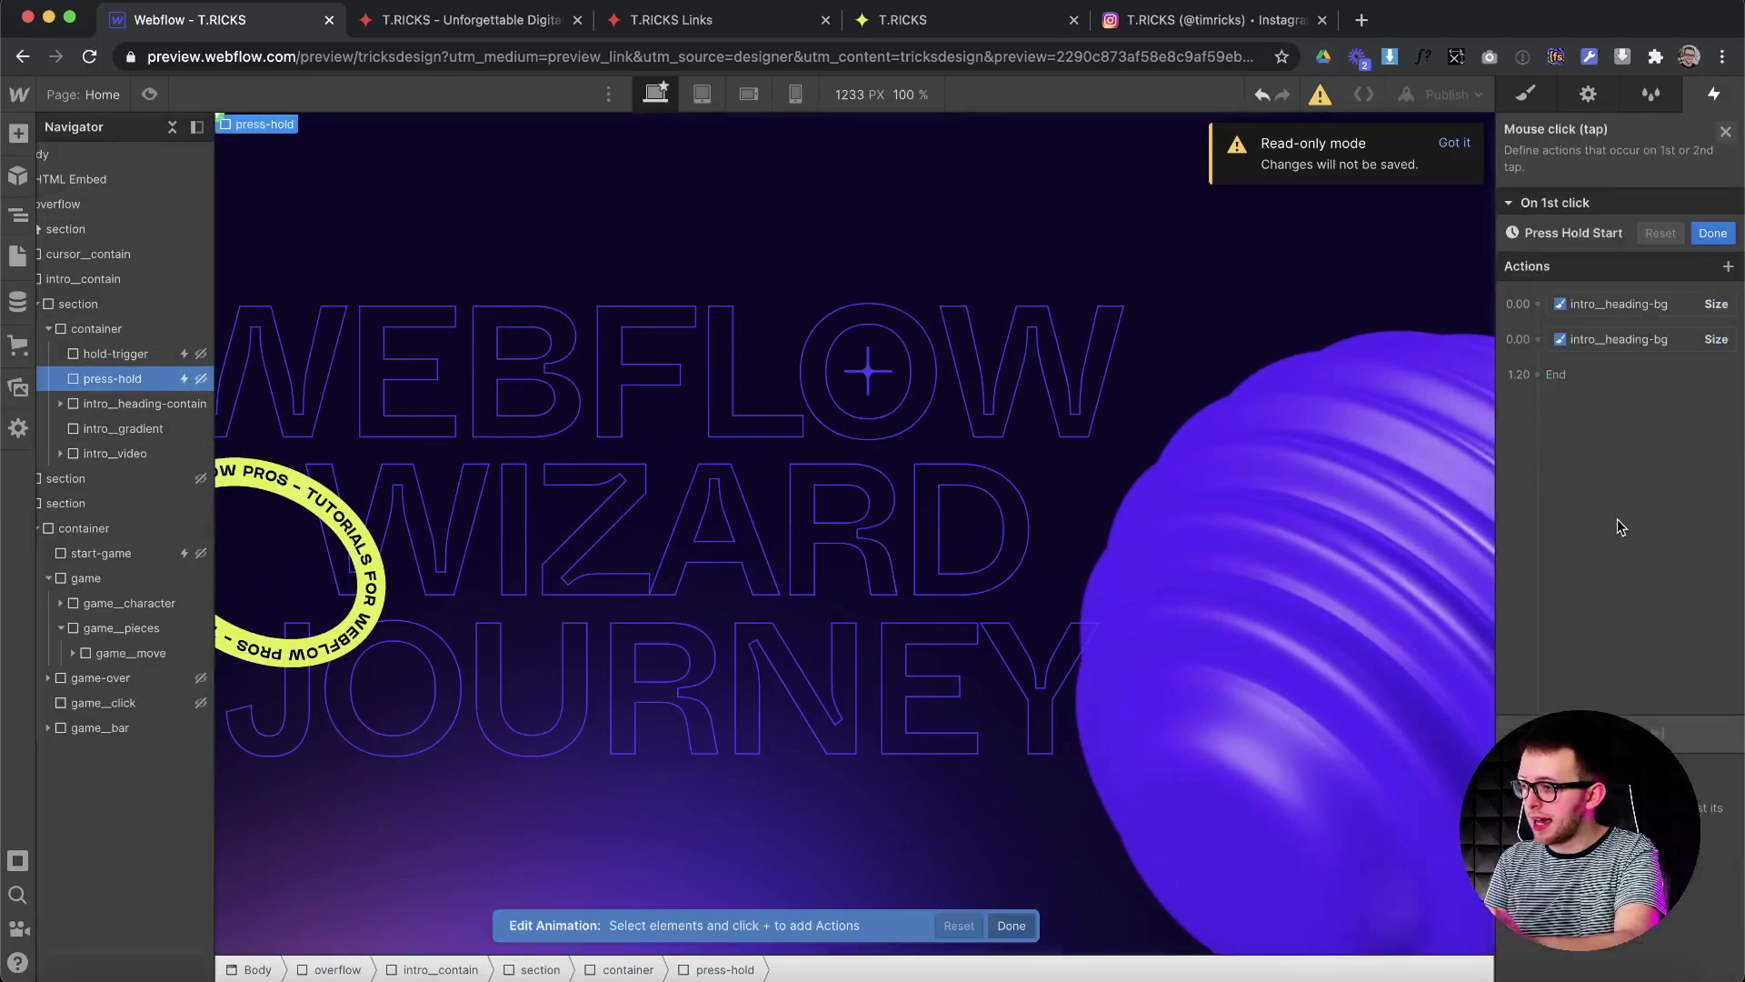
pyautogui.click(1618, 631)
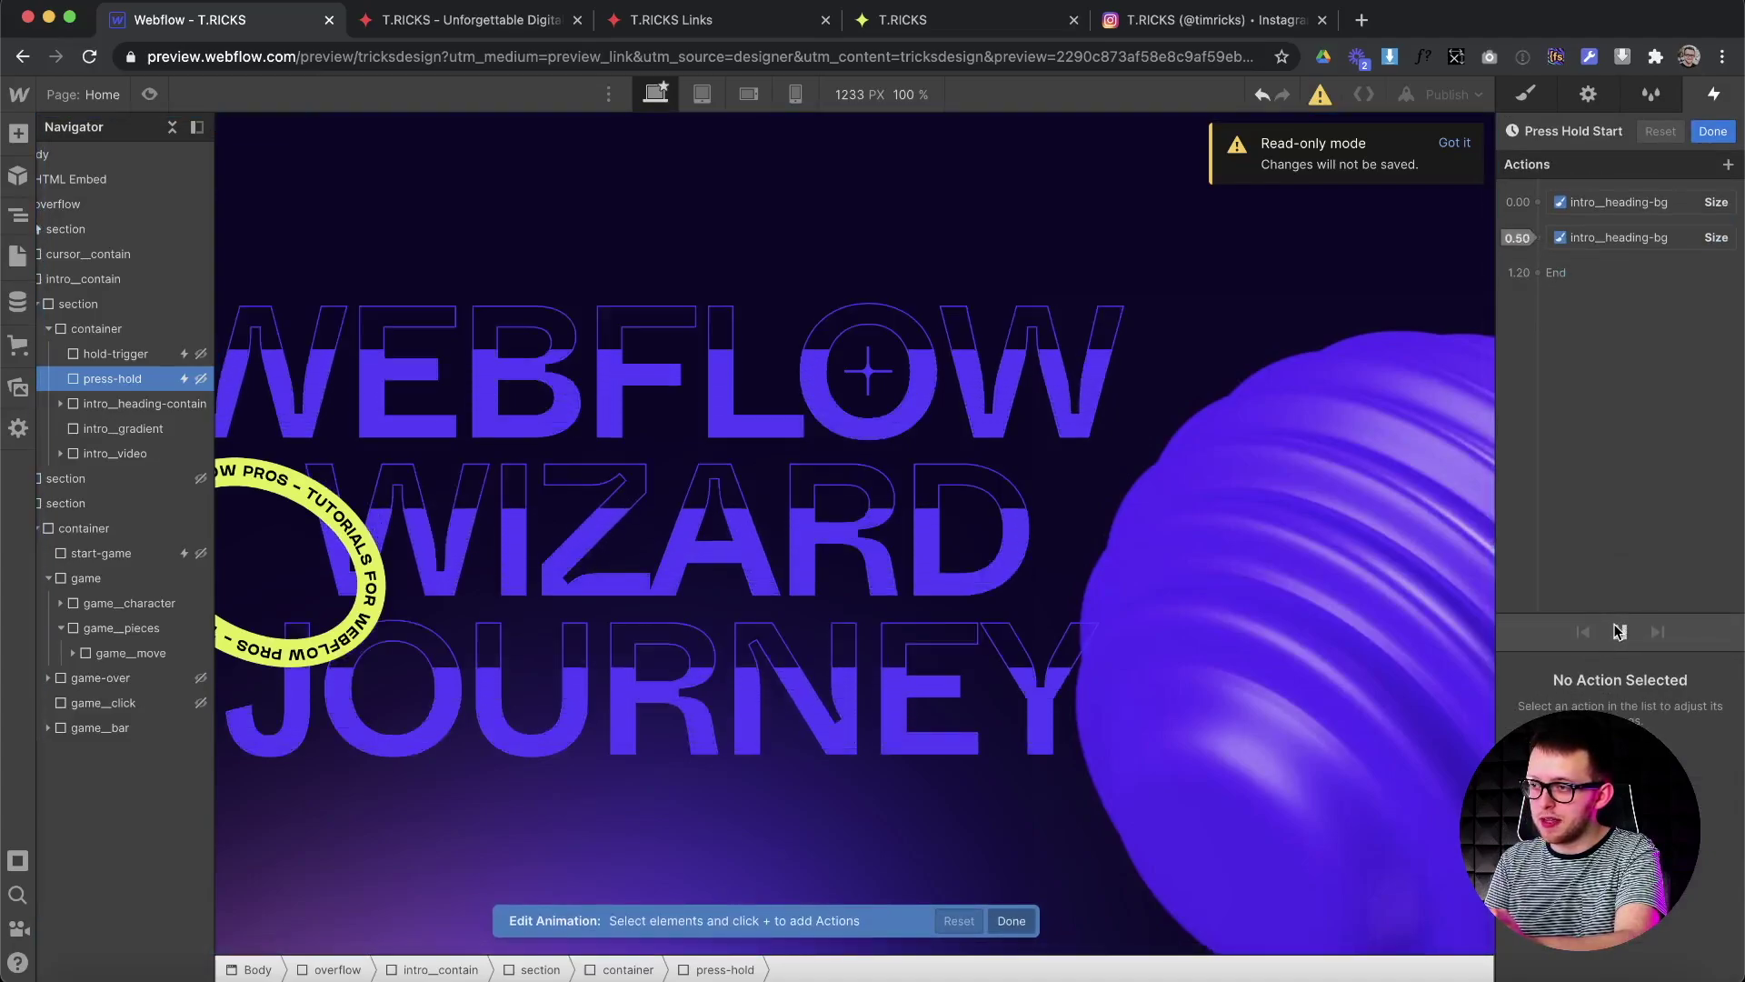
pyautogui.click(1618, 631)
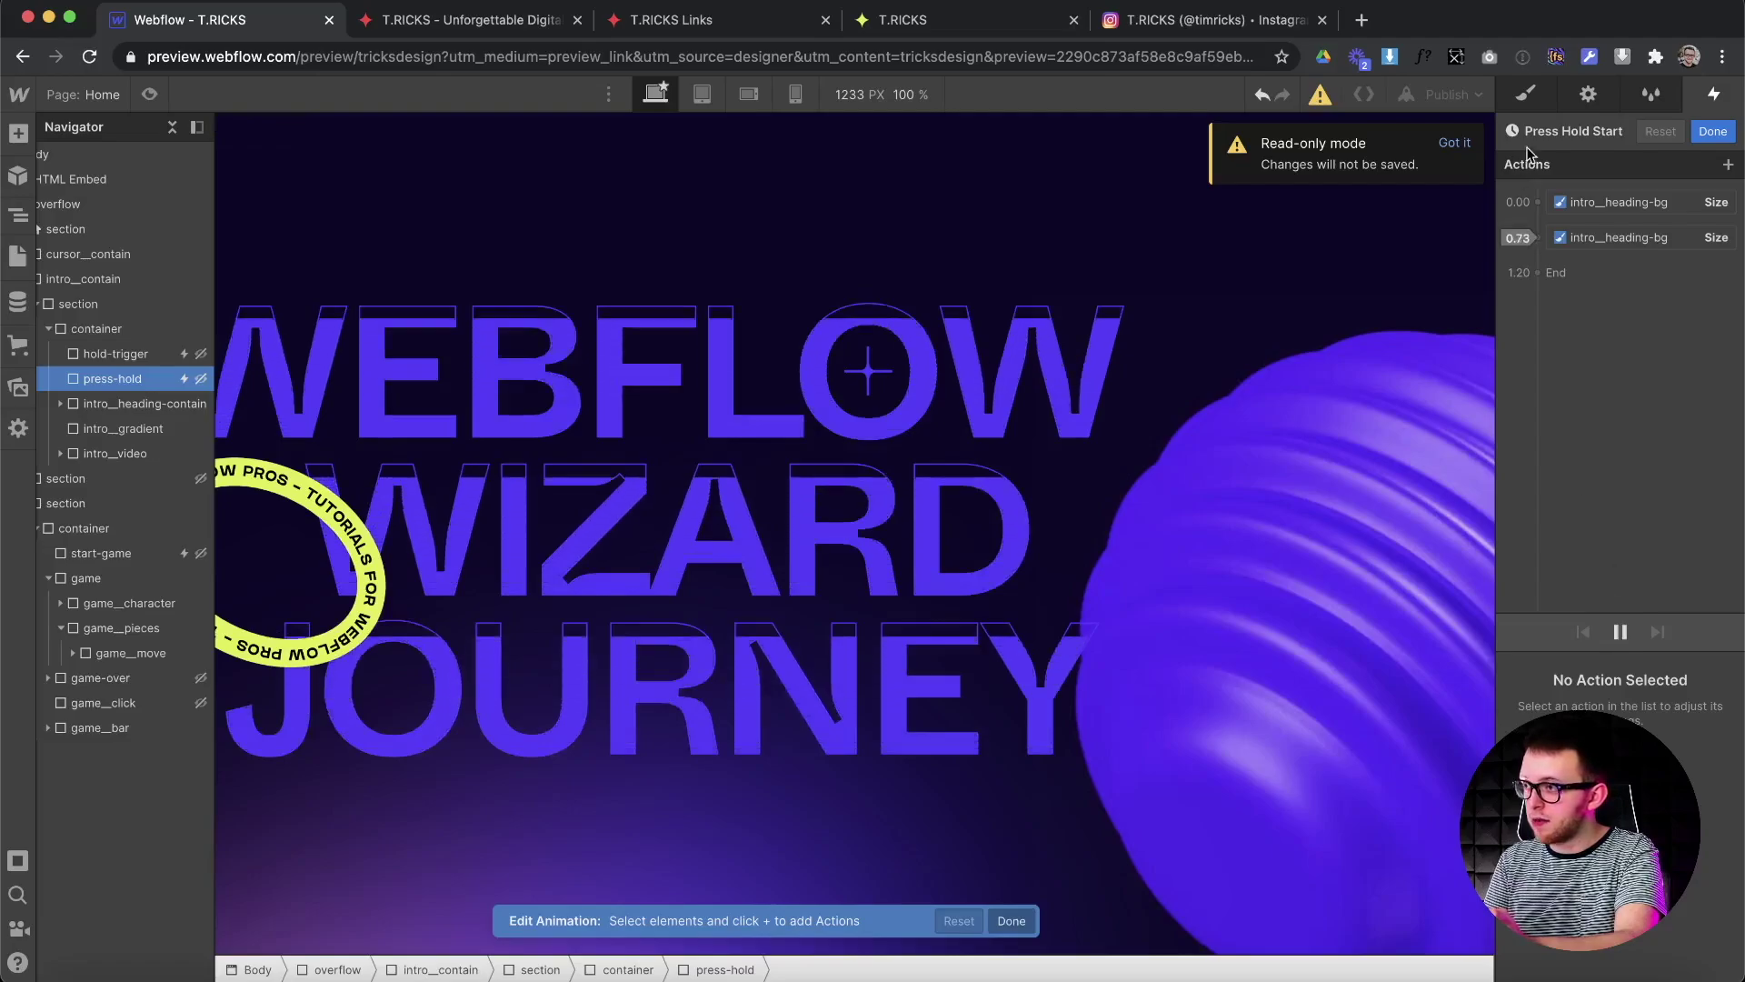
pyautogui.press('s')
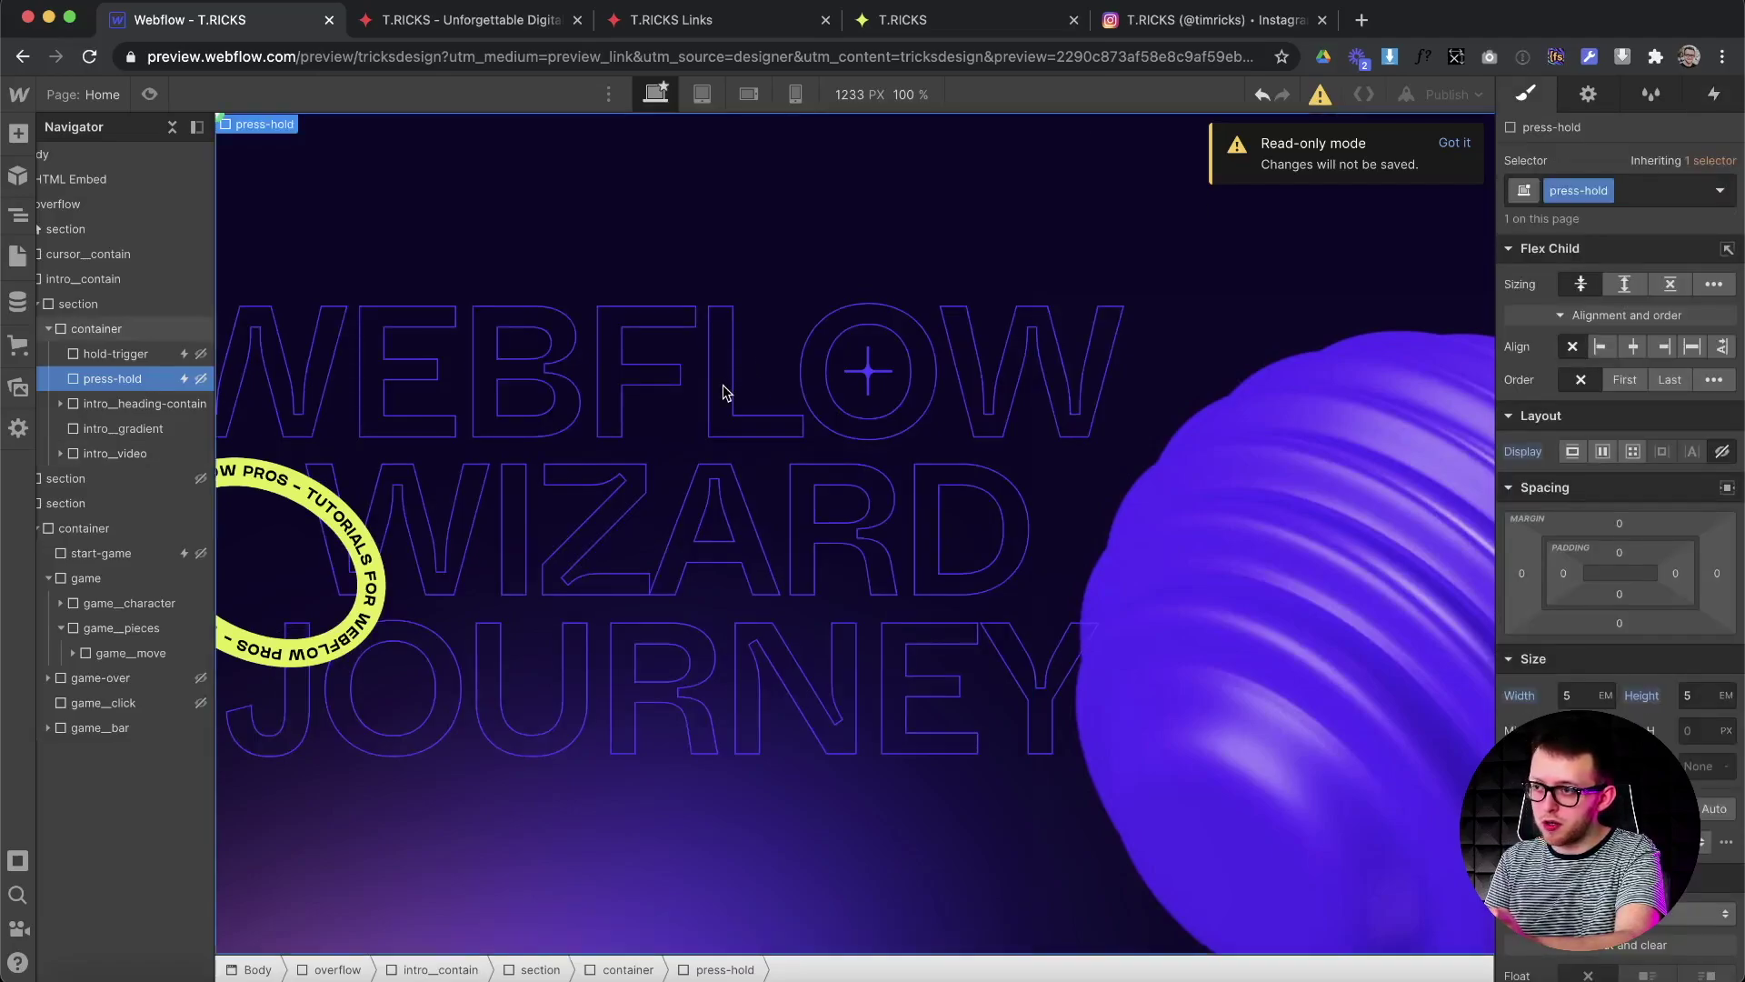
pyautogui.click(270, 366)
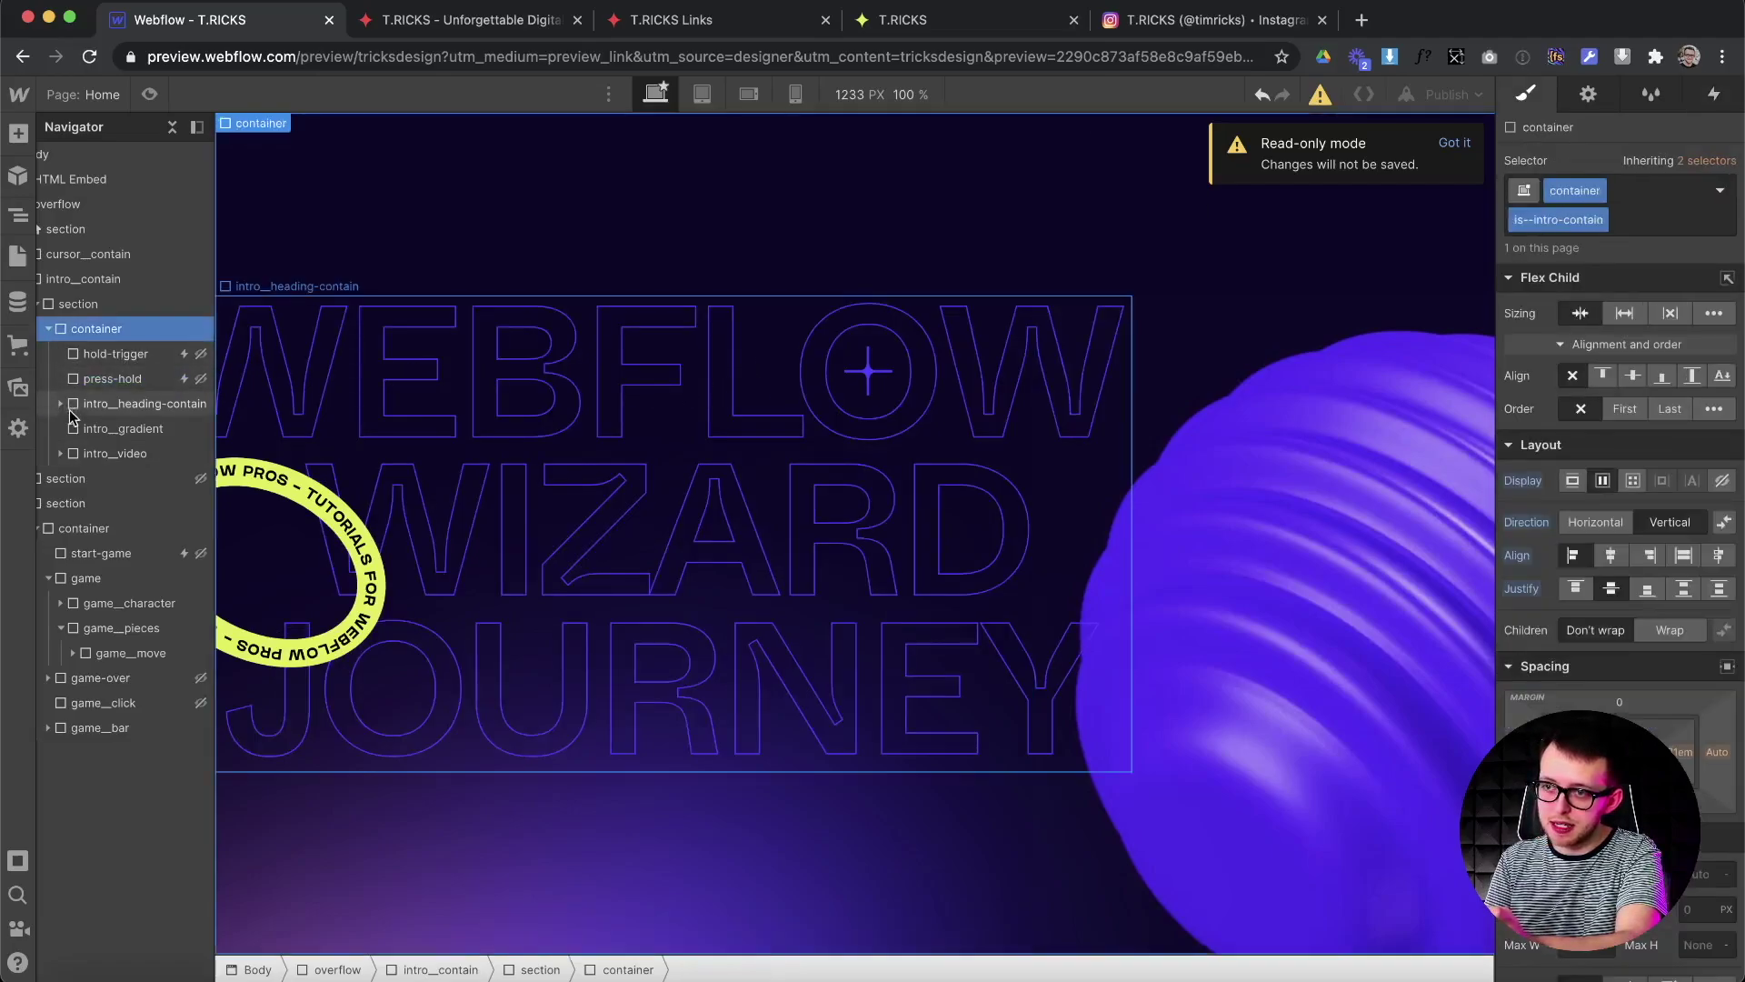
pyautogui.click(60, 408)
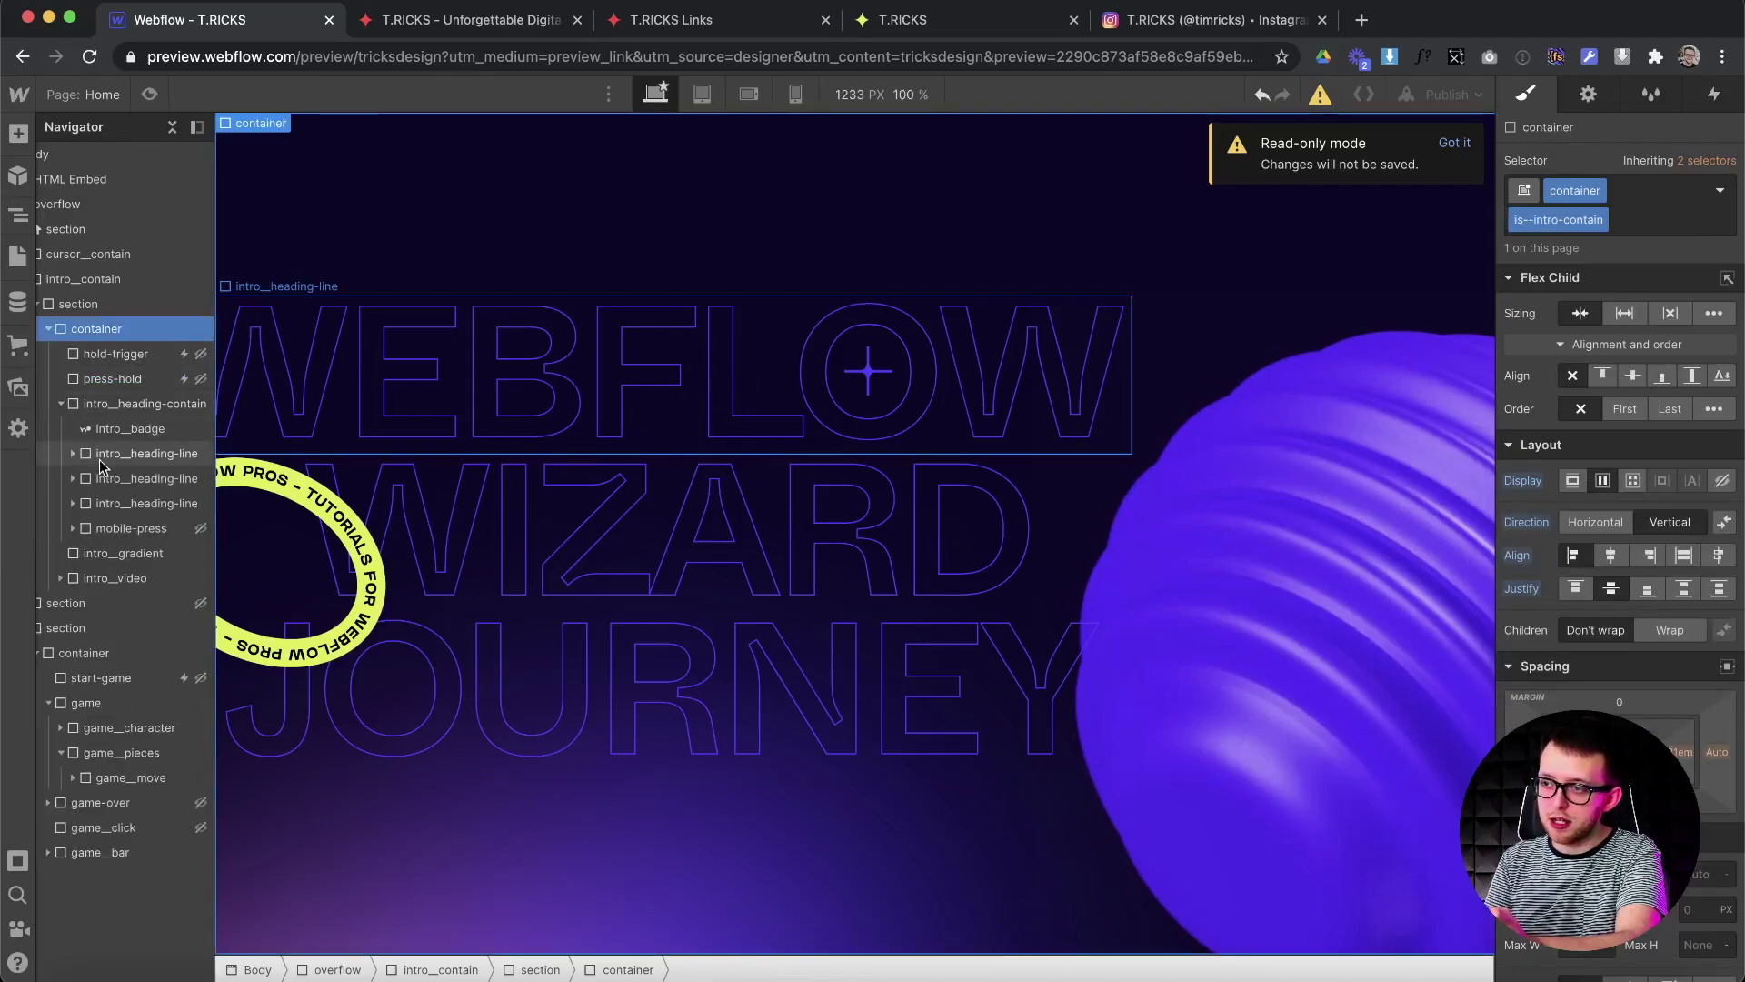
pyautogui.click(102, 464)
pyautogui.click(73, 454)
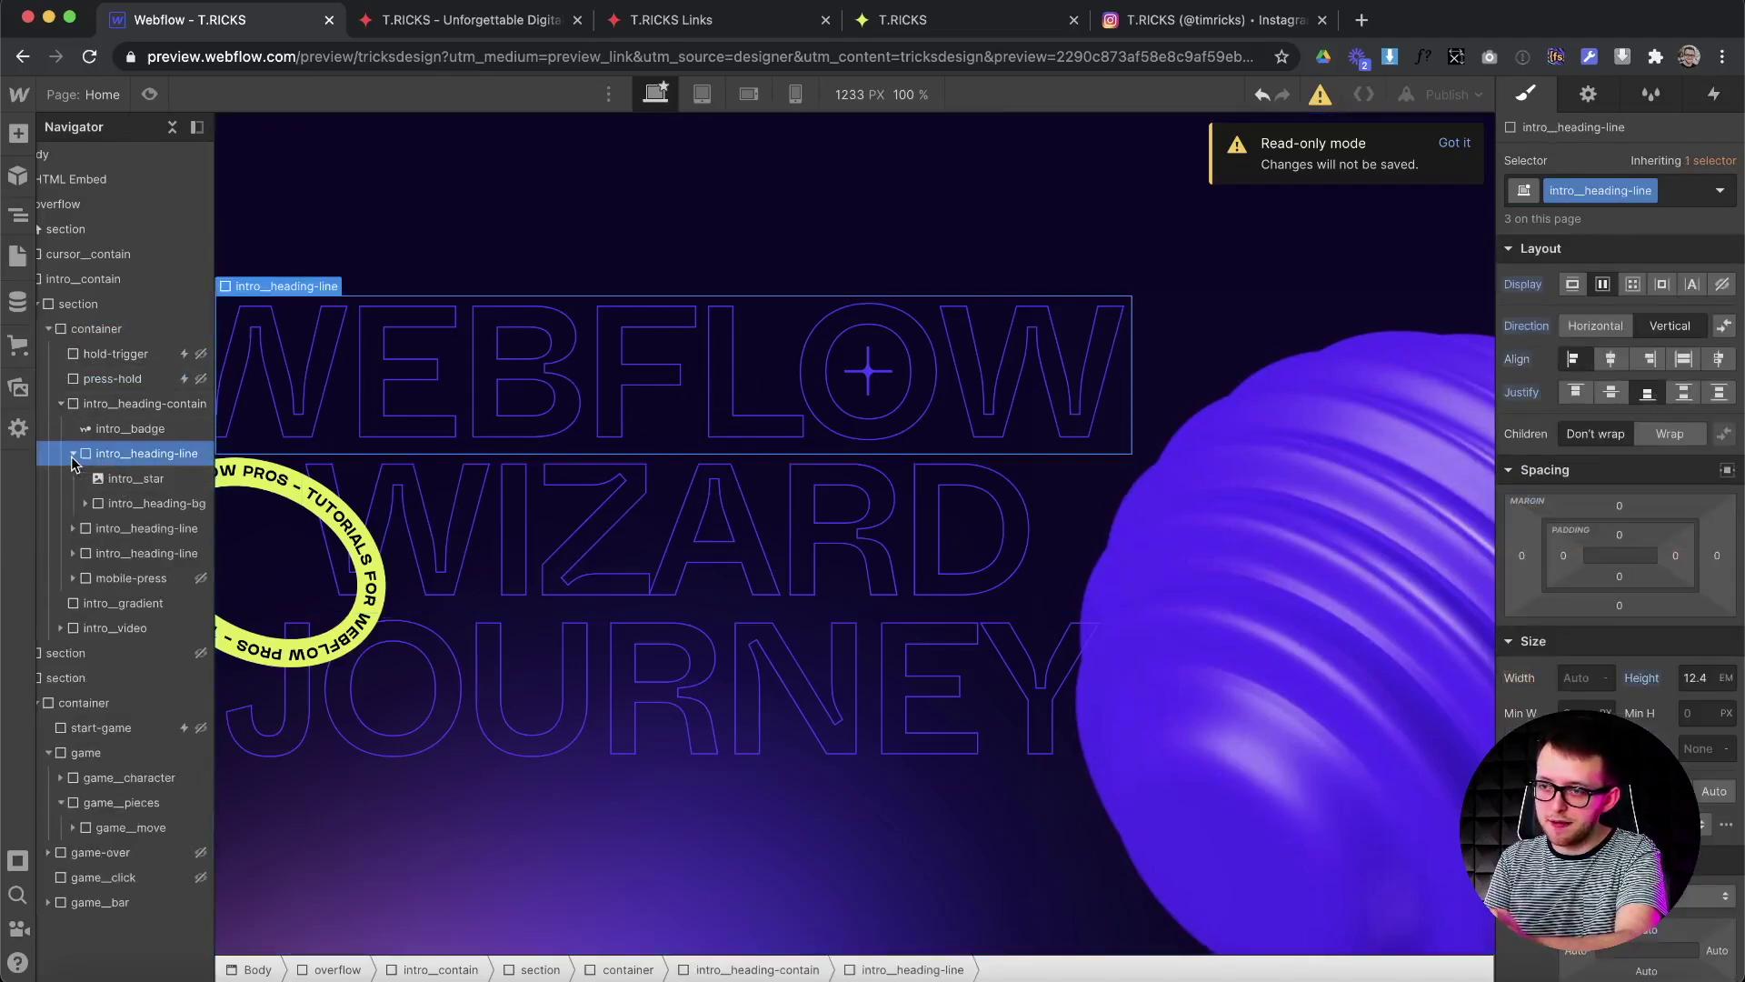
pyautogui.click(87, 504)
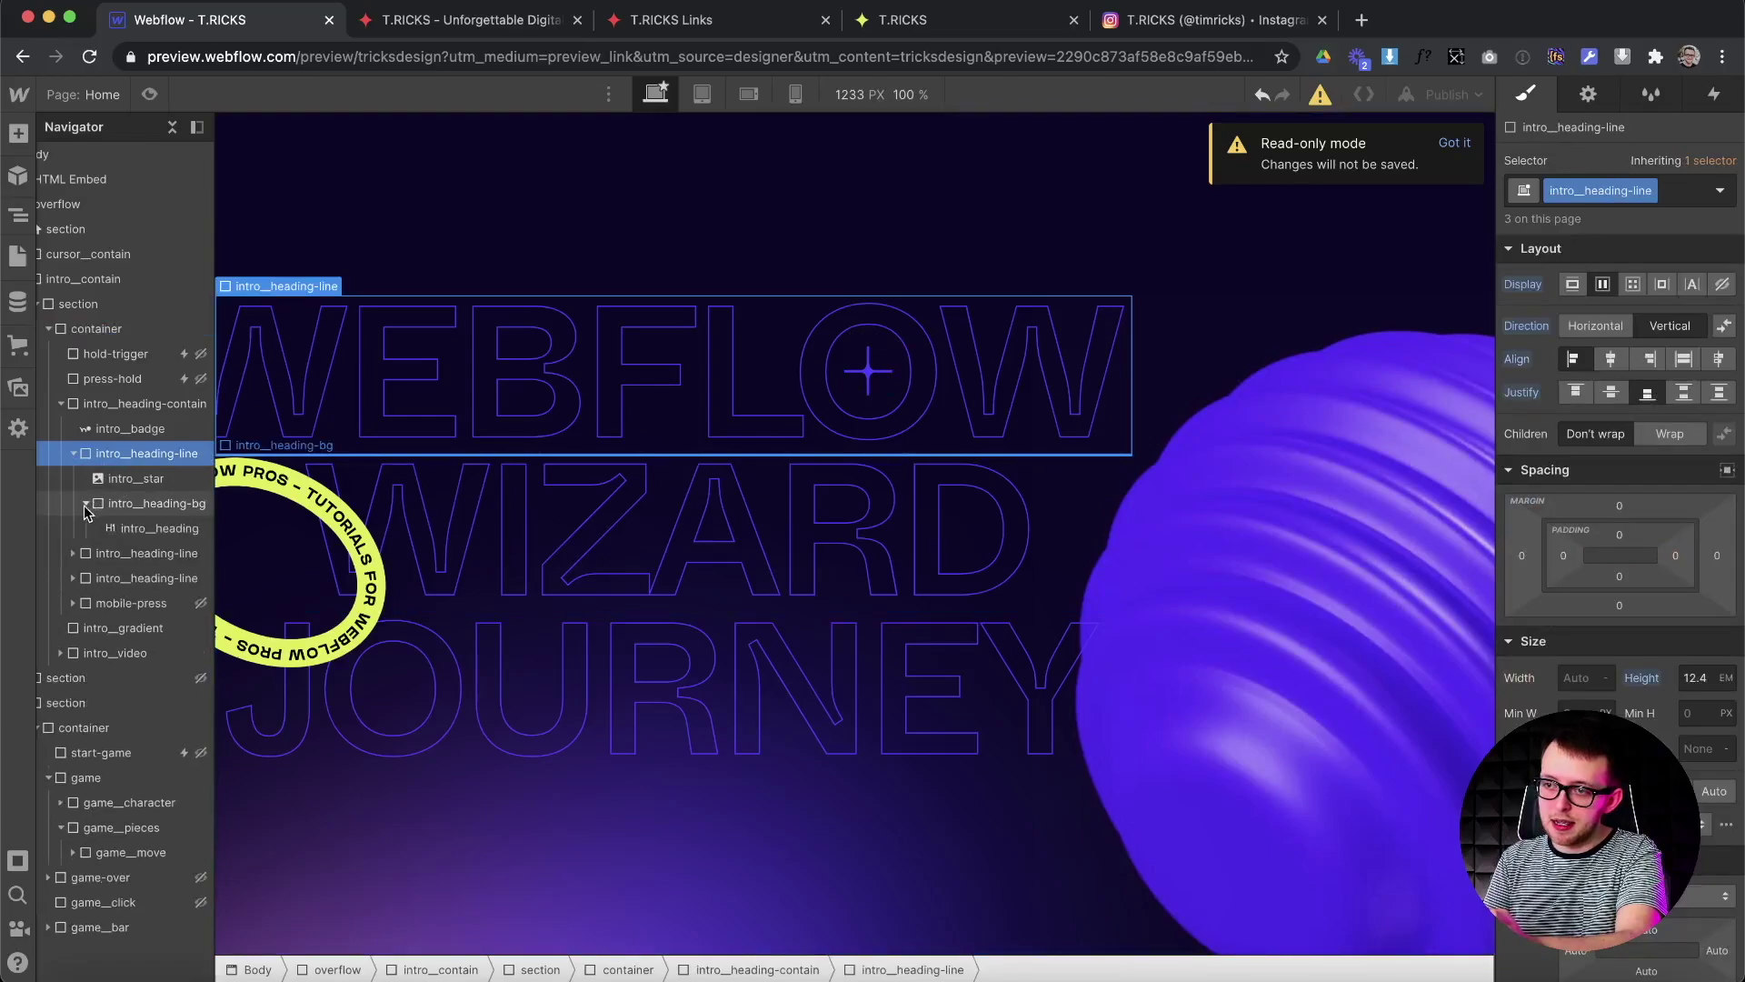
pyautogui.click(129, 528)
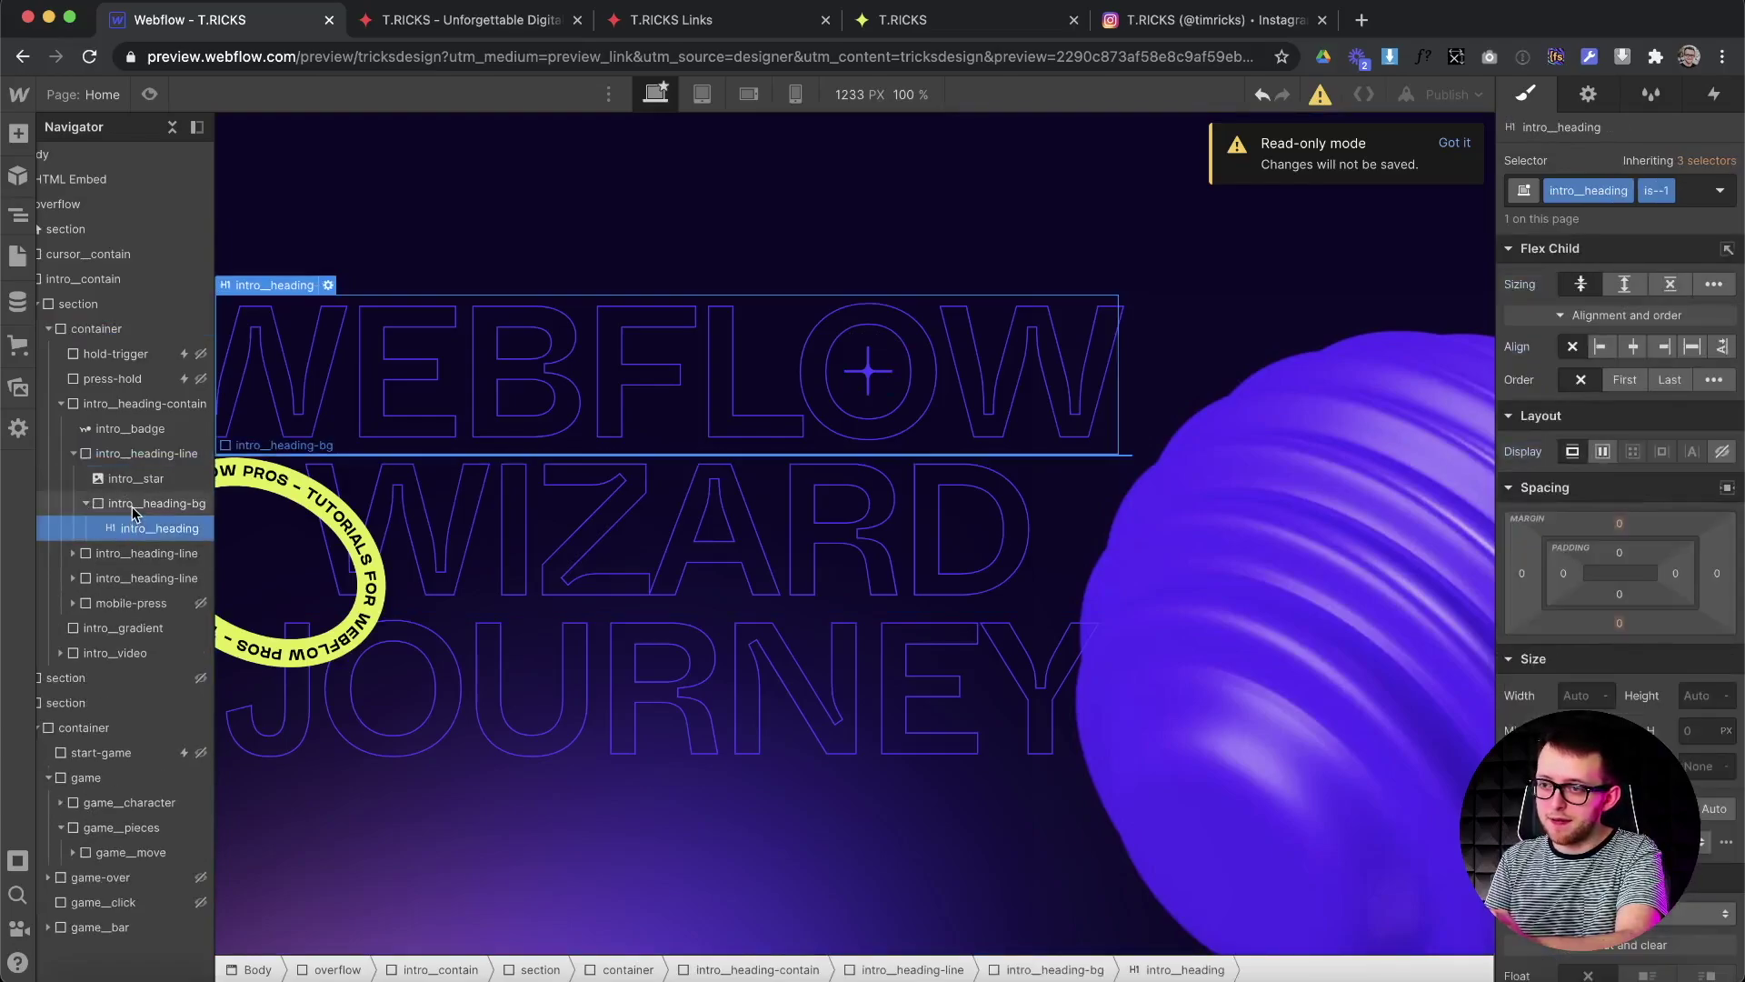
pyautogui.click(136, 509)
pyautogui.scroll(-5, 1567, 673)
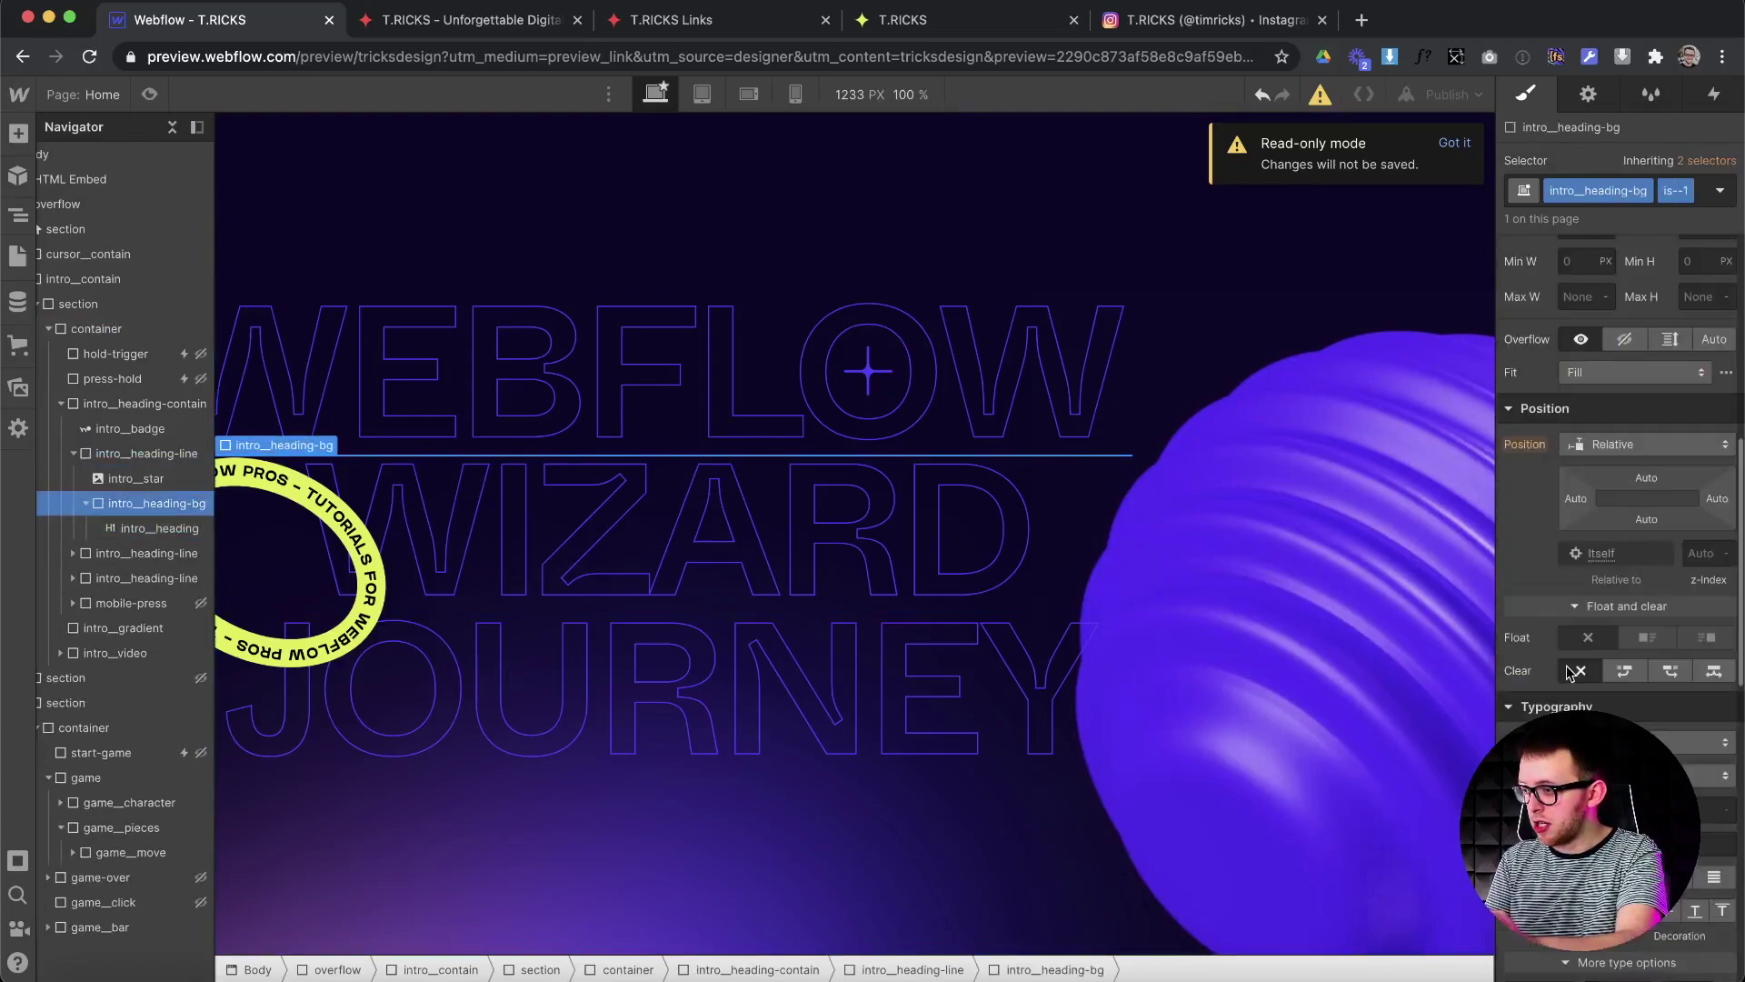
pyautogui.scroll(-8, 1567, 673)
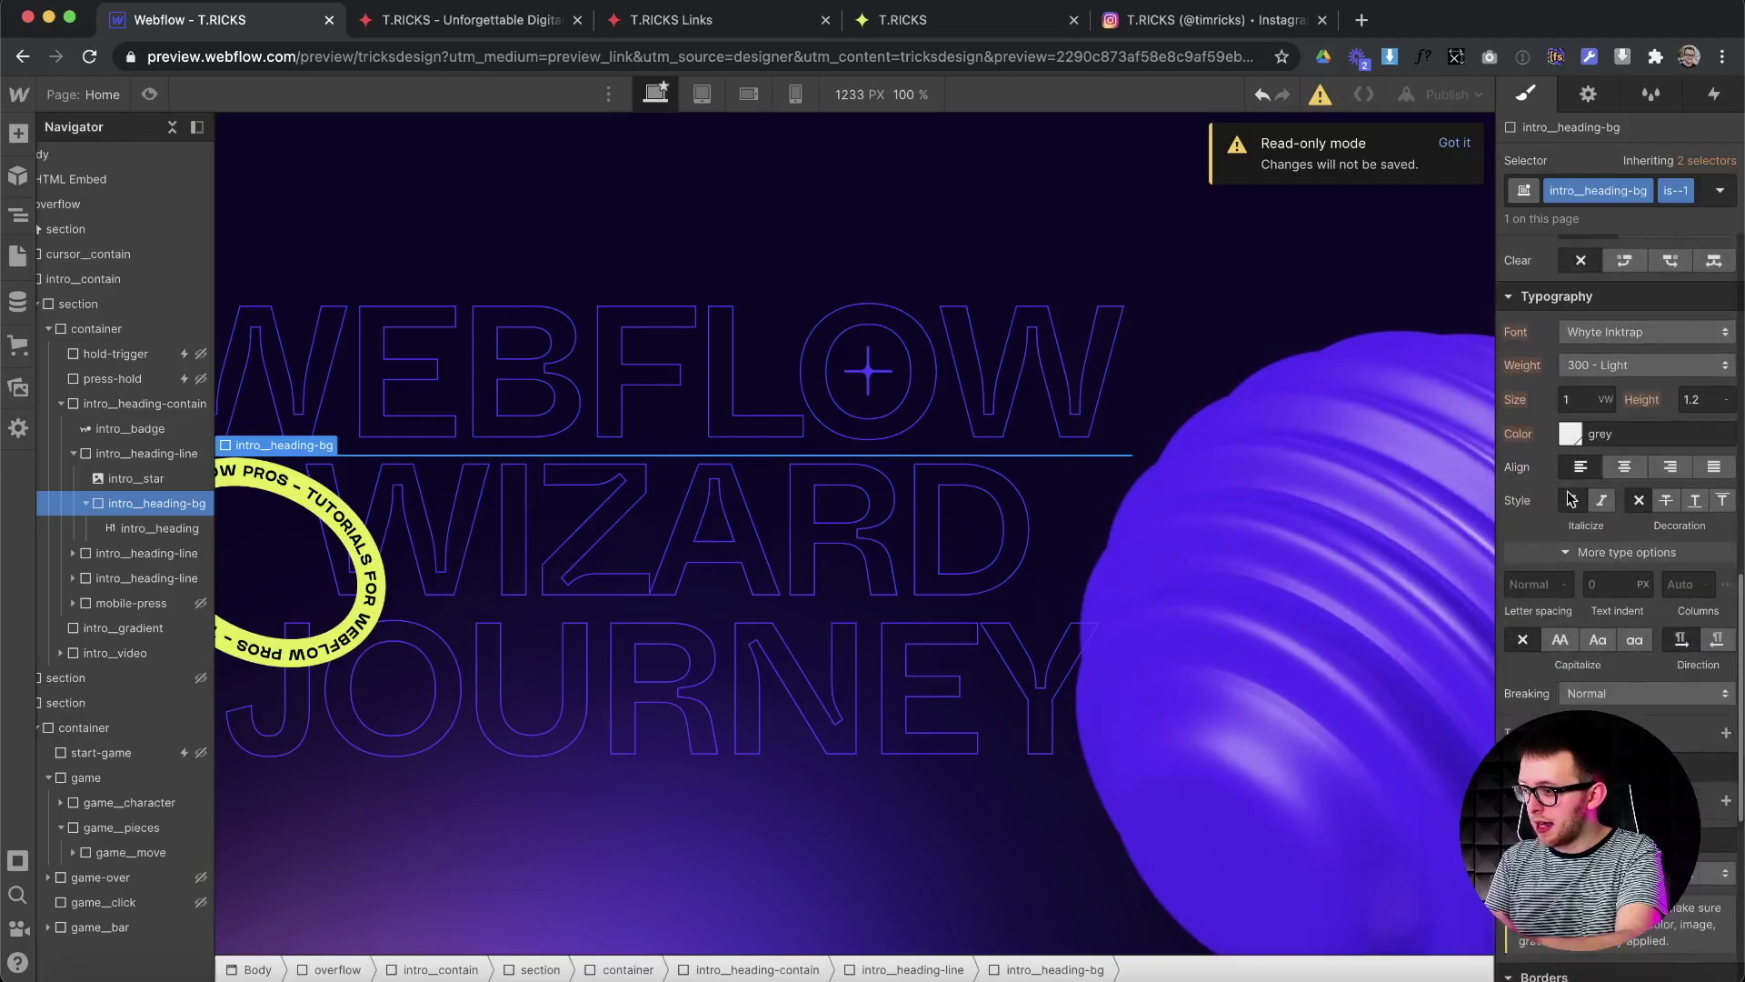
pyautogui.scroll(-1, 1641, 707)
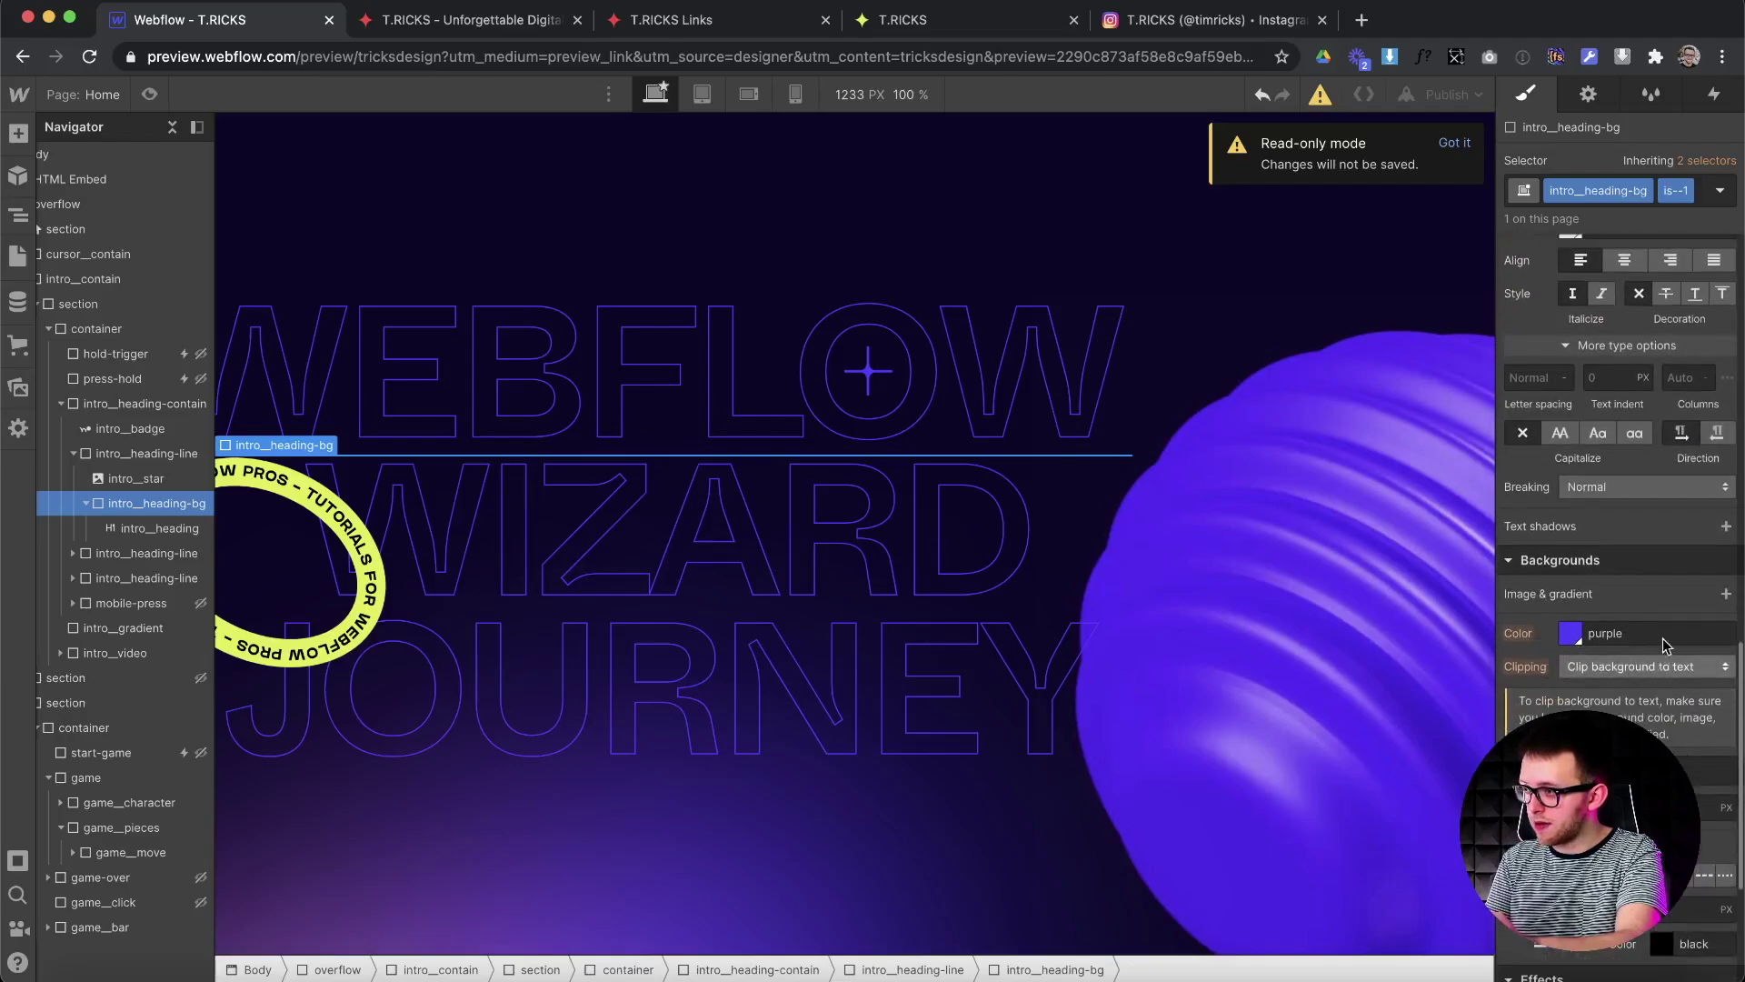
pyautogui.scroll(10, 1663, 644)
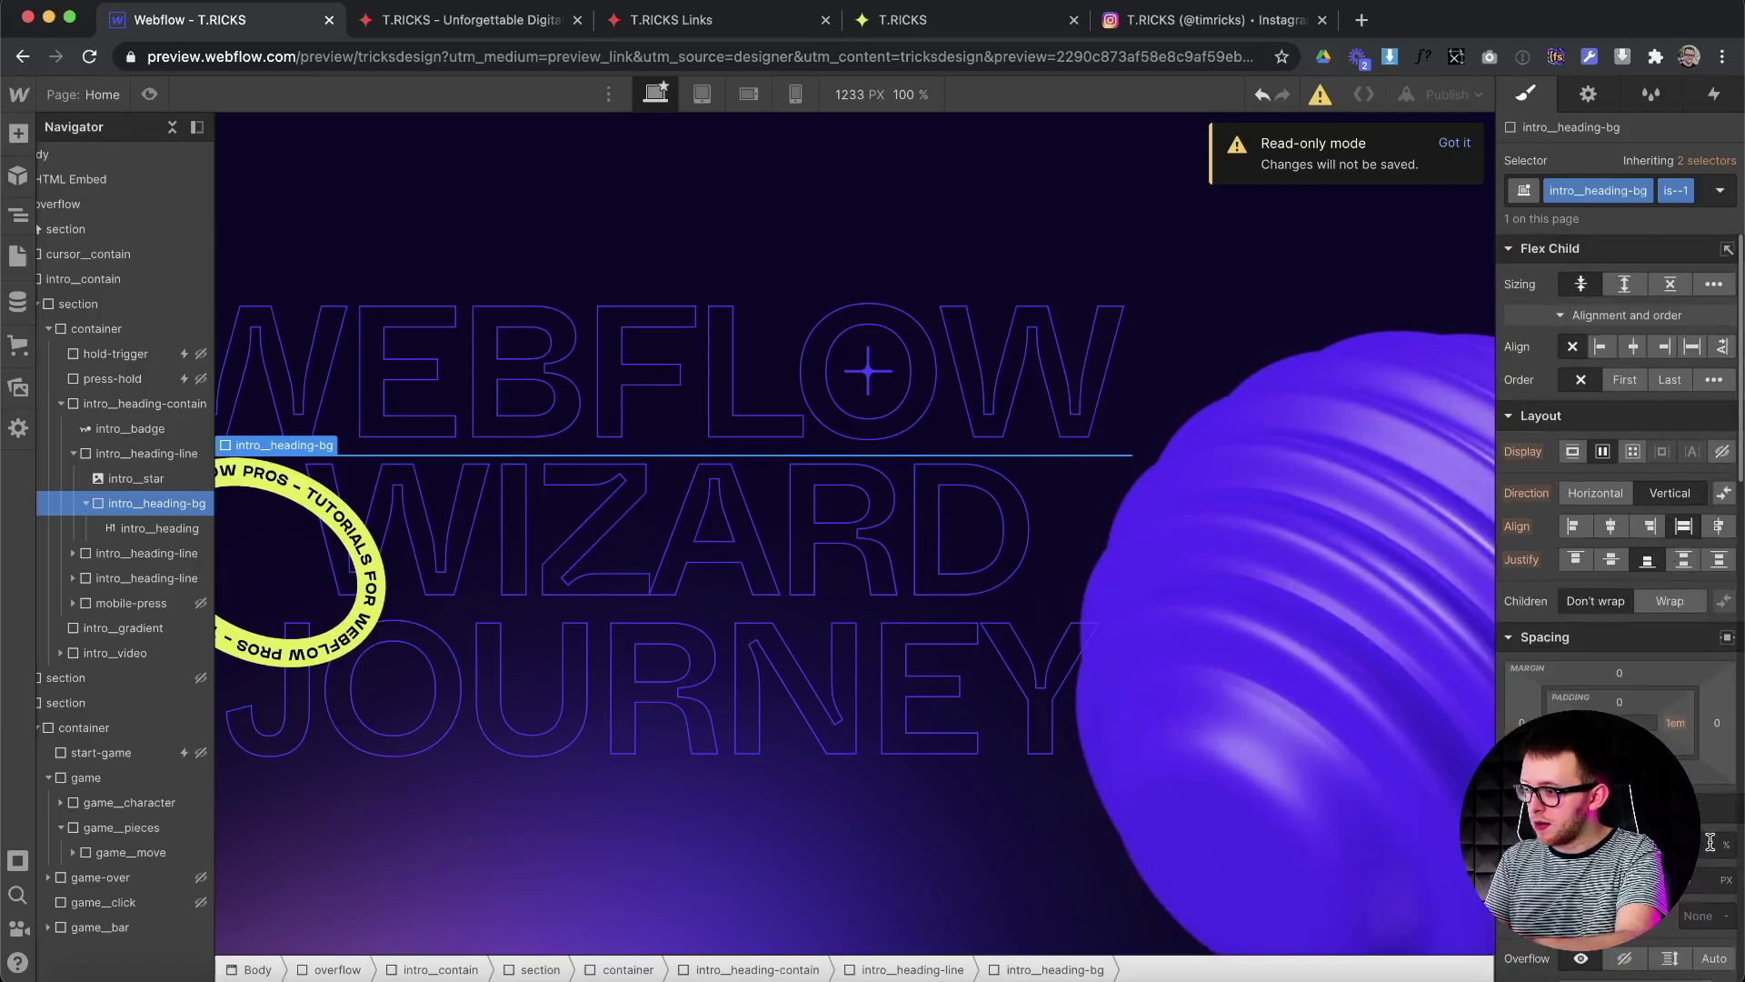
pyautogui.hotkey('shift', 'Up')
pyautogui.hotkey('shift', 'Up')
pyautogui.hotkey('shift', 'Up')
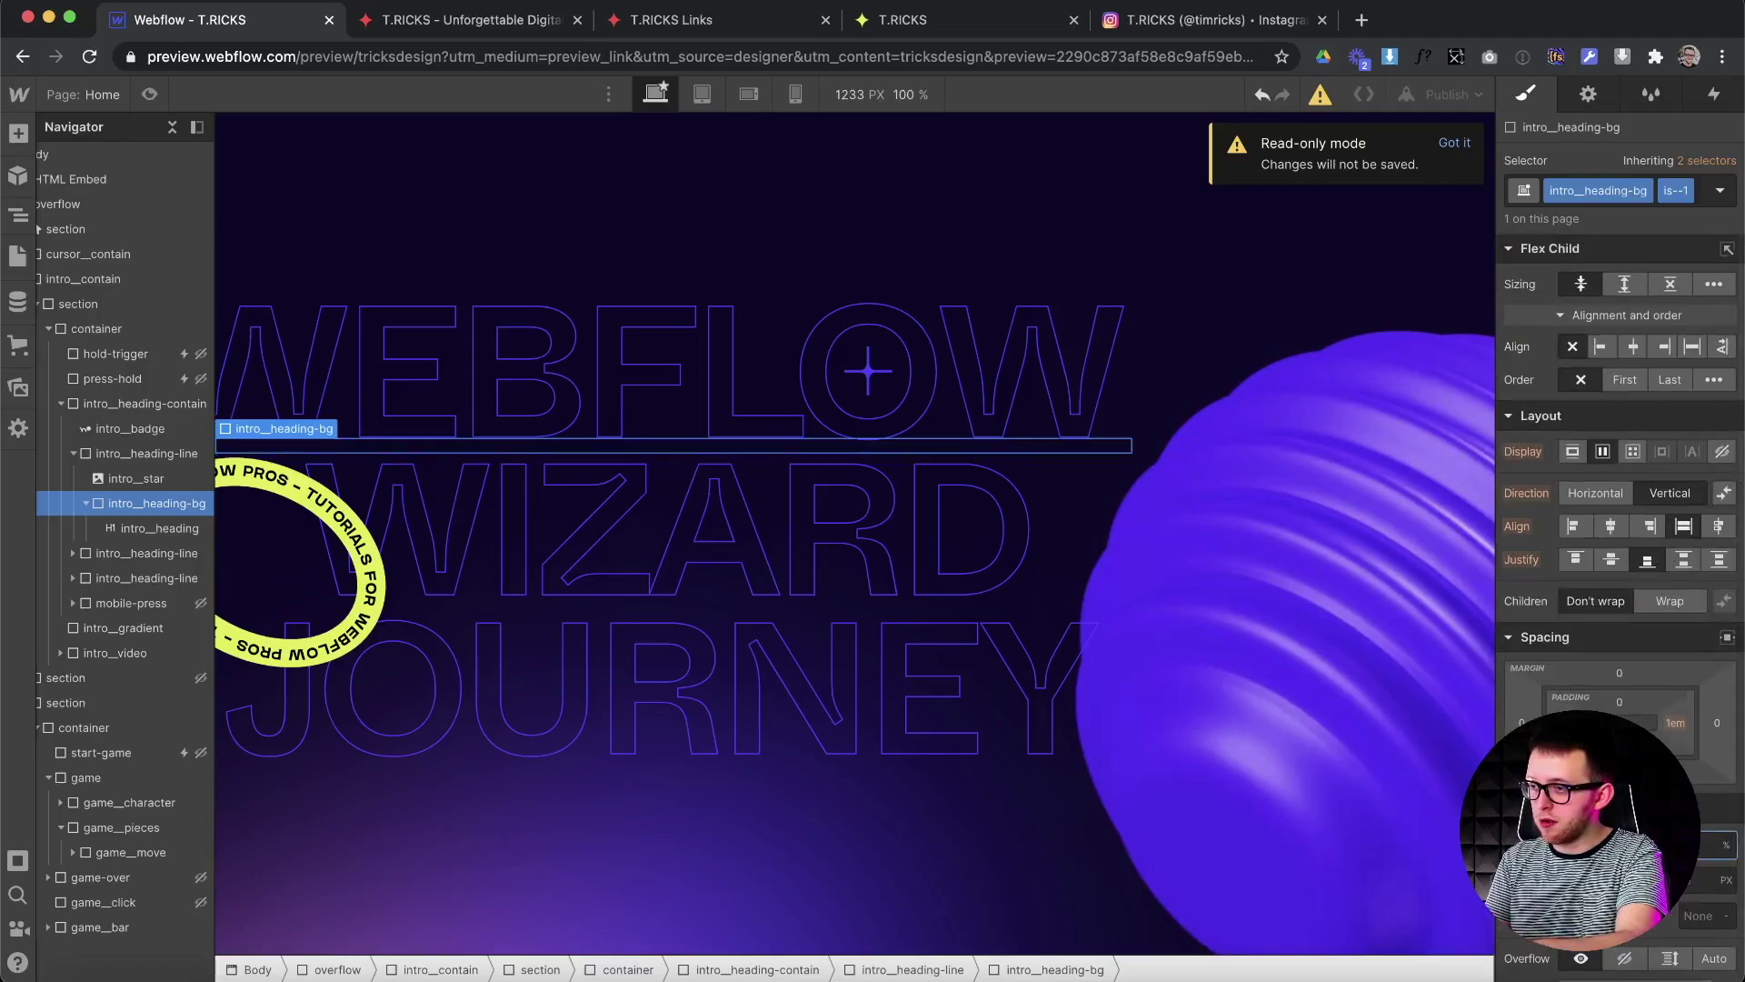
pyautogui.hotkey('shift', 'Up')
pyautogui.hotkey('shift', 'Up')
pyautogui.hotkey('shift', 'Up')
pyautogui.hotkey('shift', 'Up')
pyautogui.hotkey('shift', 'Up')
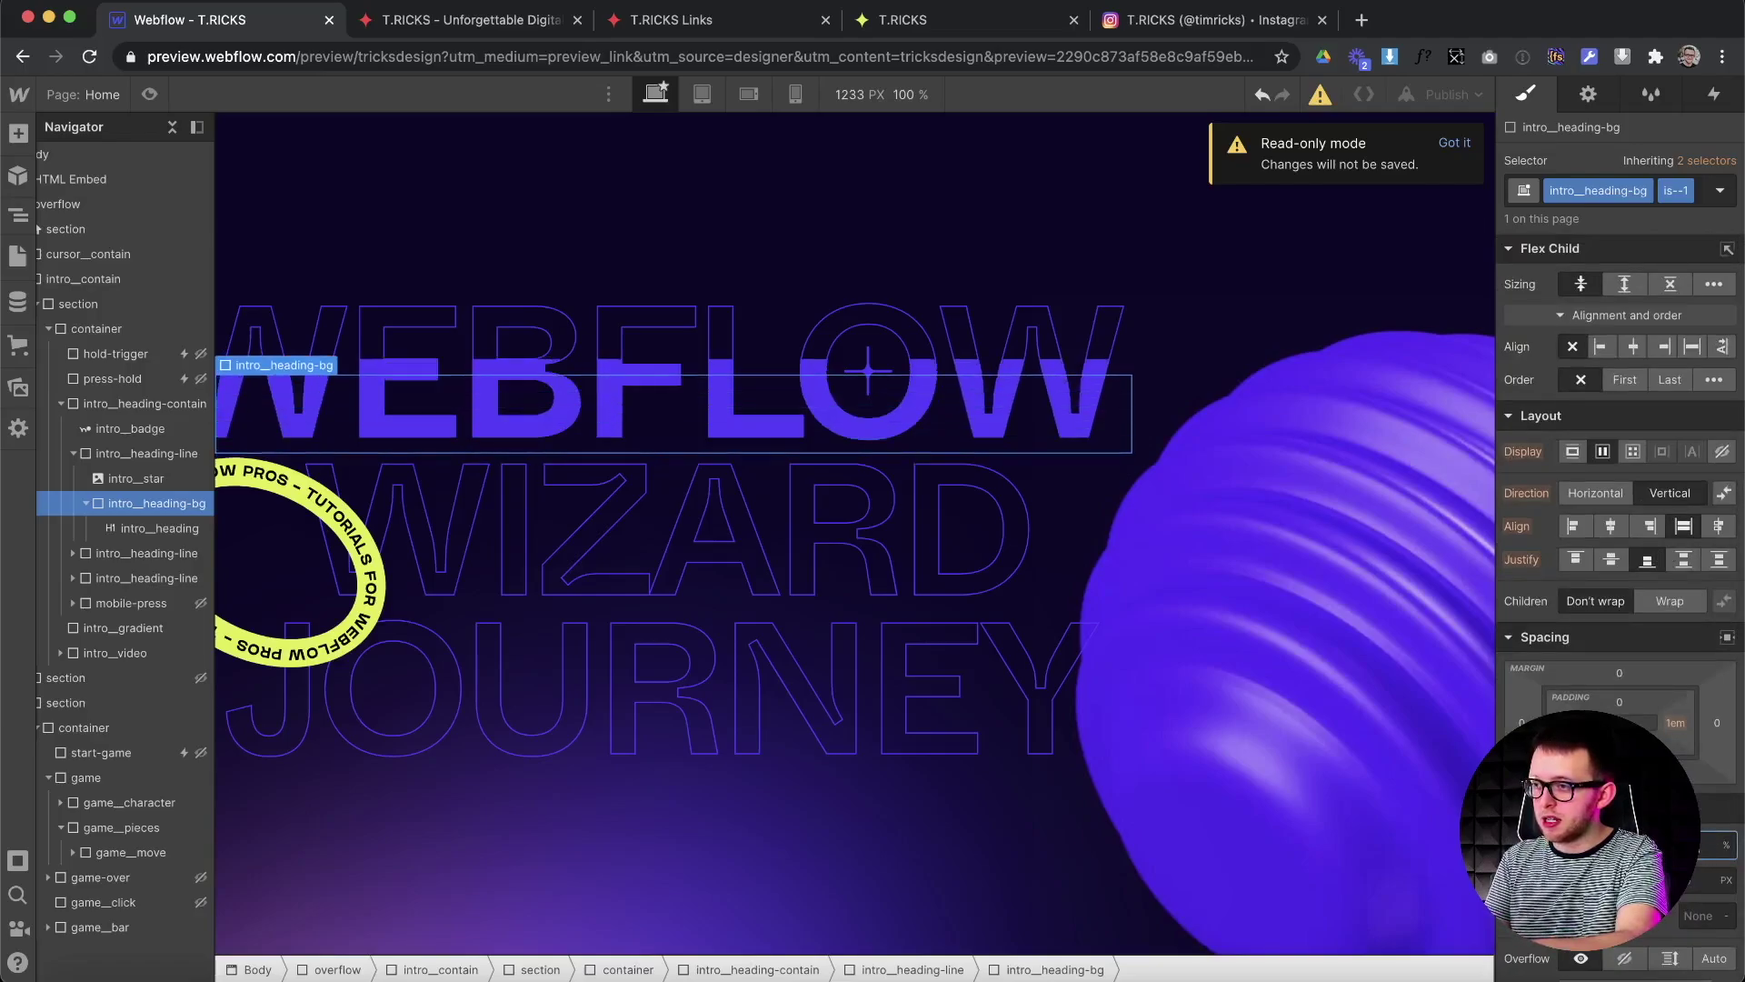
pyautogui.hotkey('shift', 'Up')
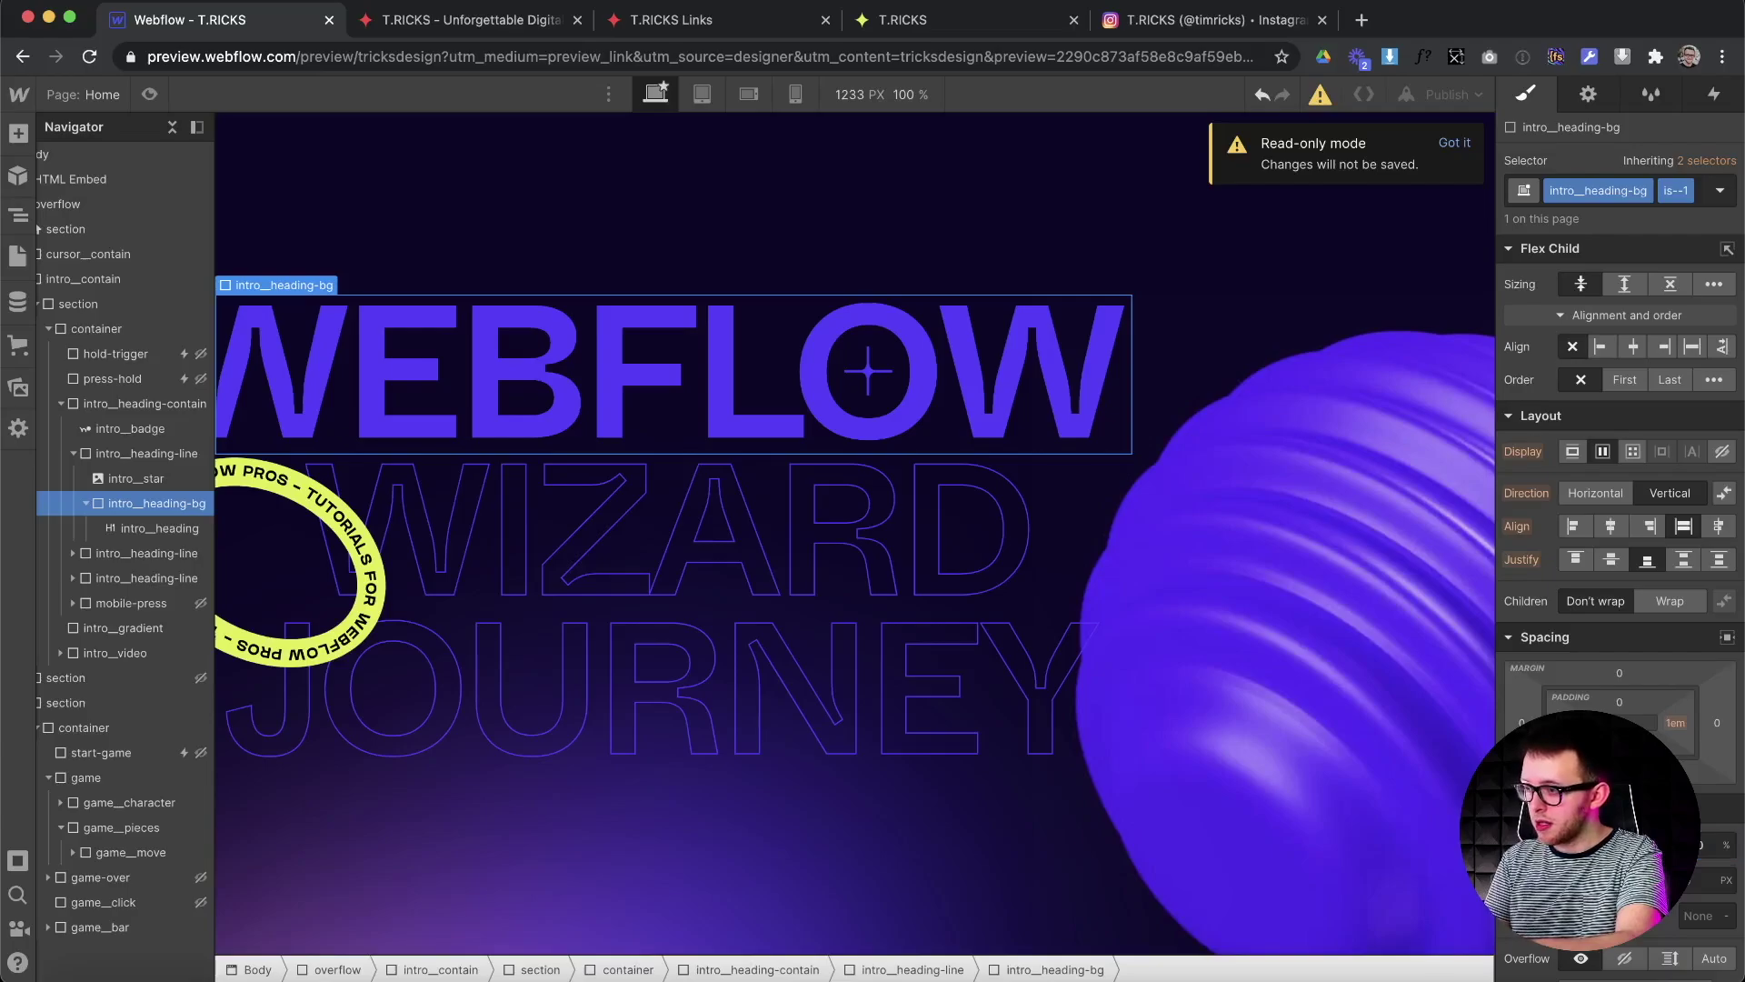
pyautogui.keyDown('alt'); pyautogui.click(1627, 845); pyautogui.keyUp('alt')
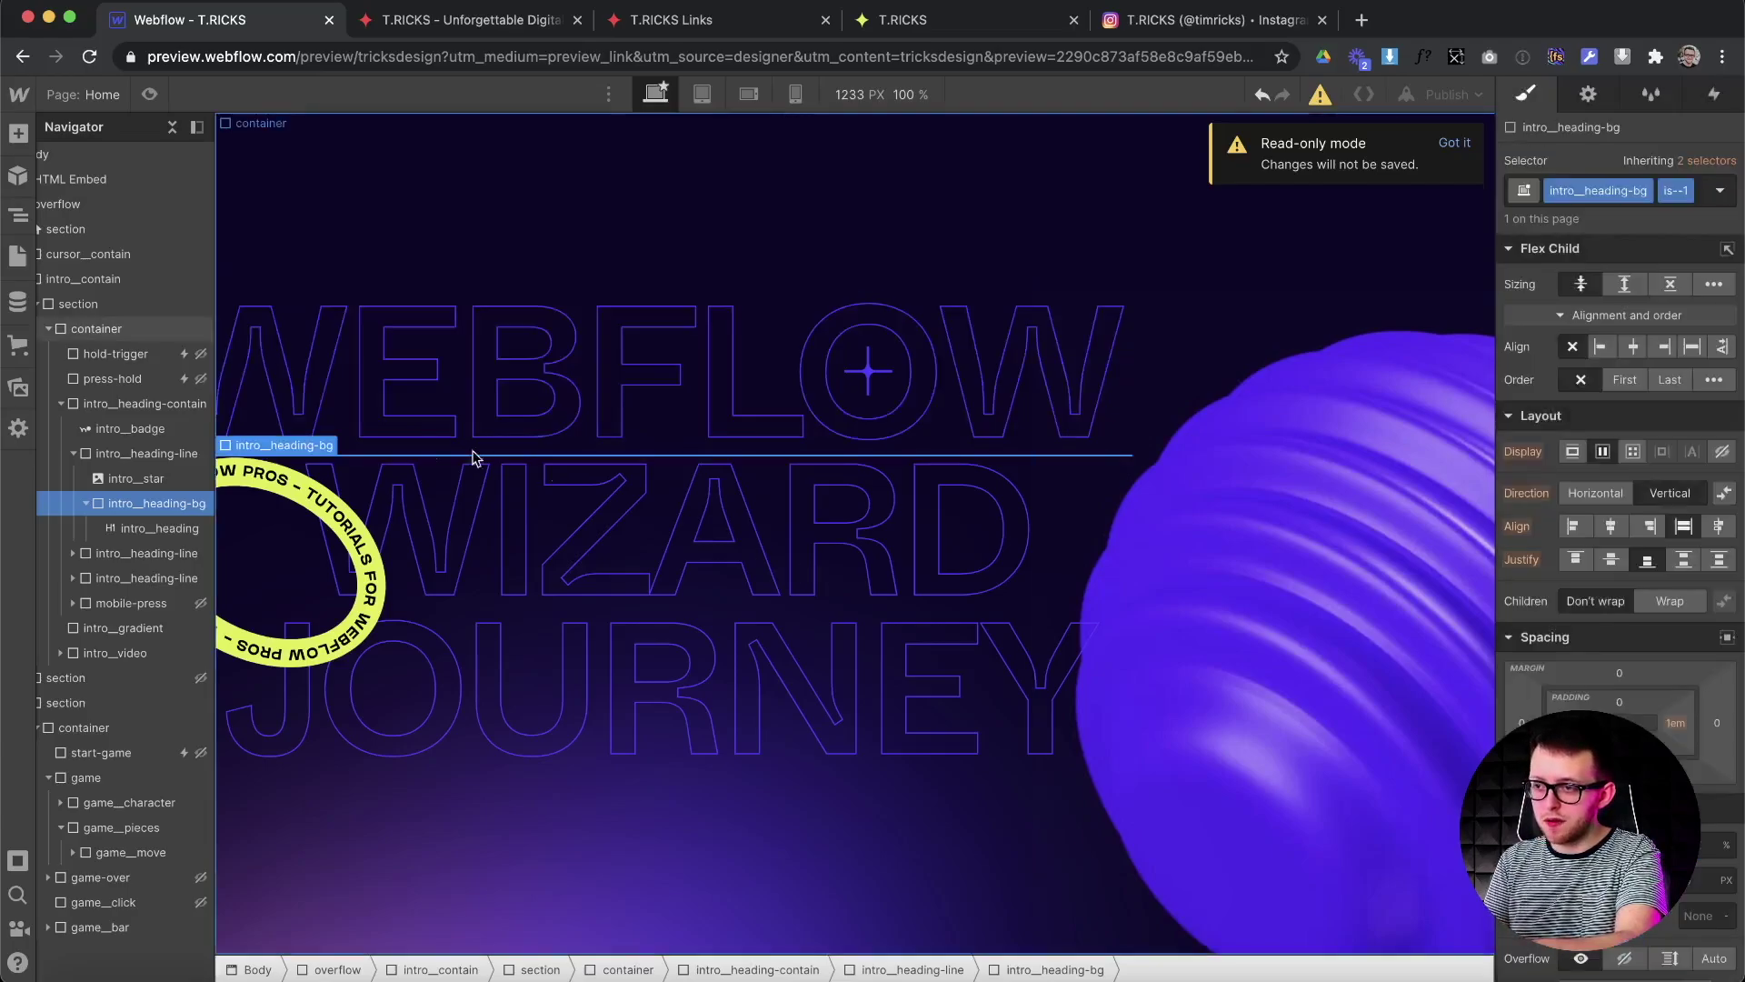
pyautogui.click(117, 309)
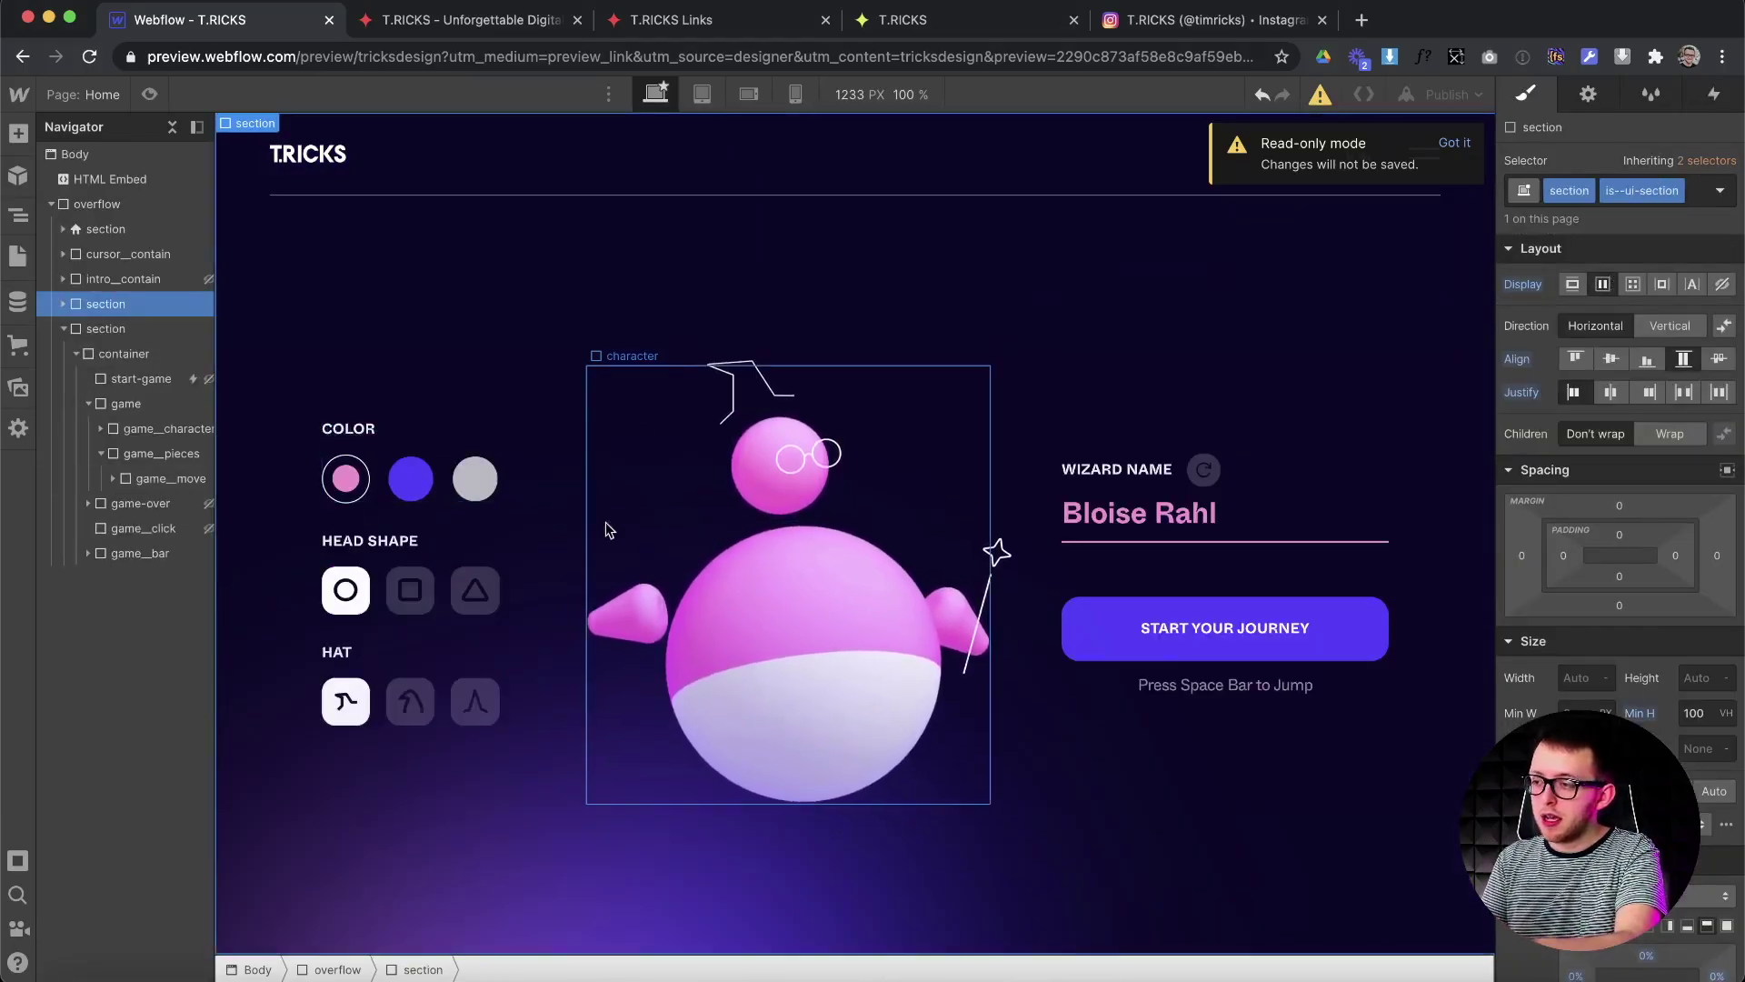
# Move is--show from the round head image to the second, cube head image.
pyautogui.click(772, 559)
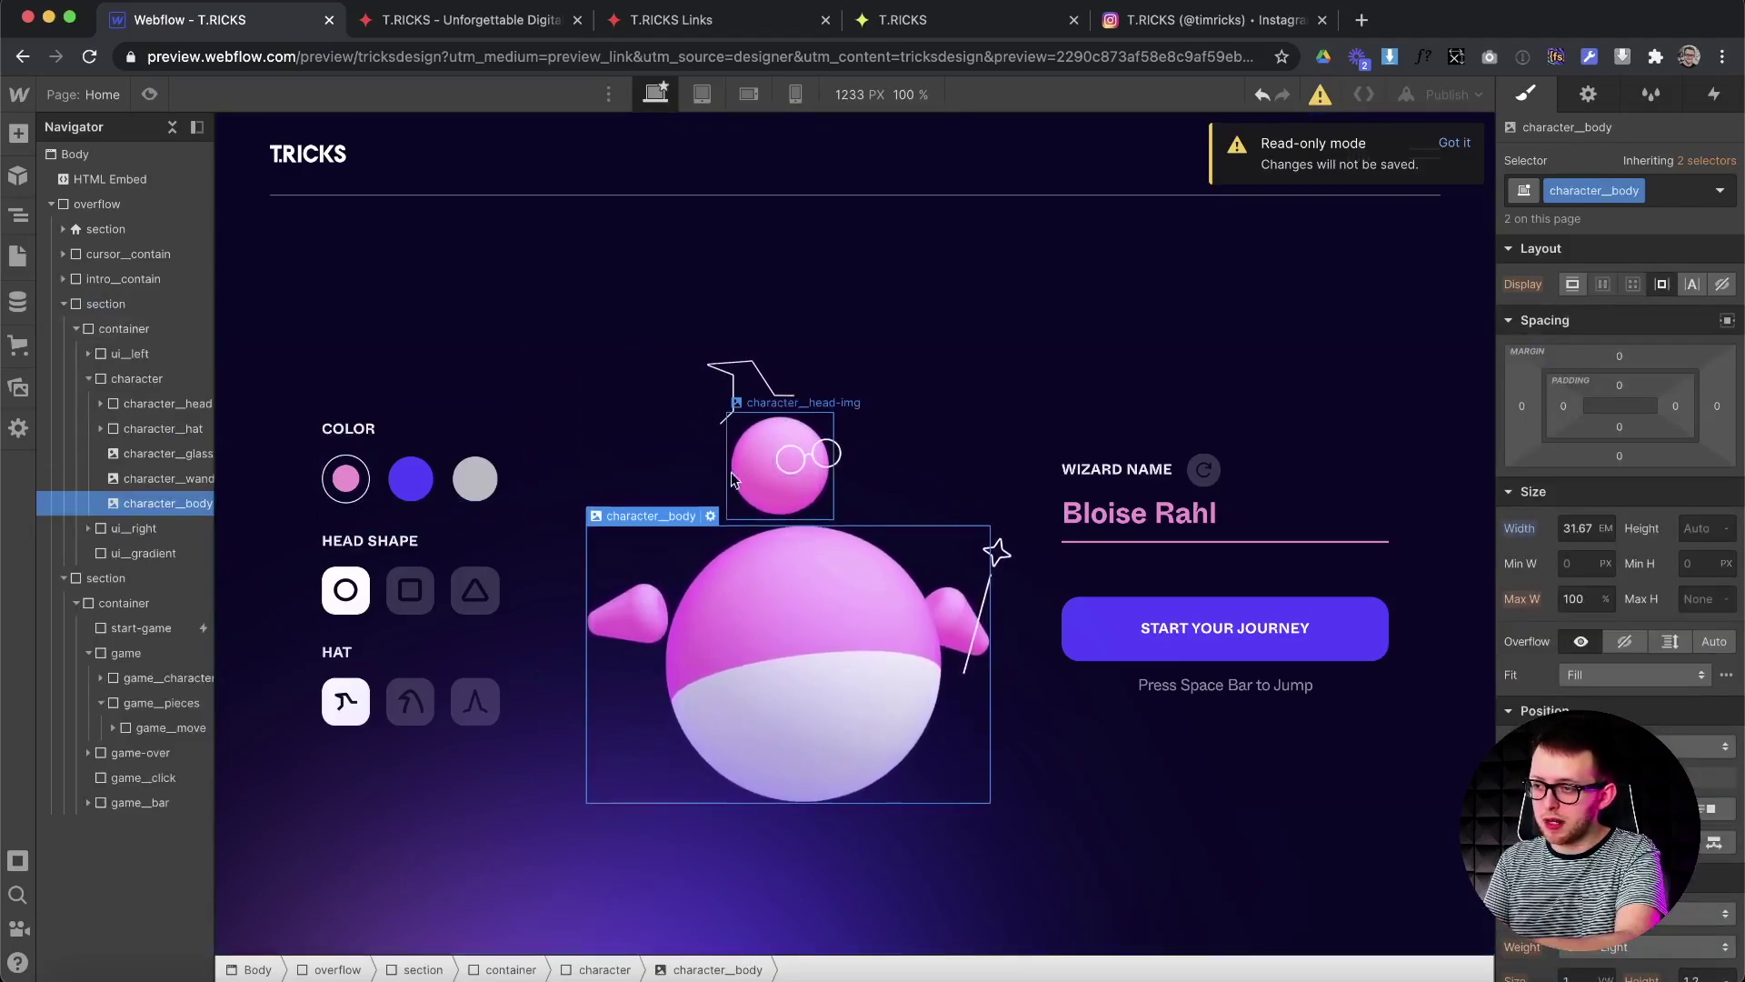
pyautogui.click(736, 477)
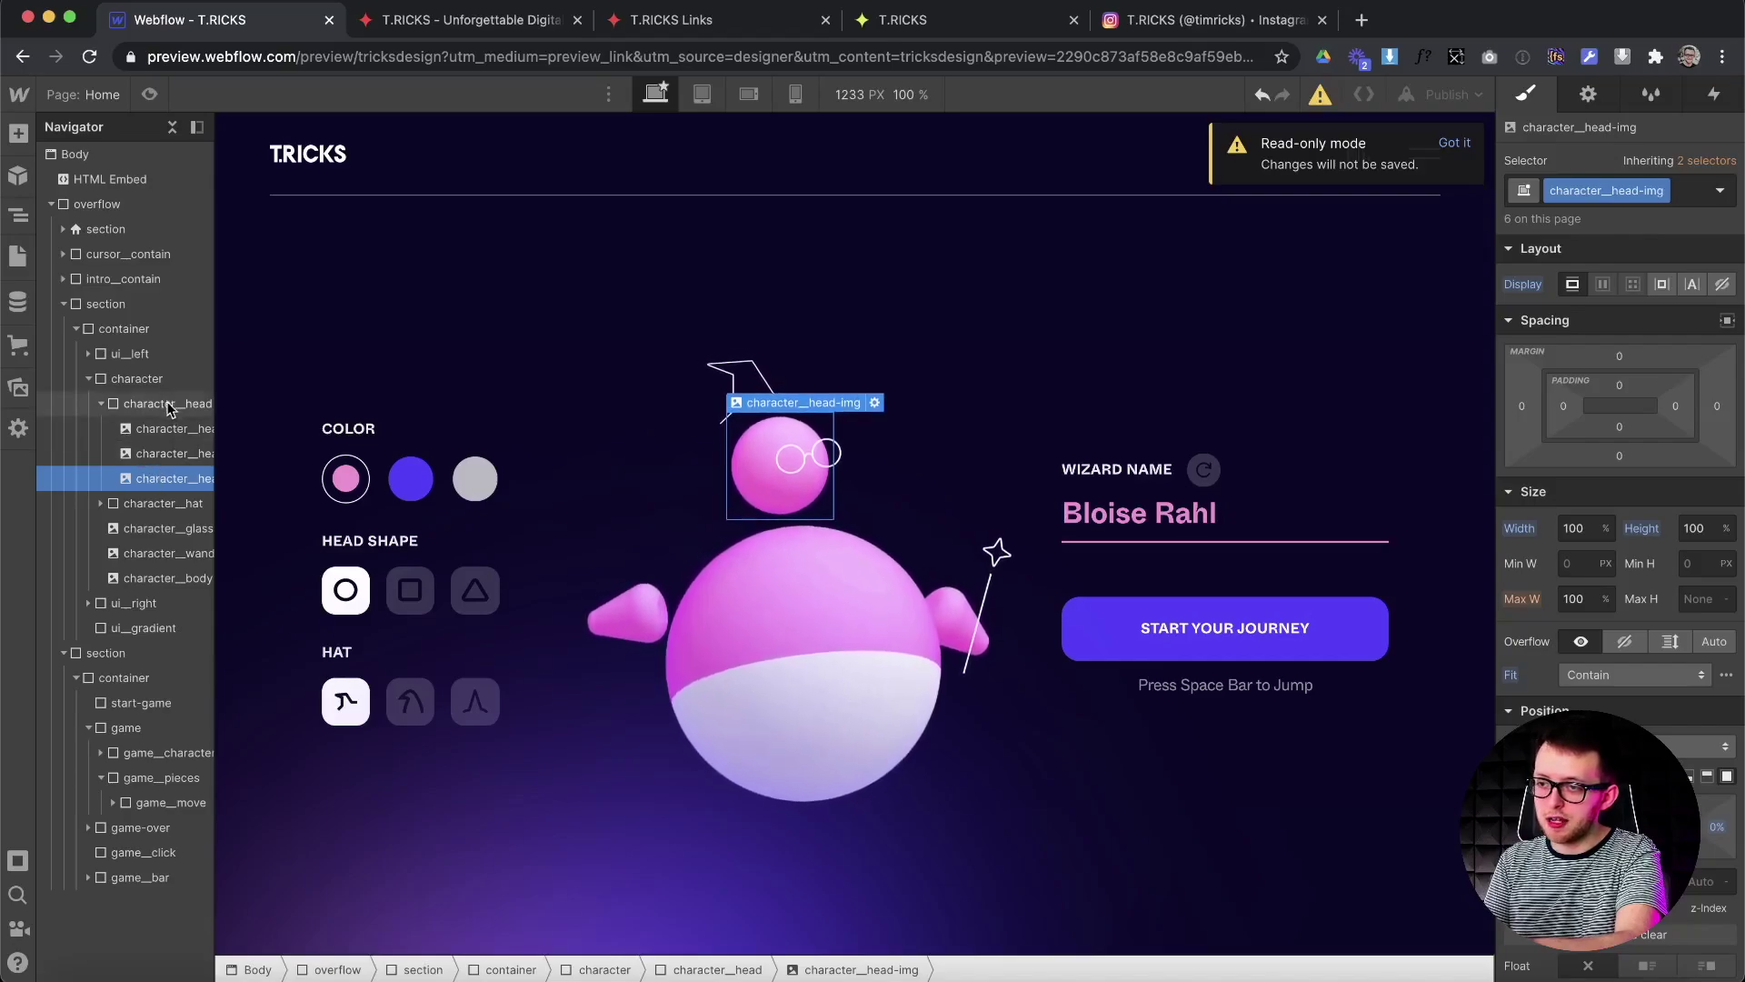
pyautogui.click(169, 406)
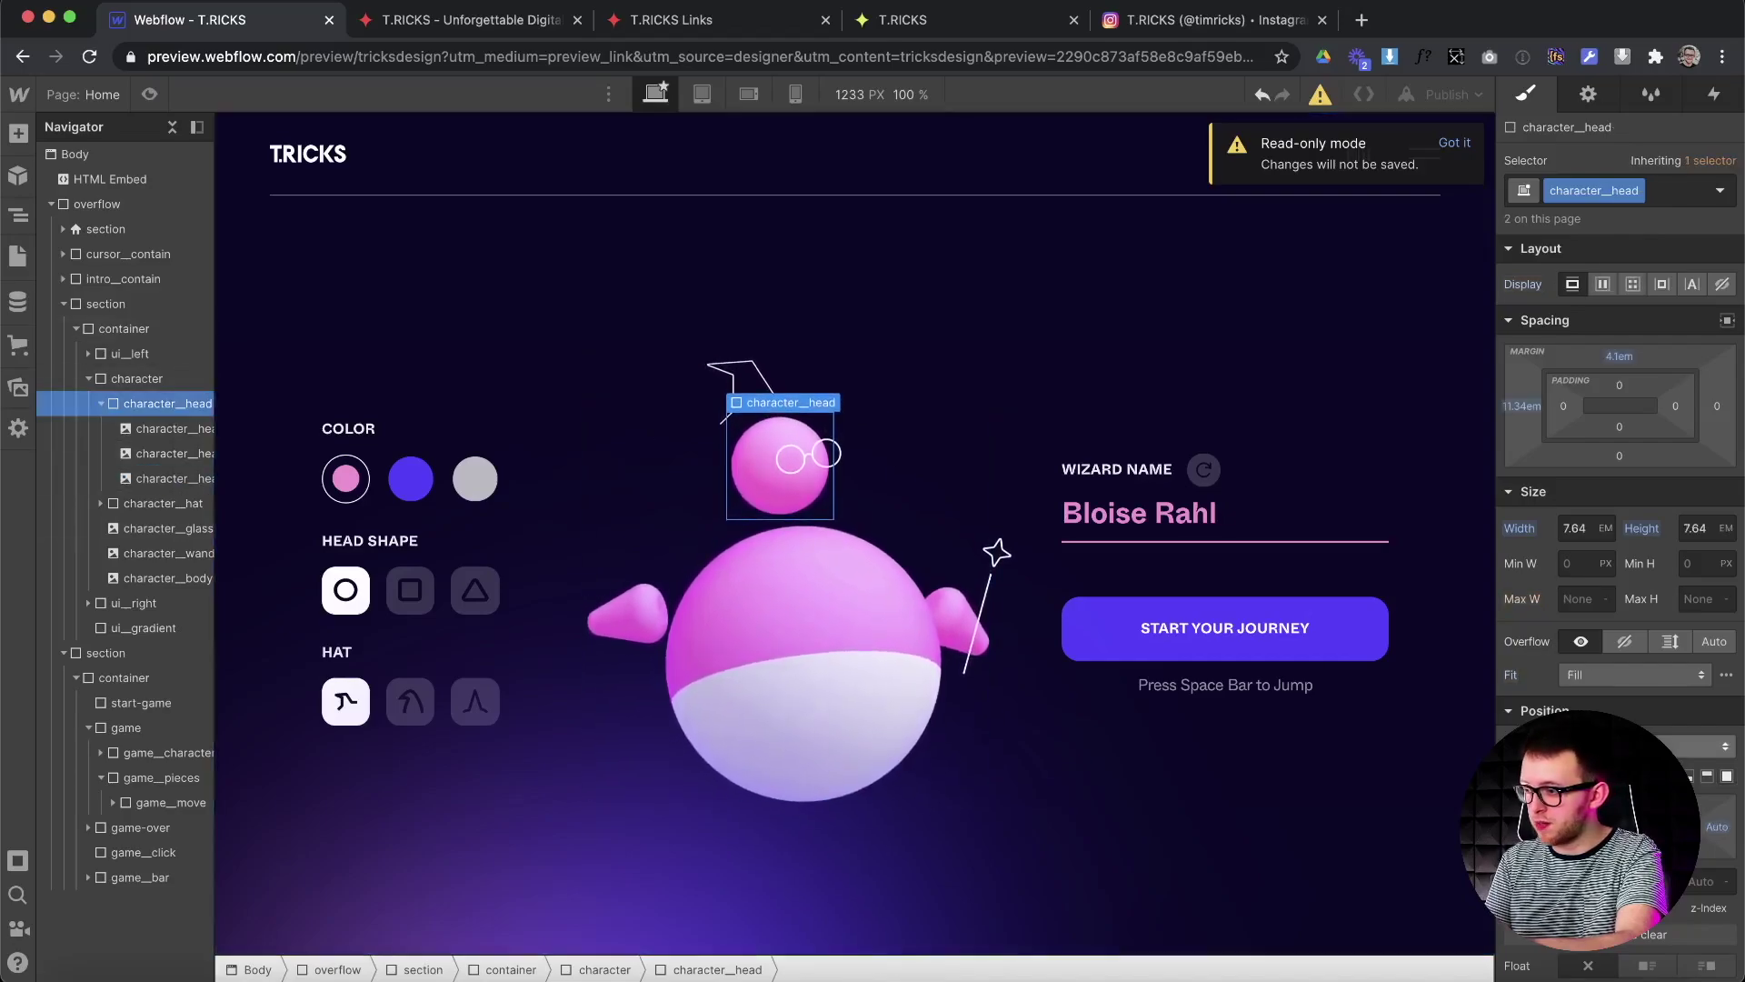
pyautogui.click(936, 445)
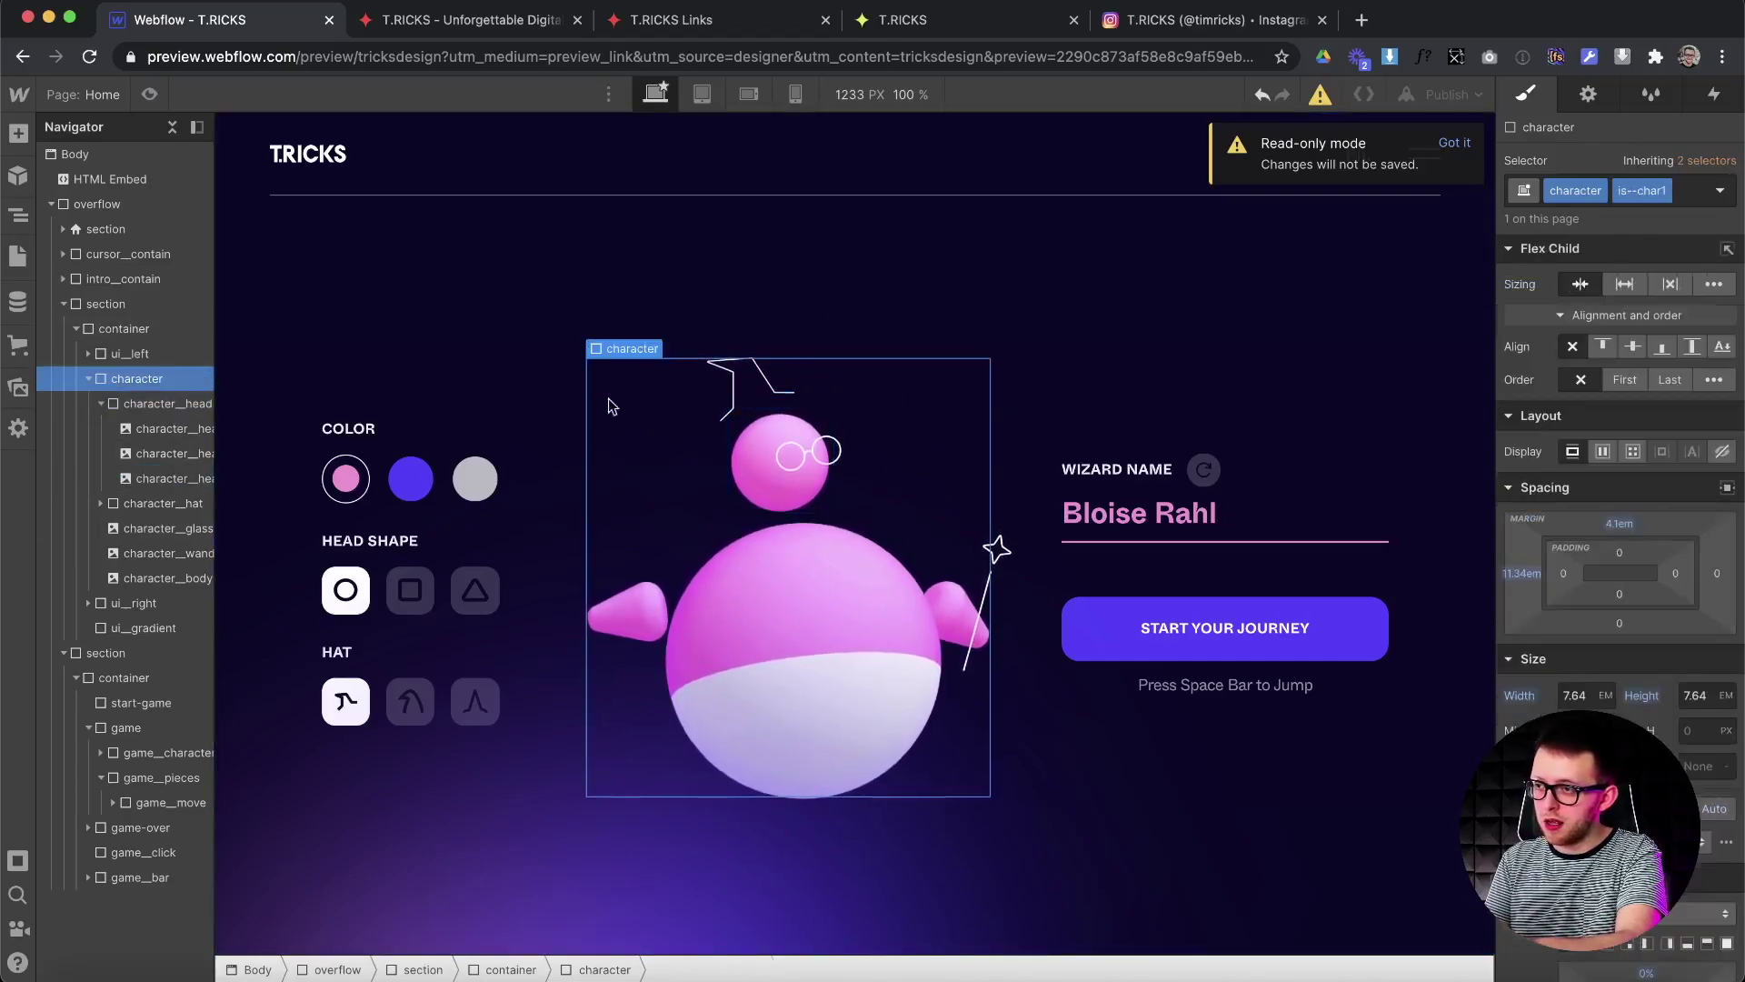
pyautogui.click(800, 472)
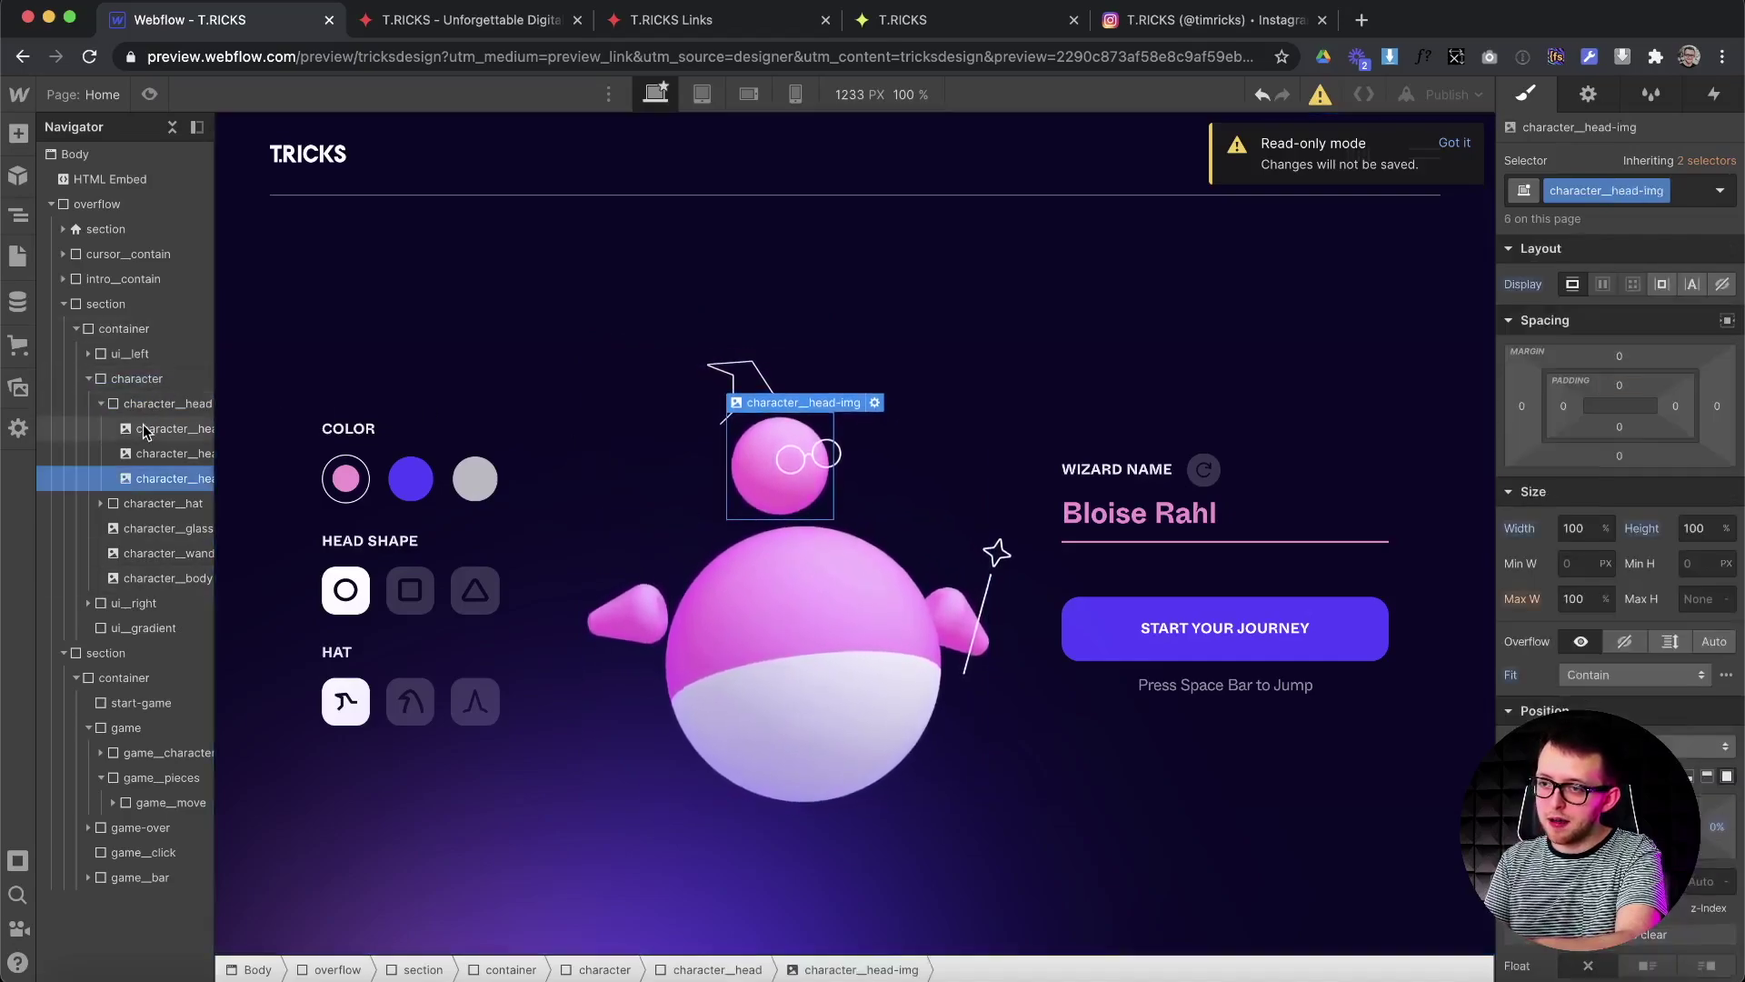
pyautogui.click(145, 430)
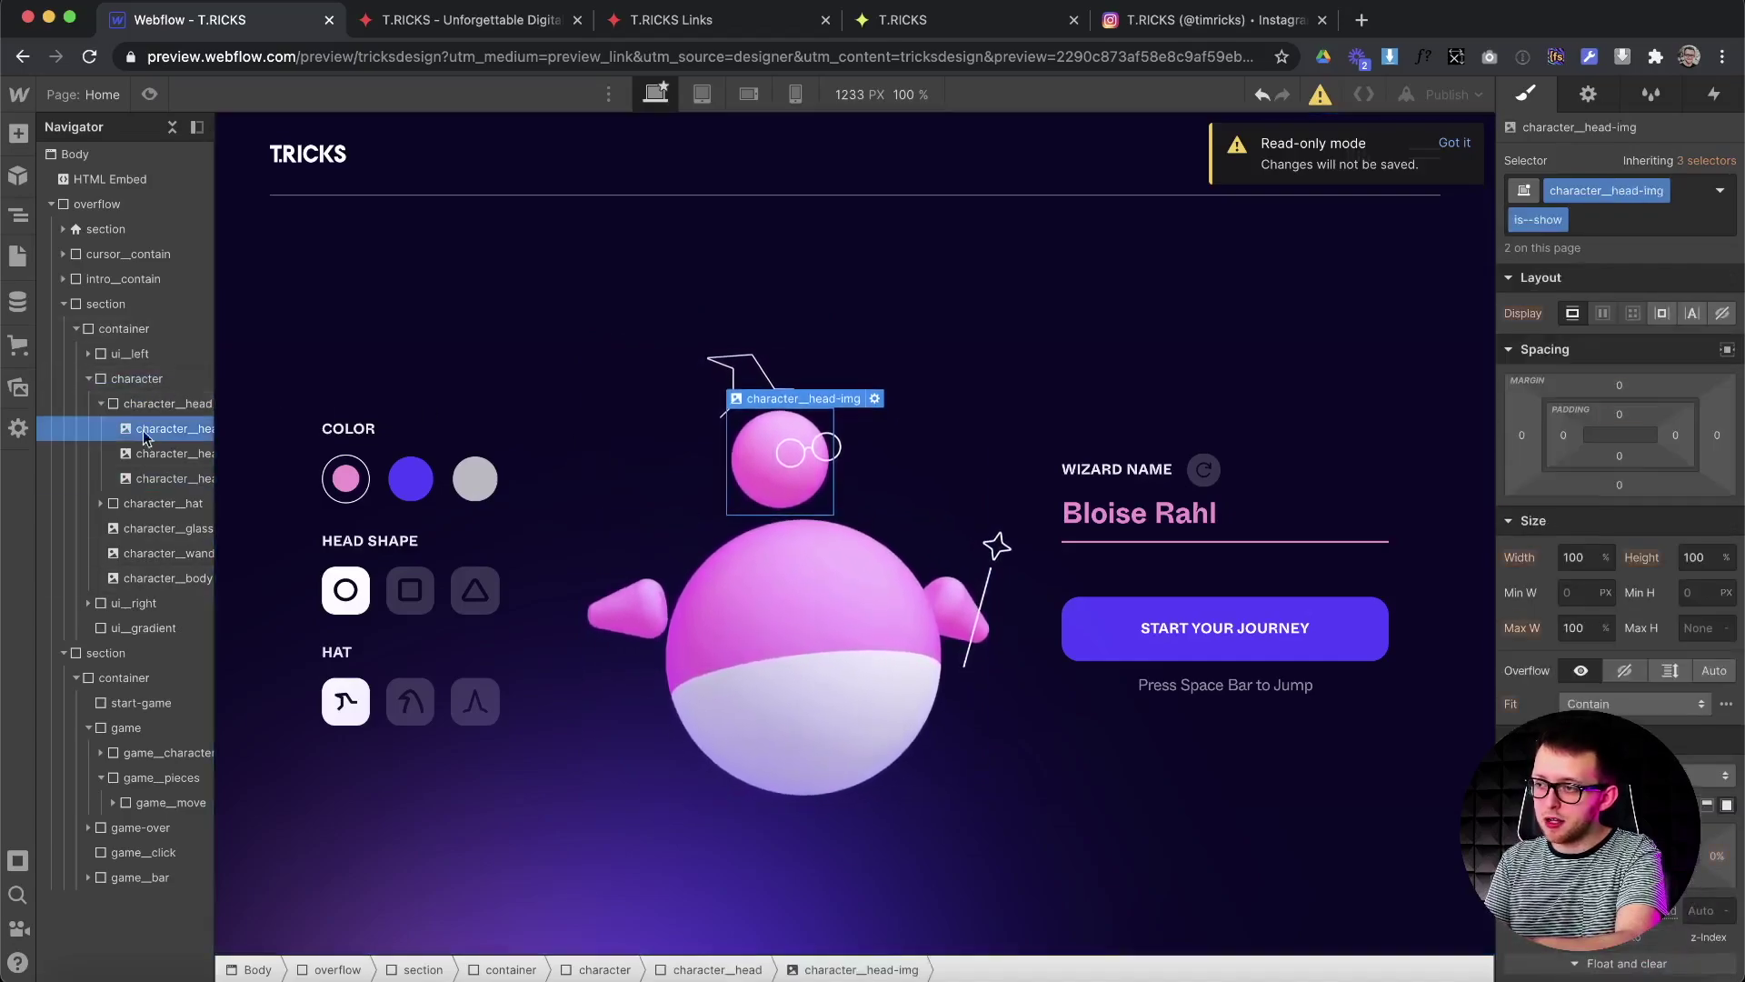
pyautogui.click(1597, 226)
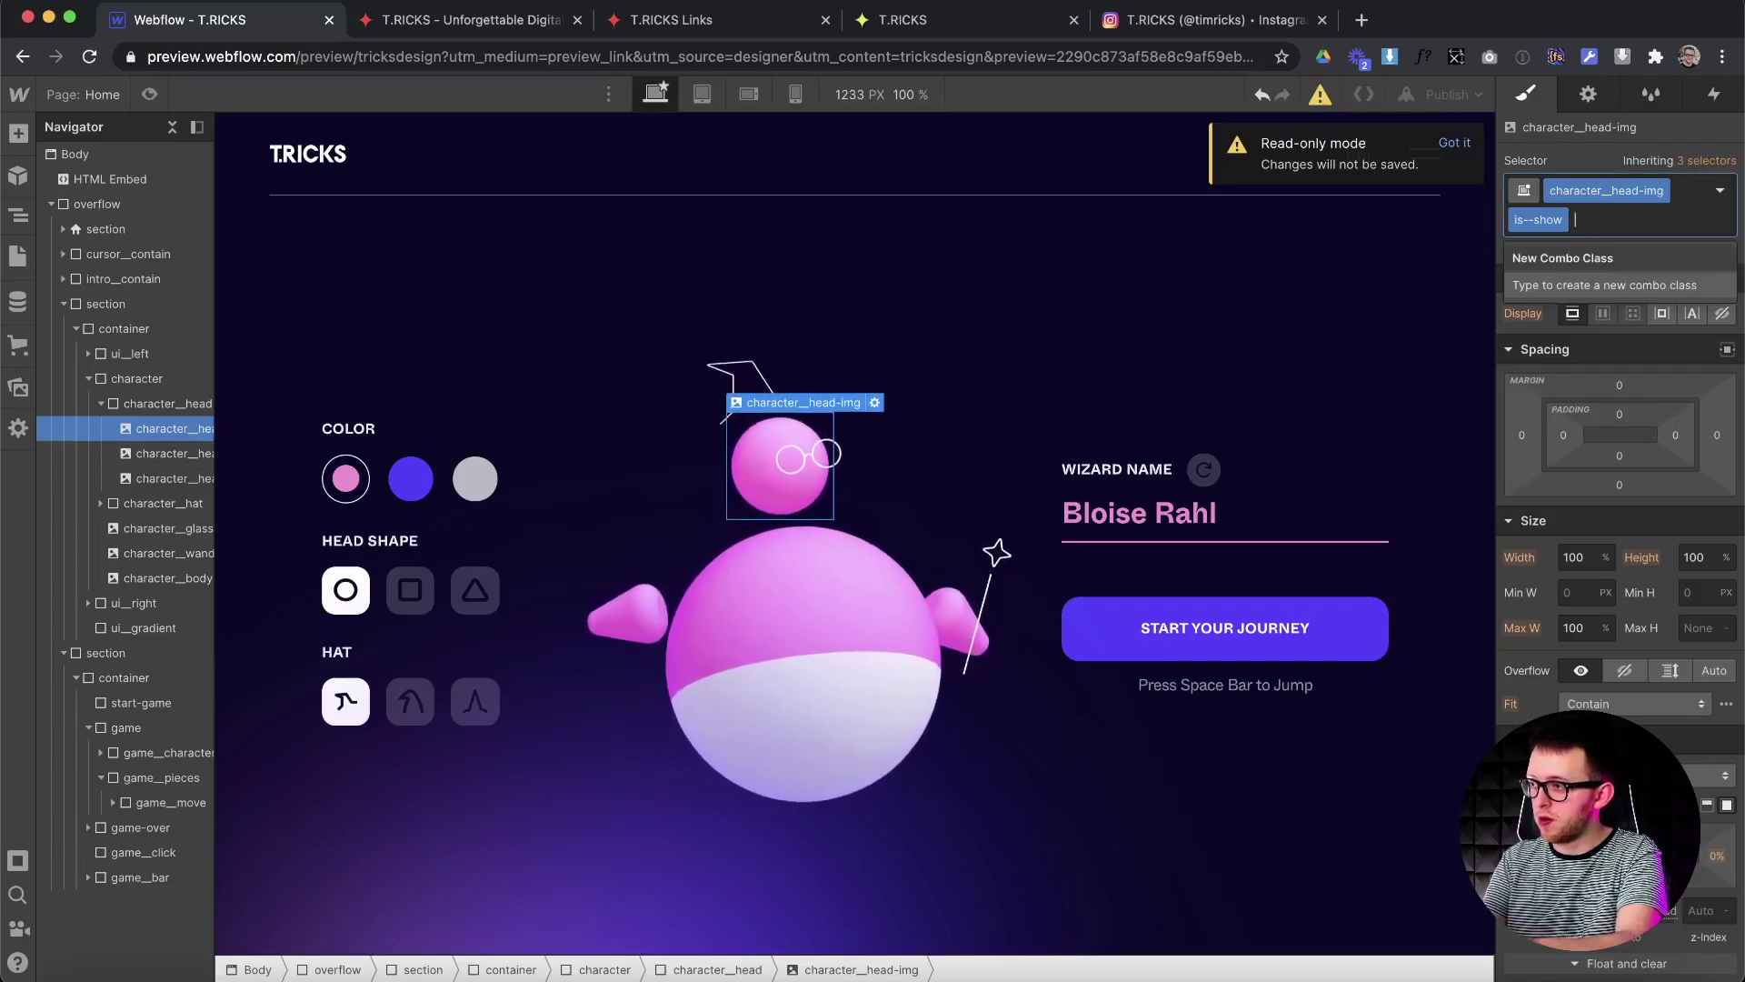
pyautogui.press('BackSpace')
pyautogui.click(157, 455)
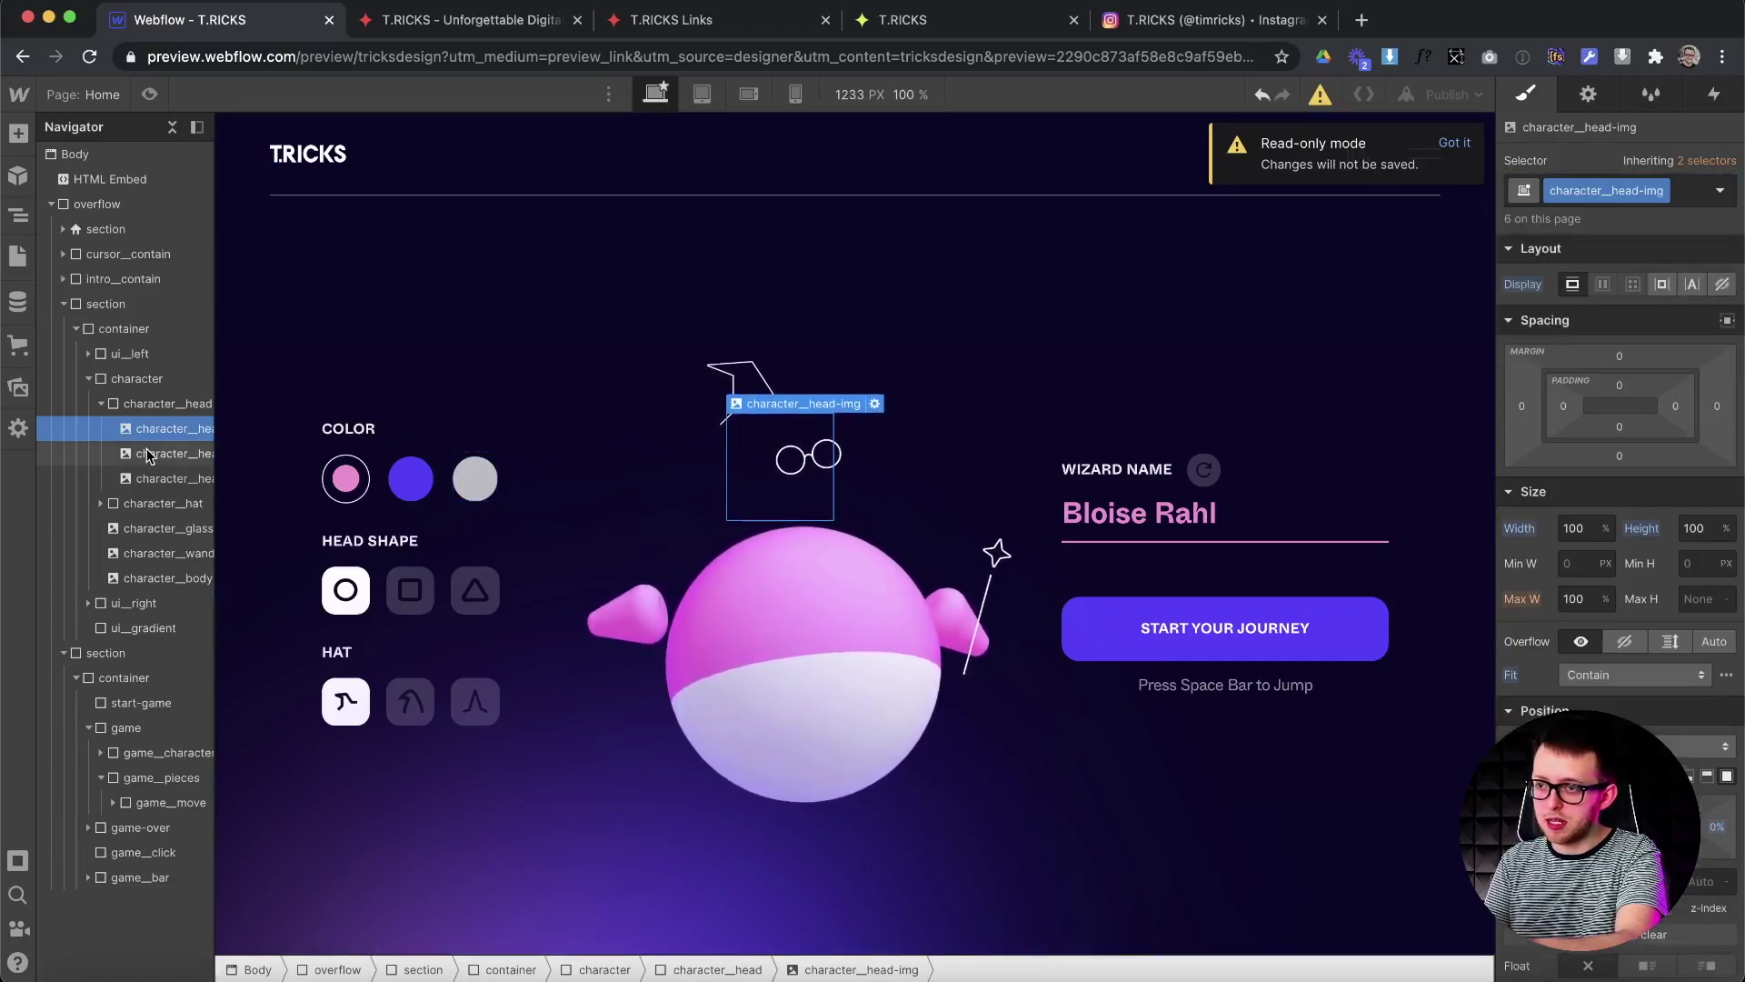
pyautogui.click(1689, 200)
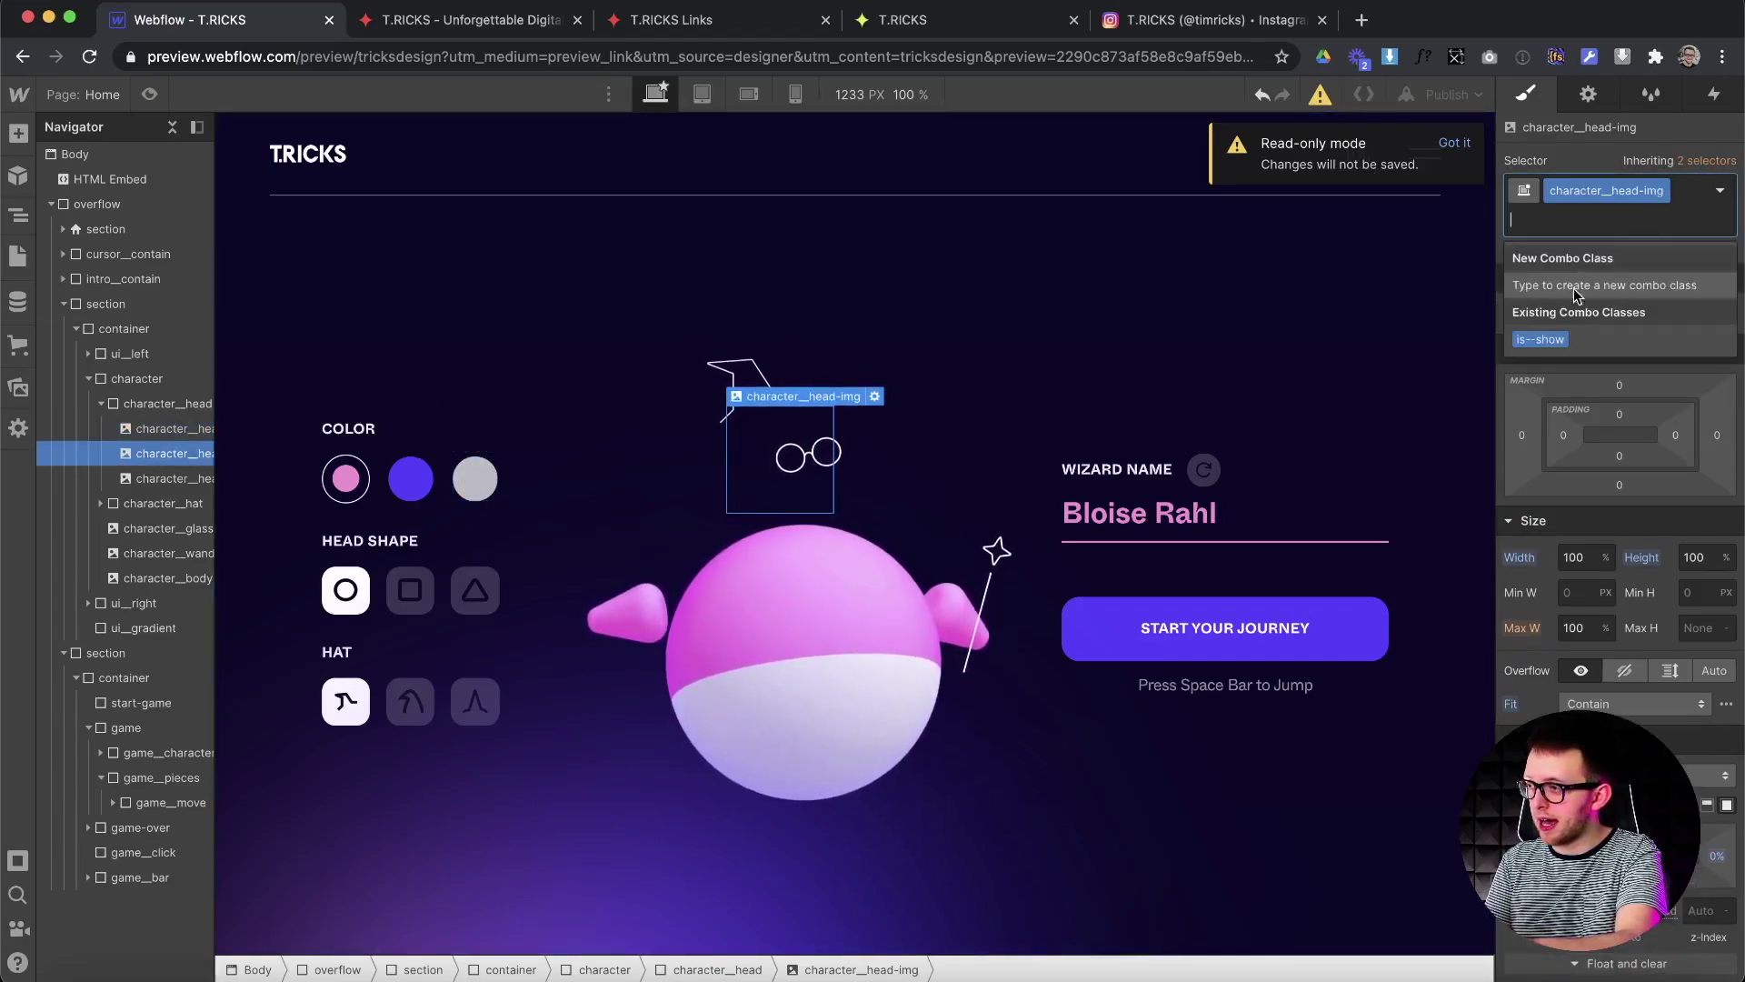
pyautogui.click(1542, 340)
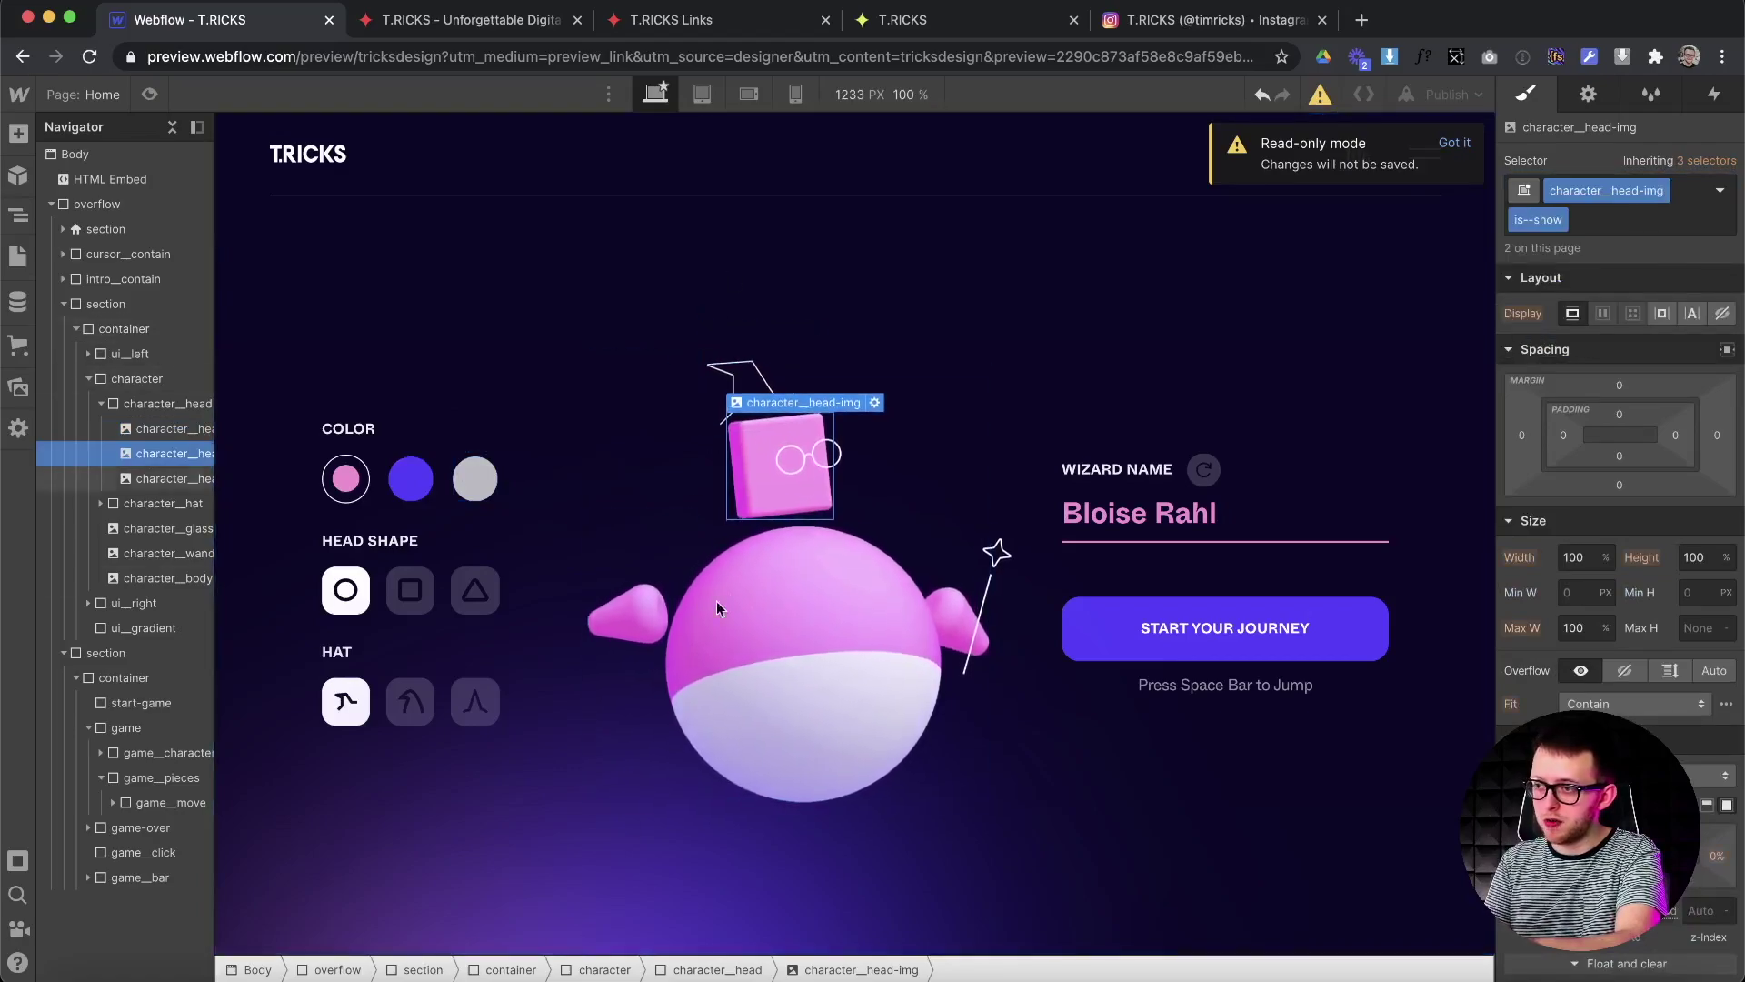
# Move is--show from the first hat image to the second, curved pointed hat.
pyautogui.click(136, 528)
pyautogui.click(130, 505)
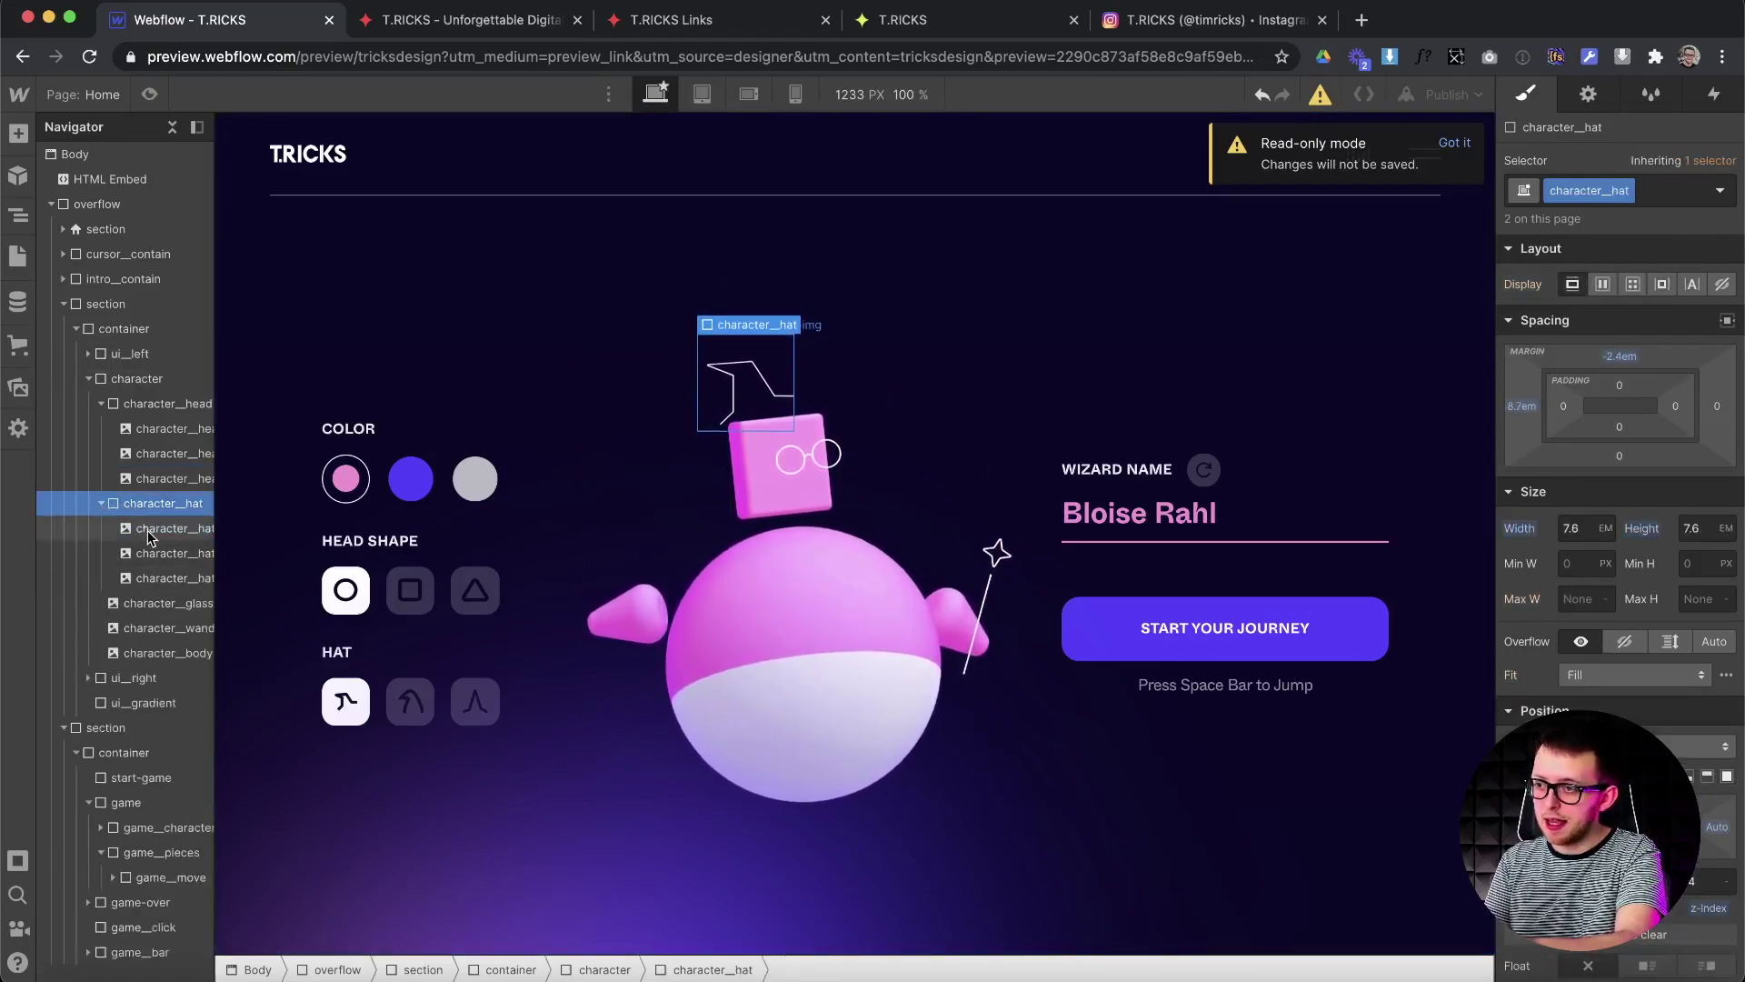
pyautogui.click(745, 373)
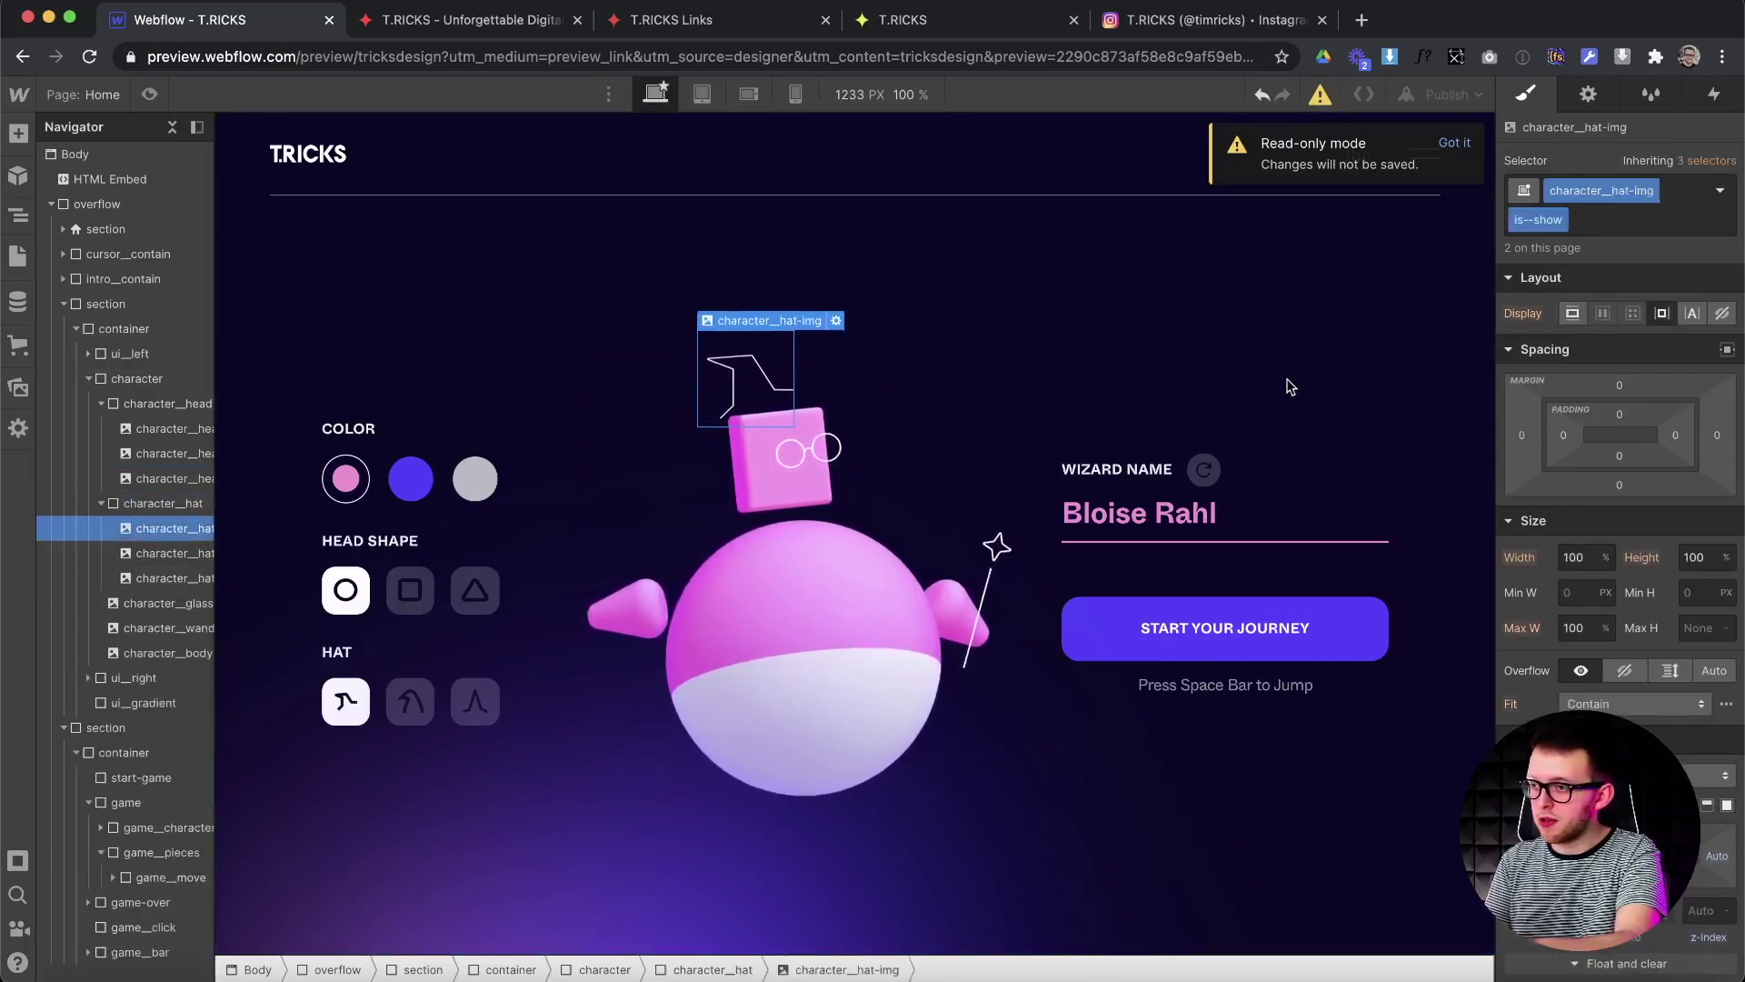
pyautogui.click(1602, 222)
pyautogui.press('BackSpace')
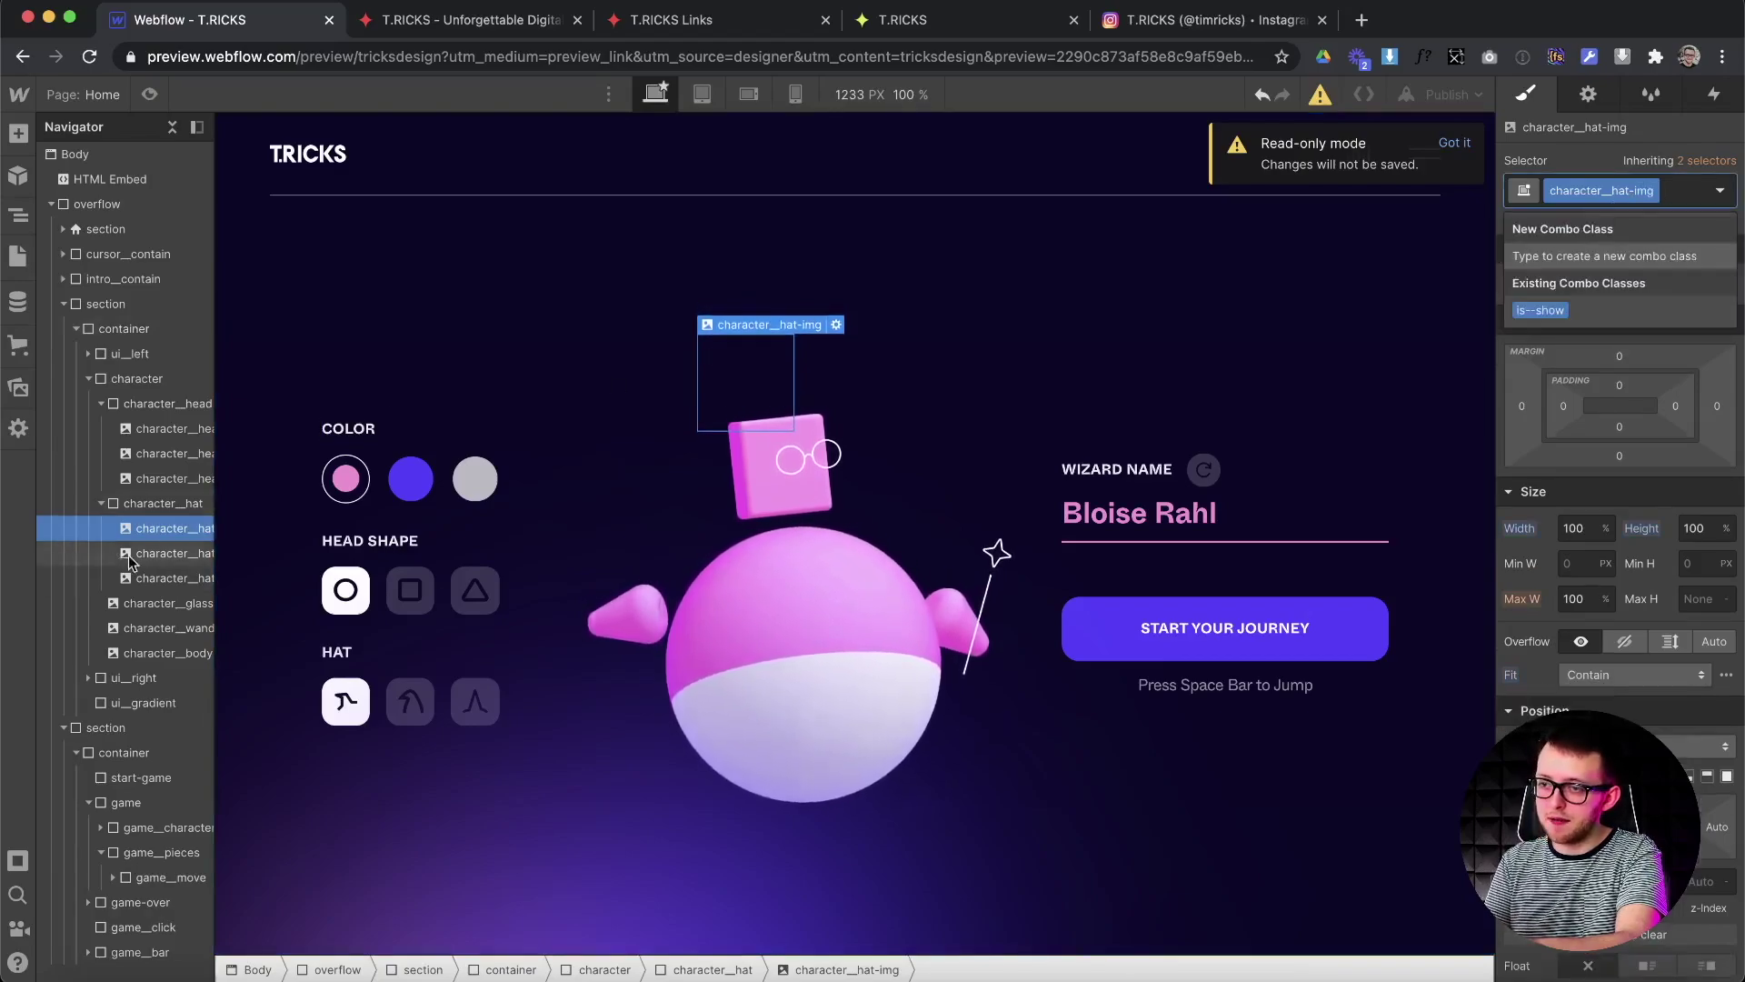
pyautogui.press('Escape')
pyautogui.click(1681, 191)
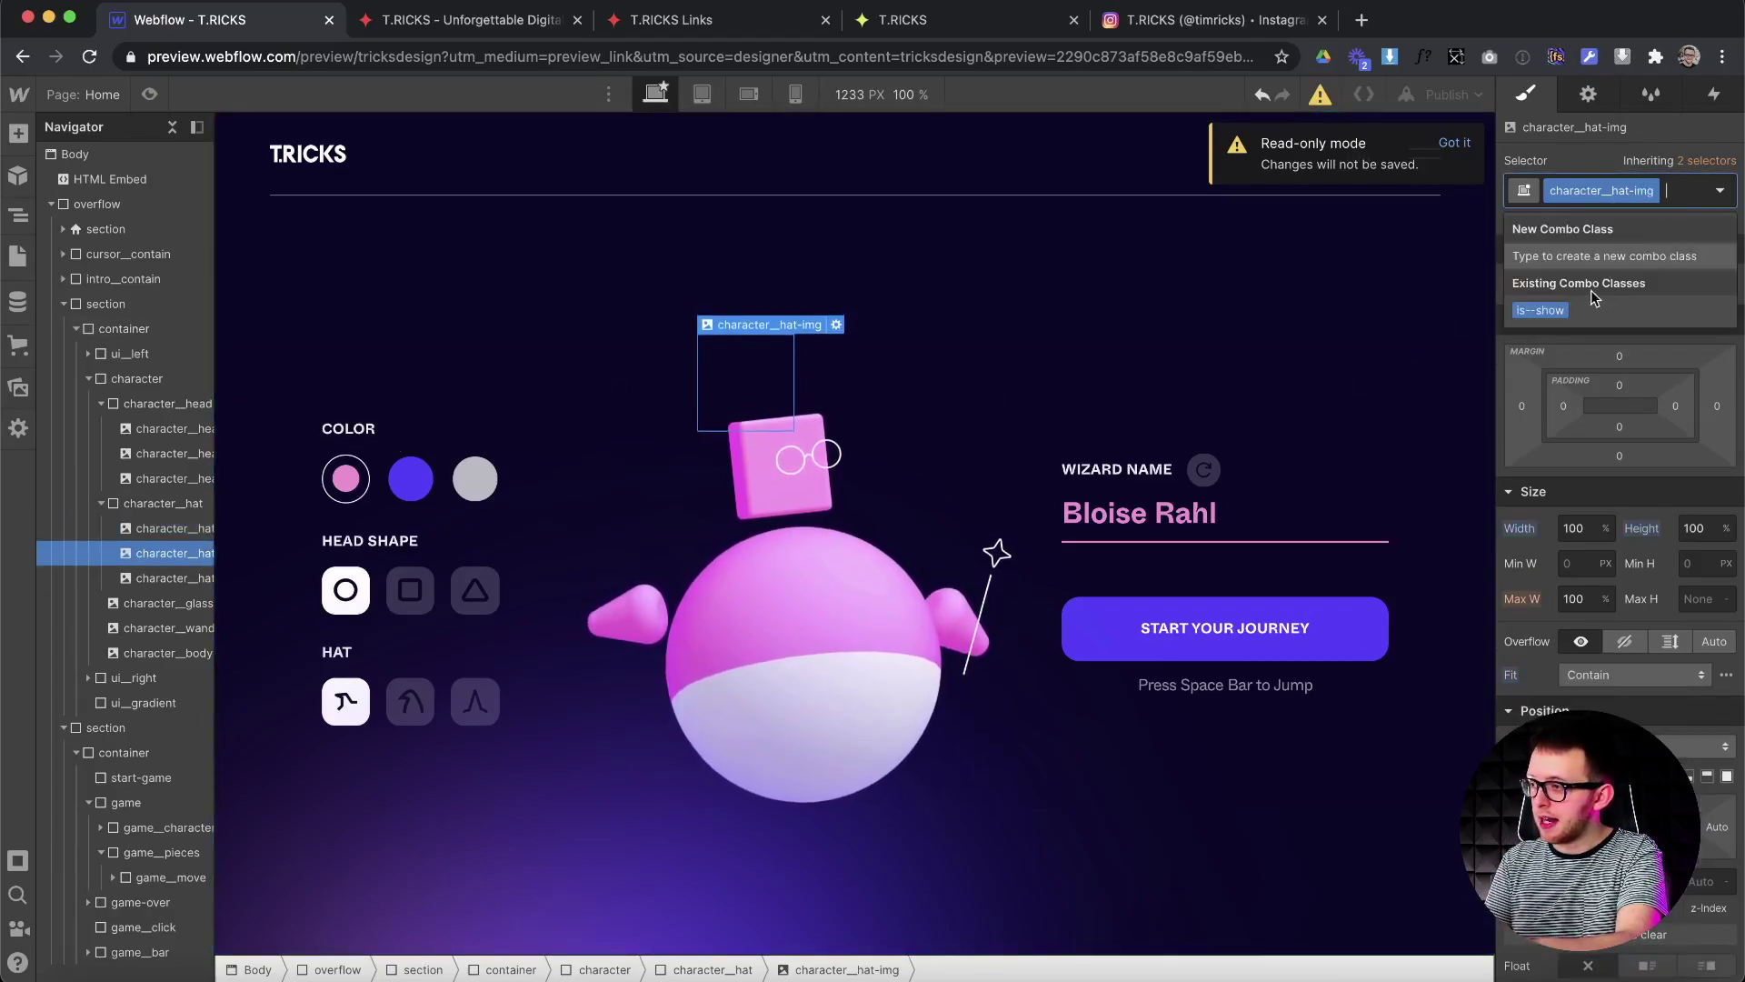
pyautogui.click(1528, 312)
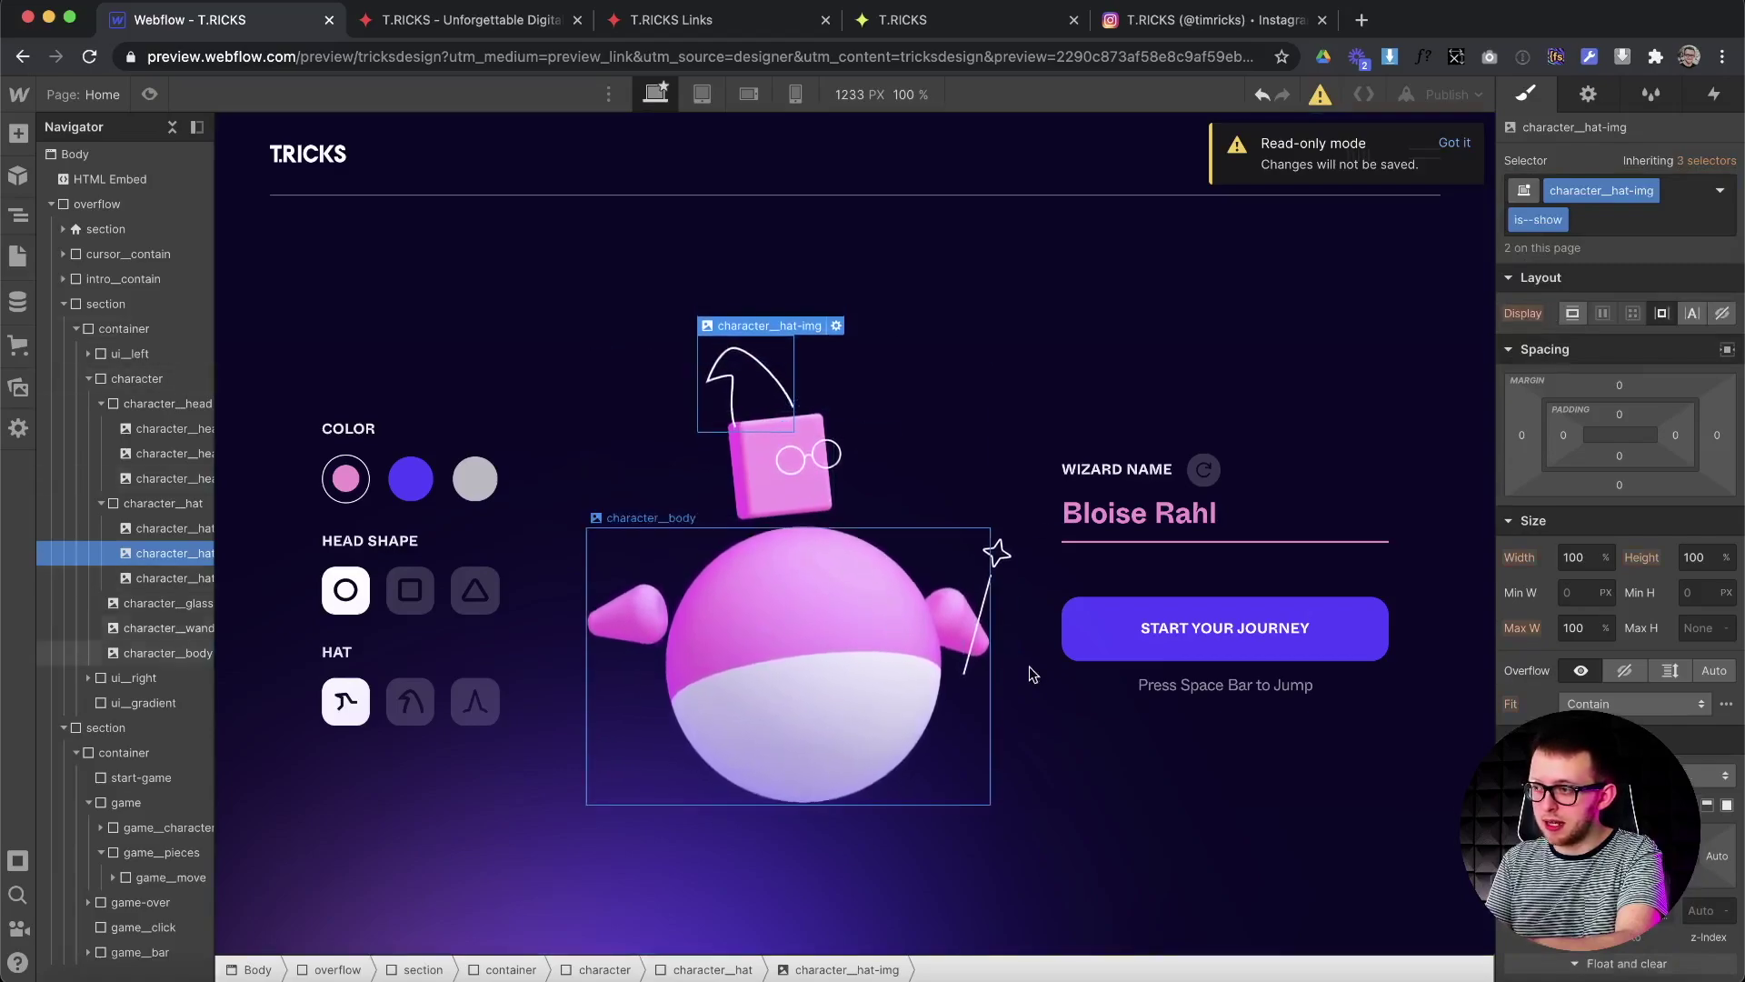
# Add the grey-filter combo class to the character body image.
pyautogui.click(774, 619)
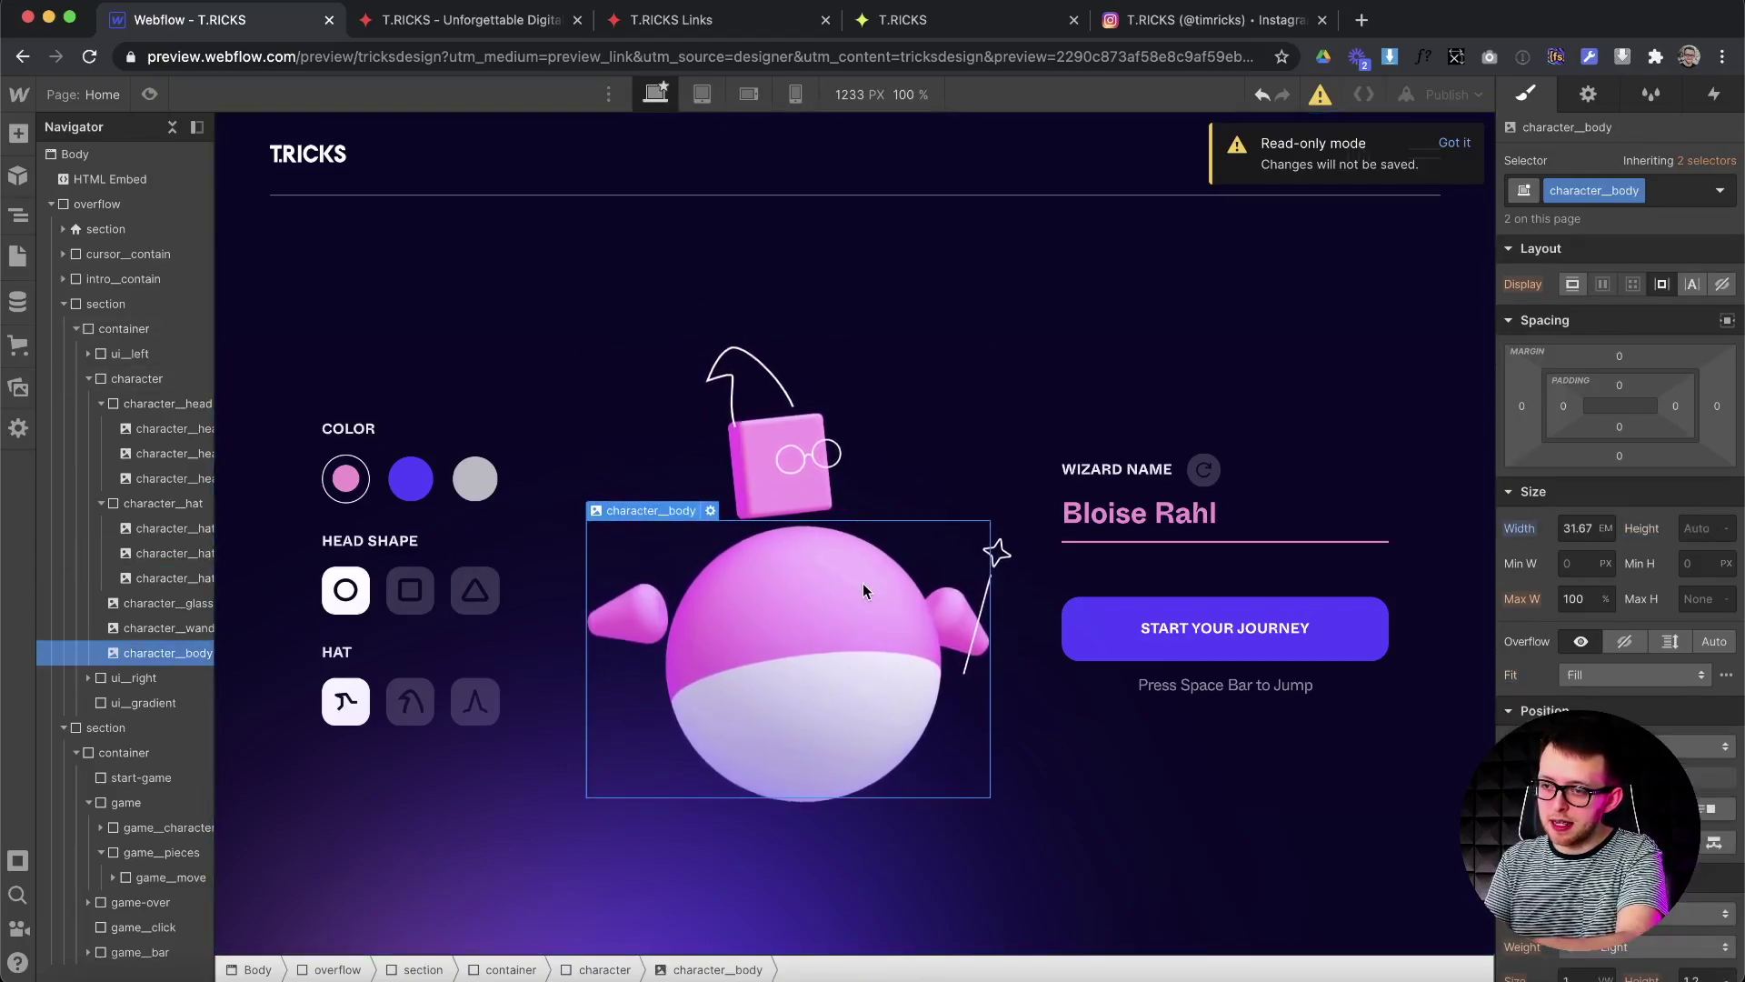
pyautogui.click(1666, 192)
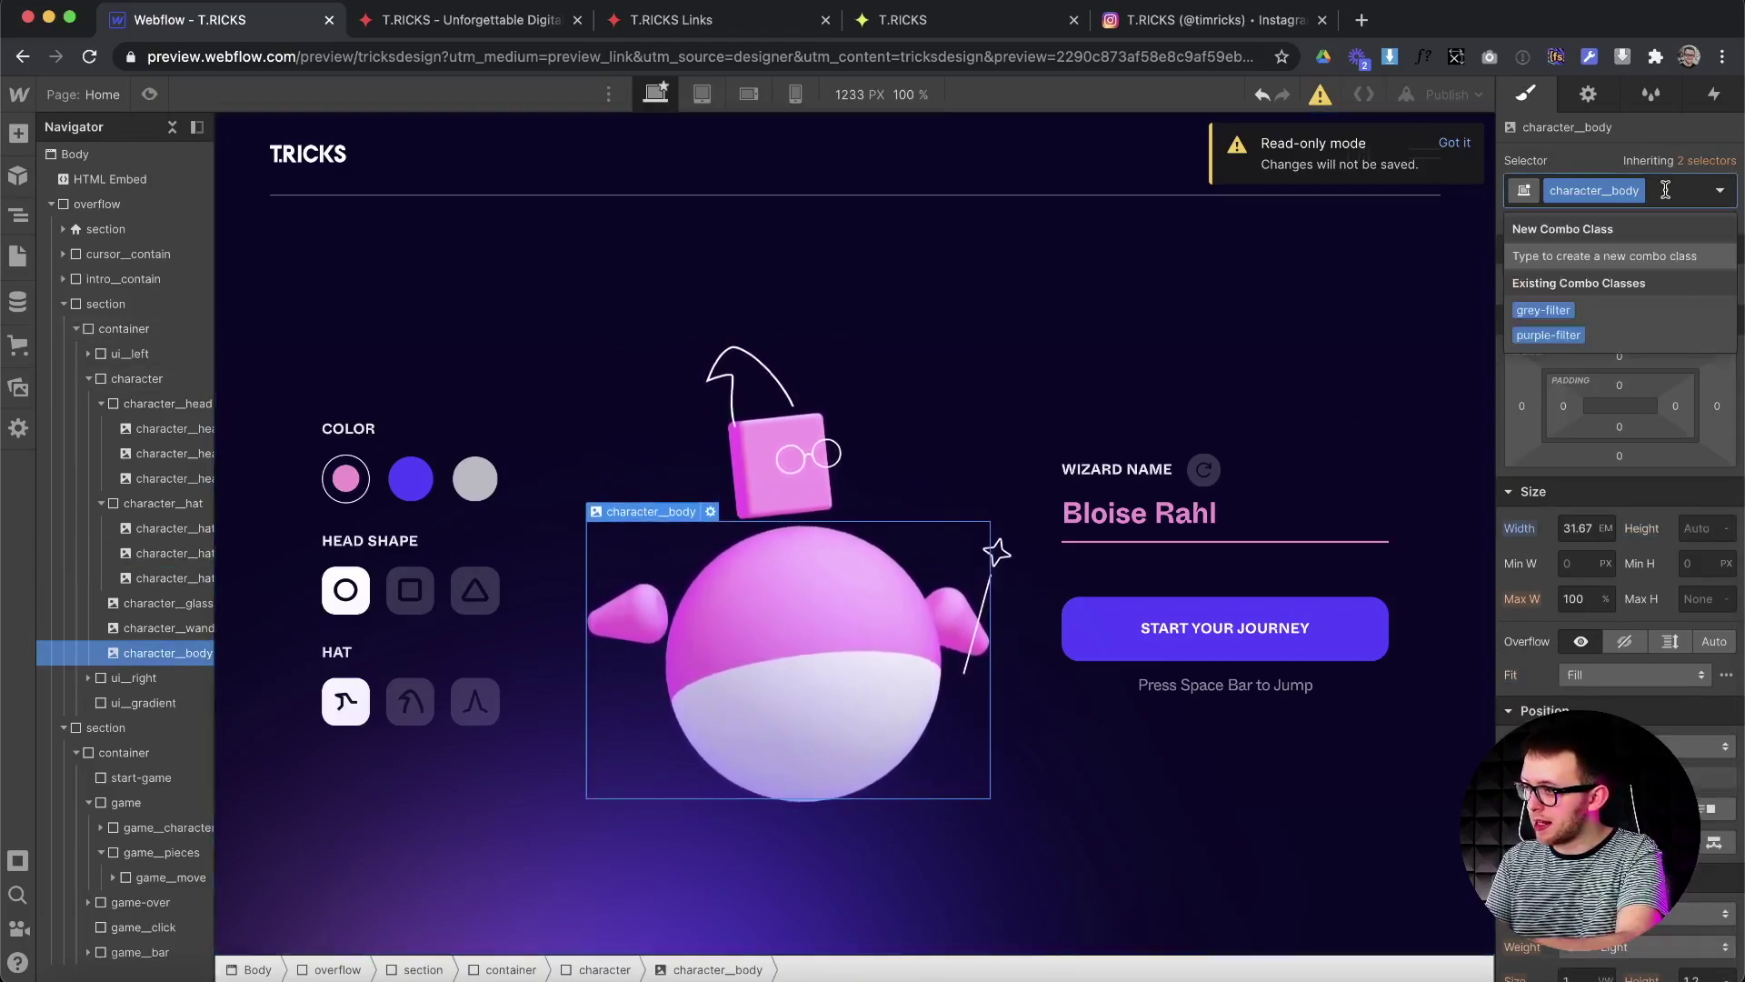
pyautogui.click(1560, 313)
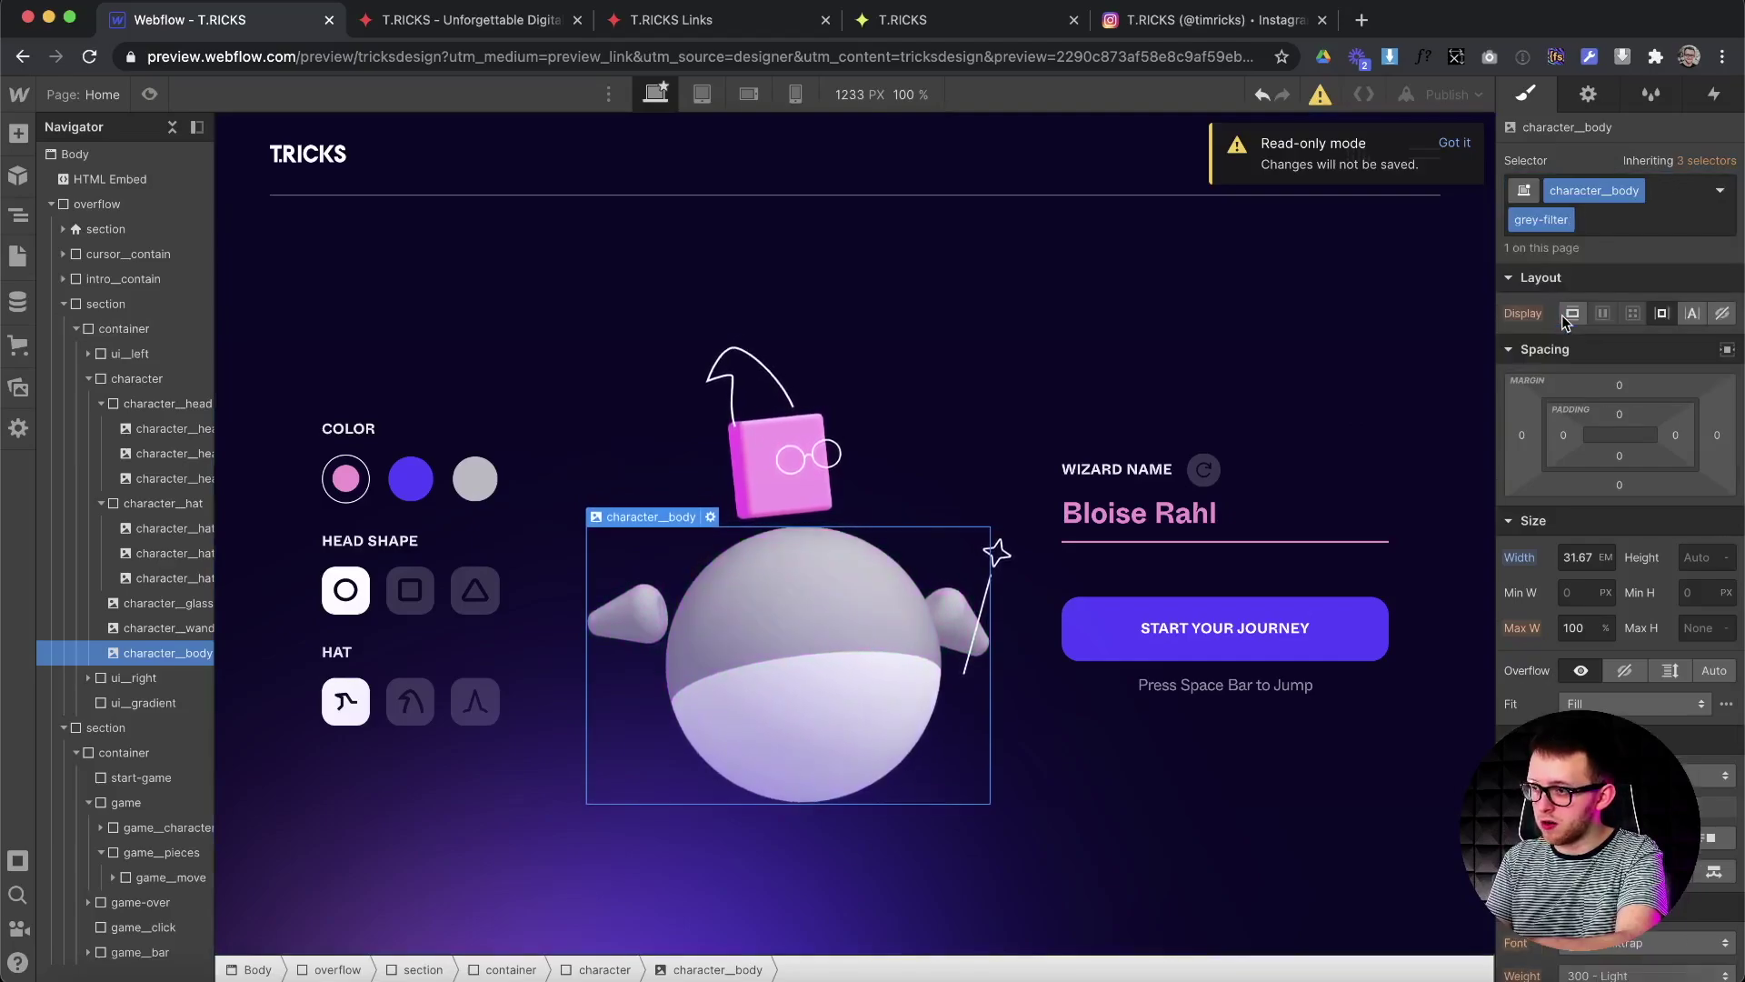
pyautogui.scroll(-10, 1660, 700)
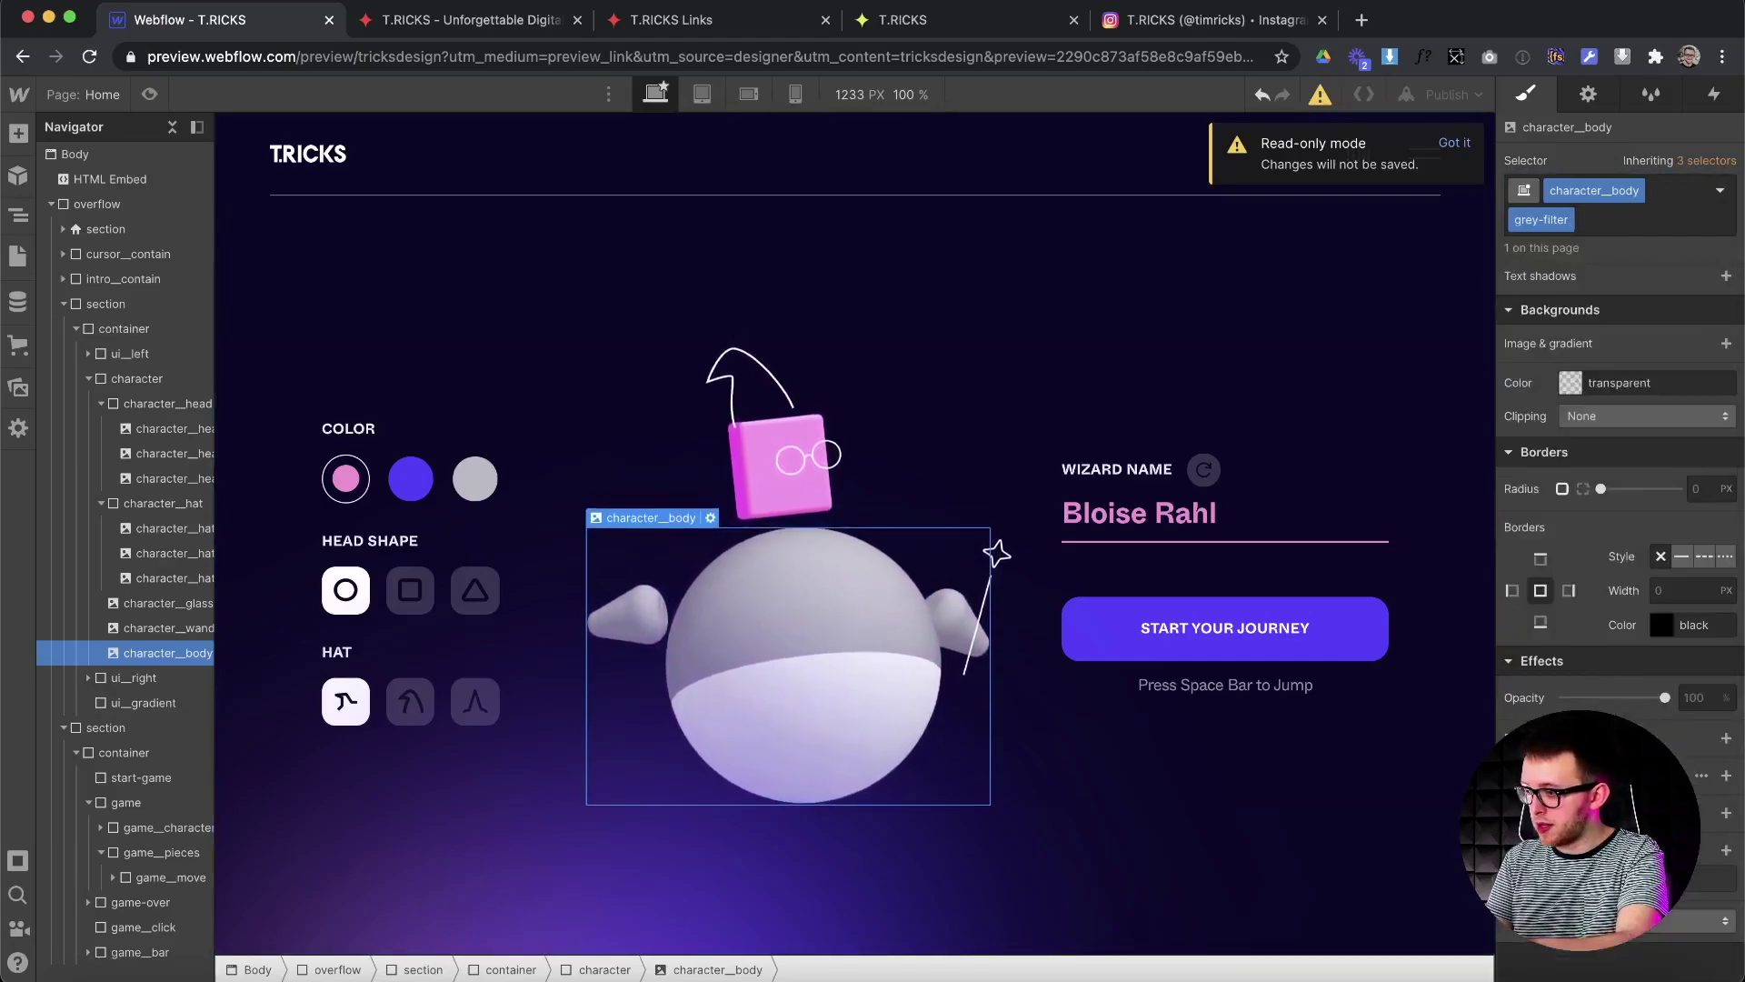
# Replace grey-filter with purple-filter and shift its hue-rotate from 318 to 297 degrees.
pyautogui.click(1609, 223)
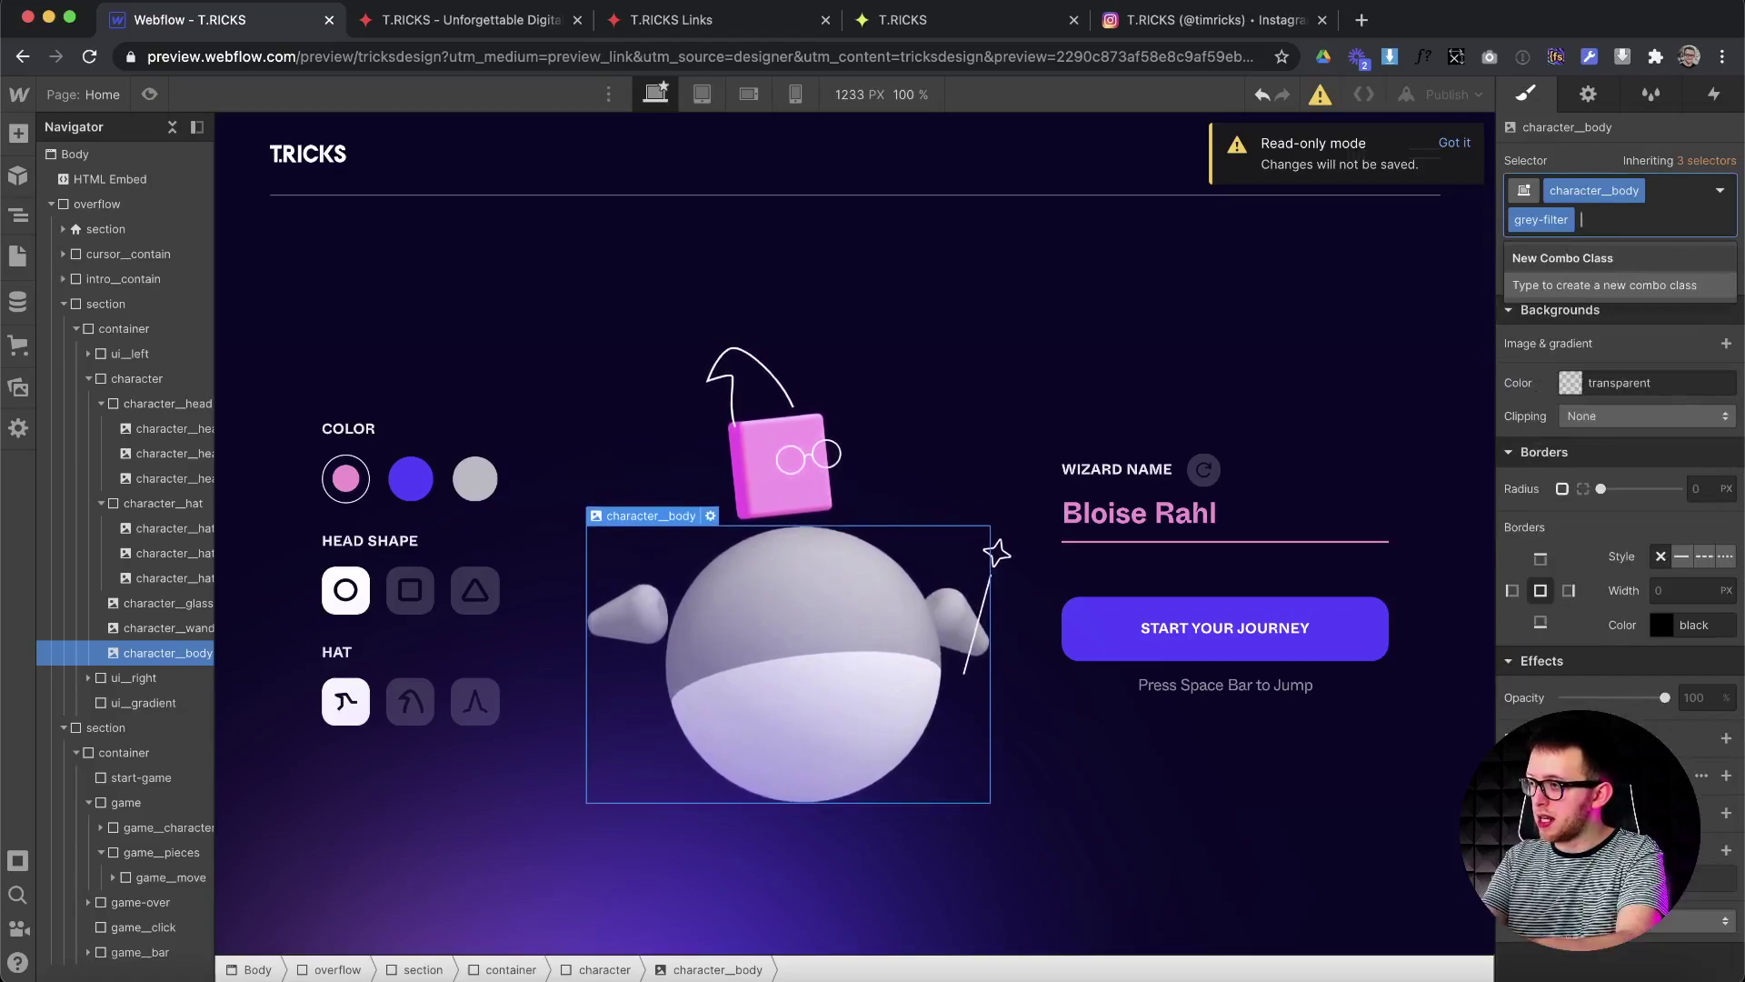
pyautogui.press('BackSpace')
pyautogui.click(1558, 331)
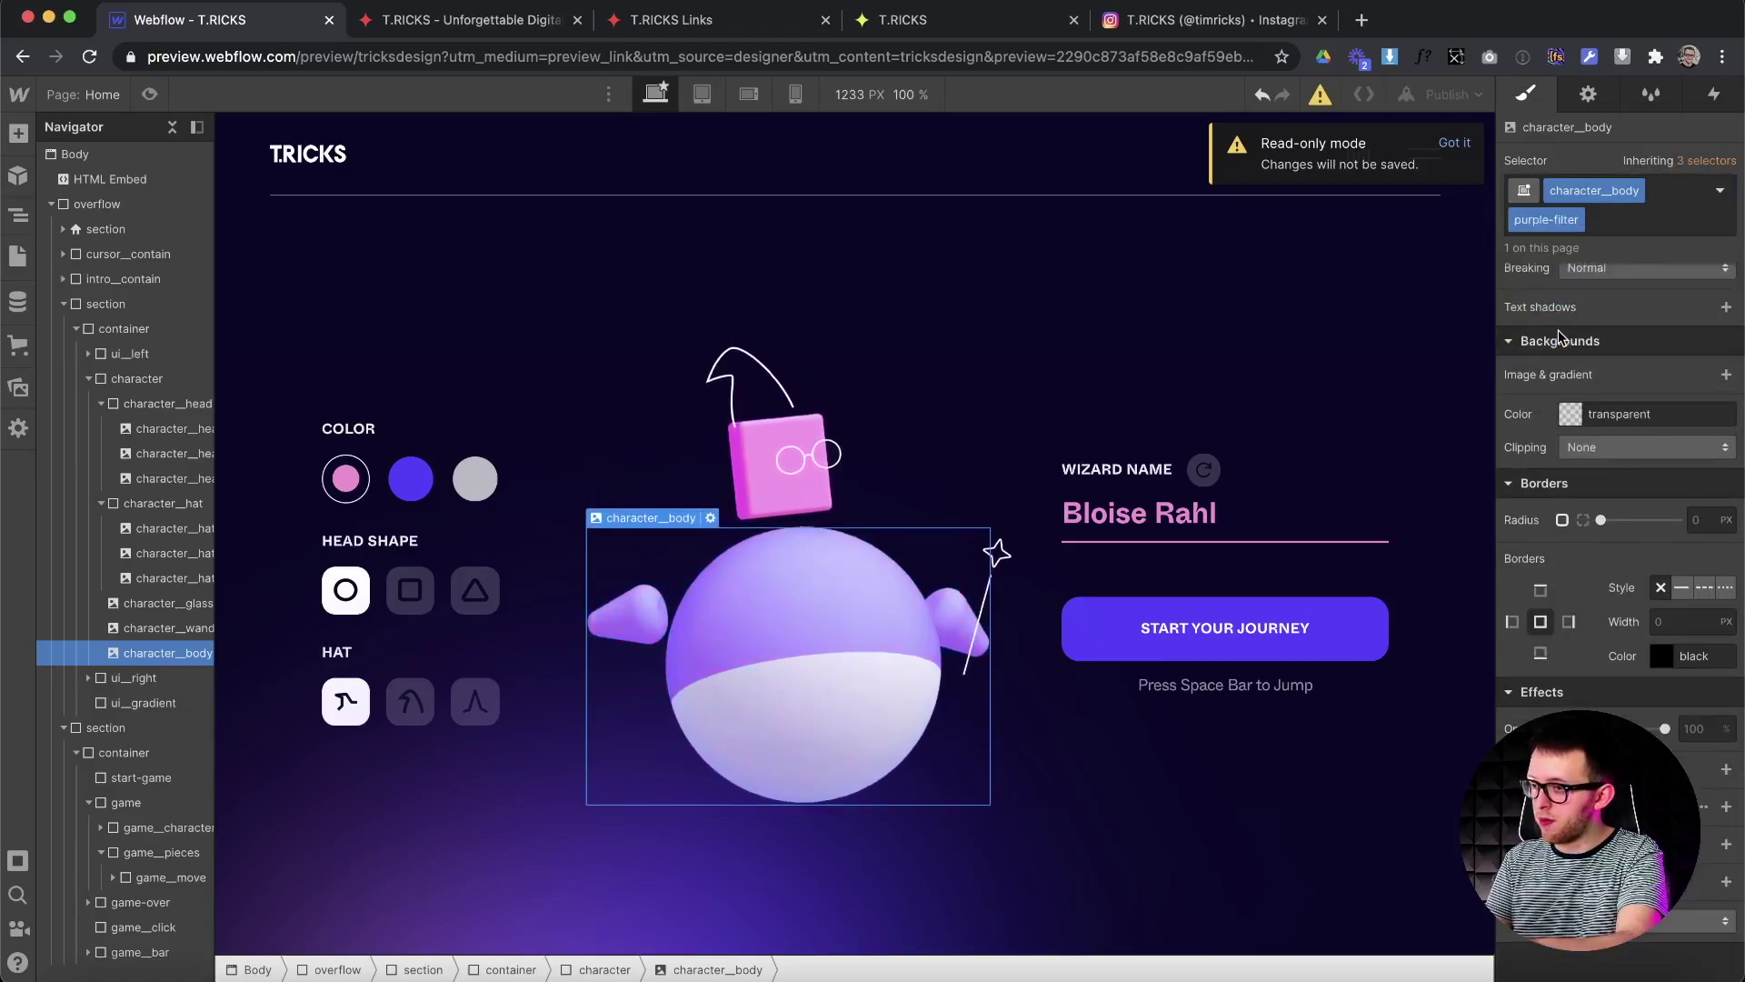
pyautogui.click(1600, 877)
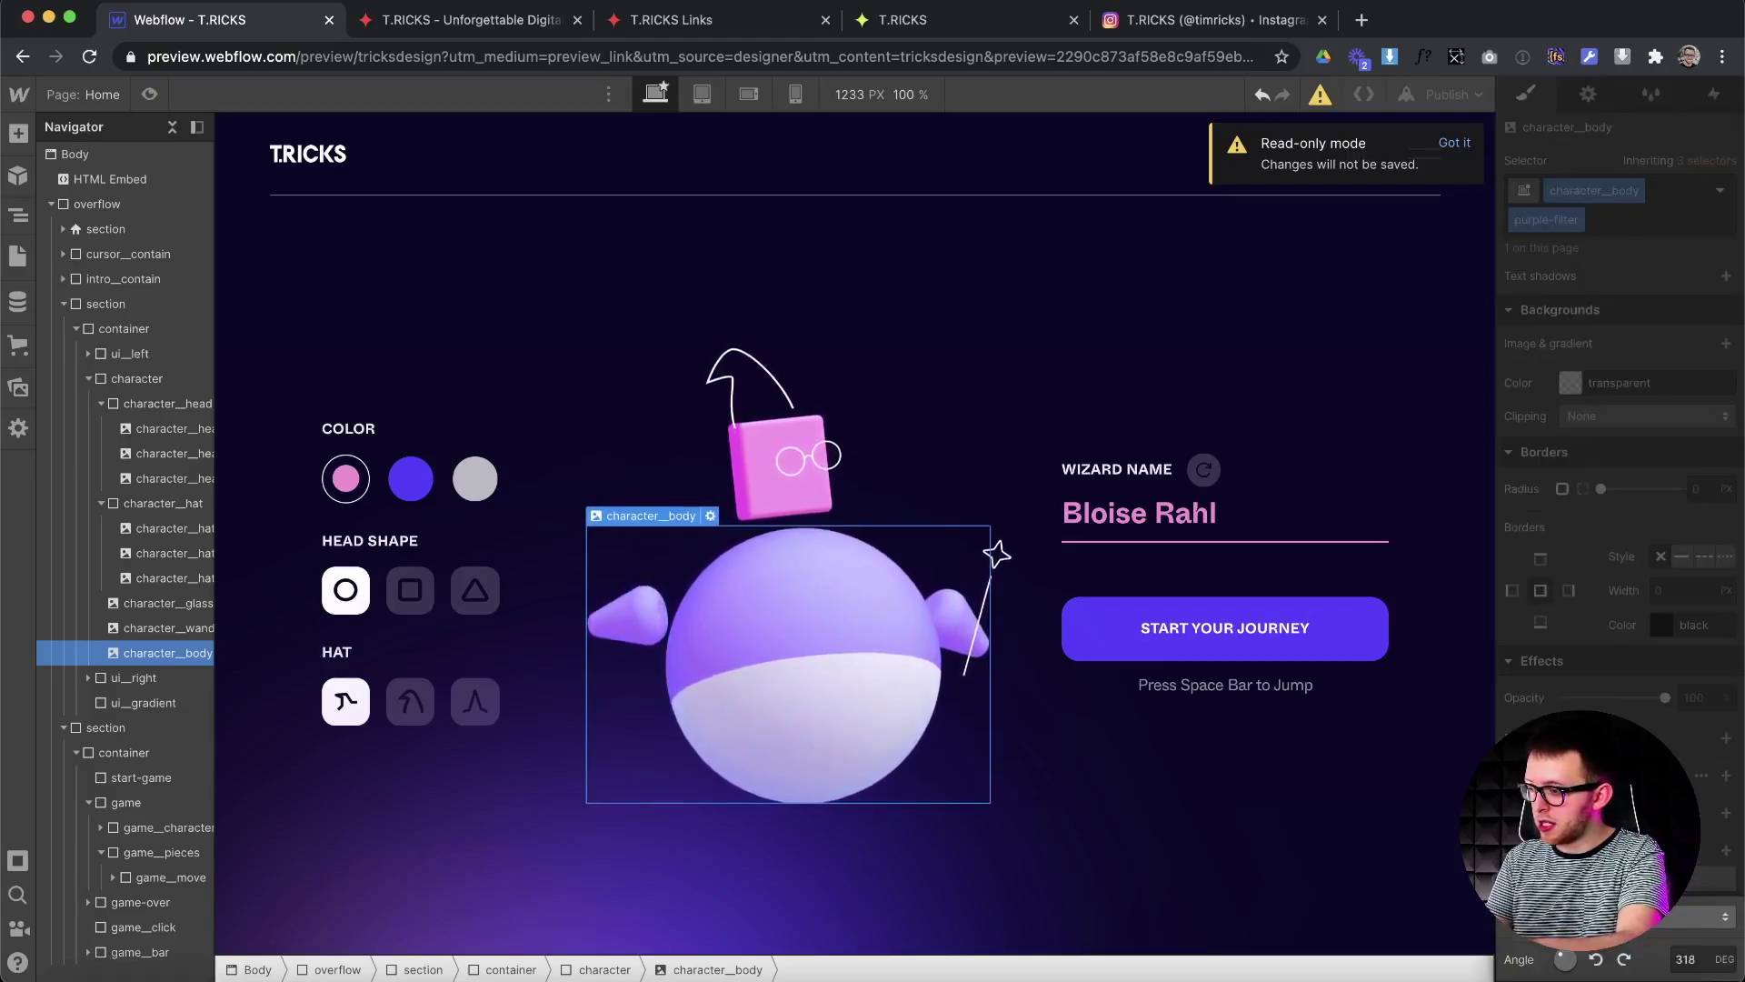
pyautogui.moveTo(1561, 950)
pyautogui.mouseDown()
pyautogui.moveTo(1602, 978)
pyautogui.moveTo(1557, 980)
pyautogui.mouseUp()
pyautogui.press('Escape')
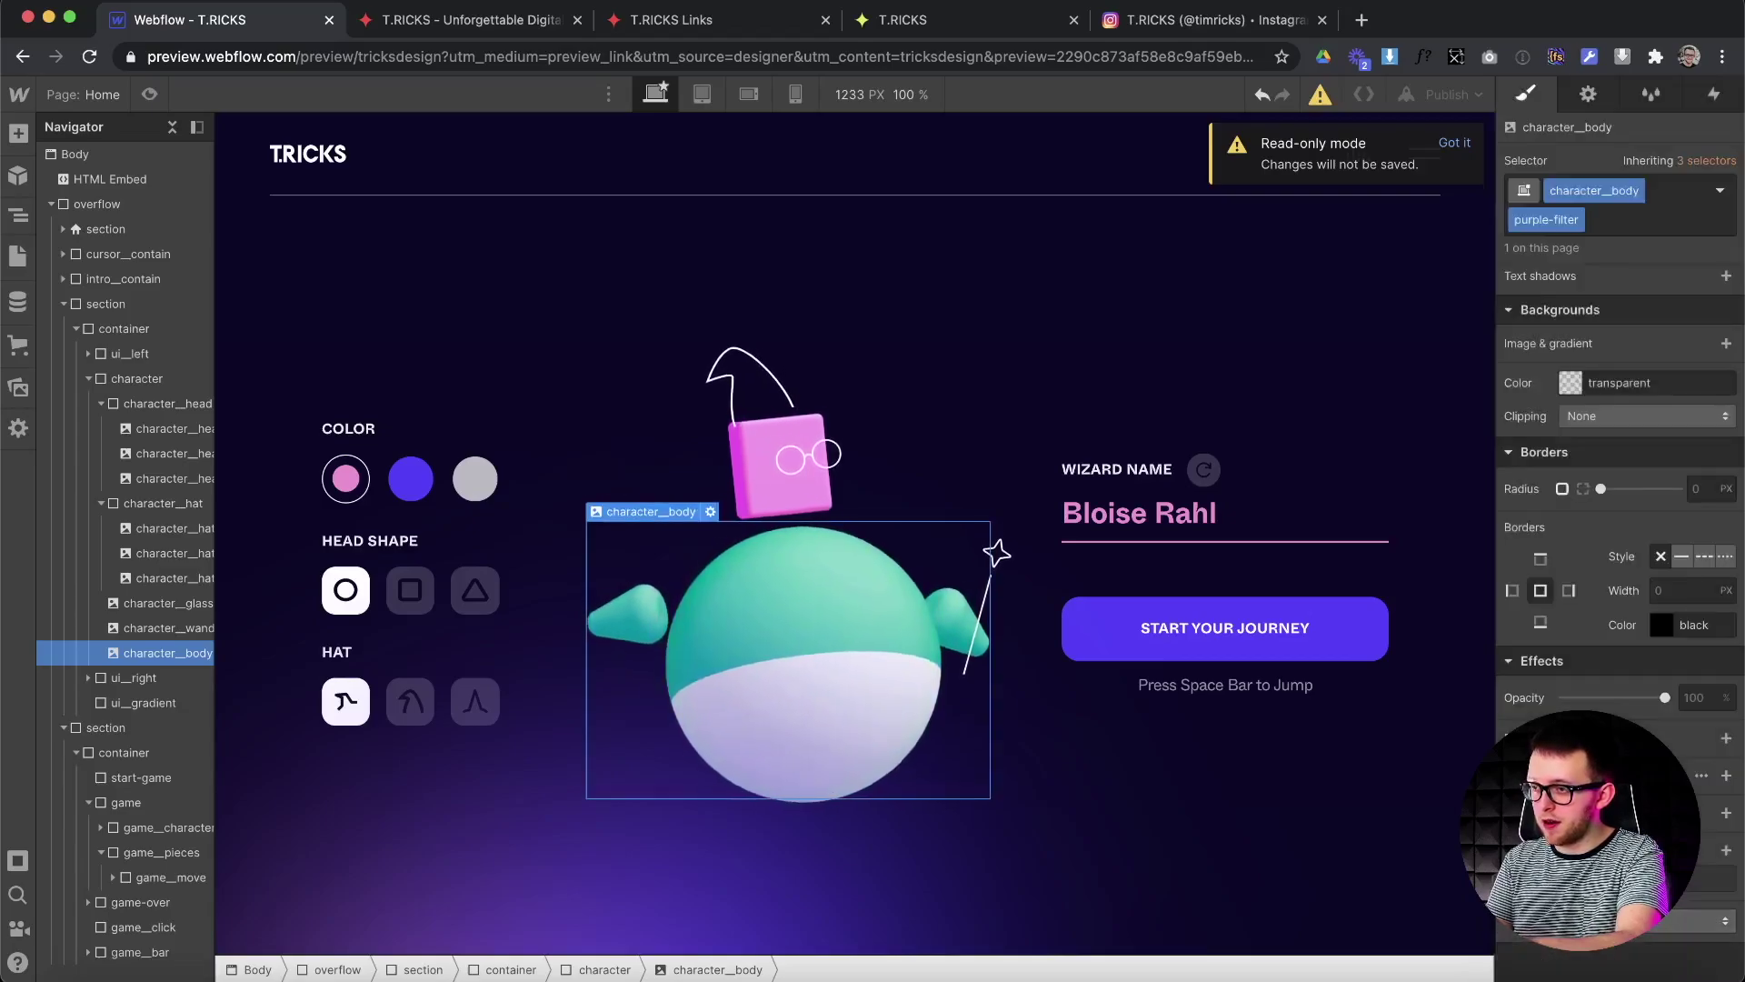
pyautogui.click(738, 463)
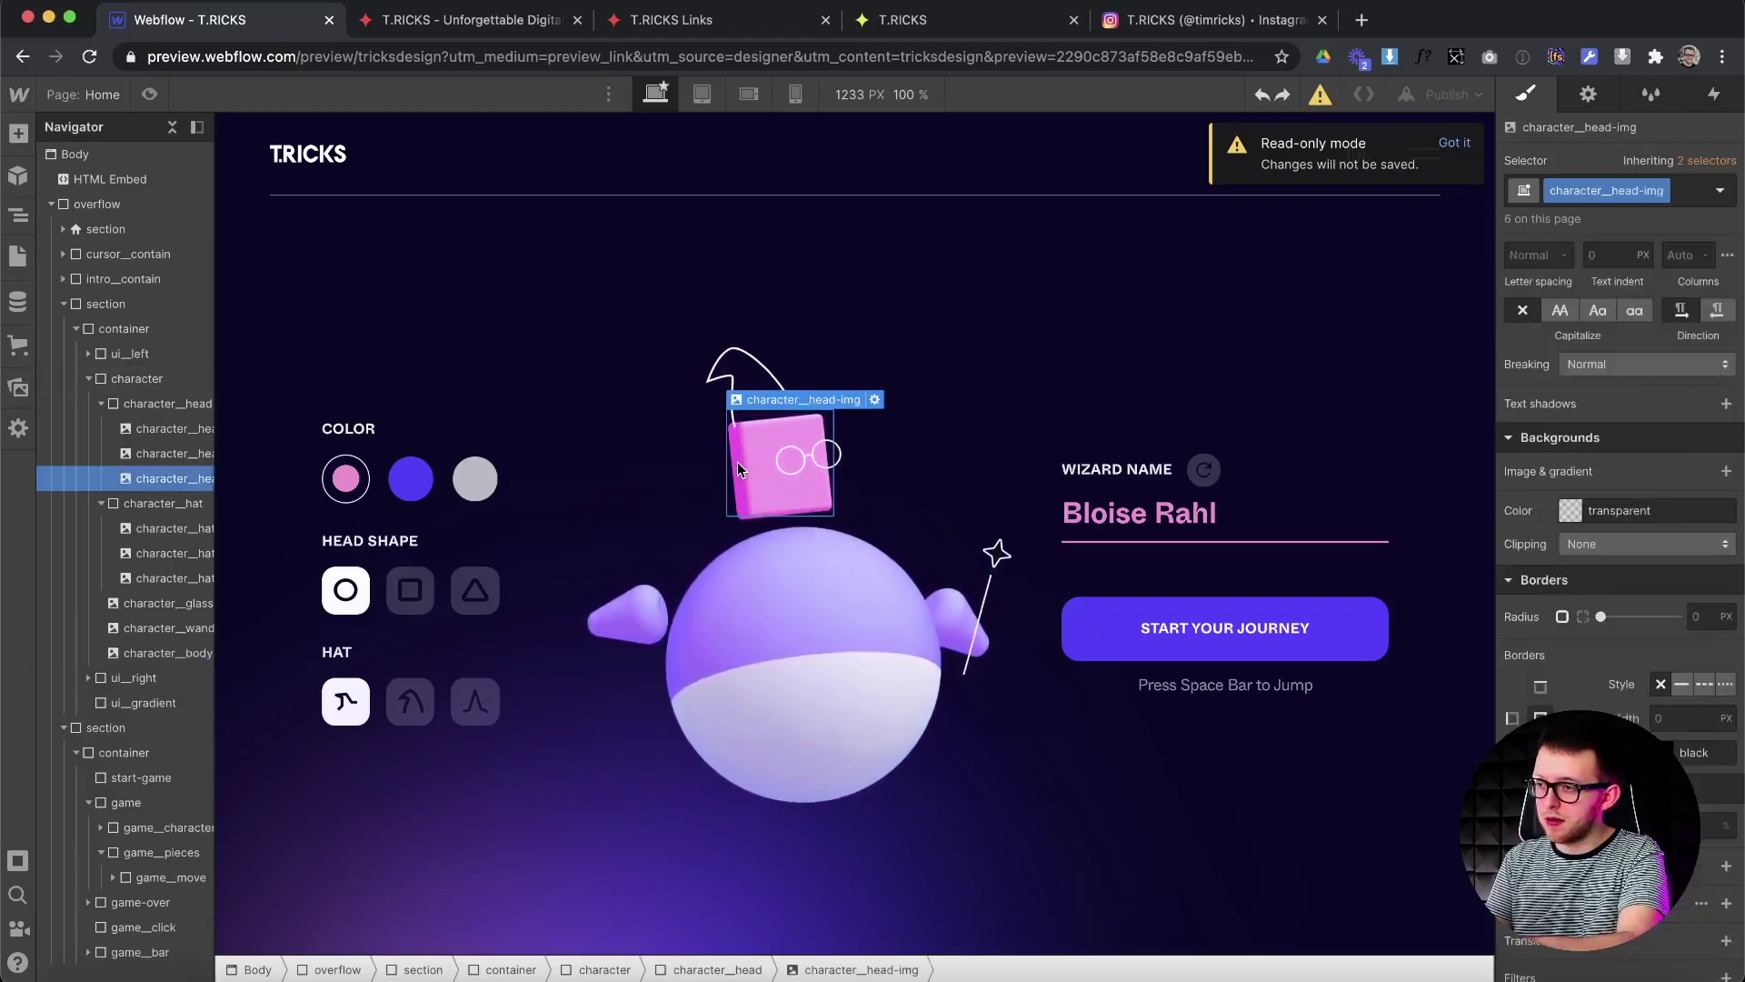
pyautogui.click(170, 404)
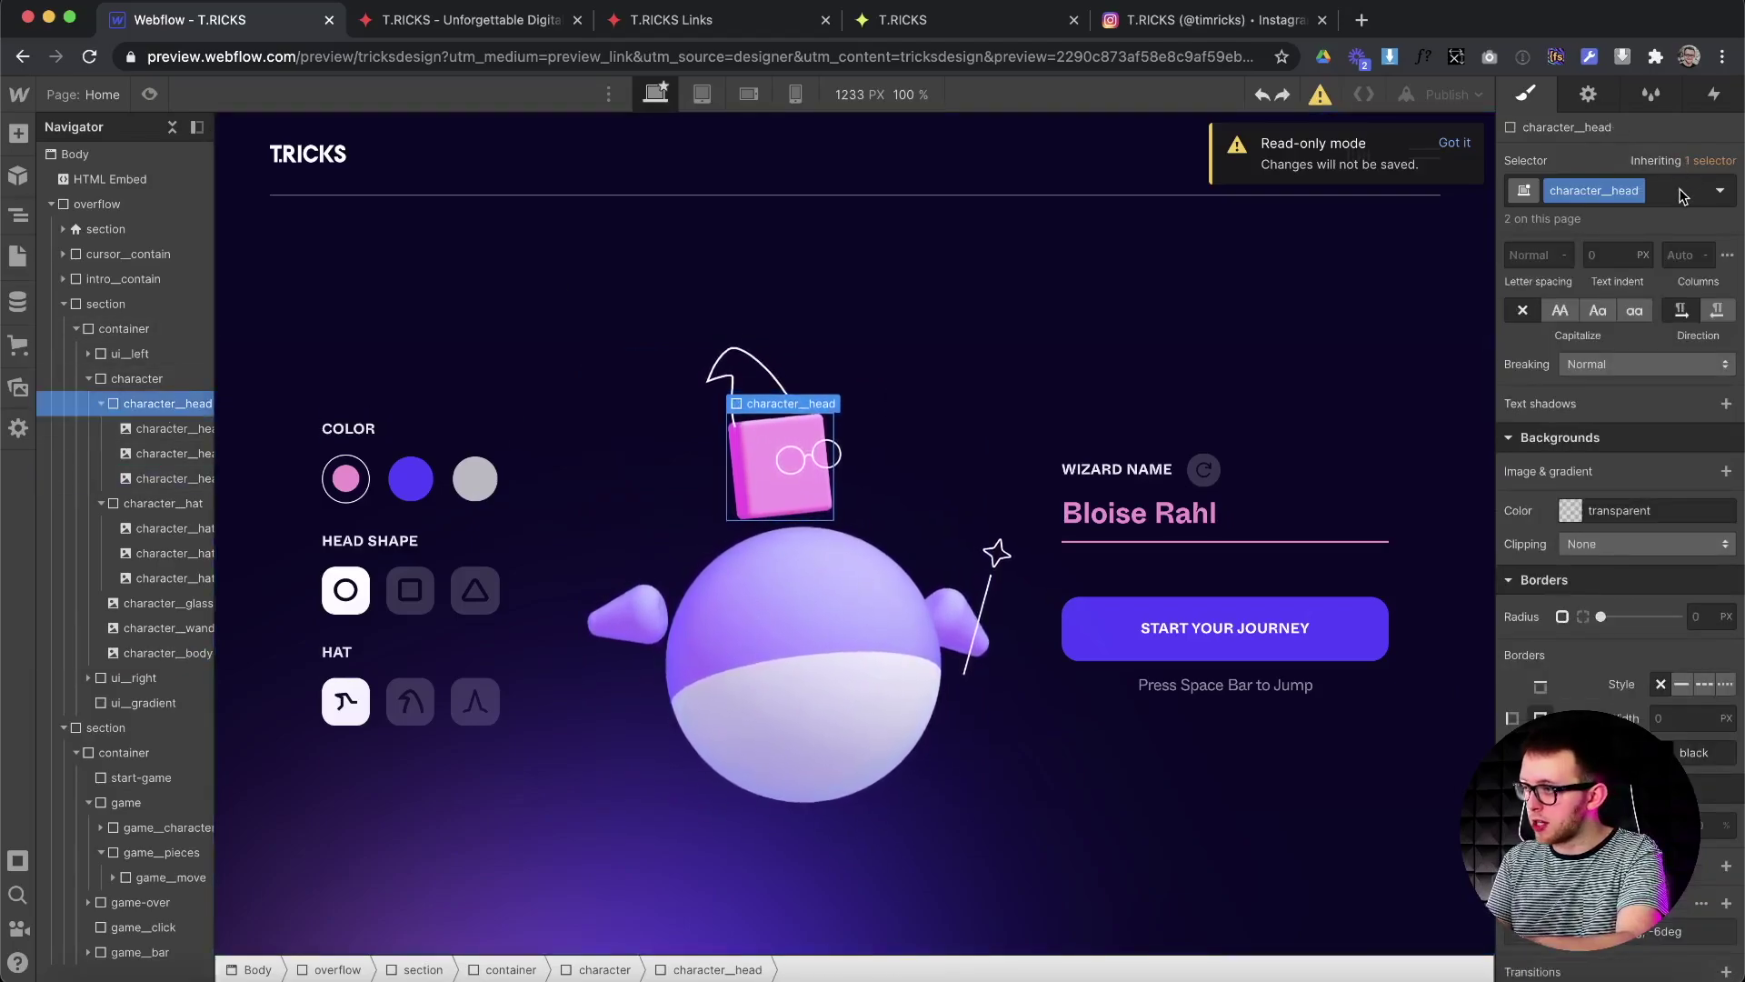
pyautogui.click(1679, 190)
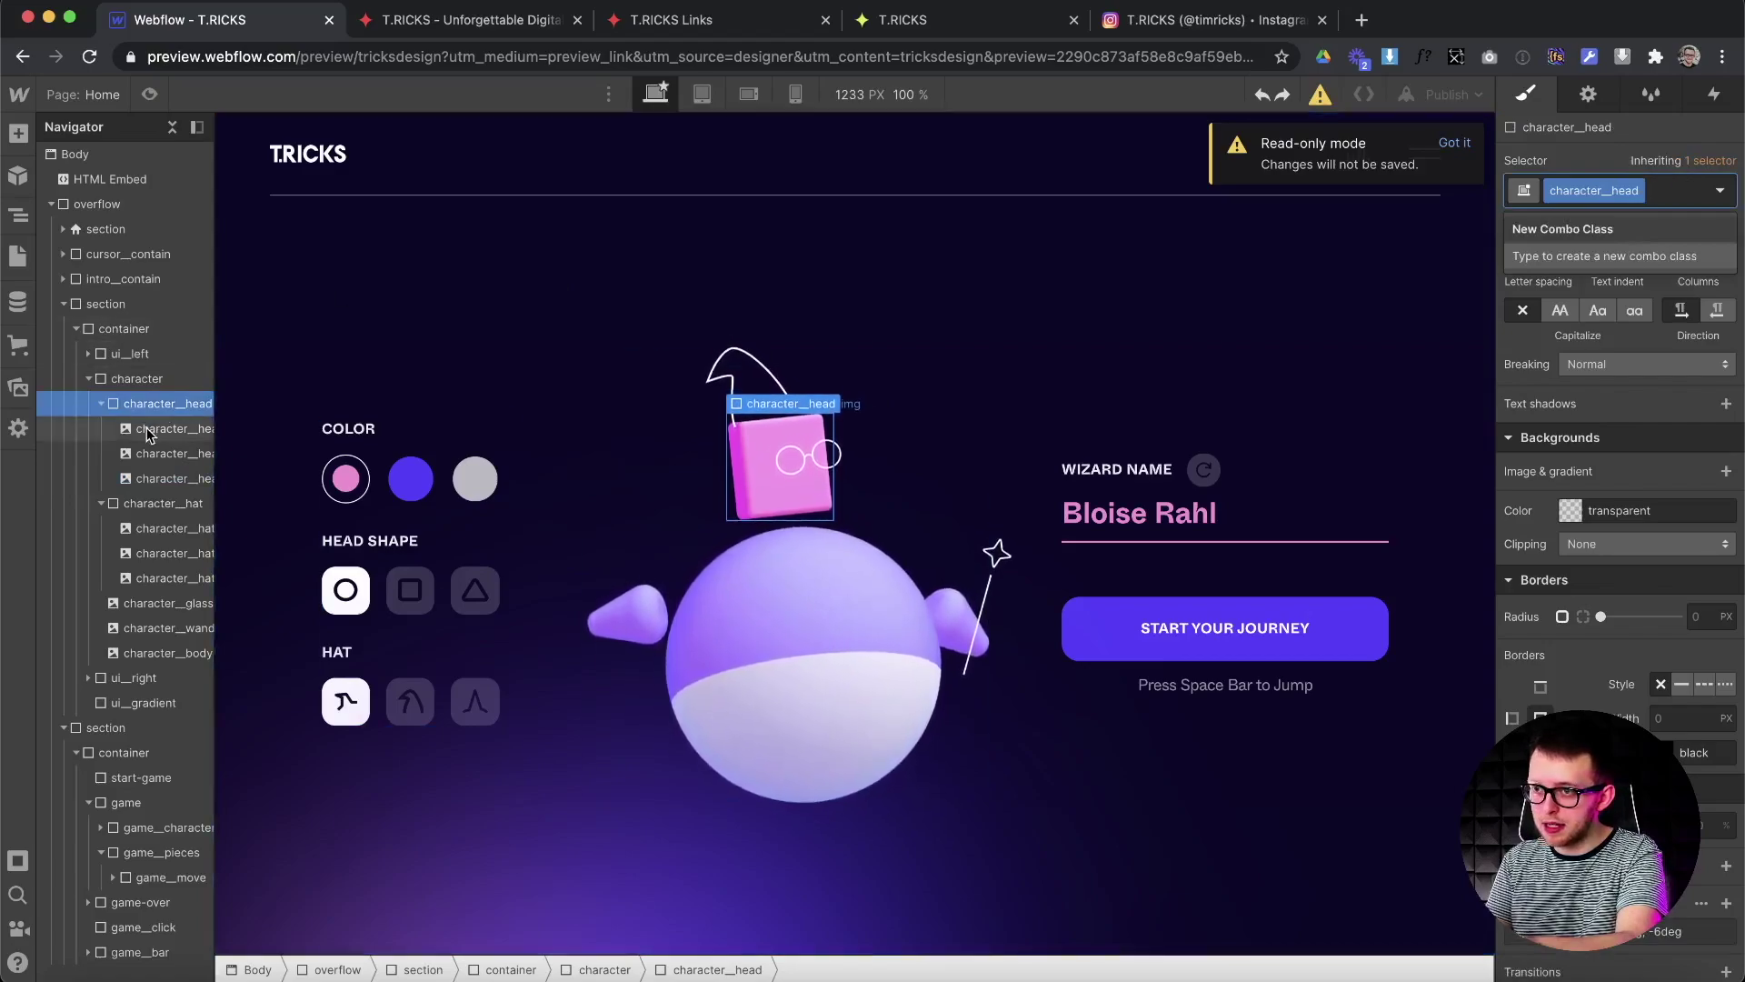
pyautogui.press('super+Down')
pyautogui.click(1689, 202)
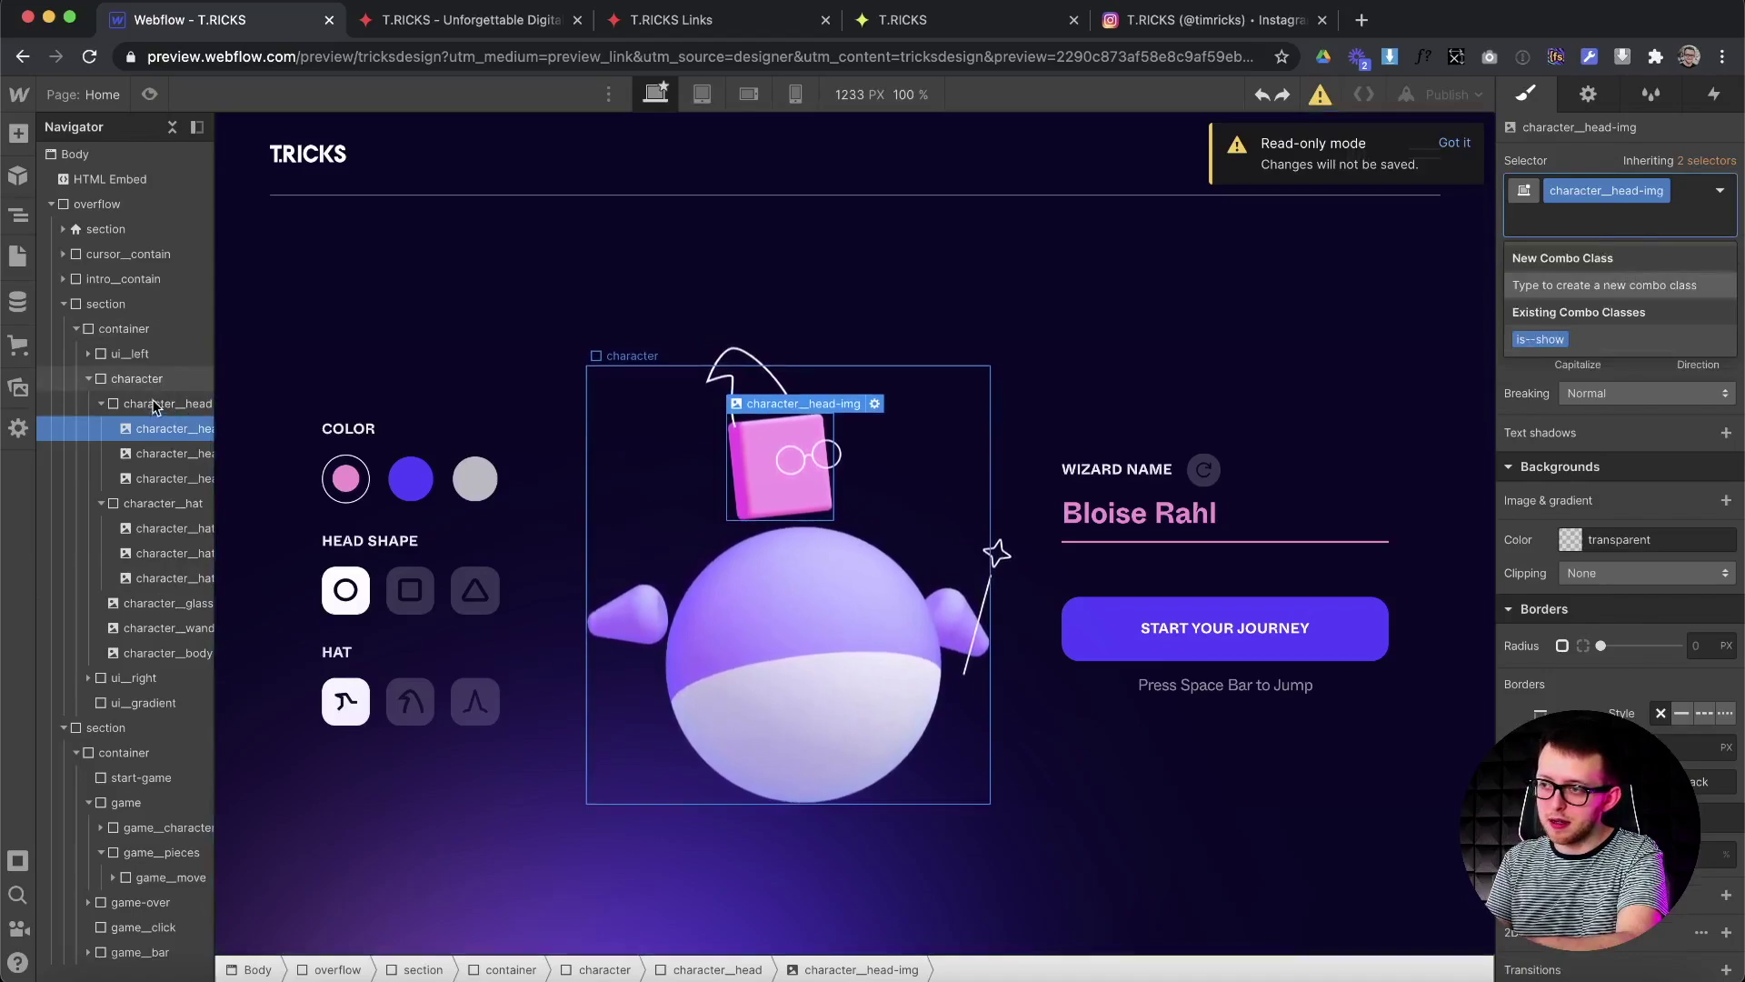
pyautogui.press('Escape')
pyautogui.press('super+Up')
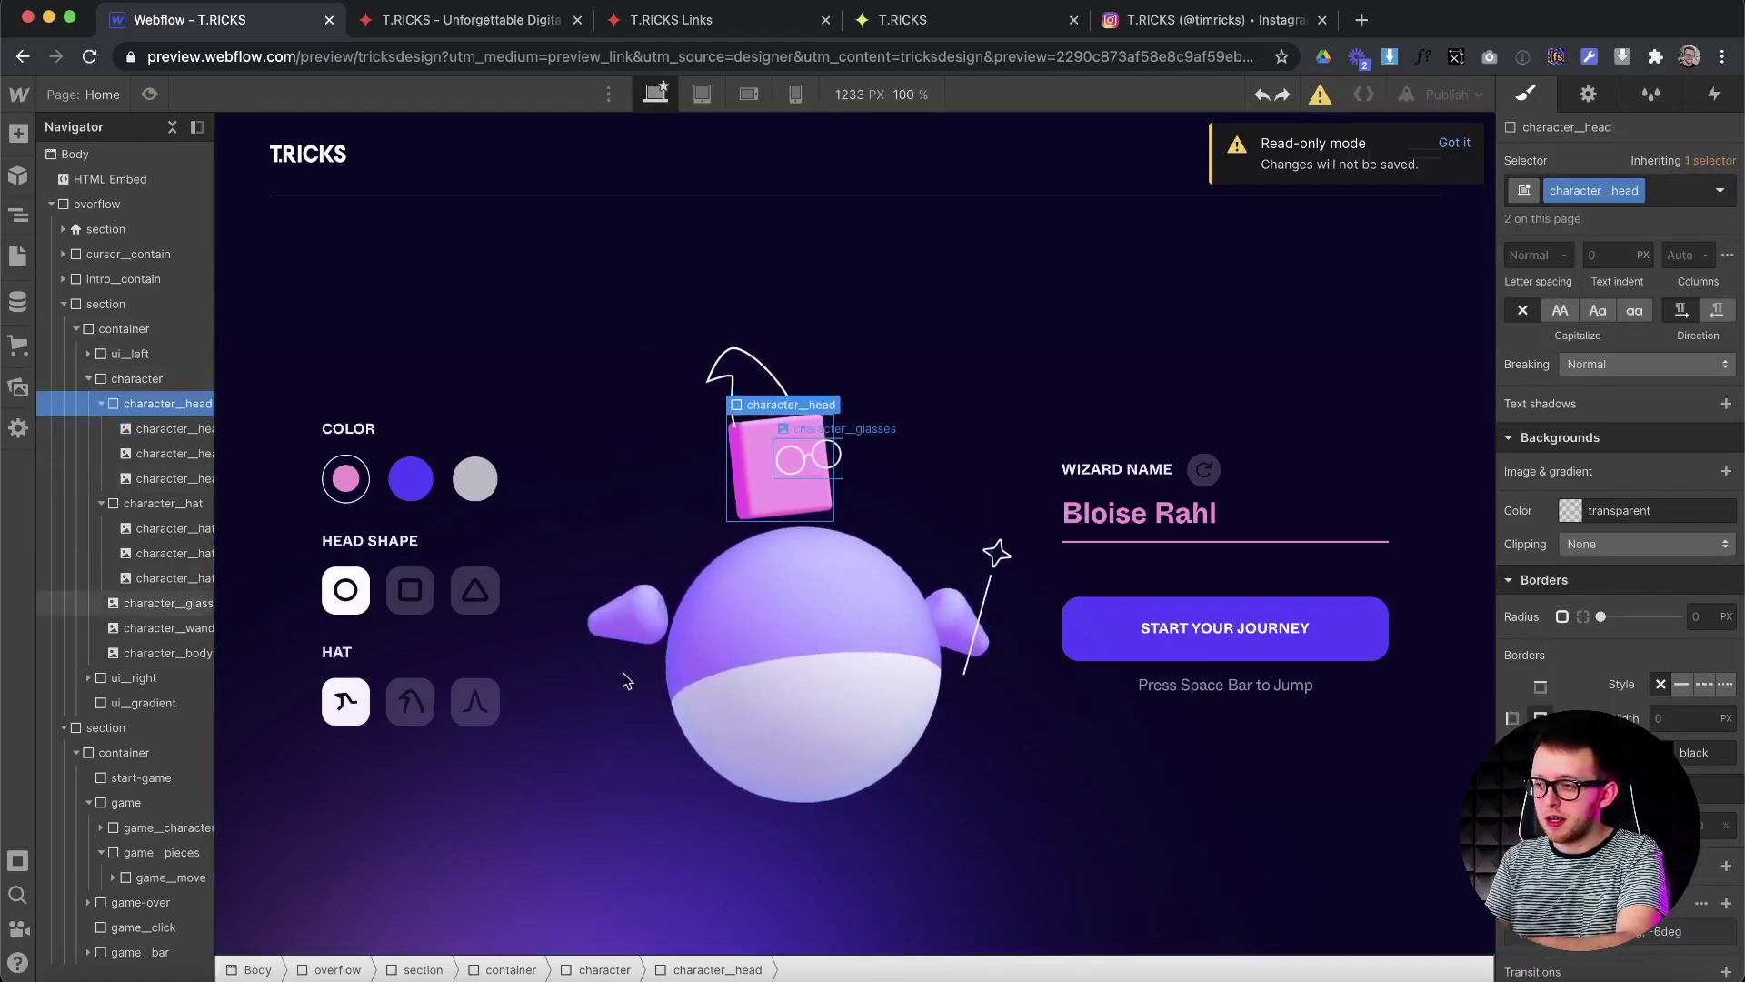
pyautogui.click(433, 713)
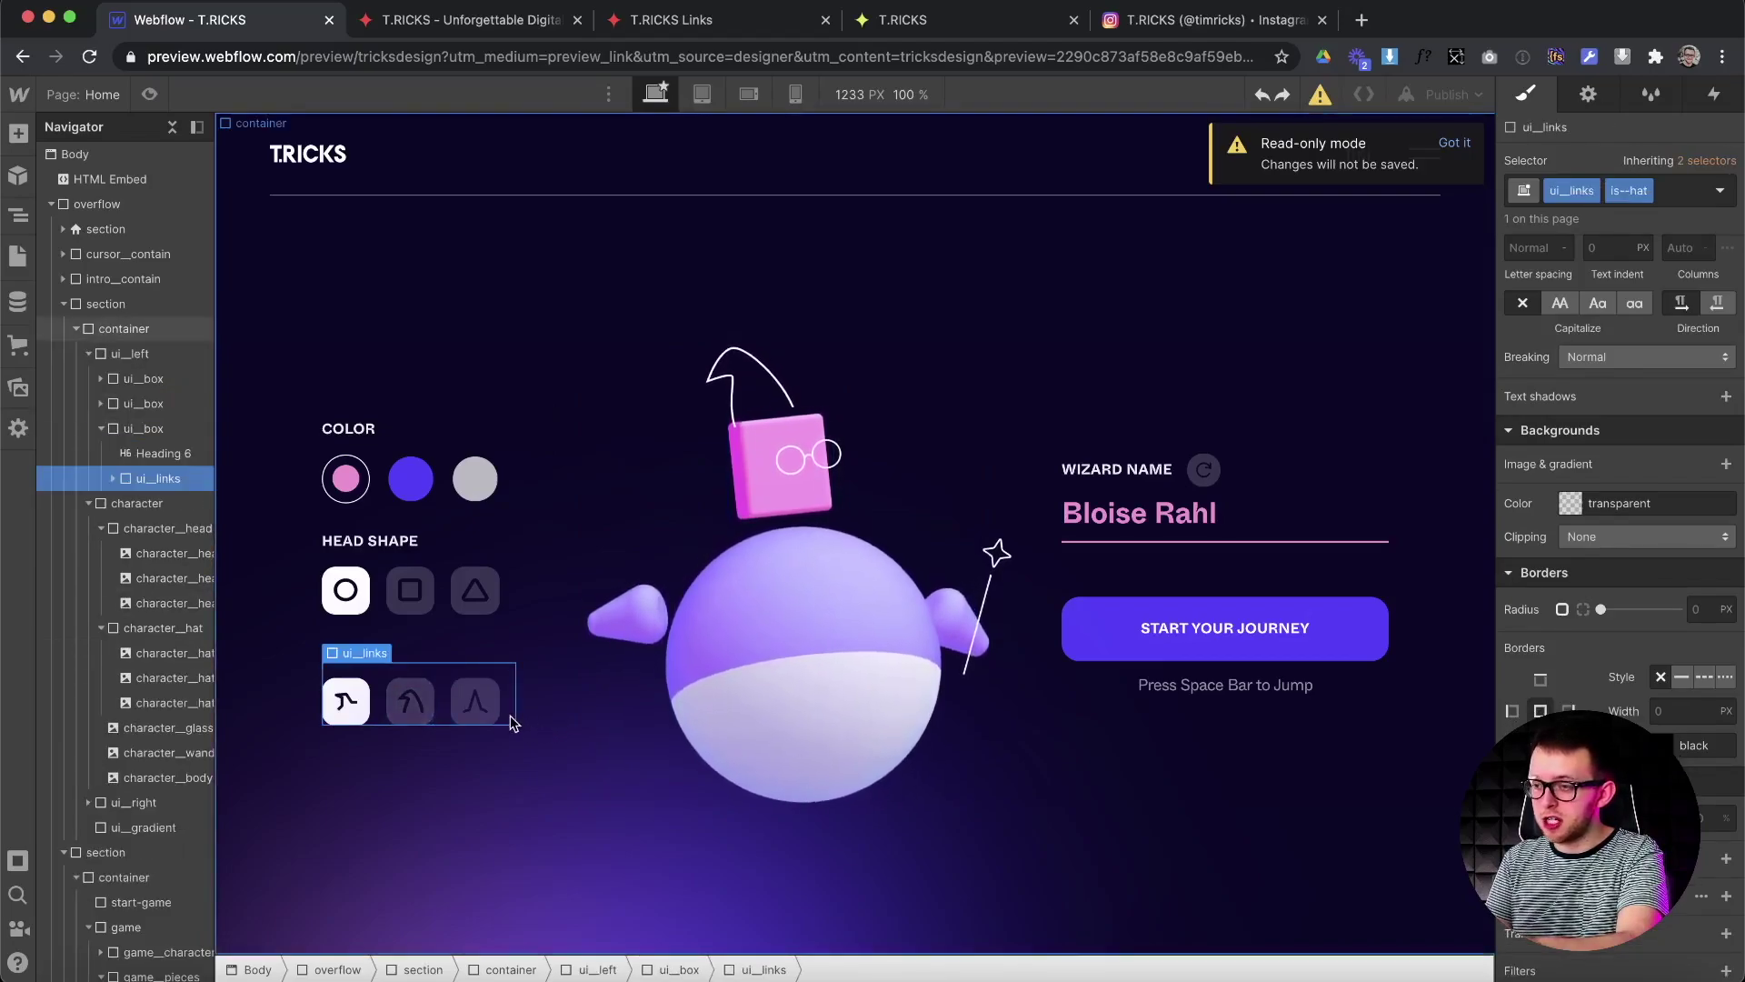
pyautogui.click(477, 705)
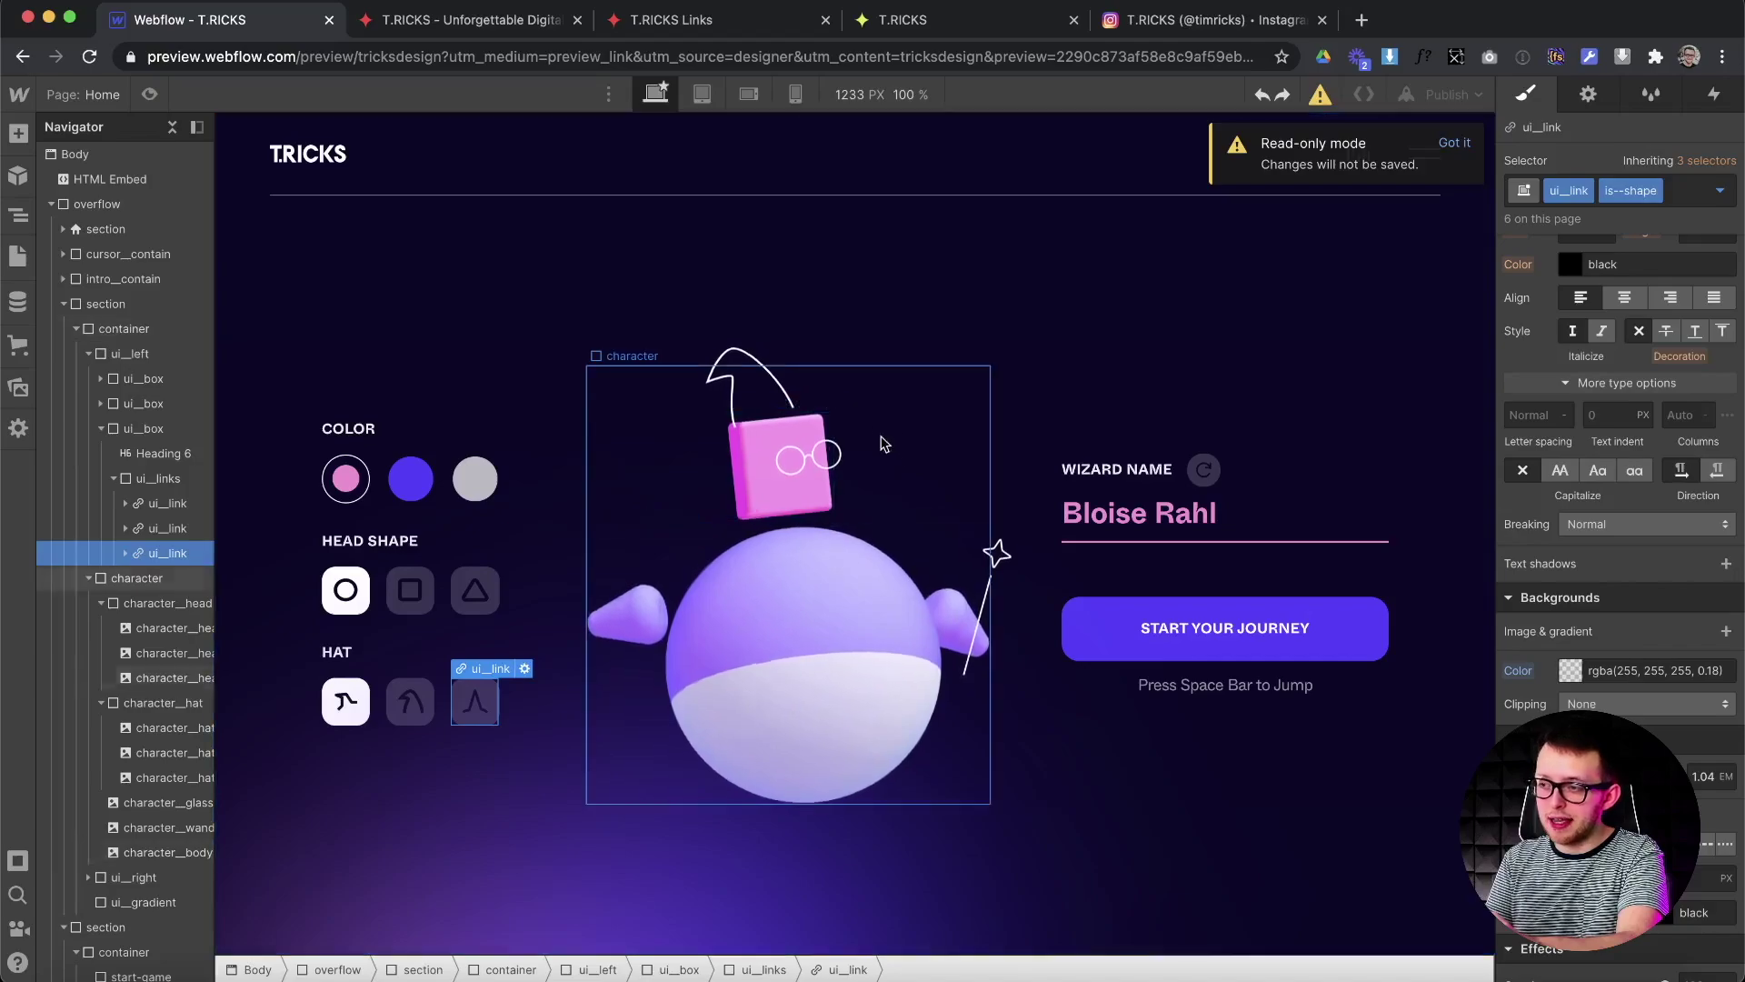
pyautogui.click(1202, 470)
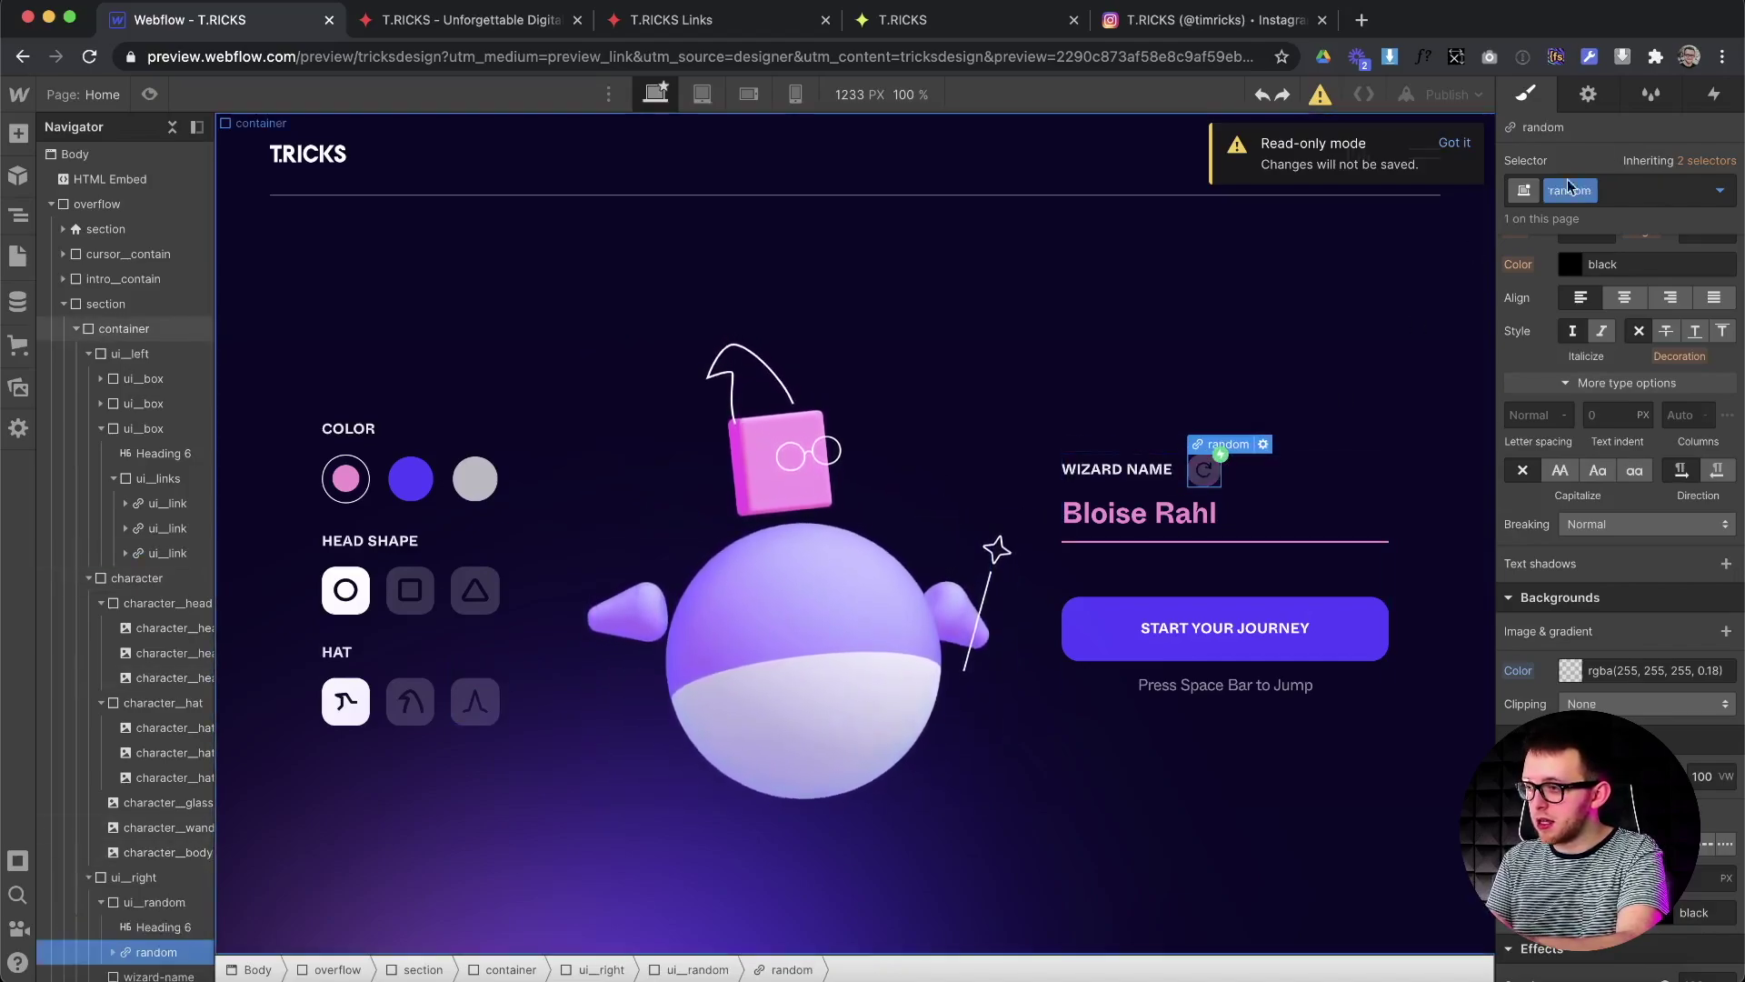
pyautogui.click(1713, 93)
pyautogui.click(1650, 193)
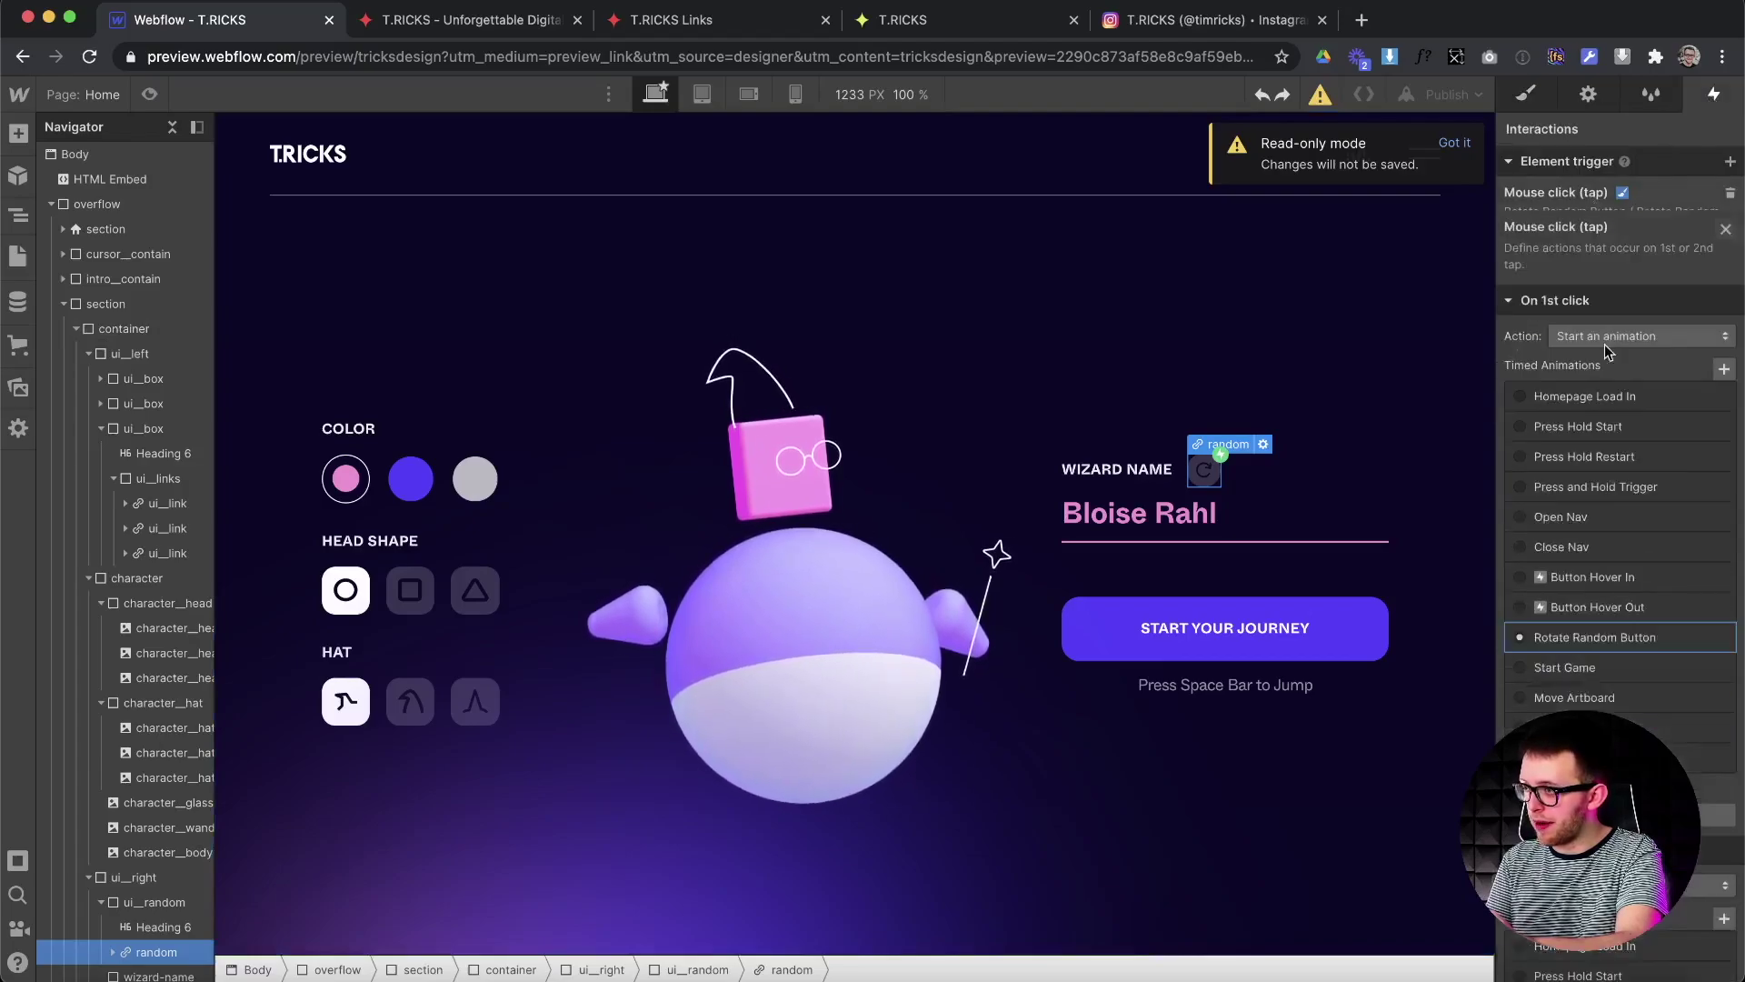
pyautogui.click(1578, 574)
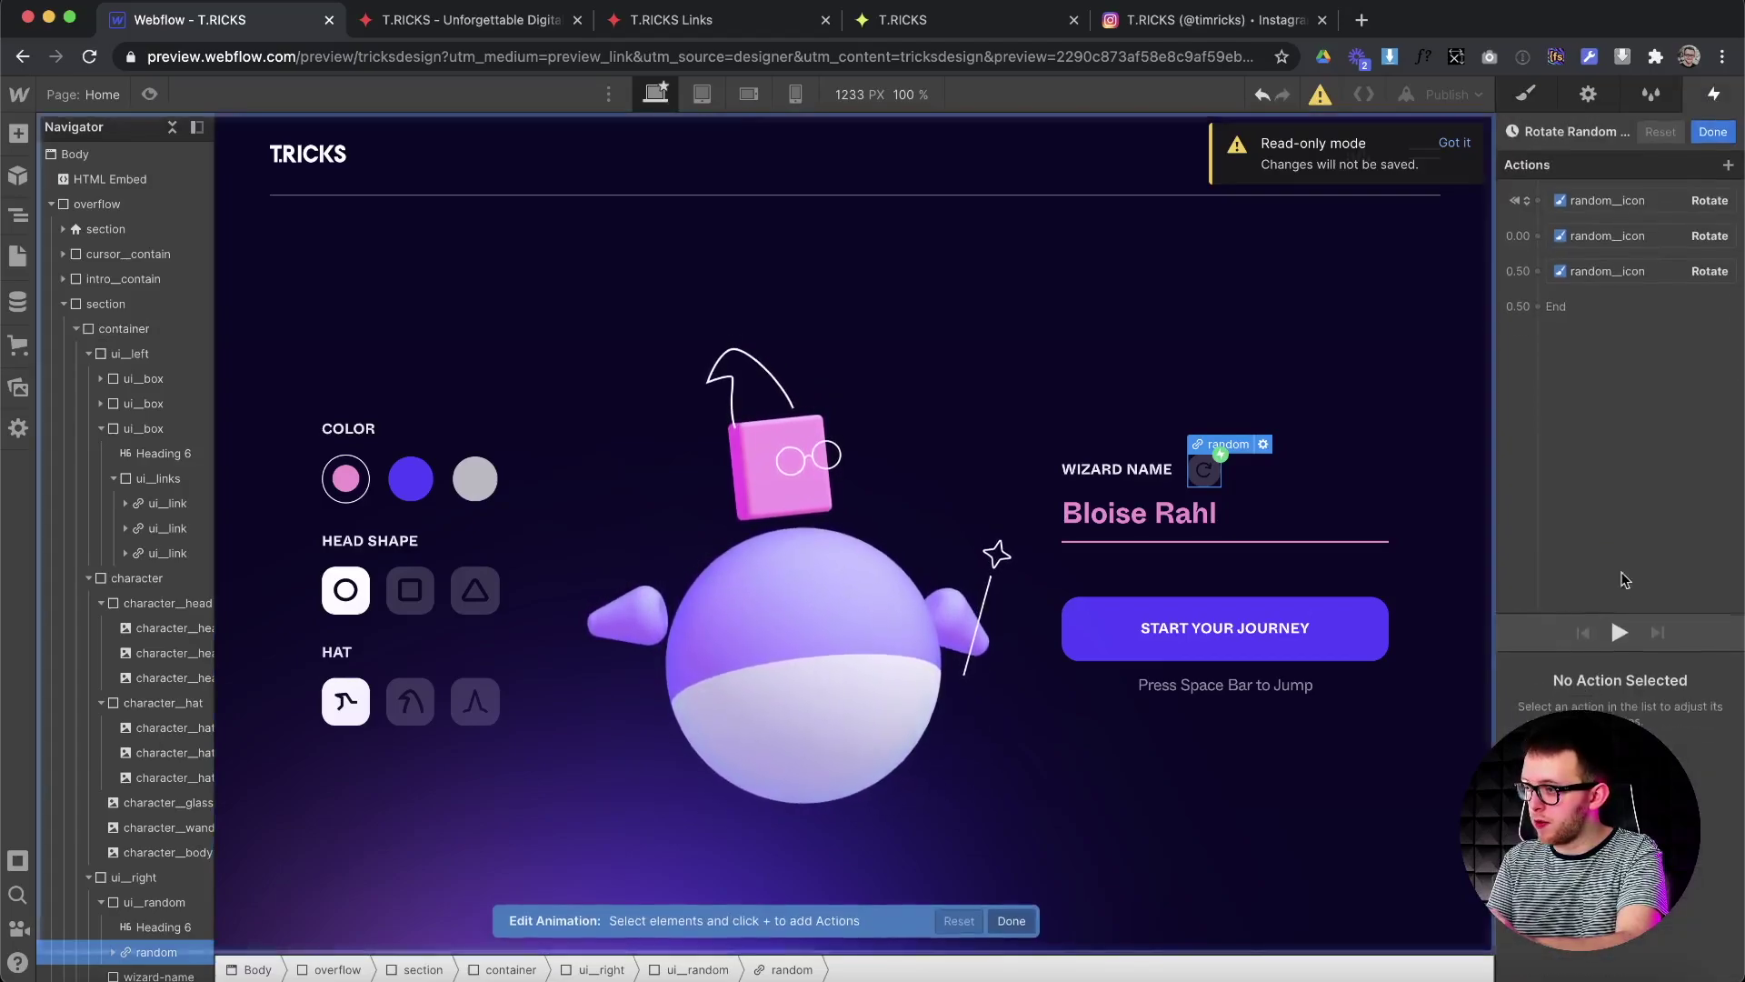
pyautogui.click(1620, 632)
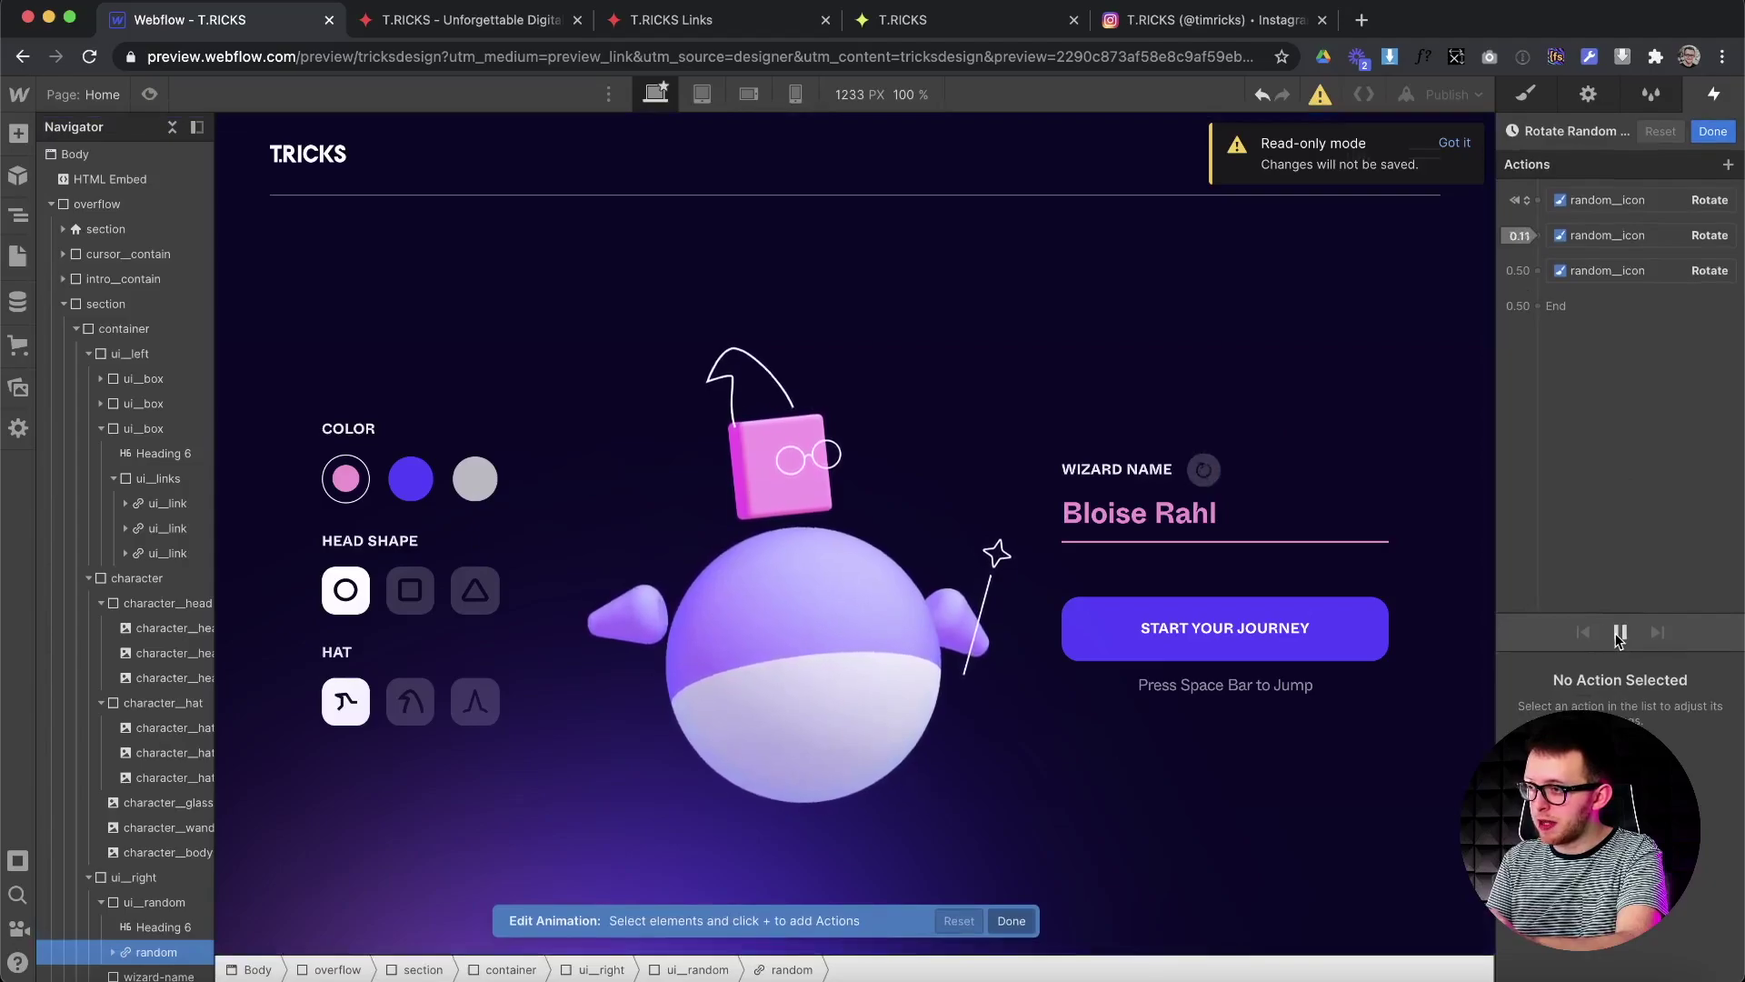
pyautogui.click(1712, 132)
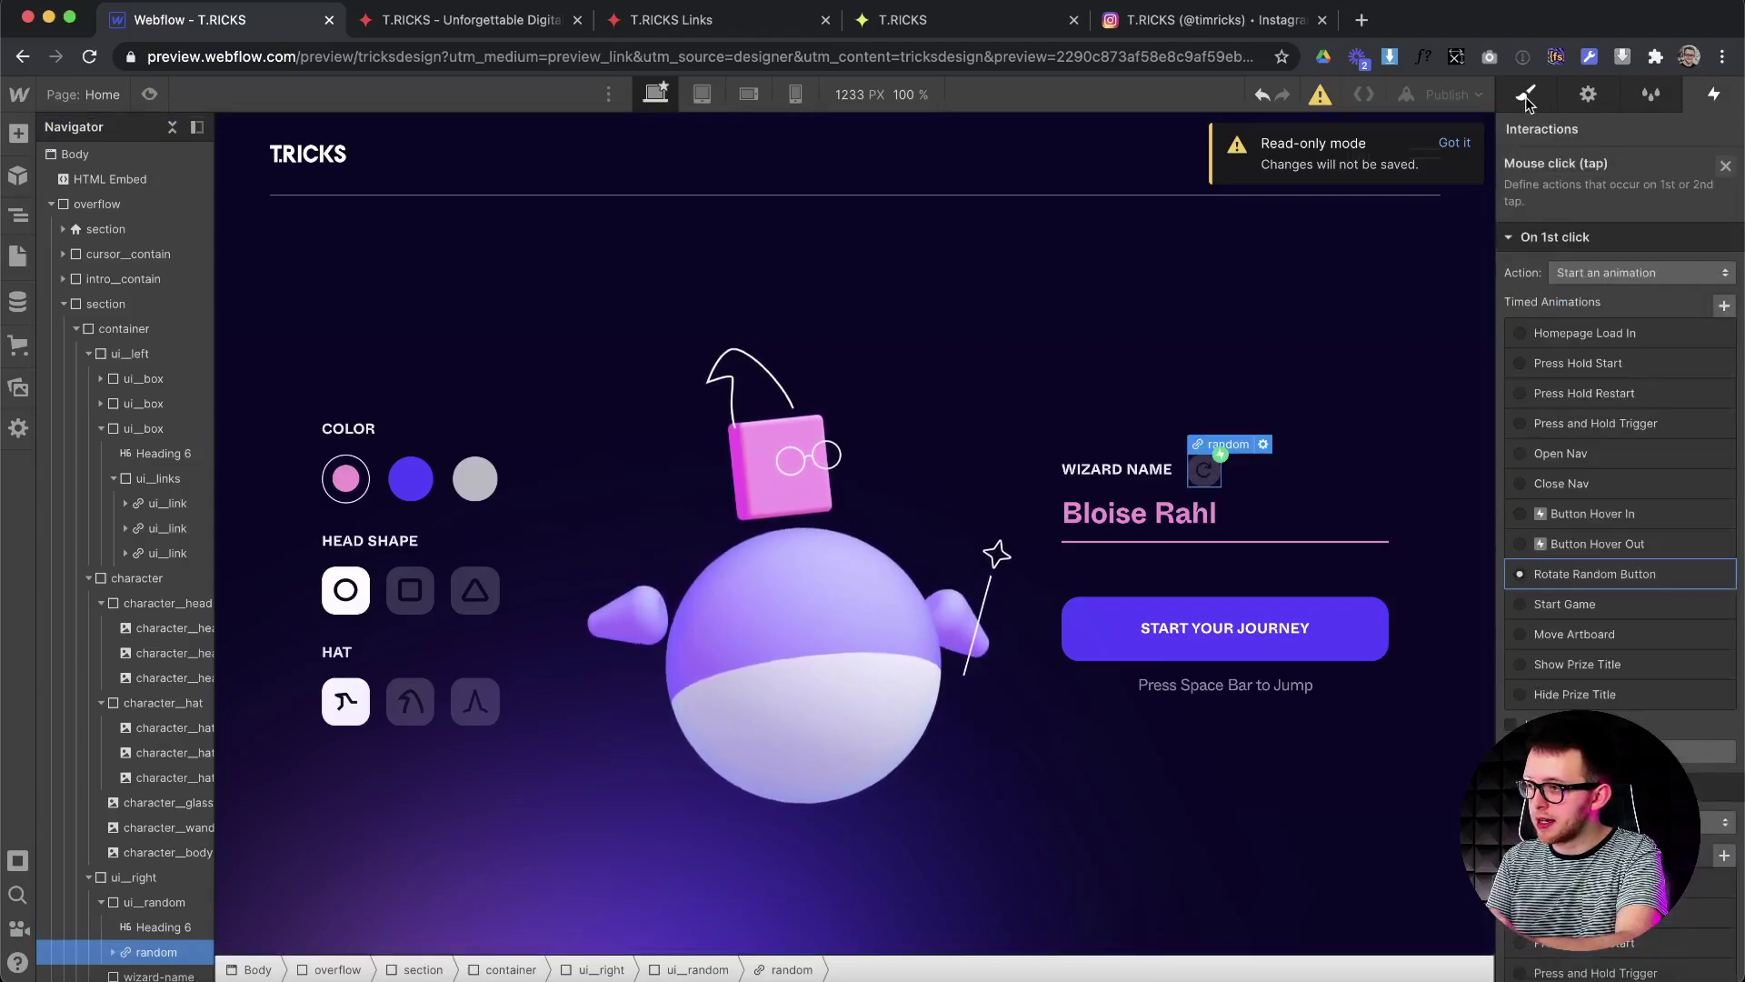
pyautogui.press('s')
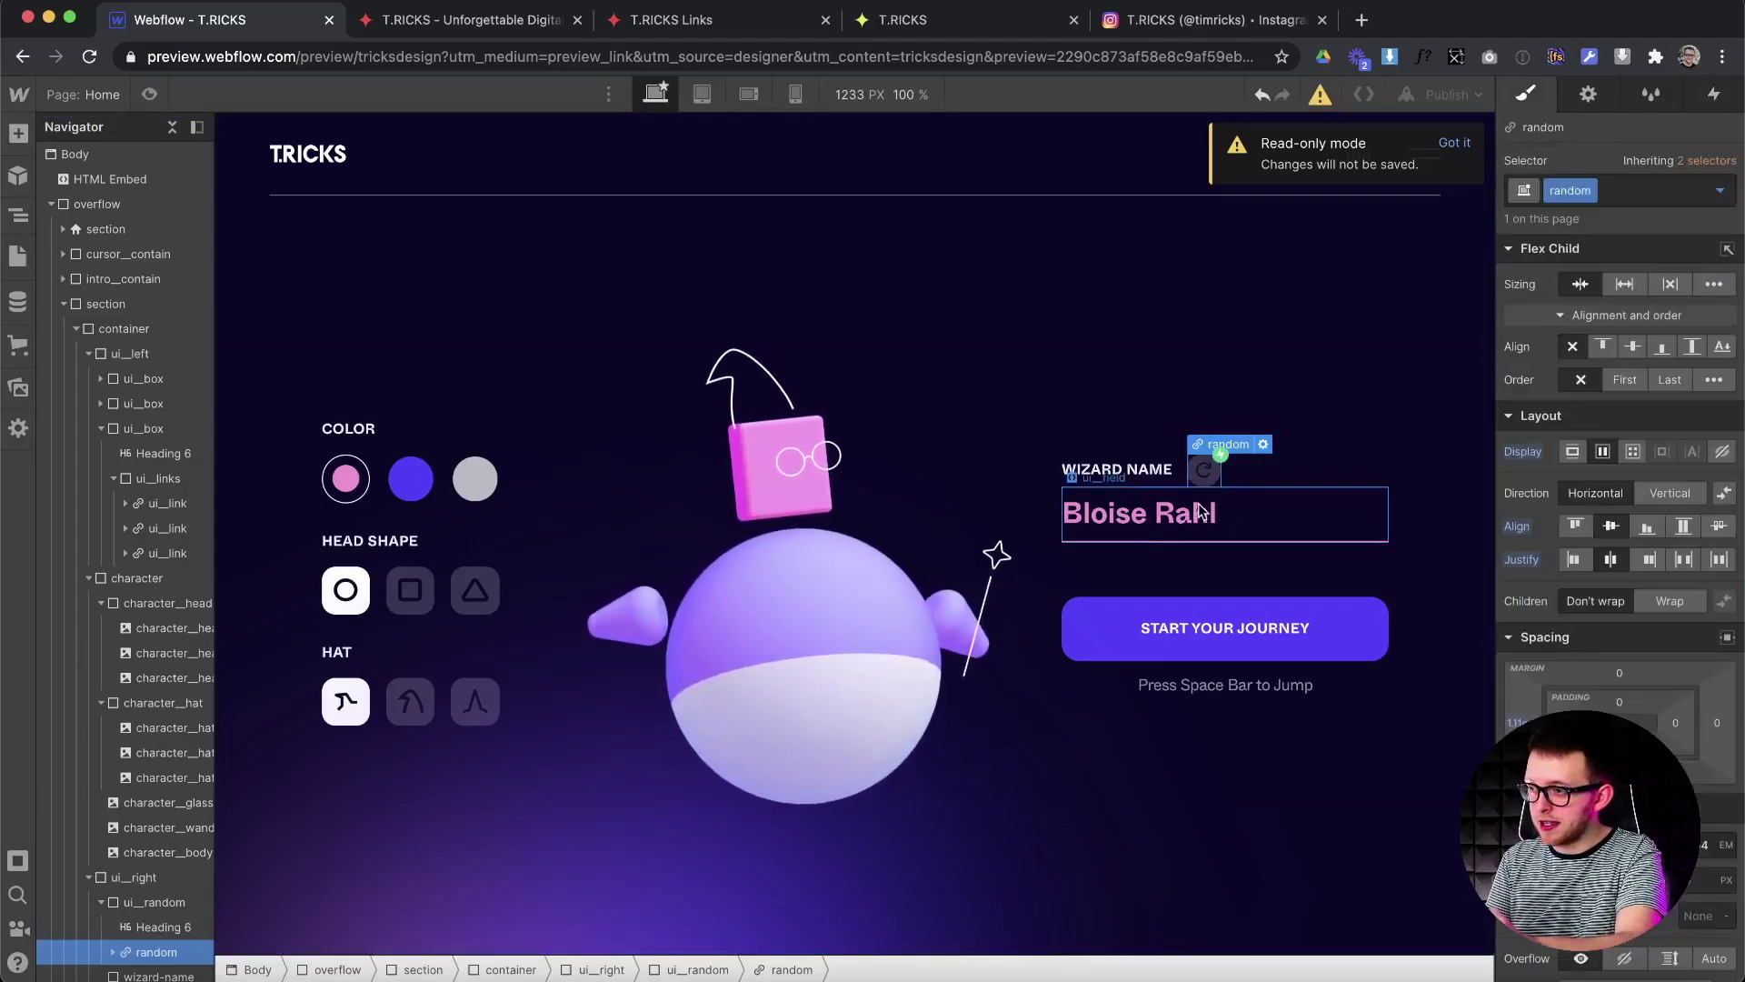
pyautogui.click(1153, 518)
pyautogui.click(1190, 472)
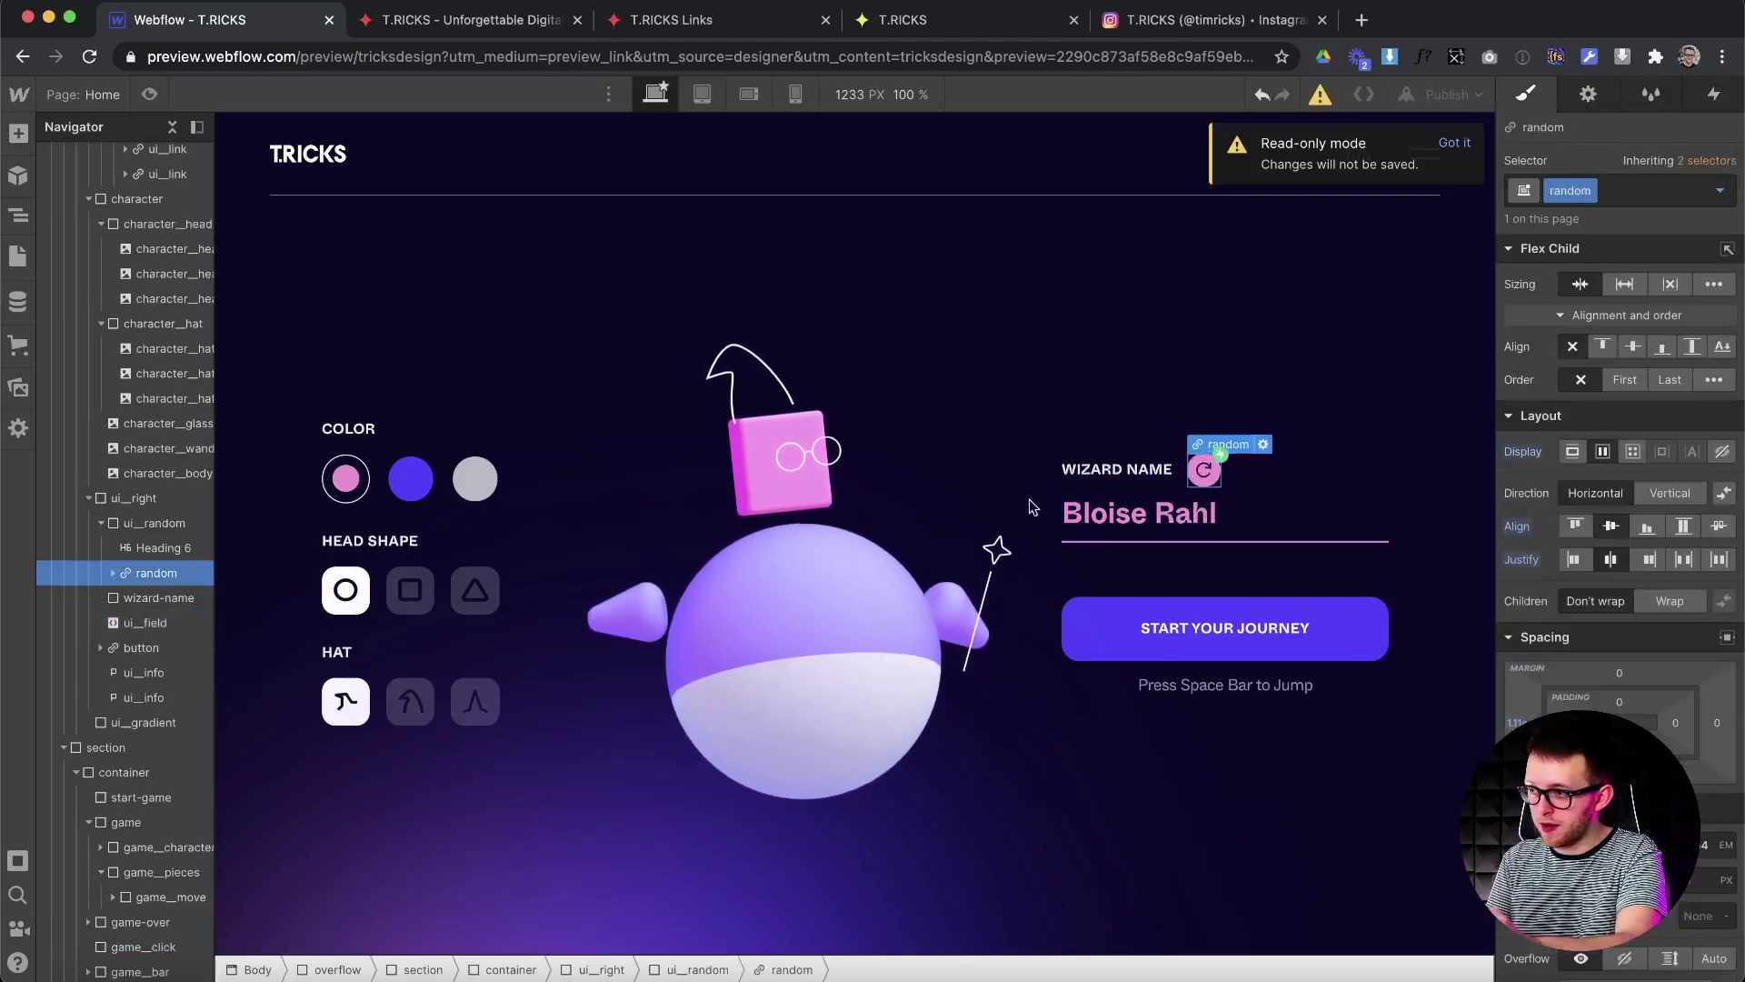
pyautogui.click(427, 720)
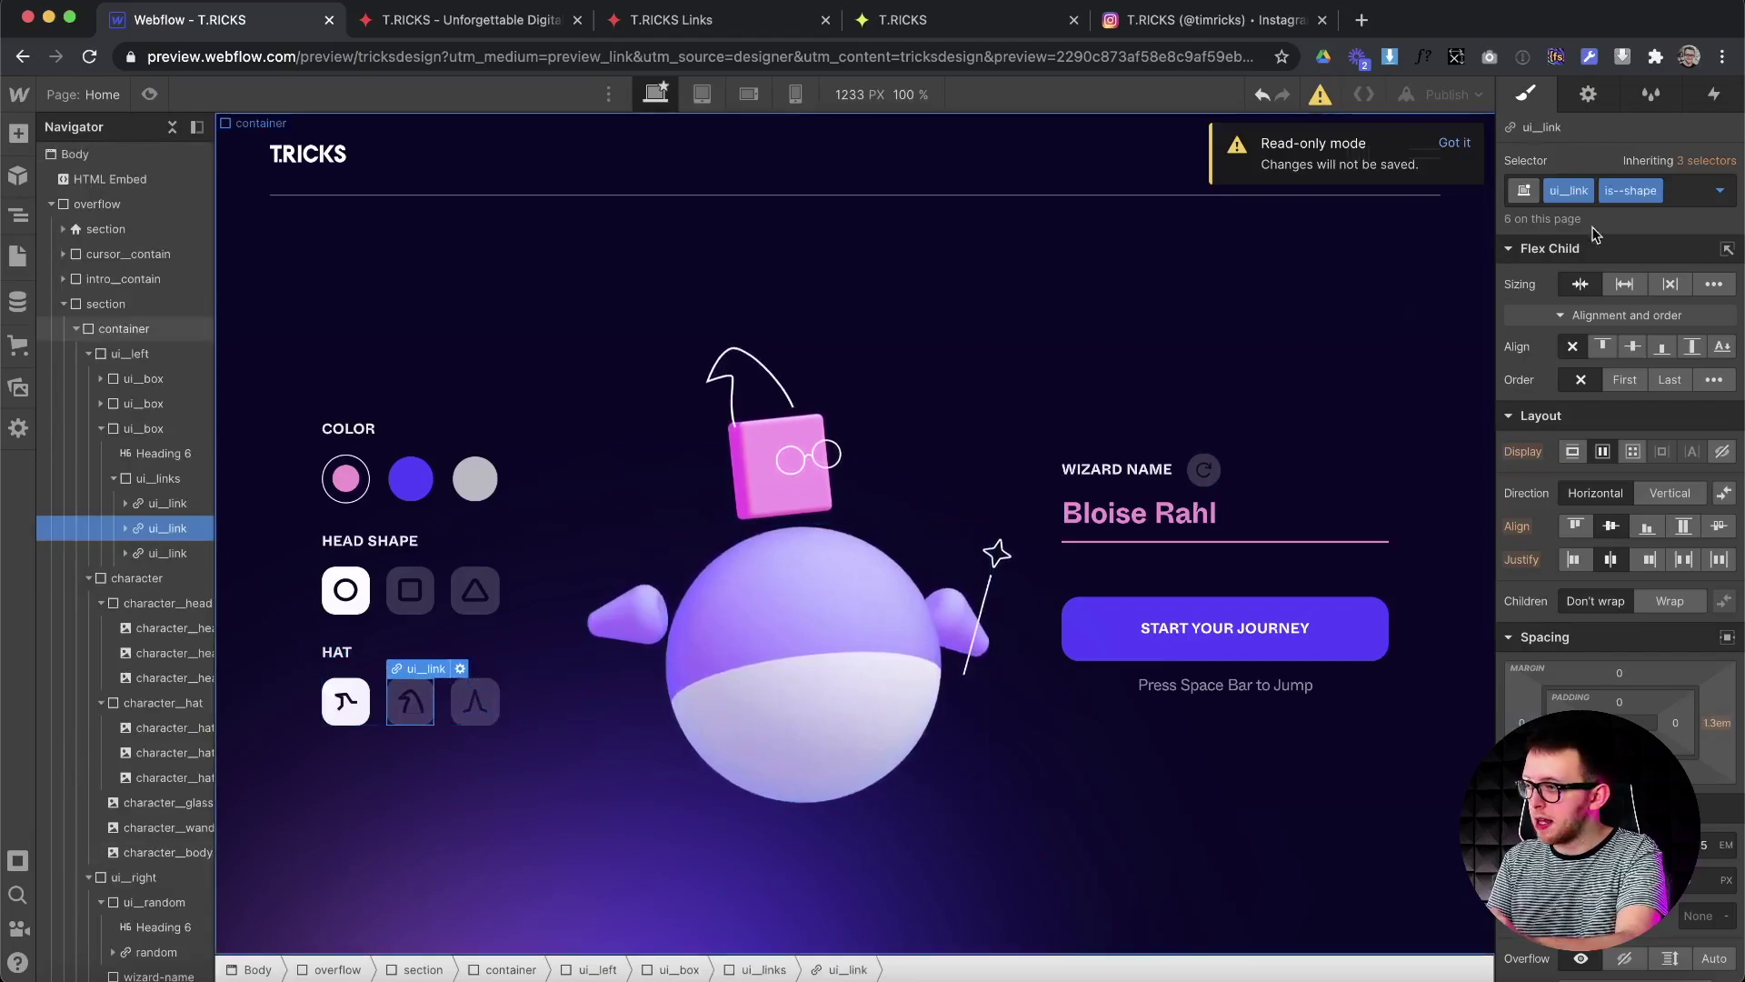
# Switch to the pressed state and remove the selected styling from the pink colour option.
pyautogui.click(1718, 190)
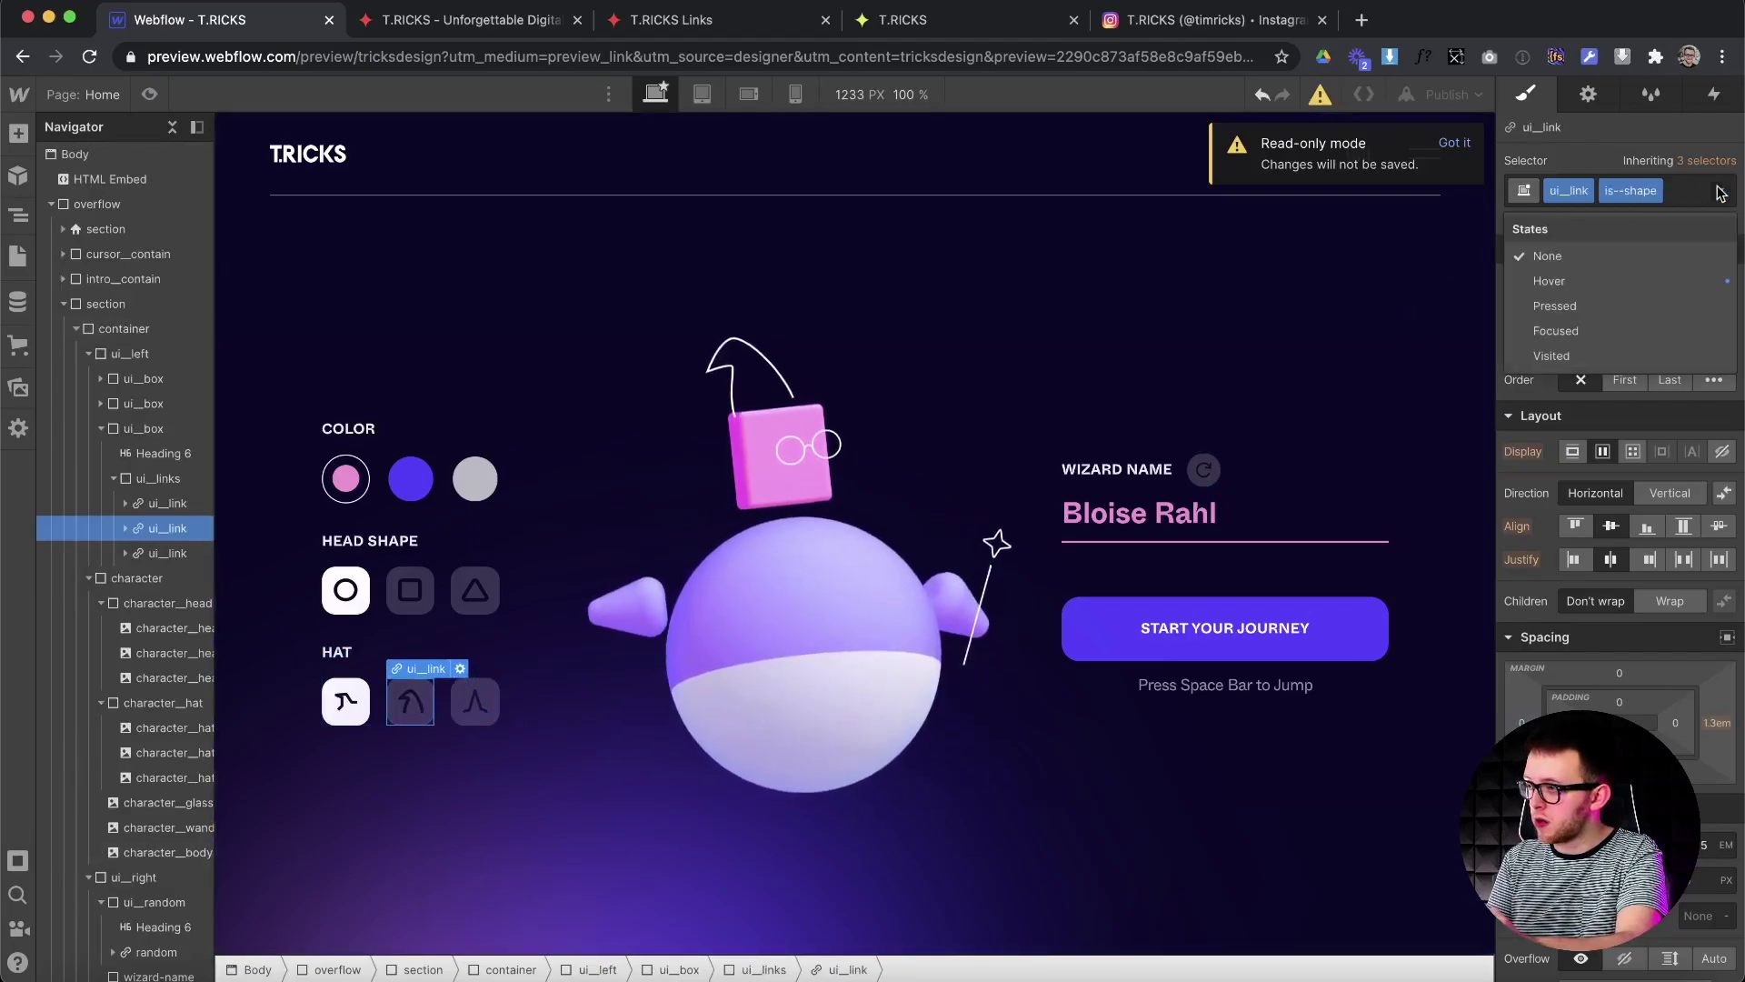
pyautogui.click(1556, 306)
pyautogui.scroll(-15, 1572, 637)
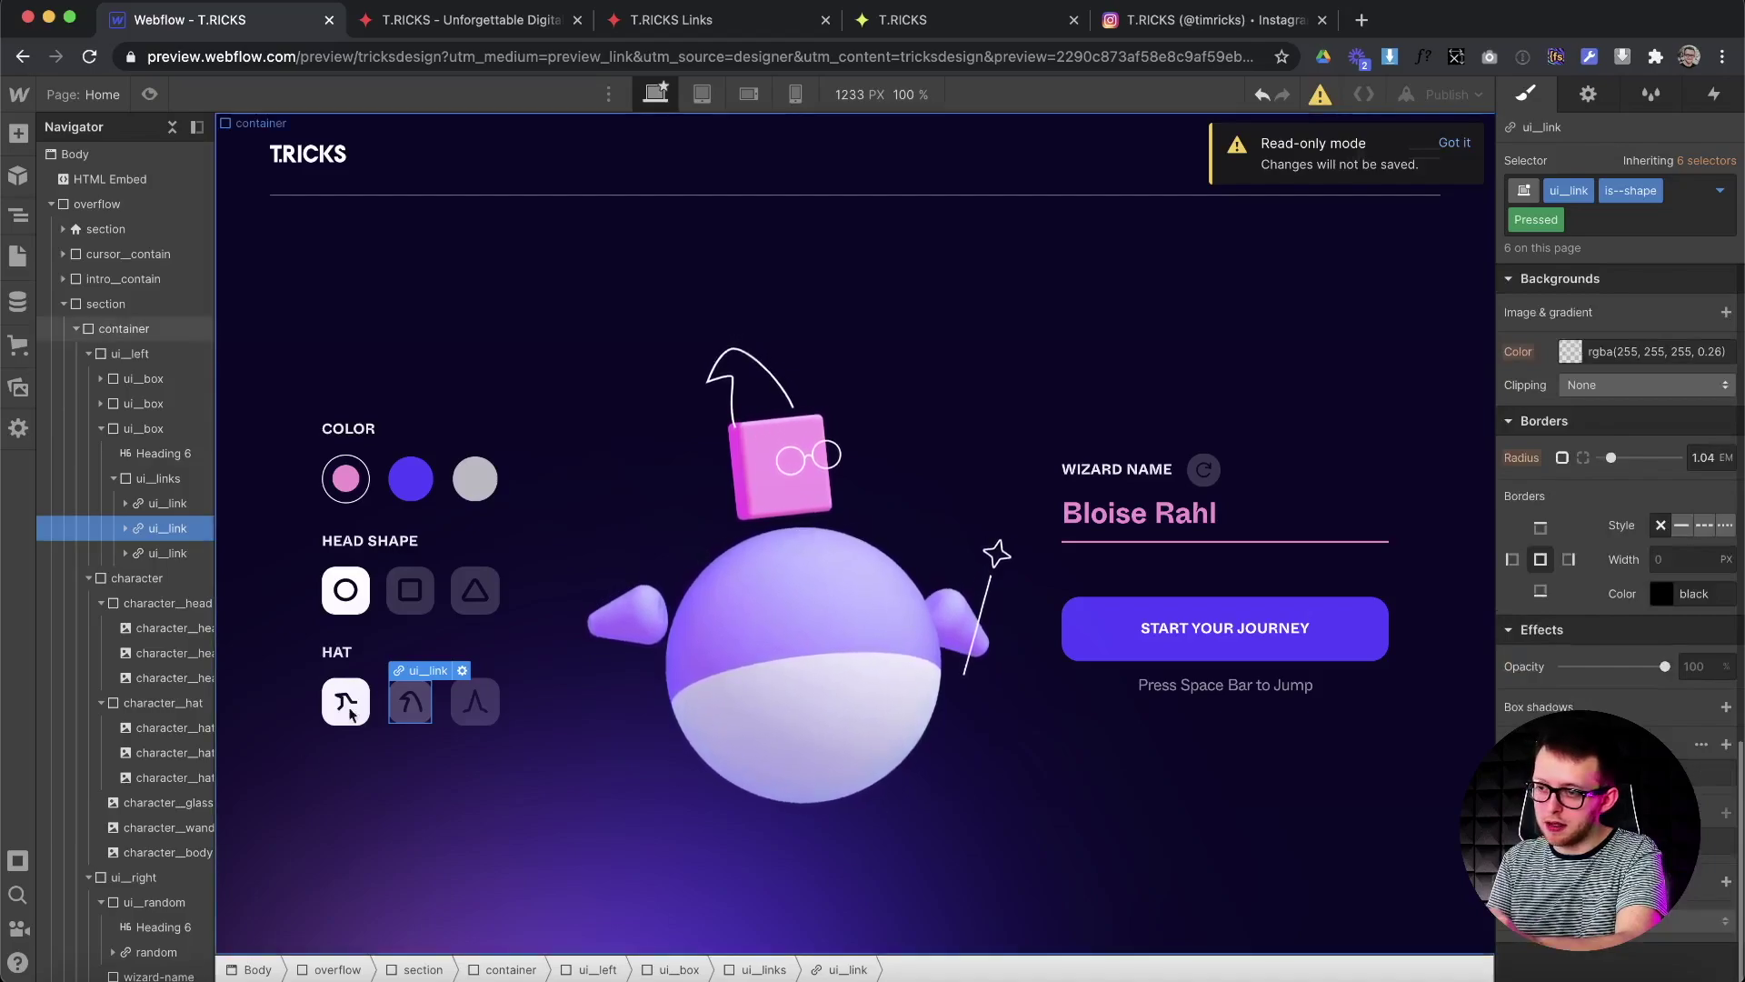
pyautogui.click(401, 606)
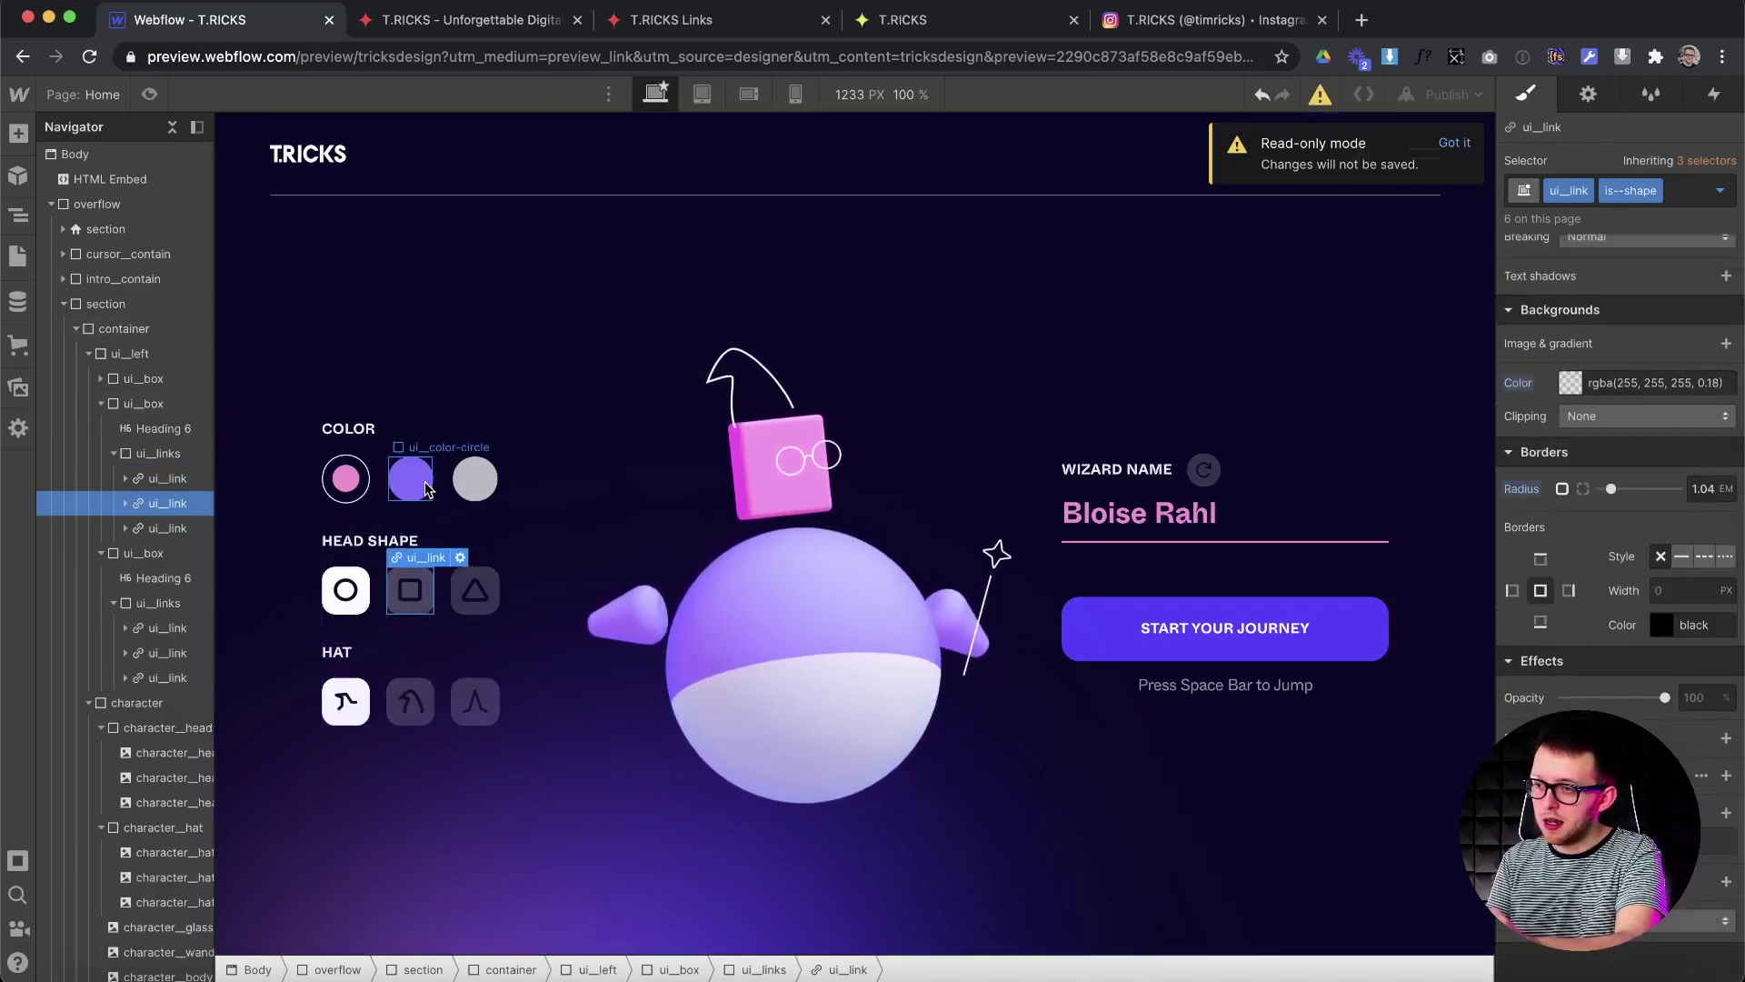
pyautogui.click(365, 491)
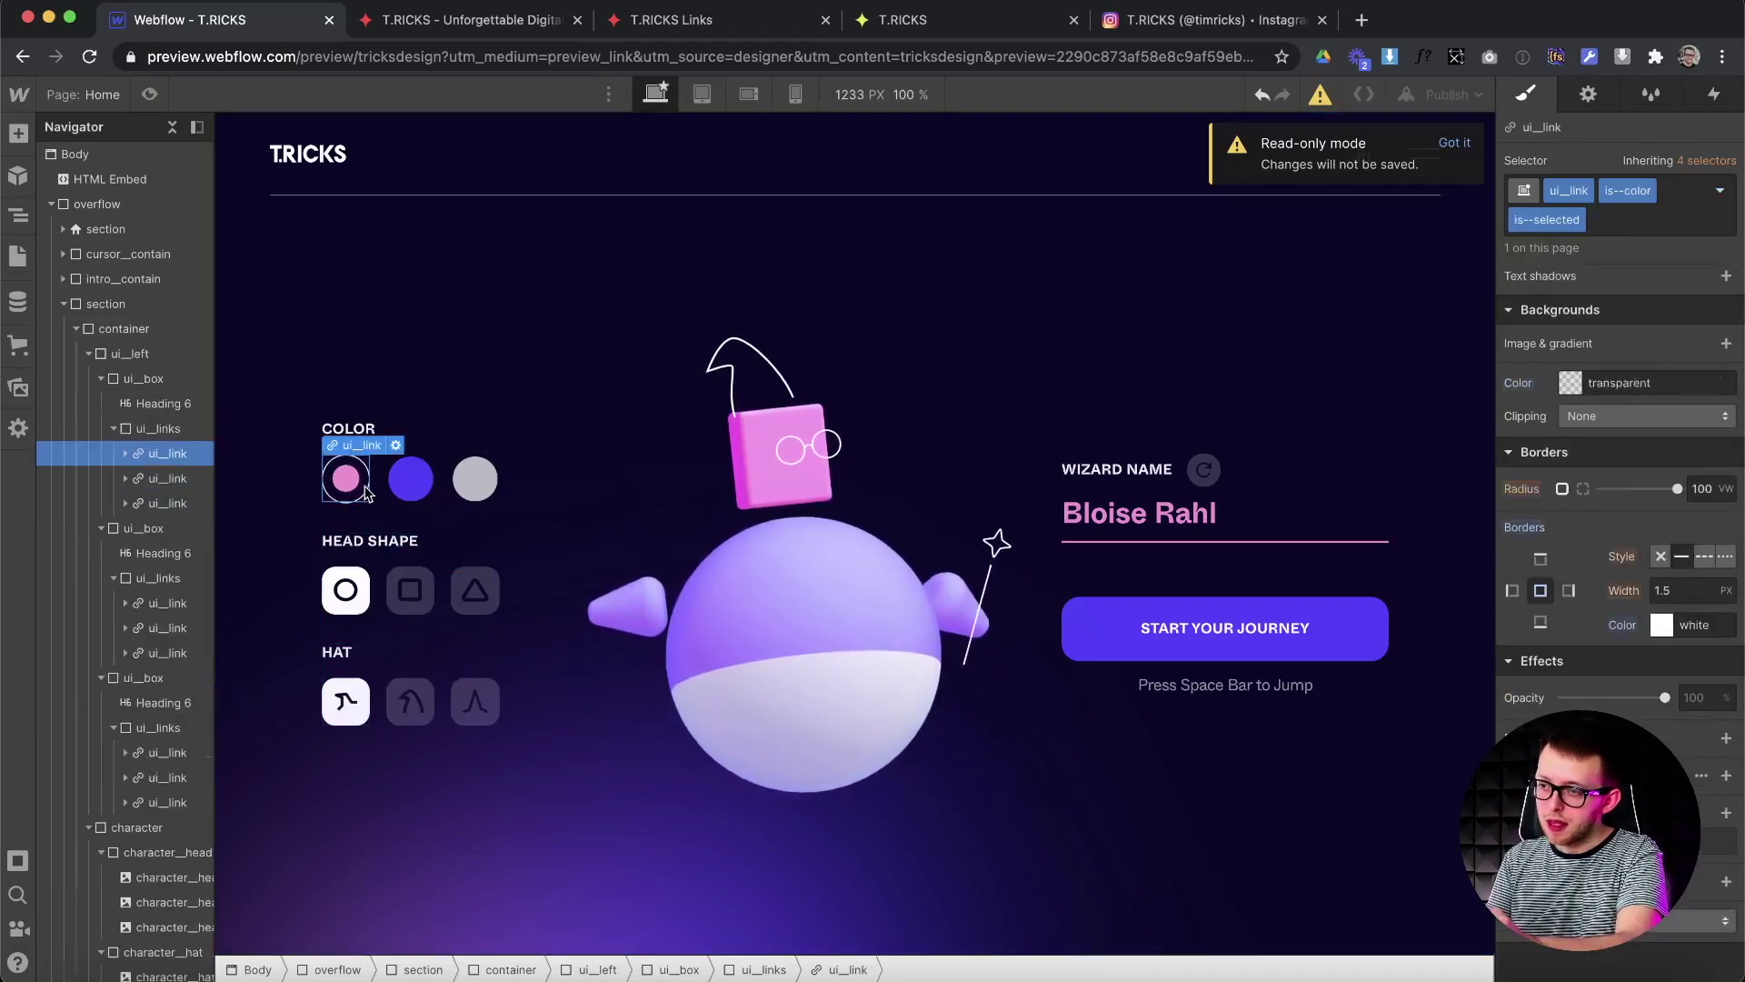
pyautogui.click(1601, 223)
pyautogui.press('BackSpace')
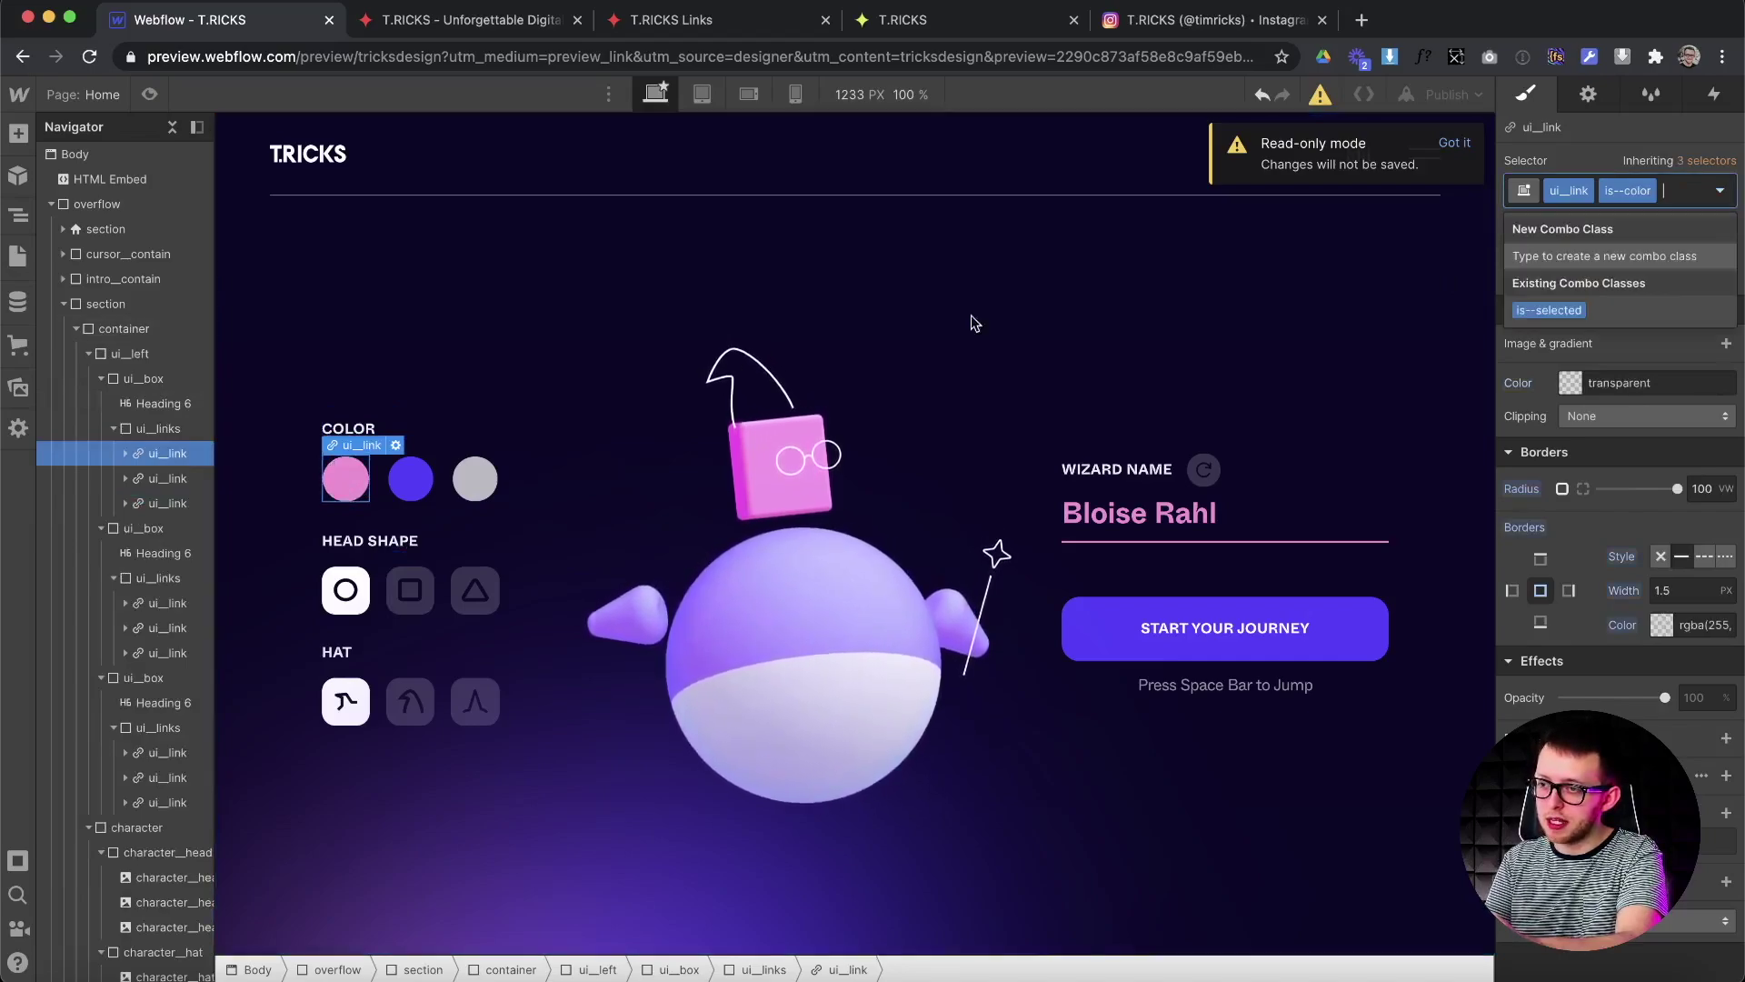
pyautogui.click(409, 479)
# Mark the purple colour option as selected, then preview the page at full width.
pyautogui.click(416, 484)
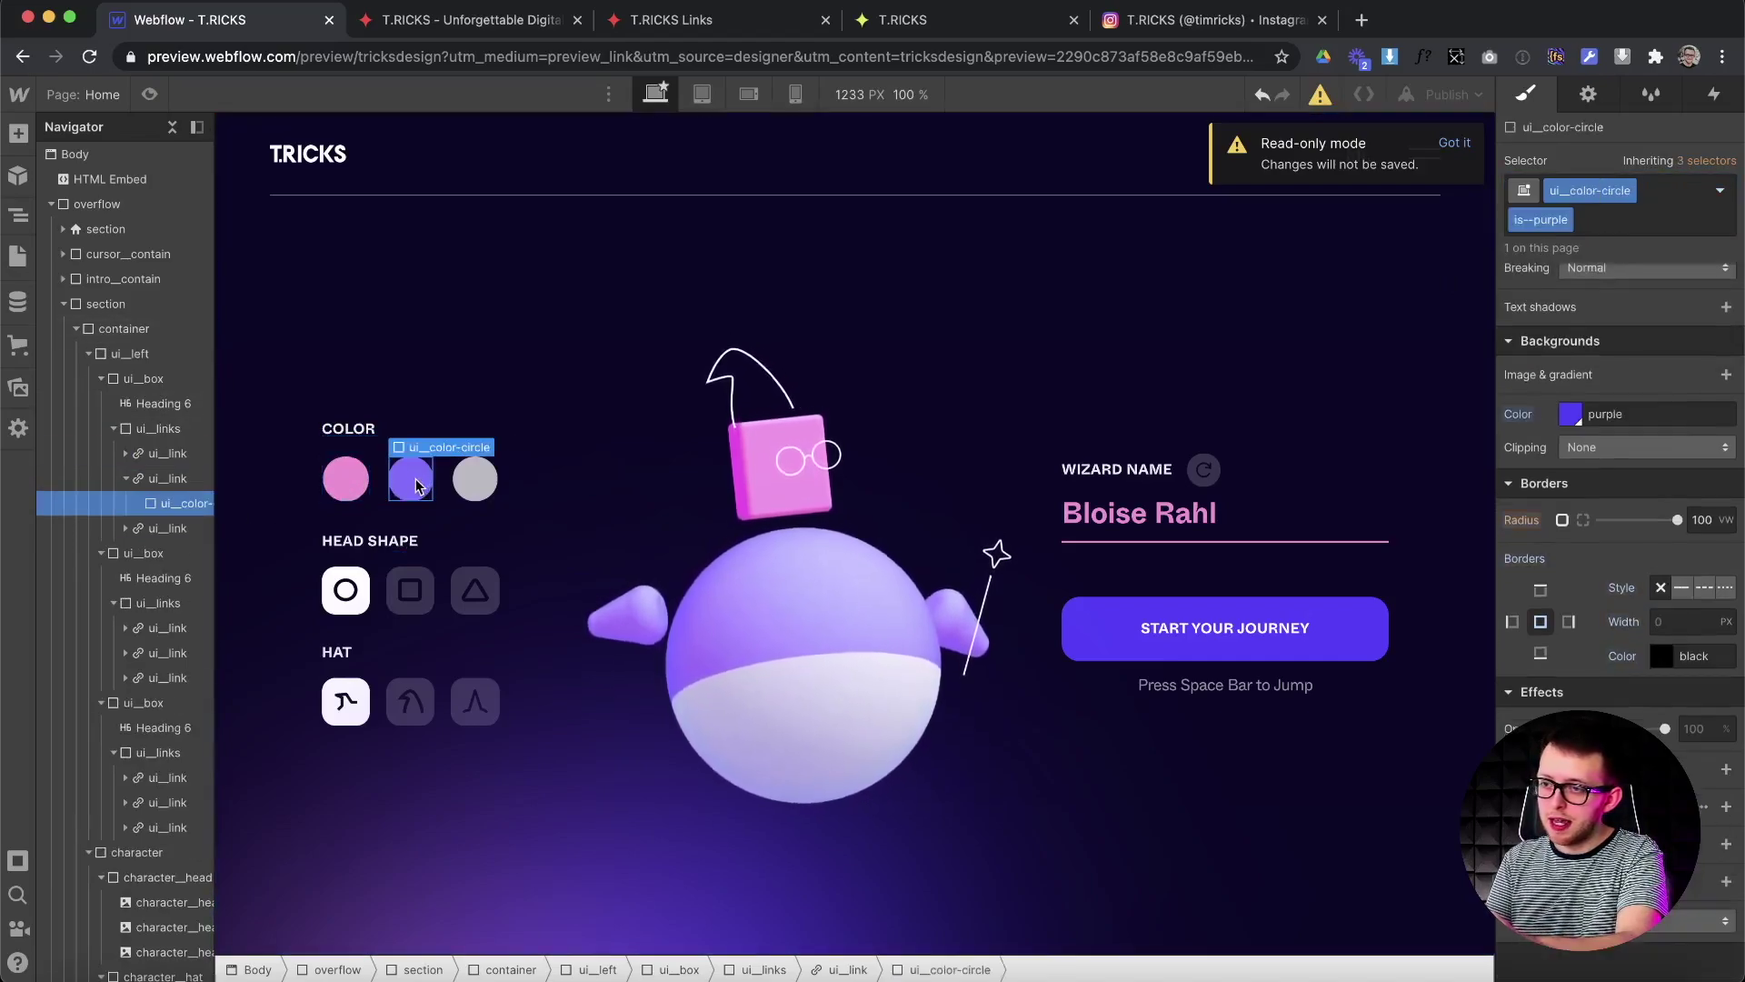
pyautogui.click(417, 484)
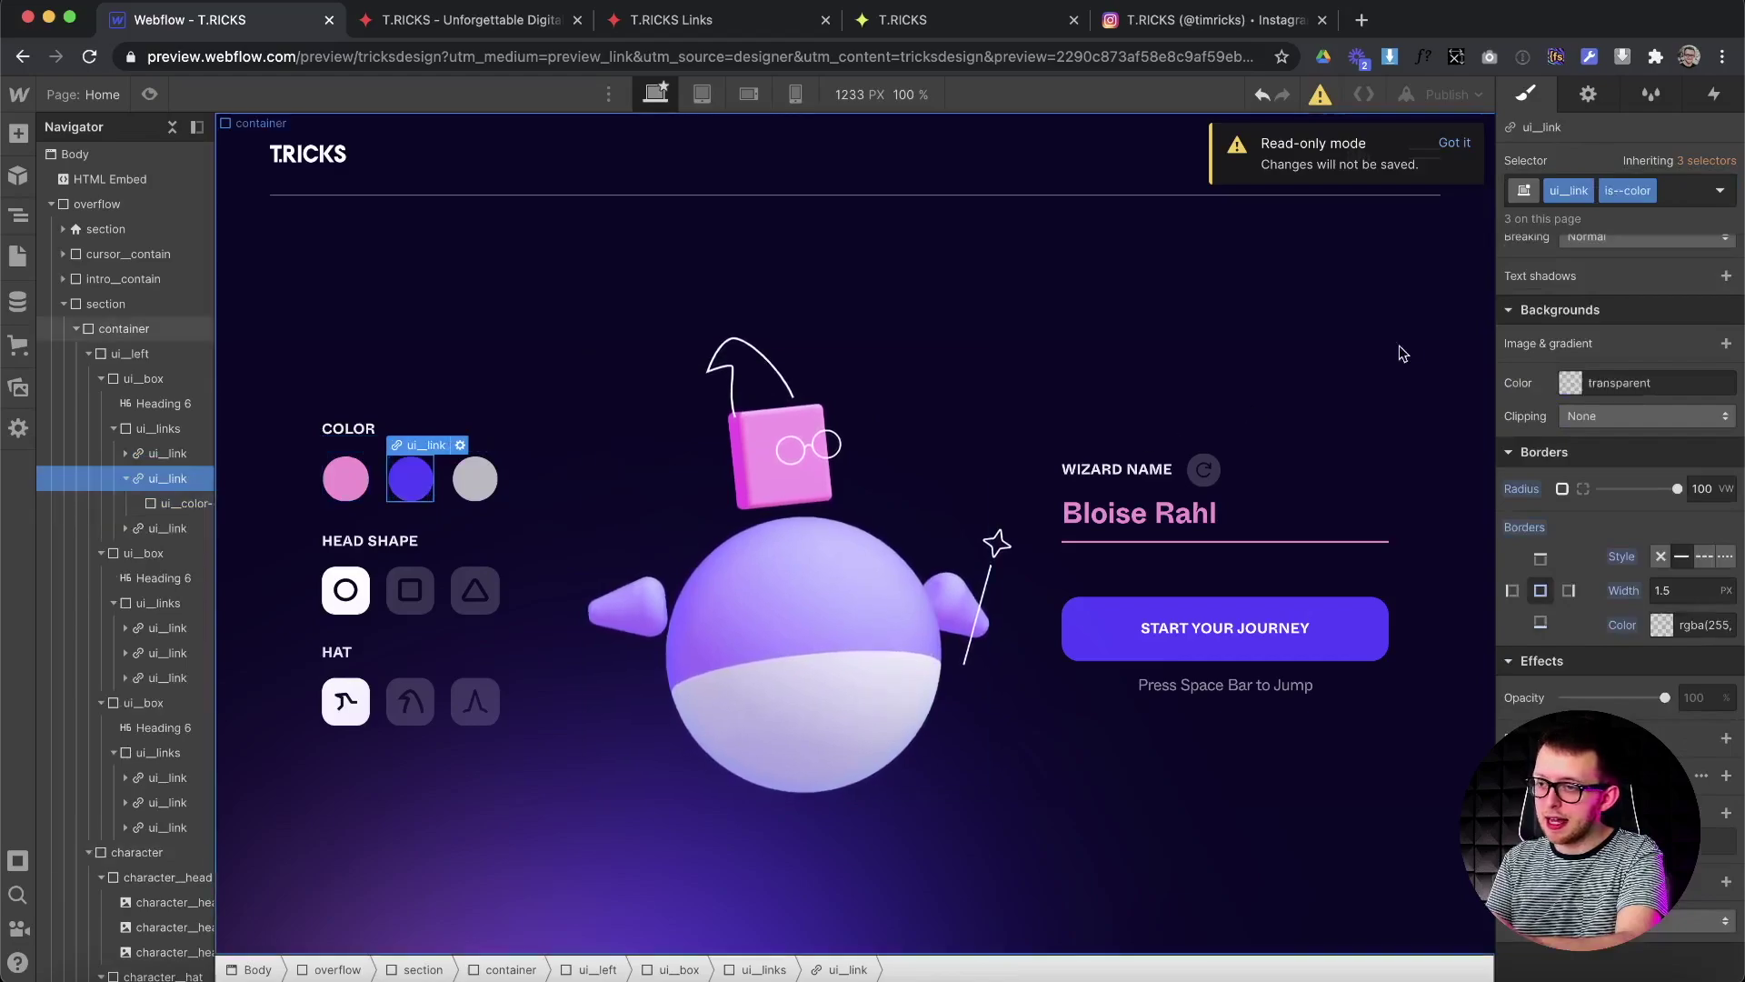
pyautogui.click(1677, 191)
pyautogui.click(1549, 310)
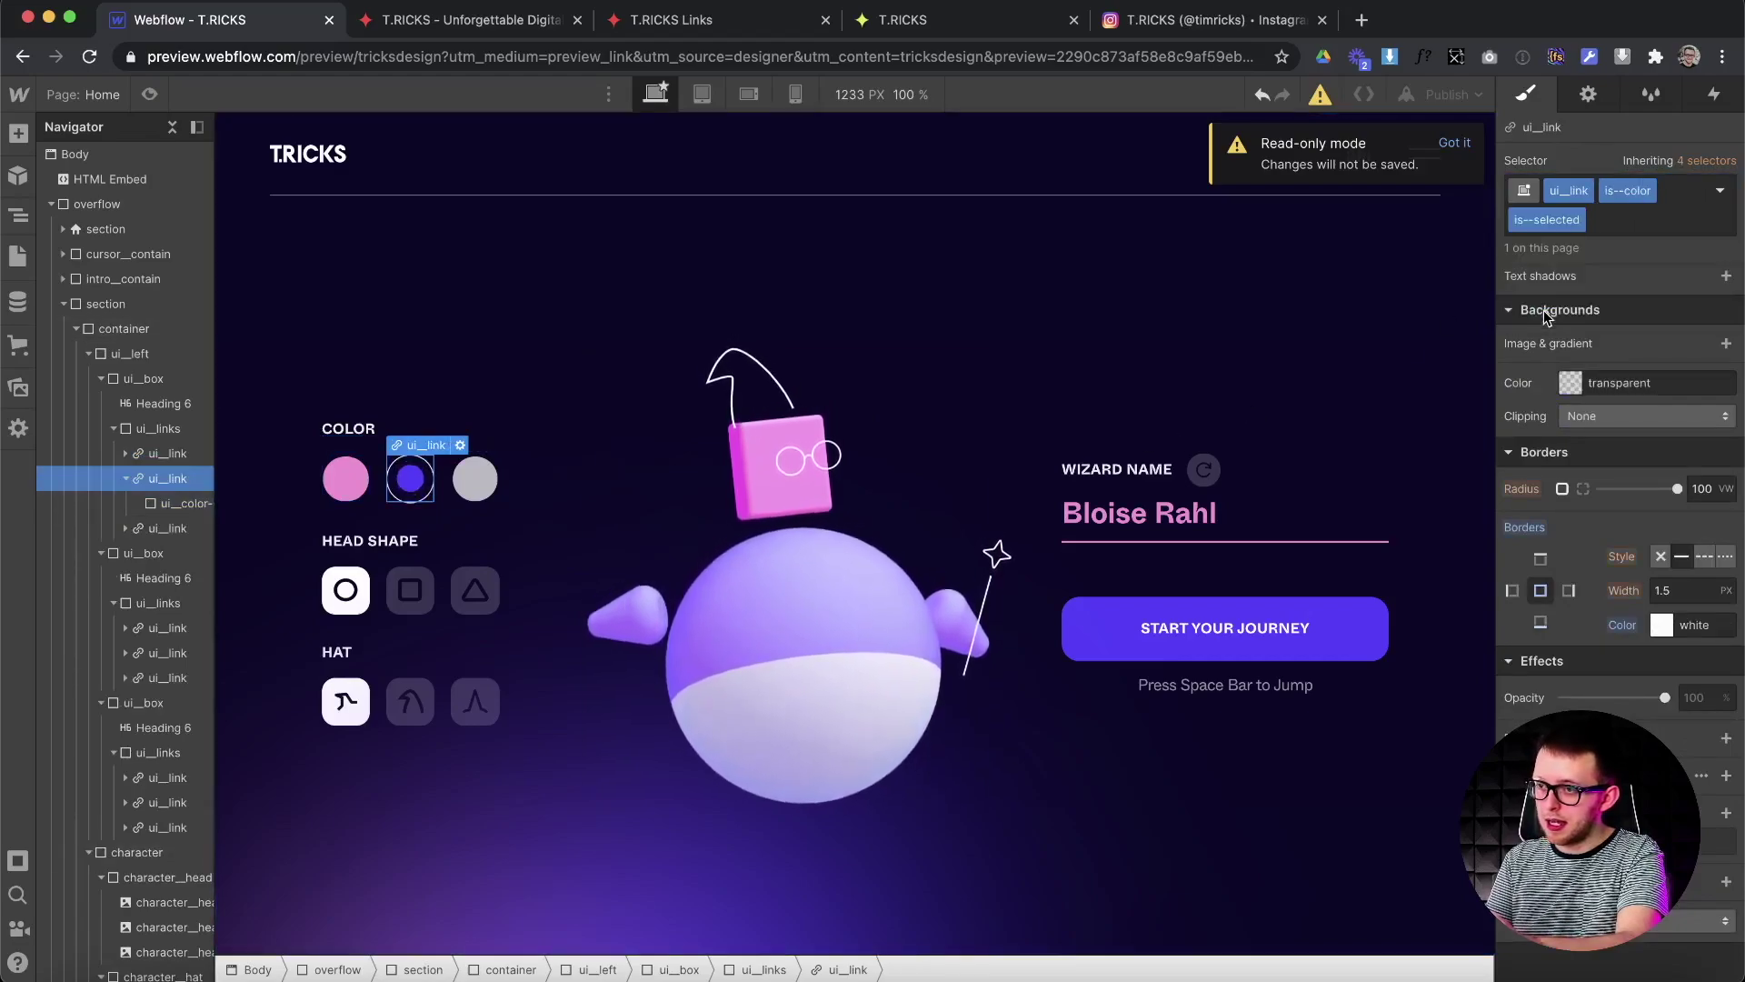
pyautogui.click(1618, 841)
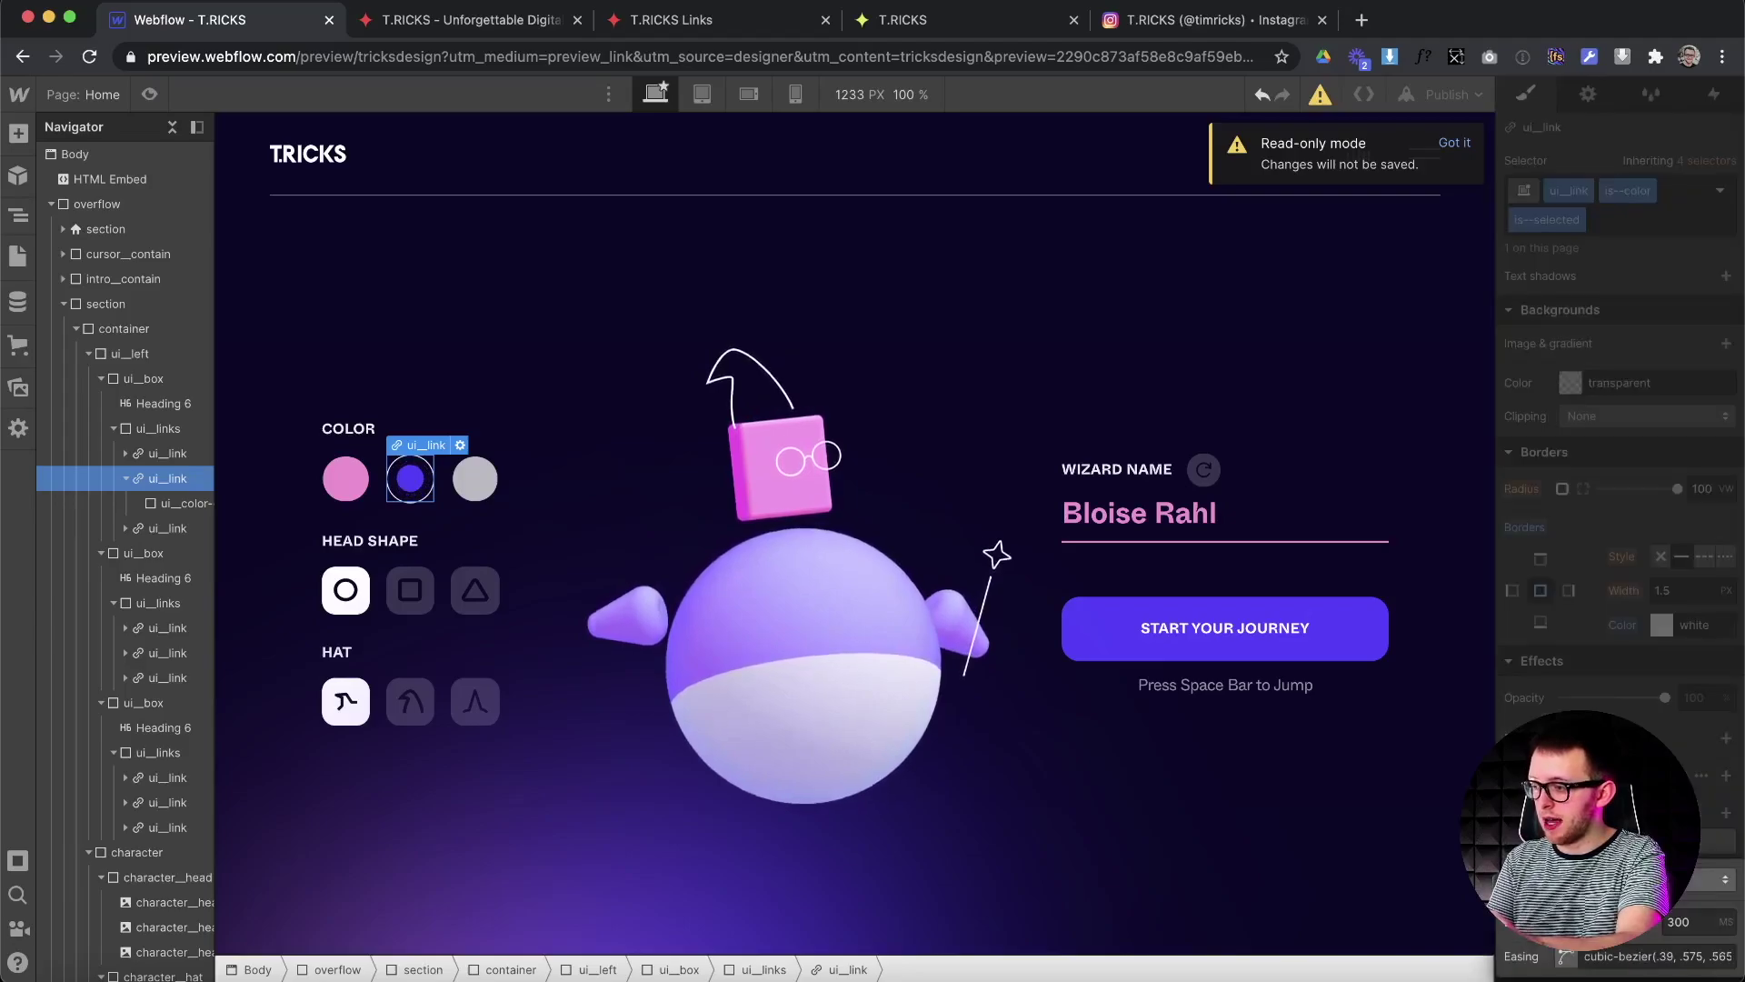
pyautogui.press('Escape')
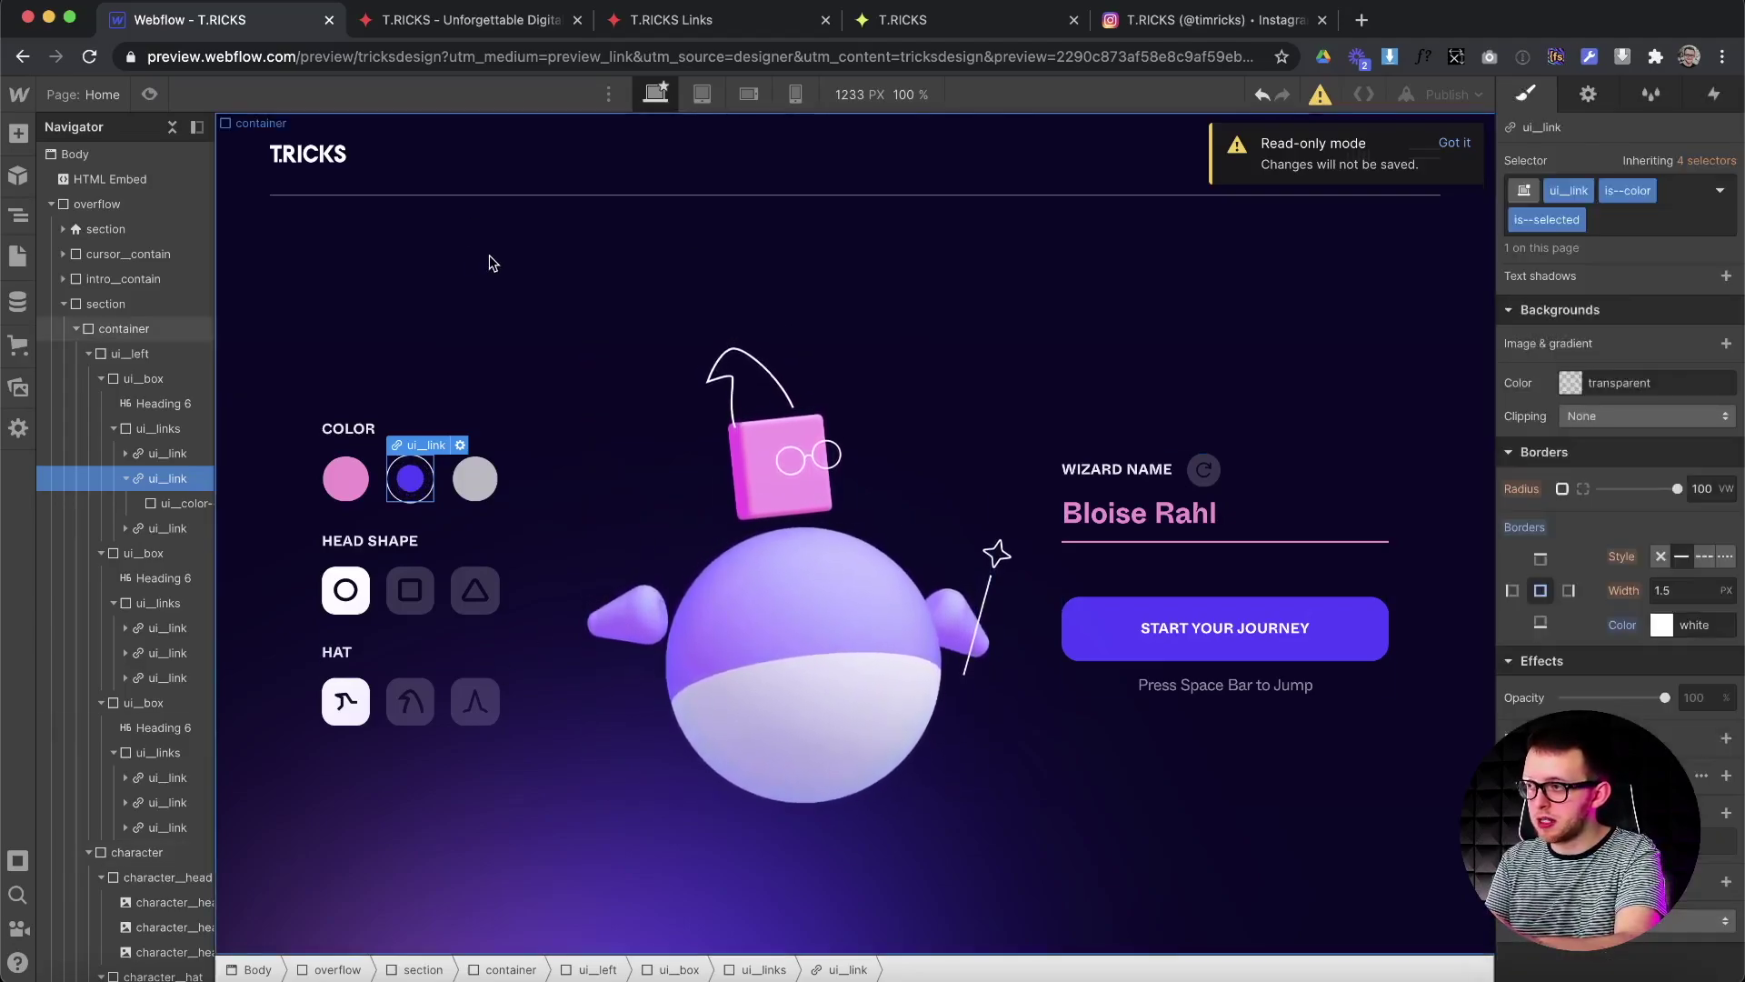
pyautogui.click(124, 328)
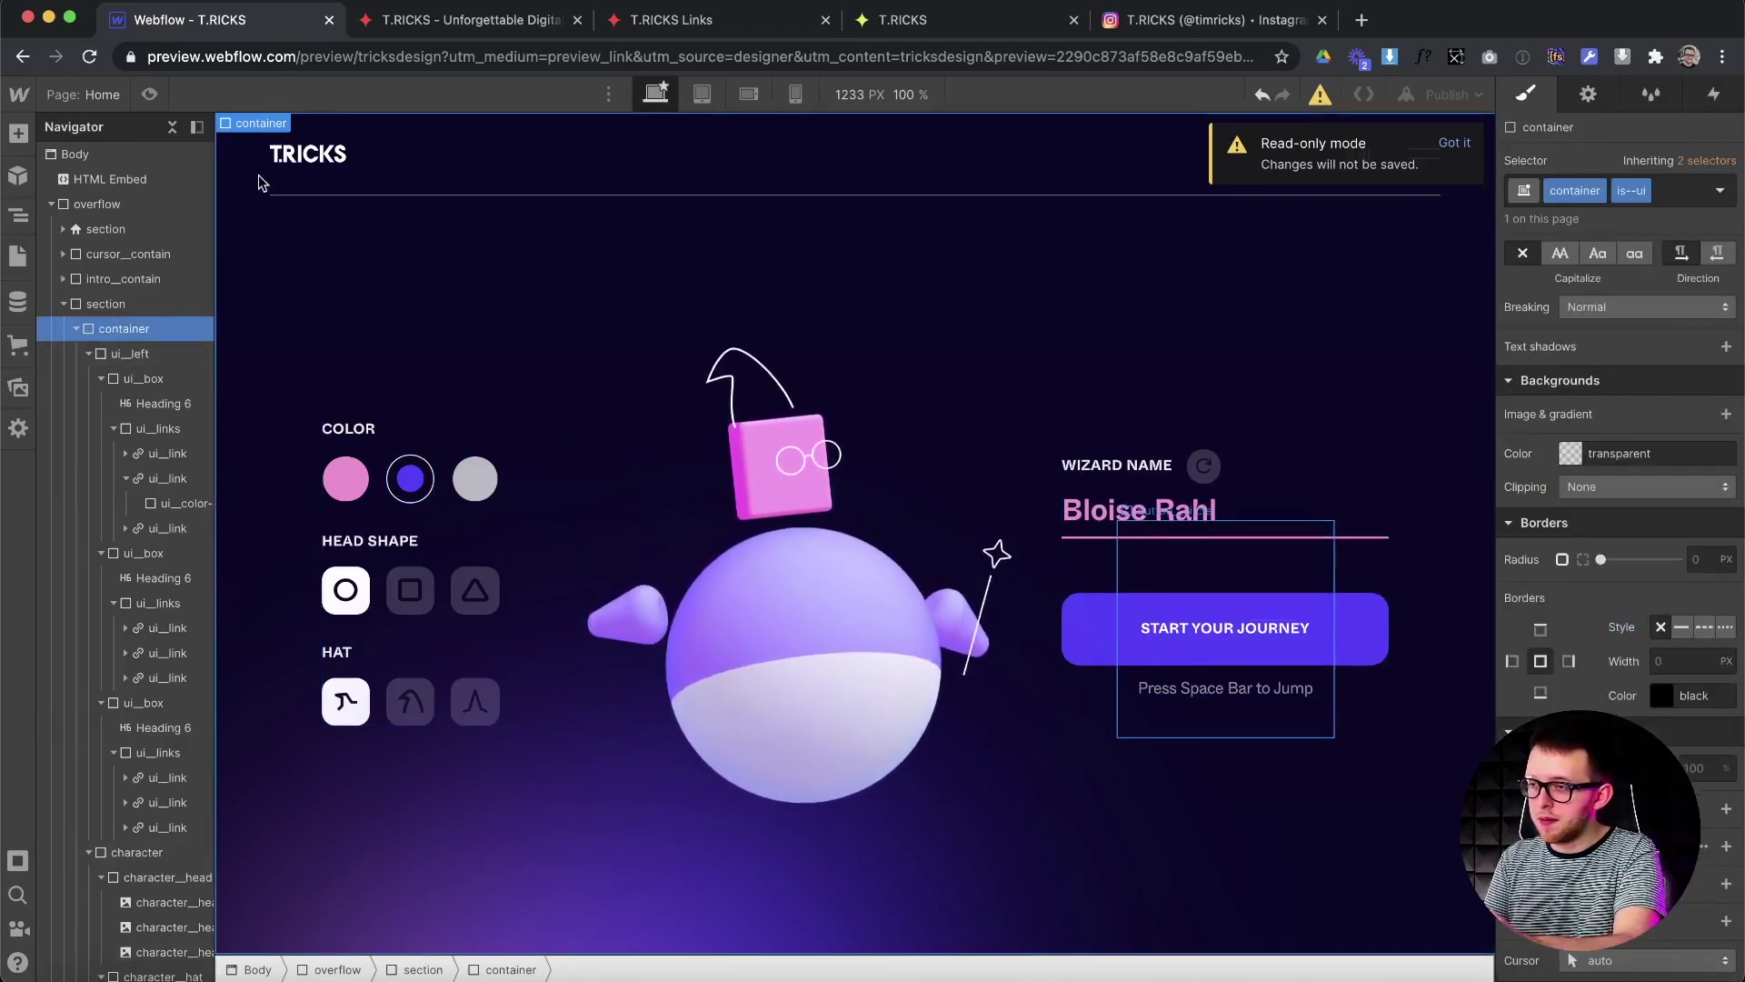
pyautogui.press('super+shift+p')
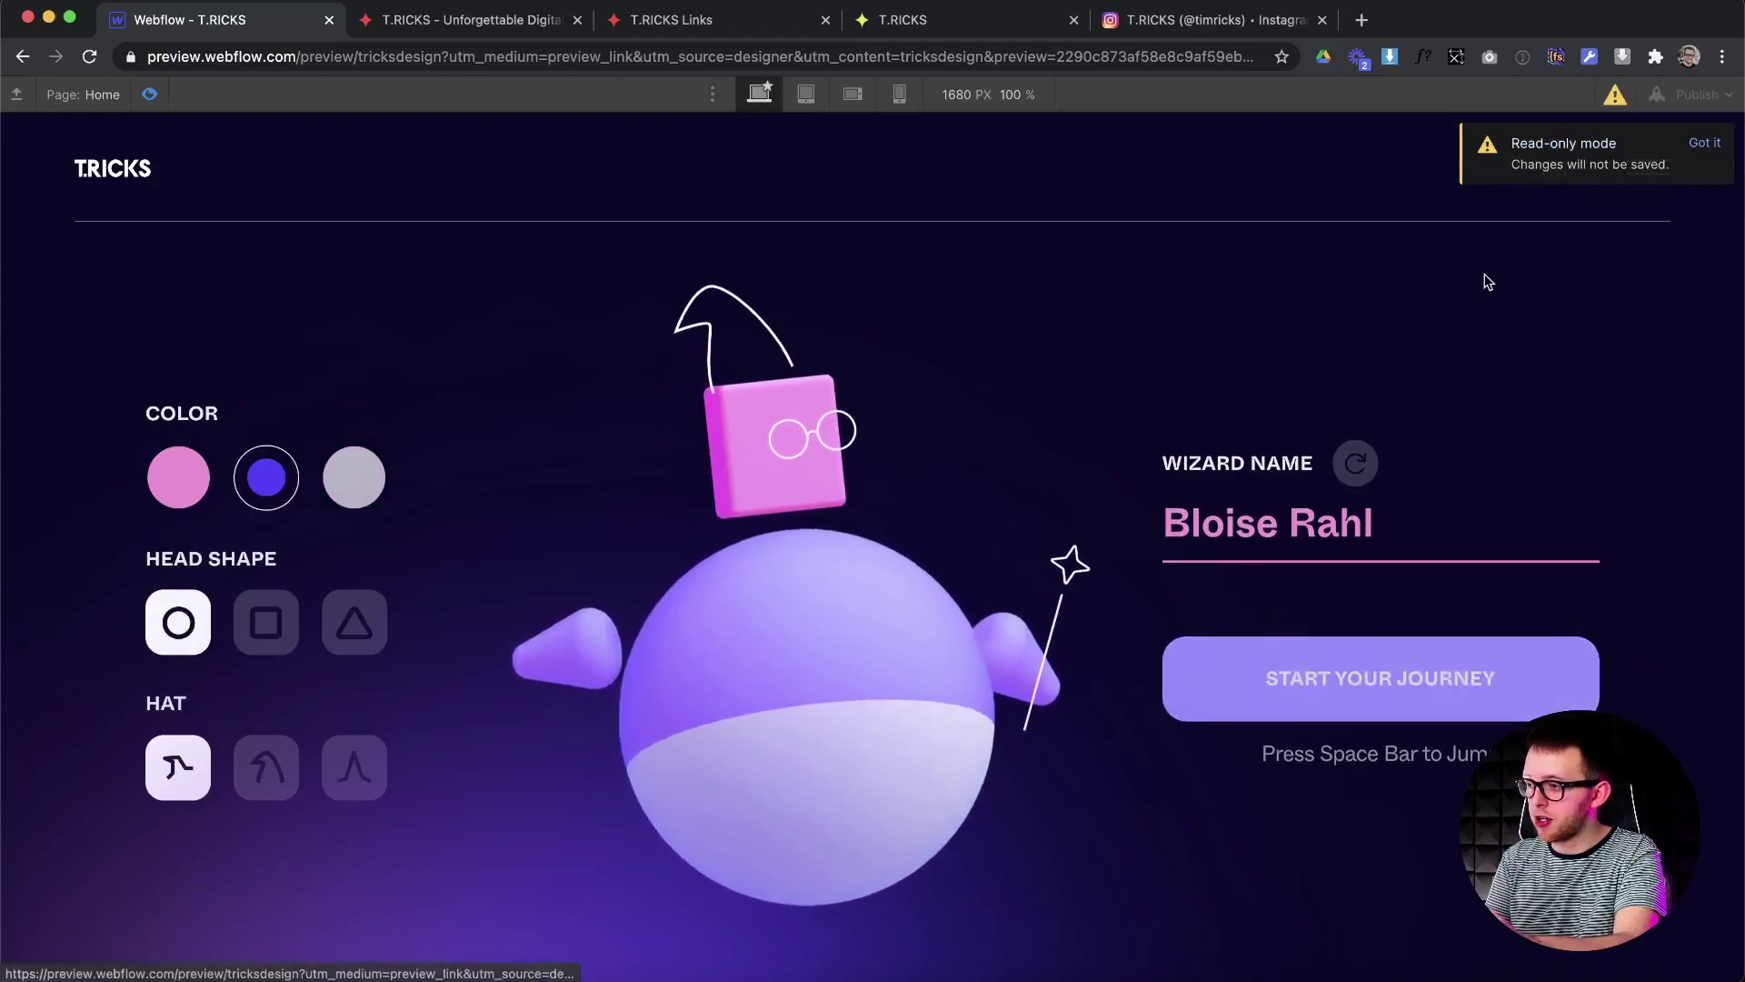
# Exit preview and set the character-builder intro section's Display to none.
pyautogui.click(149, 93)
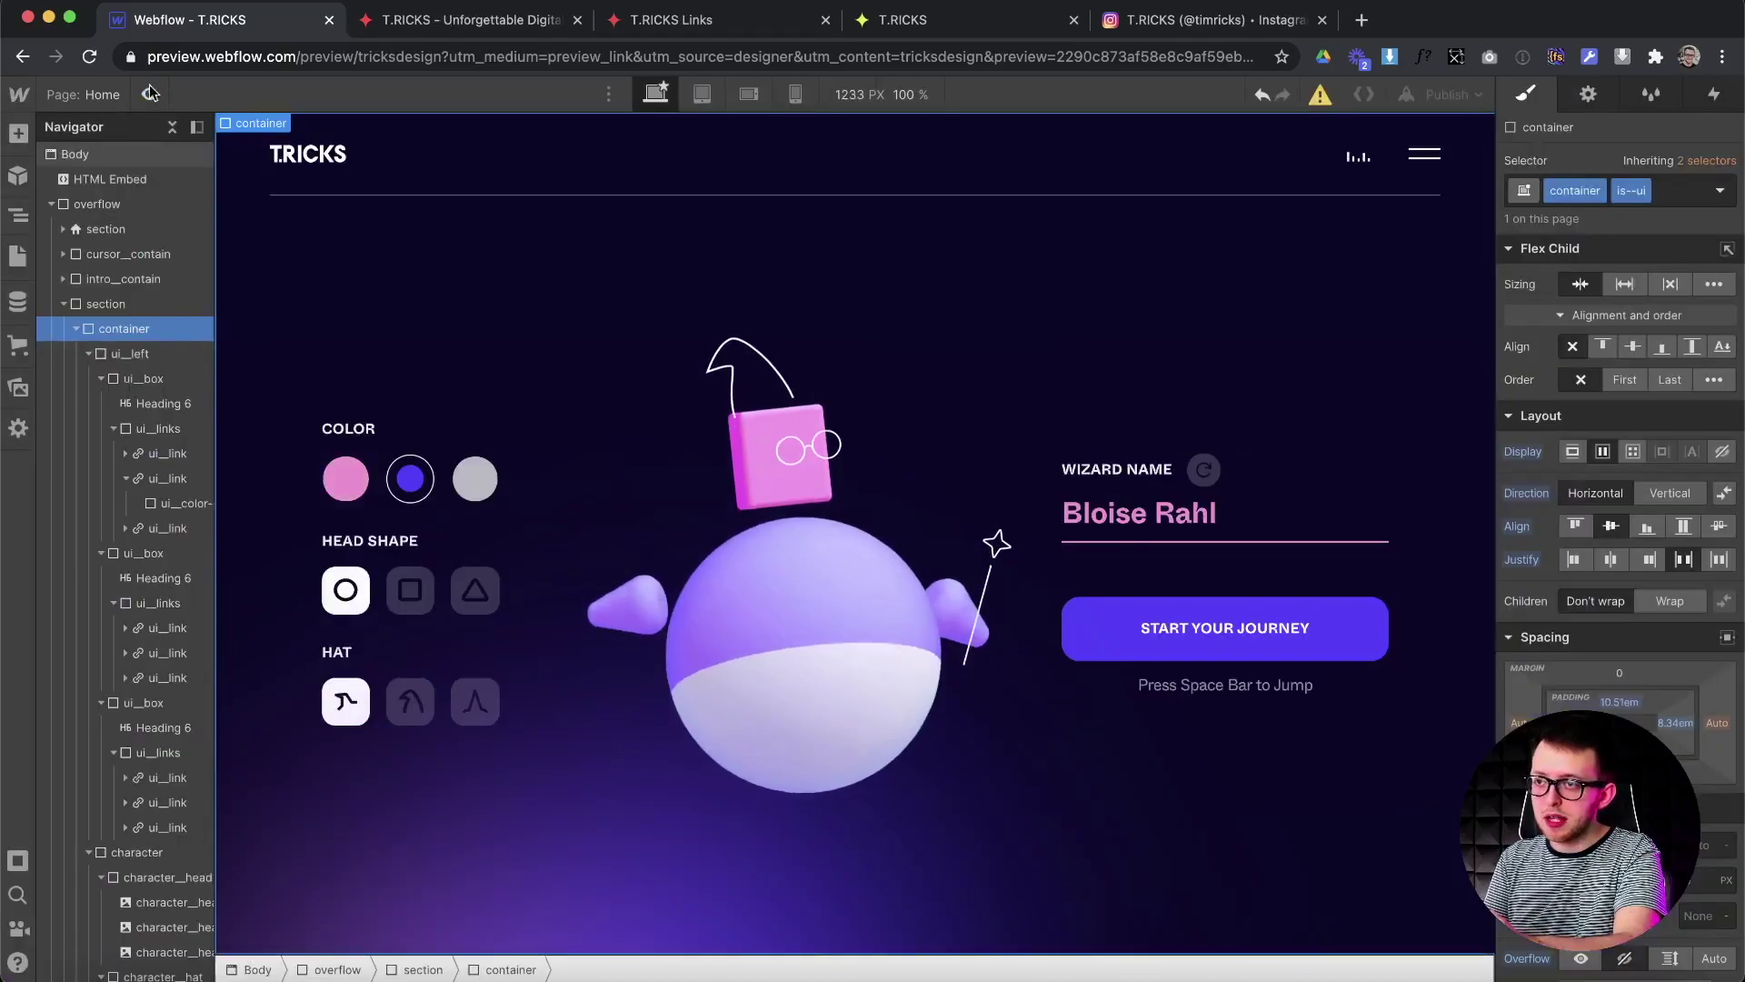
pyautogui.click(102, 305)
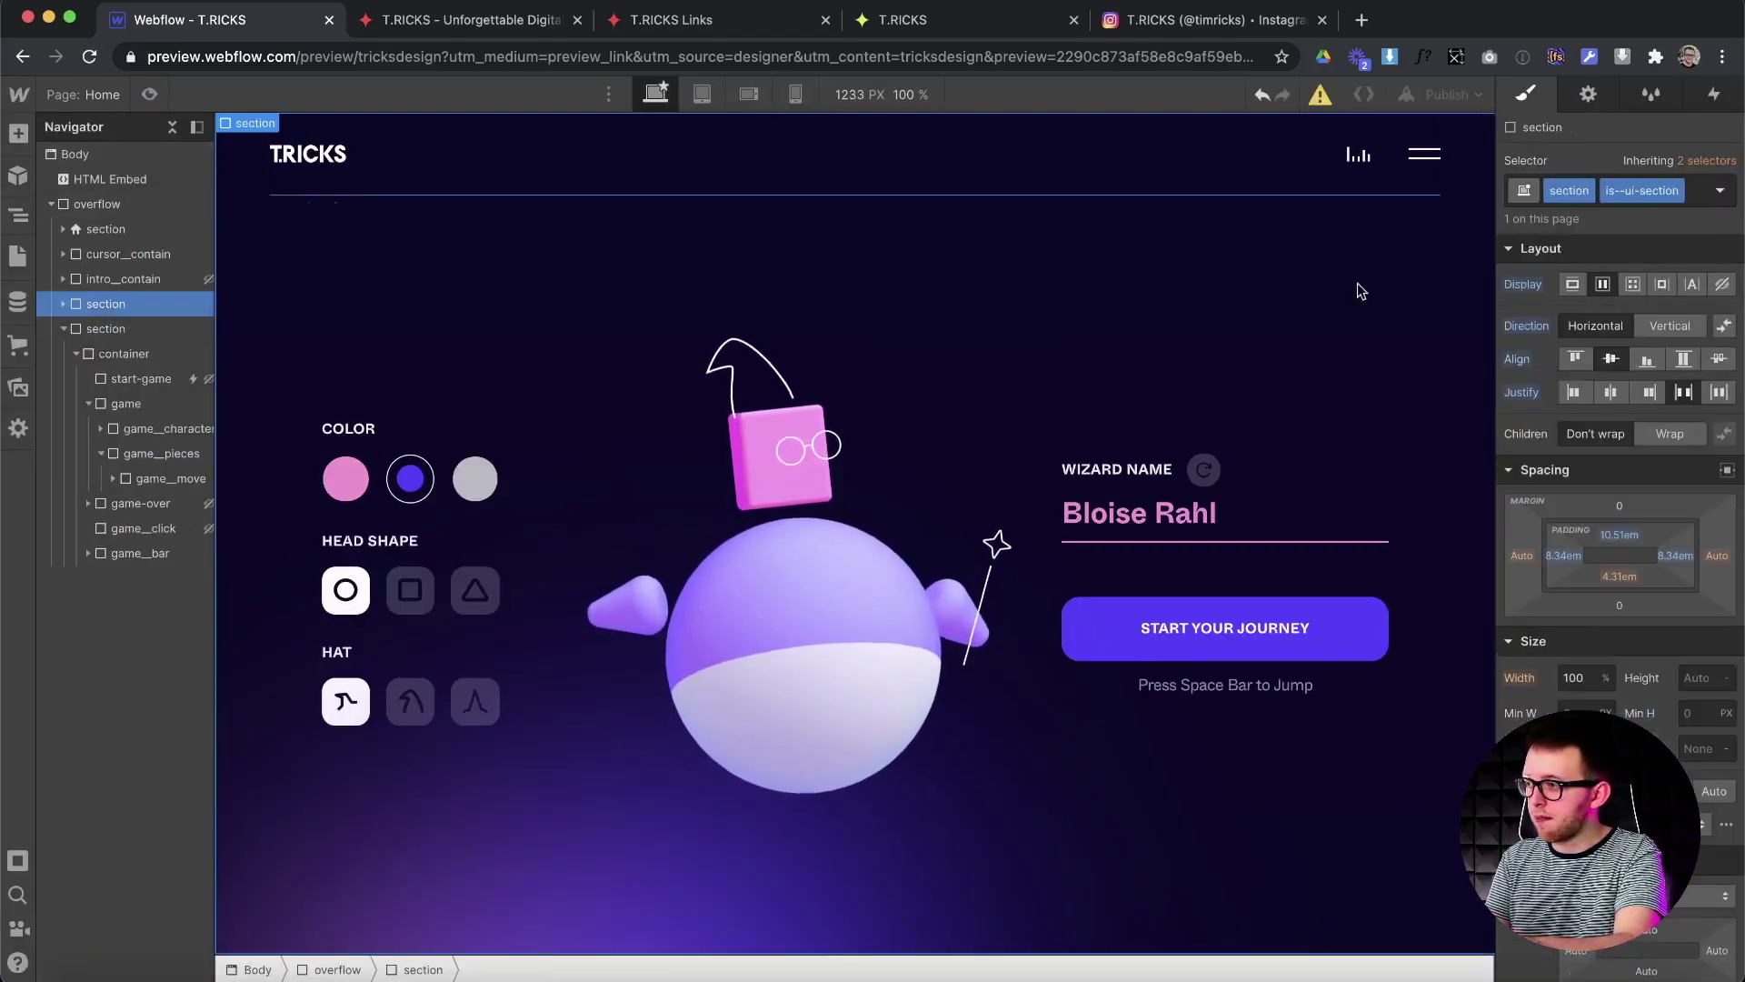
pyautogui.click(1723, 284)
pyautogui.click(152, 330)
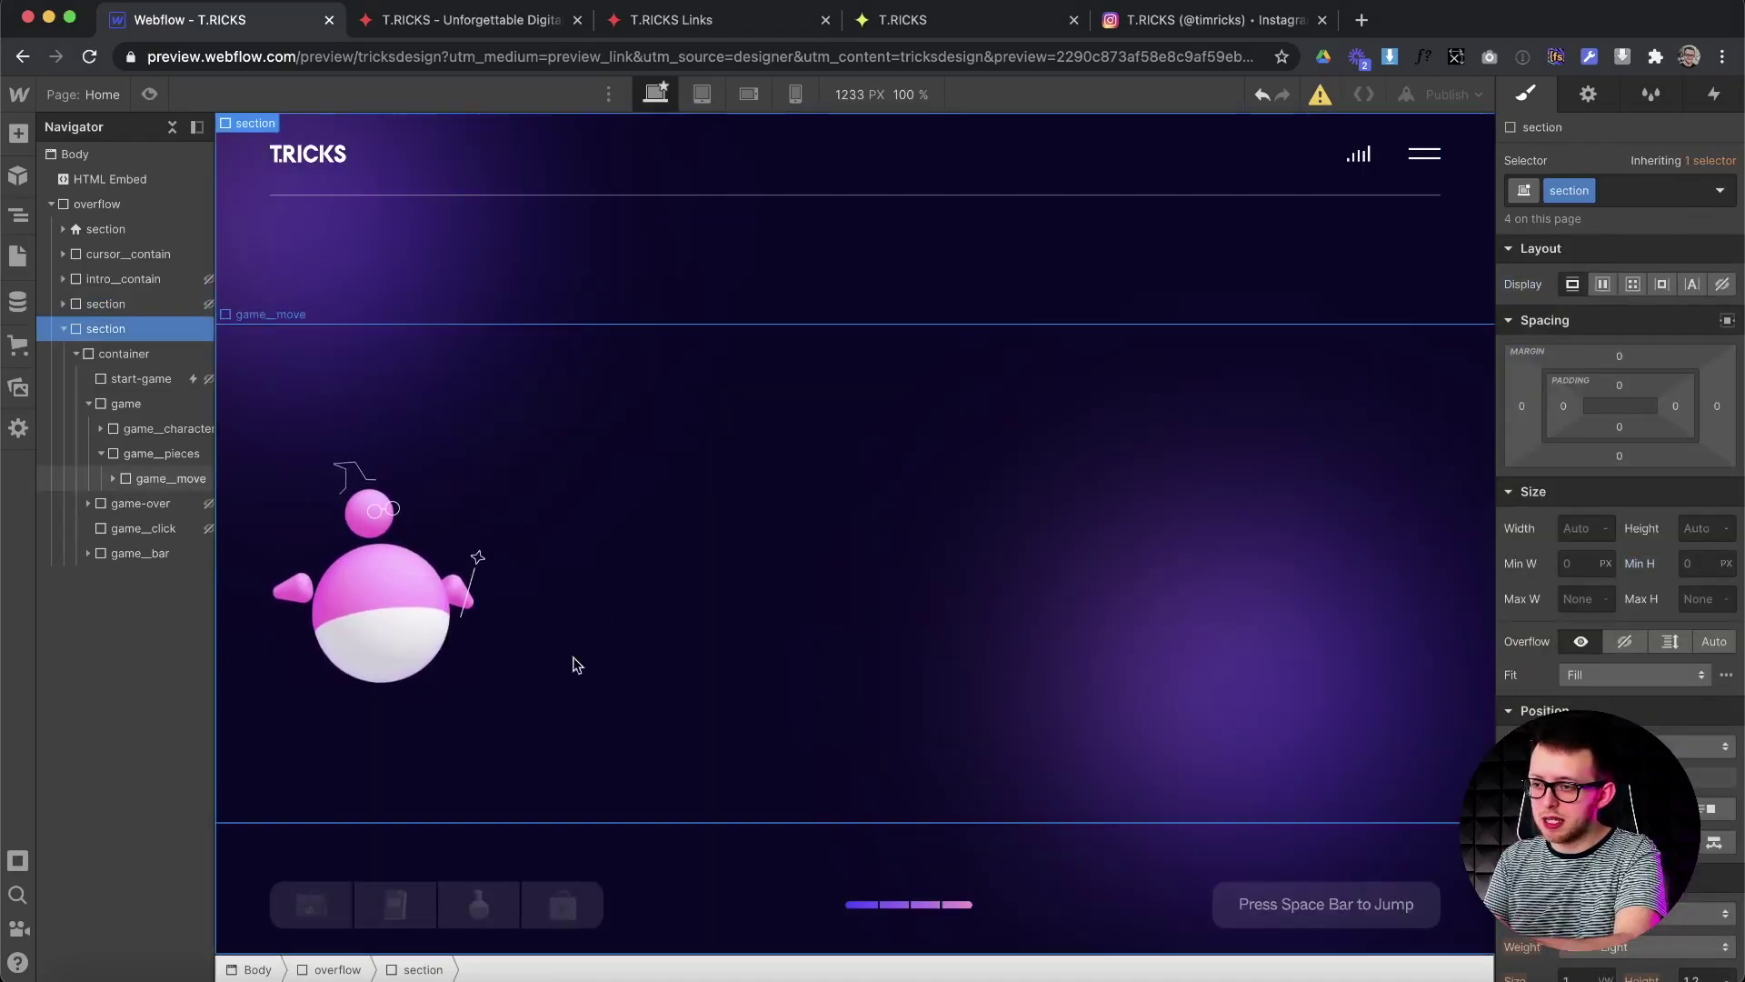
pyautogui.click(510, 895)
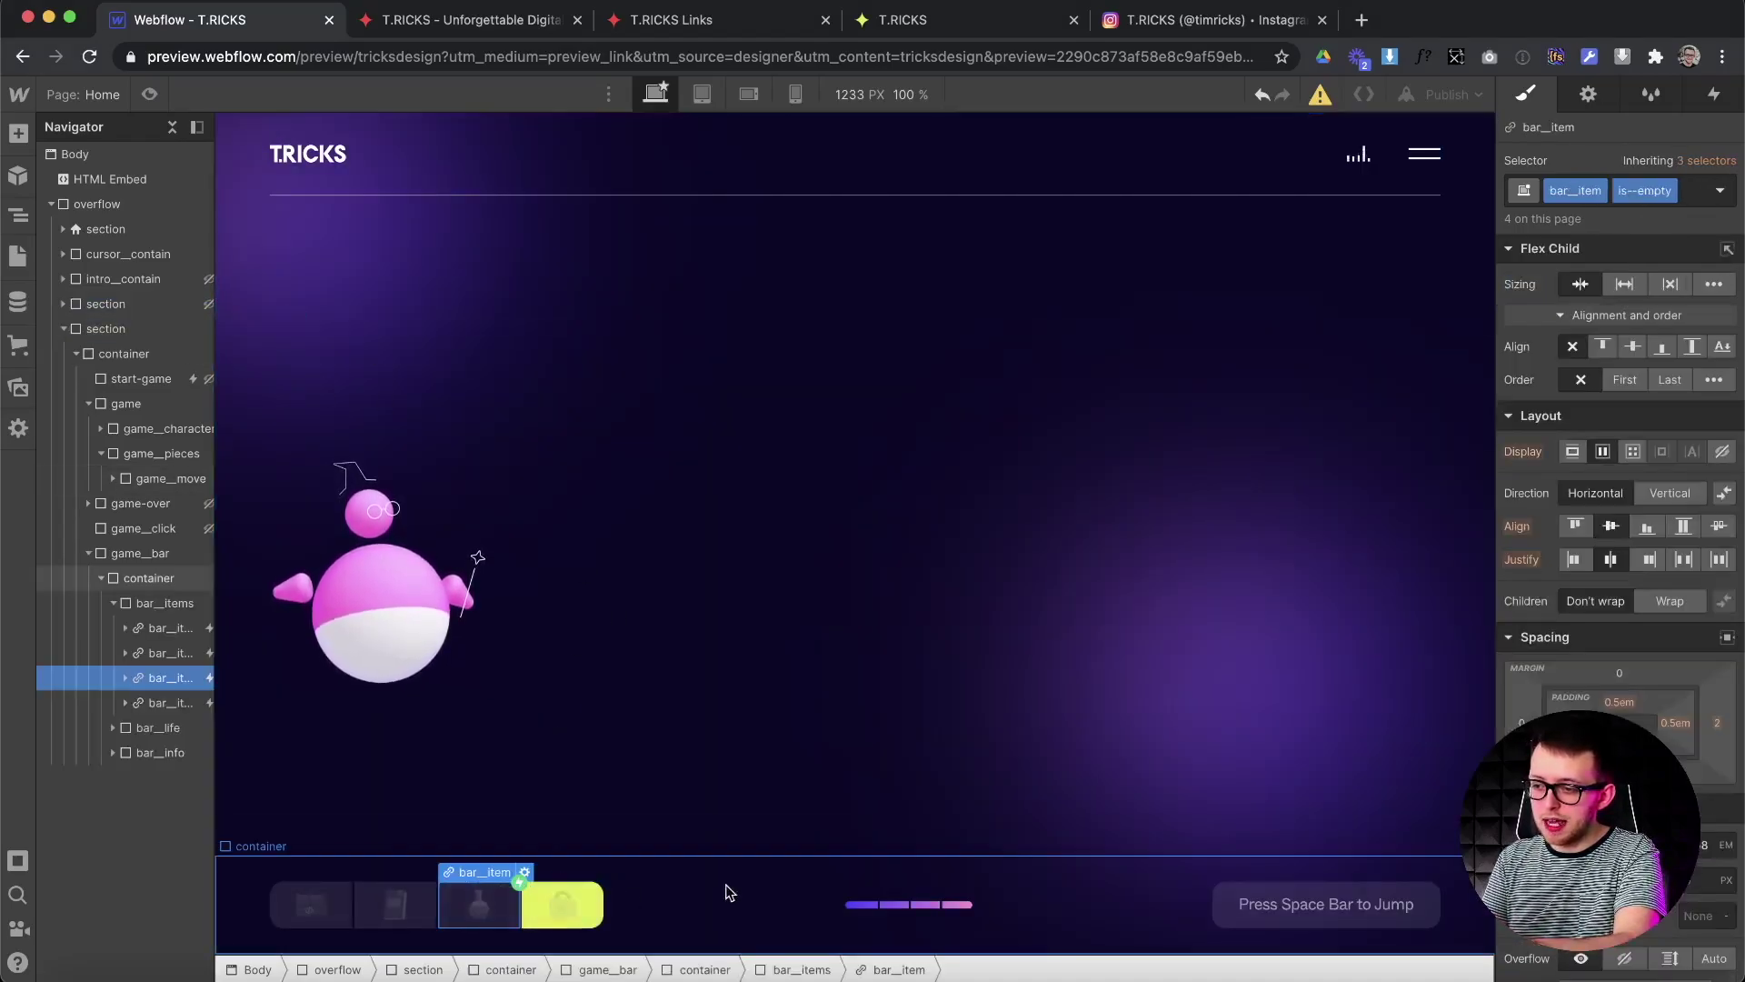
pyautogui.click(323, 911)
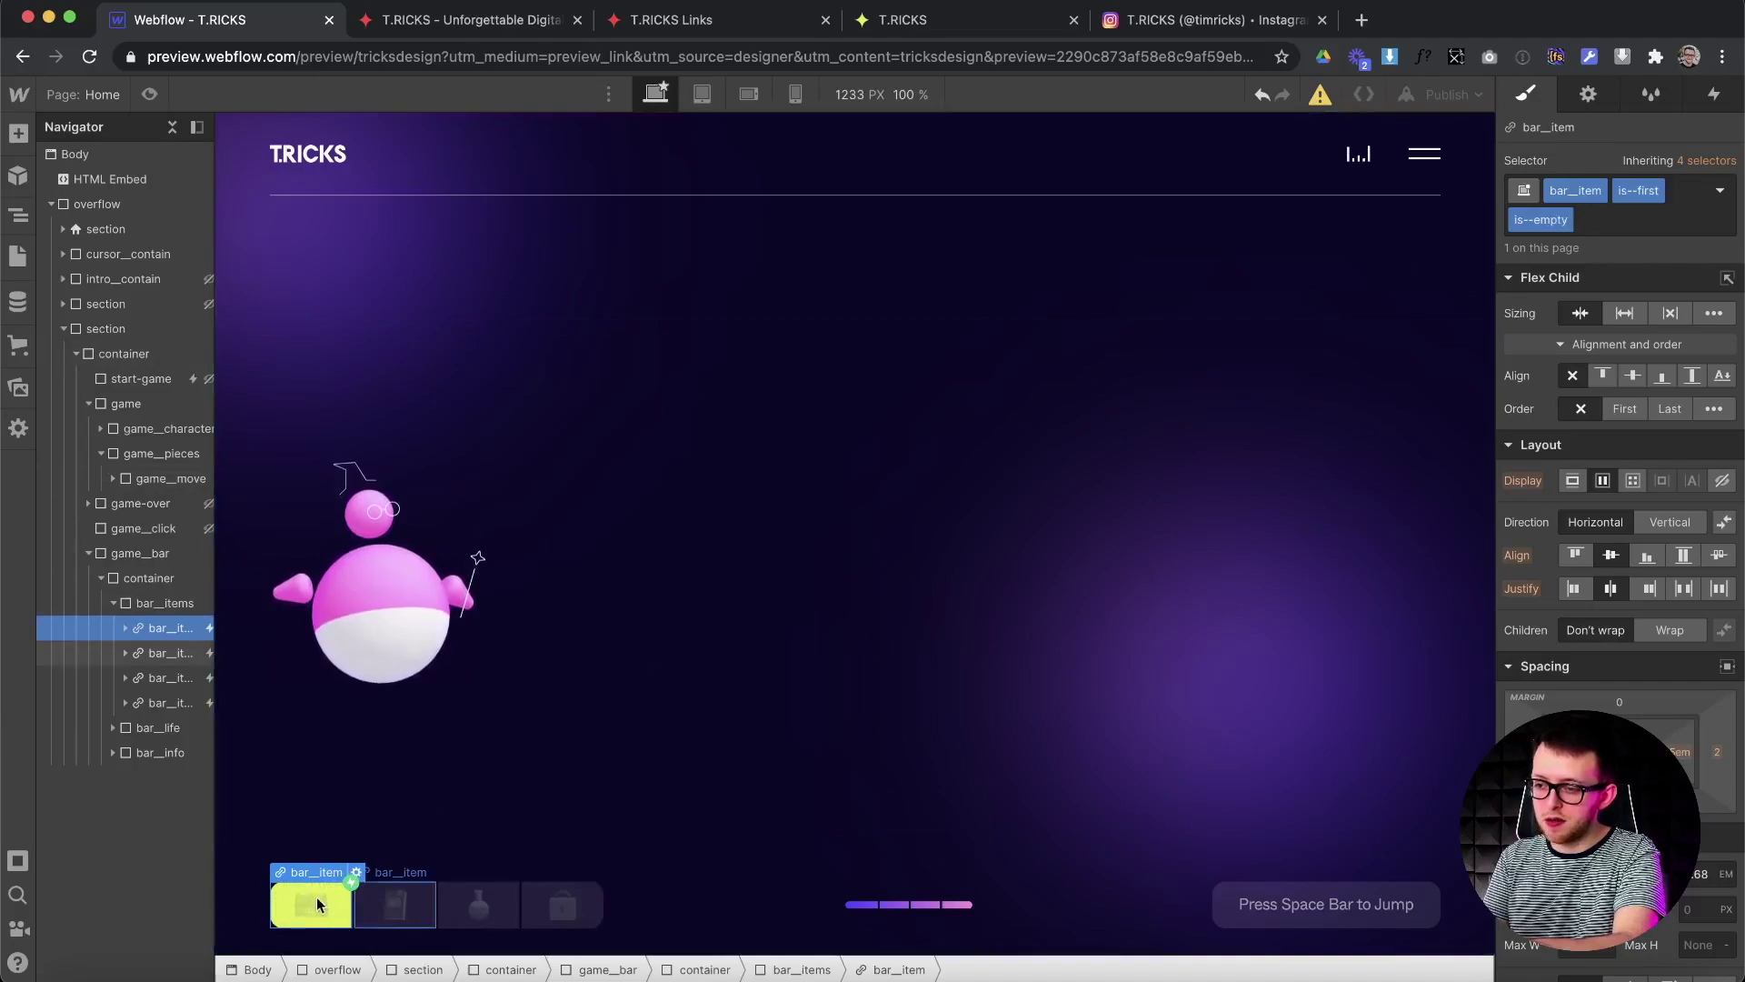
pyautogui.click(1611, 222)
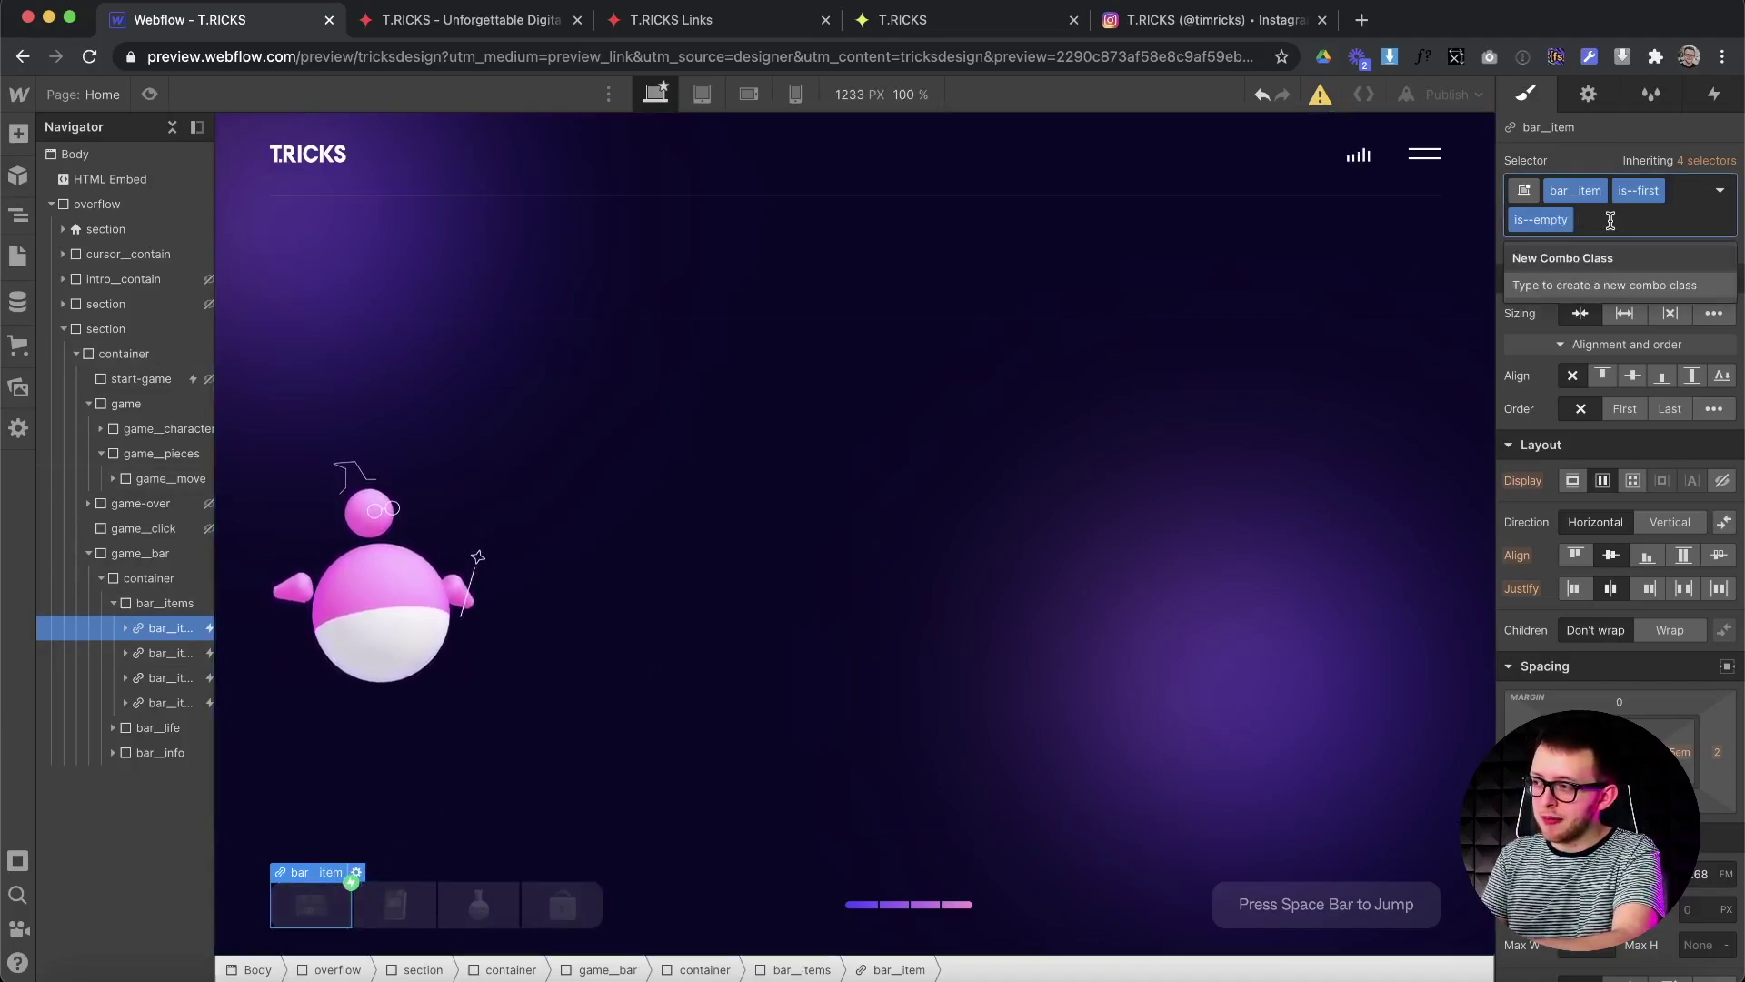
pyautogui.press('BackSpace')
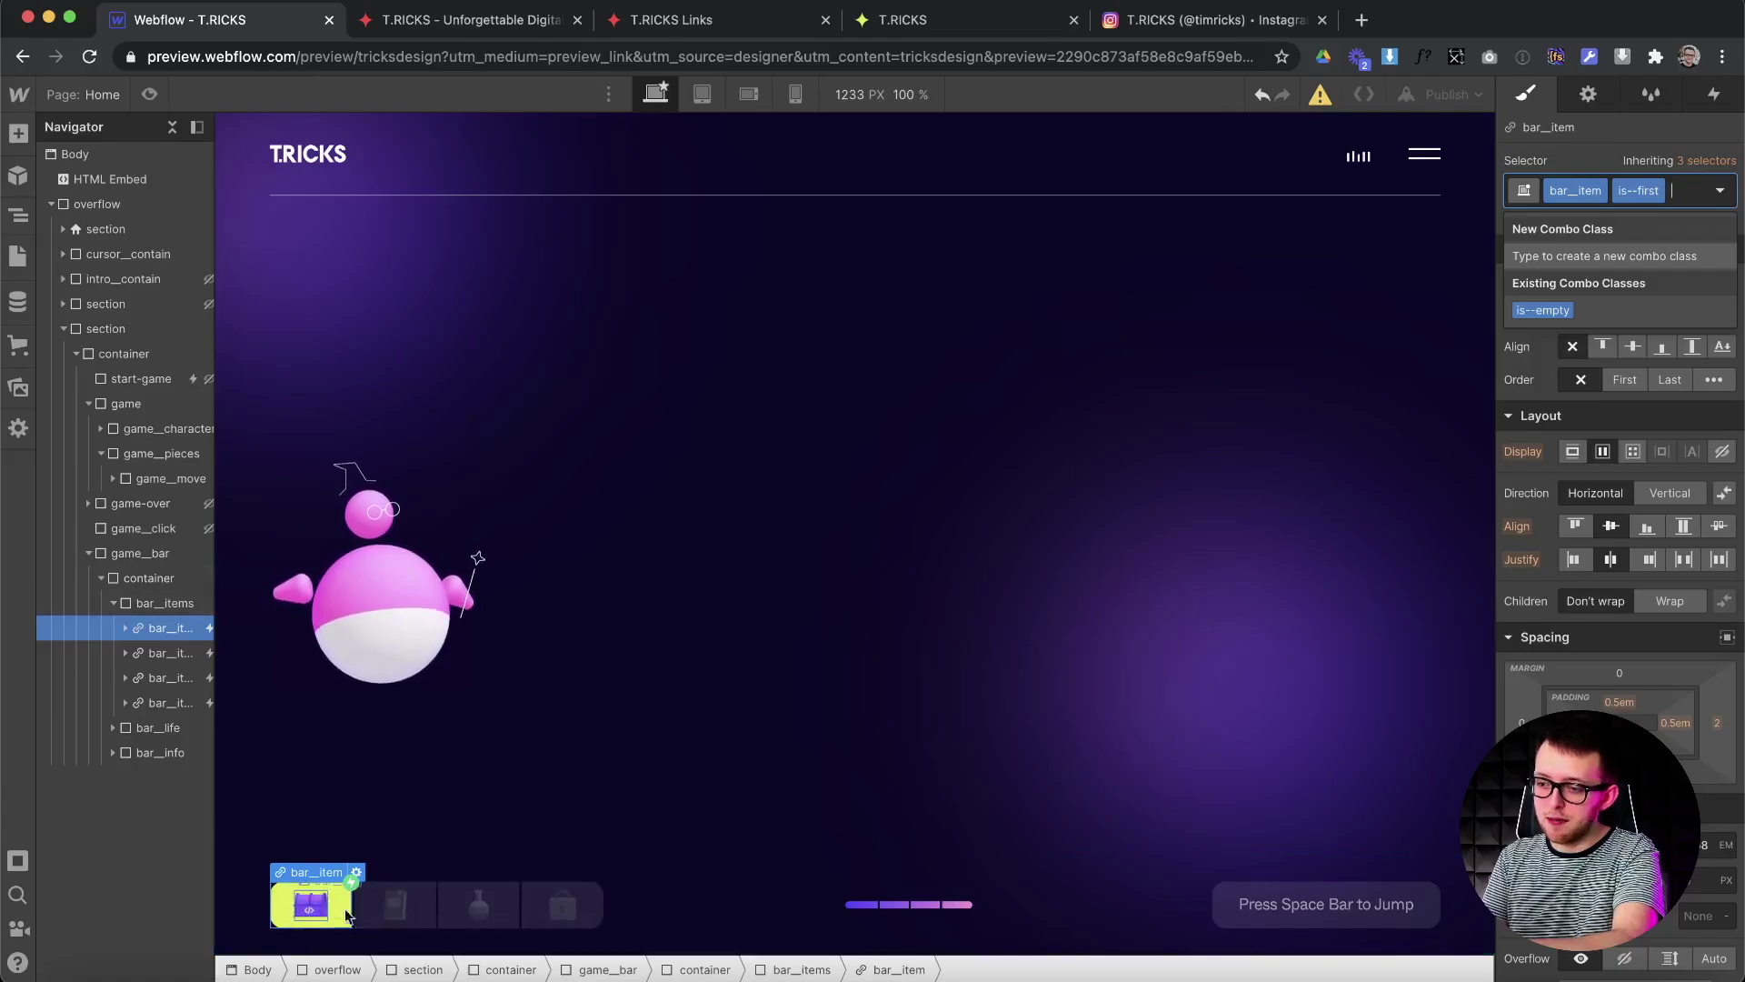
pyautogui.click(1542, 313)
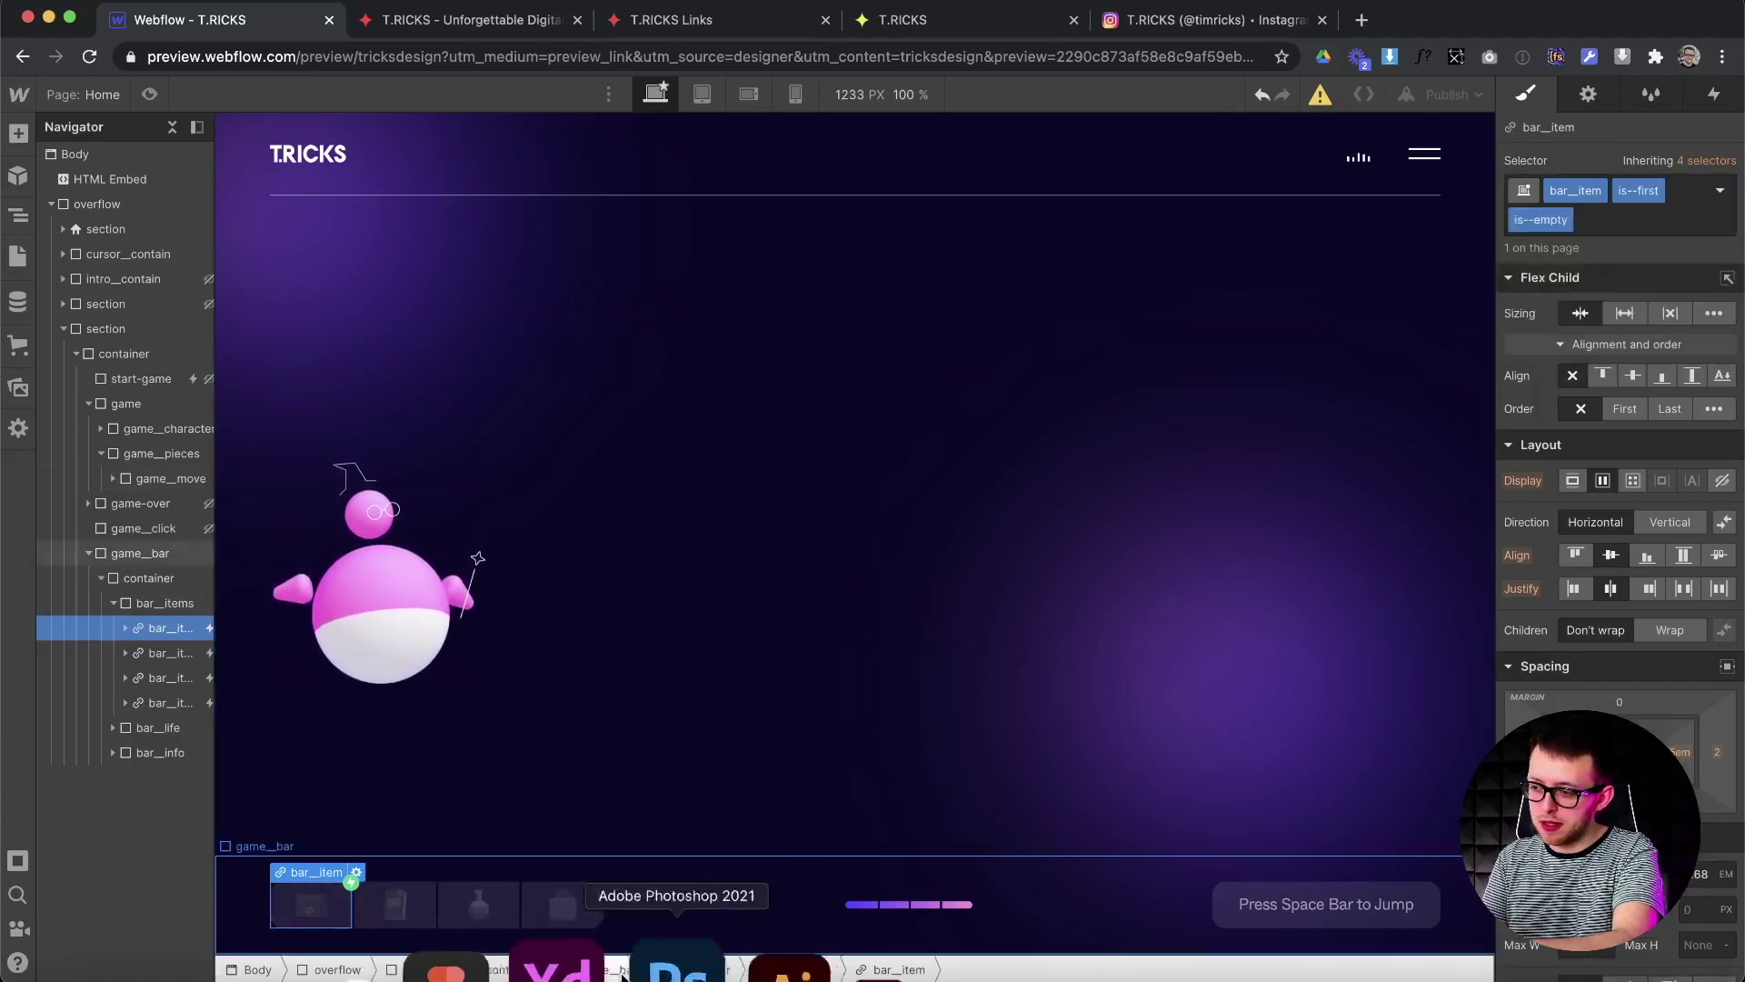
pyautogui.click(896, 909)
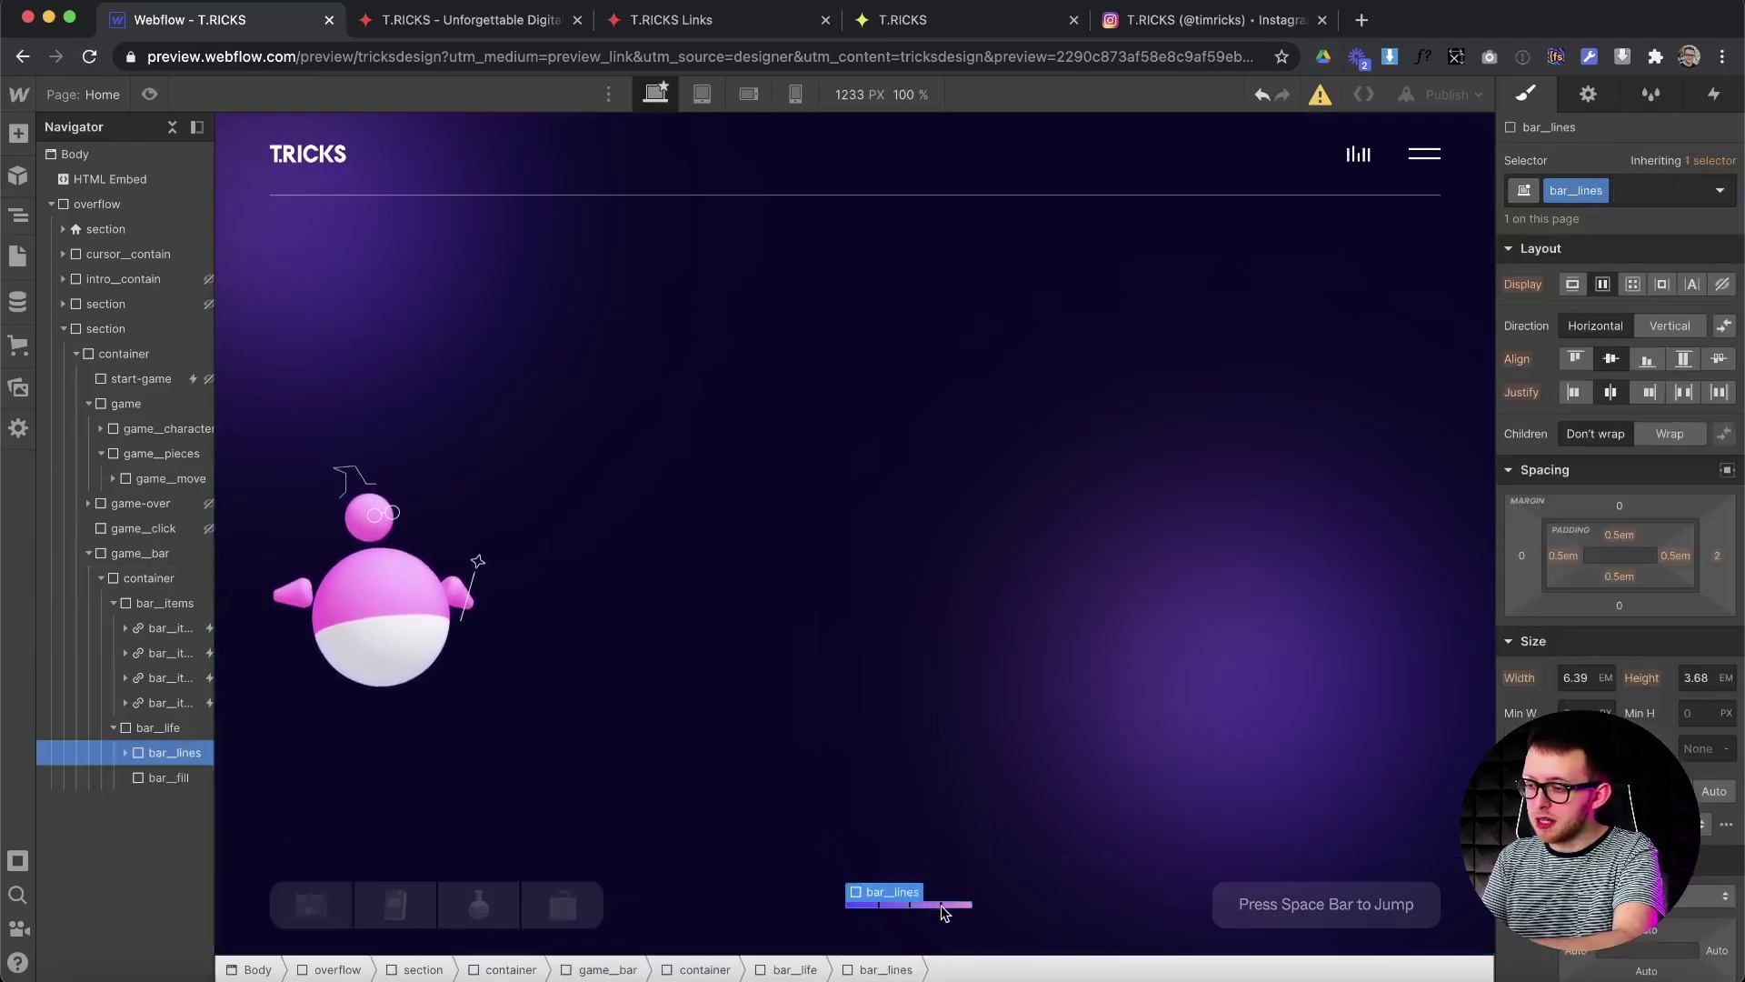
# Select bar_fill, review its 800 ms ease transition, and set its Width to 25%.
pyautogui.click(152, 782)
pyautogui.scroll(-10, 1618, 545)
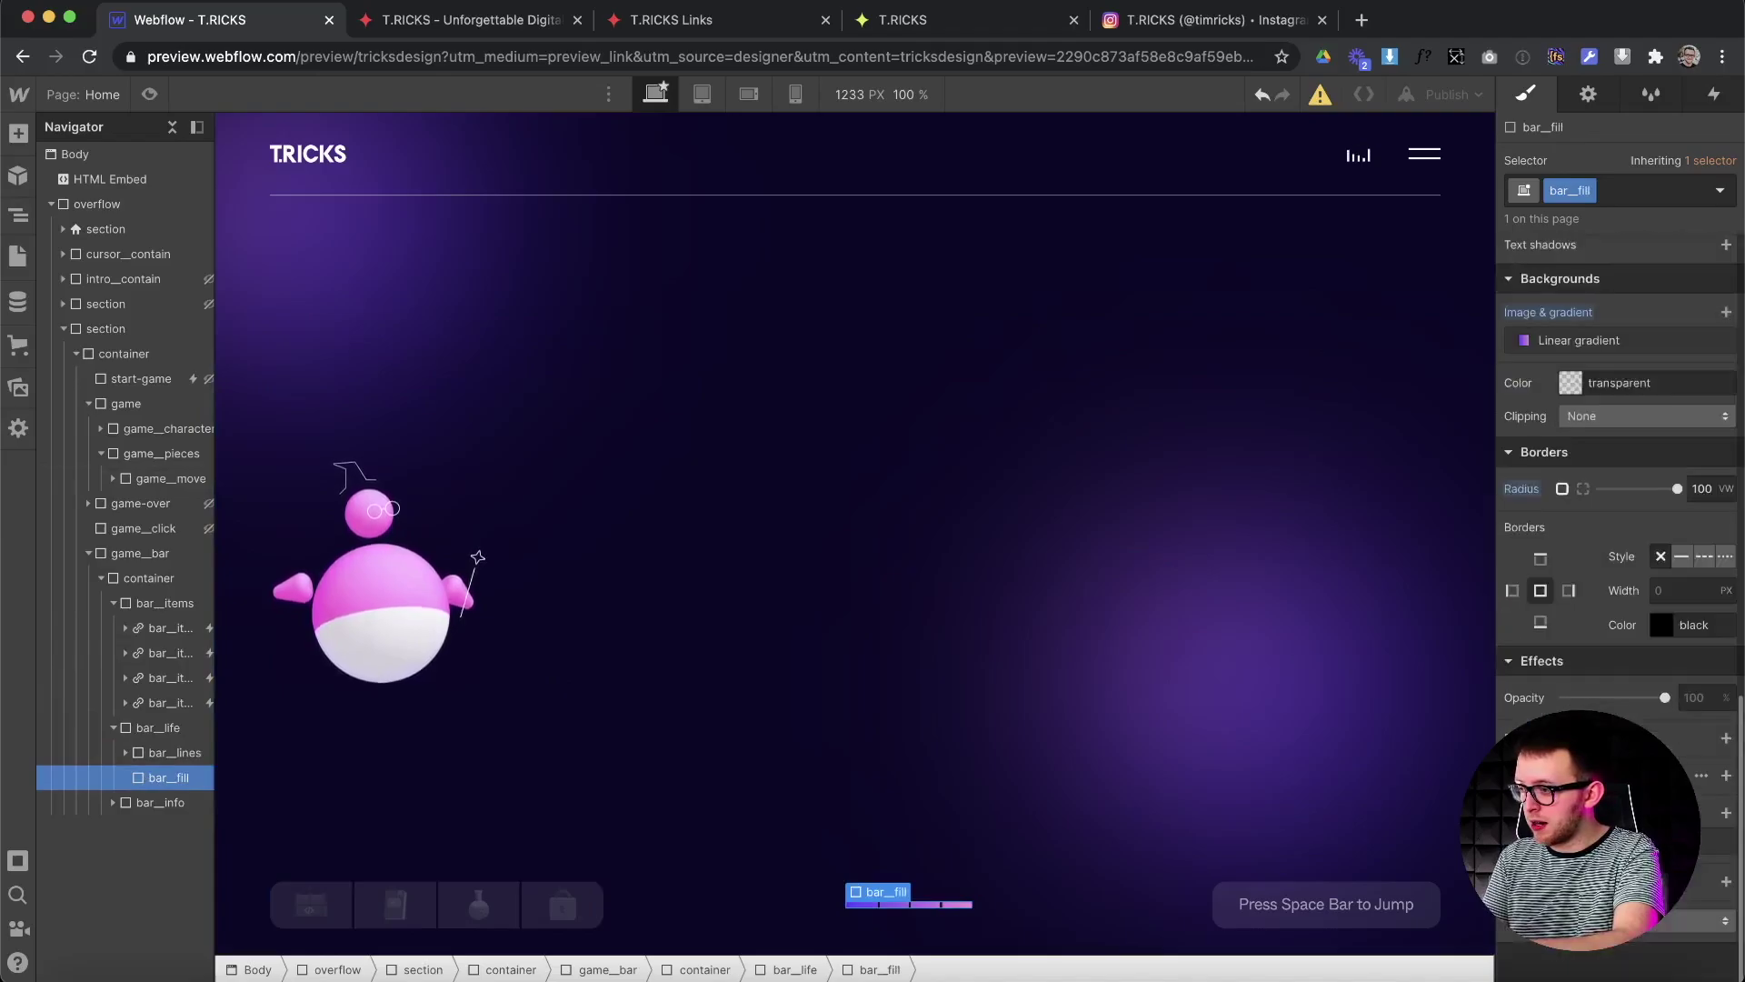
pyautogui.click(1672, 841)
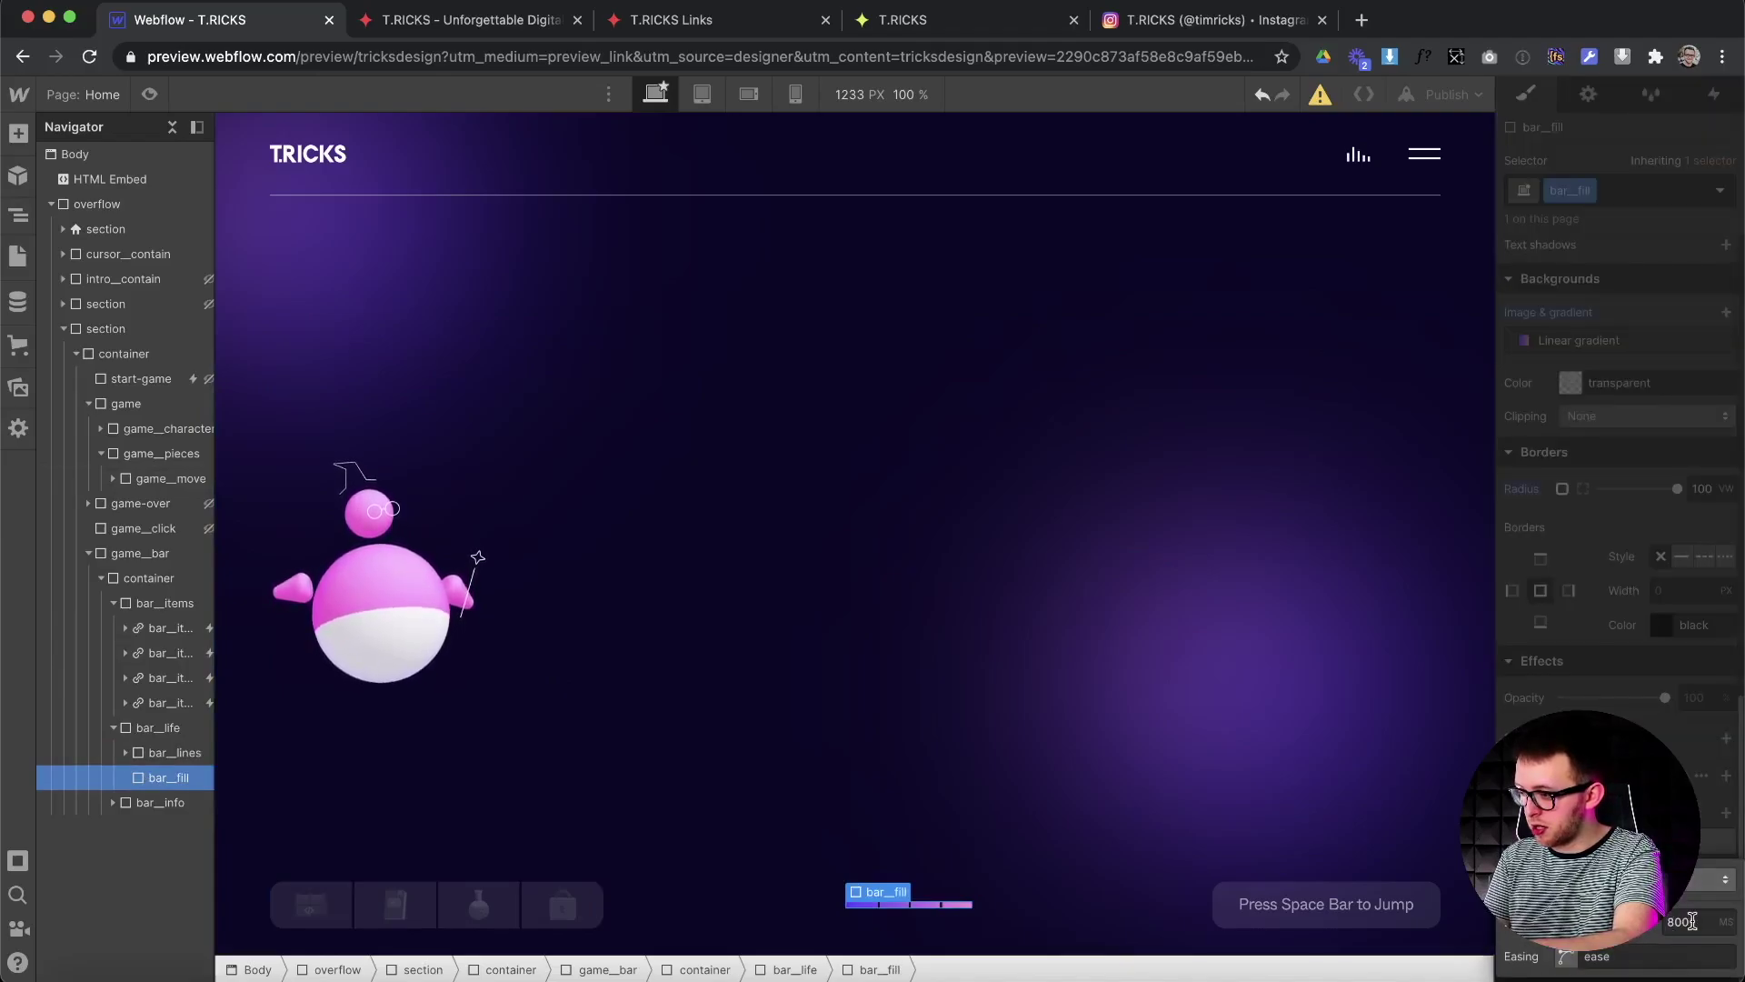
pyautogui.press('Escape')
pyautogui.scroll(10, 1584, 425)
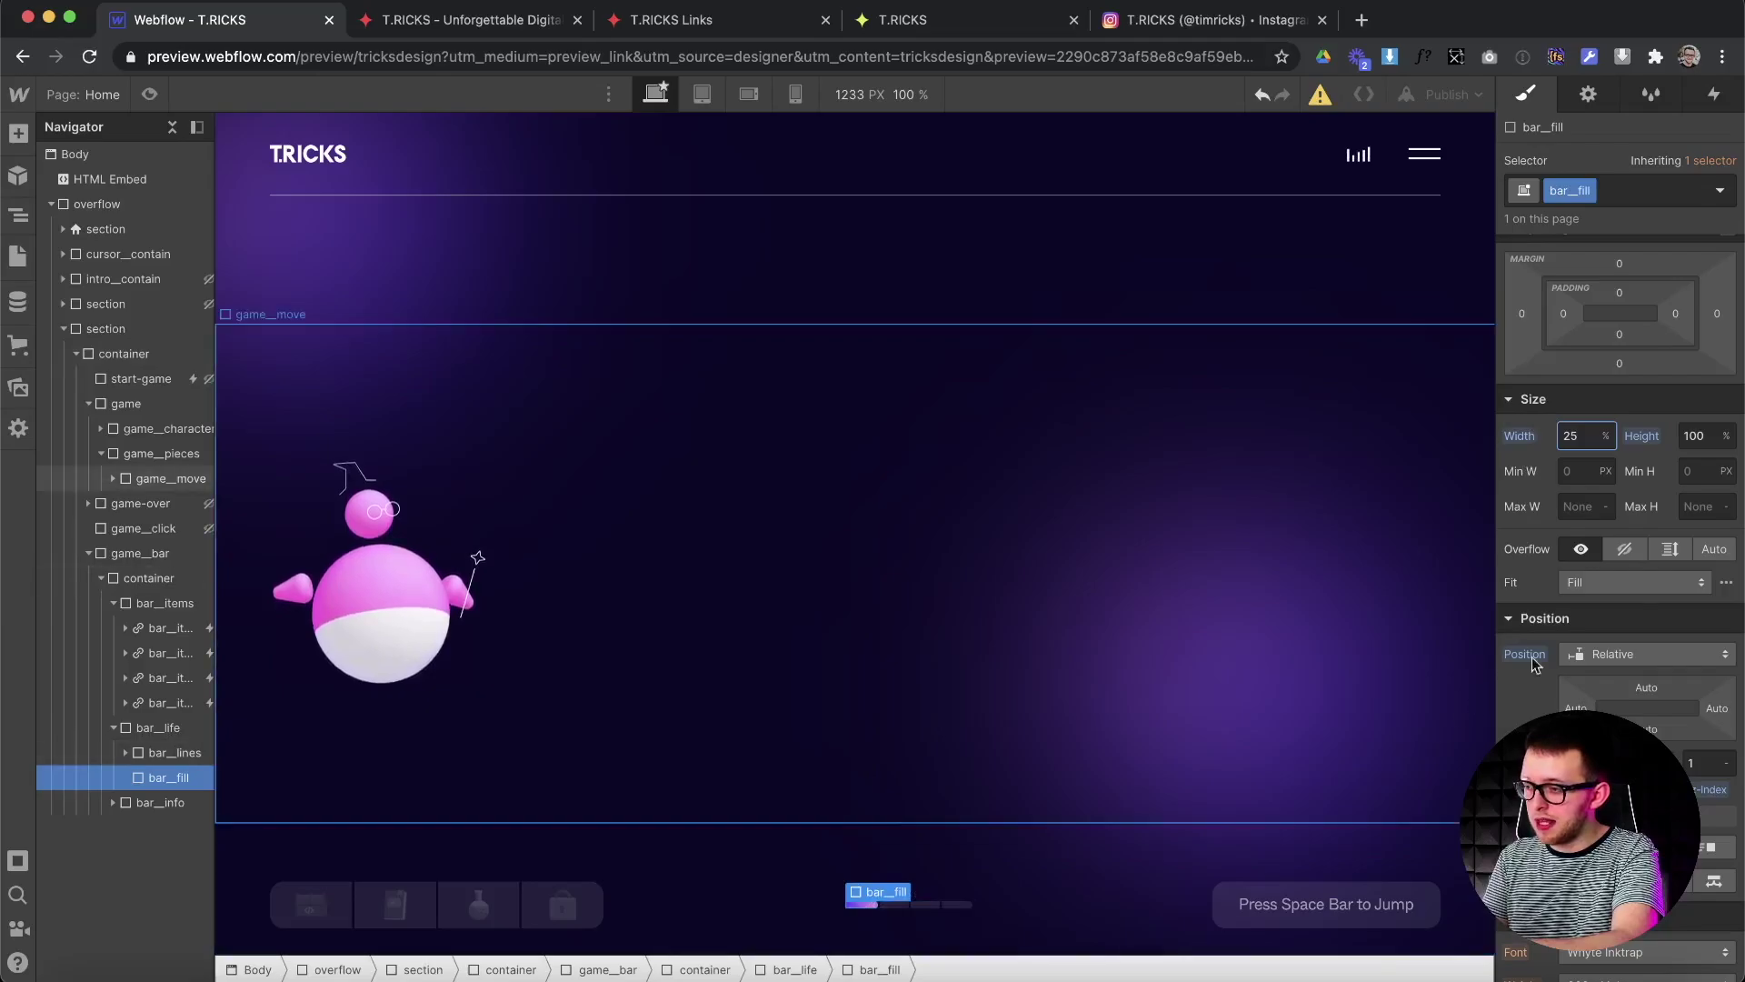
pyautogui.scroll(-5, 1639, 623)
pyautogui.scroll(-5, 1639, 622)
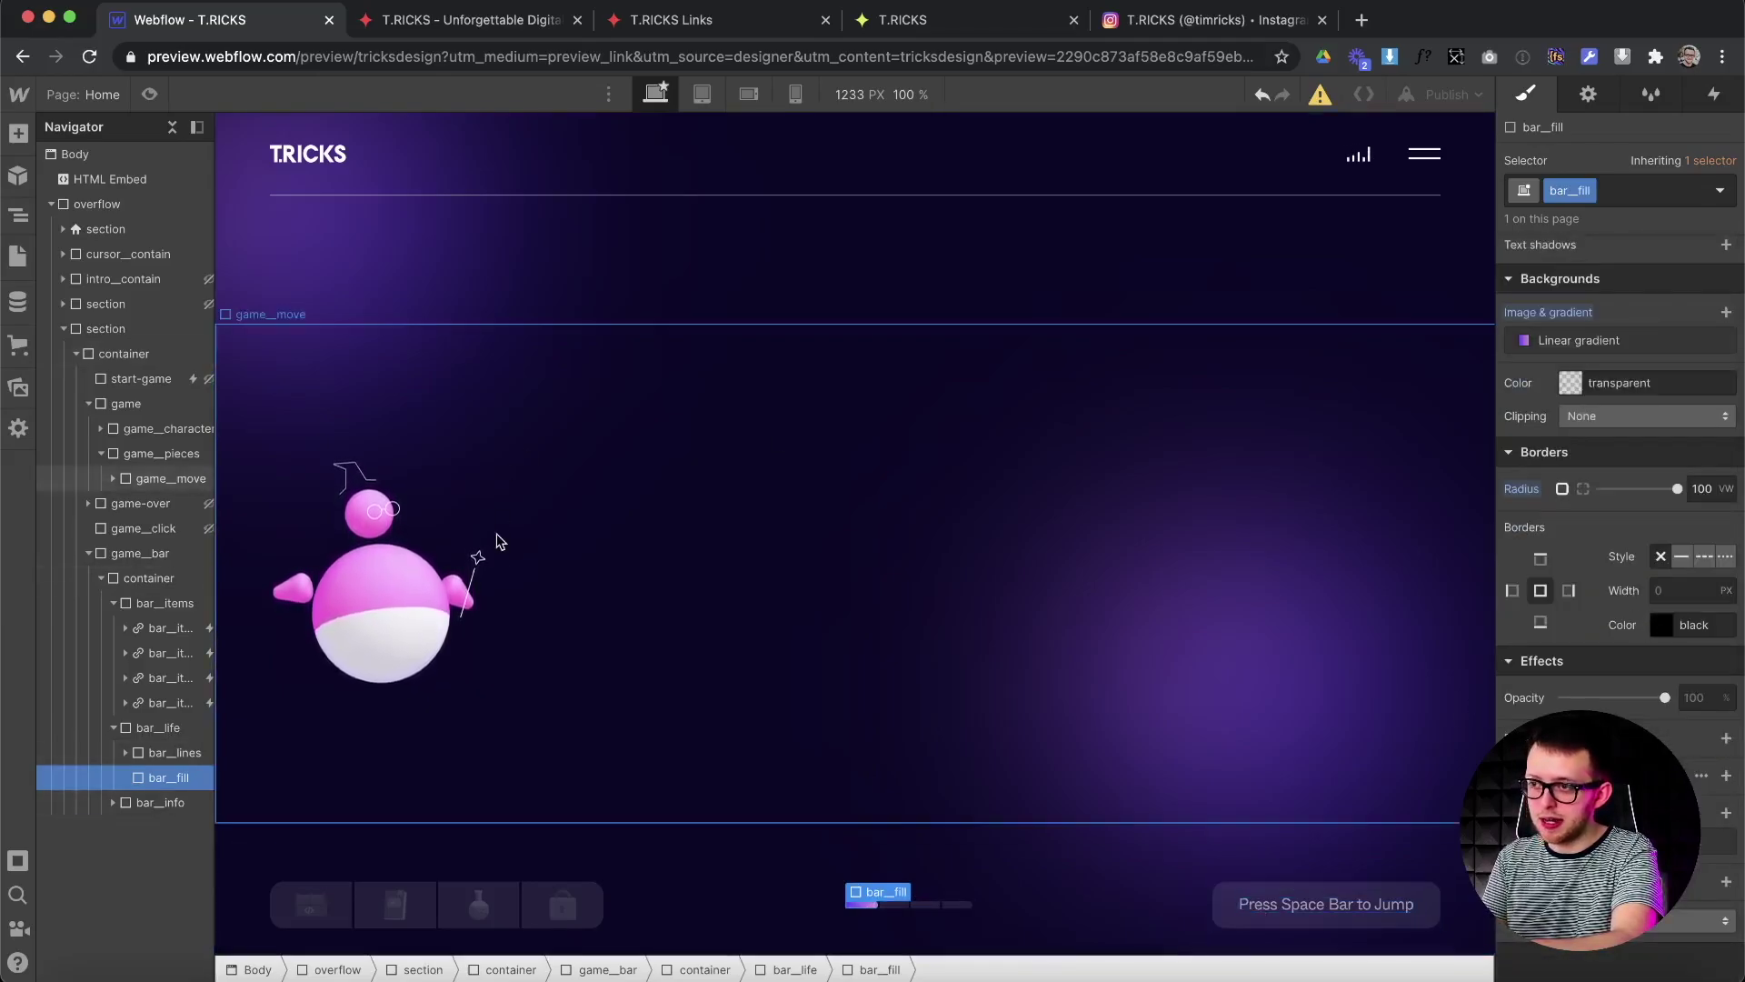
pyautogui.click(509, 575)
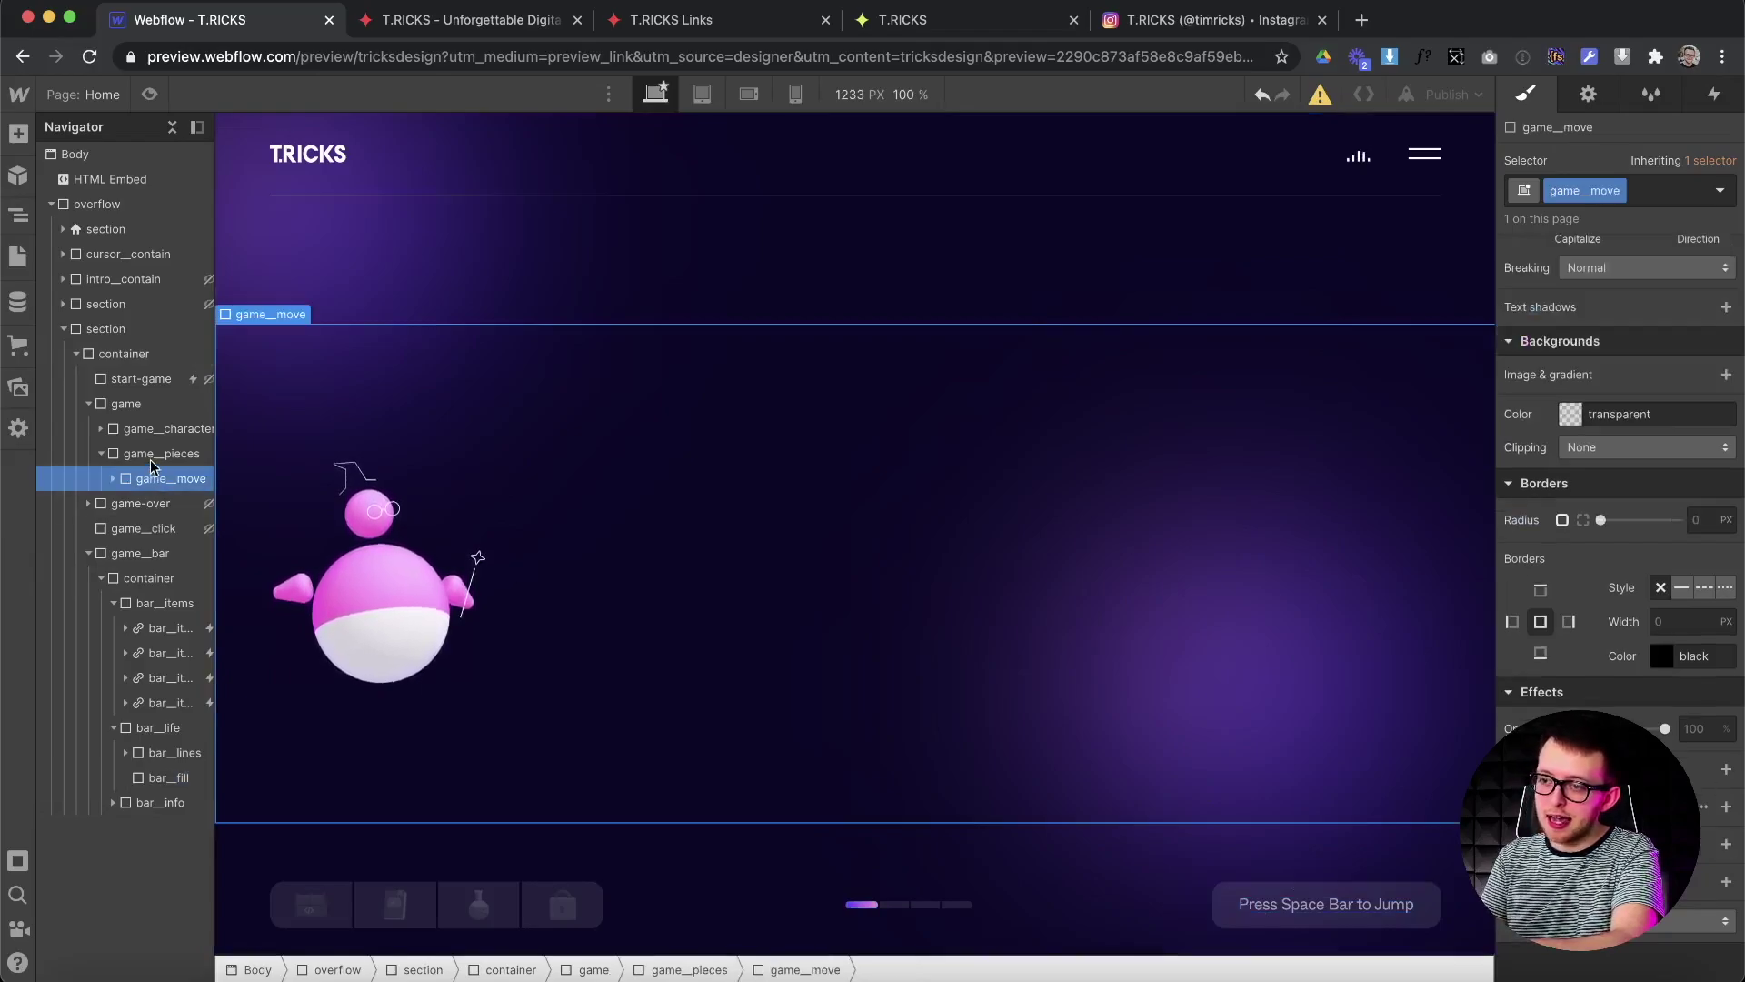
pyautogui.click(153, 459)
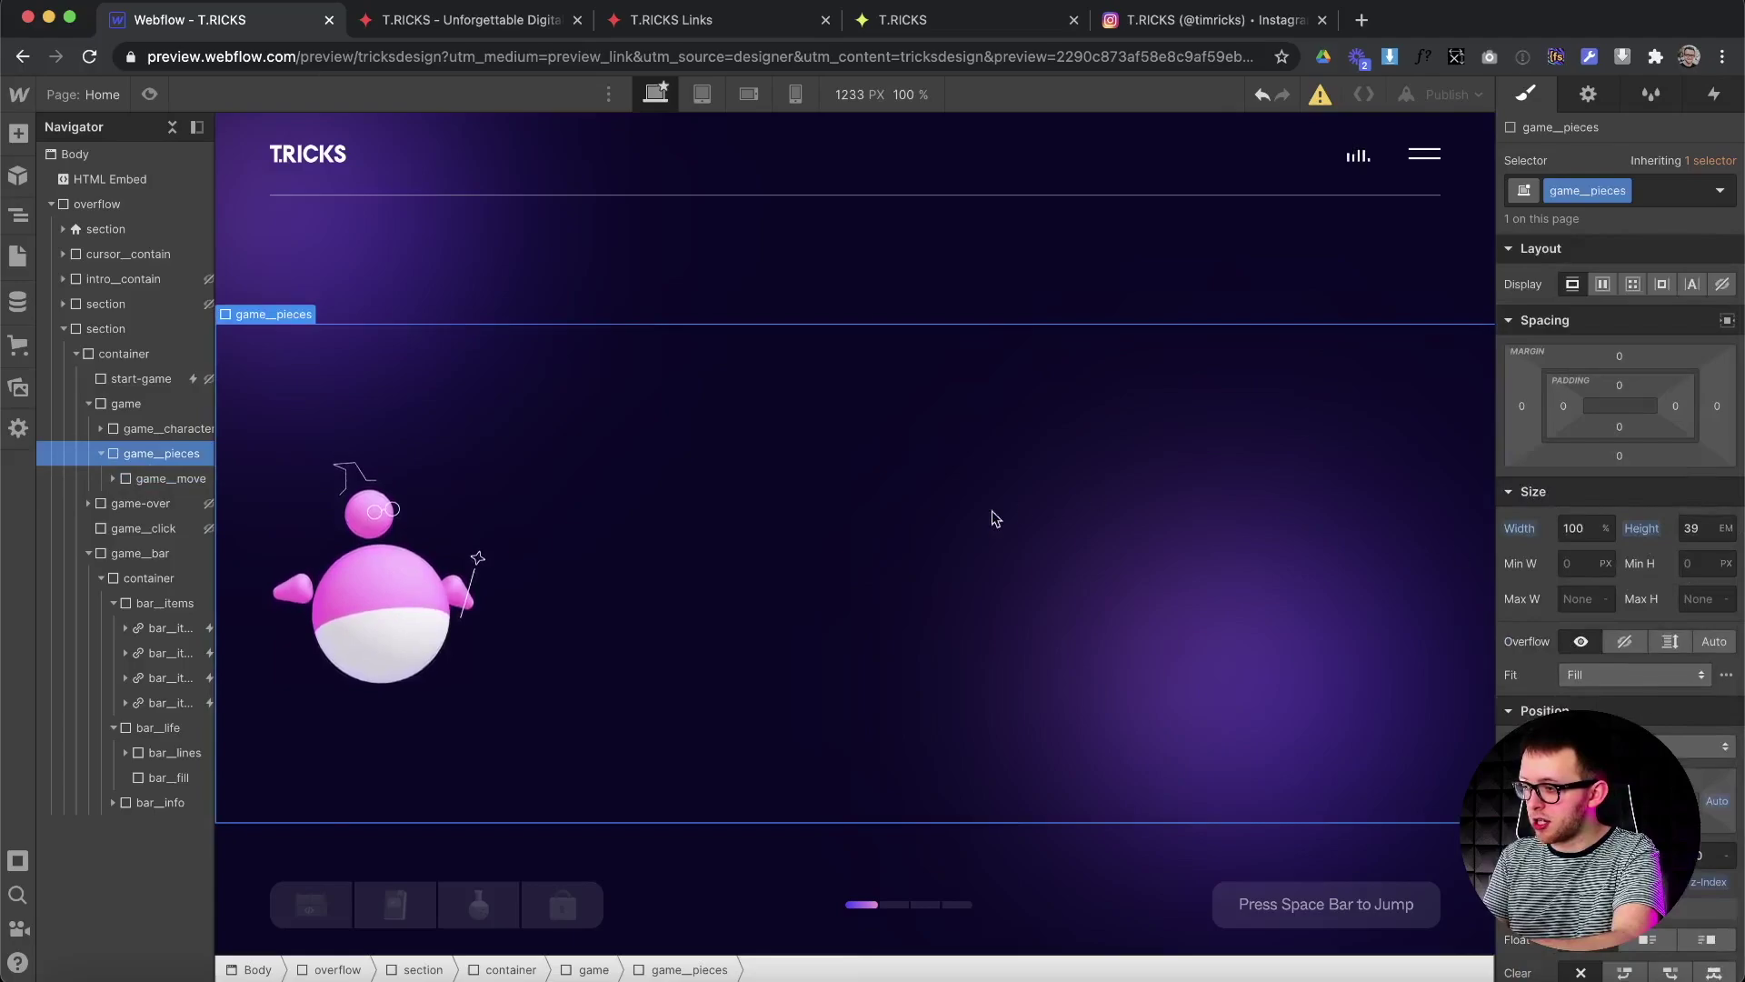
pyautogui.scroll(-2, 1618, 545)
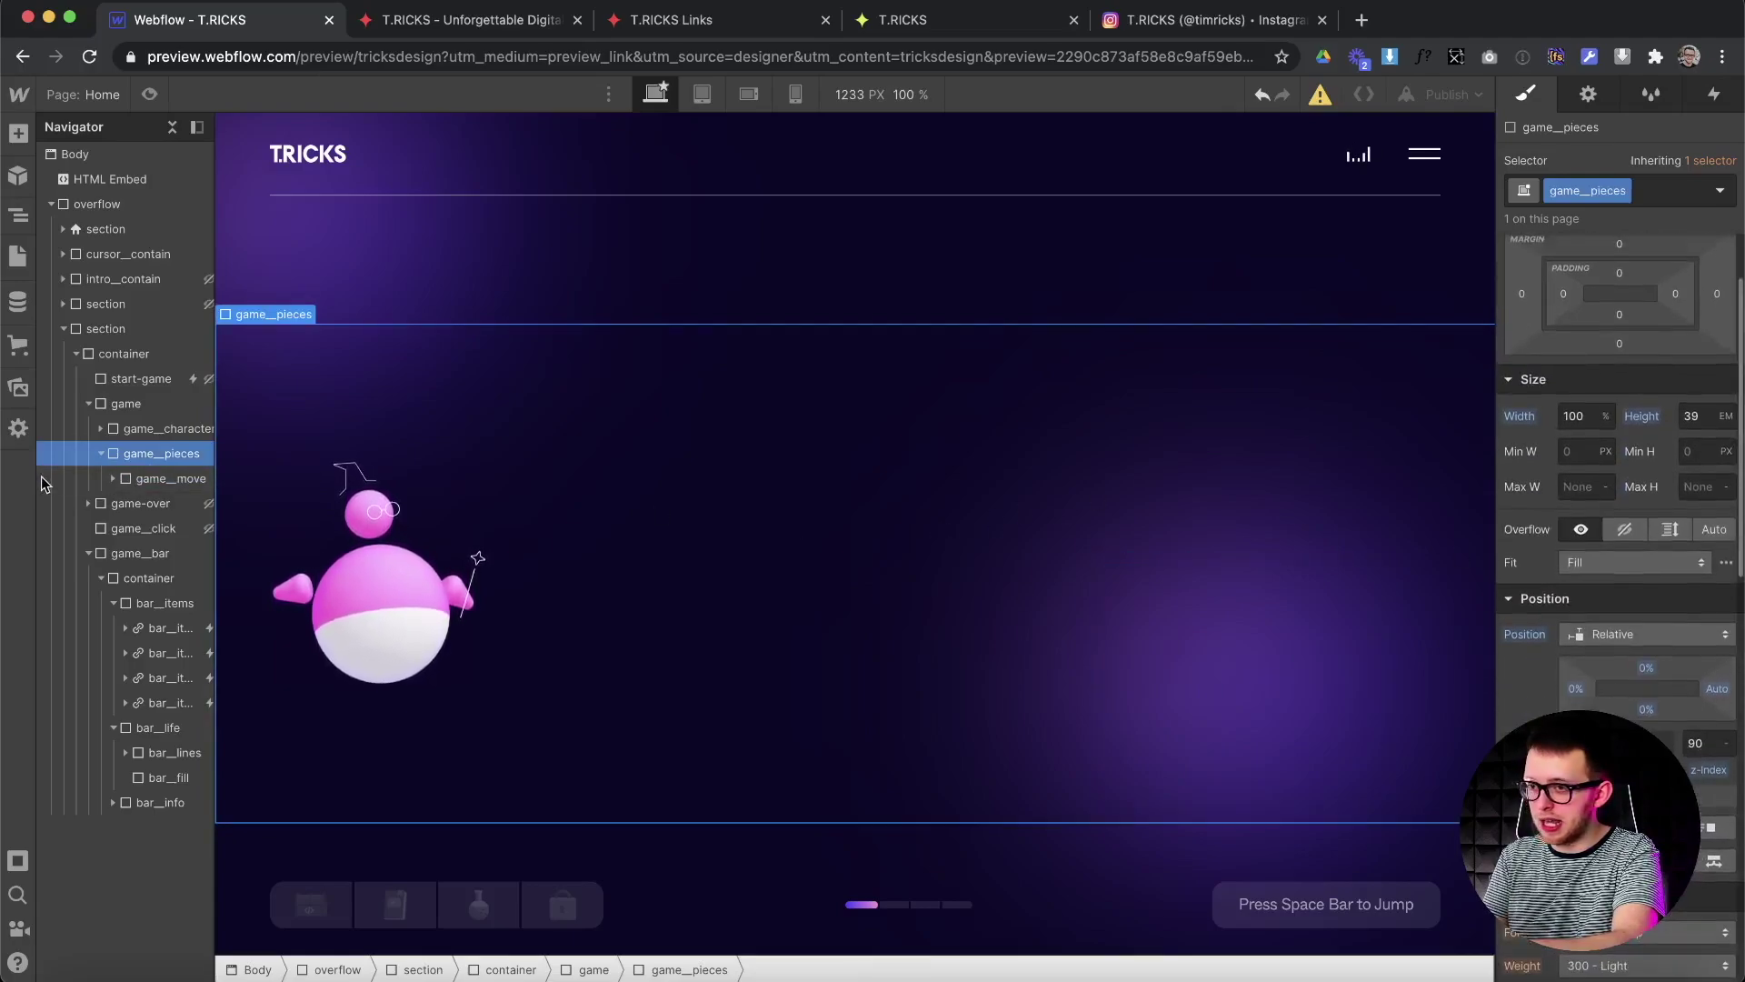
pyautogui.click(151, 480)
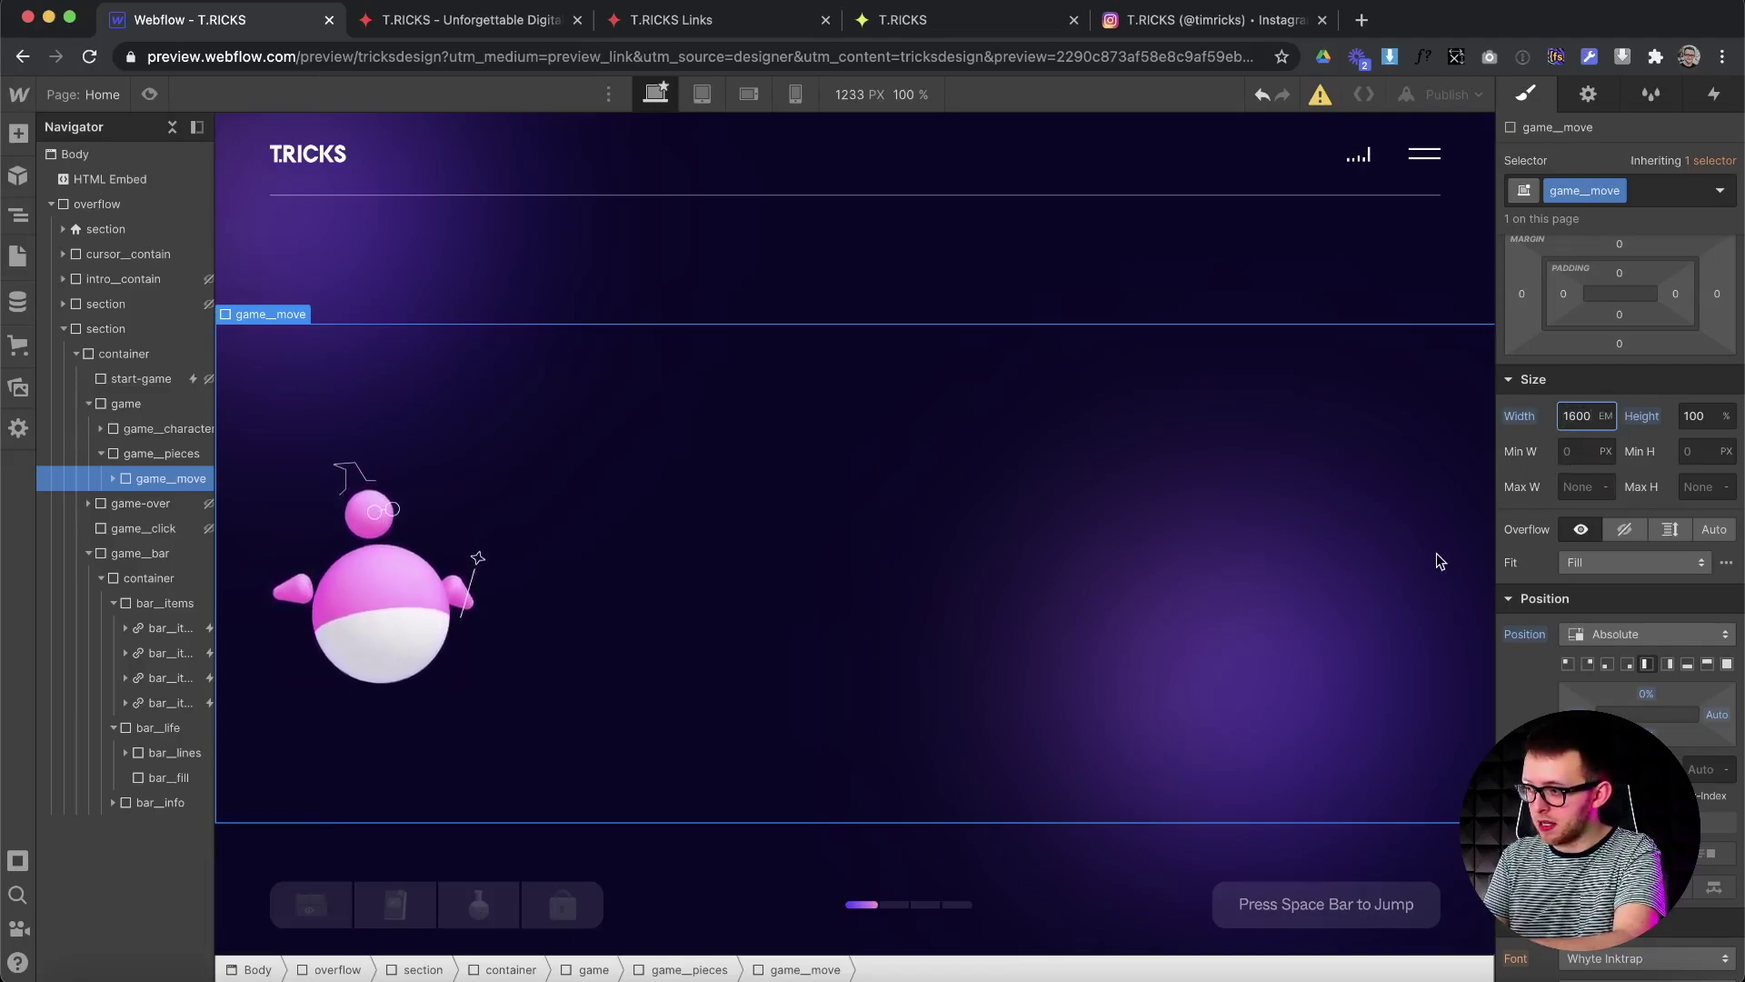
pyautogui.press('Up')
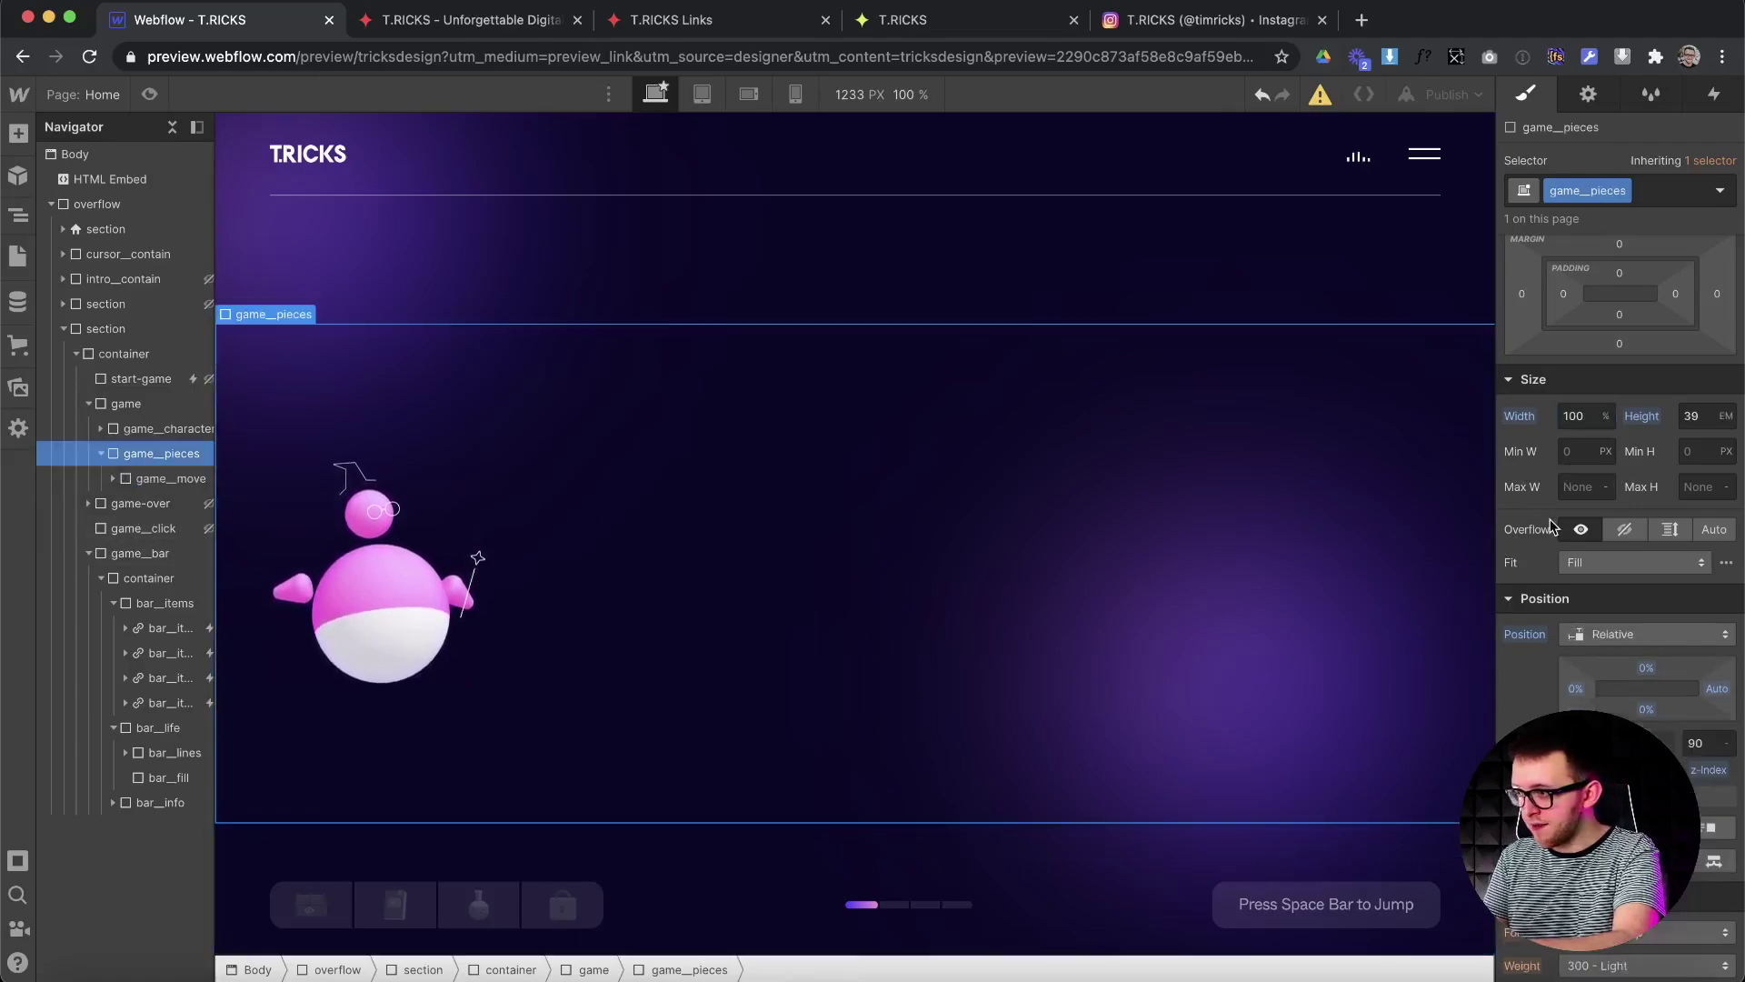
# Change game_pieces' overflow, then inspect a bug's class name, the treasure chest and character2.
pyautogui.click(1671, 529)
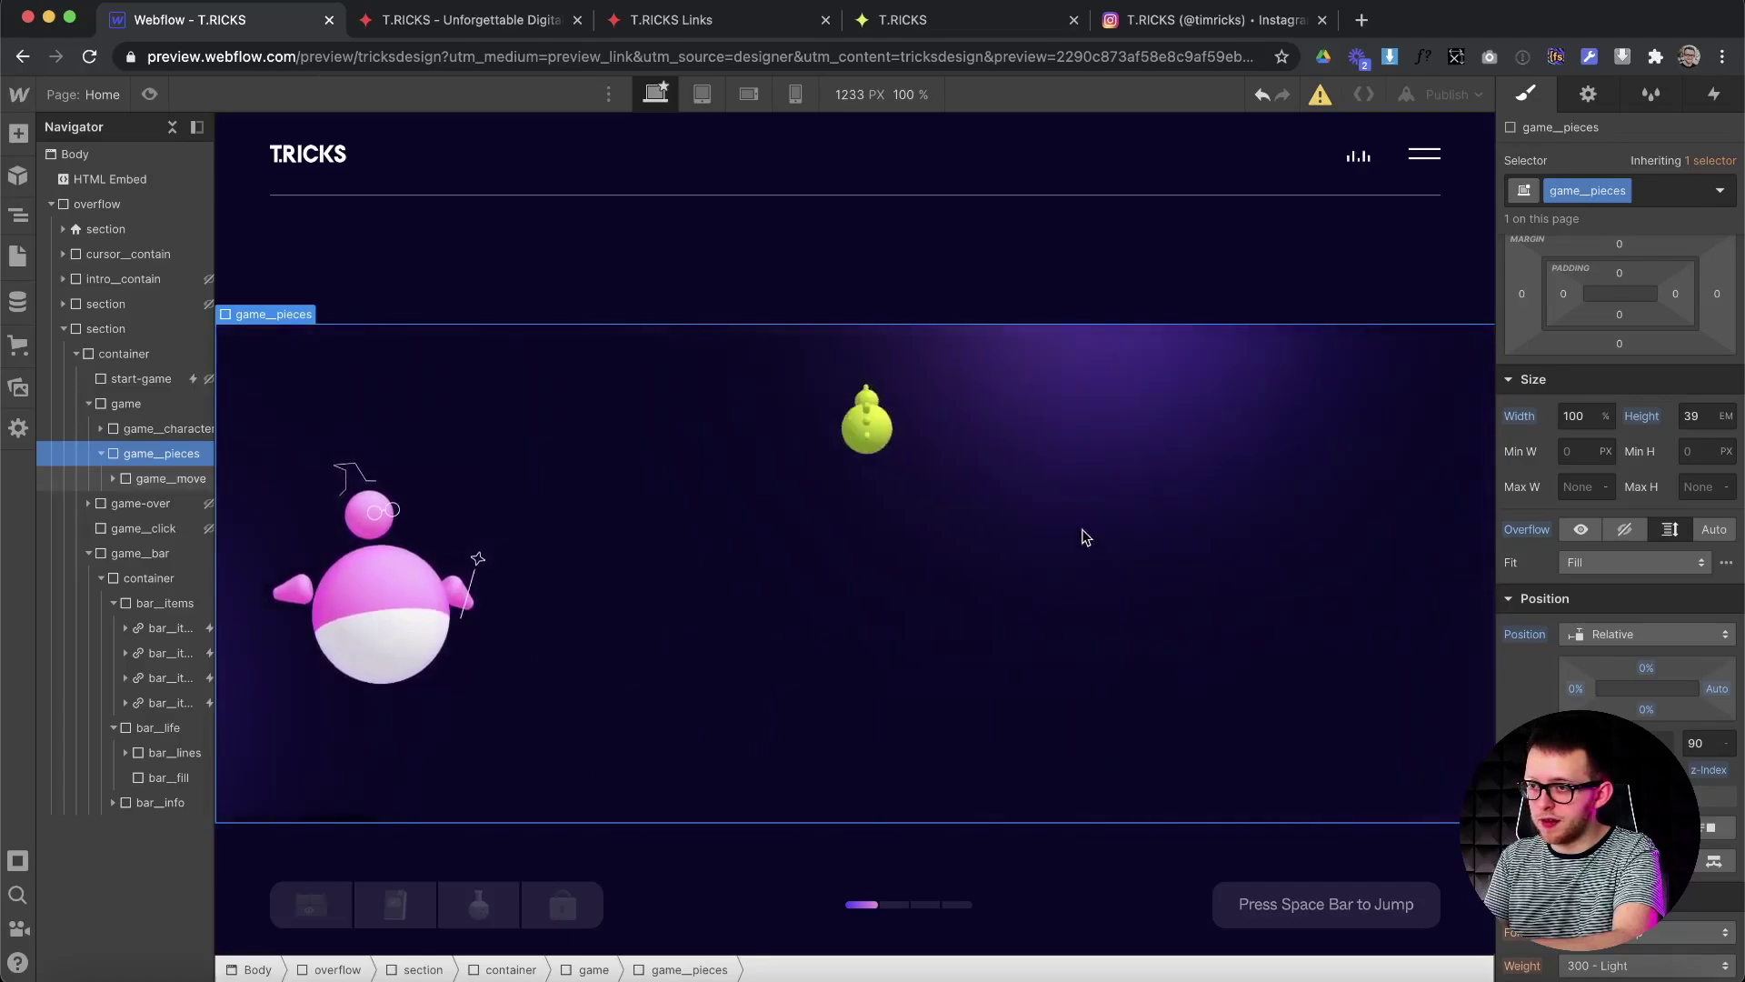
pyautogui.click(1019, 425)
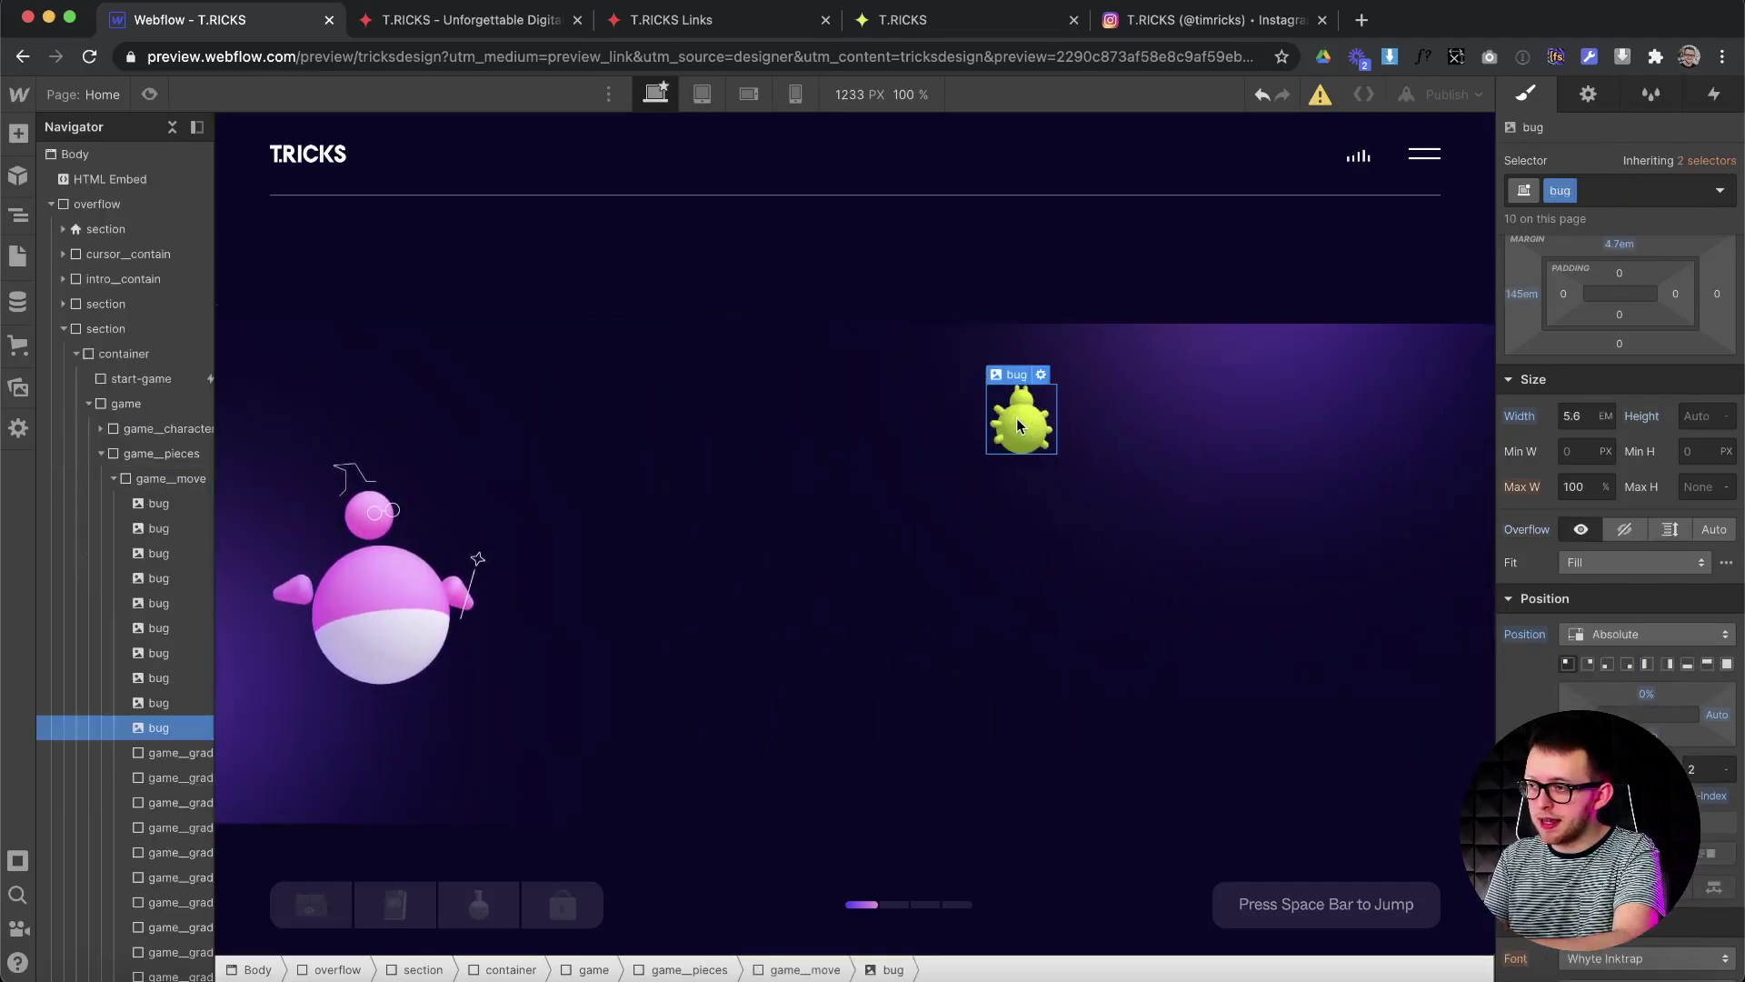
pyautogui.click(1019, 425)
pyautogui.click(1024, 425)
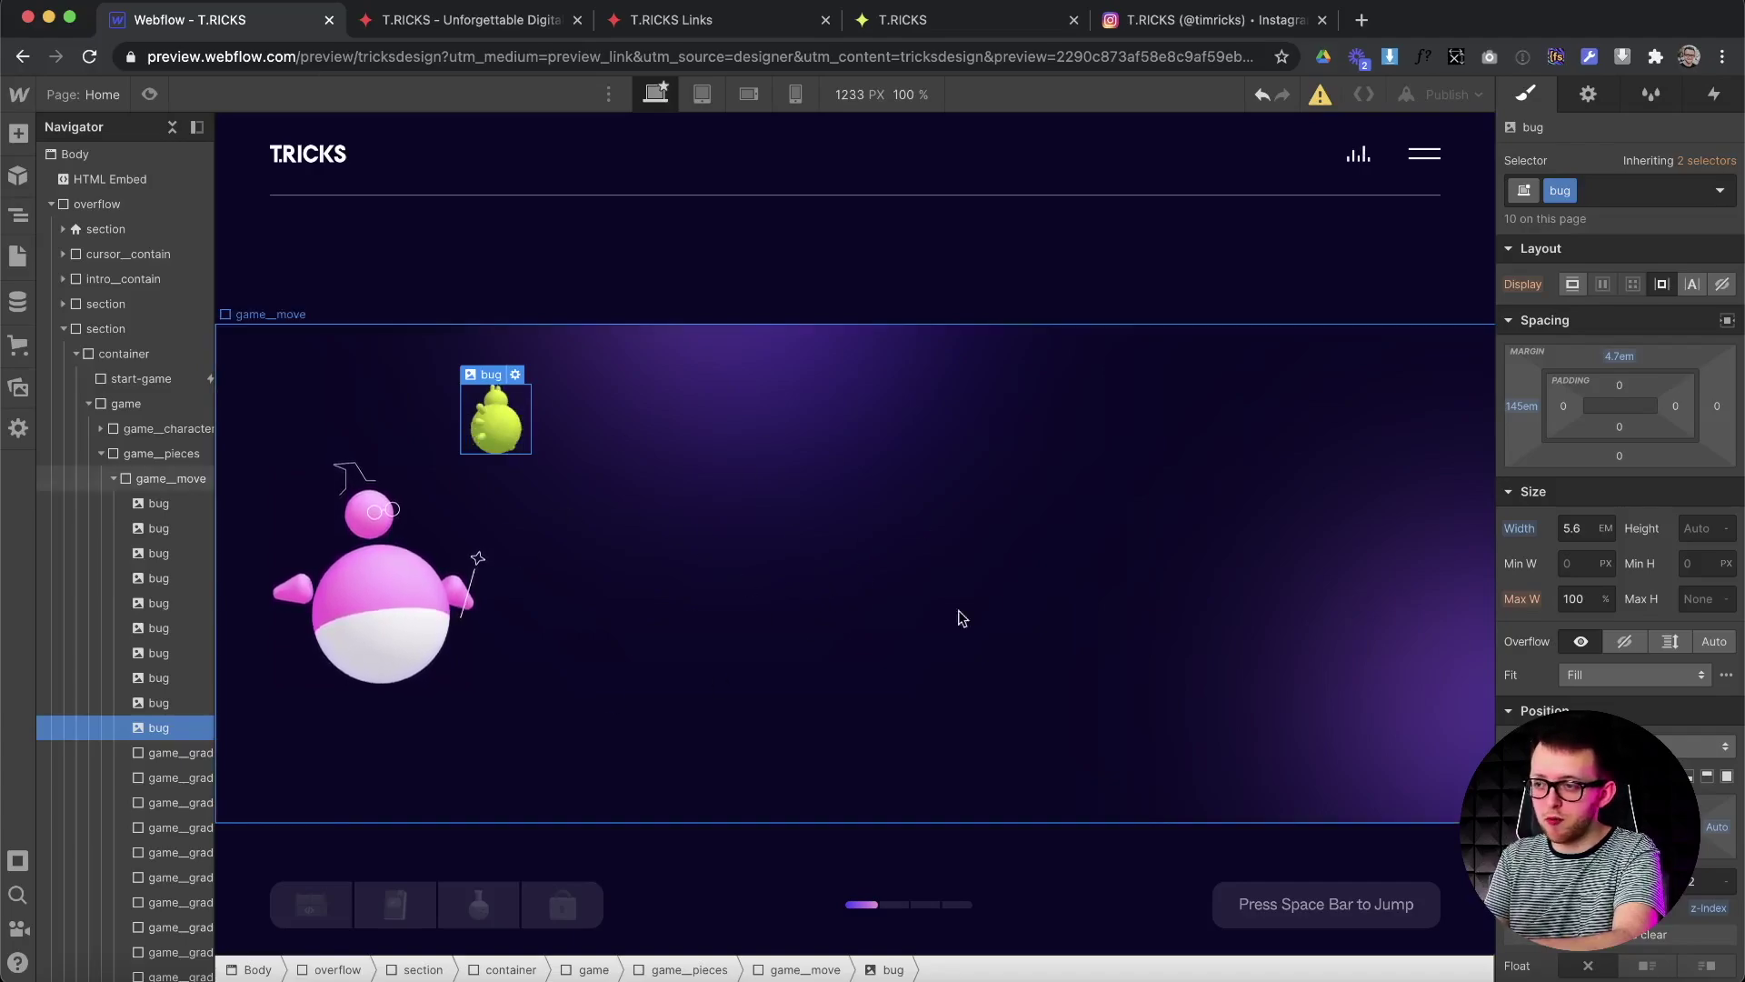
pyautogui.doubleClick(1556, 190)
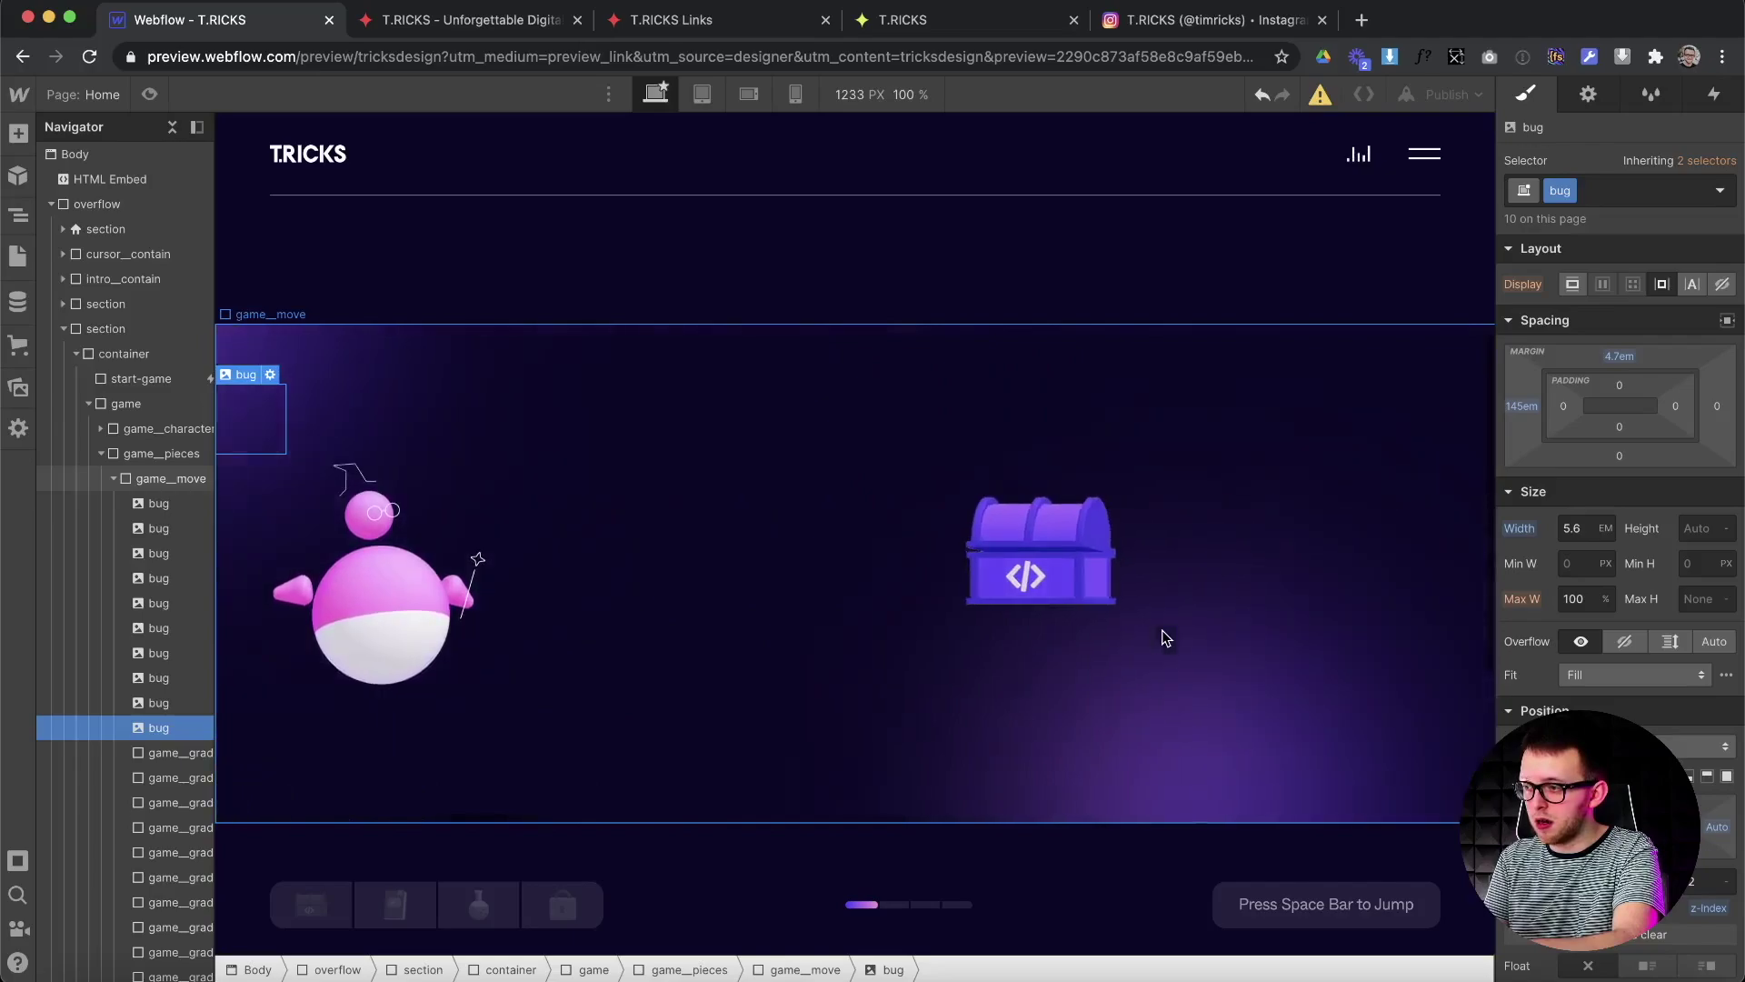
pyautogui.click(824, 565)
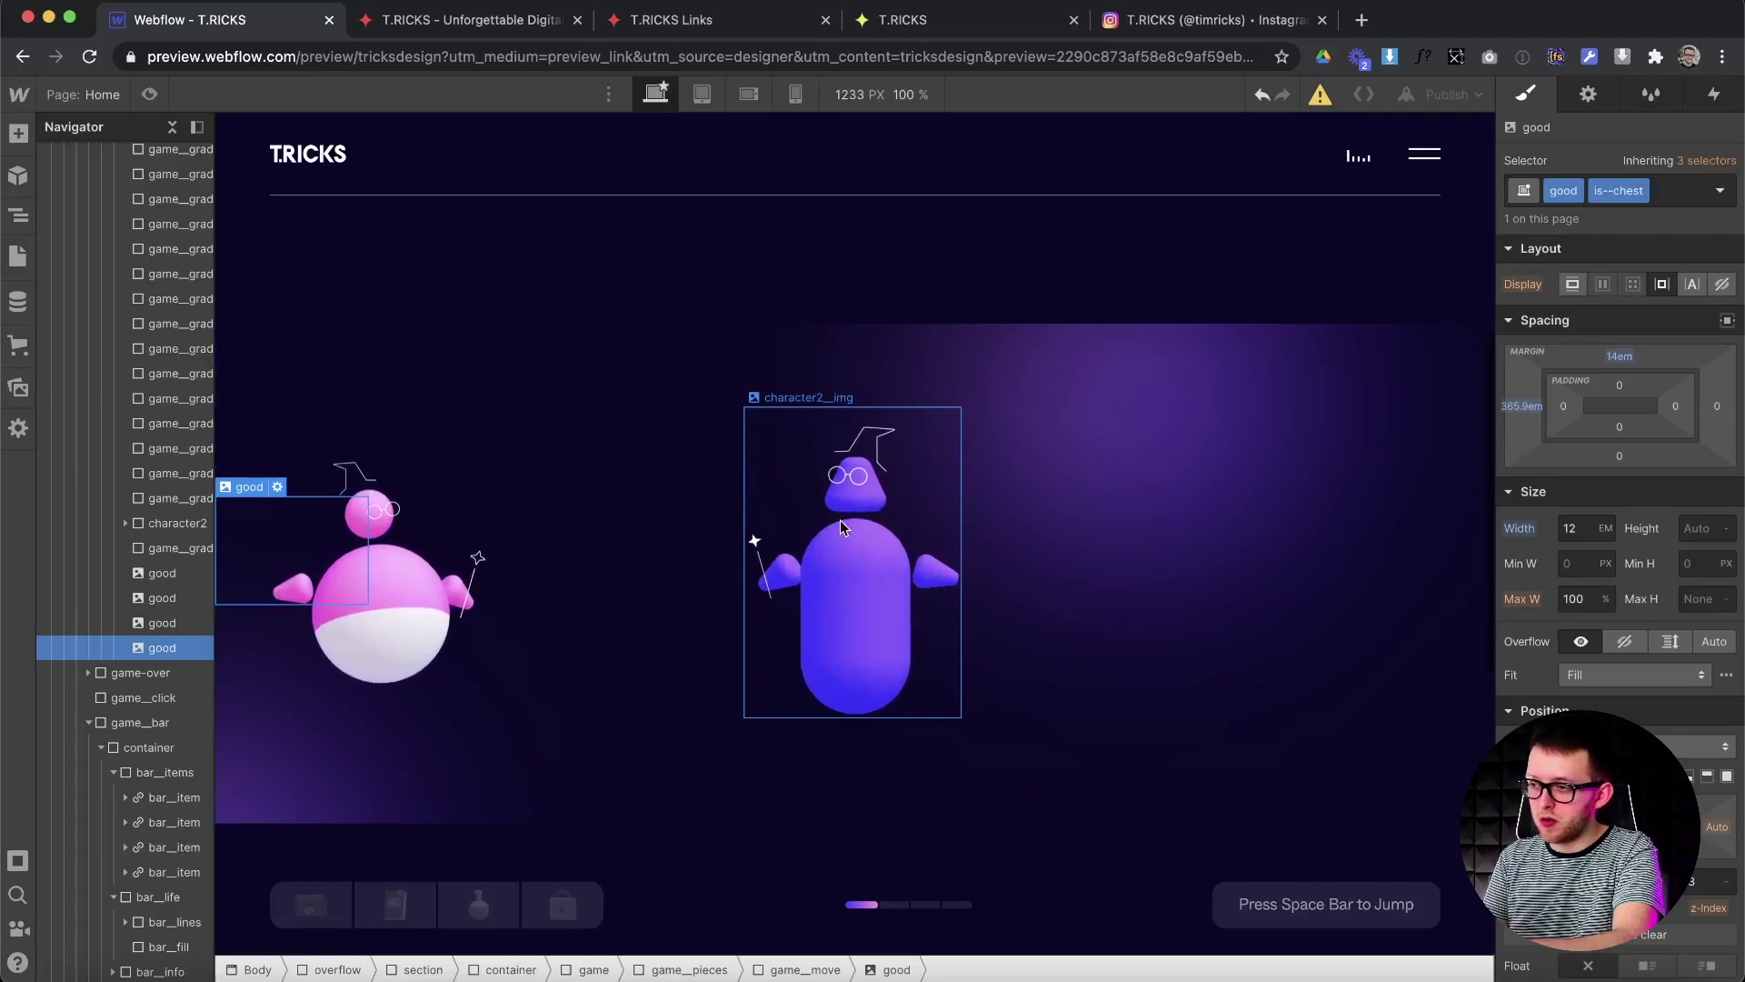
pyautogui.click(840, 525)
# Select the chat element and apply the is--show-chat combo class to display the bubble.
pyautogui.click(141, 548)
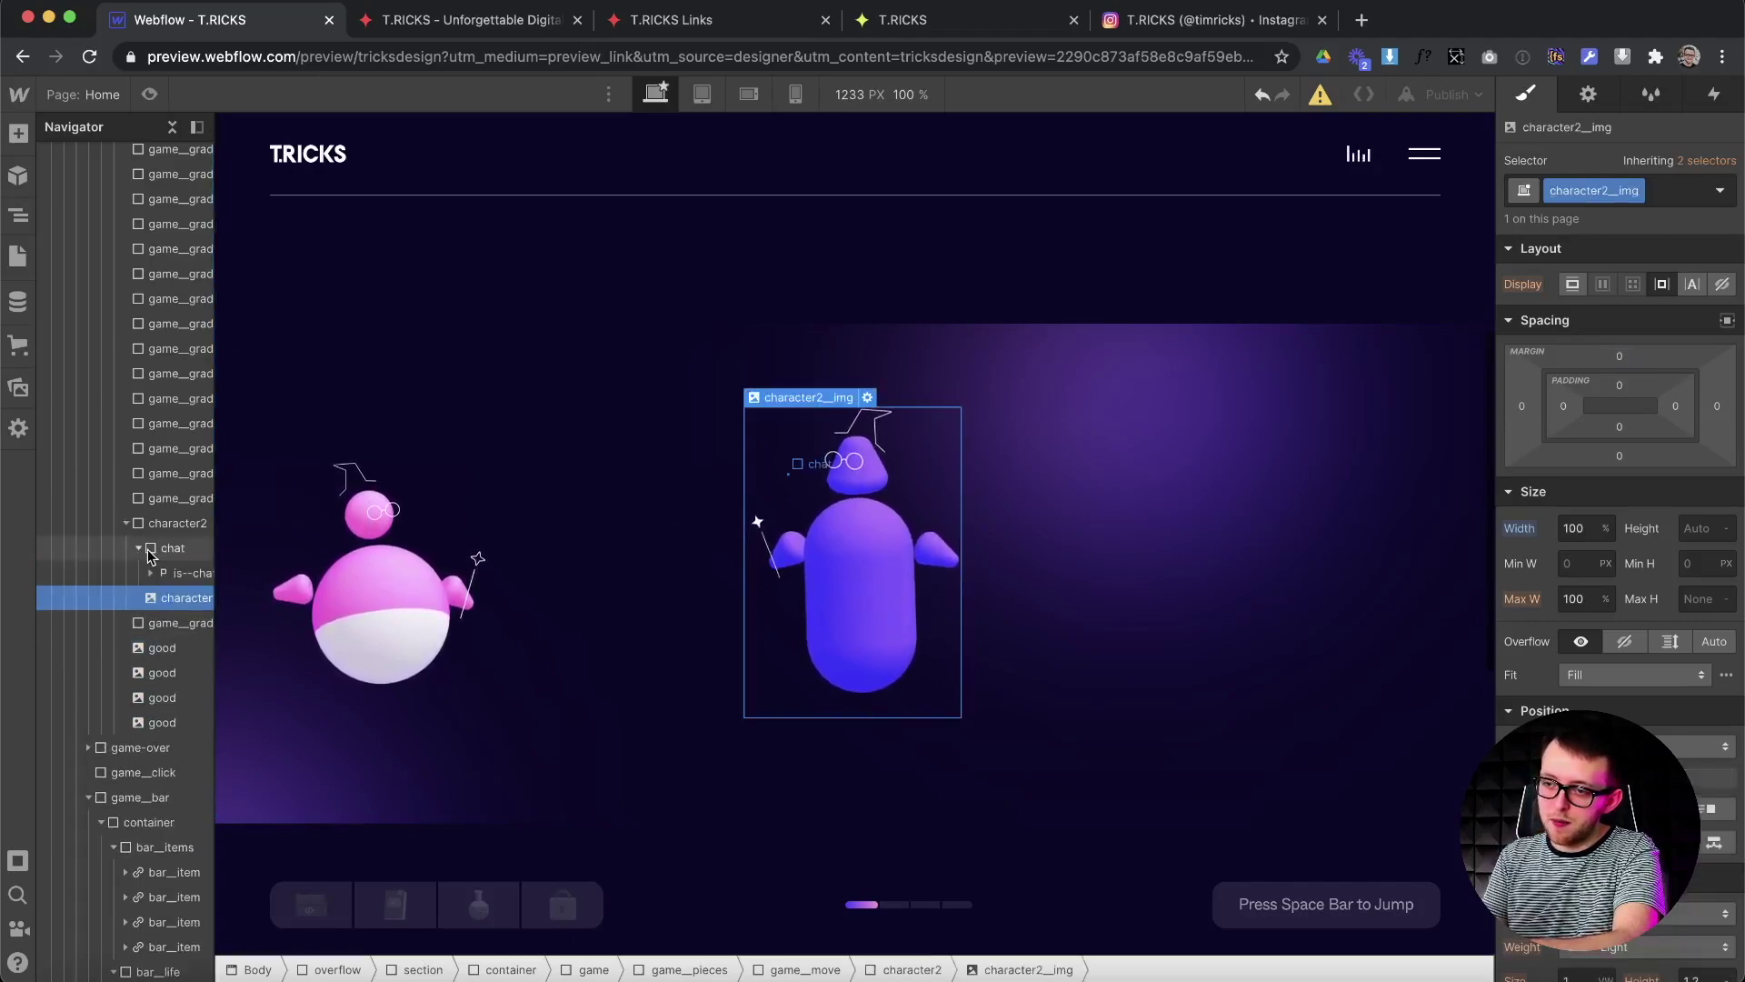
pyautogui.click(169, 575)
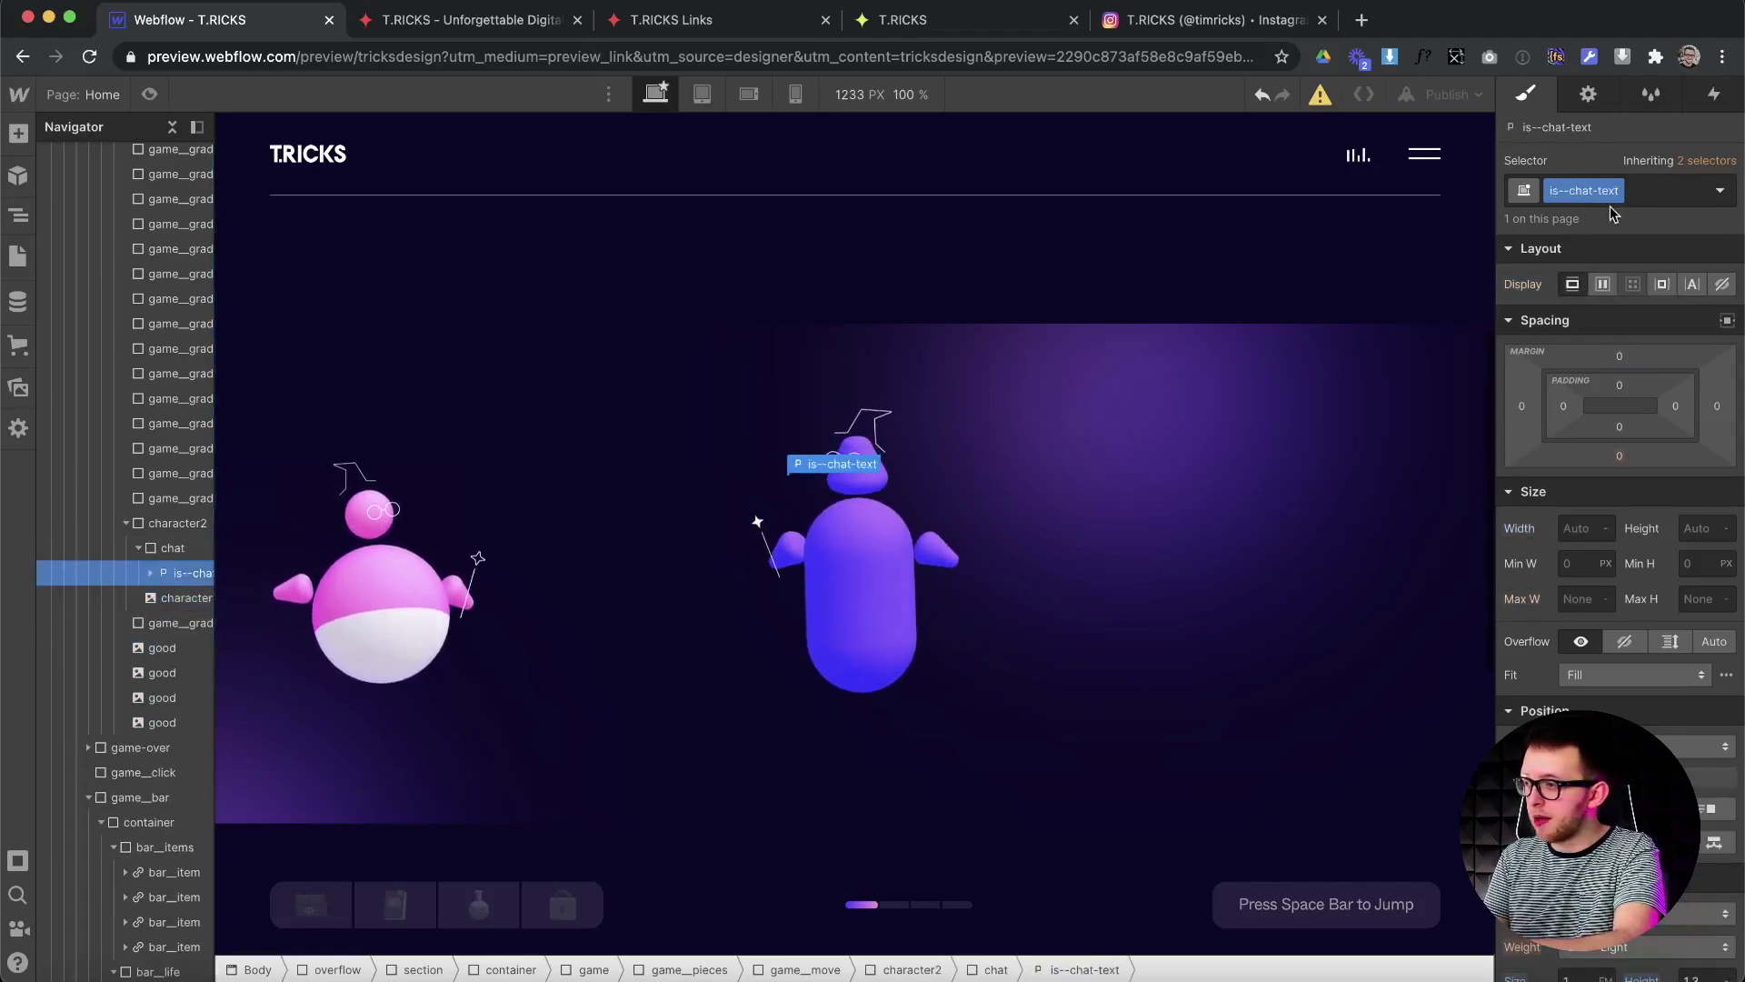
pyautogui.click(1649, 198)
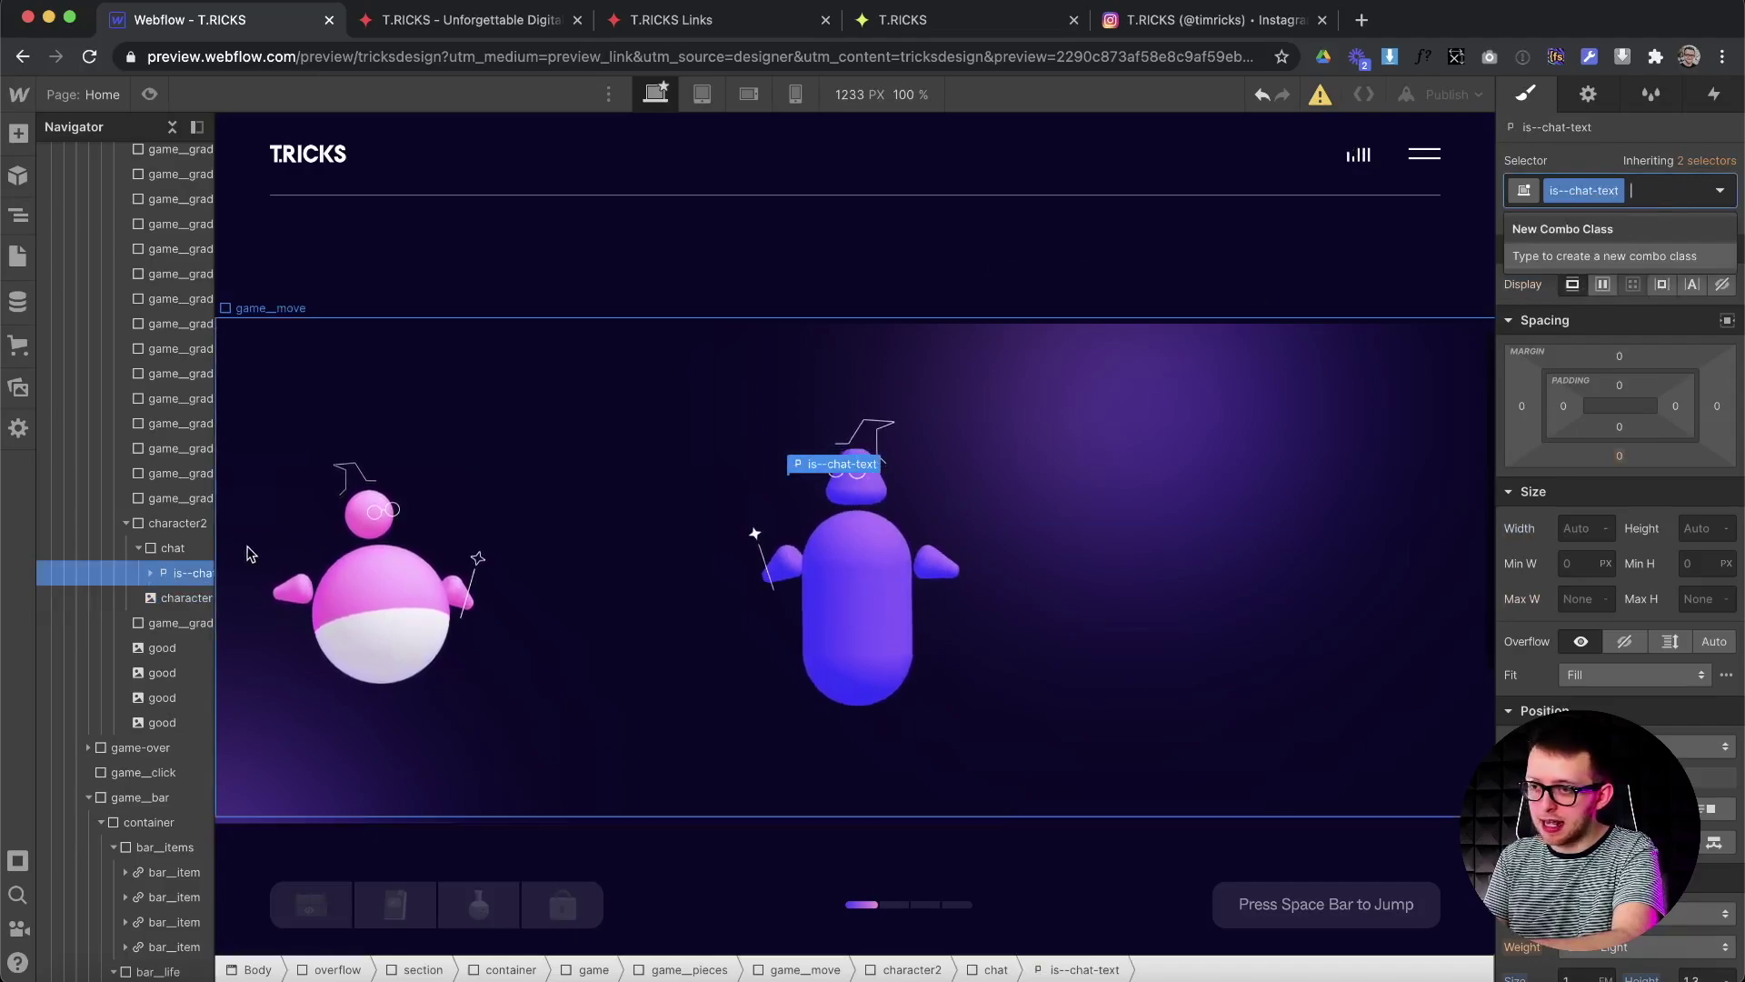
pyautogui.press('Escape')
pyautogui.press('super+Up')
pyautogui.click(1614, 191)
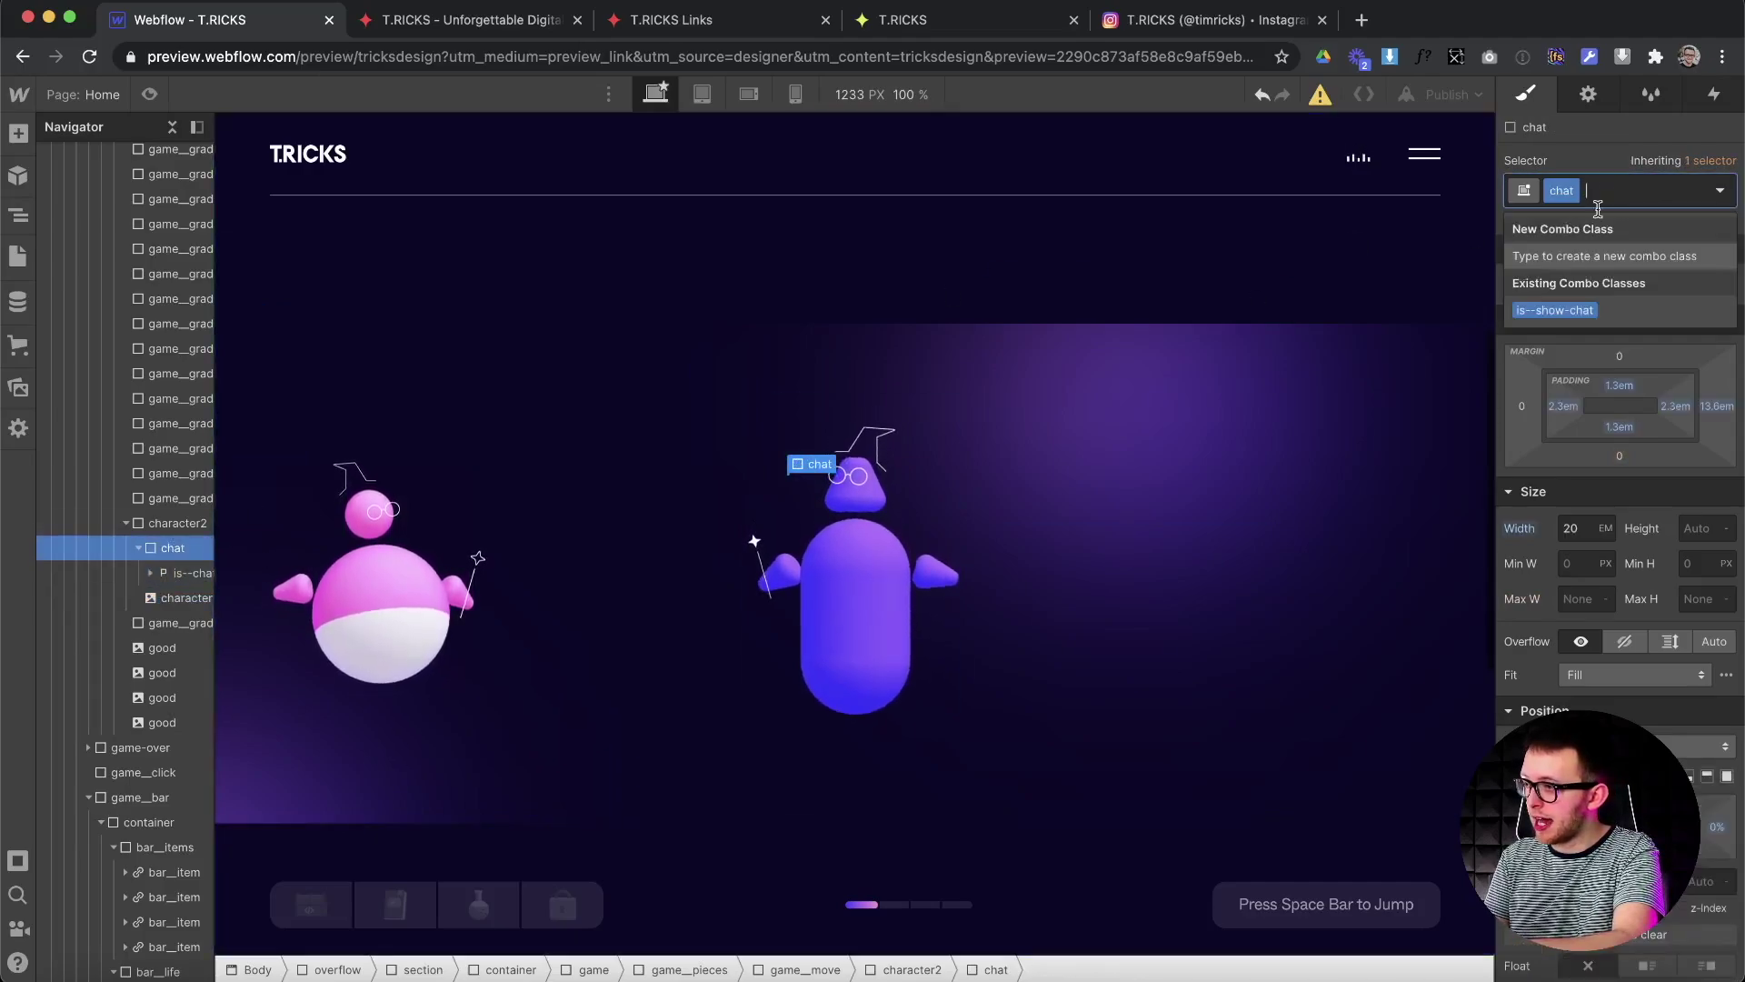
pyautogui.click(1557, 306)
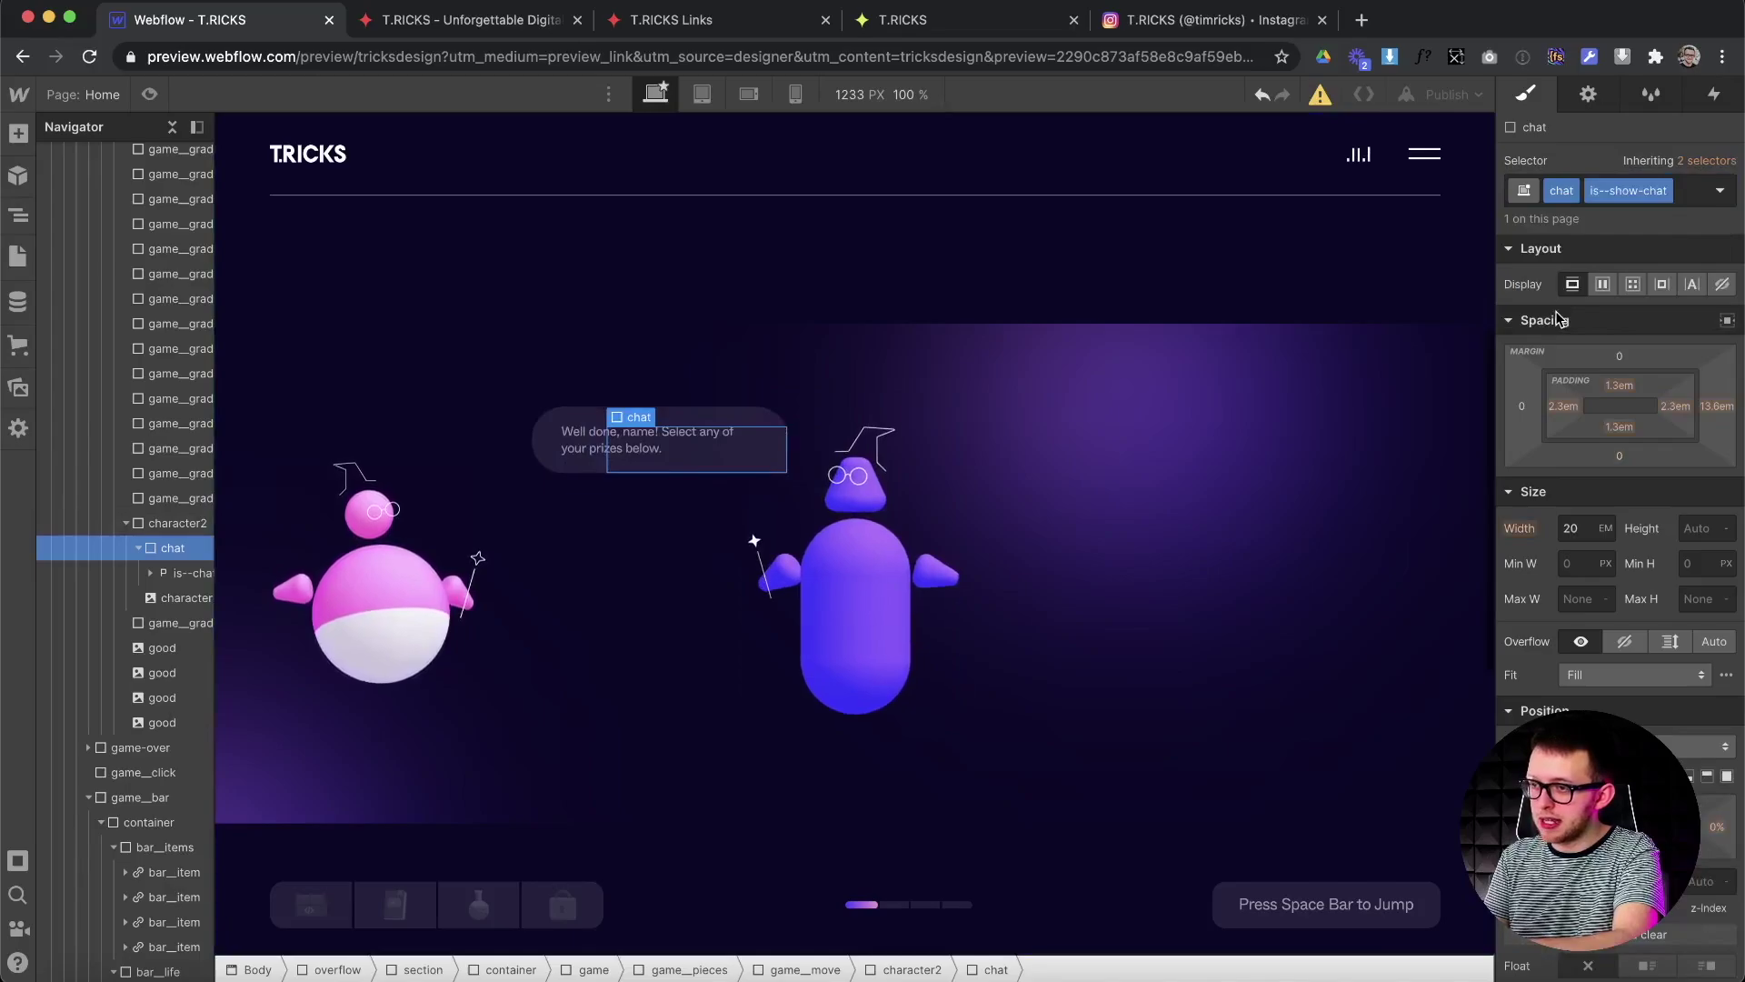
# Remove and re-add is--show-chat, then select chat_name, chat and game_pieces in turn.
pyautogui.click(1690, 191)
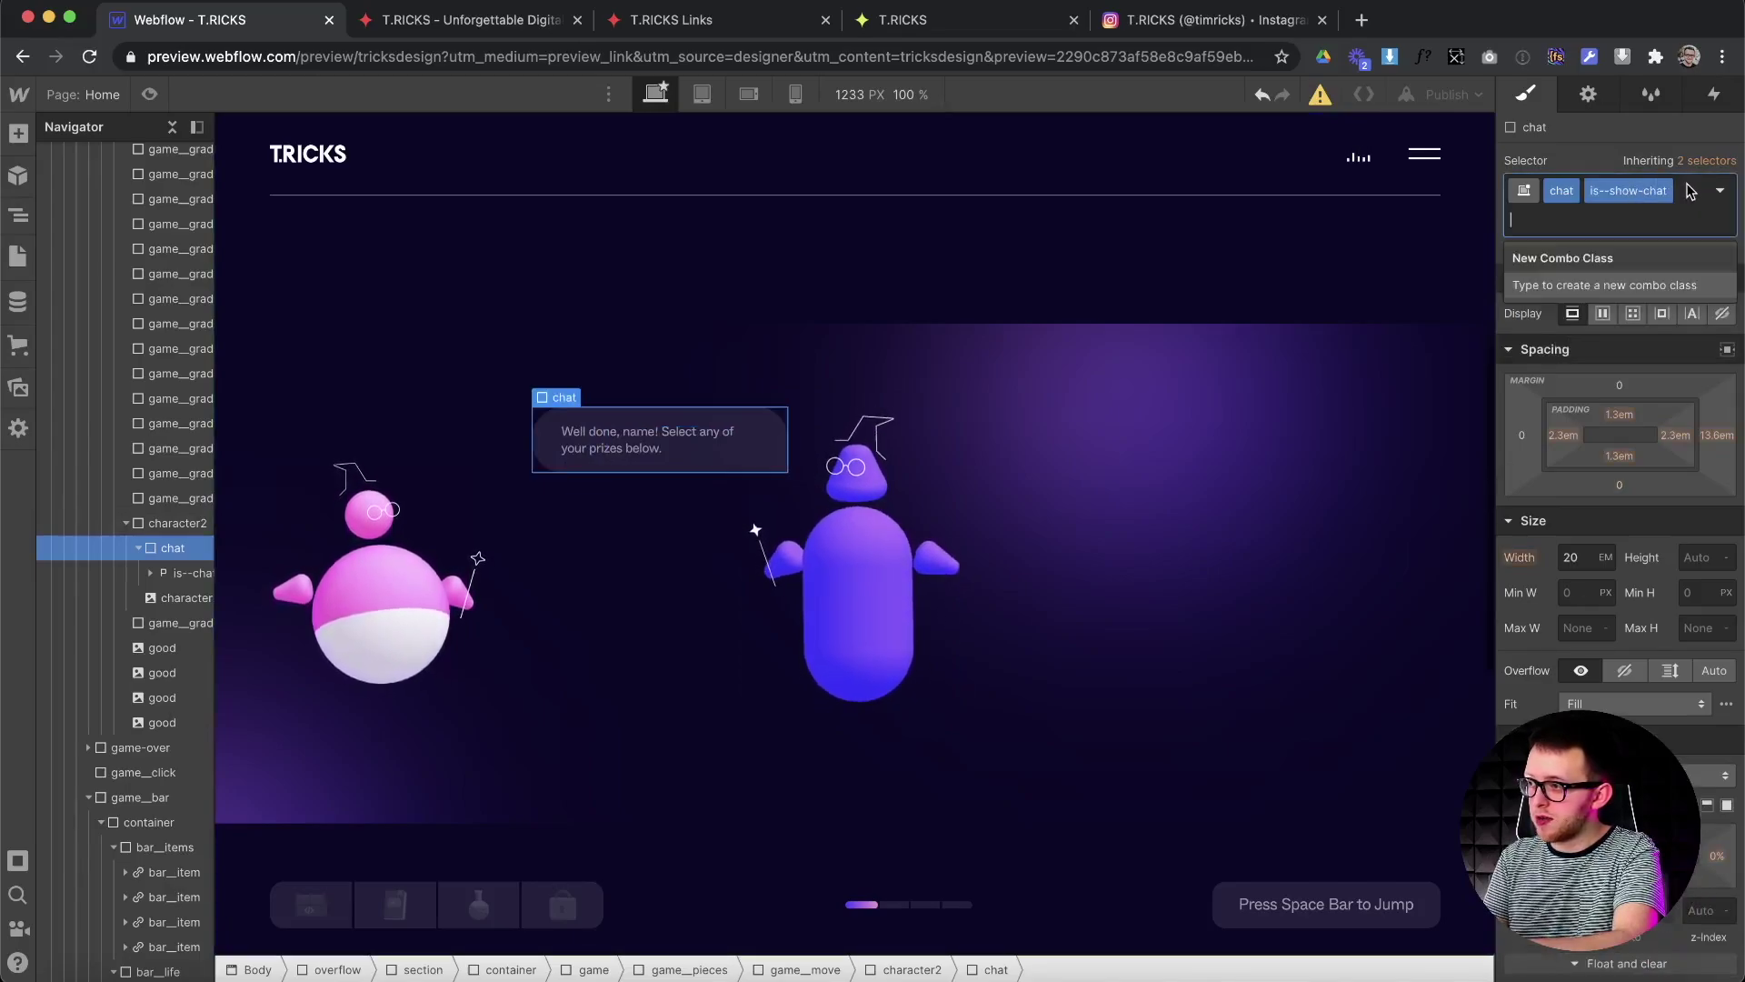
pyautogui.press('BackSpace')
pyautogui.scroll(-10, 1565, 691)
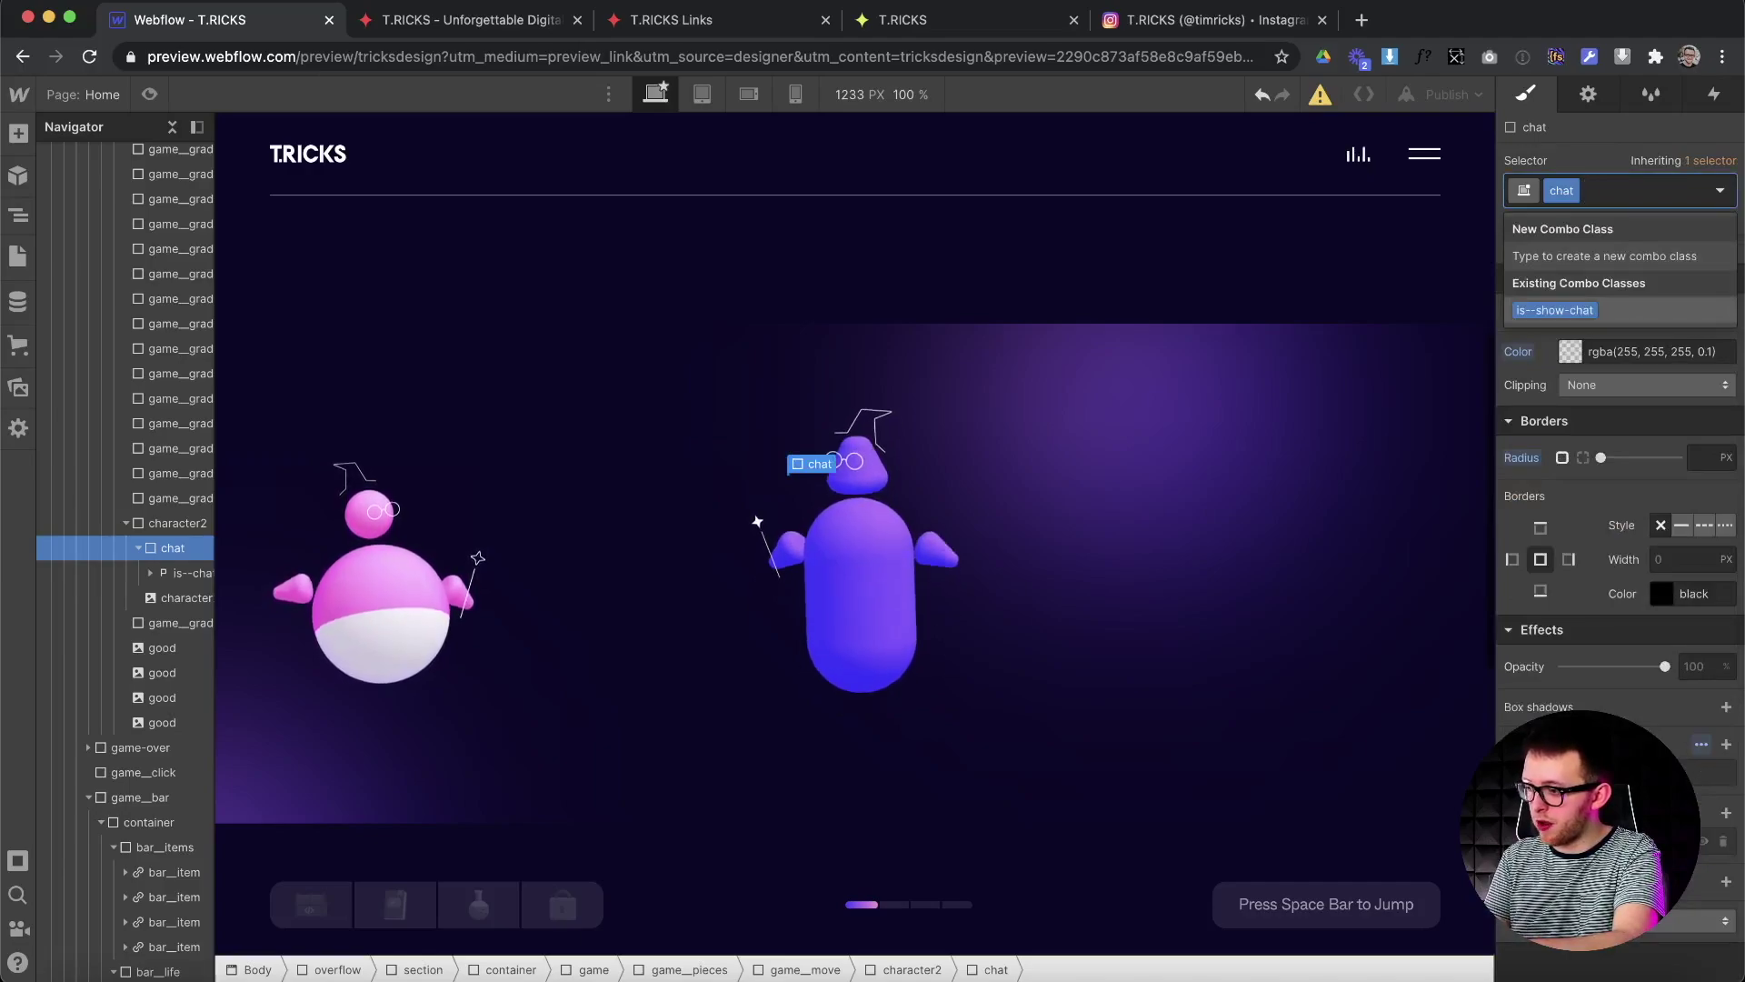
pyautogui.click(1556, 311)
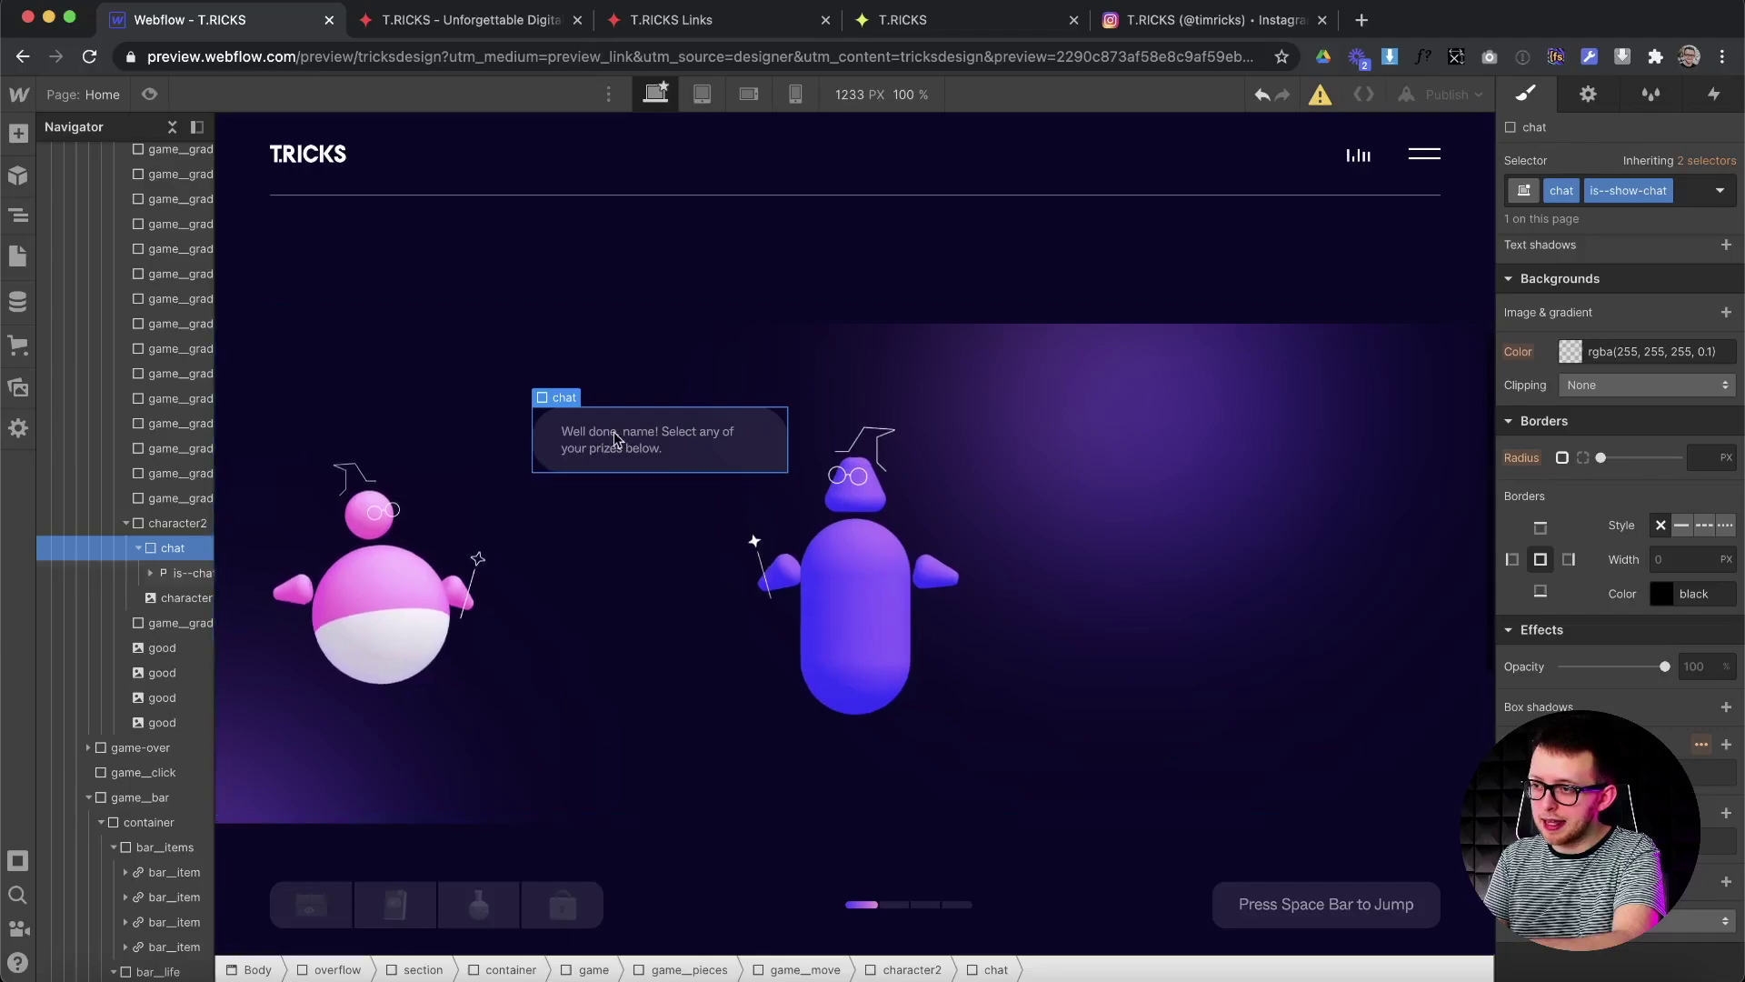
pyautogui.click(645, 437)
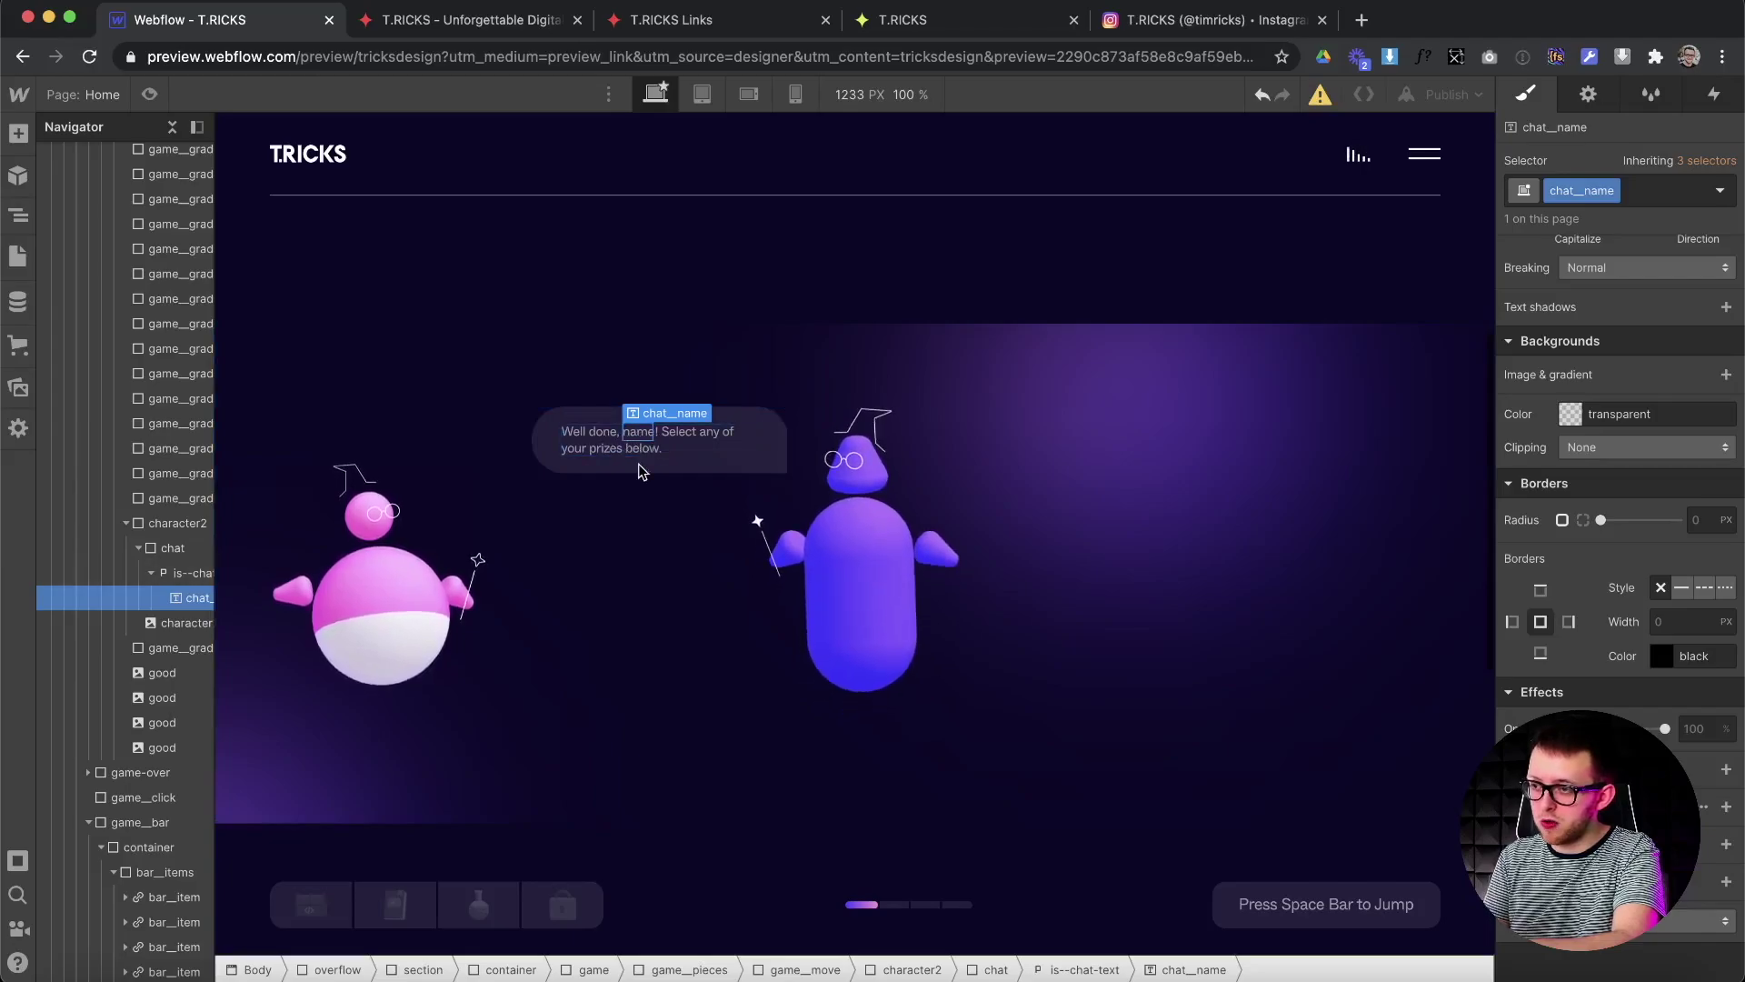
pyautogui.click(604, 496)
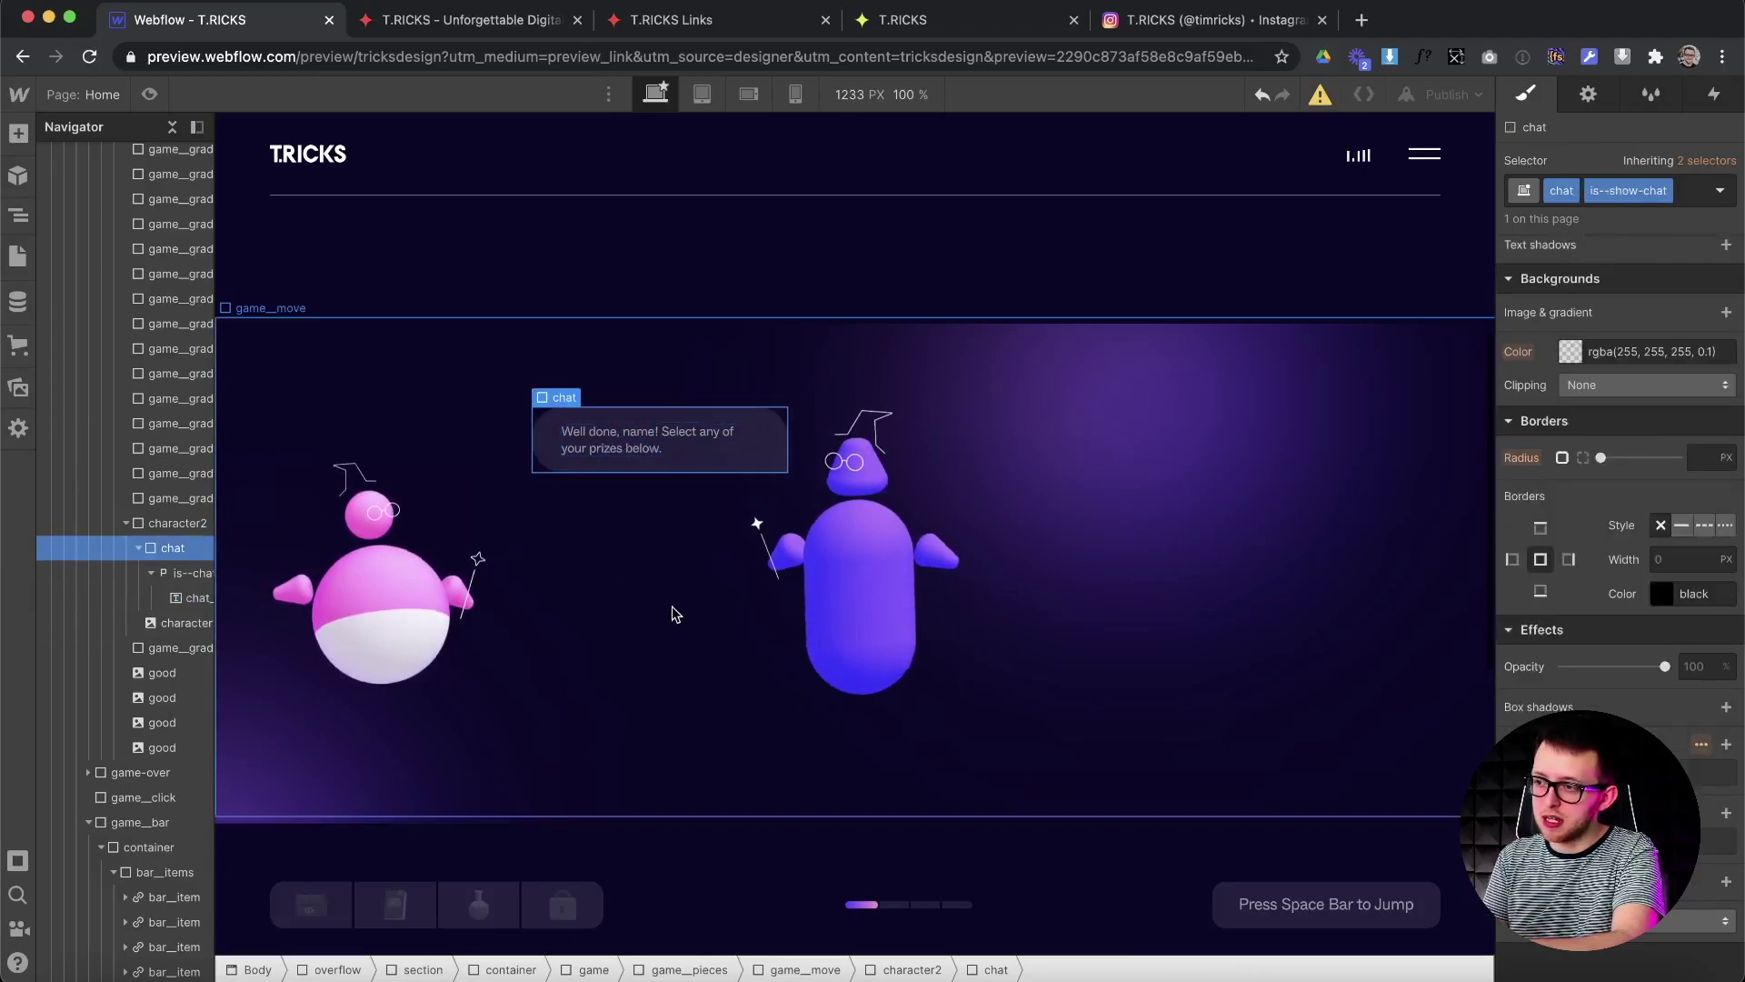
pyautogui.click(676, 615)
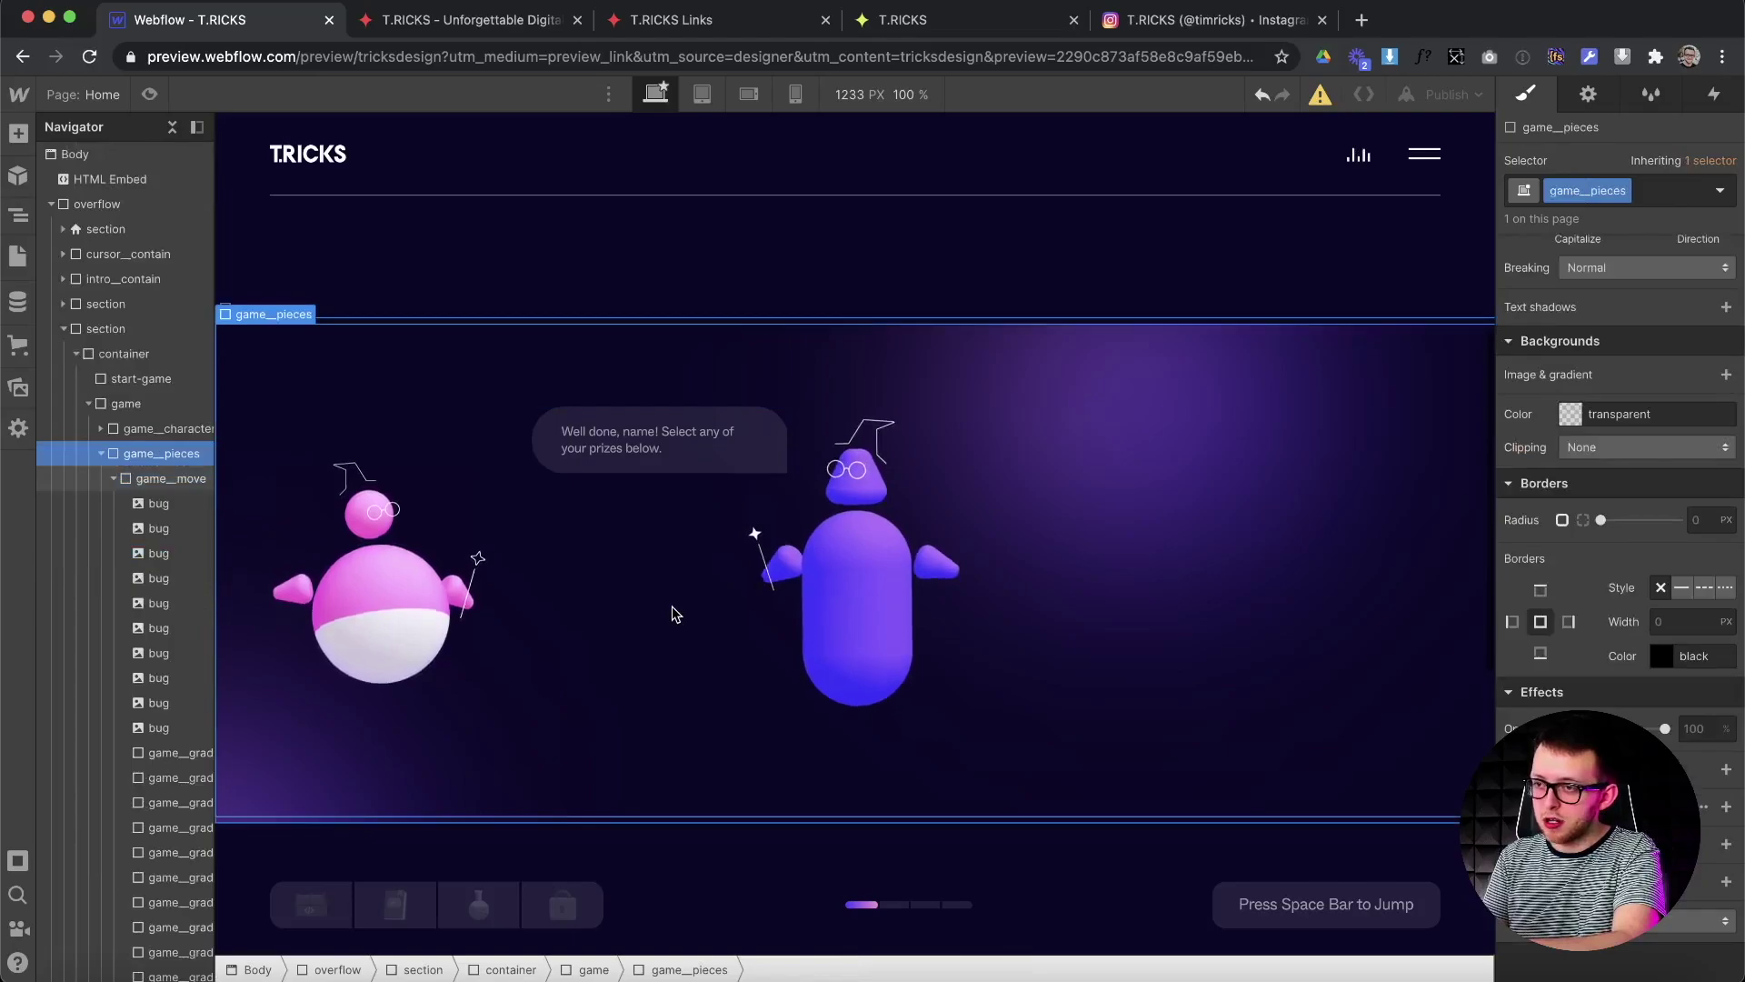
# Reset game_pieces' Overflow to its default, hiding the purple character and chat bubble.
pyautogui.scroll(10, 1586, 512)
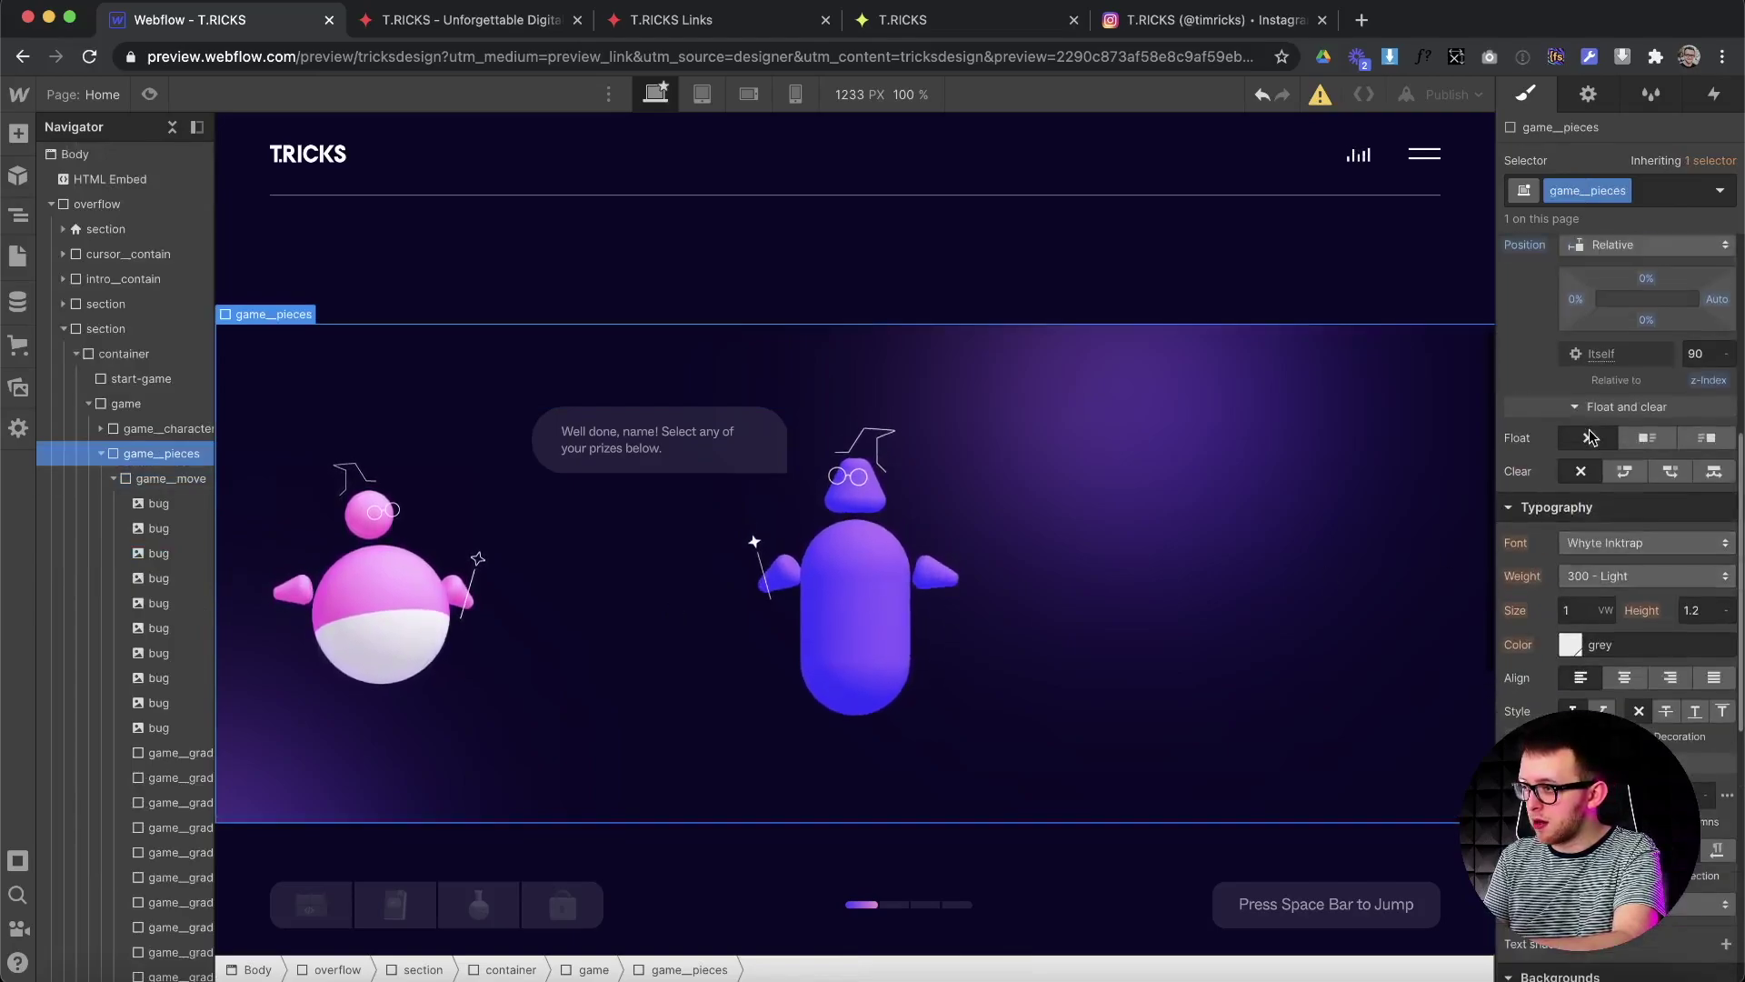
pyautogui.scroll(2, 1554, 405)
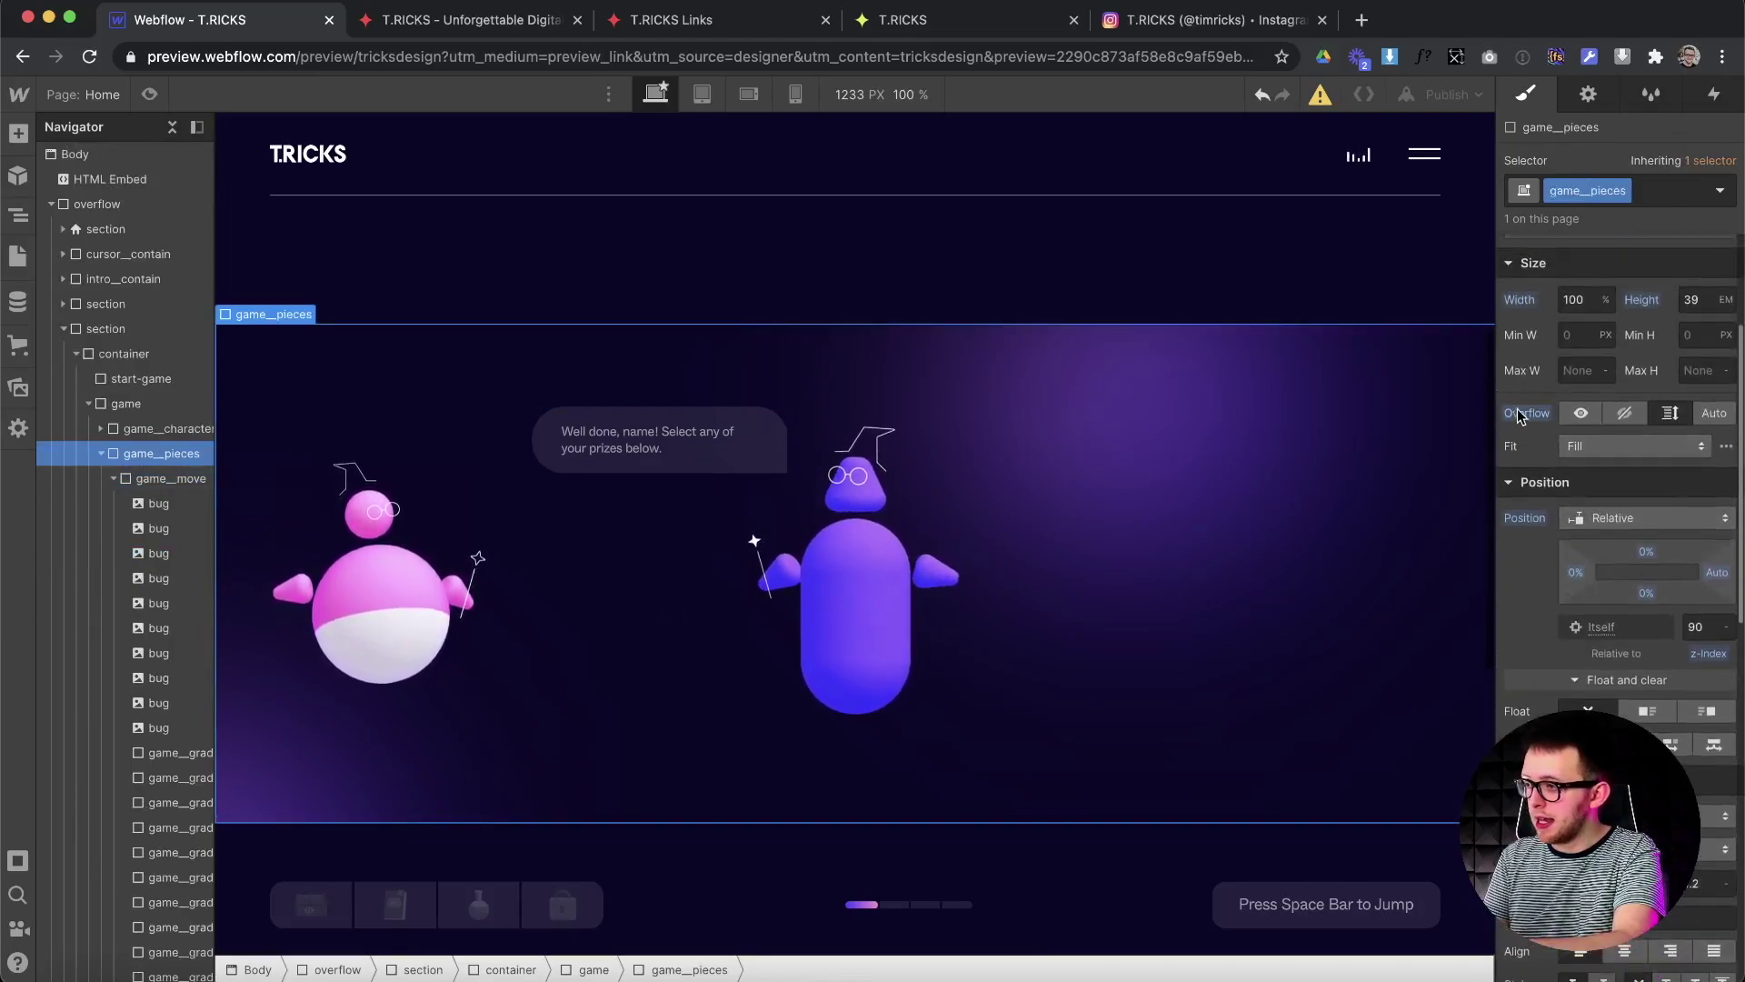
pyautogui.click(1520, 416)
pyautogui.click(1539, 449)
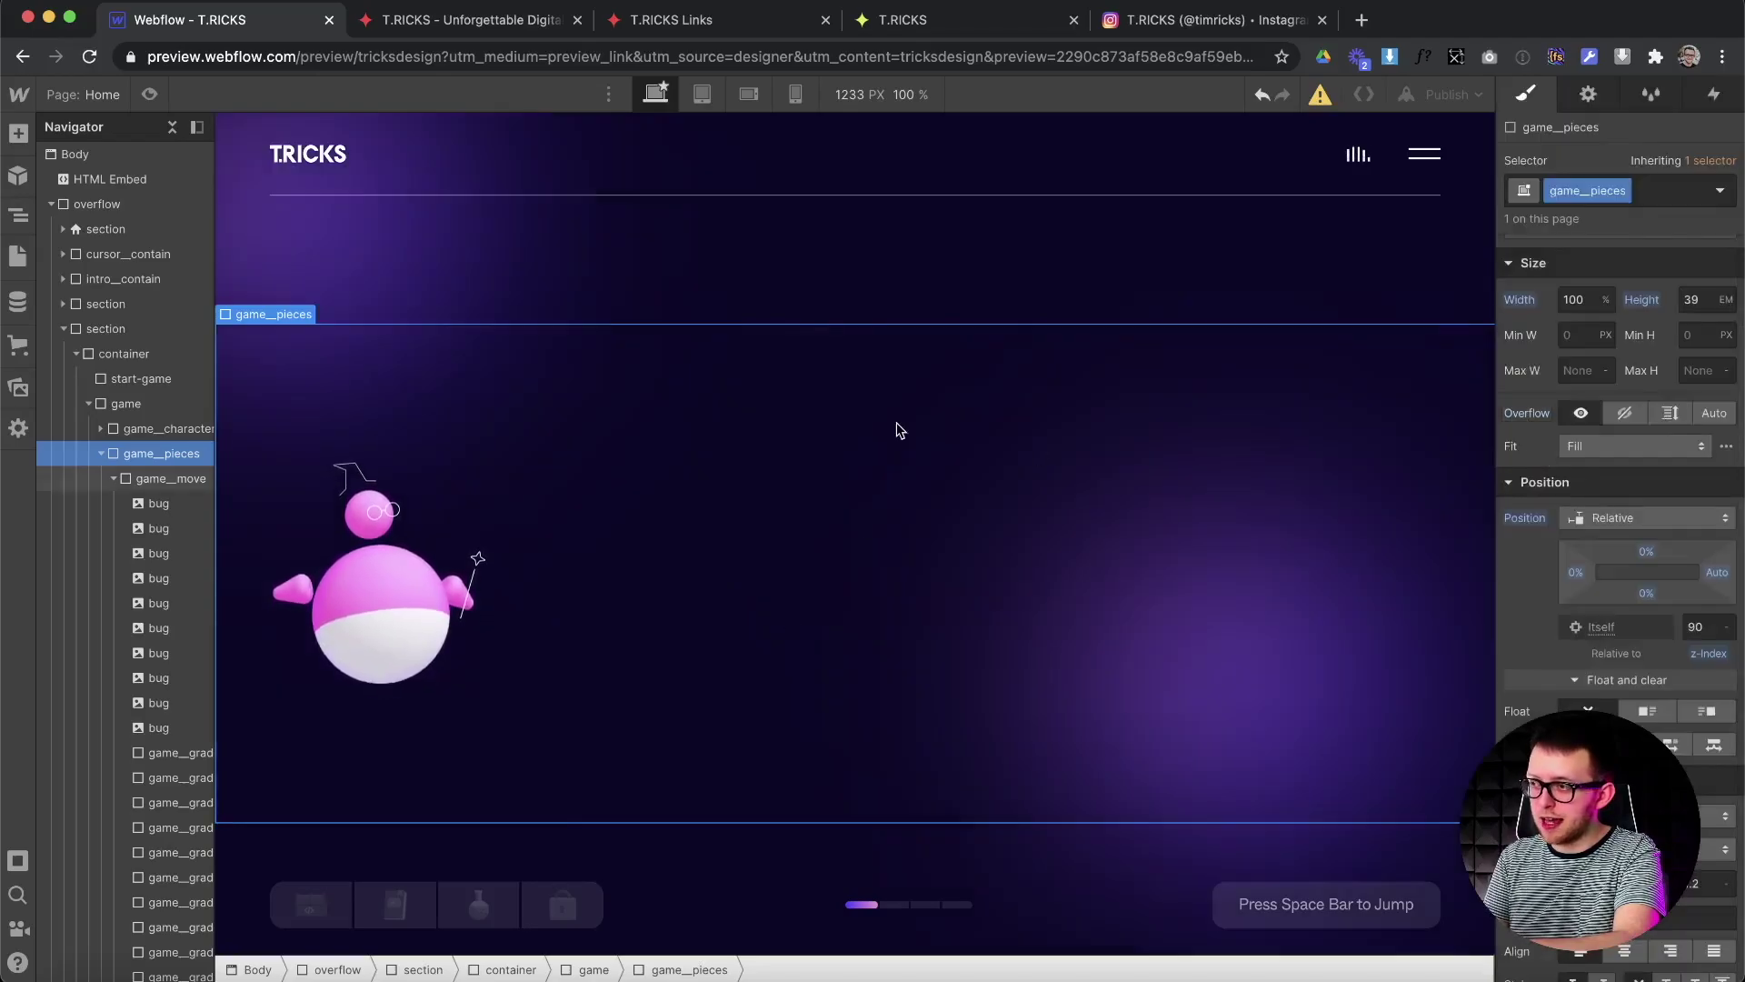
# Expand the Navigator tree and select the start button element.
pyautogui.click(62, 306)
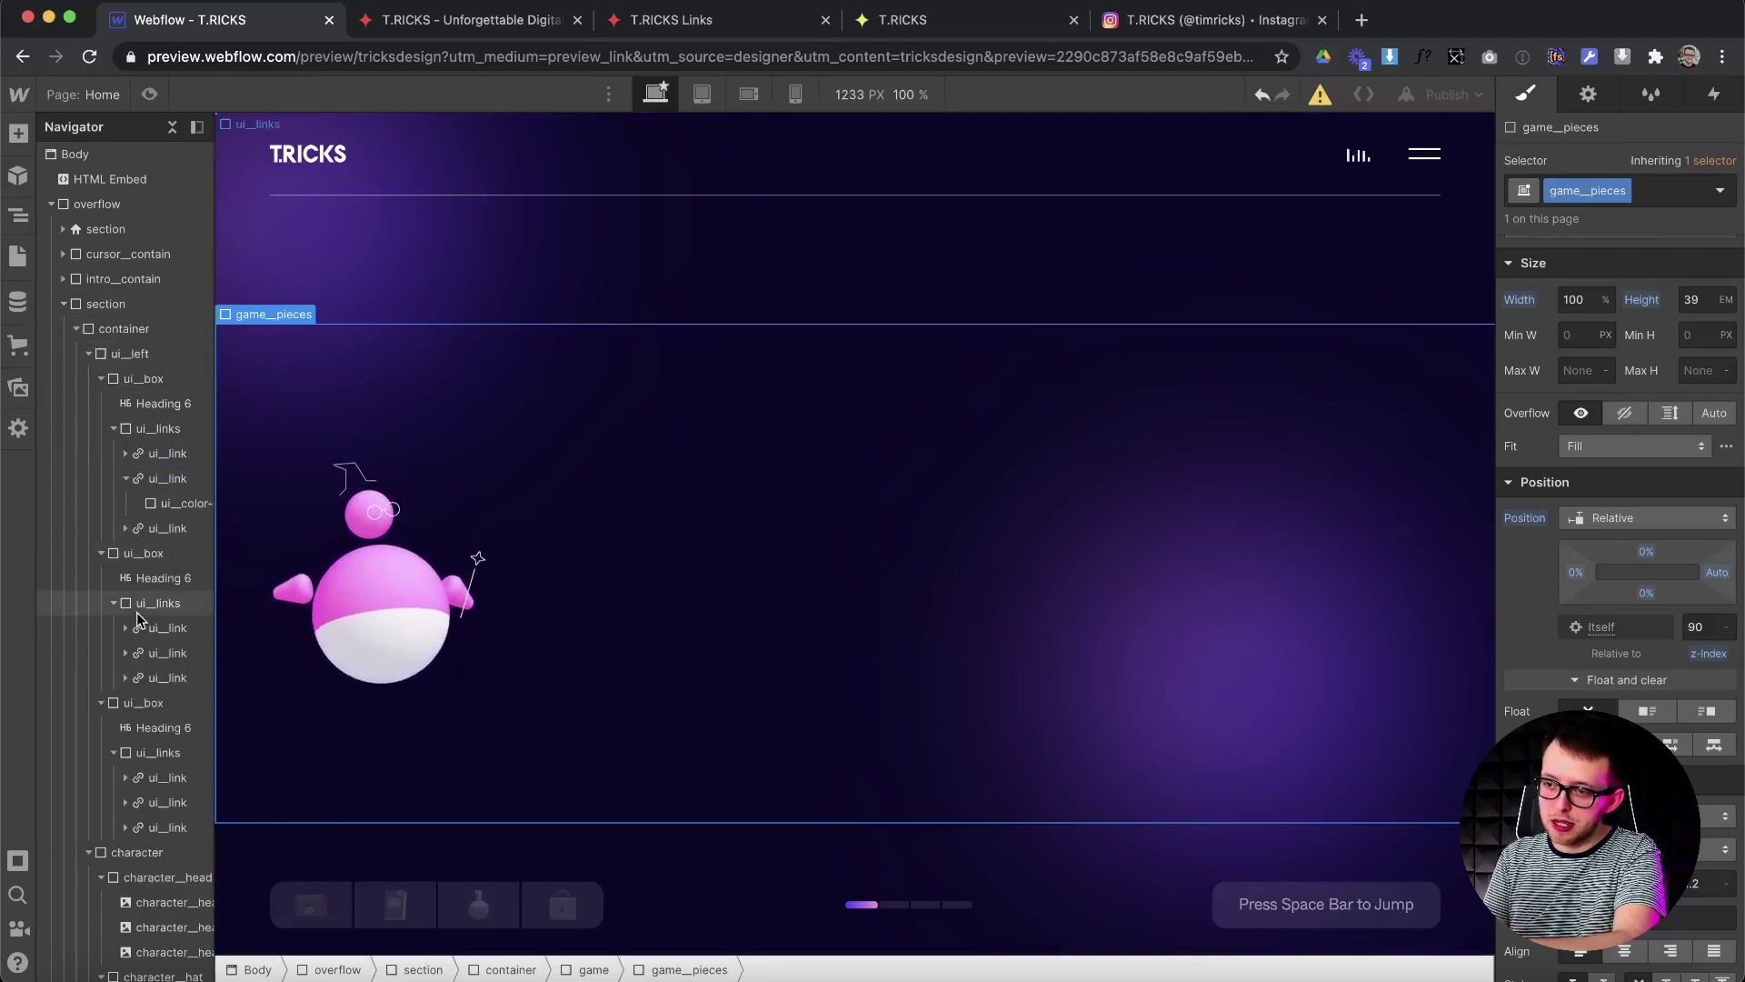
pyautogui.scroll(-3, 136, 613)
pyautogui.scroll(-1, 159, 636)
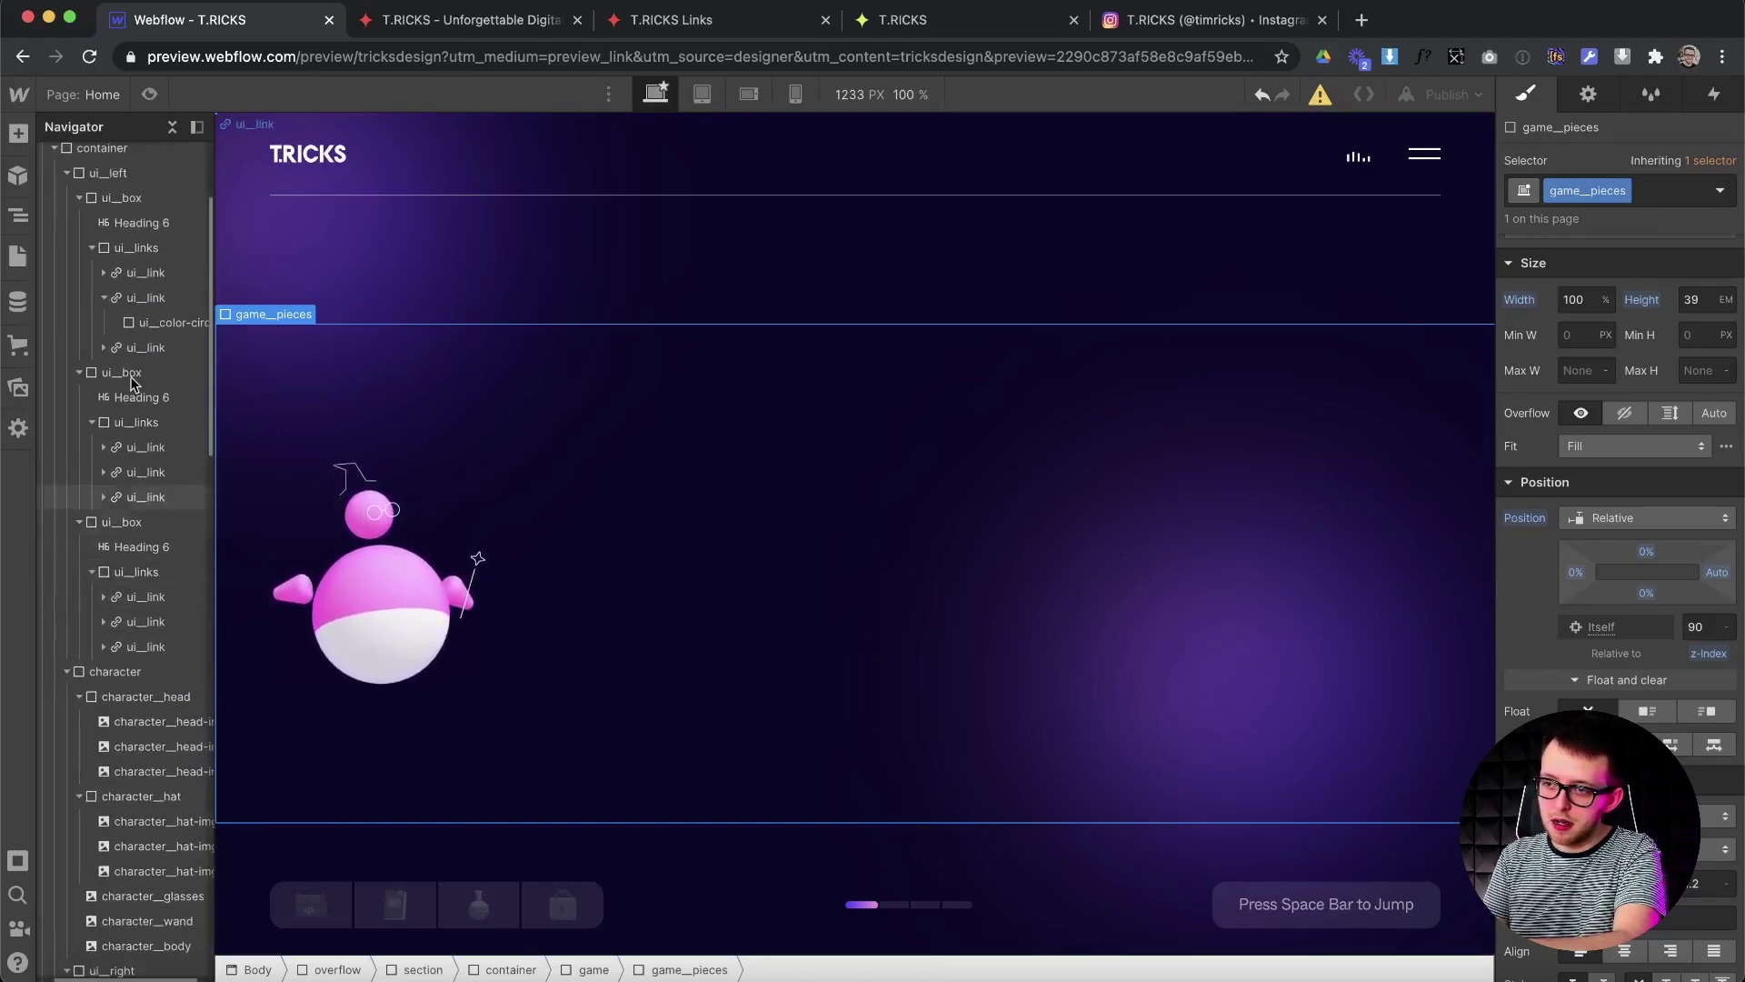
pyautogui.scroll(-3, 127, 509)
pyautogui.scroll(-3, 123, 773)
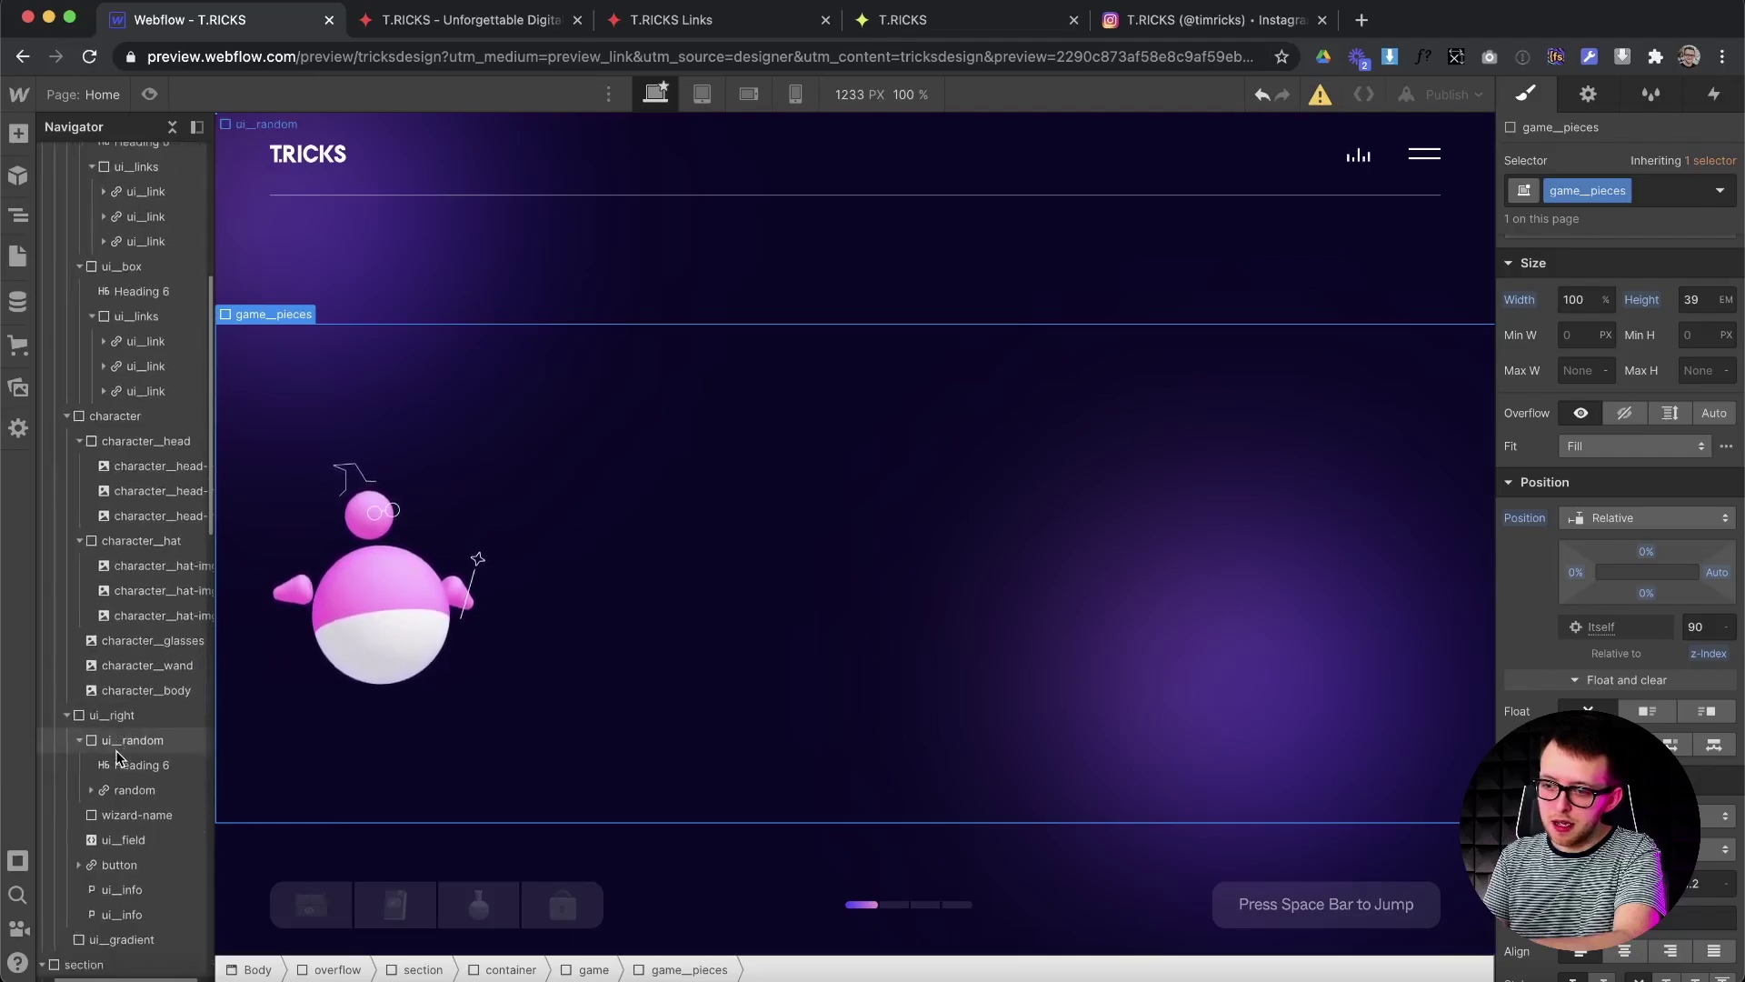
pyautogui.click(140, 857)
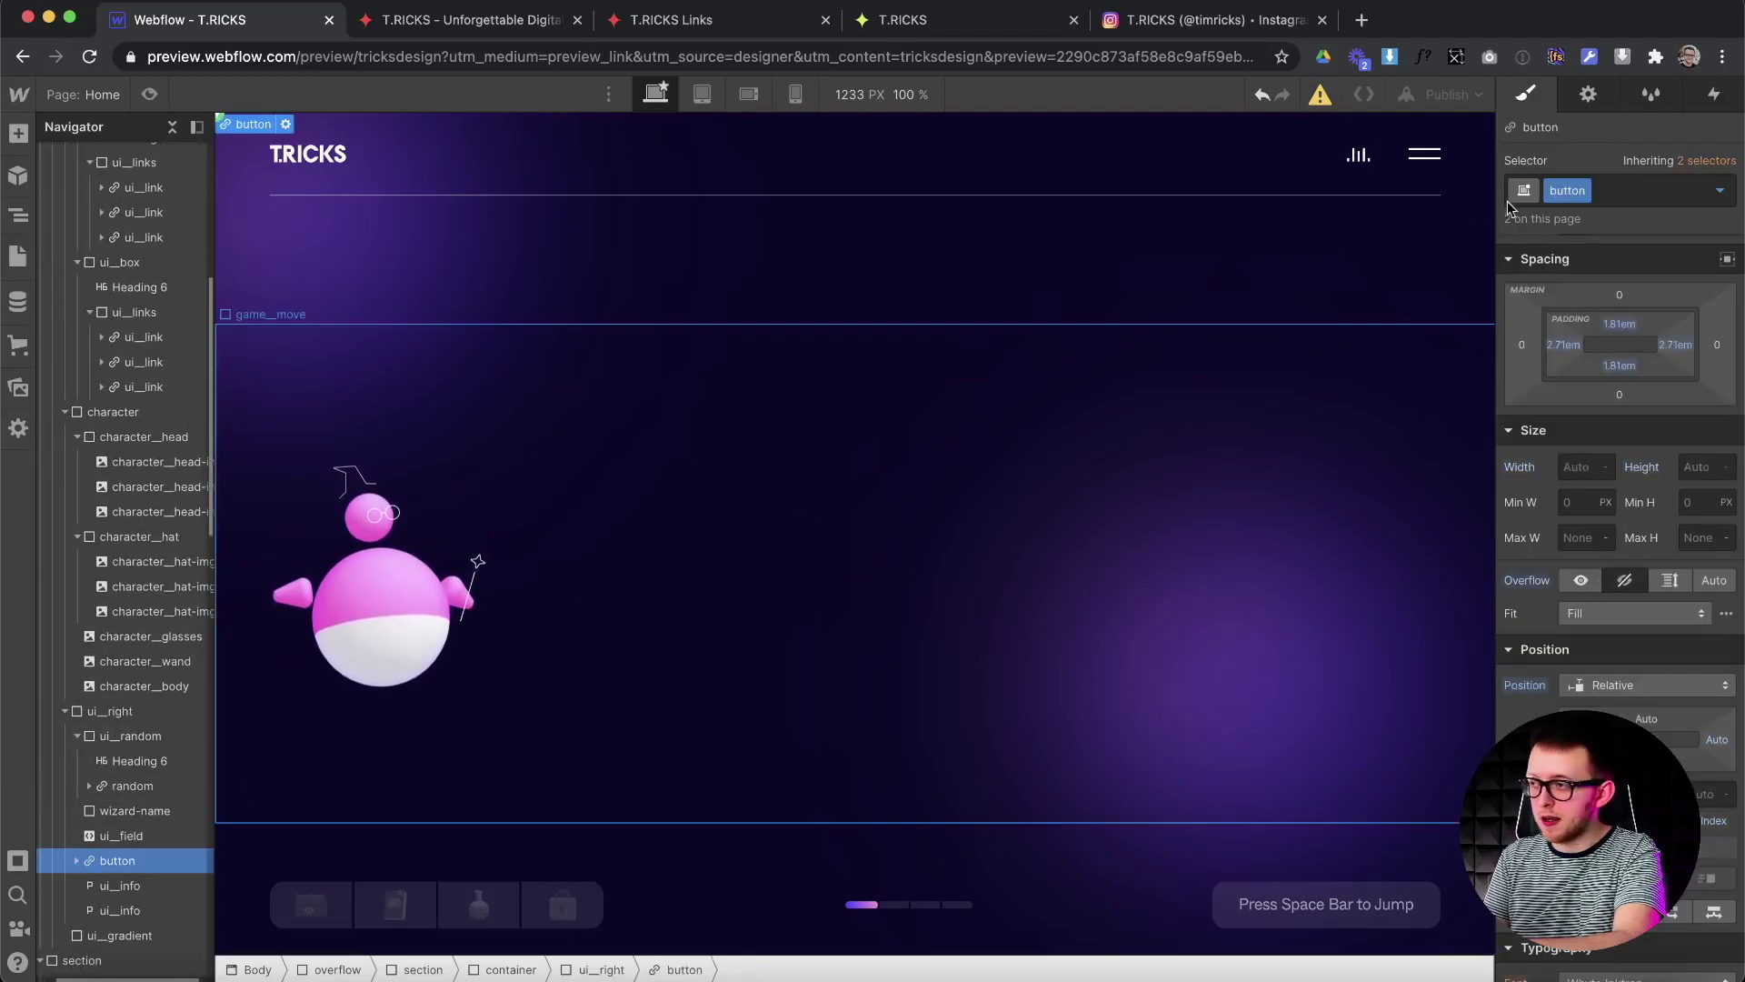
# Preview the Start Game animation on the button's mouse click trigger.
pyautogui.click(1713, 96)
pyautogui.click(1604, 264)
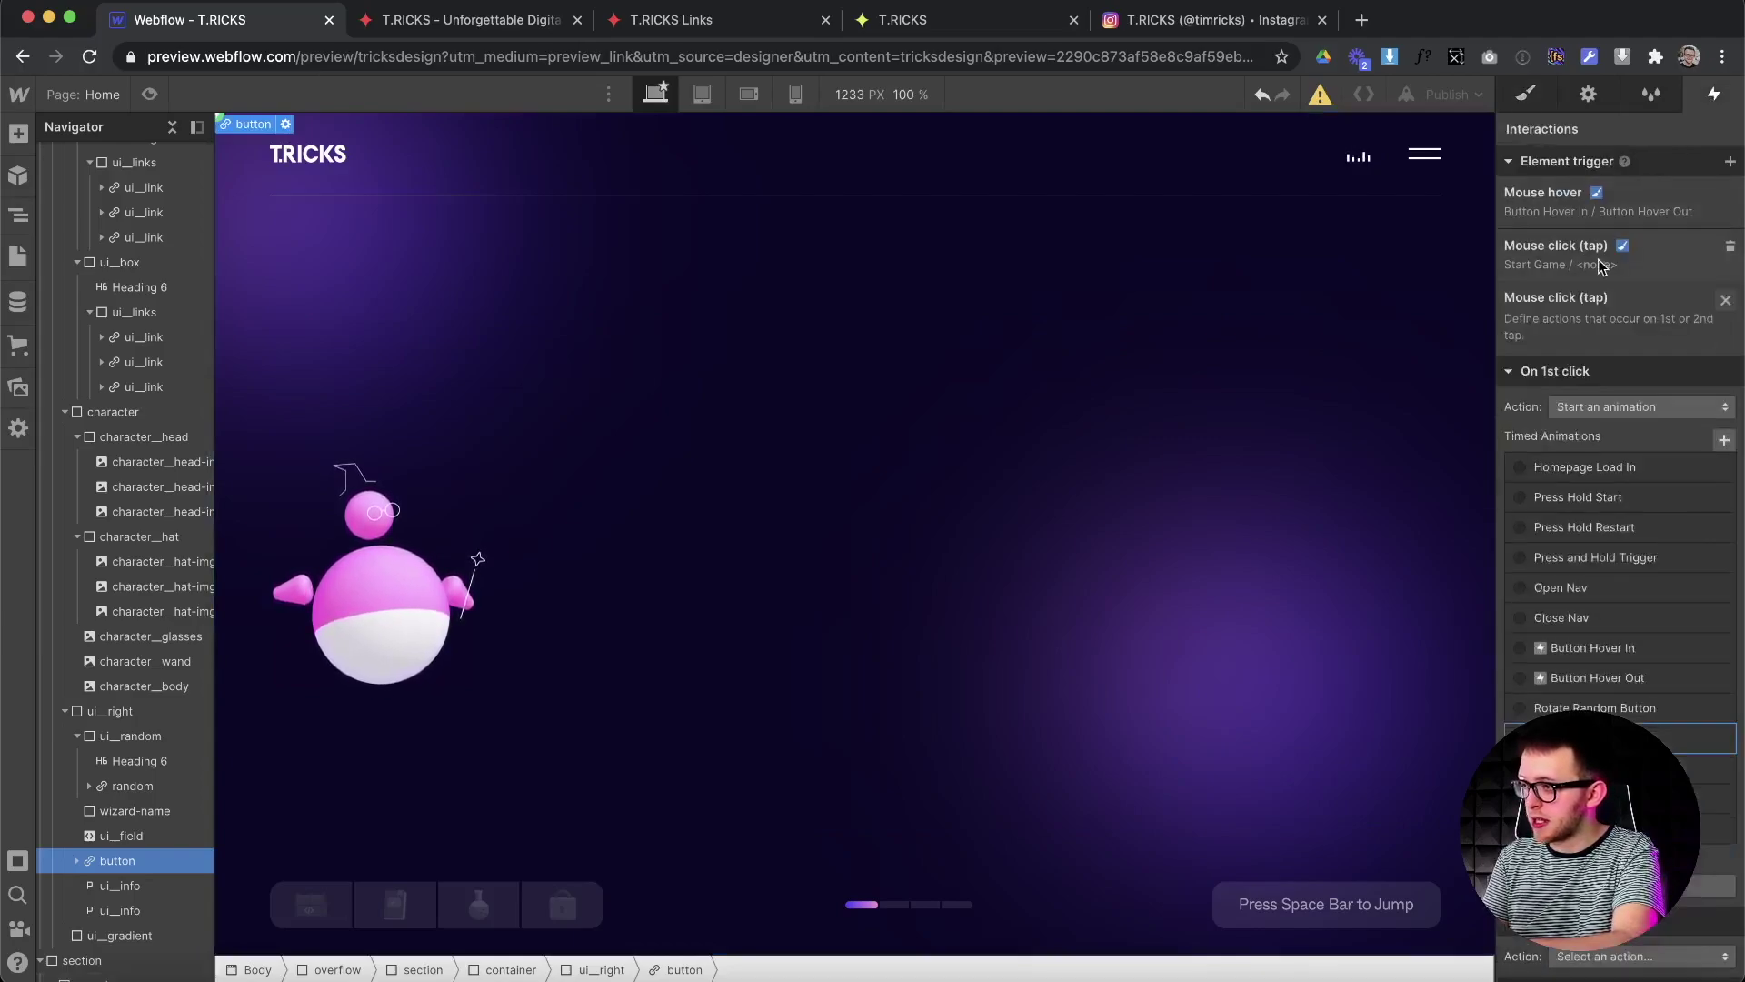
pyautogui.click(1611, 600)
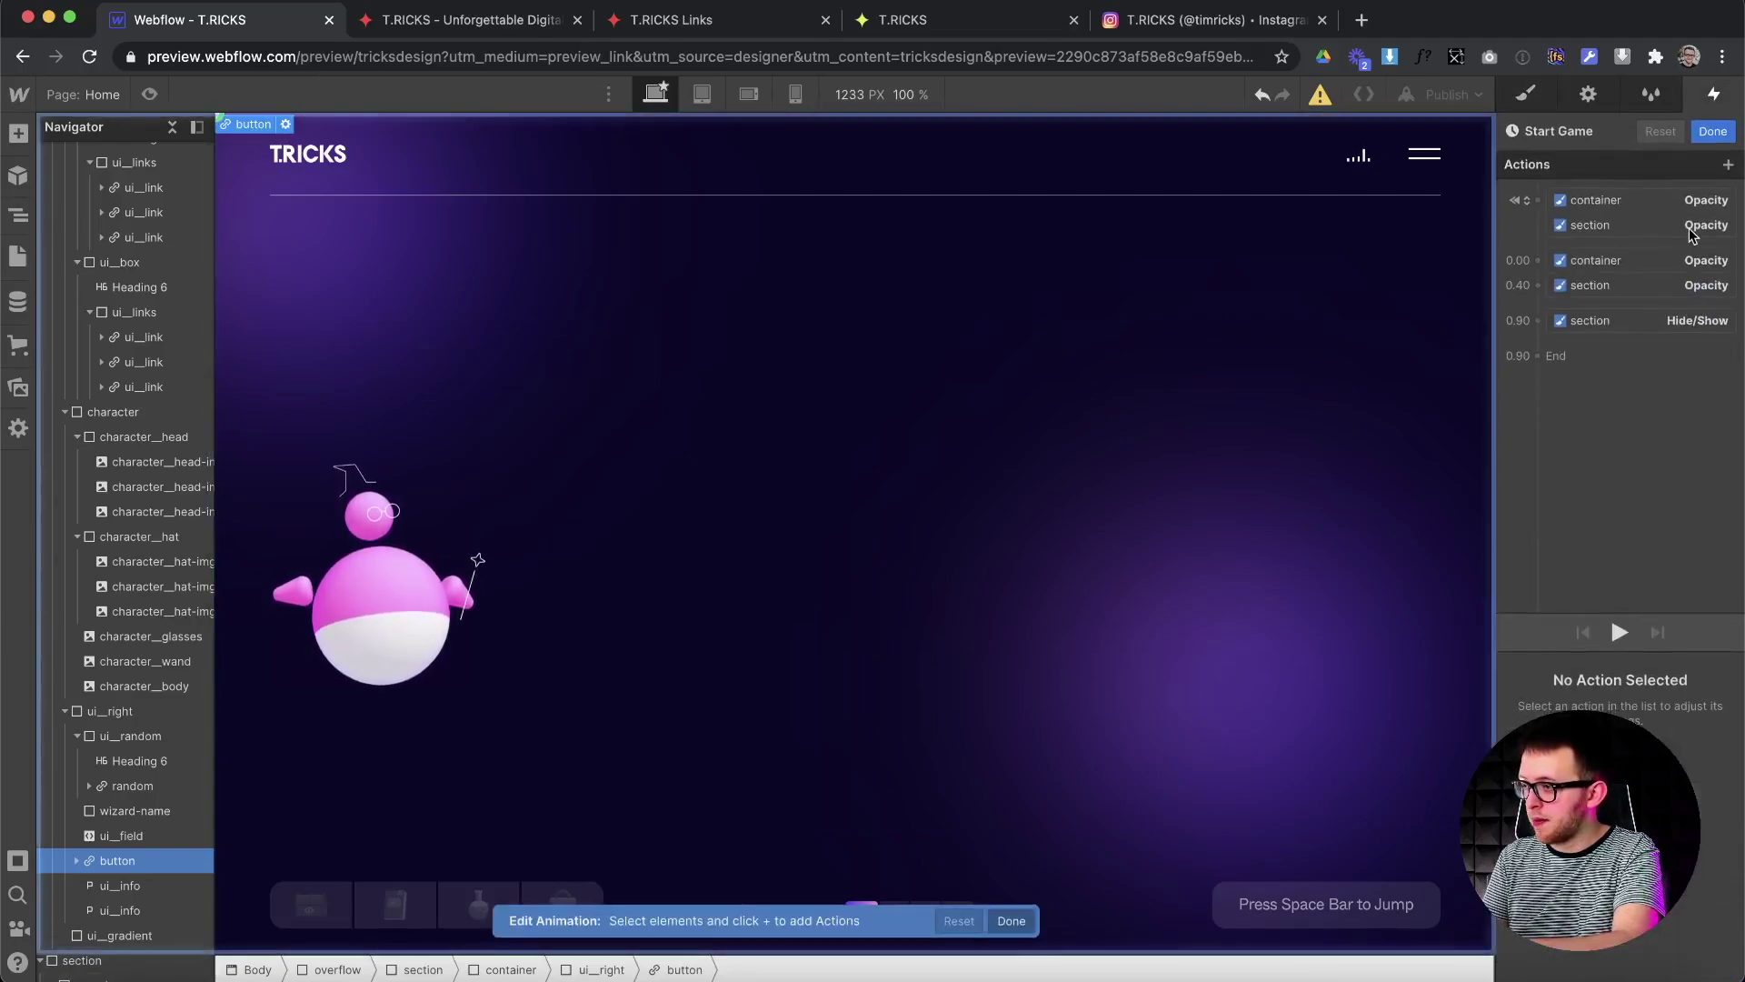
pyautogui.click(1619, 633)
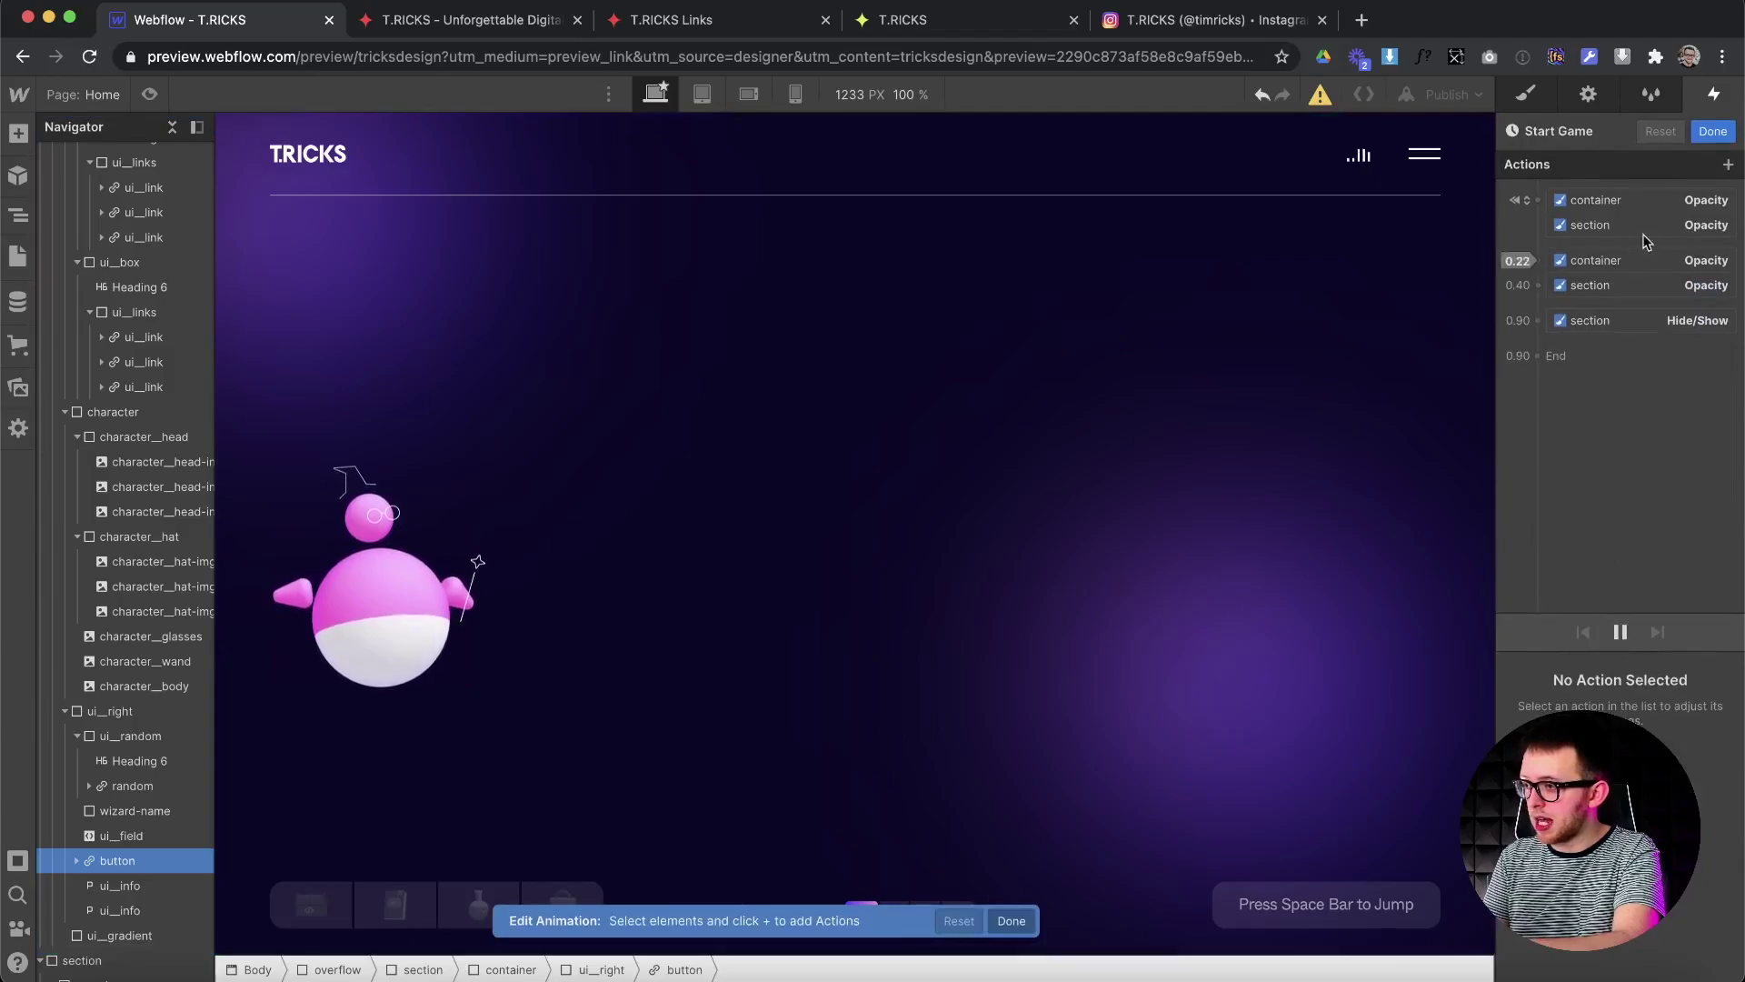
pyautogui.click(1713, 132)
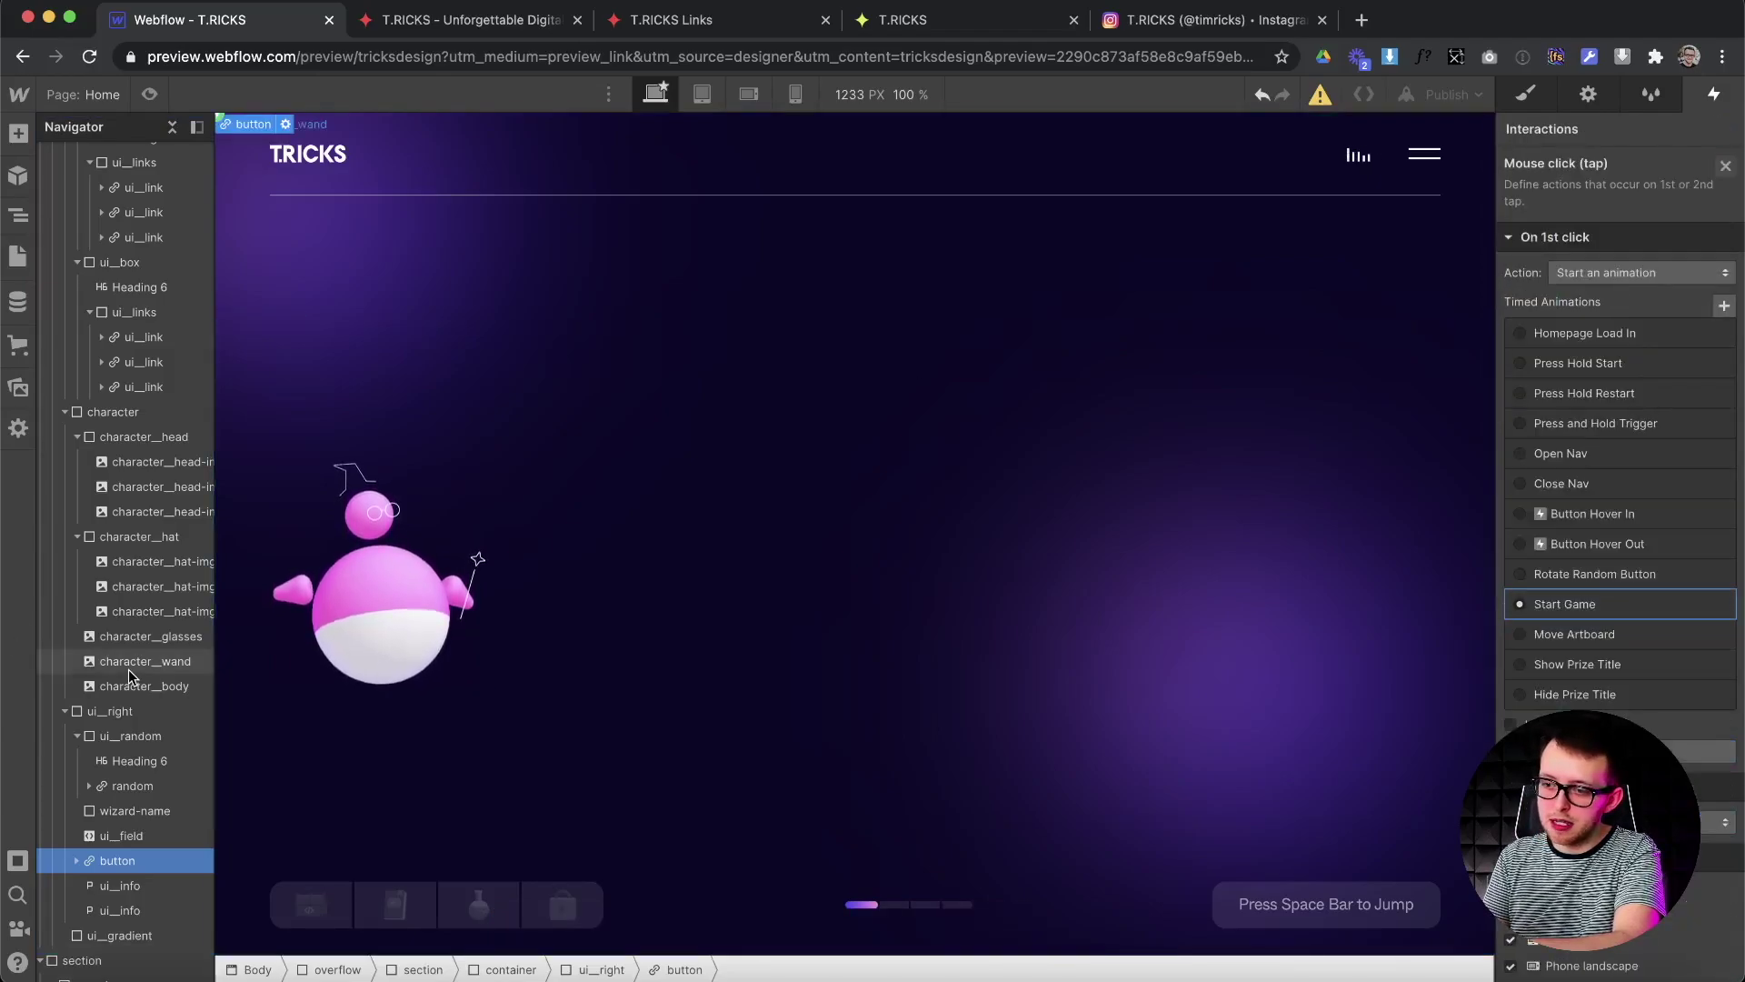
# Select the start-game element to show its Move Artboard click interaction.
pyautogui.scroll(-5, 129, 669)
pyautogui.scroll(-5, 127, 789)
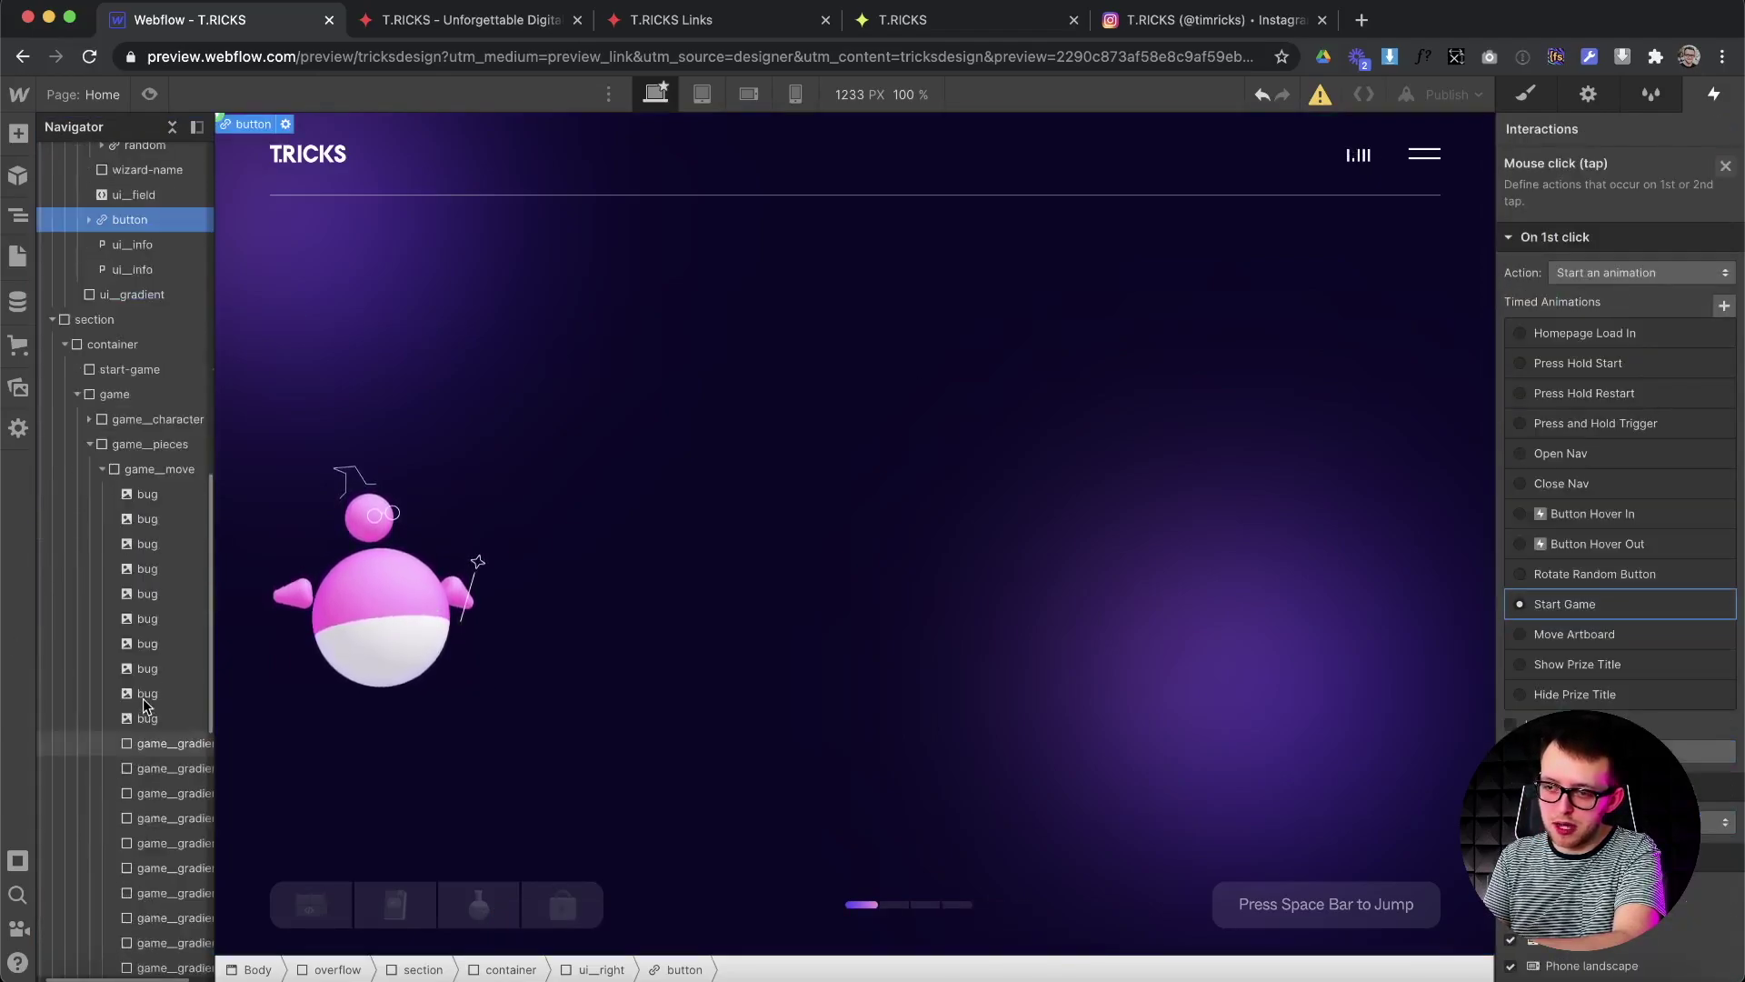
pyautogui.click(152, 373)
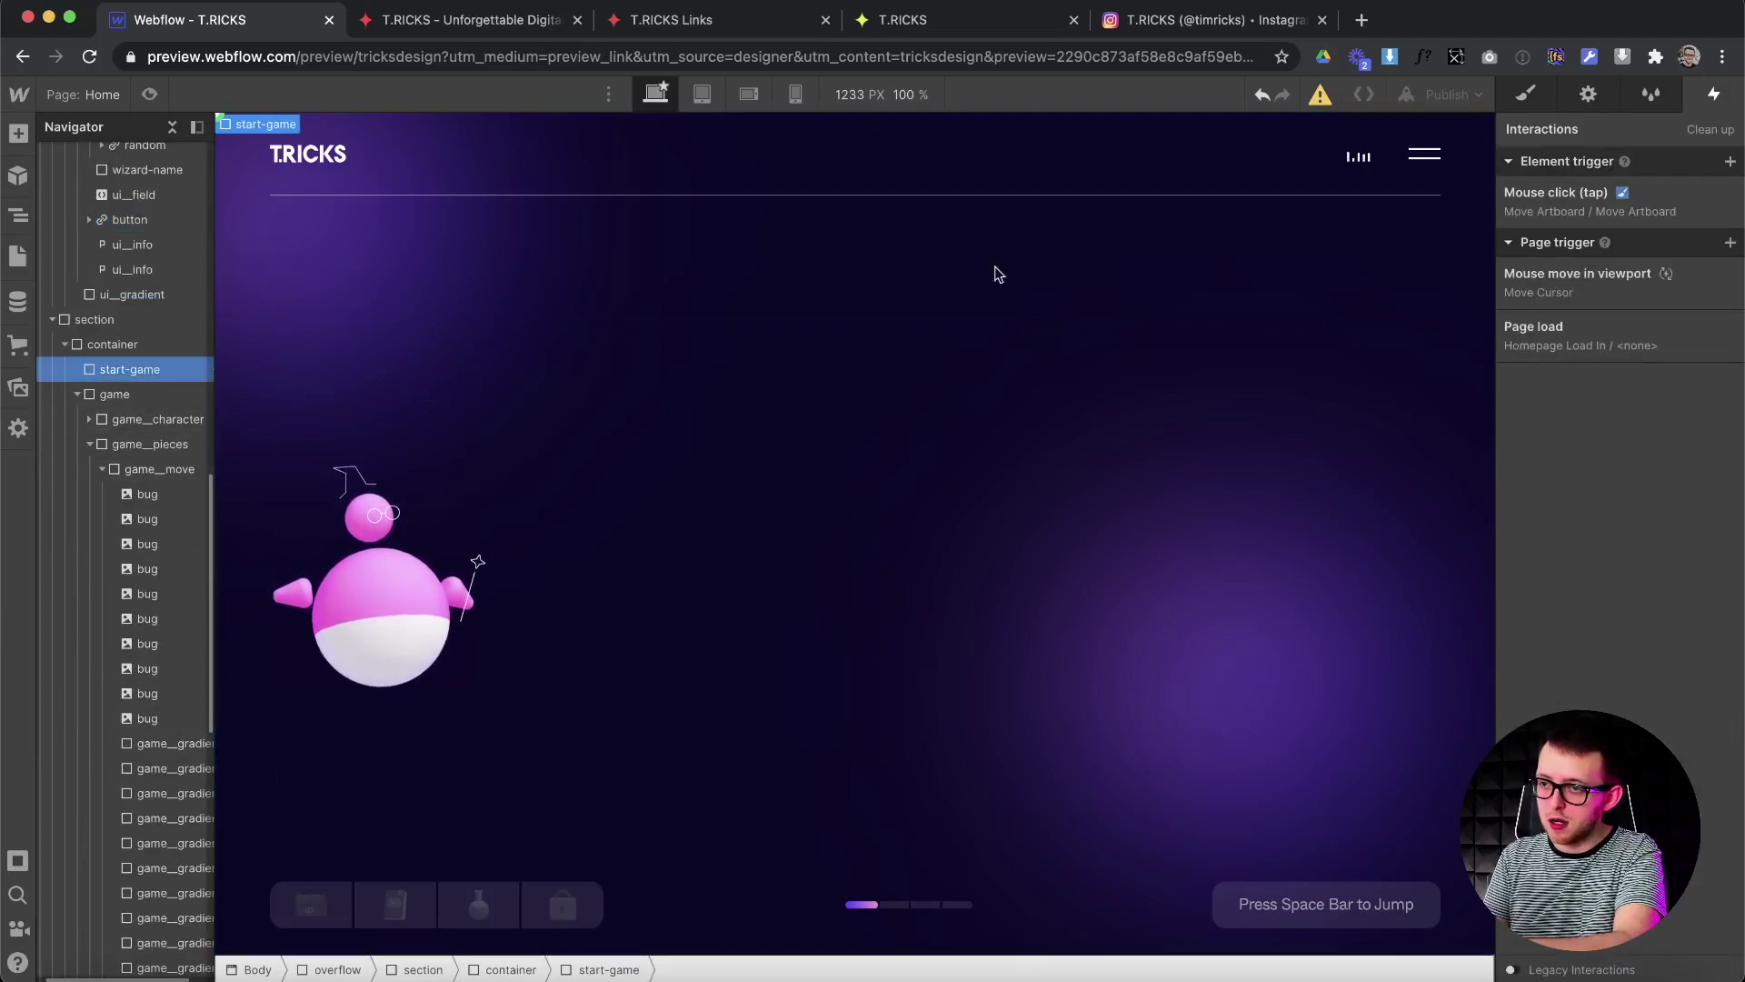
pyautogui.click(1591, 202)
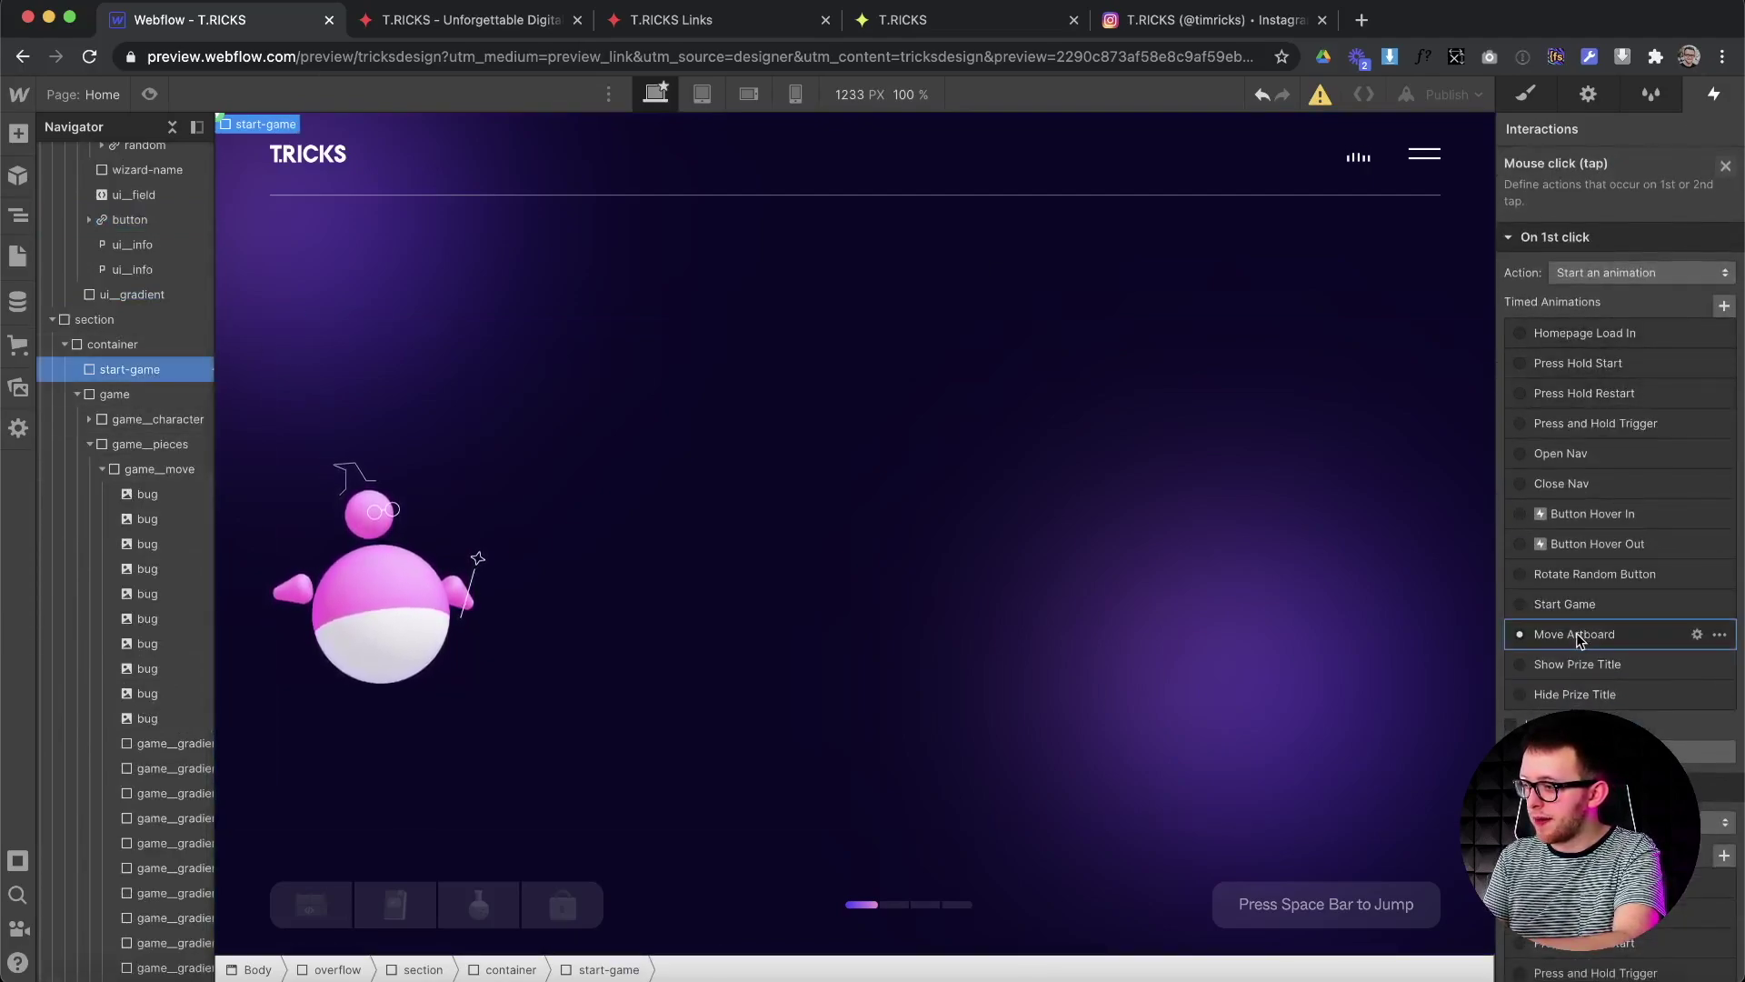
pyautogui.click(1578, 631)
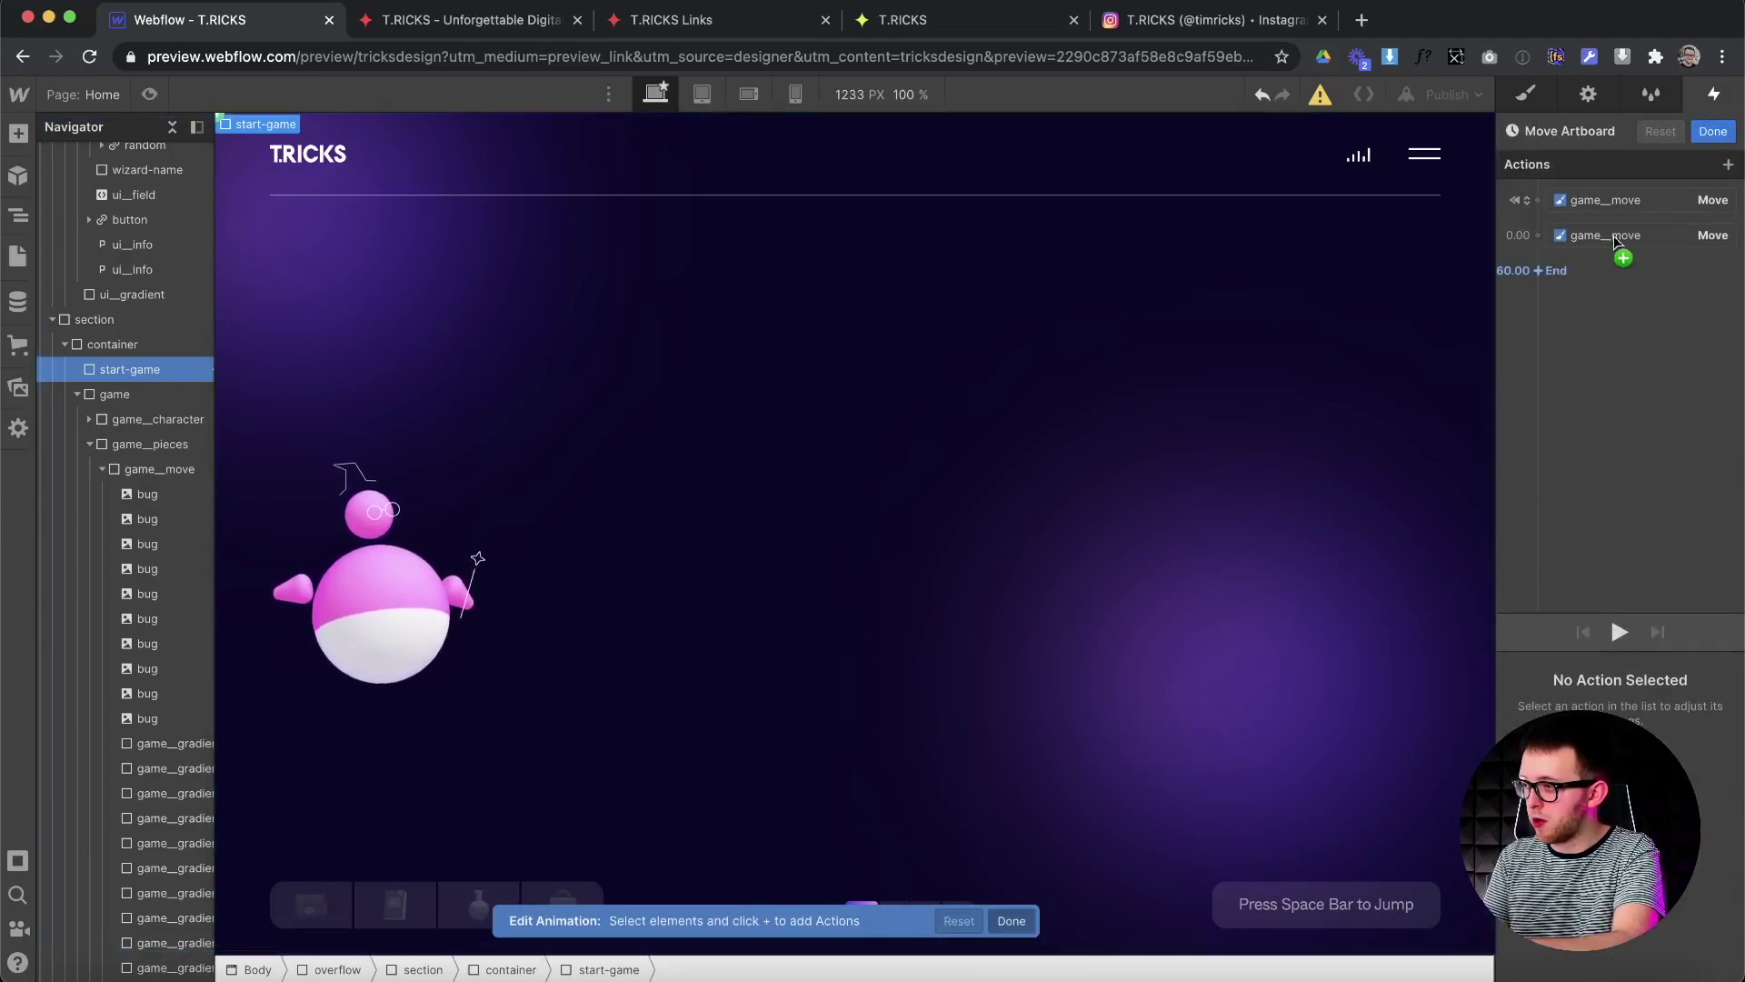
pyautogui.moveTo(1603, 198); pyautogui.dragTo(1607, 286)
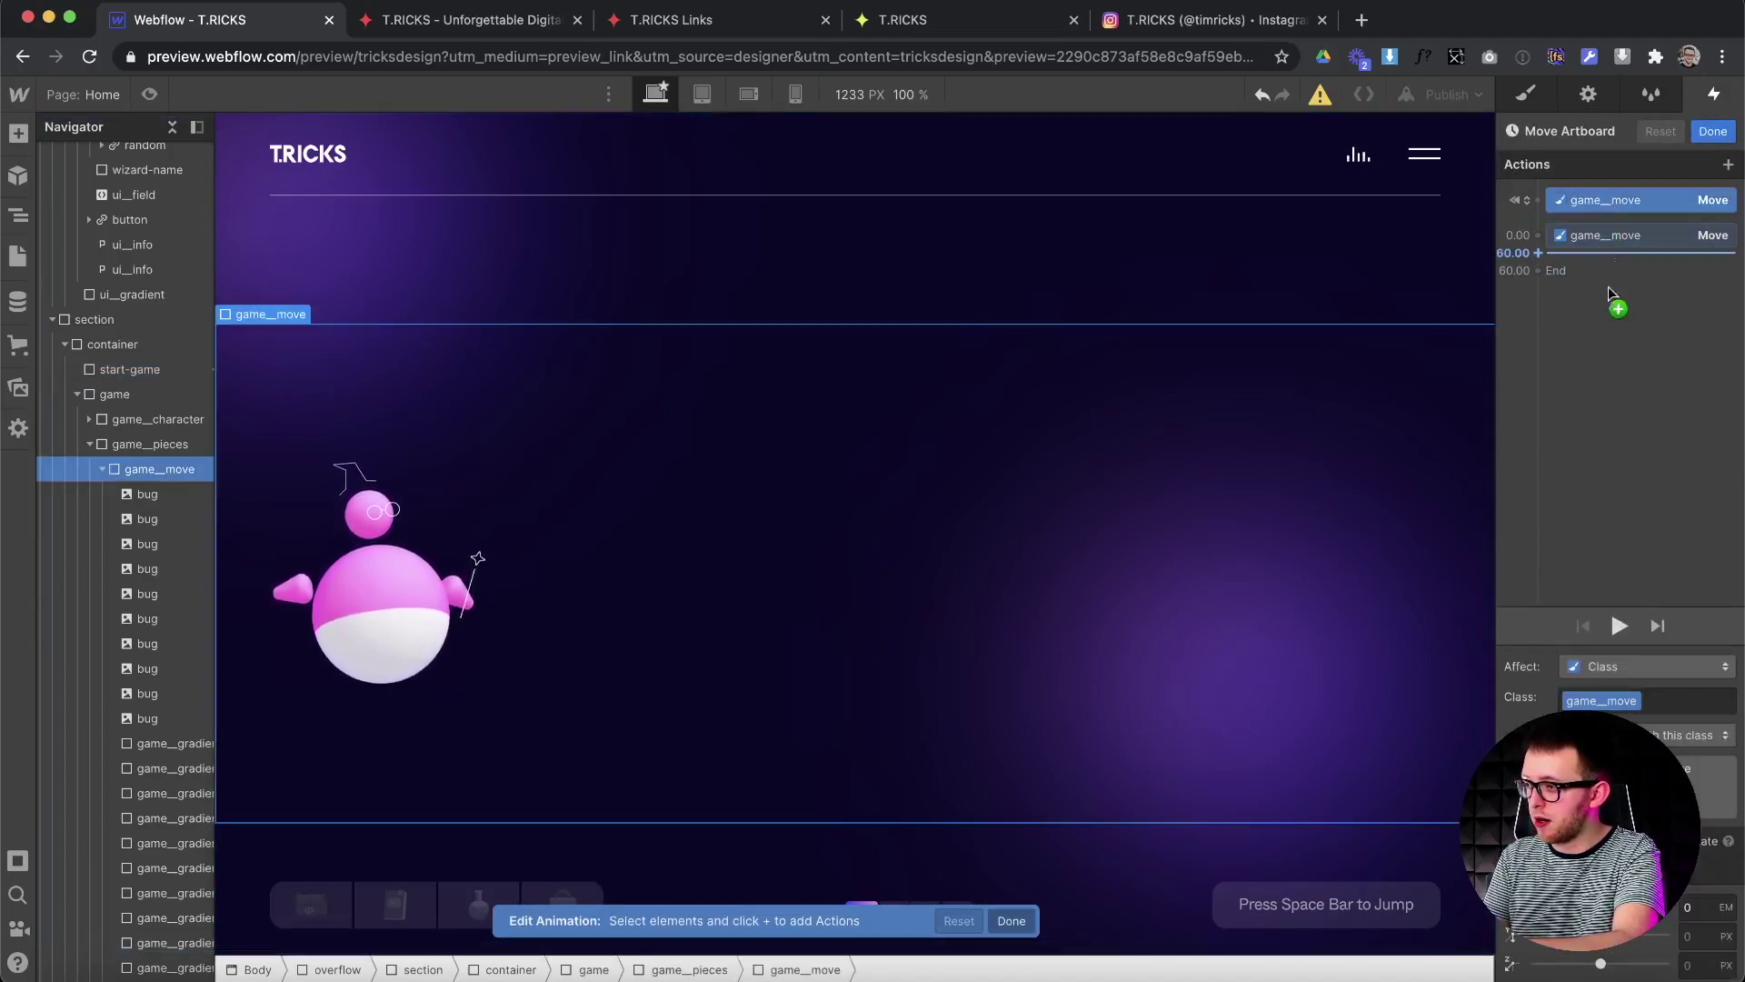
pyautogui.click(1596, 237)
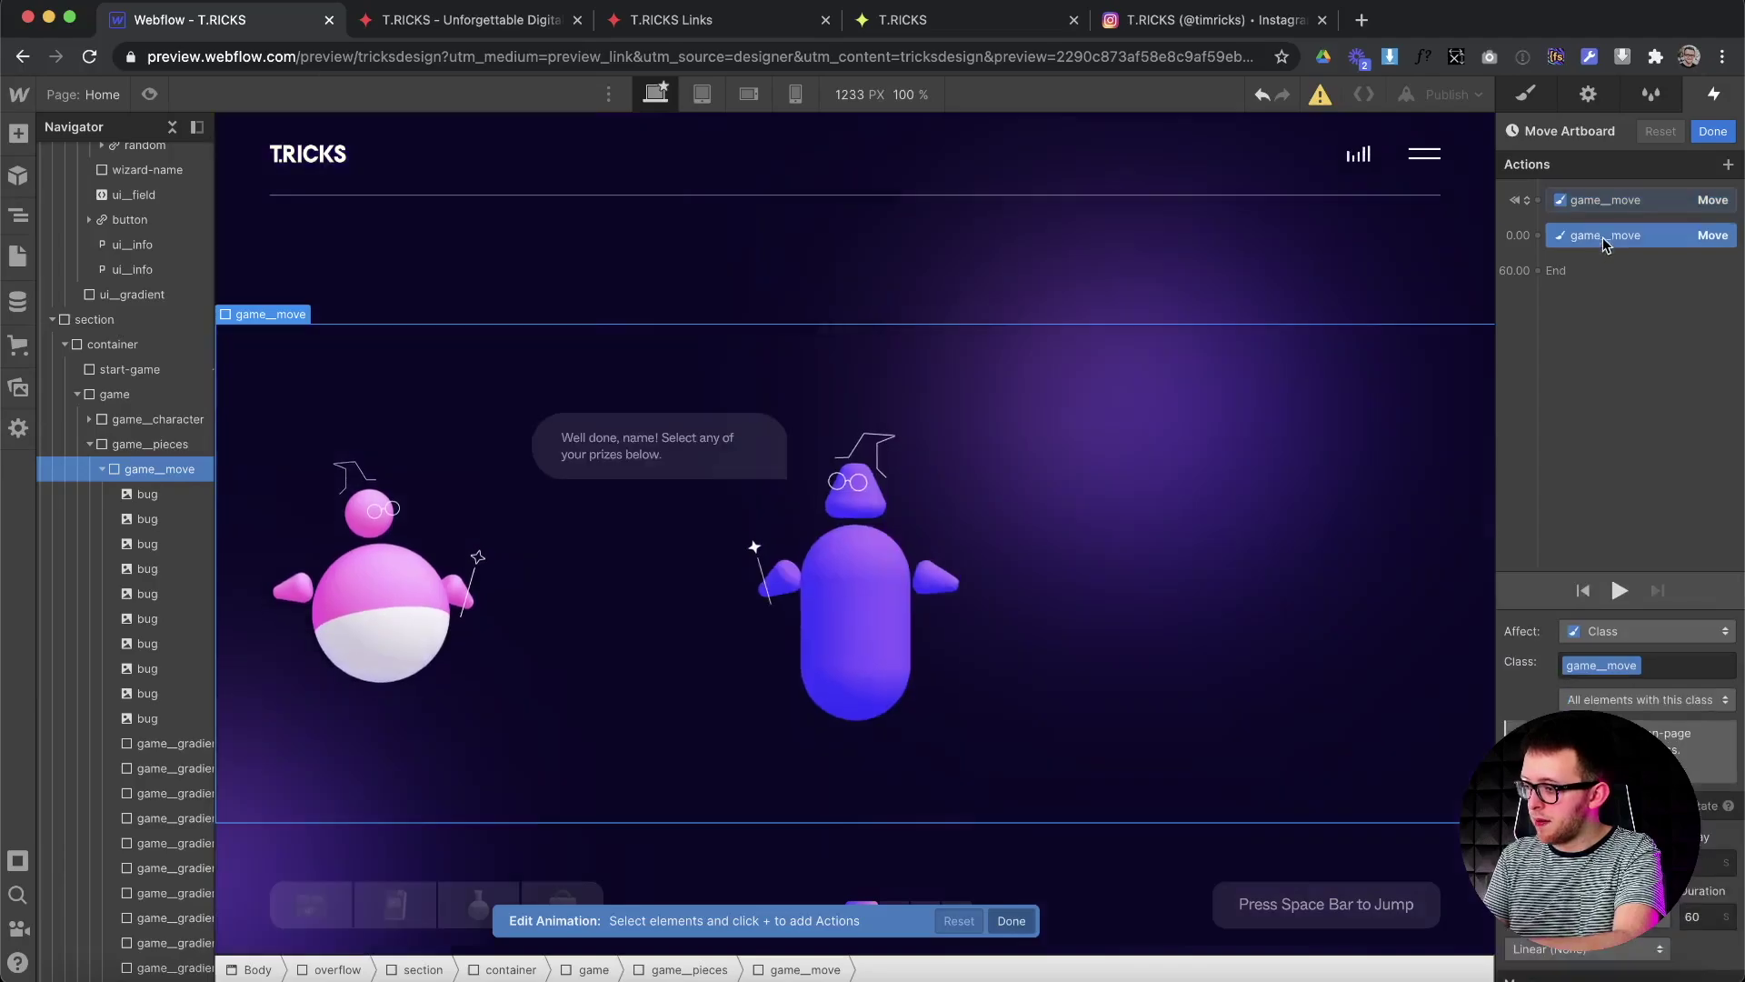
pyautogui.click(1619, 591)
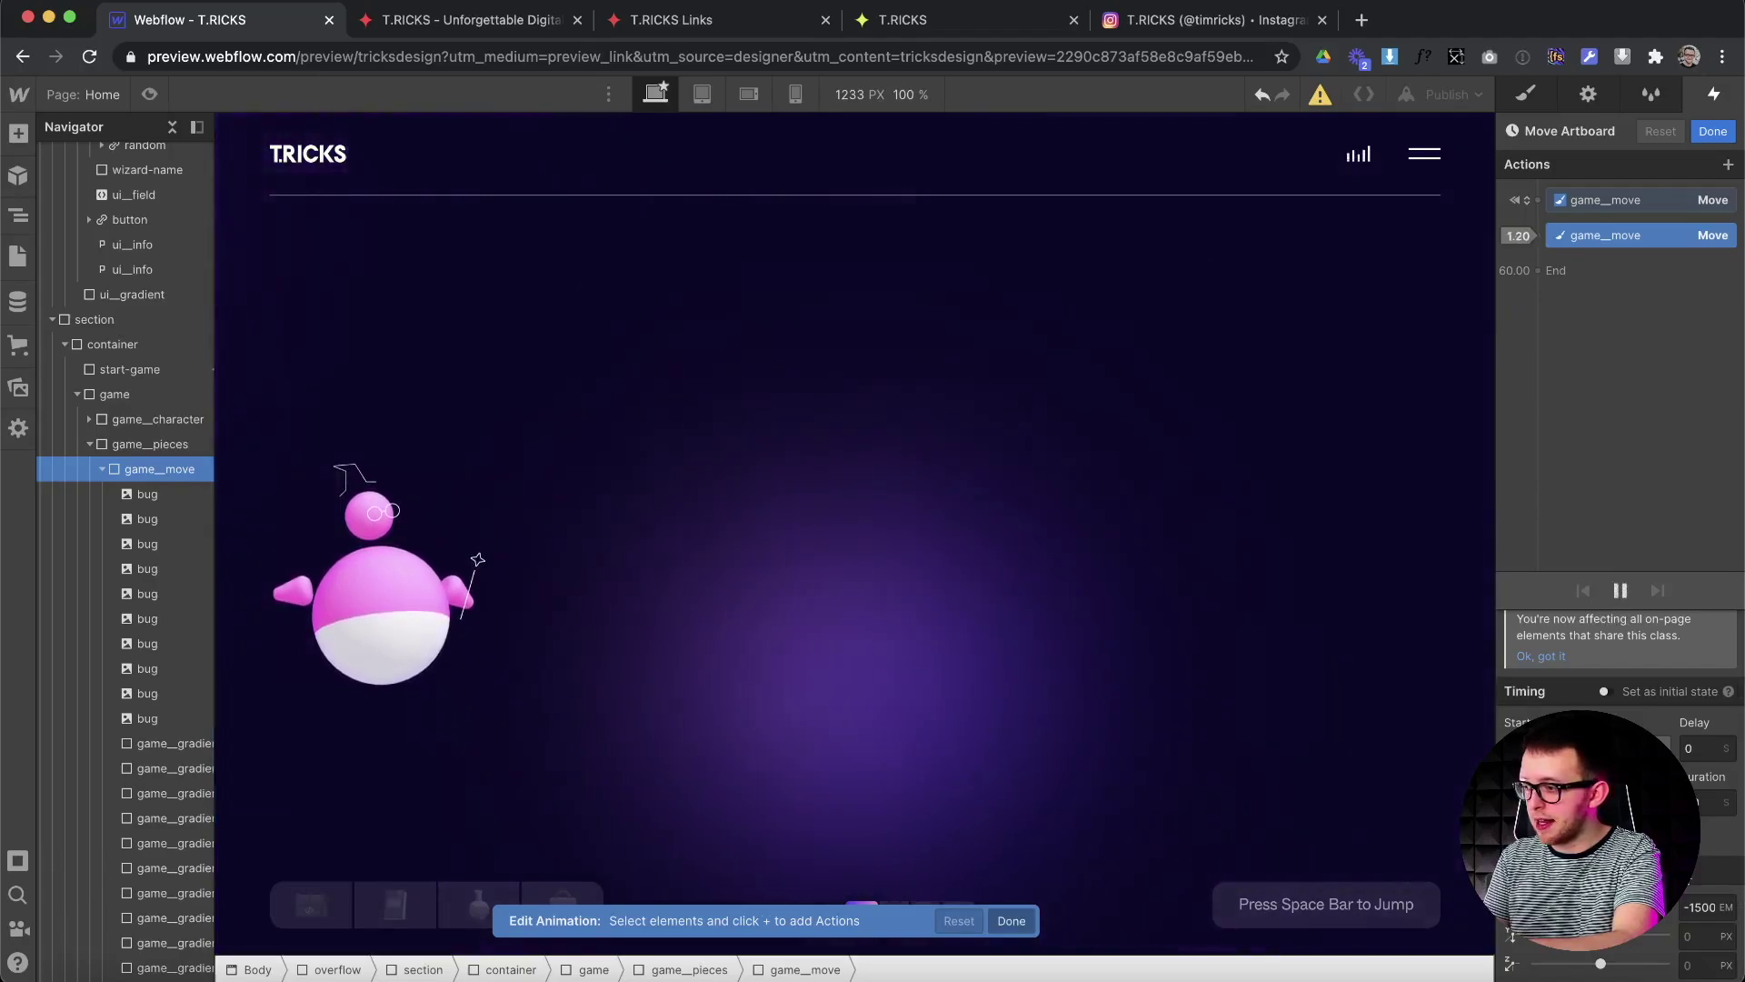
pyautogui.click(1701, 805)
pyautogui.press('BackSpace')
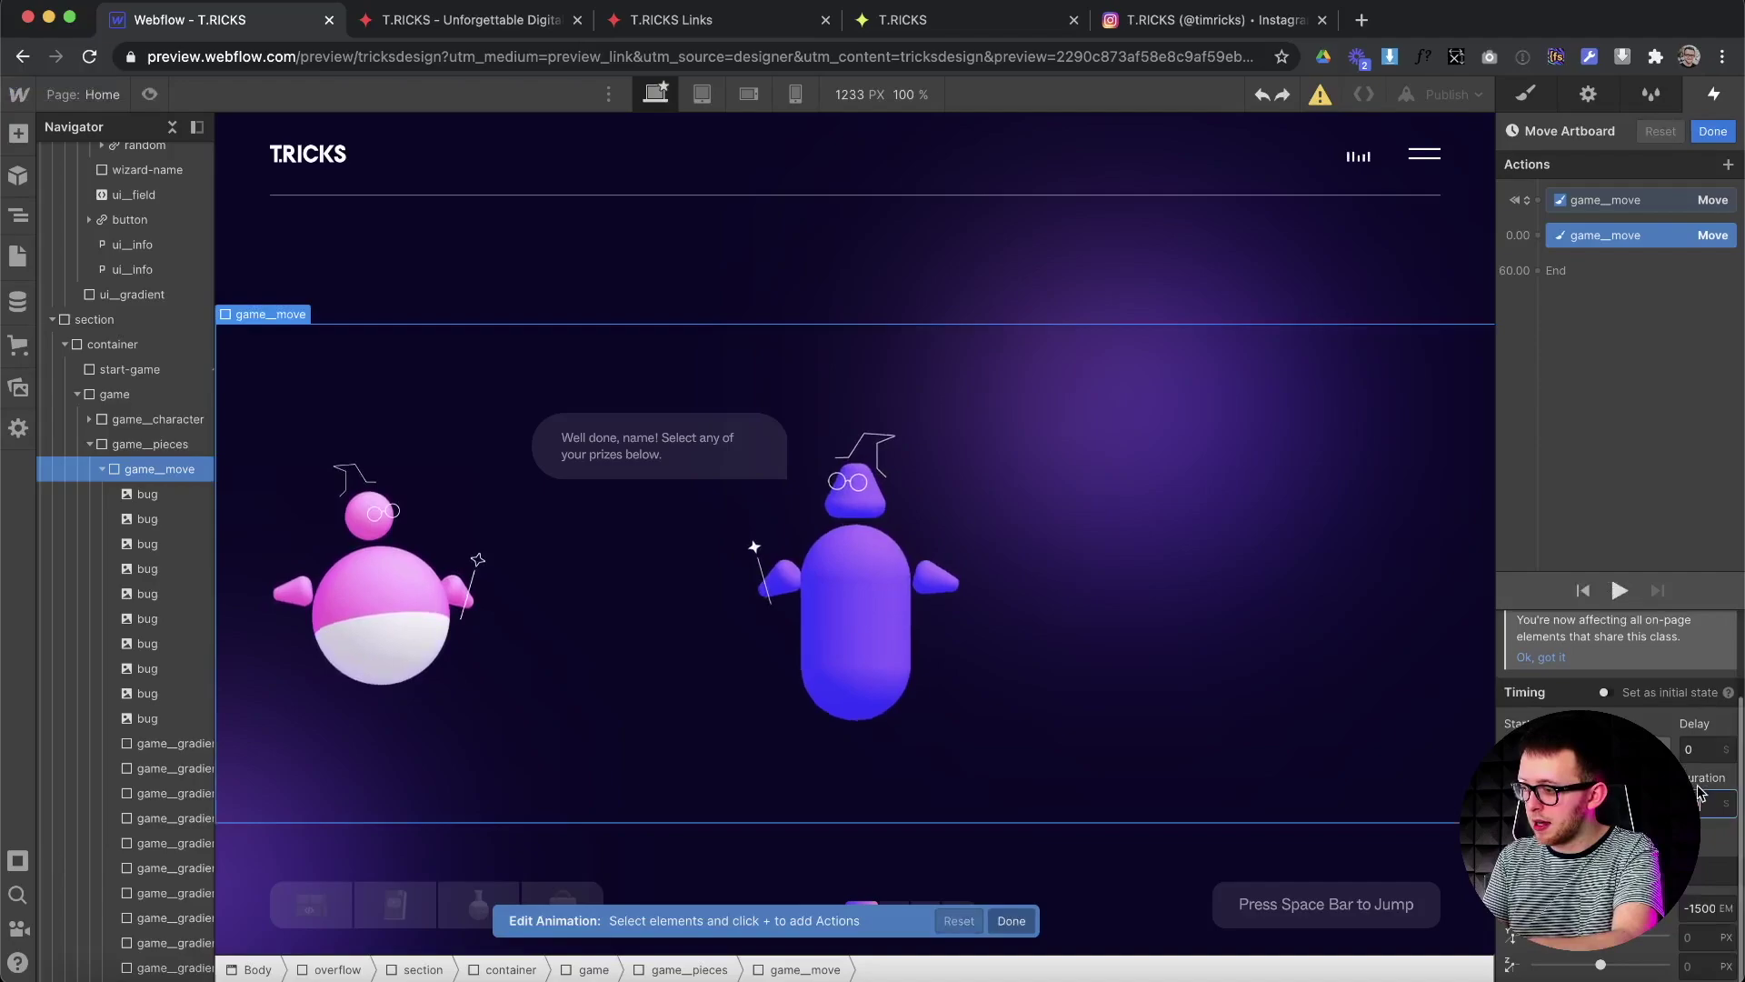
pyautogui.scroll(2, 1627, 691)
pyautogui.click(1618, 591)
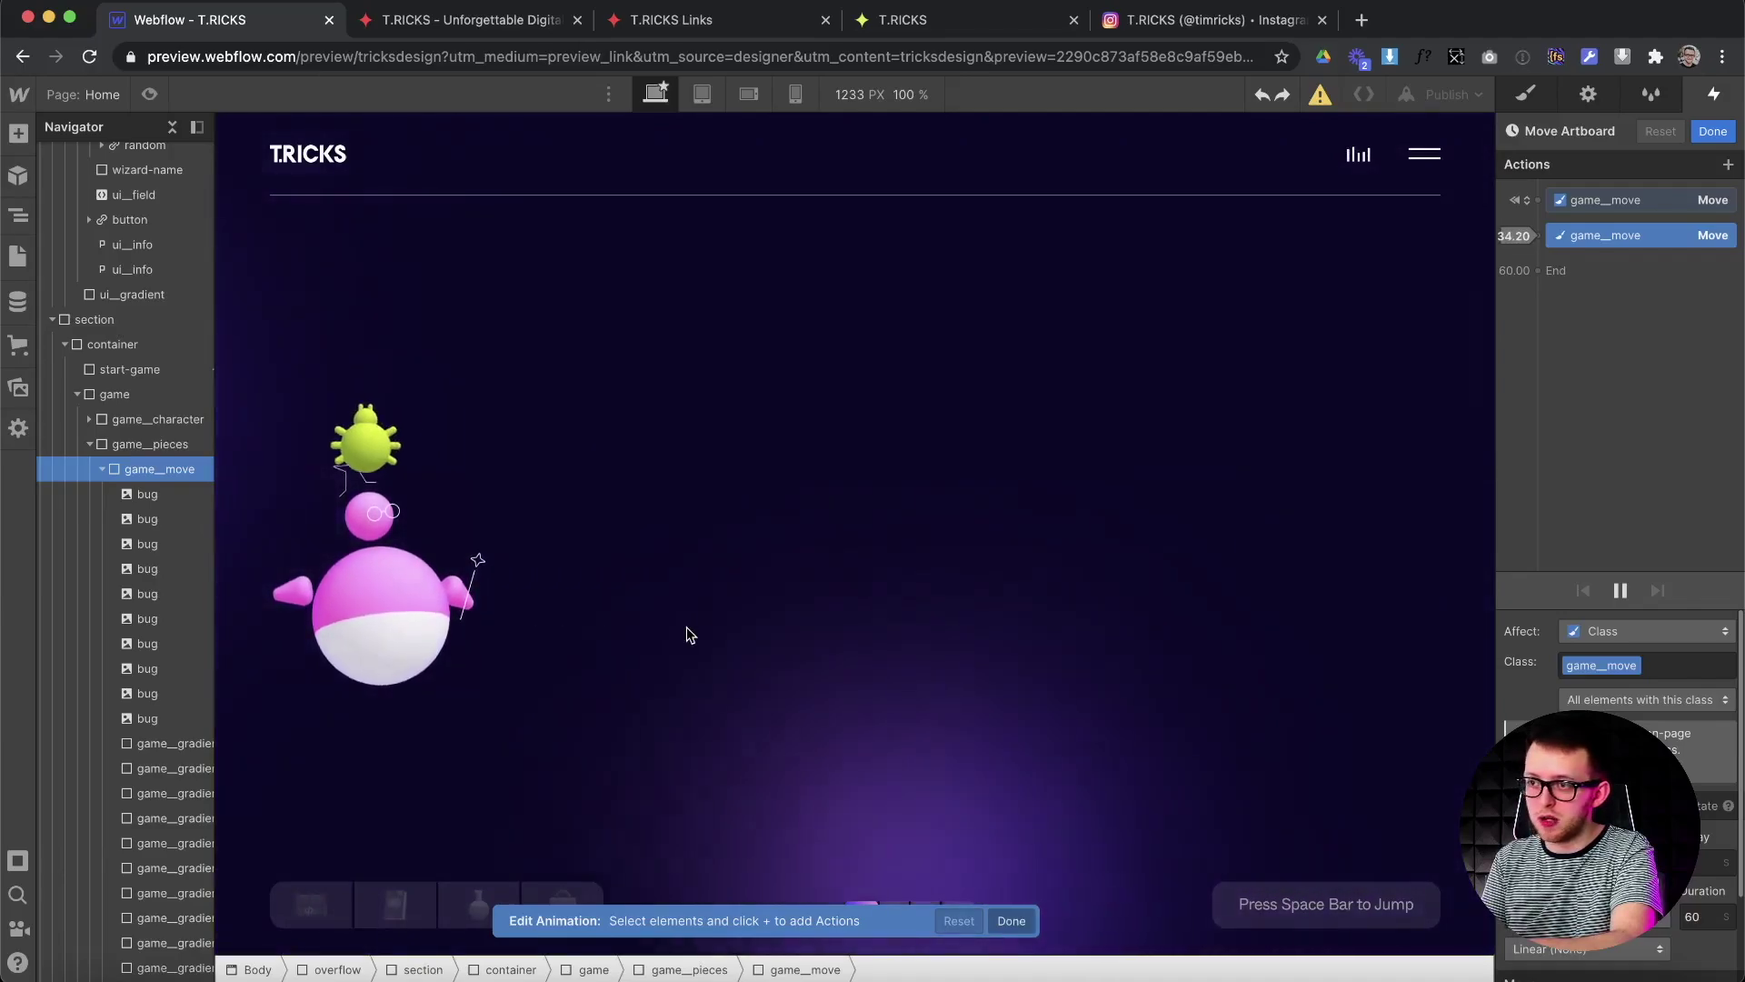
pyautogui.click(1717, 137)
pyautogui.click(1722, 155)
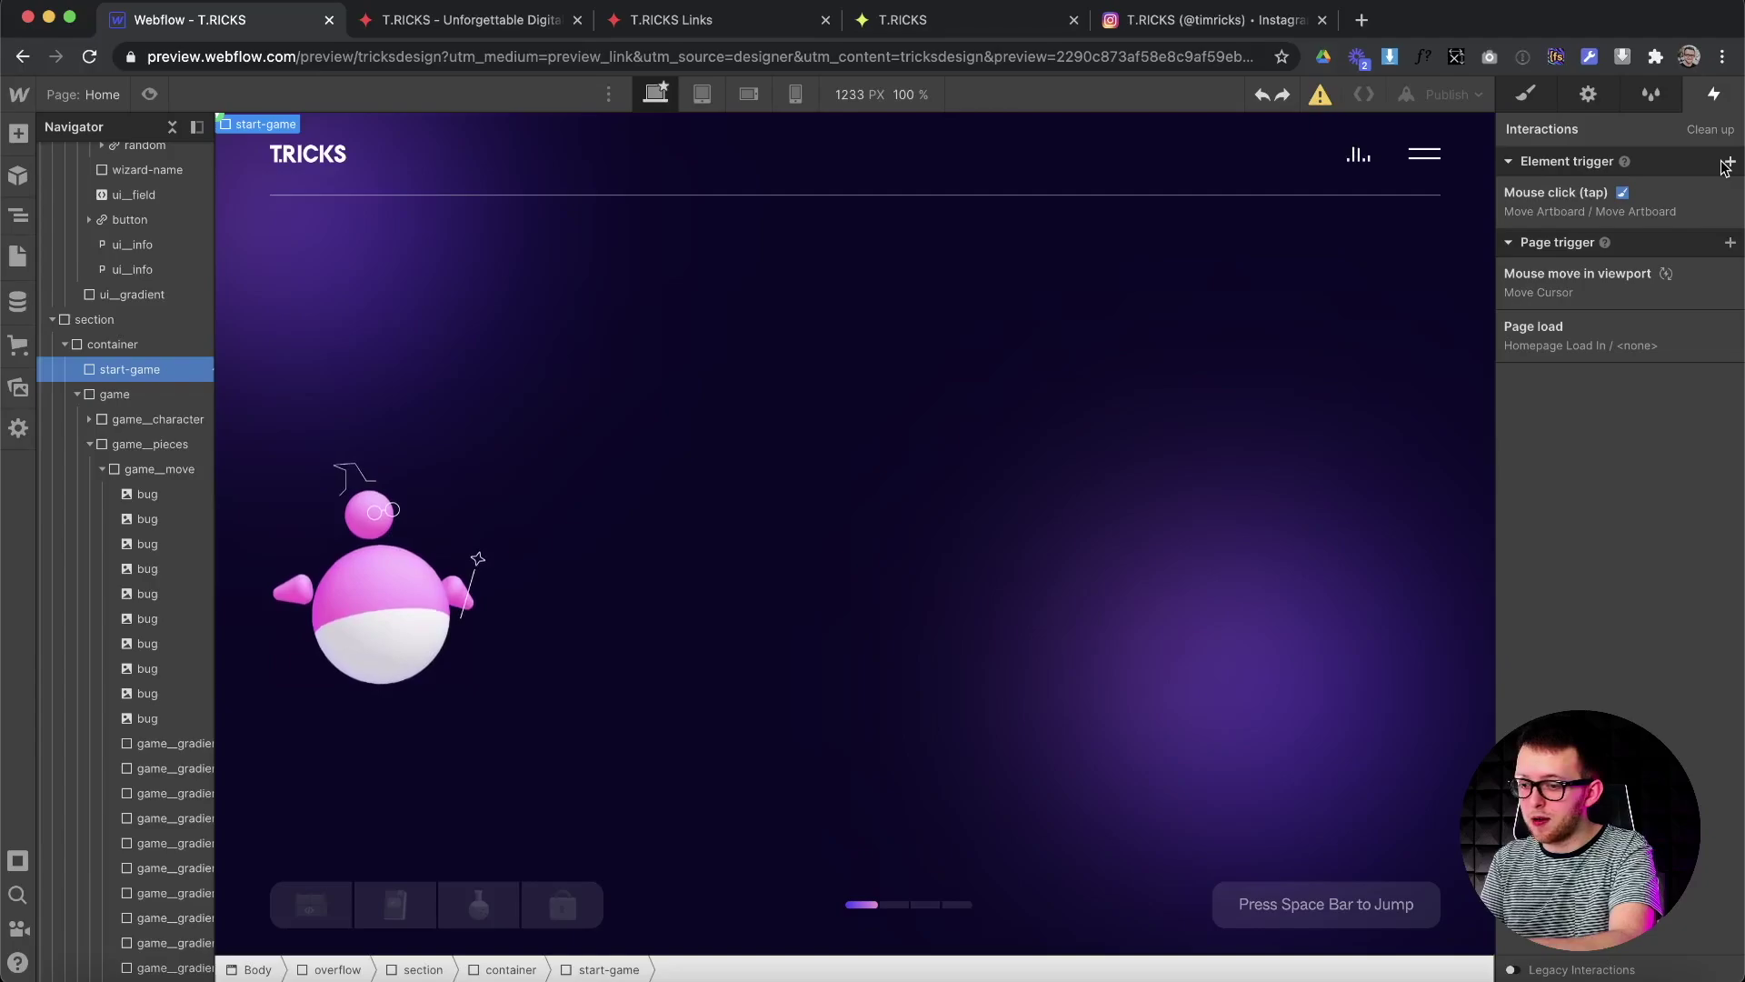